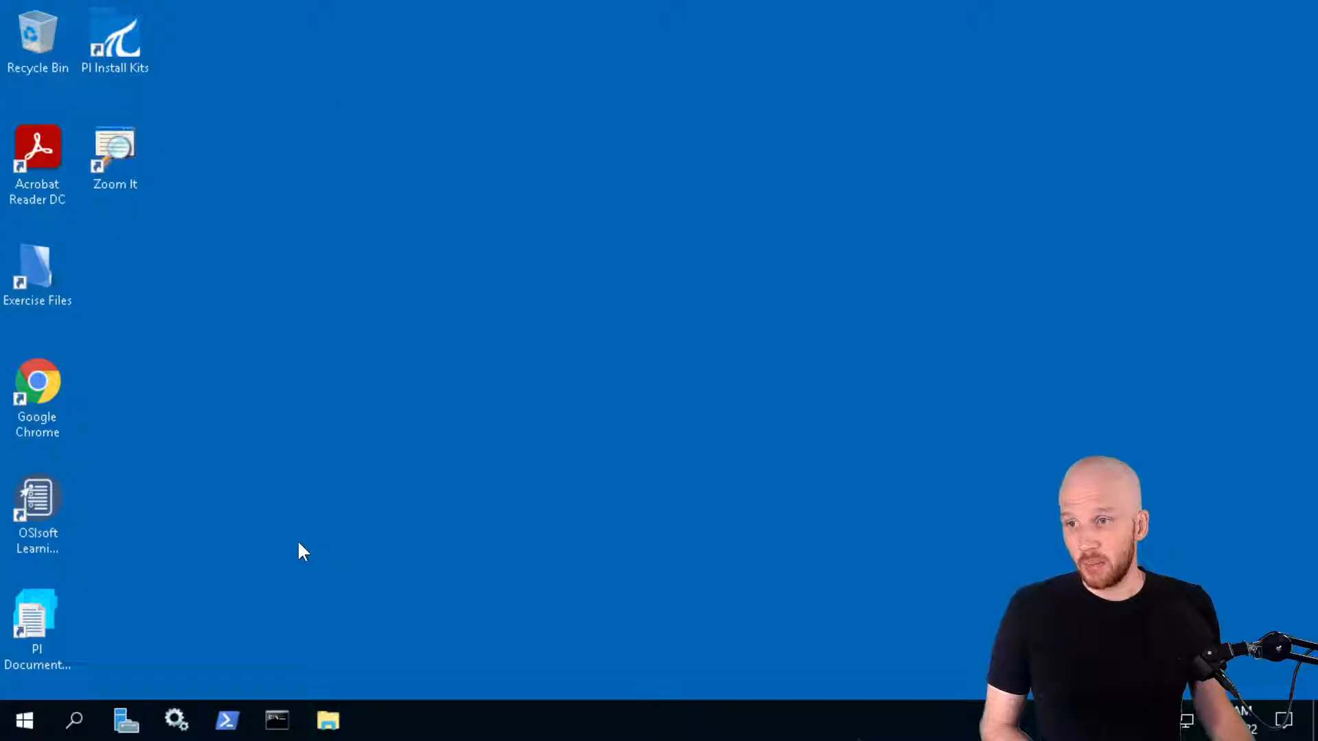
Launch PI System Management Tools from the Start menu's PI System folder, connecting to PISRV01
left_click(36, 721)
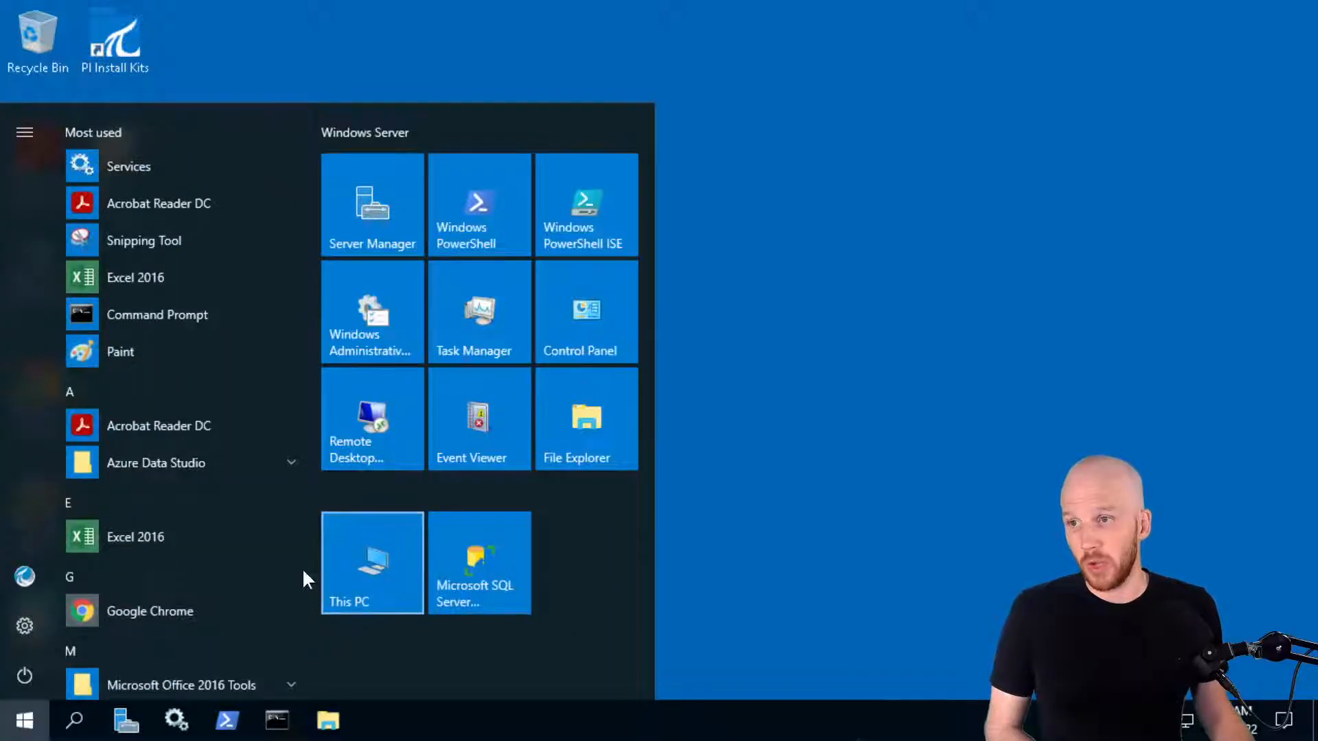
scroll(257, 496, "down", 5)
scroll(206, 484, "down", 3)
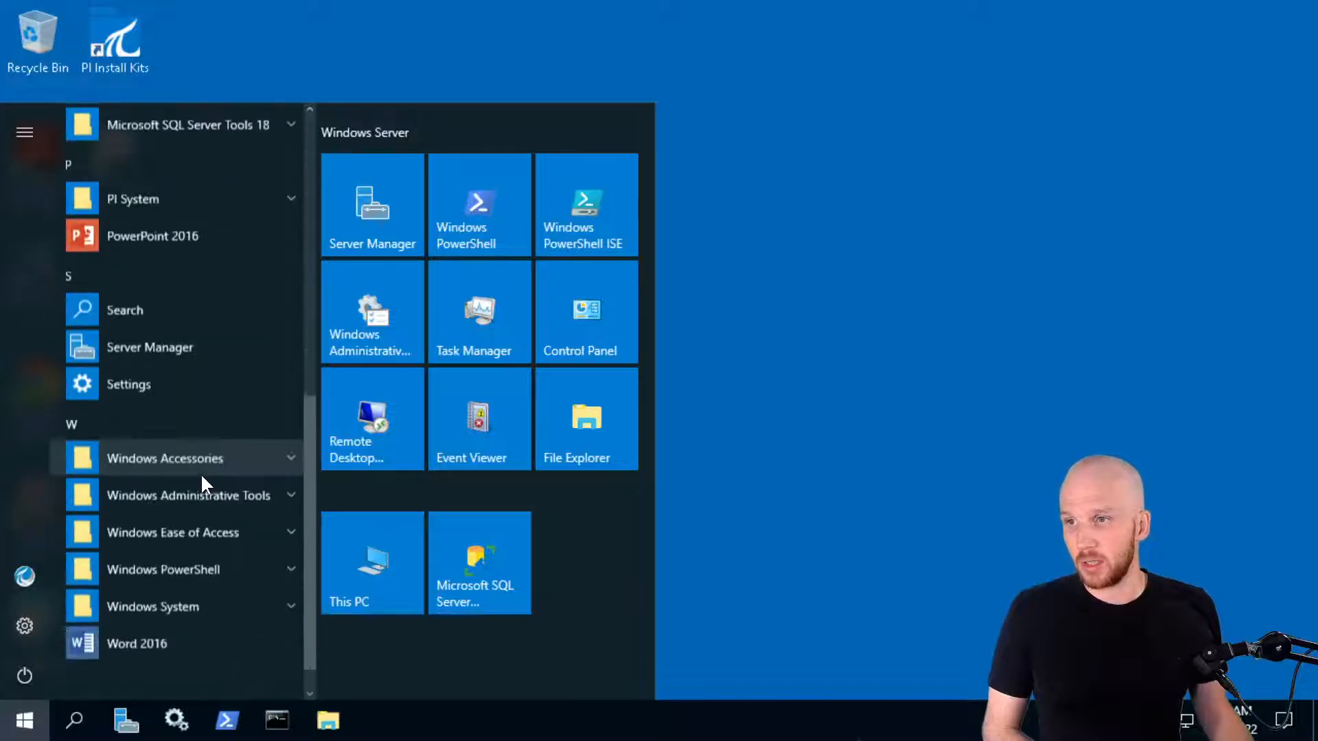
scroll(167, 384, "up", 2)
left_click(170, 363)
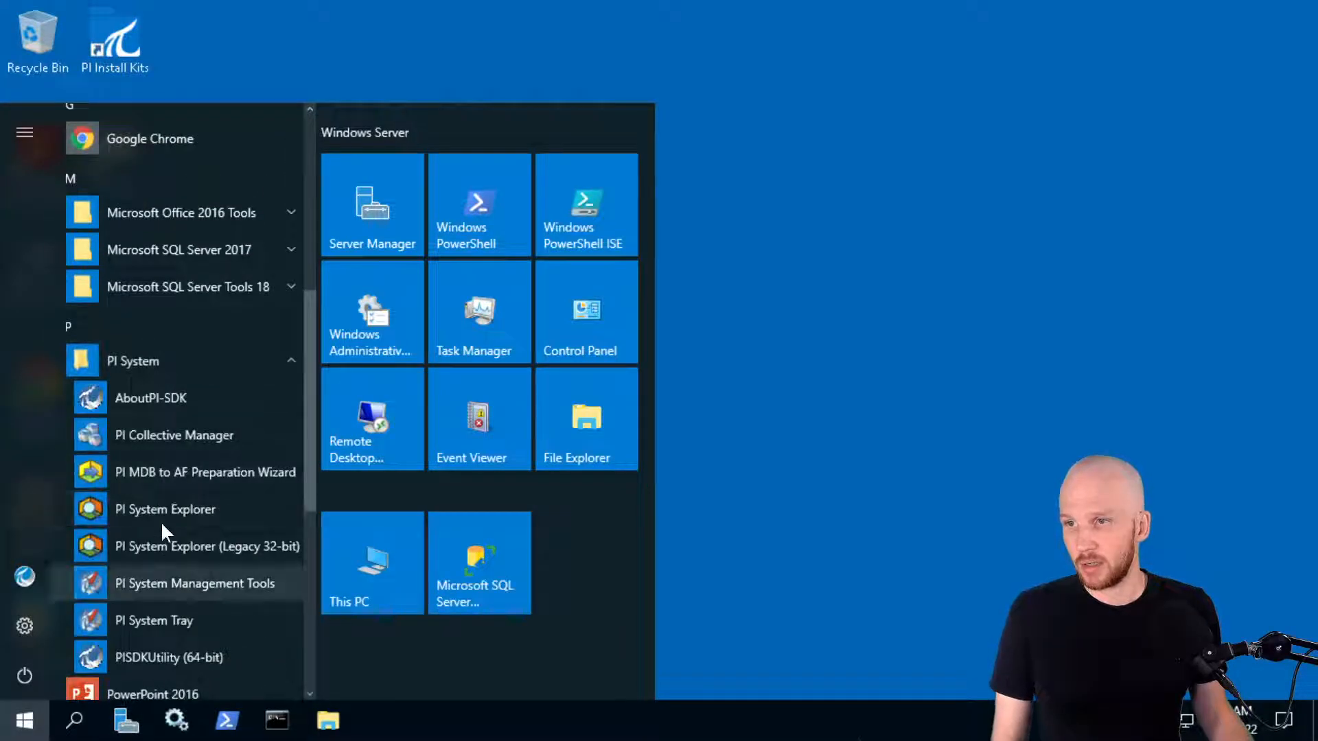
left_click(162, 513)
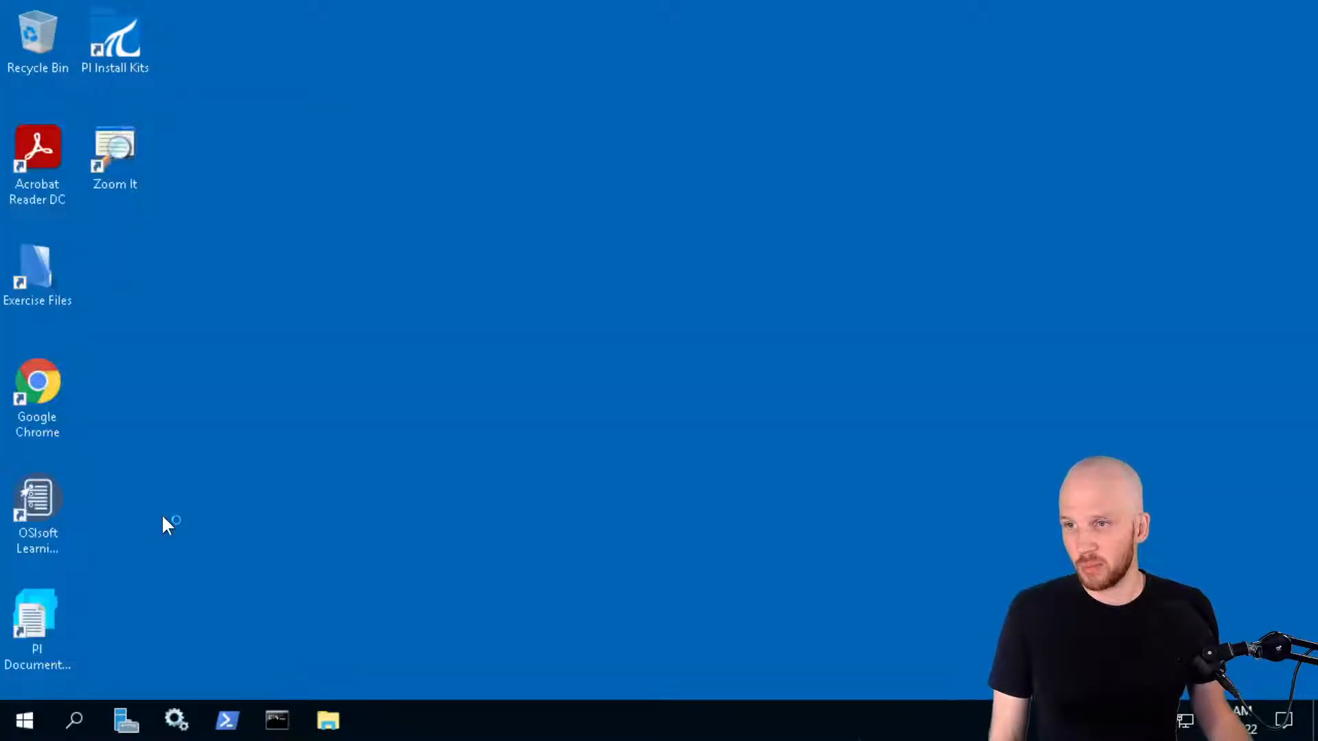
left_click(24, 719)
scroll(205, 516, "down", 3)
scroll(200, 514, "down", 2)
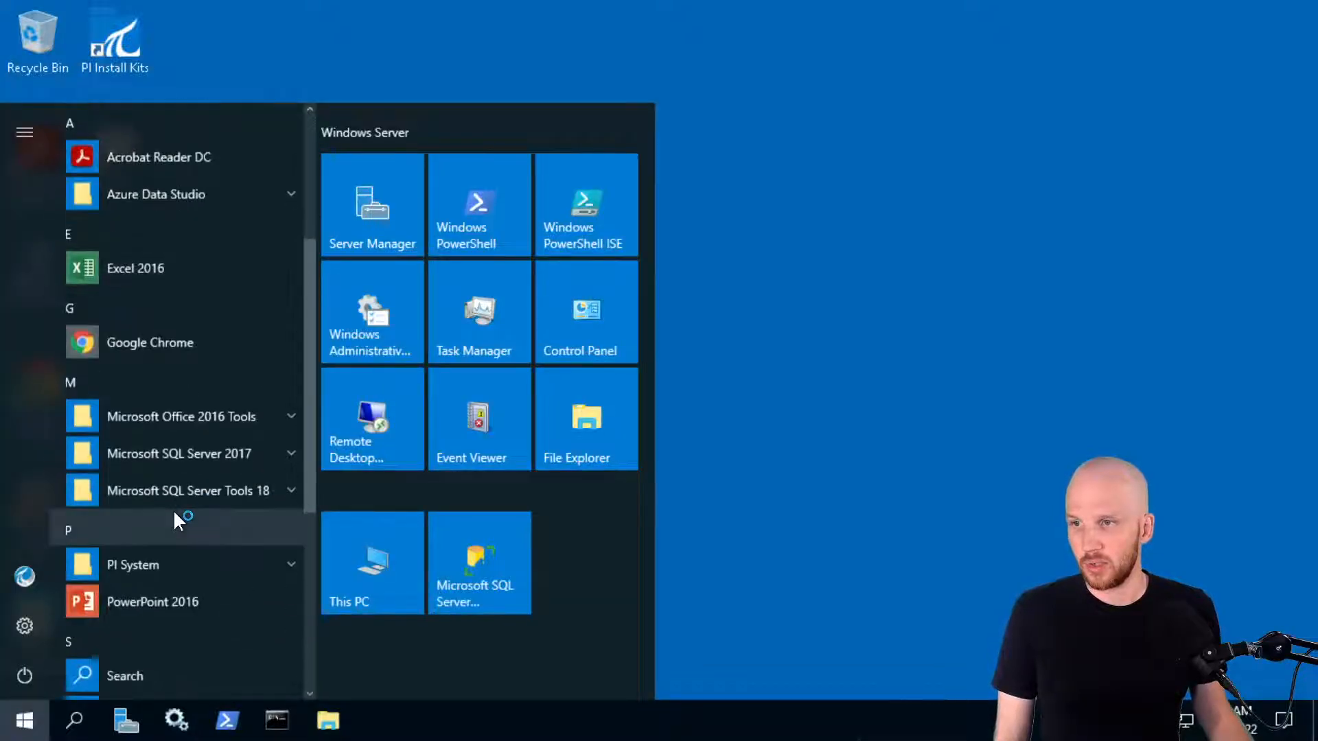
left_click(166, 473)
scroll(165, 621, "down", 2)
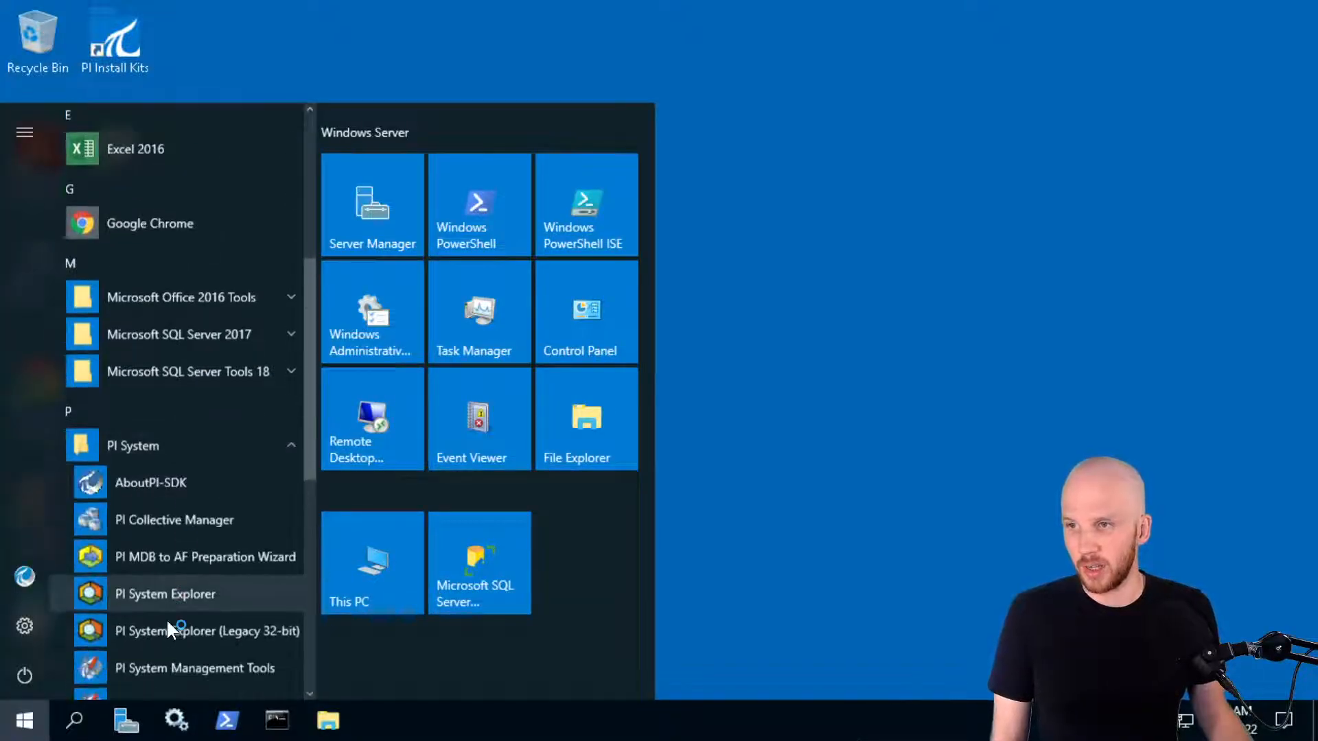
left_click(171, 607)
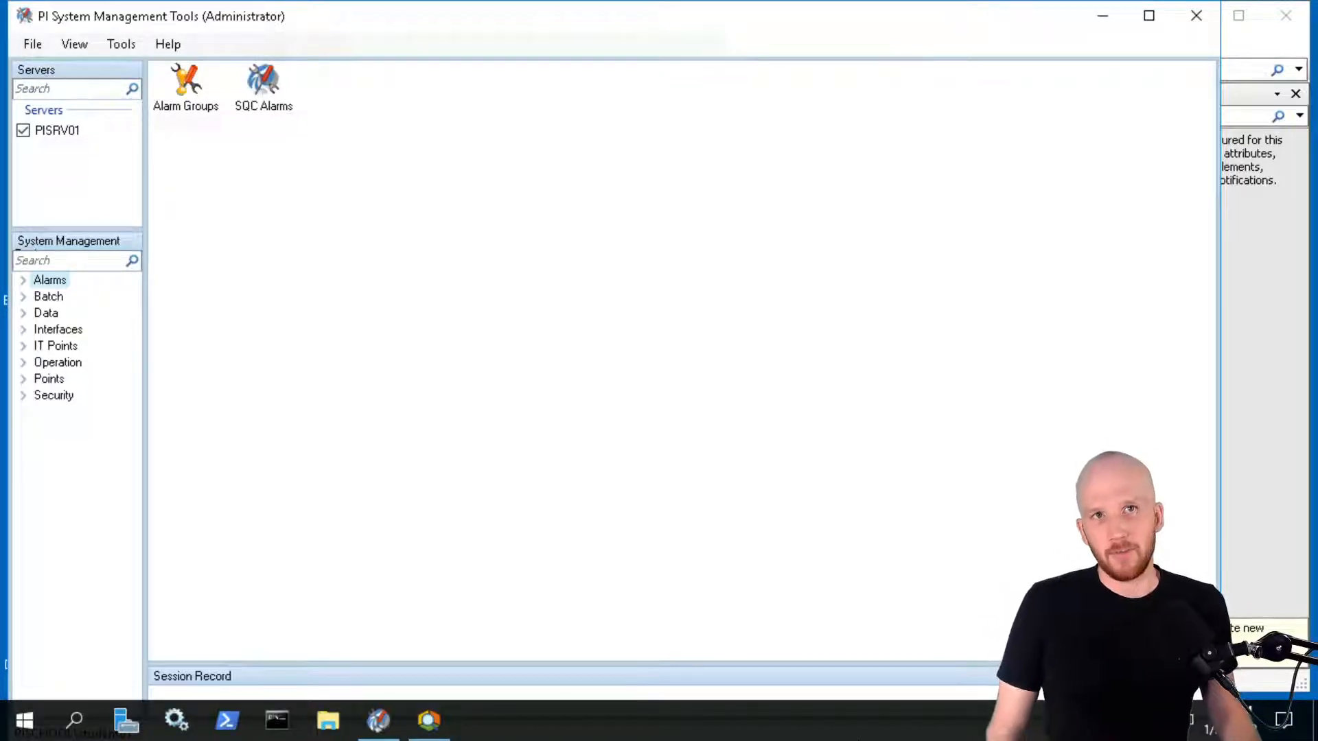
left_click_drag(1317, 275, 1067, 26)
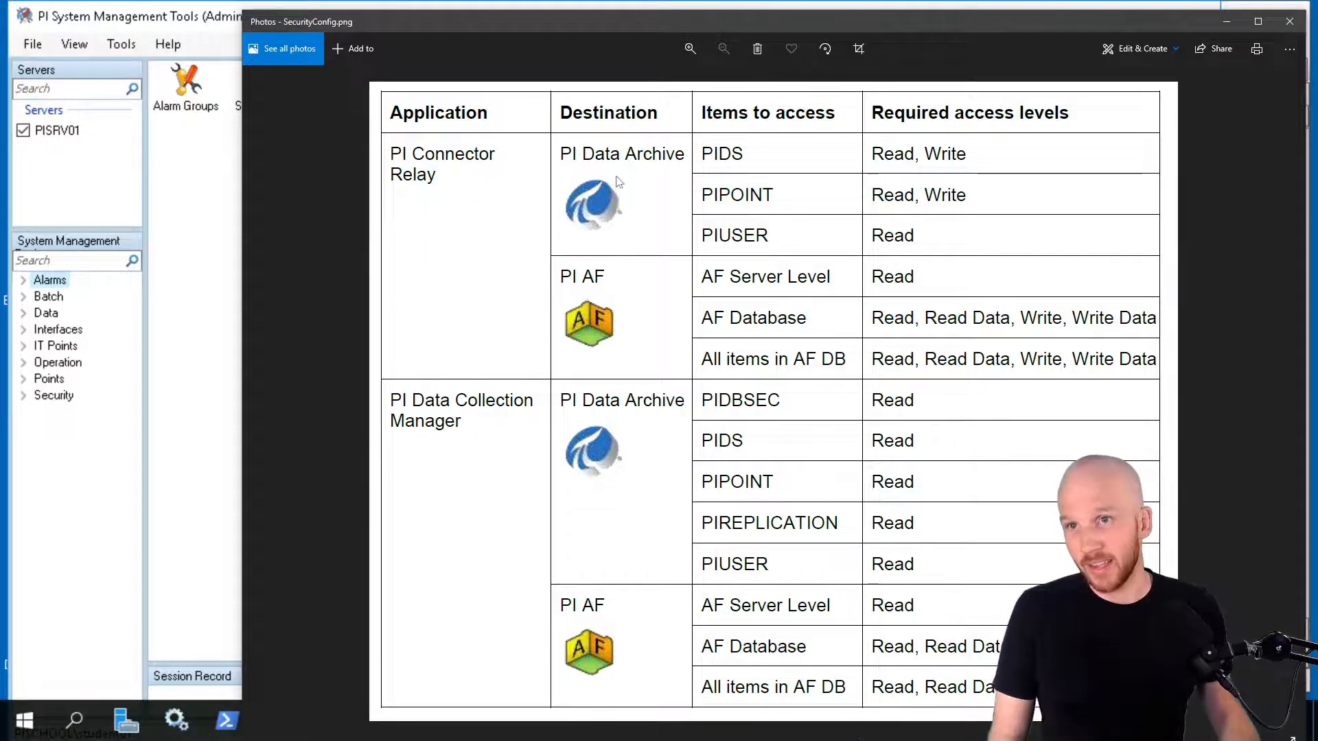
left_click_drag(992, 24, 923, 29)
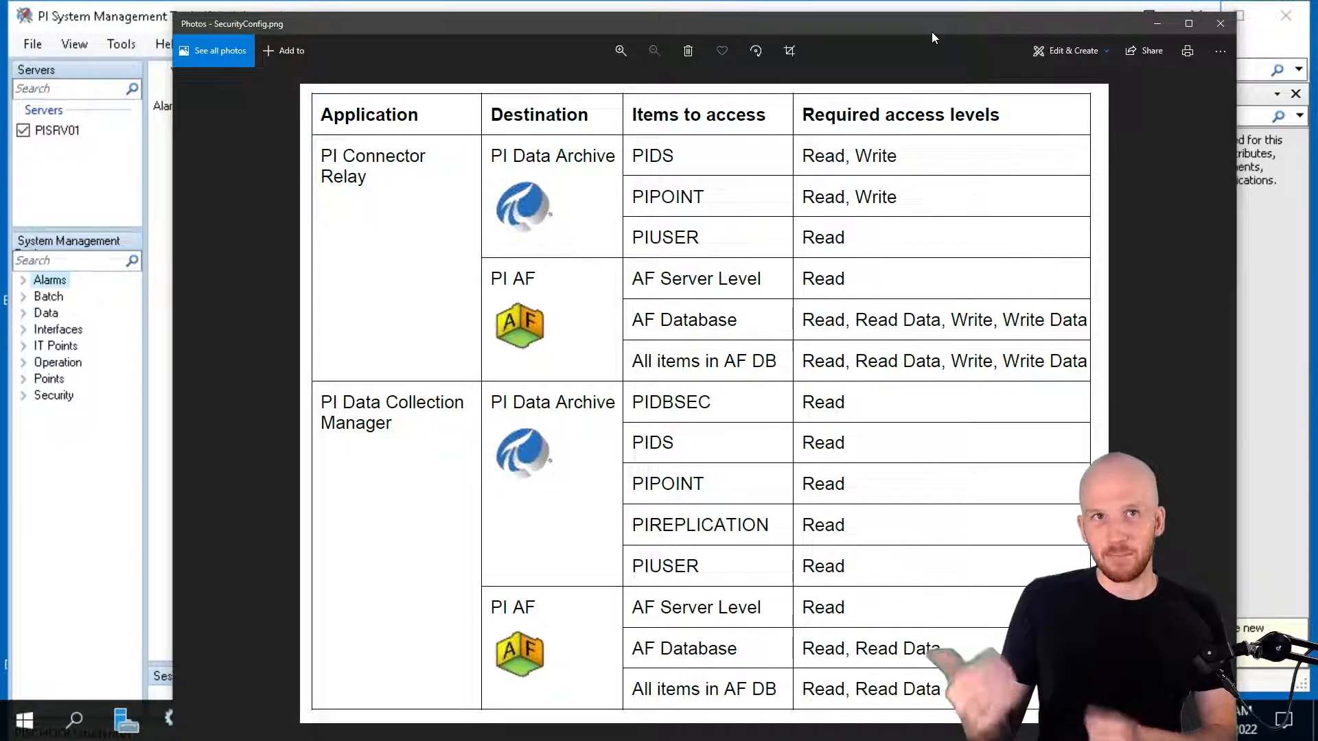
left_click_drag(959, 28, 1317, 50)
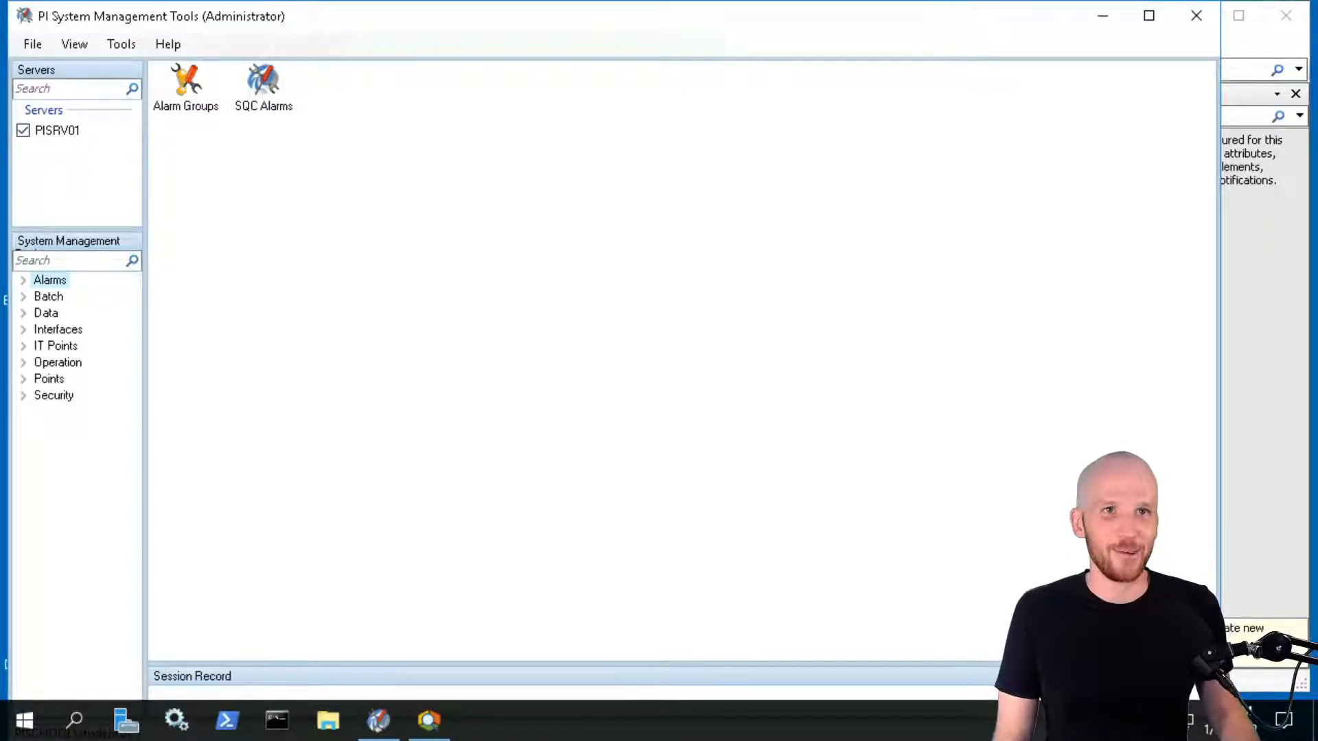
Show the Security > Database Security view in a maximized PI System Management Tools window
left_click(450, 286)
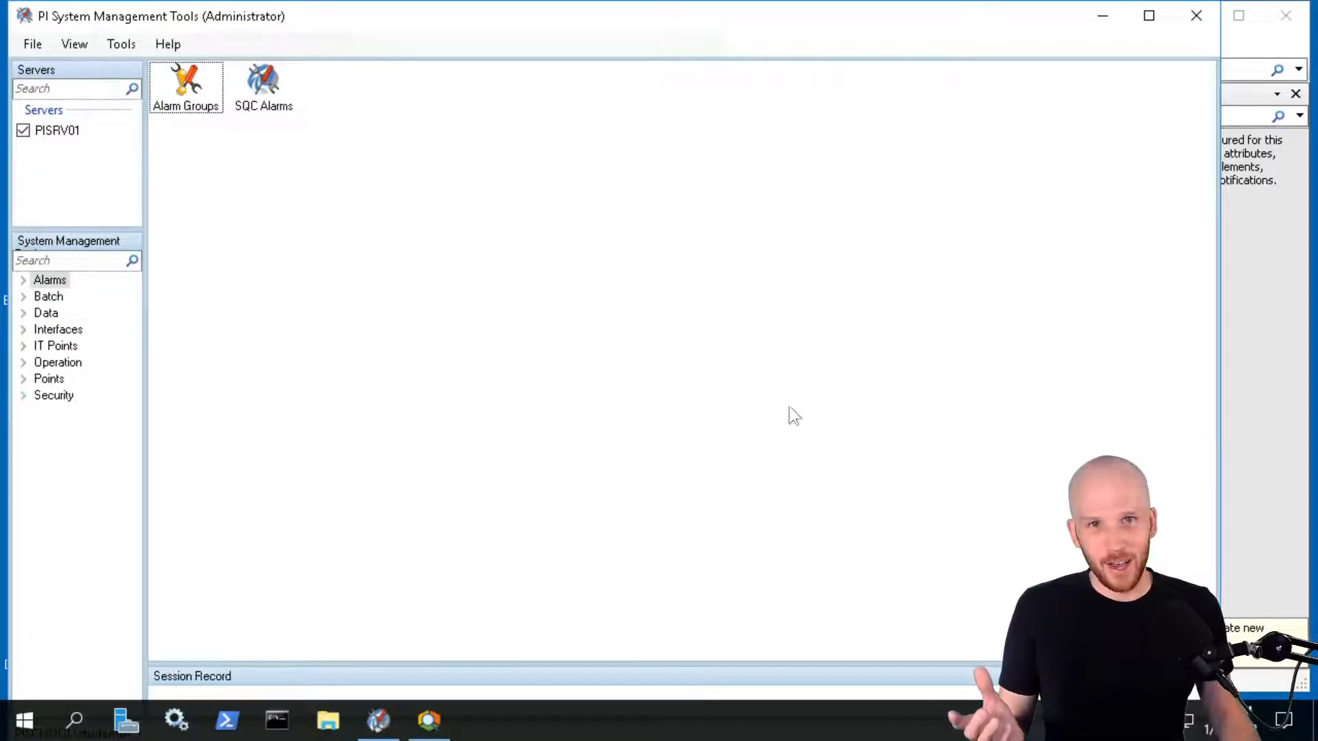
left_click(24, 397)
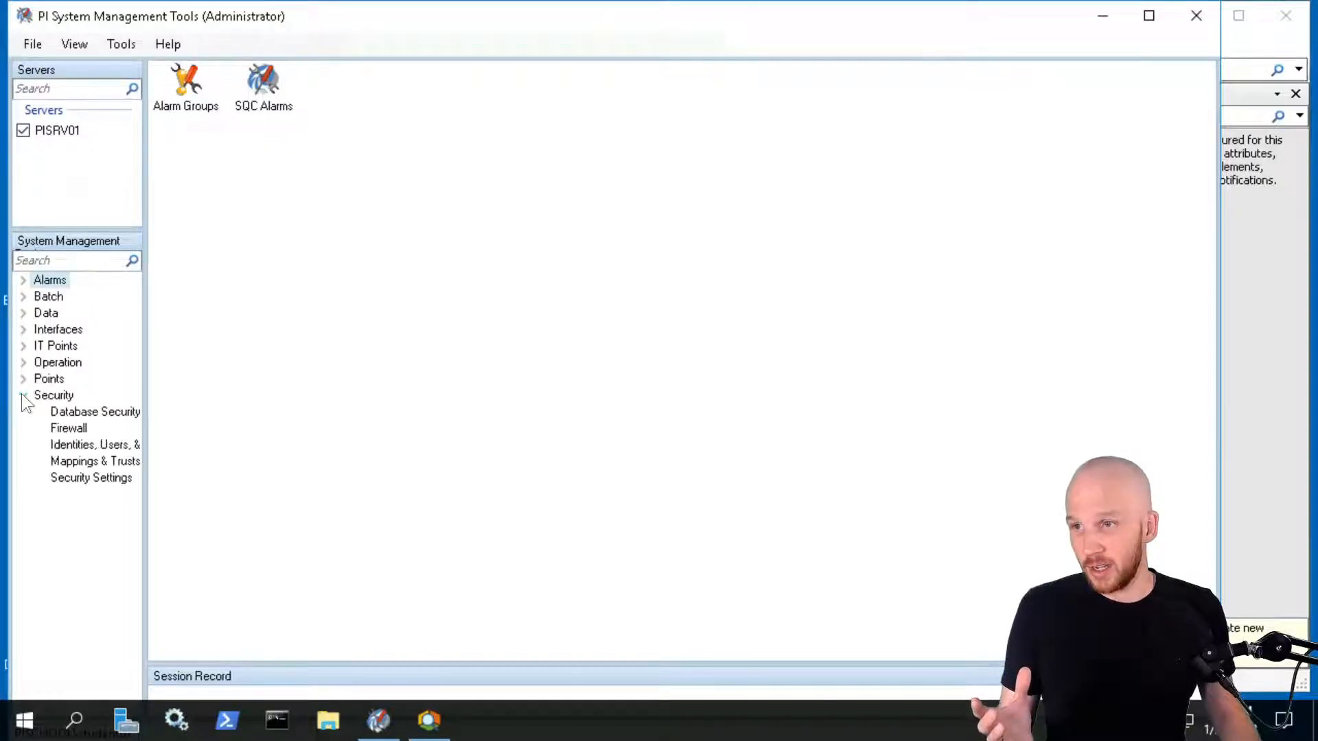
left_click(81, 413)
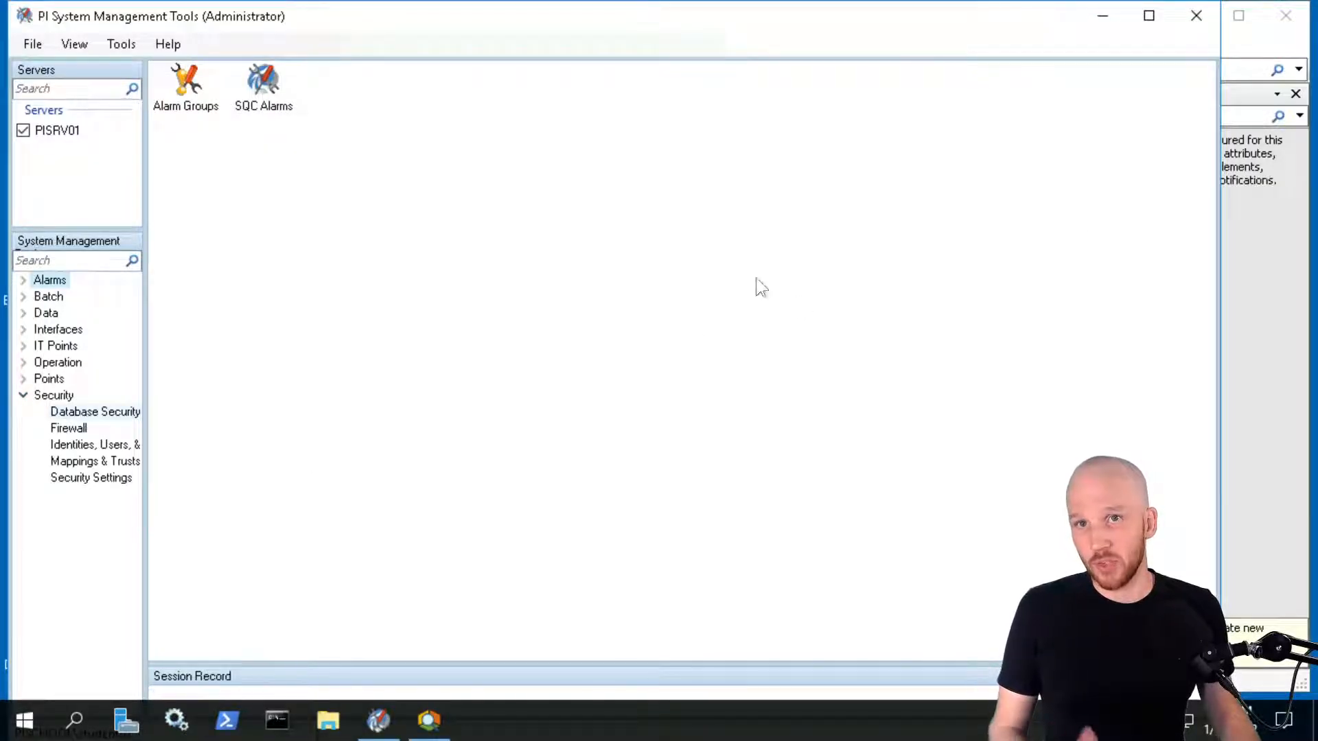
left_click(1152, 18)
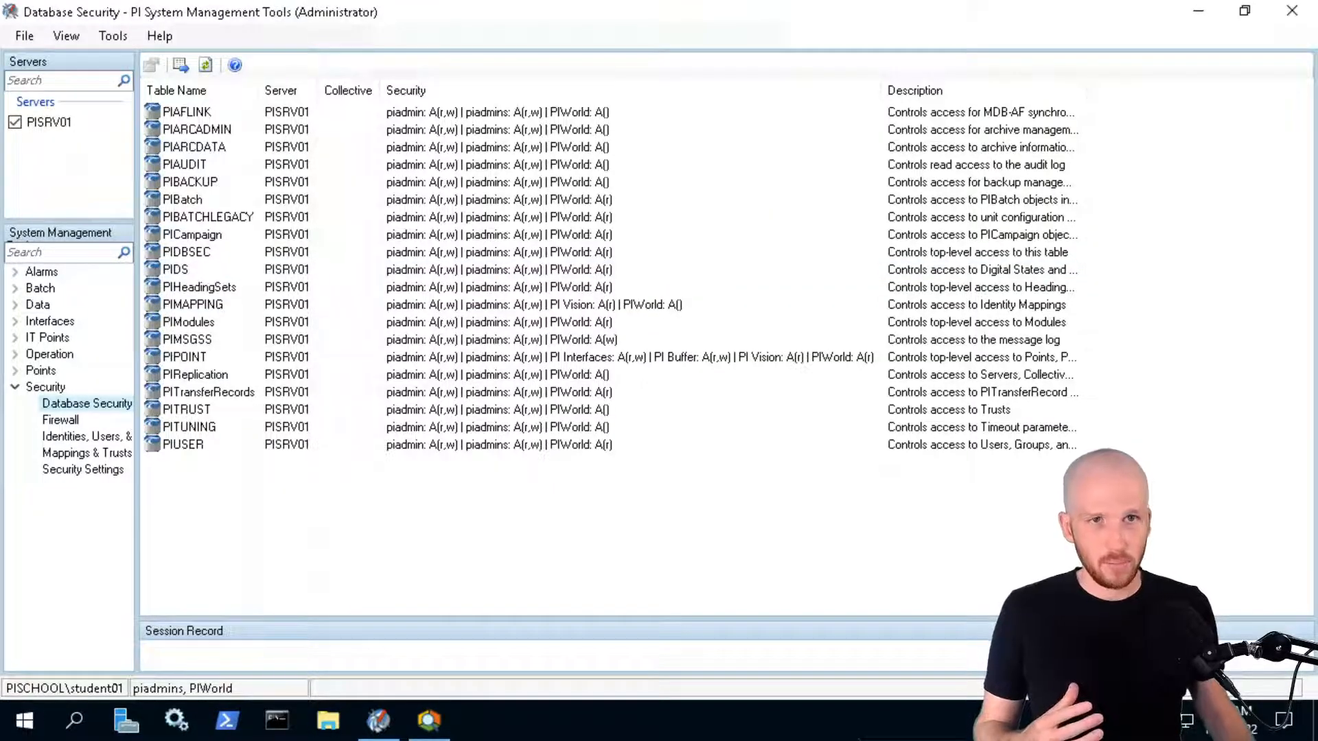
Inspect the PIDS table's access permissions and close its security dialog without changes
left_click(174, 273)
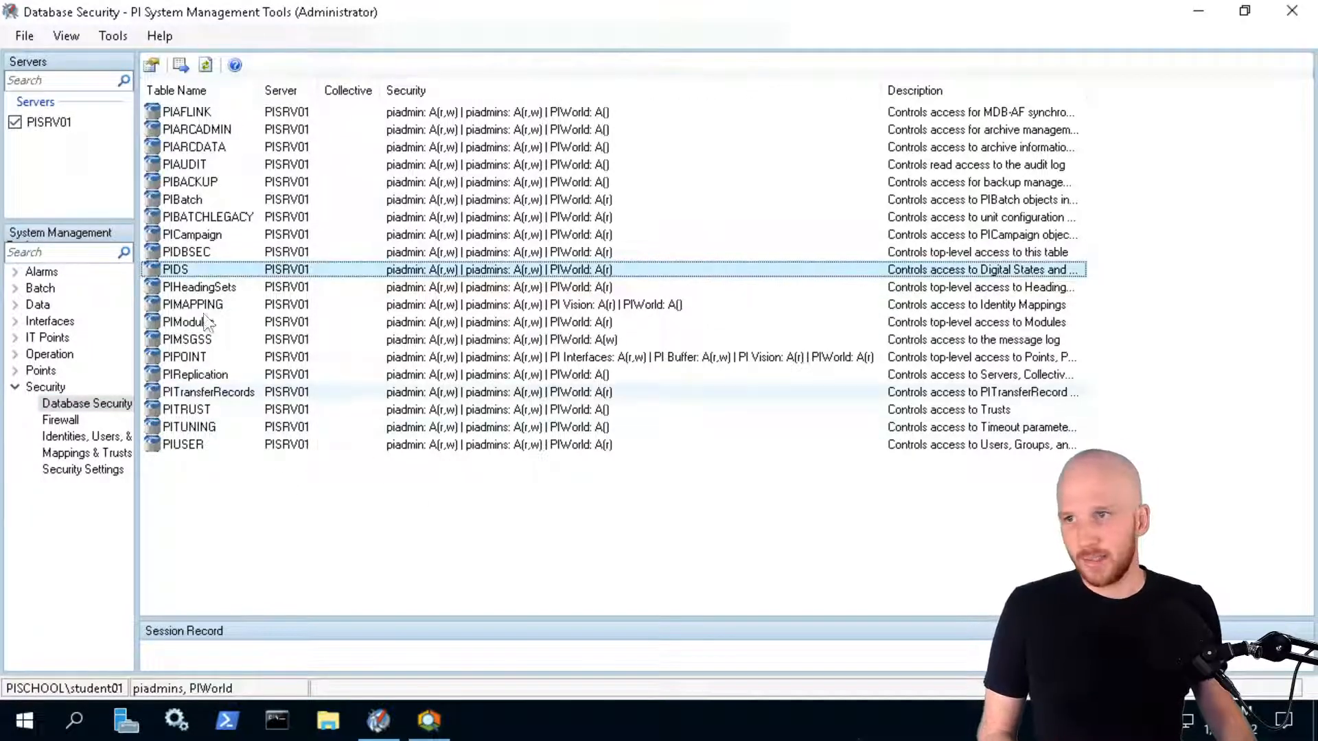
double_click(176, 269)
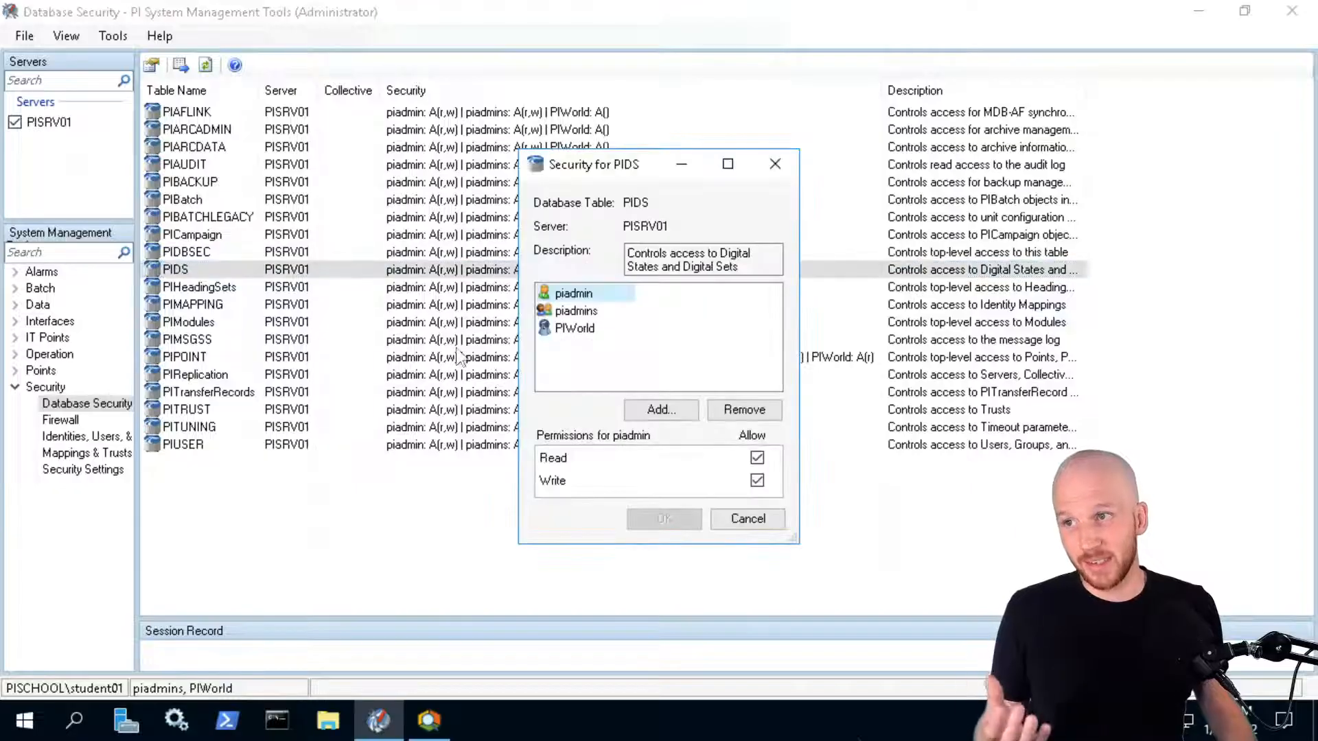
left_click(600, 360)
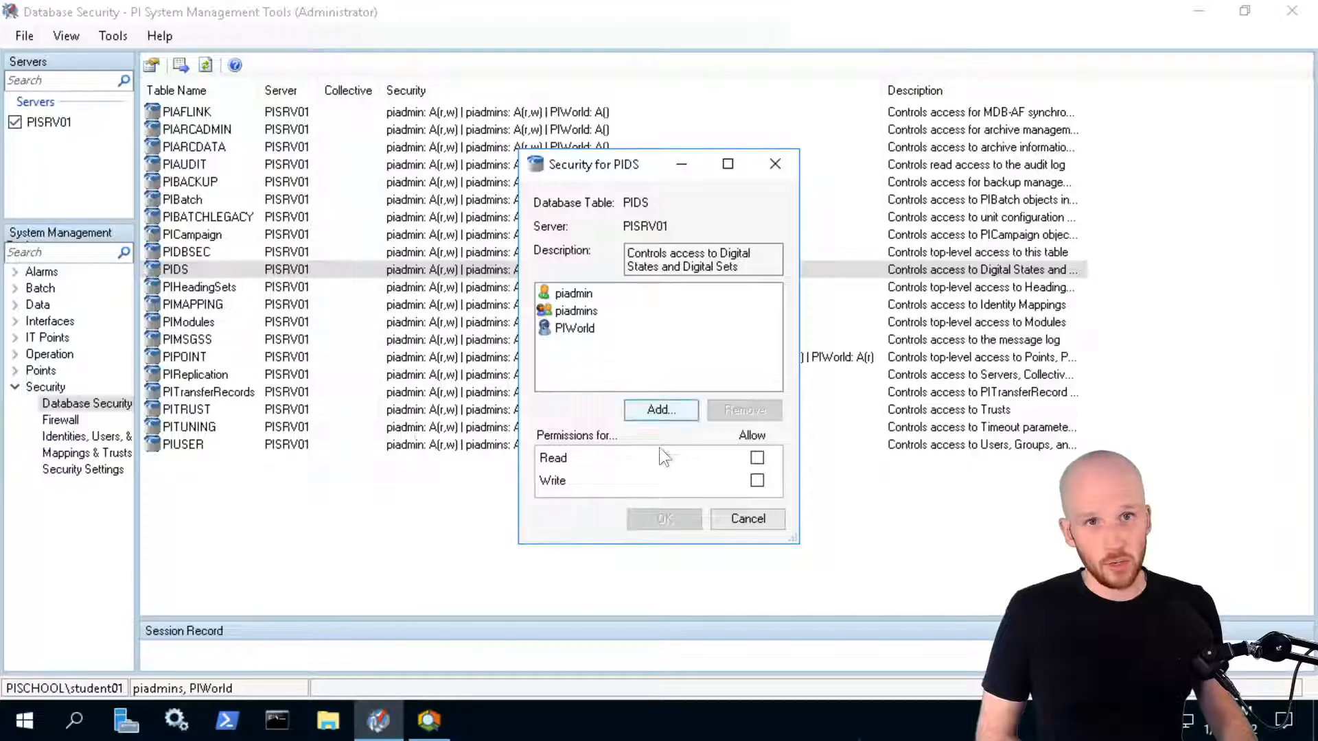
left_click(664, 410)
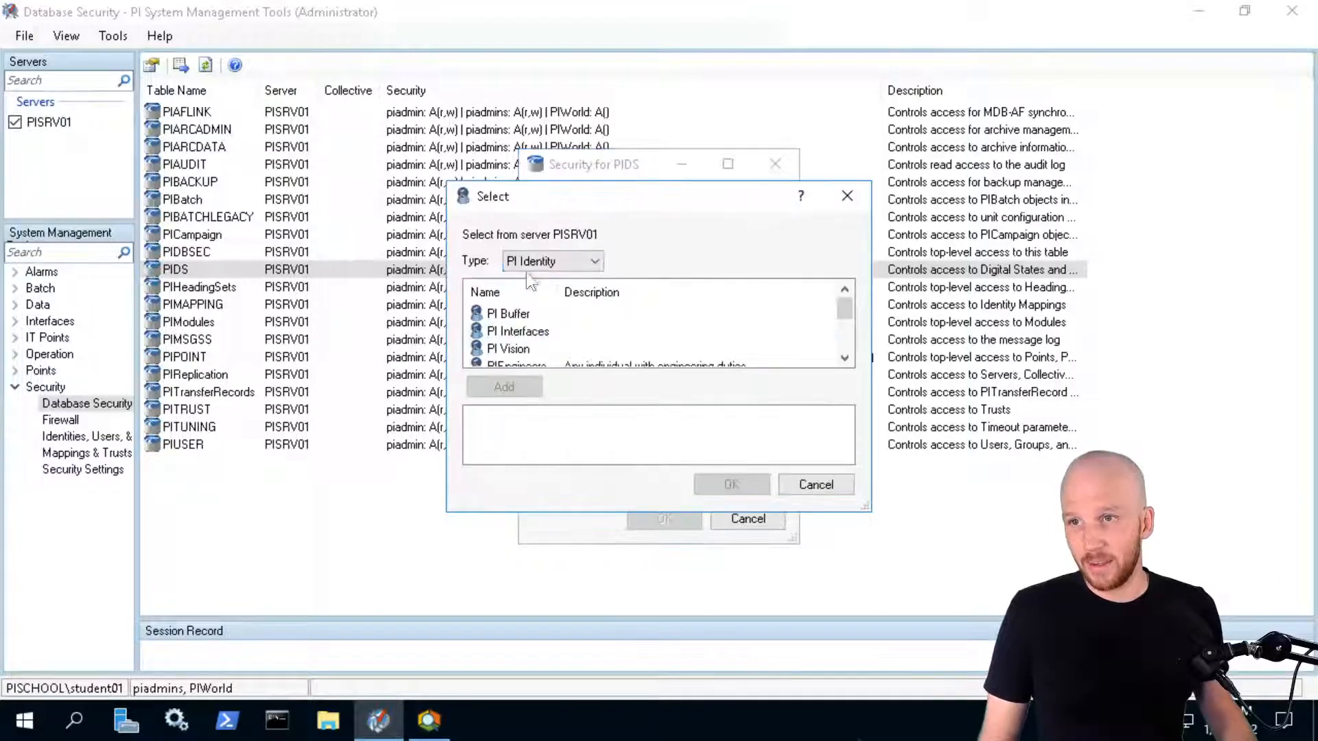
left_click(824, 490)
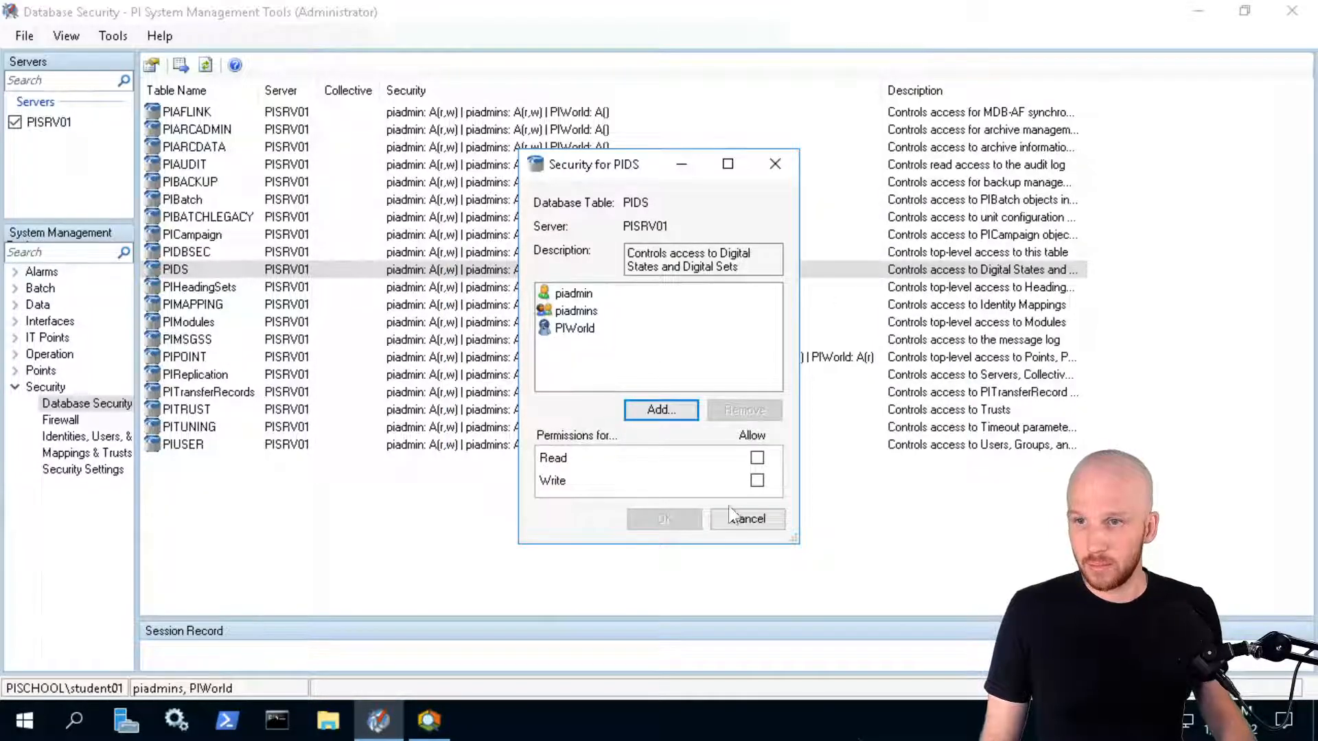
left_click(753, 524)
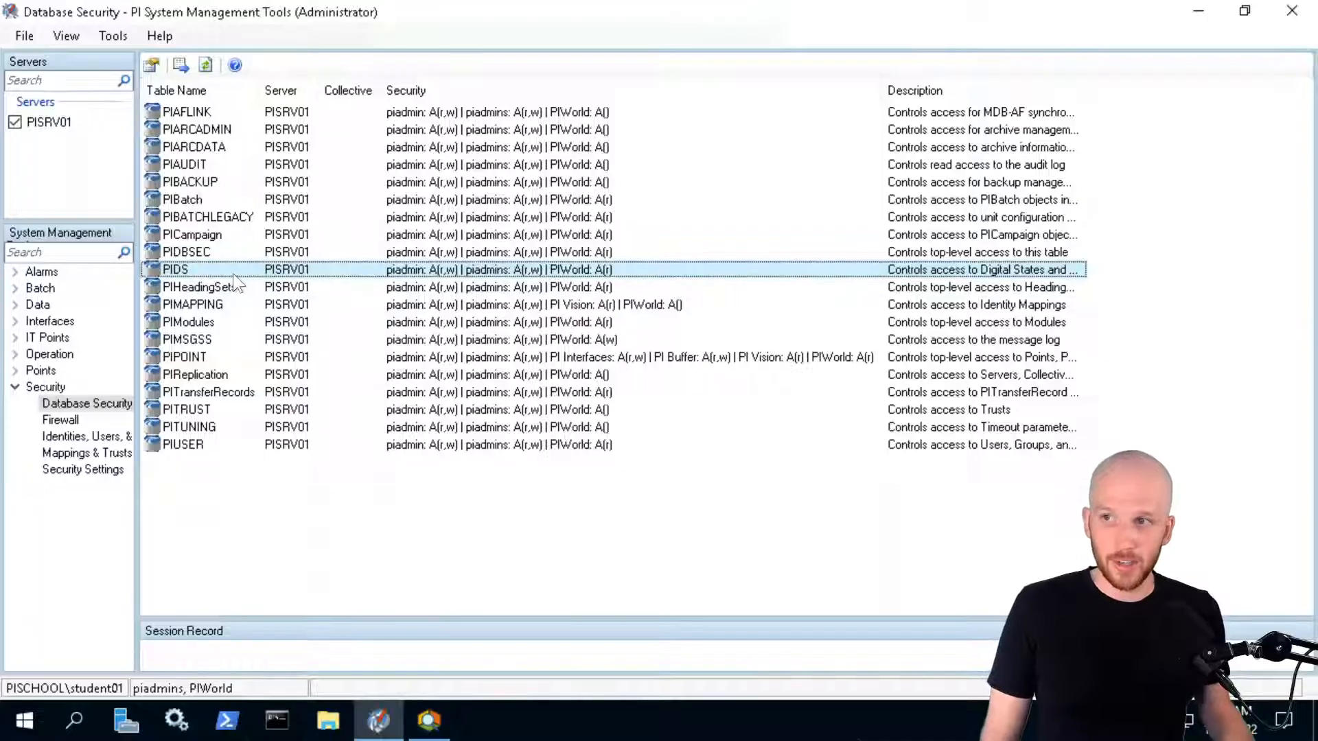
Create a new PI identity named 'PI Connector Relay' under Identities, Users, & Groups
left_click(77, 435)
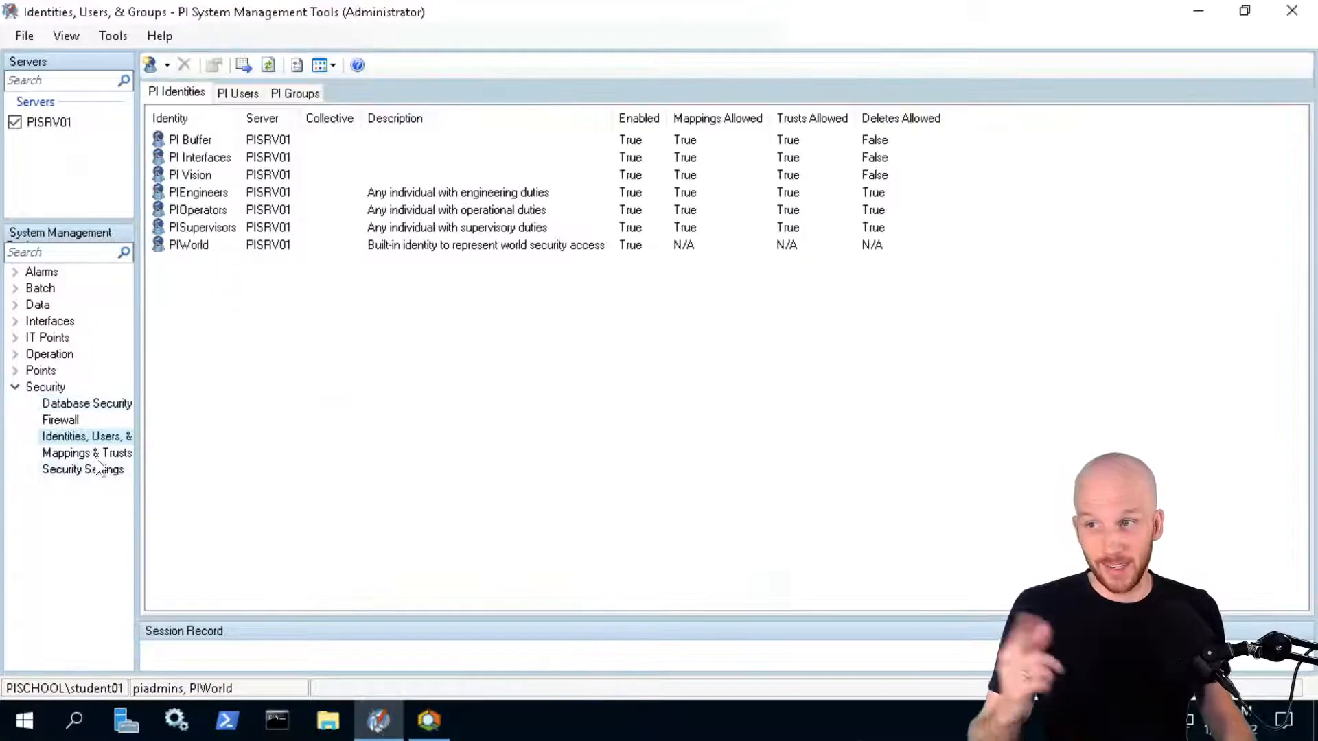
left_click(324, 365)
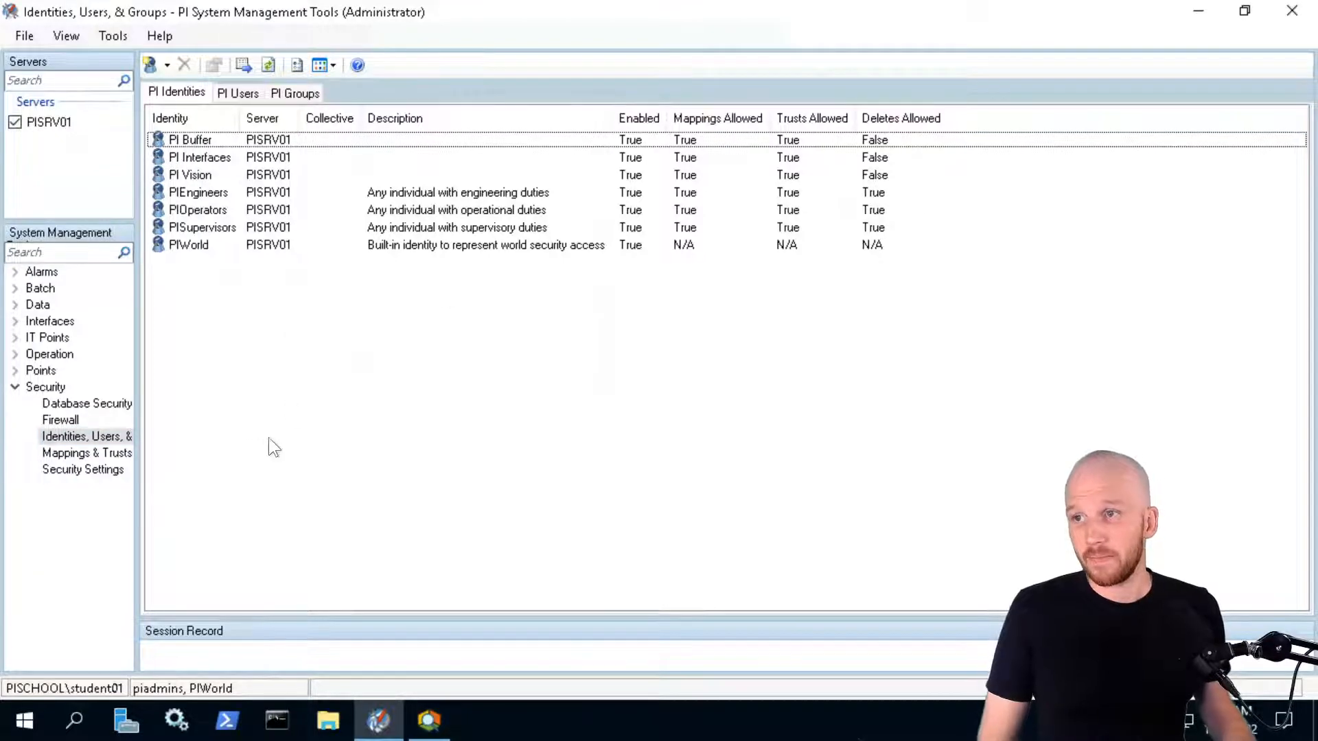
right_click(226, 308)
left_click(289, 320)
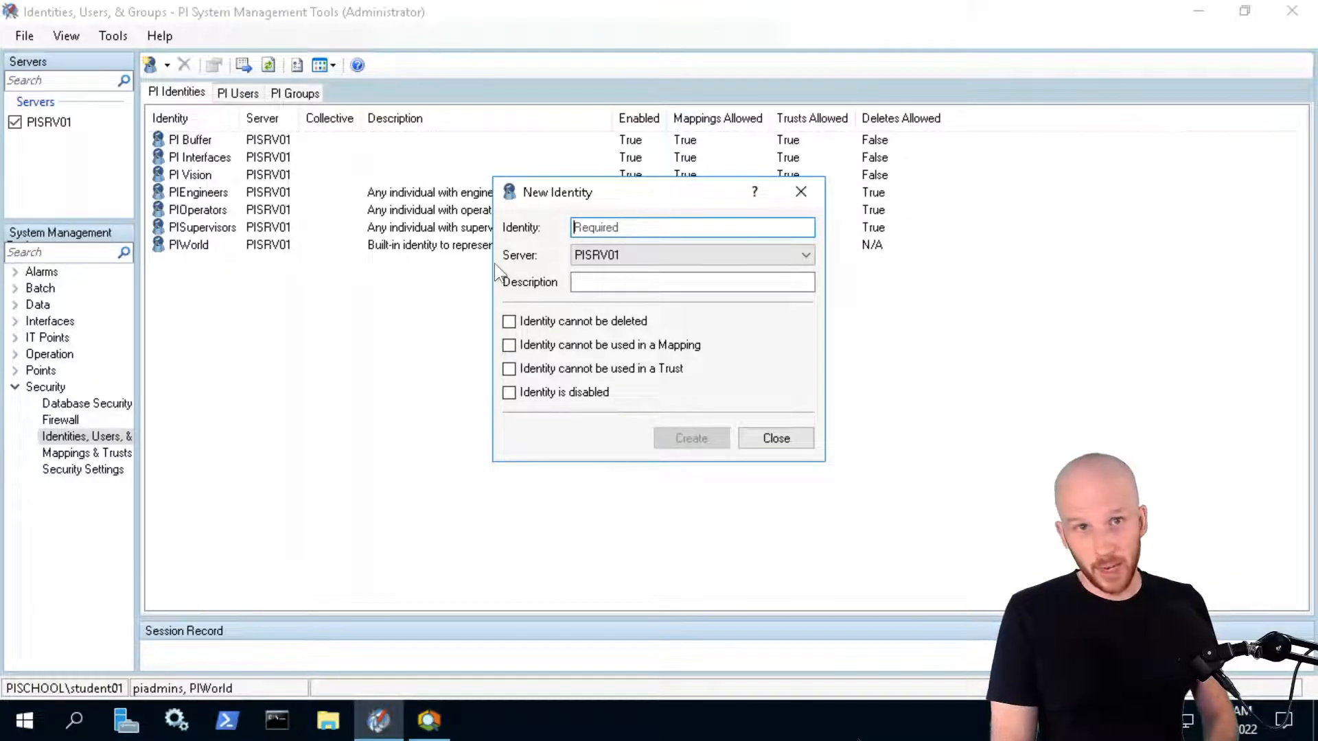
type("PI Connector Relay")
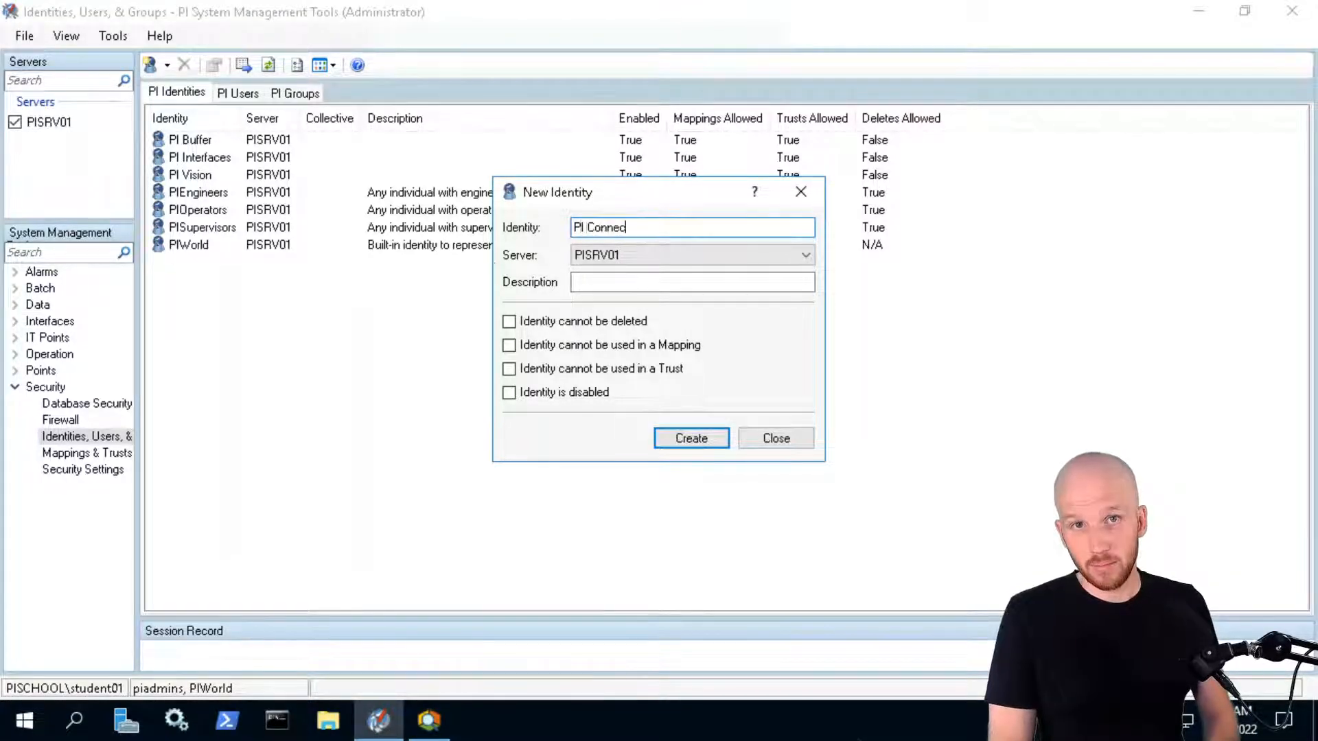
left_click(689, 433)
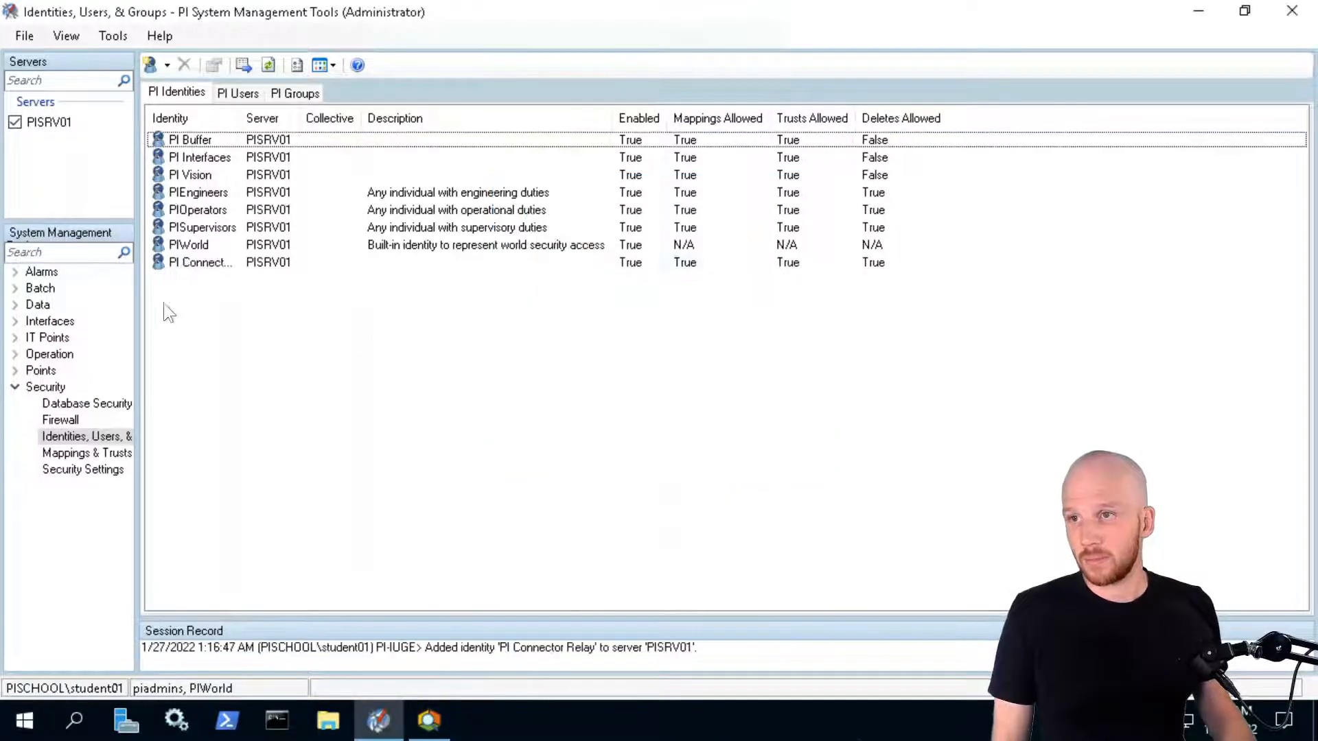
Map the PI Connector Relay identity to the Windows account PISCHOOL\SVC-PIRELAY$
left_click(221, 265)
double_click(220, 265)
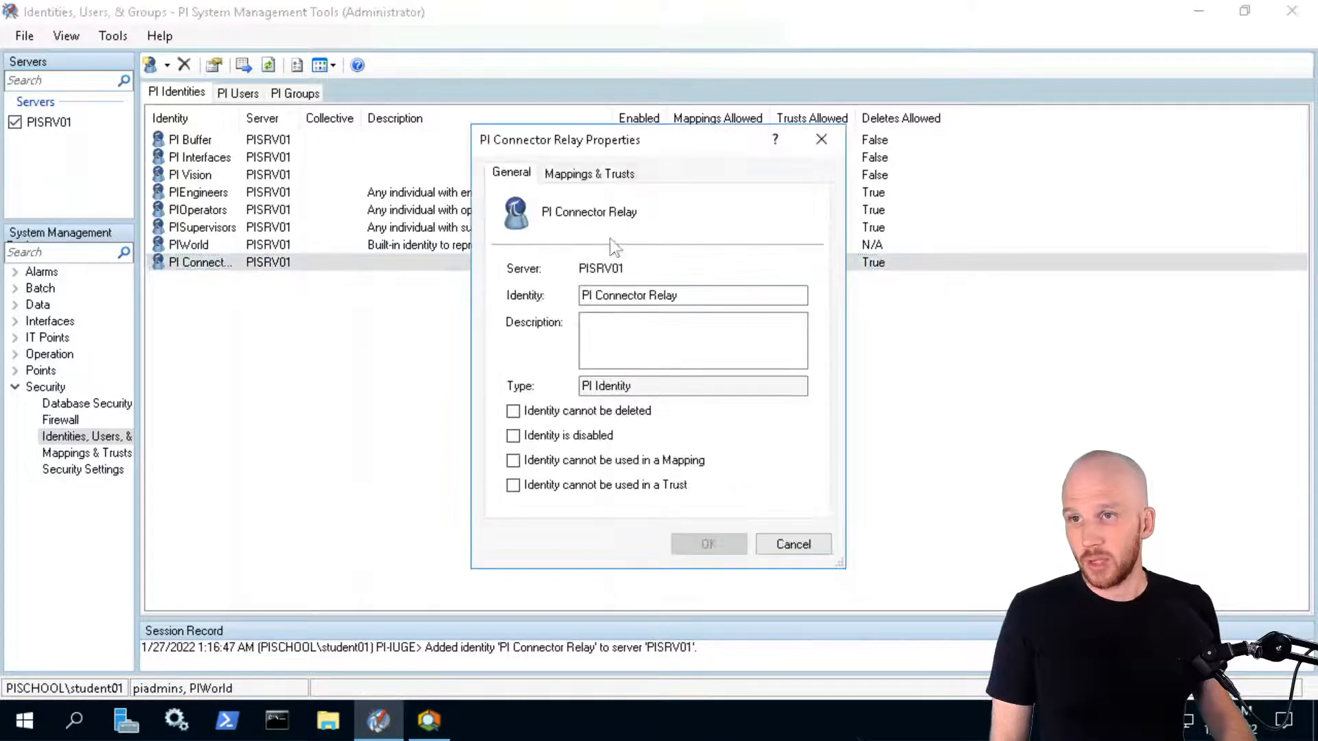
left_click(593, 175)
left_click(528, 387)
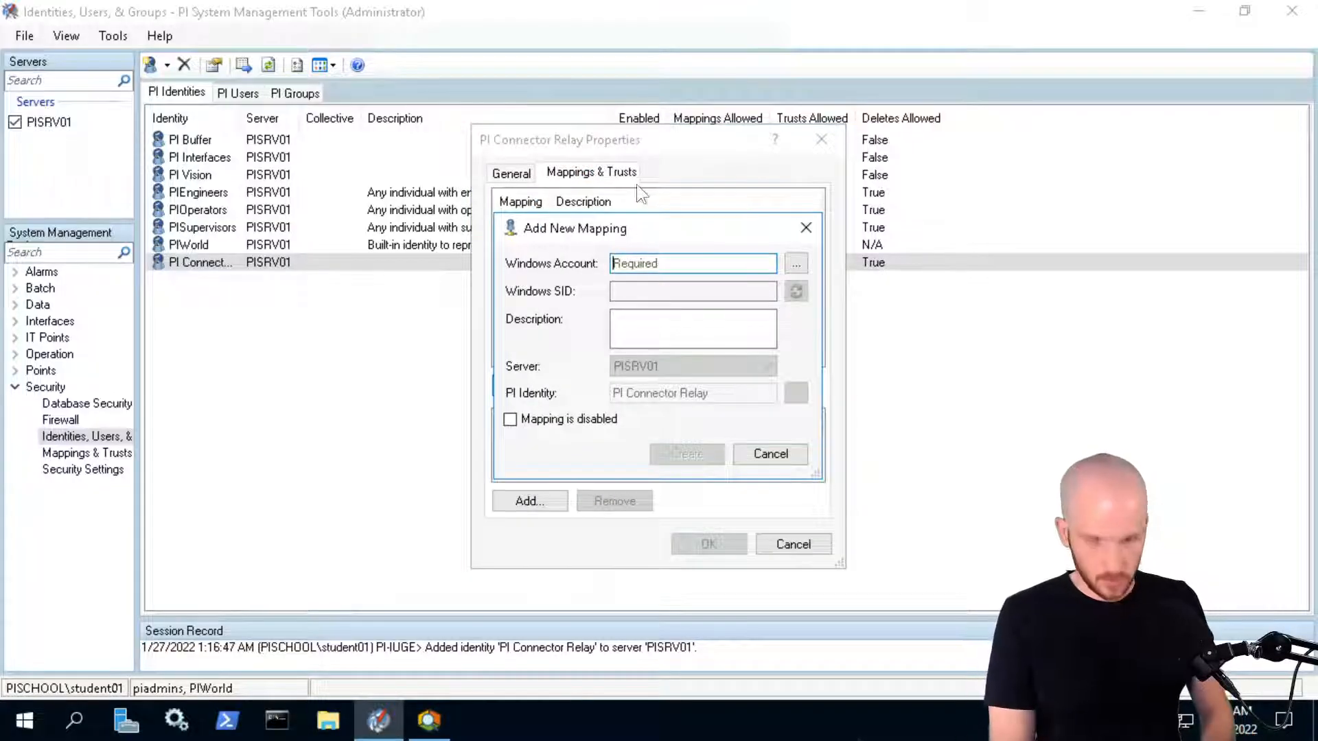
type("PISCHOOL\\")
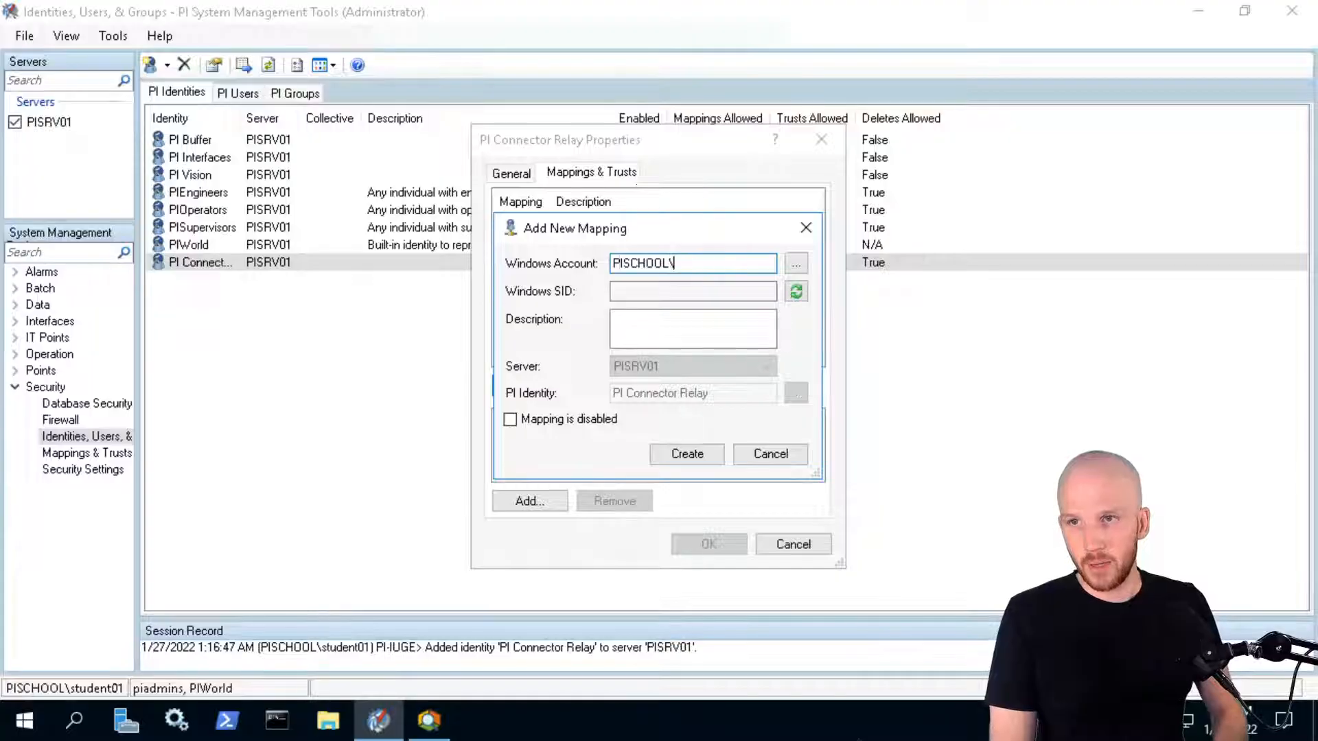
type("SVC-")
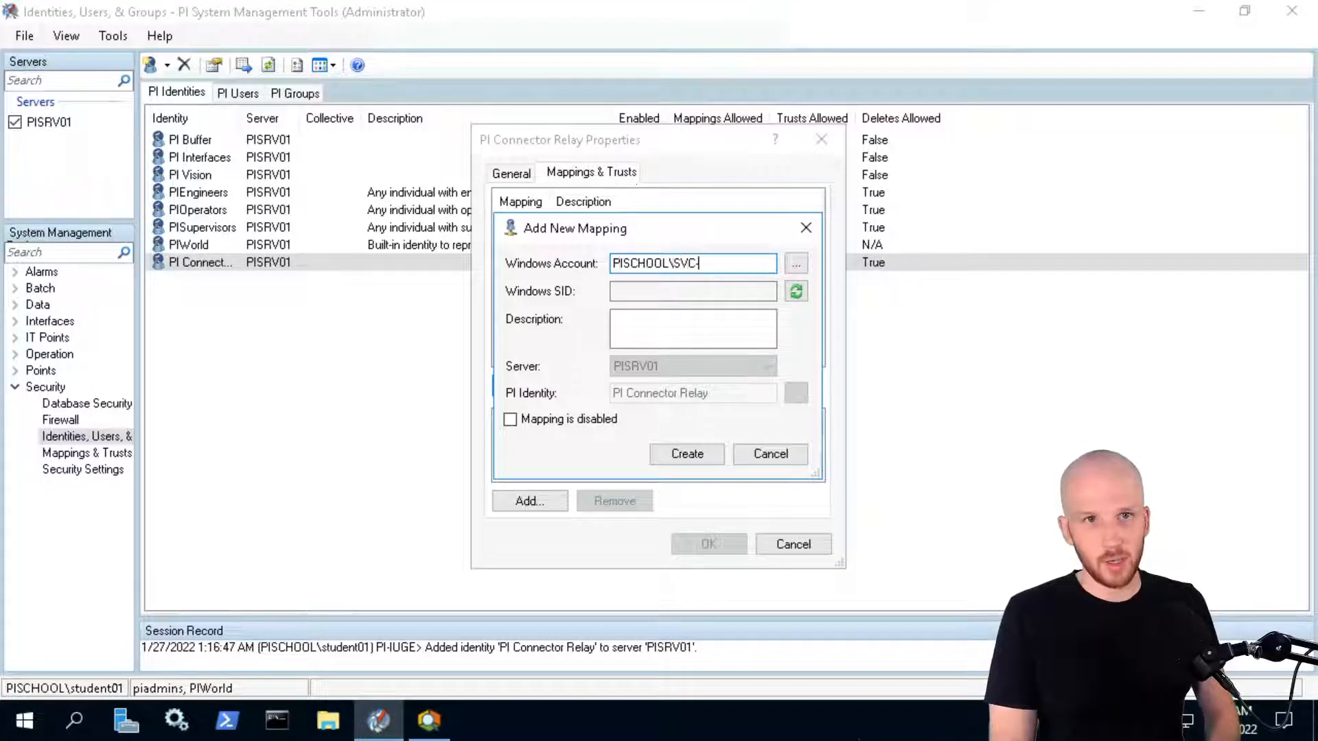
type("PI")
type("RELAY$")
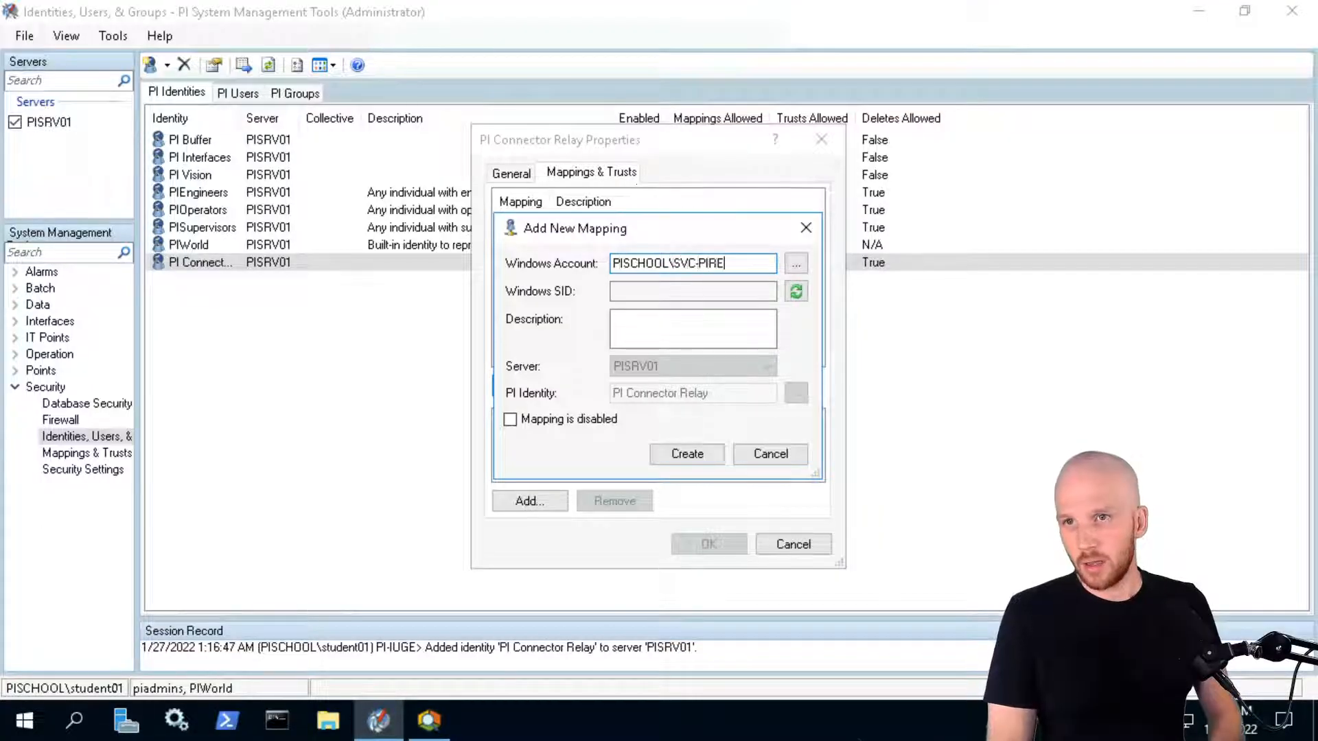
left_click(796, 292)
left_click(689, 455)
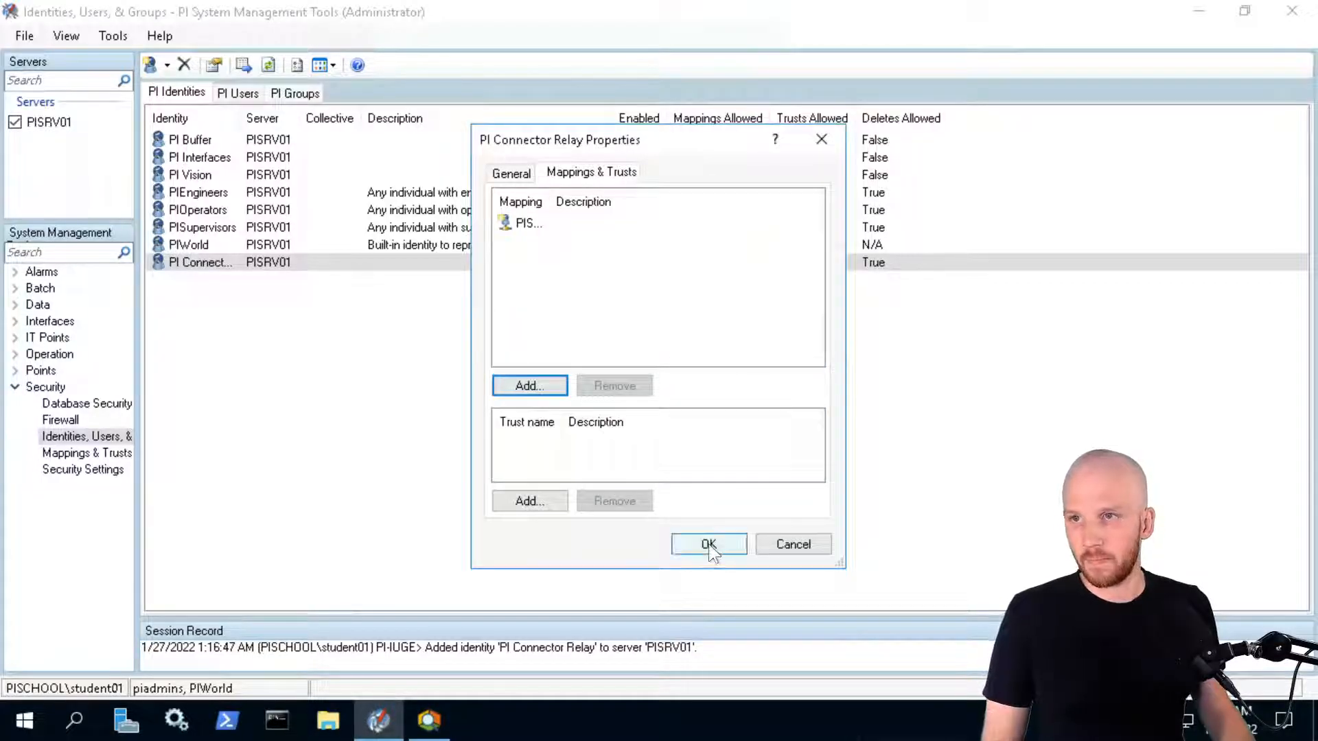
left_click(708, 544)
Create a new PI identity named 'PI Data Collection Manager'
right_click(247, 320)
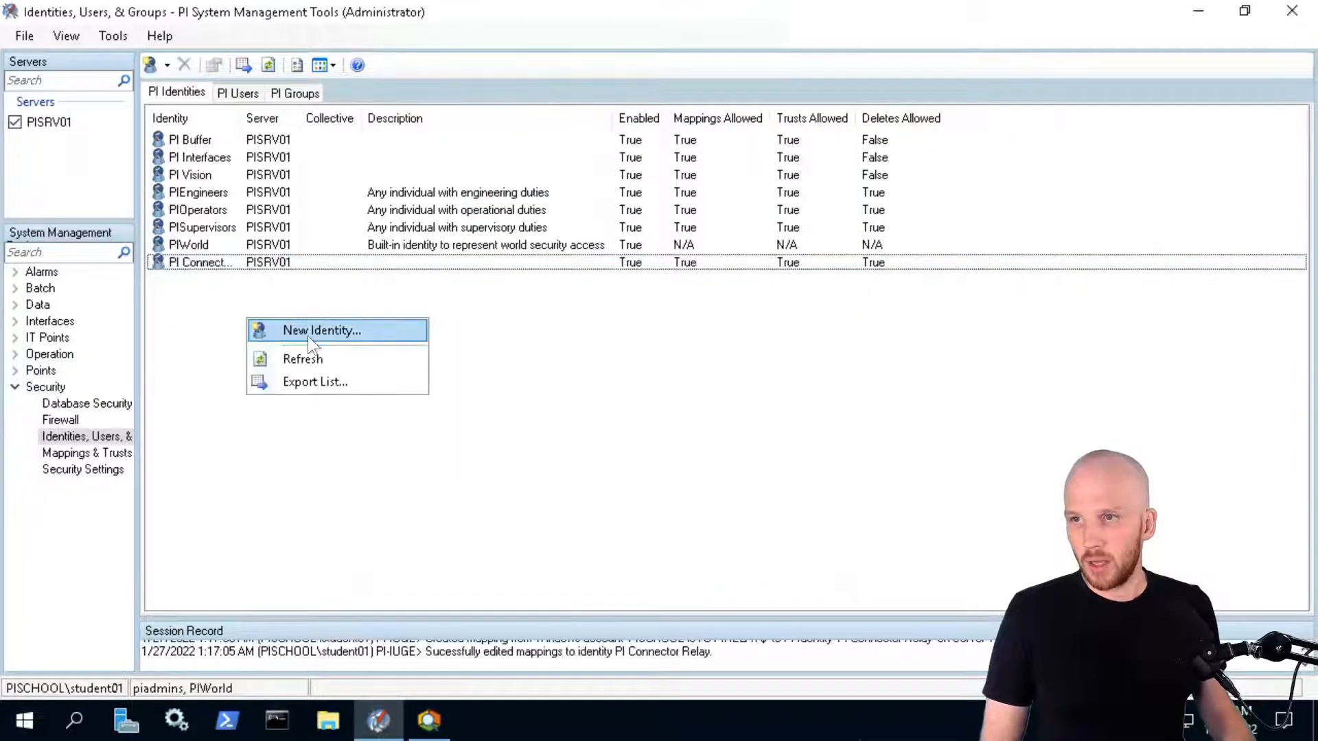
left_click(307, 336)
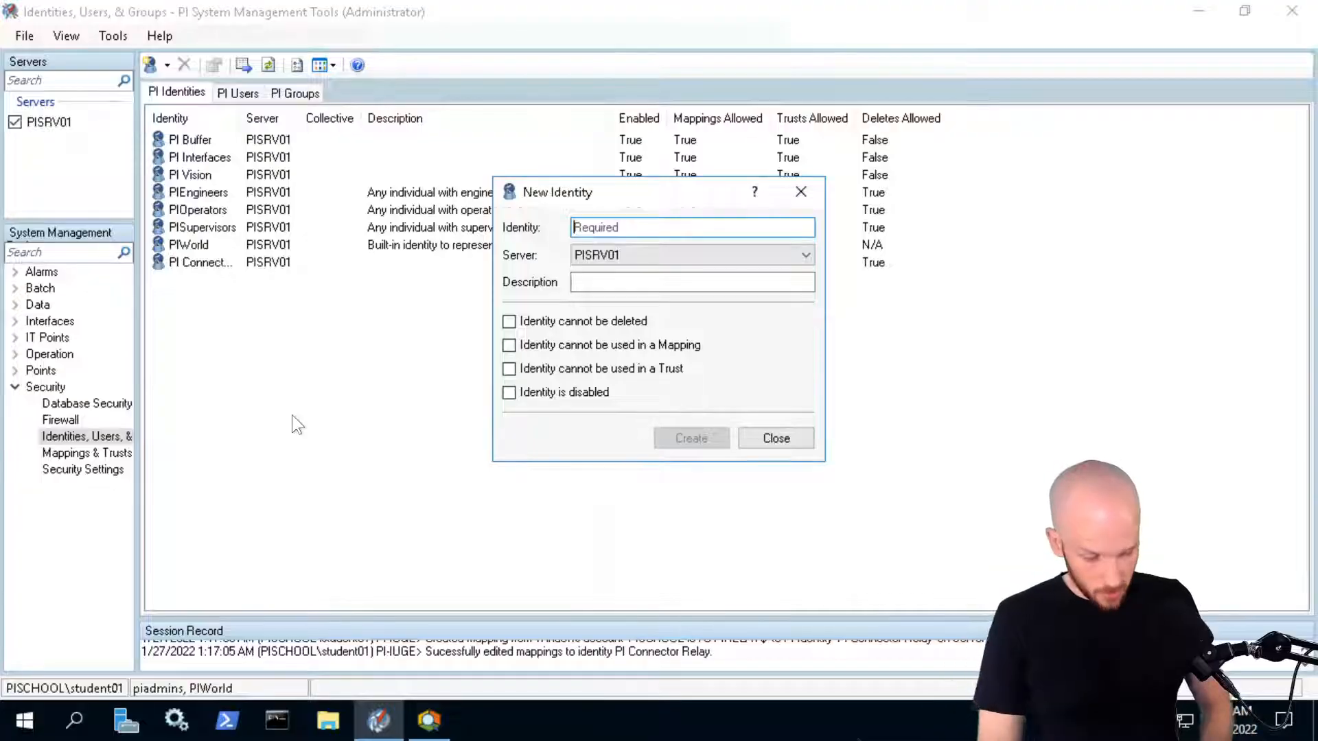
type("PI Data Col")
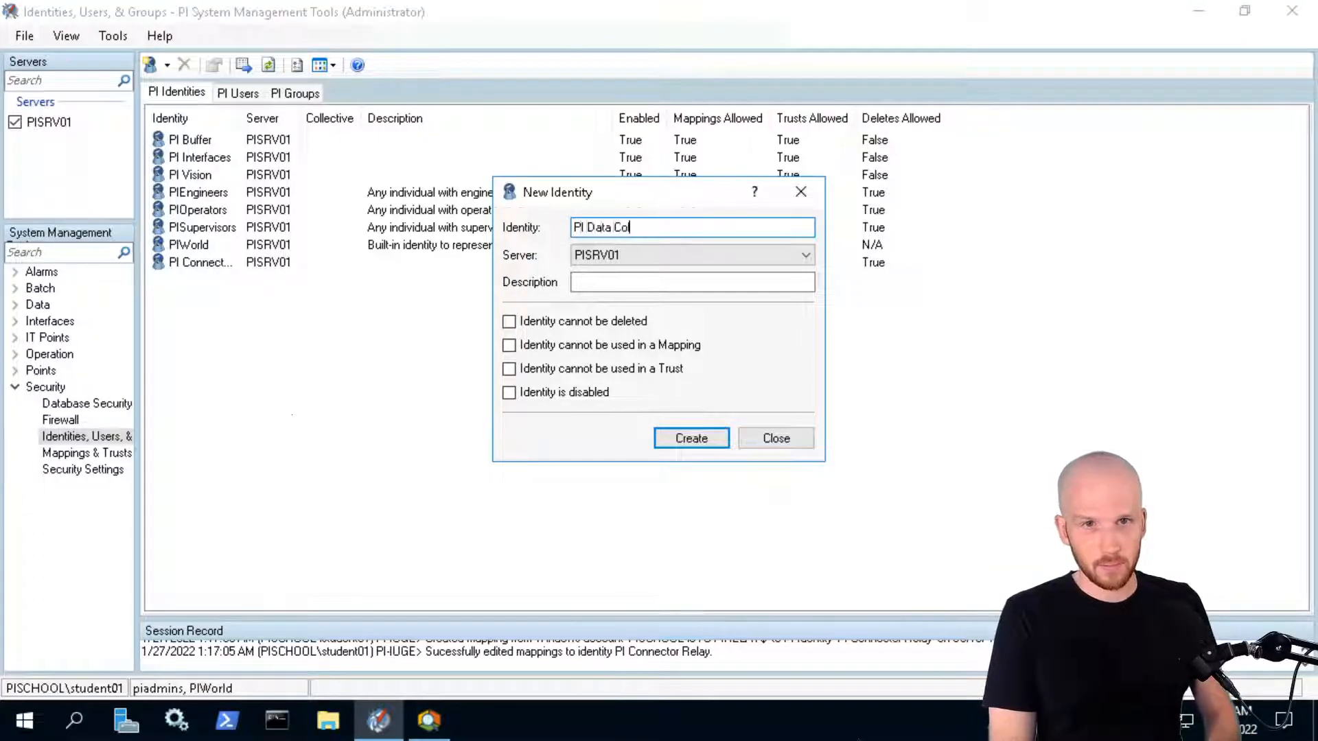
type("lection Manager")
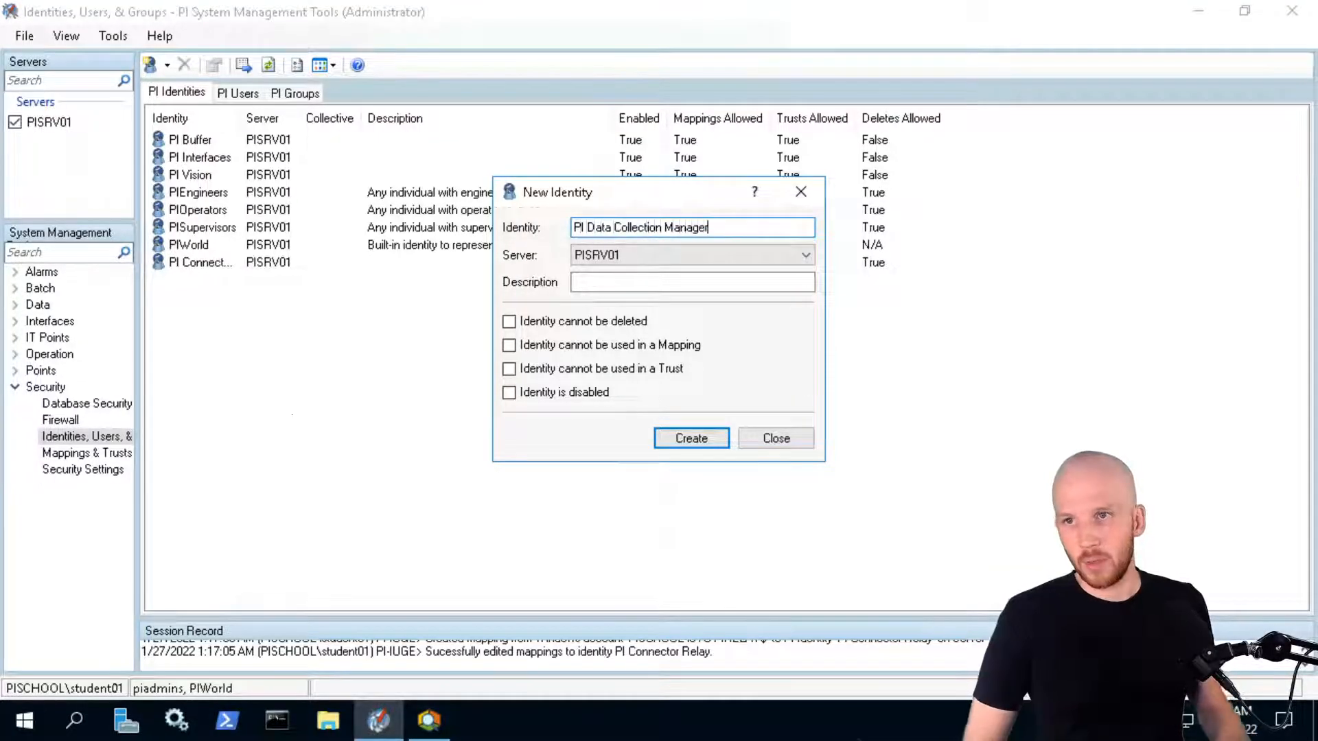
left_click(691, 438)
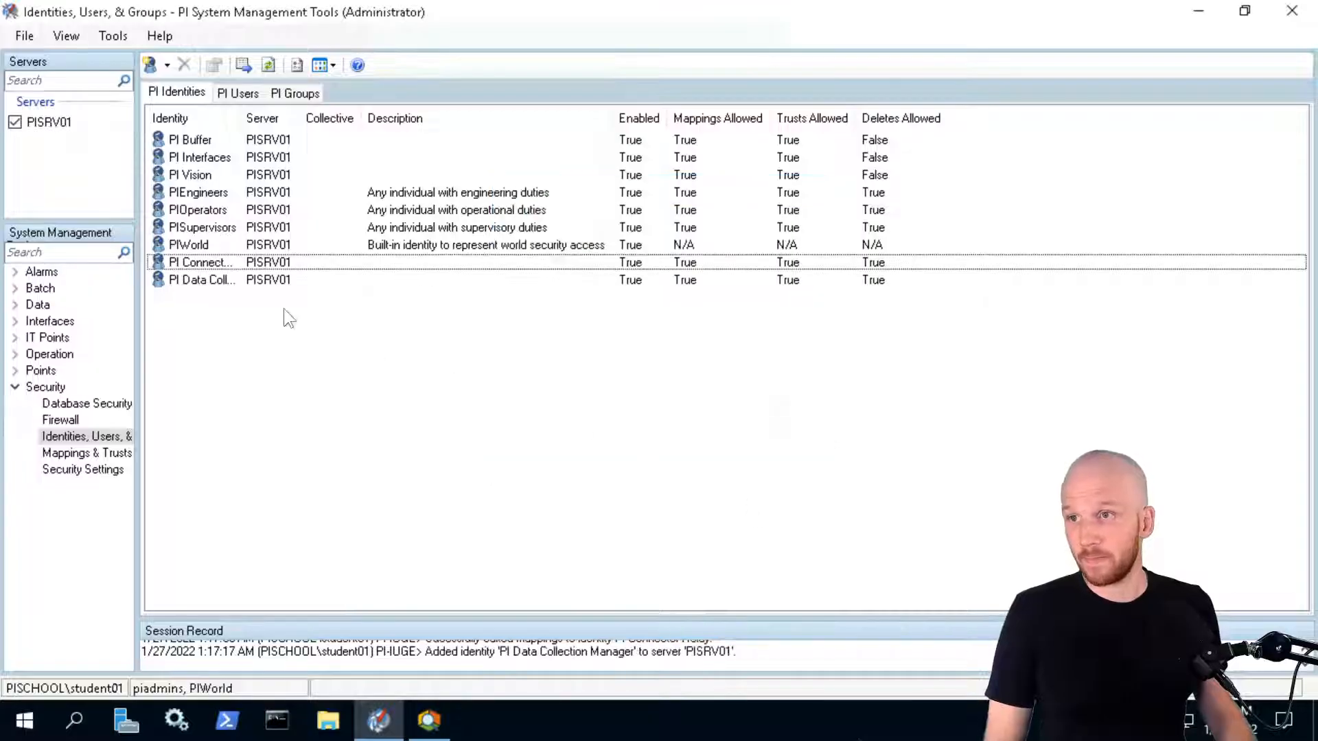
Map the PI Data Collection Manager identity to the Windows account PISCHOOL\svc-PIDCM$
double_click(216, 279)
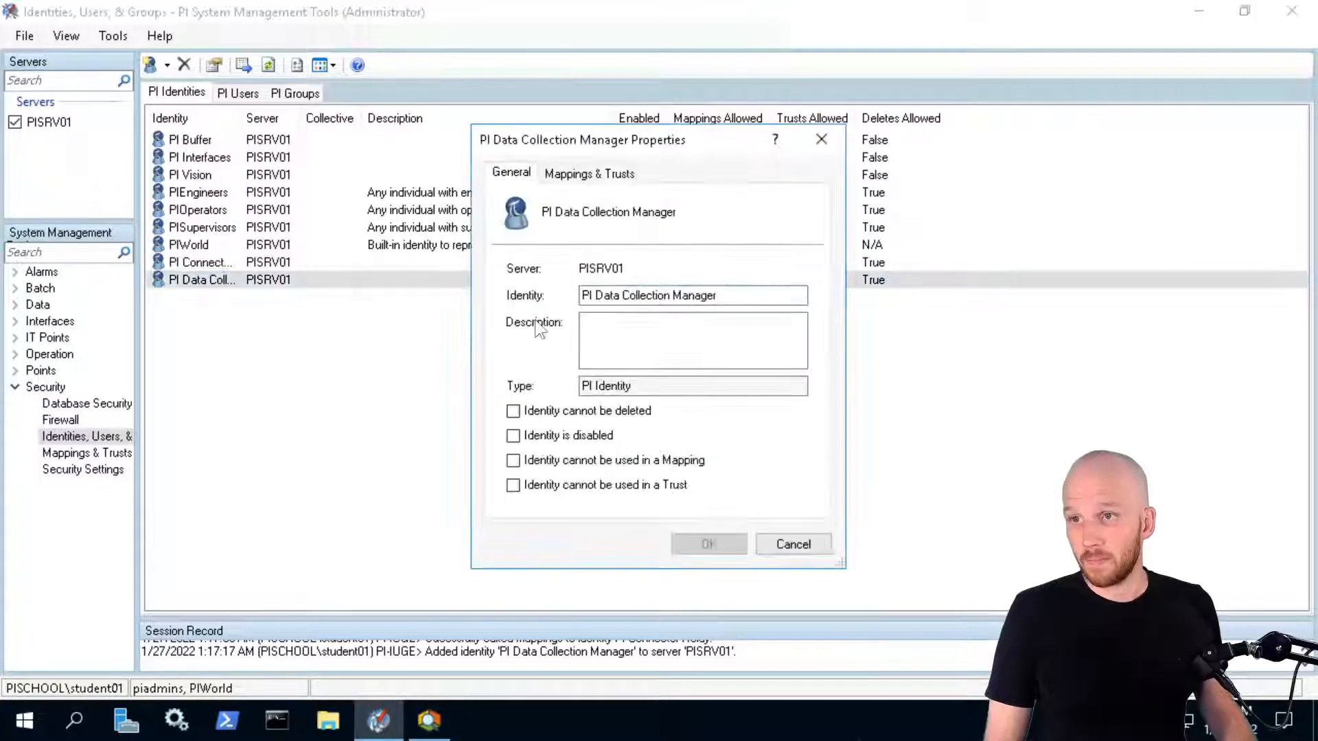
left_click(589, 173)
left_click(530, 386)
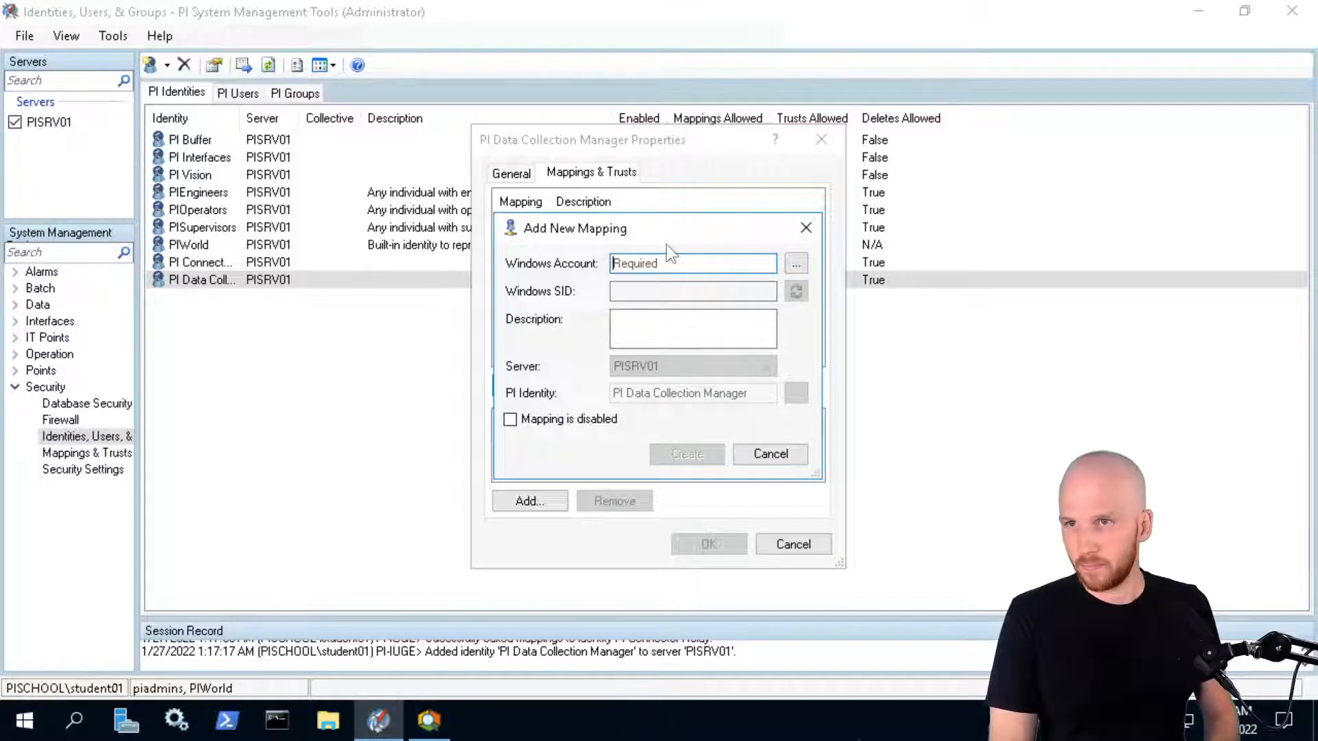
type("PISCHOOL\\svc-P")
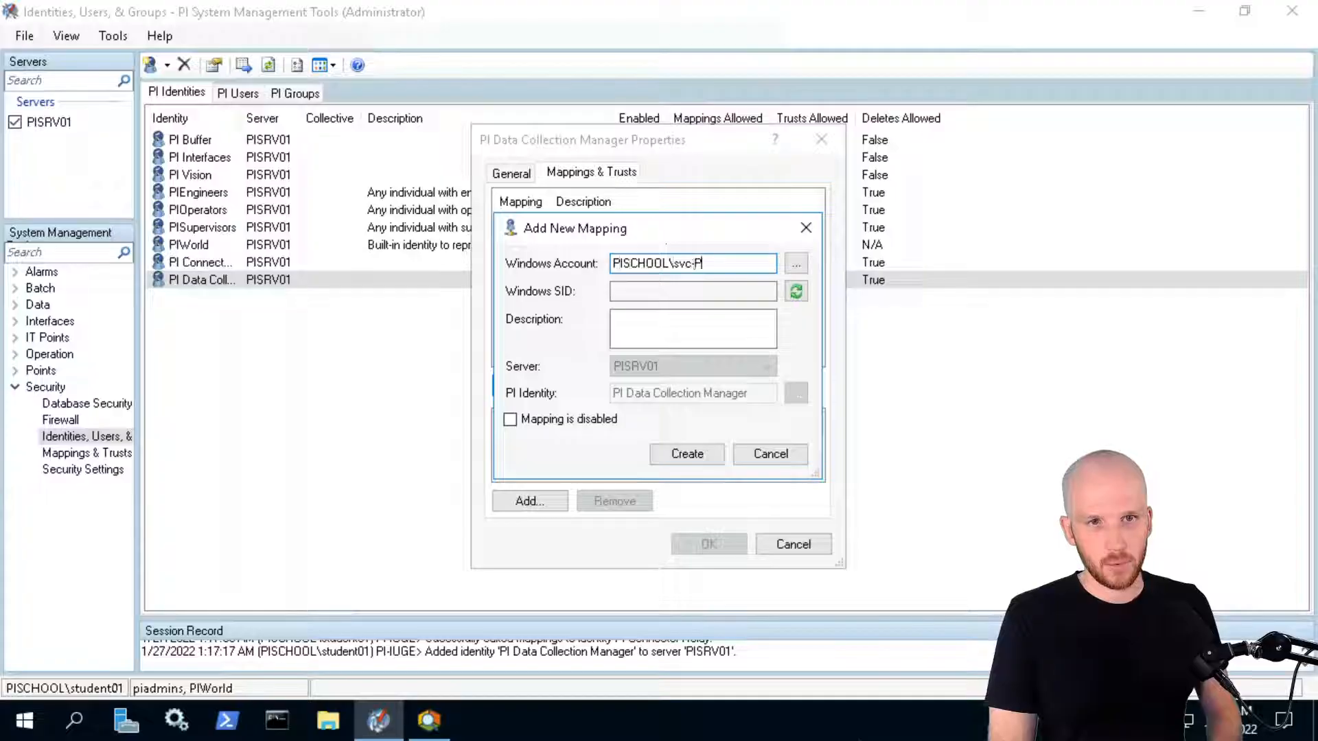
type("IDCM$")
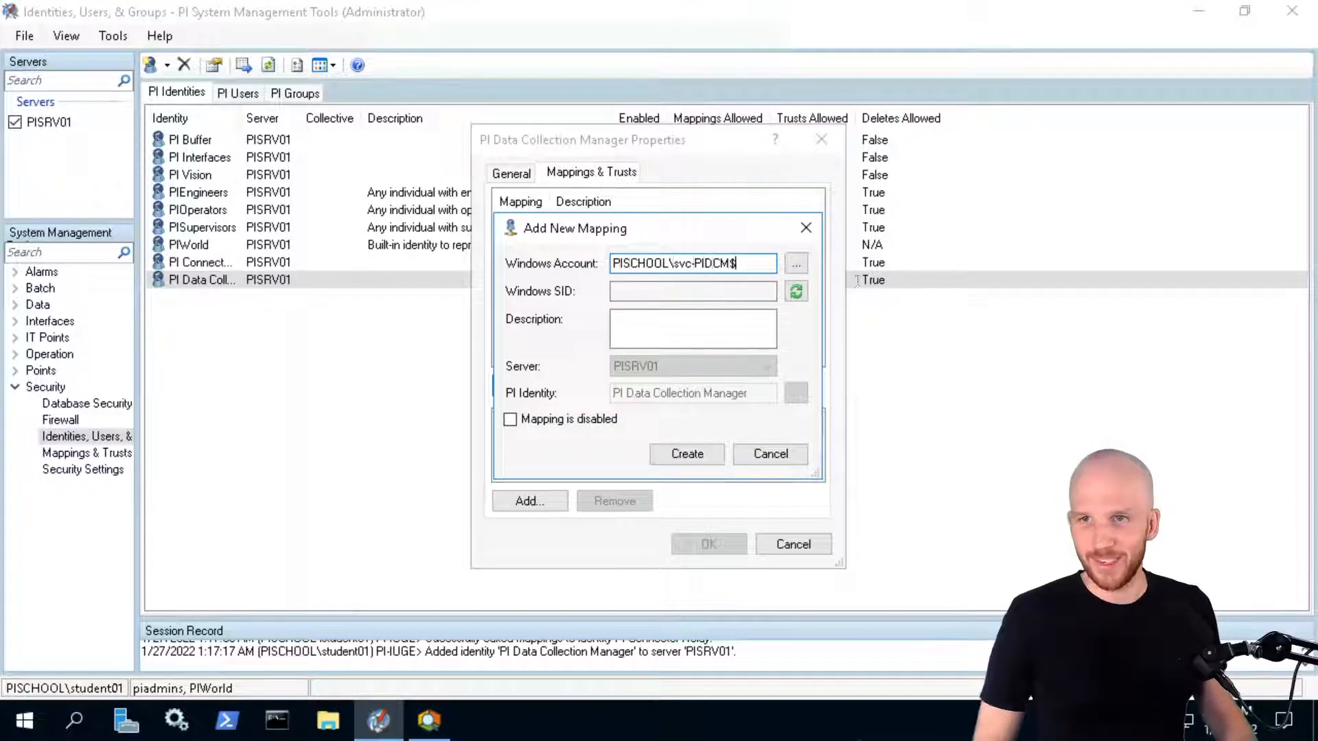
left_click(795, 294)
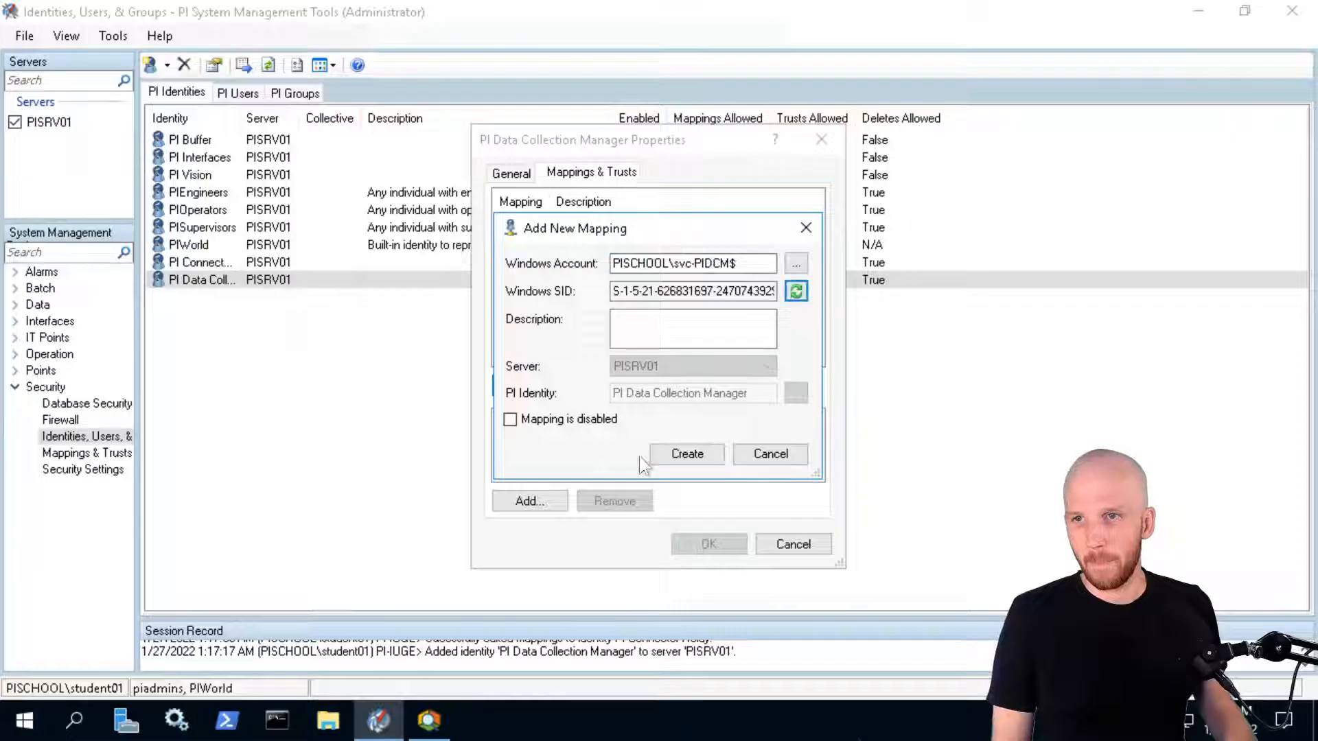
left_click(687, 454)
left_click(366, 388)
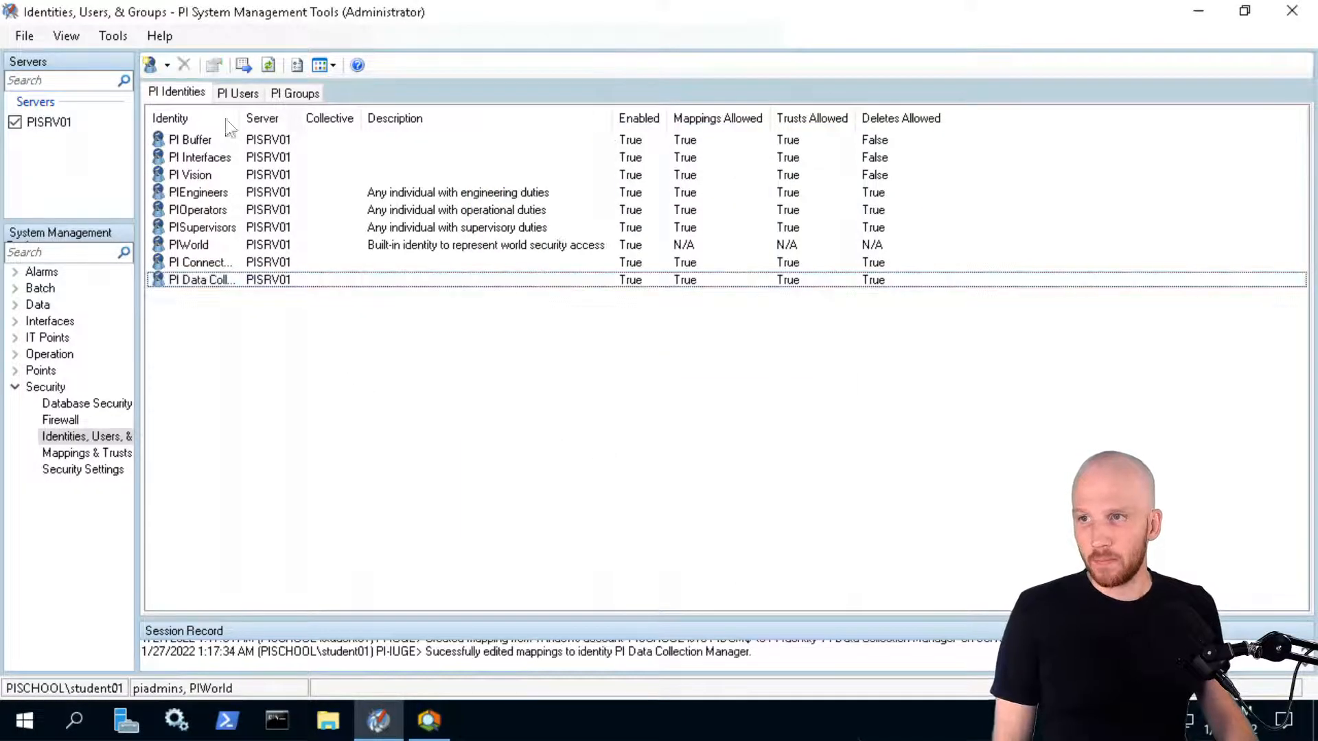
Widen the Identity column, then return to the Database Security tables
left_click_drag(241, 119, 303, 122)
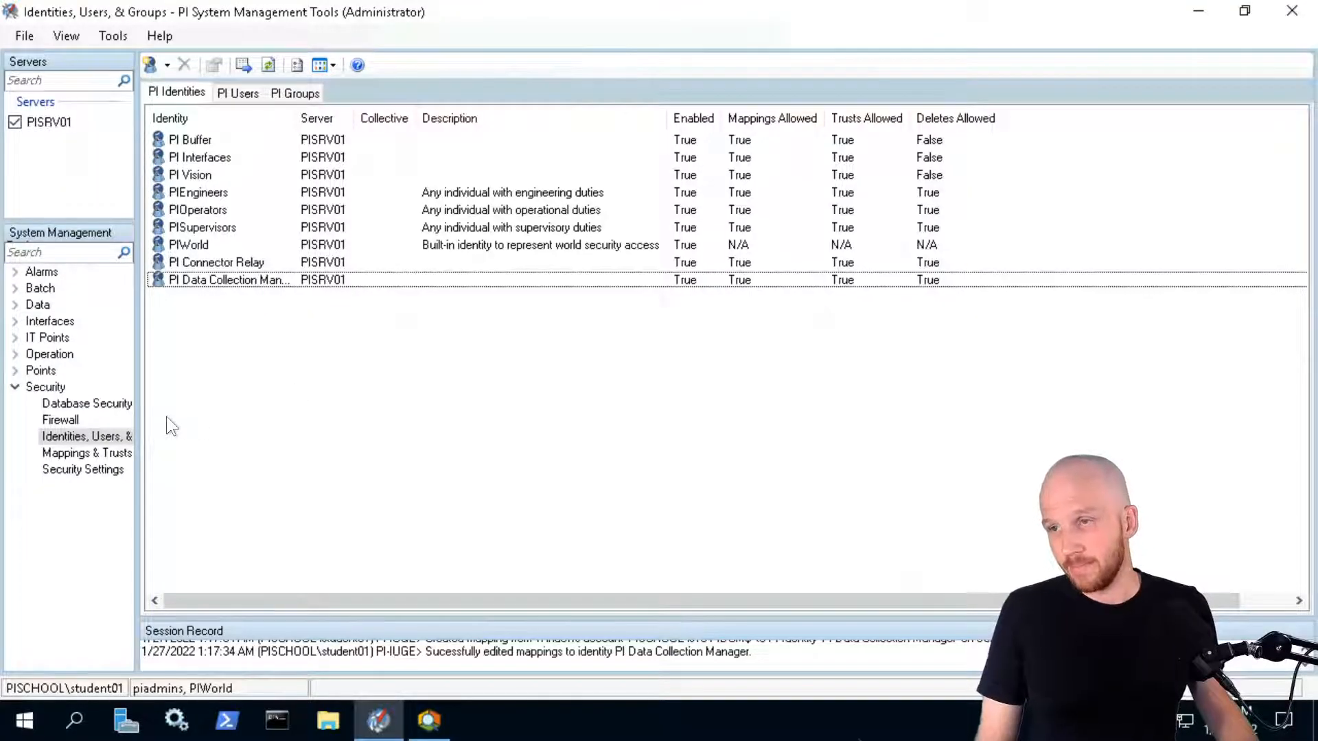
left_click(75, 405)
left_click(382, 516)
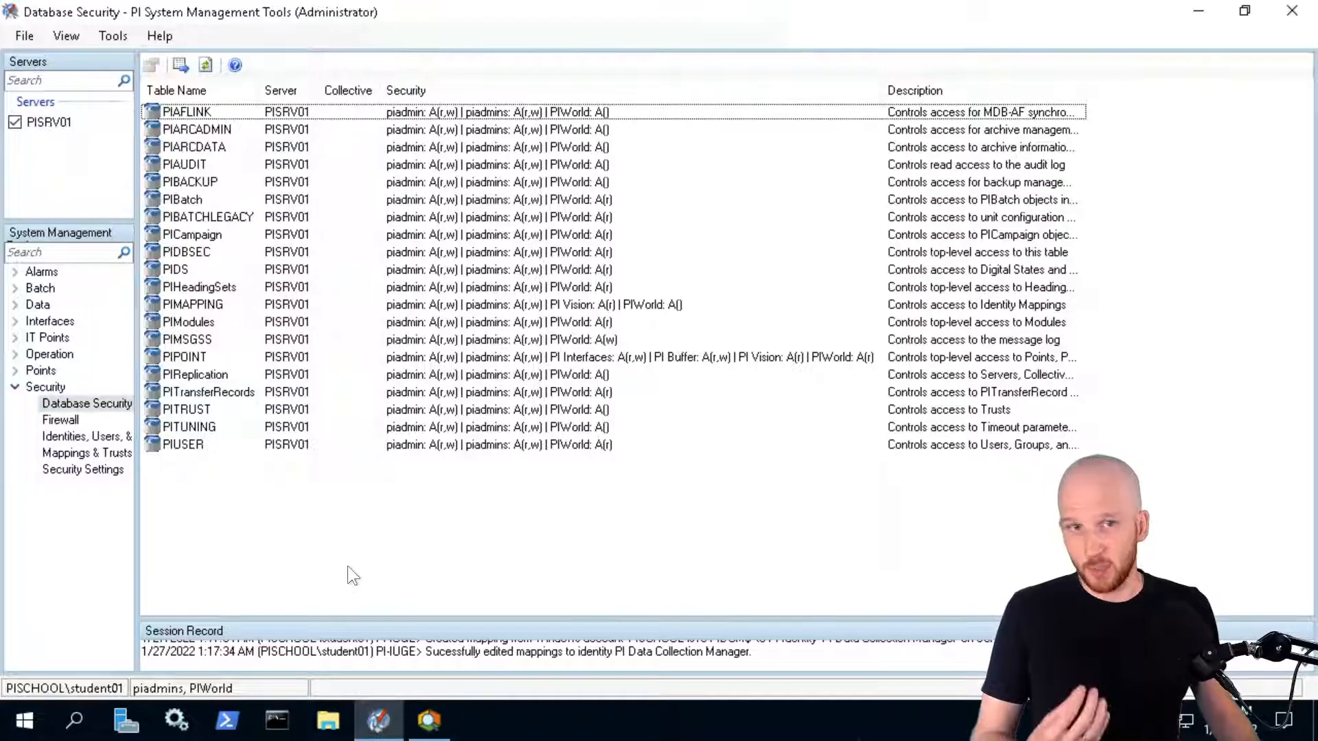
Add PI Connector Relay (read/write) and PI Data Collection Manager (read) to PIDS permissions
double_click(182, 269)
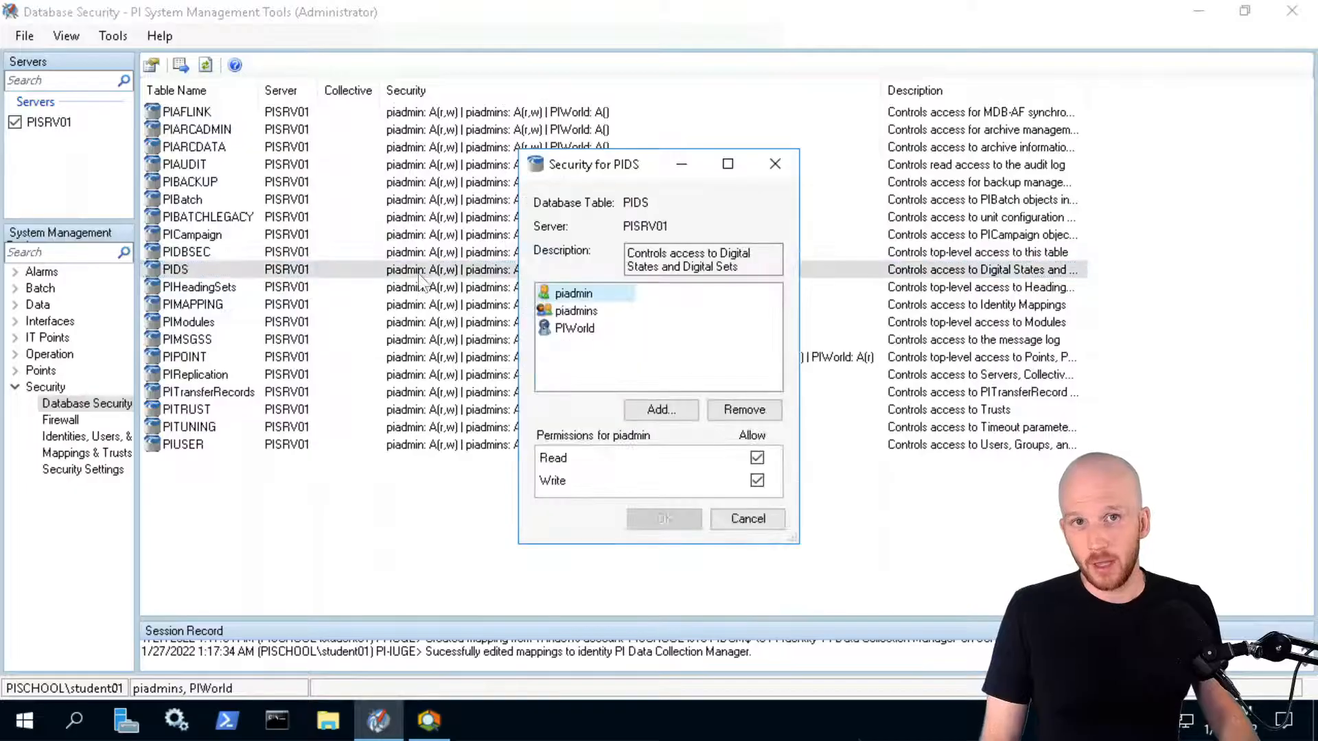
left_click(660, 409)
left_click(565, 332)
left_click(503, 390)
left_click(551, 348)
left_click(508, 384)
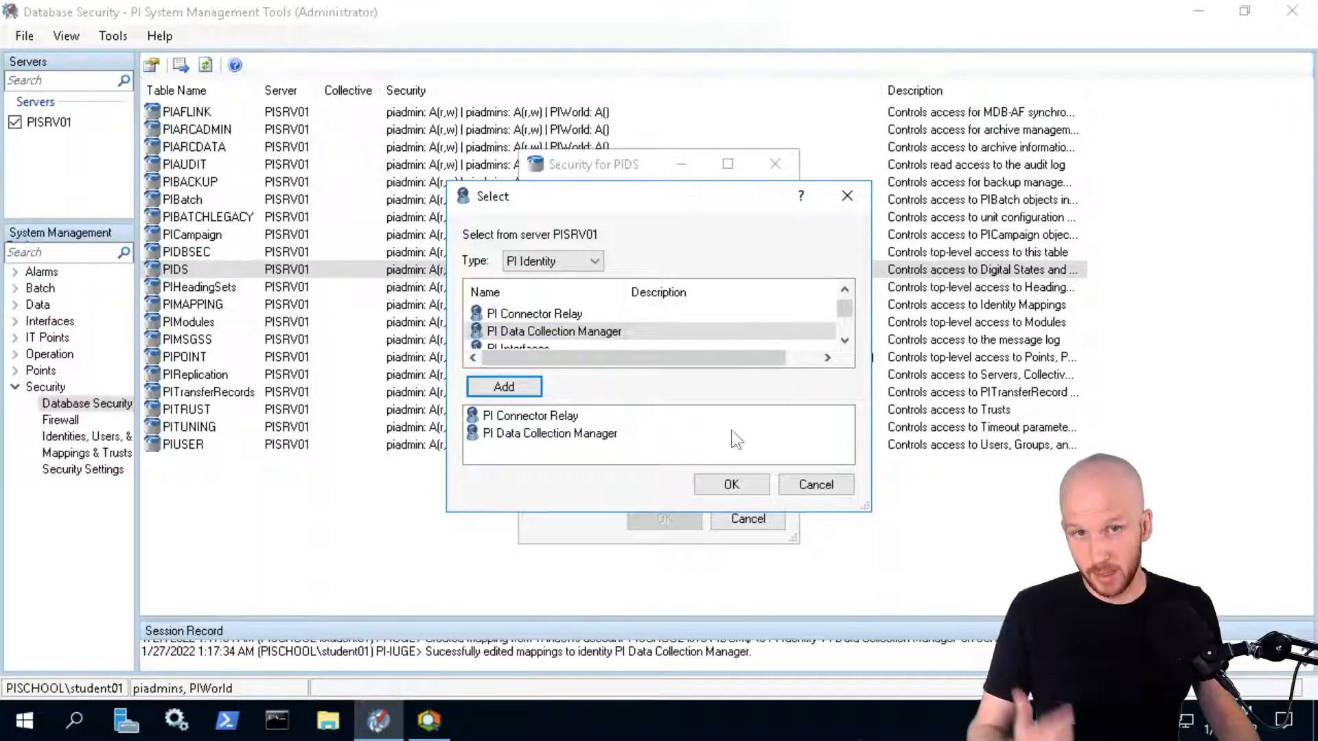
left_click(730, 483)
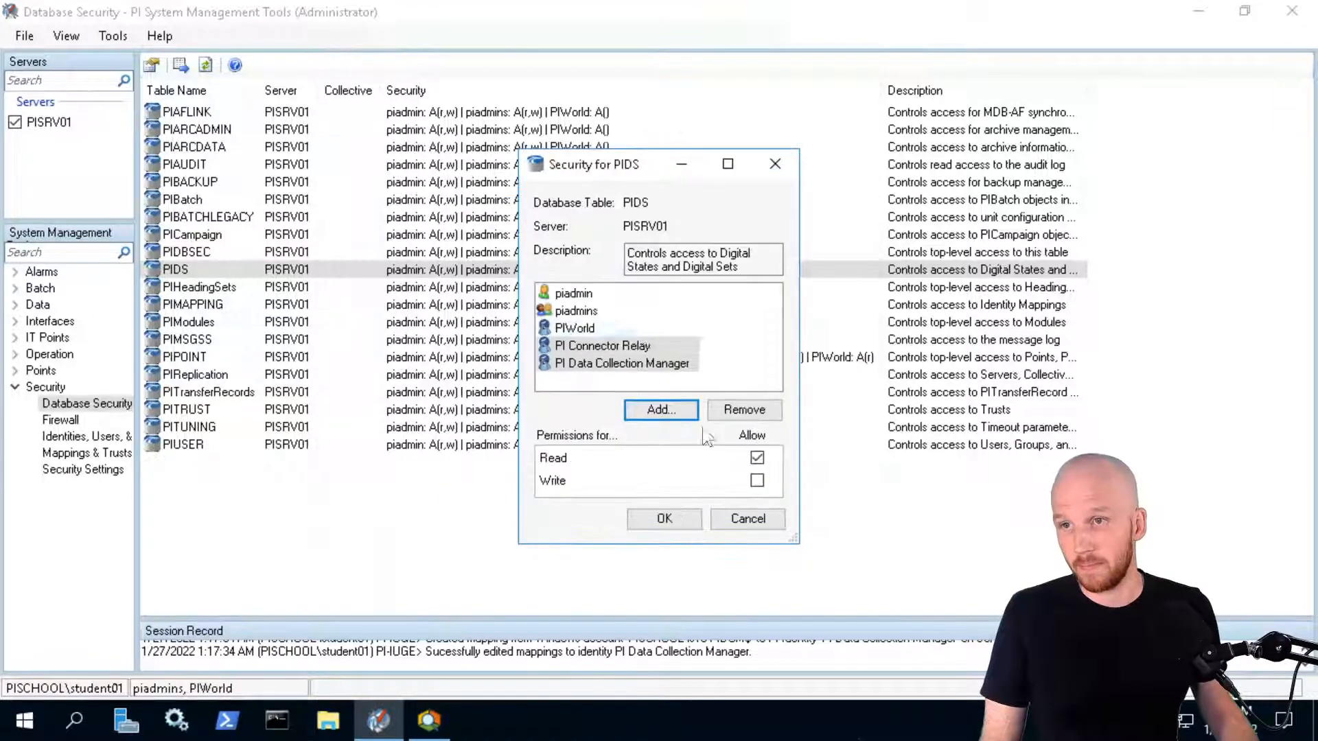
left_click(591, 345)
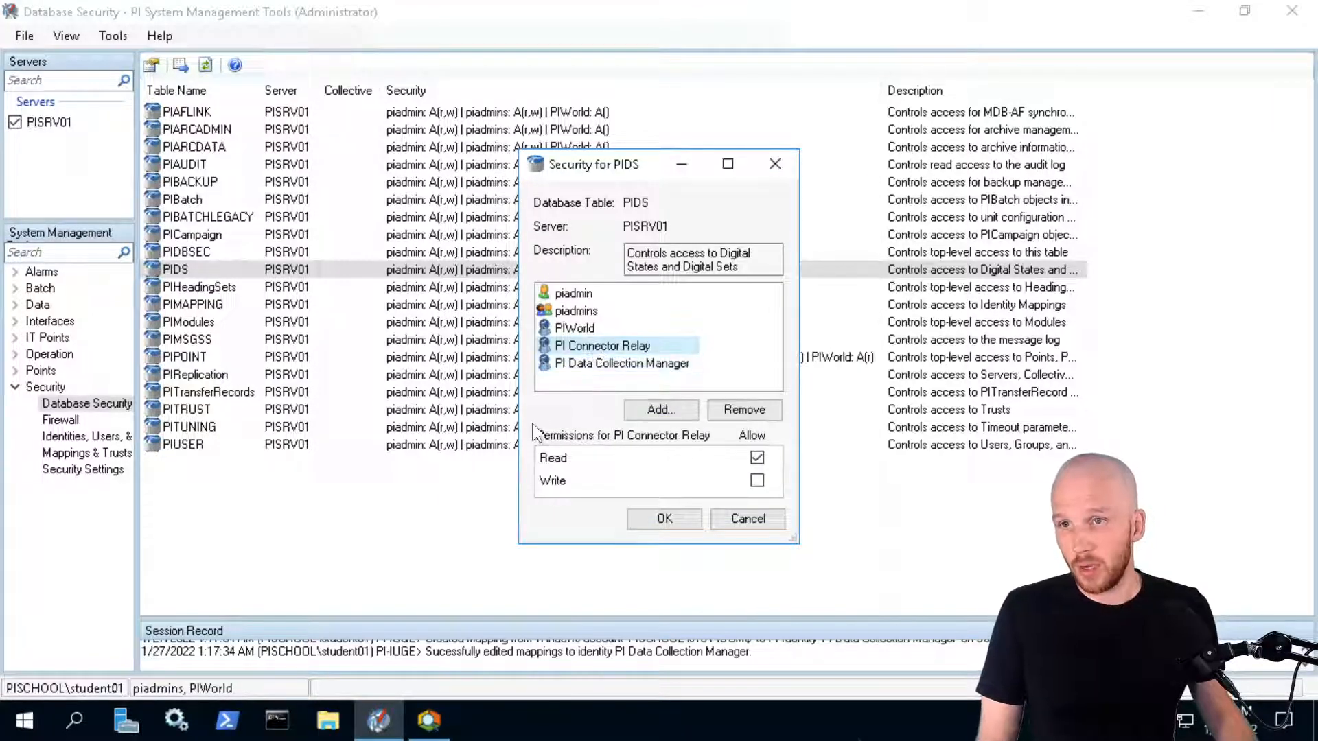
left_click_drag(758, 480, 792, 413)
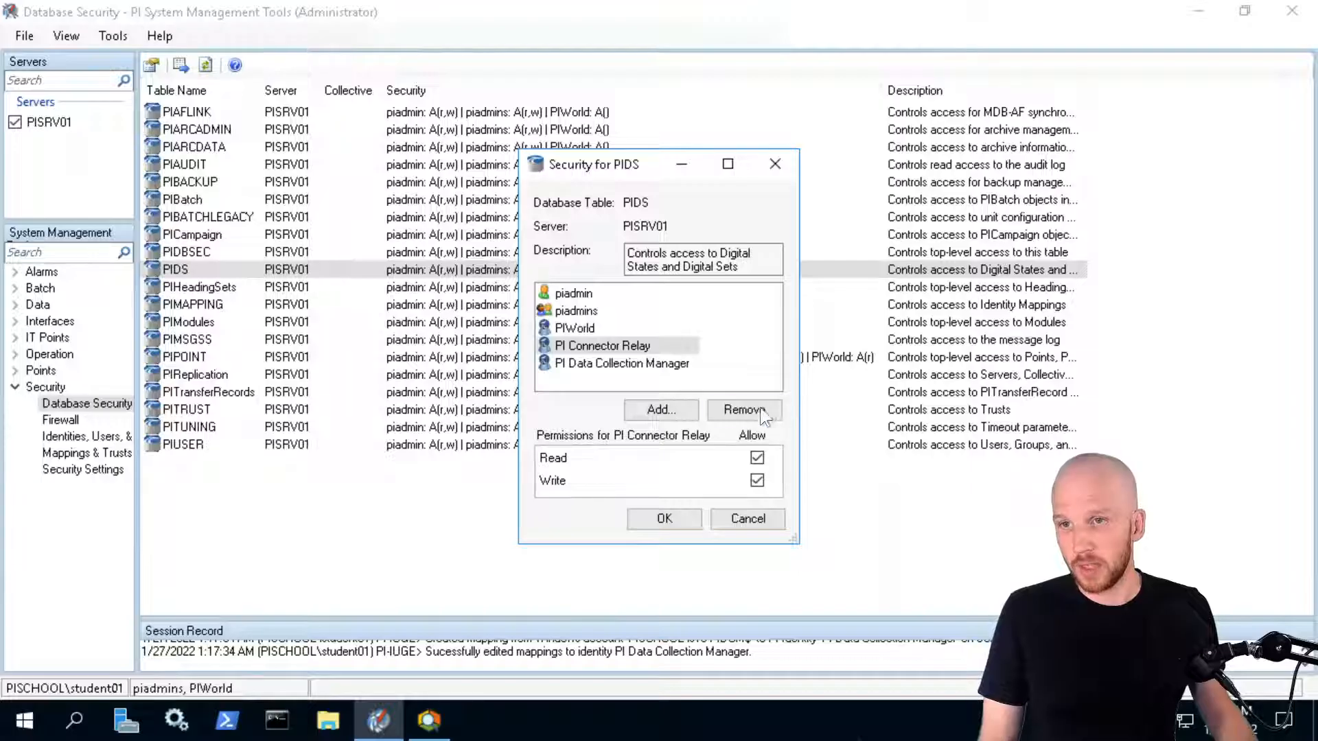
left_click(593, 365)
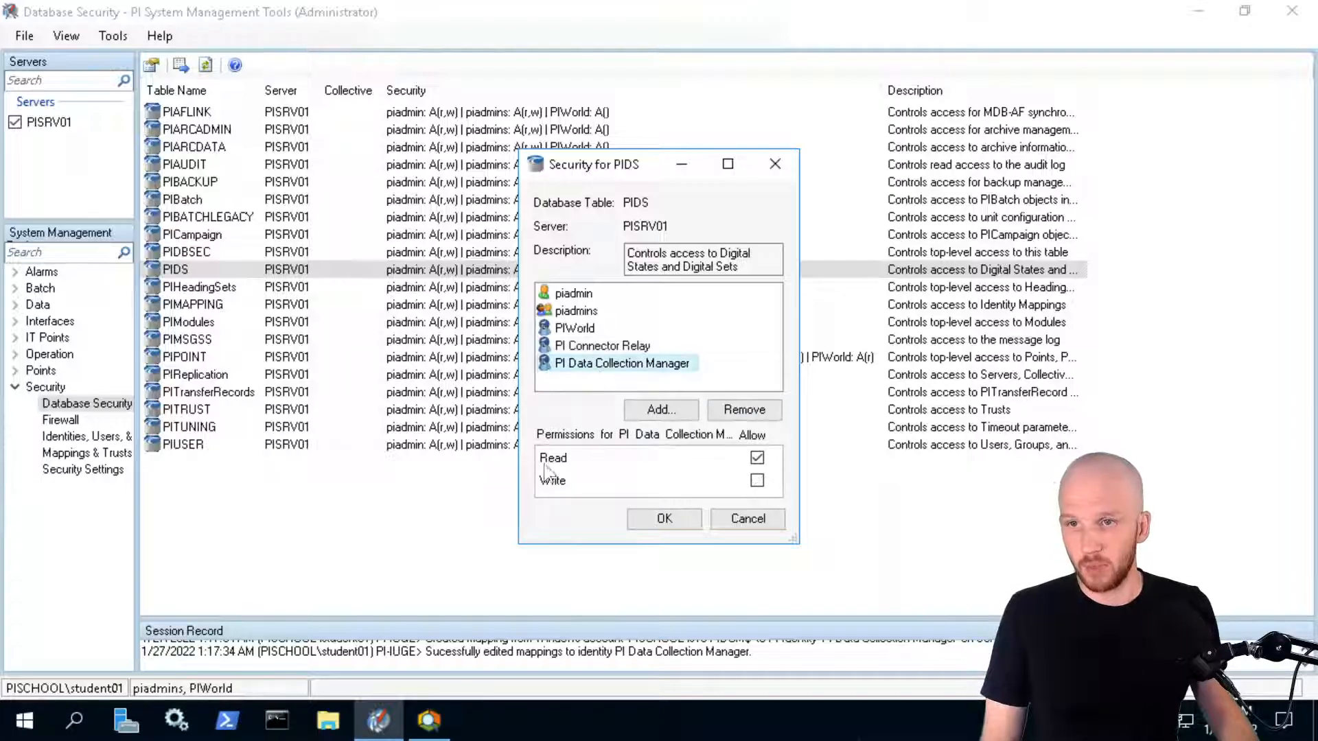
left_click(662, 519)
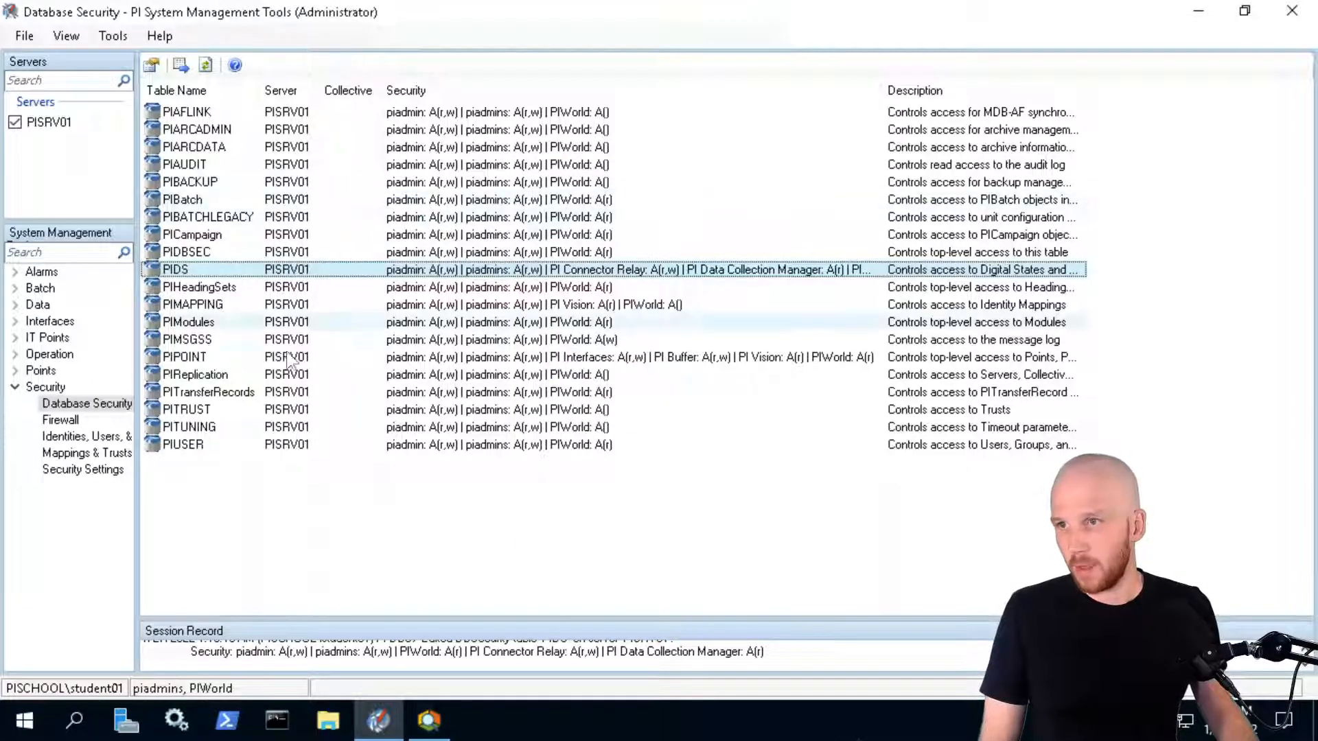
Add PI Connector Relay with read/write and PI Data Collection Manager to PIPOINT permissions
double_click(222, 352)
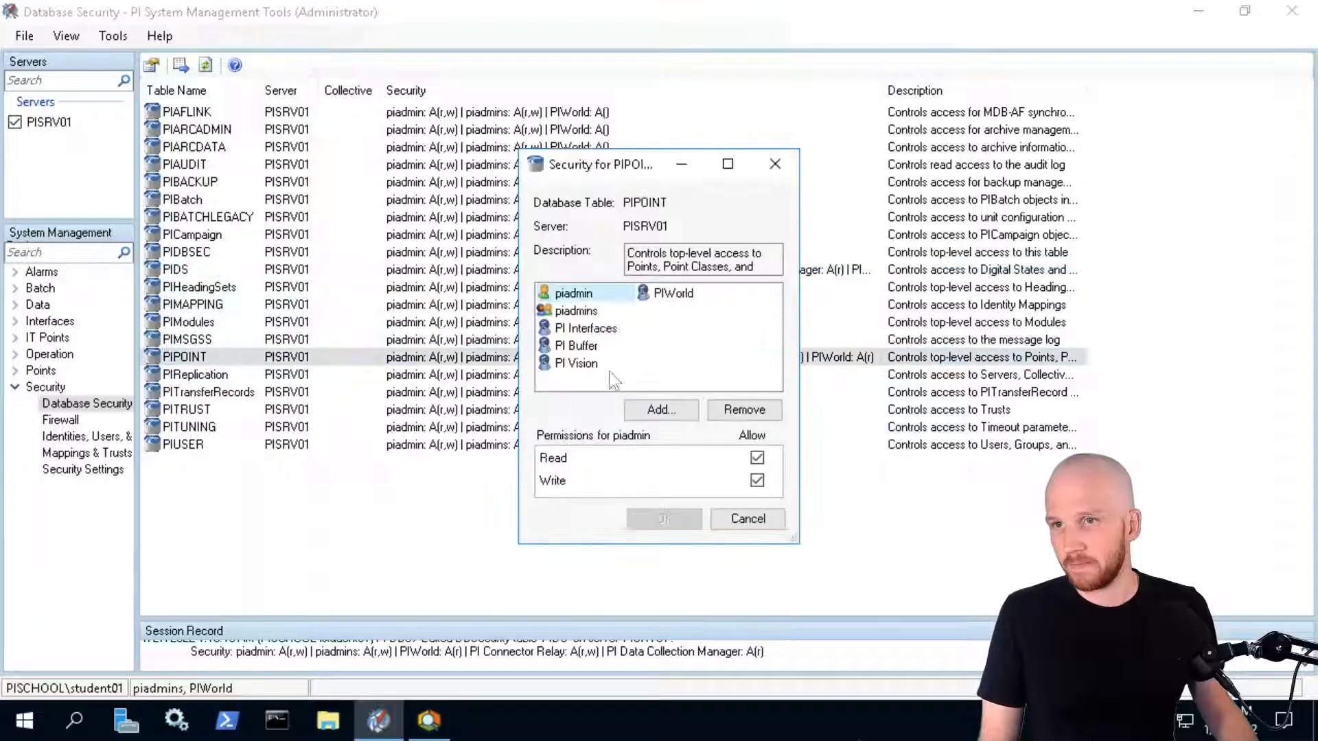
left_click(658, 410)
left_click(535, 331)
left_click(505, 385)
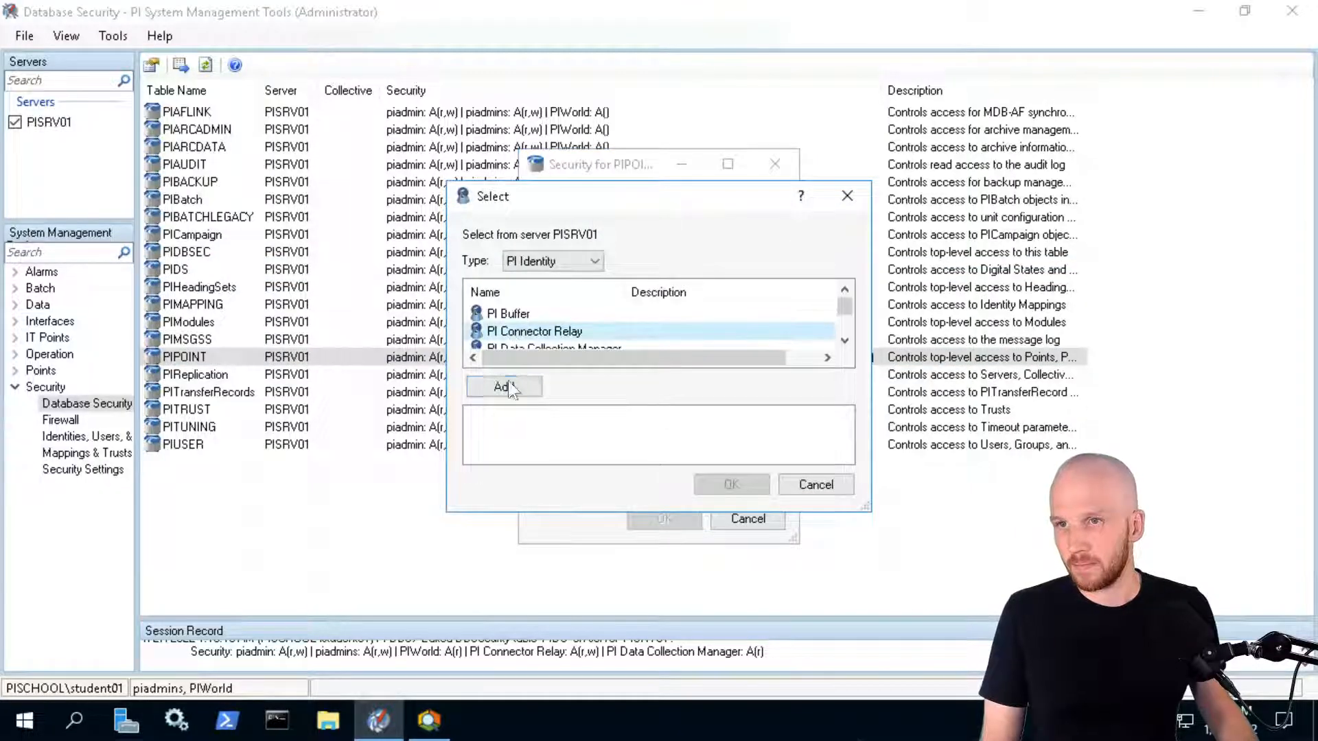
left_click(531, 348)
left_click(504, 386)
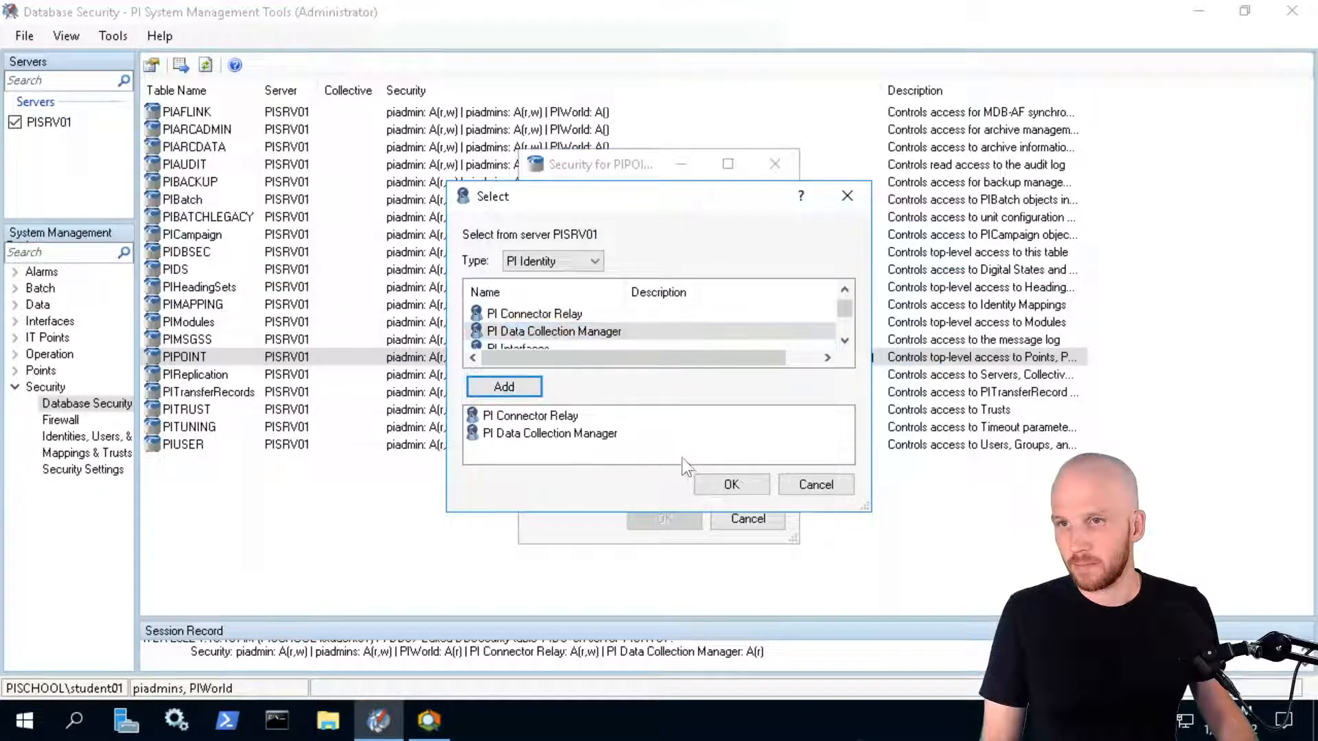
left_click(711, 480)
left_click(741, 312)
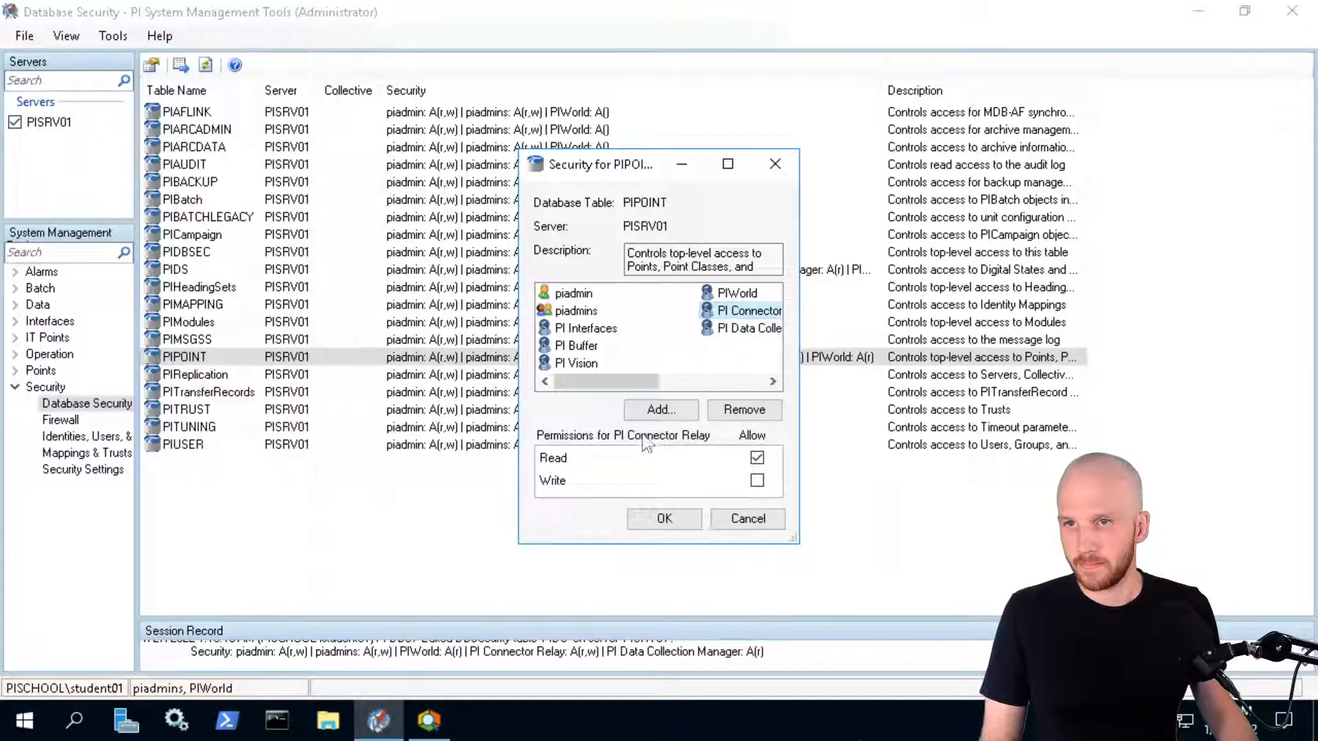
mouse_move(642, 382)
left_mouse_down()
mouse_move(719, 400)
mouse_move(631, 389)
left_mouse_up()
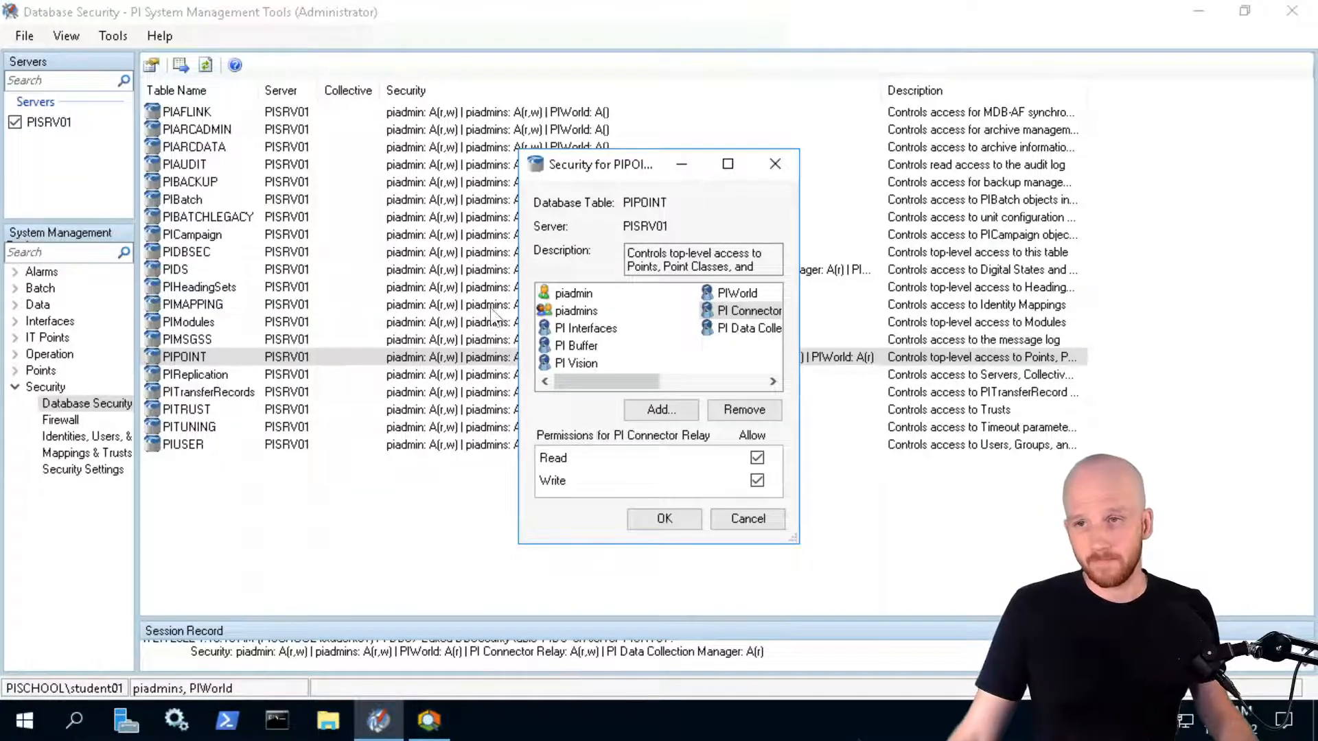
left_click(663, 520)
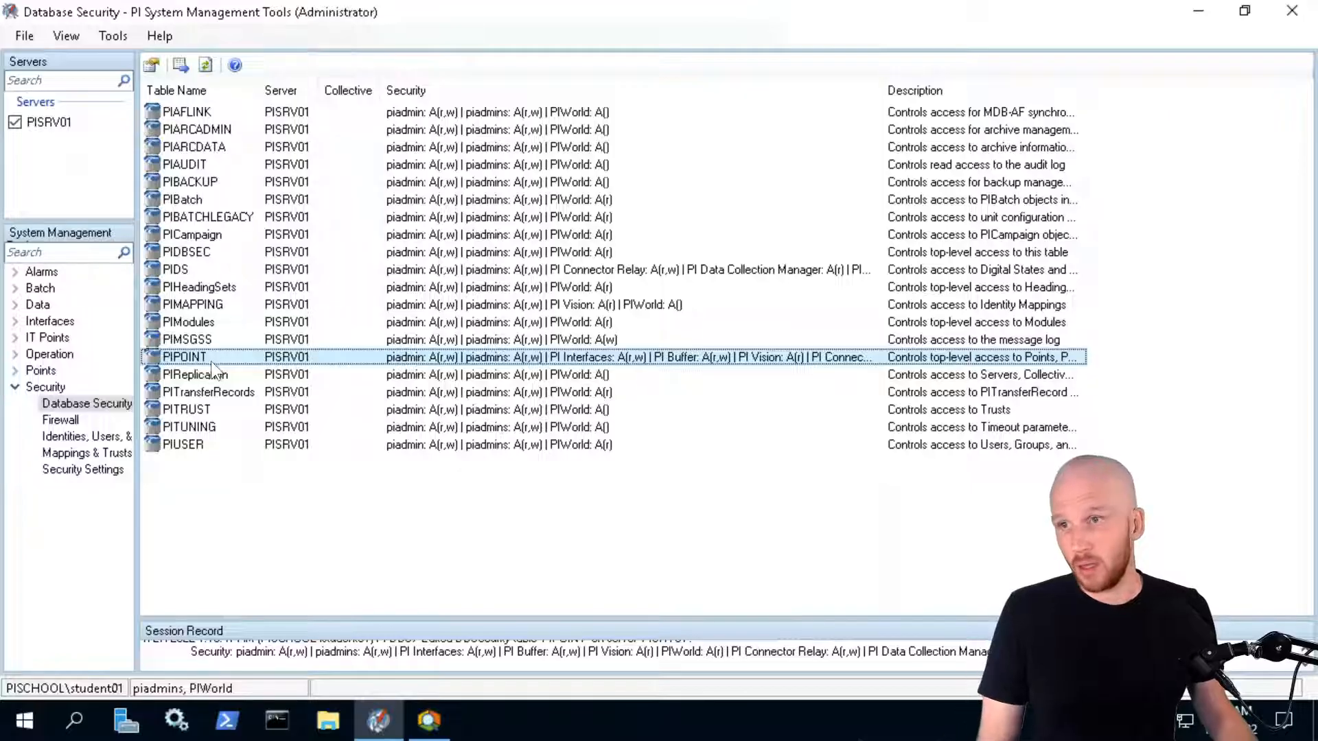
Add PI Connector Relay and PI Data Collection Manager with read-only access to PIUSER
double_click(201, 450)
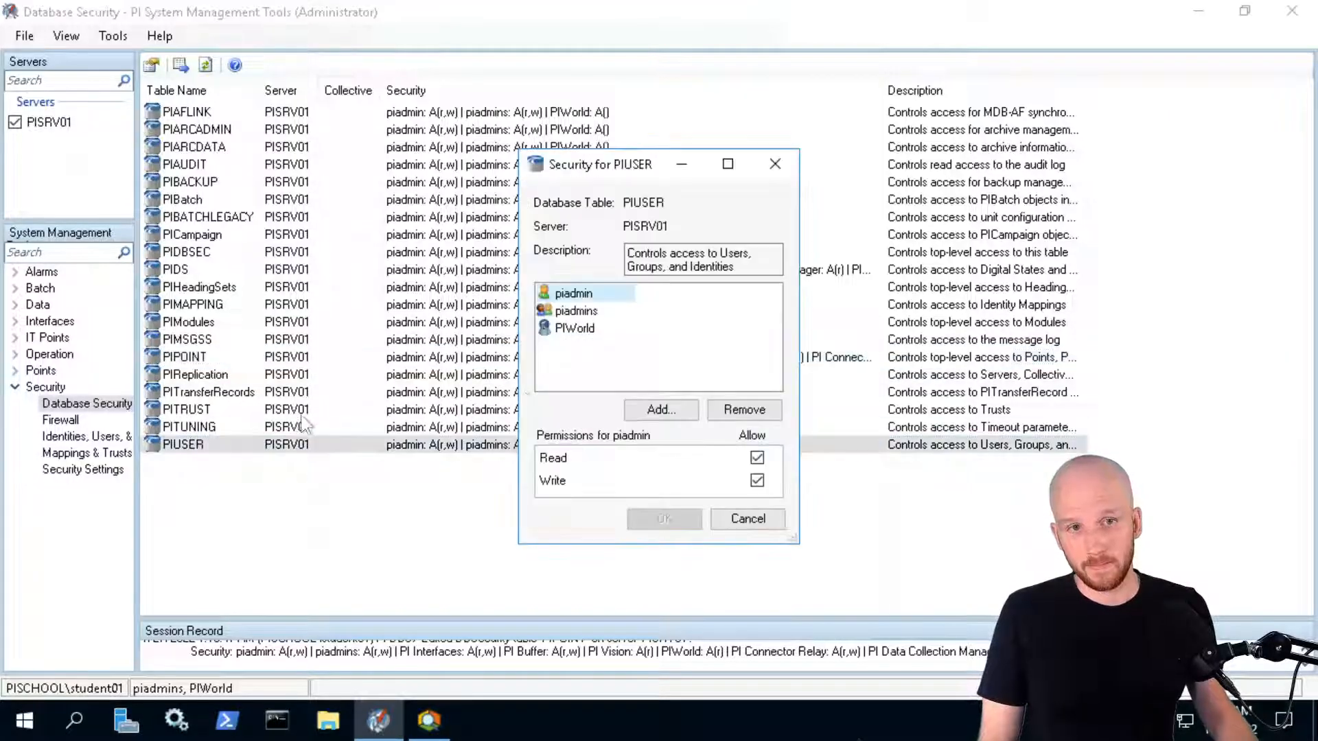
left_click(666, 409)
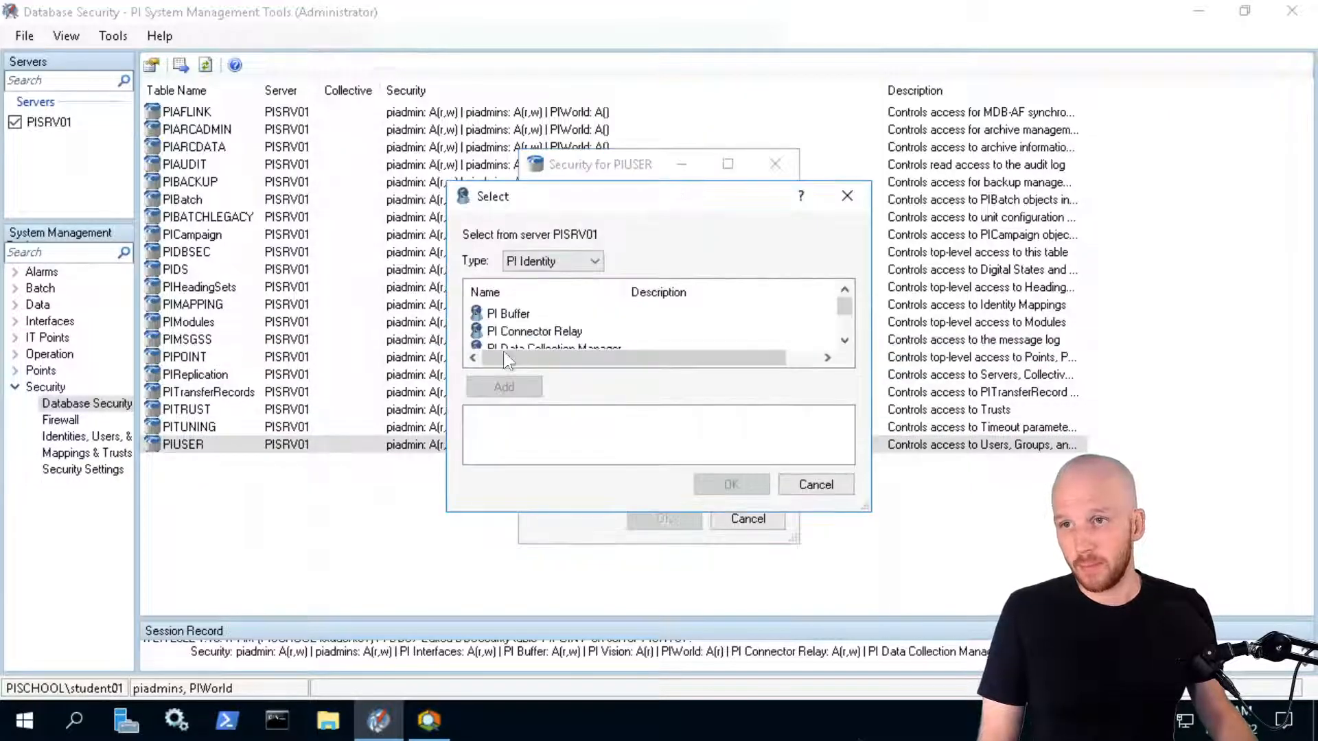
left_click(543, 333)
left_click(505, 384)
left_click(516, 348)
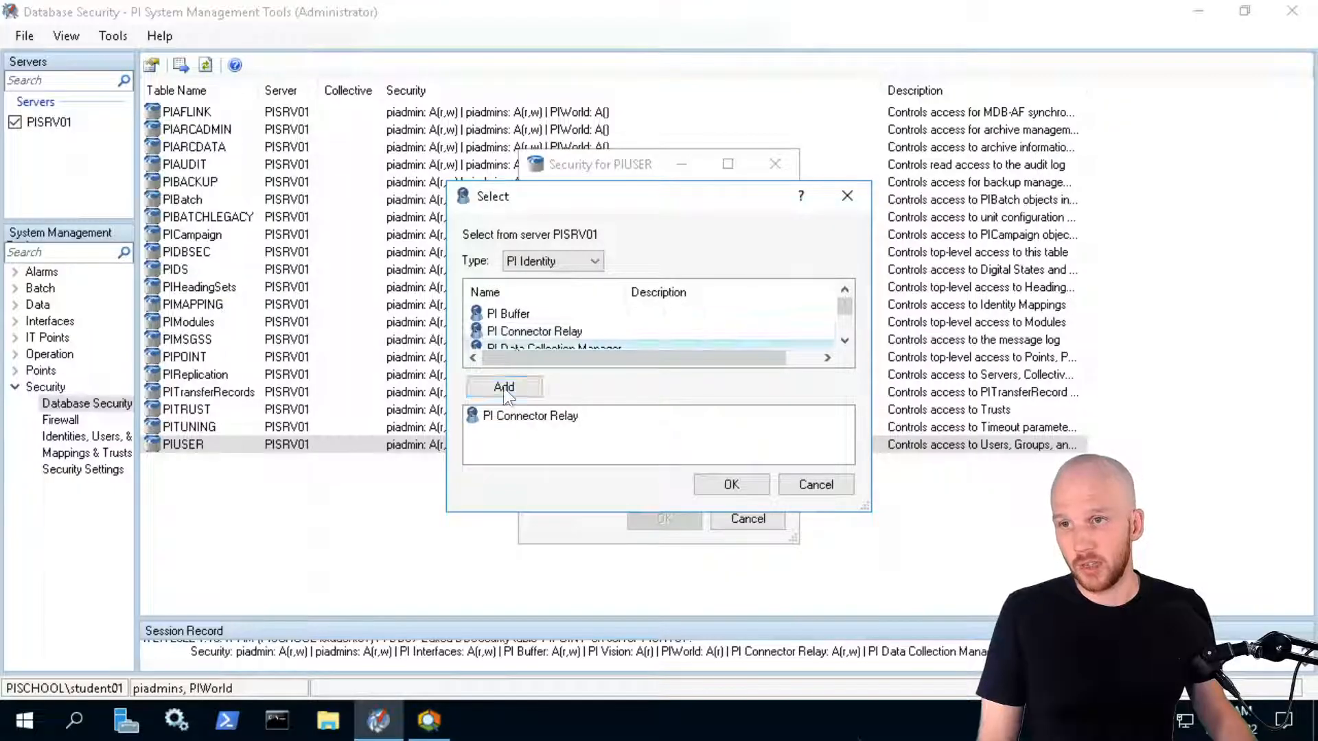
left_click(502, 385)
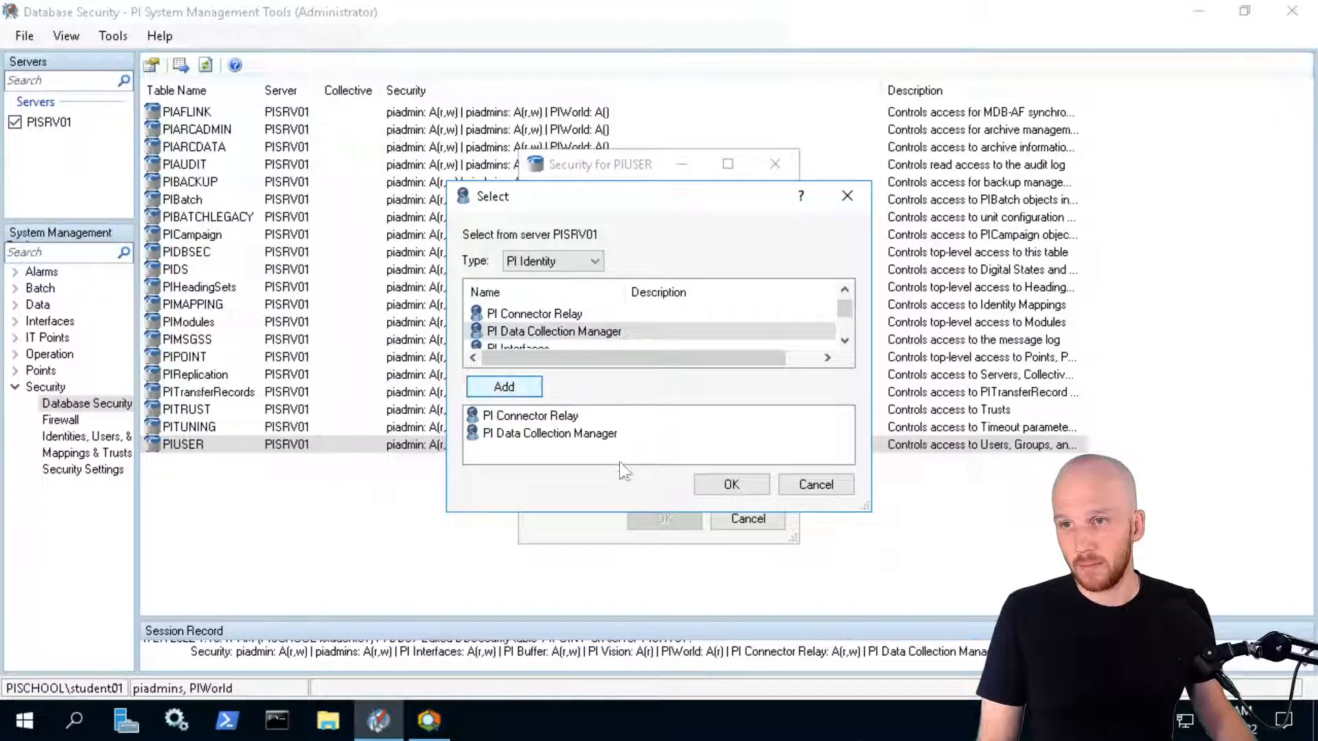
left_click(732, 484)
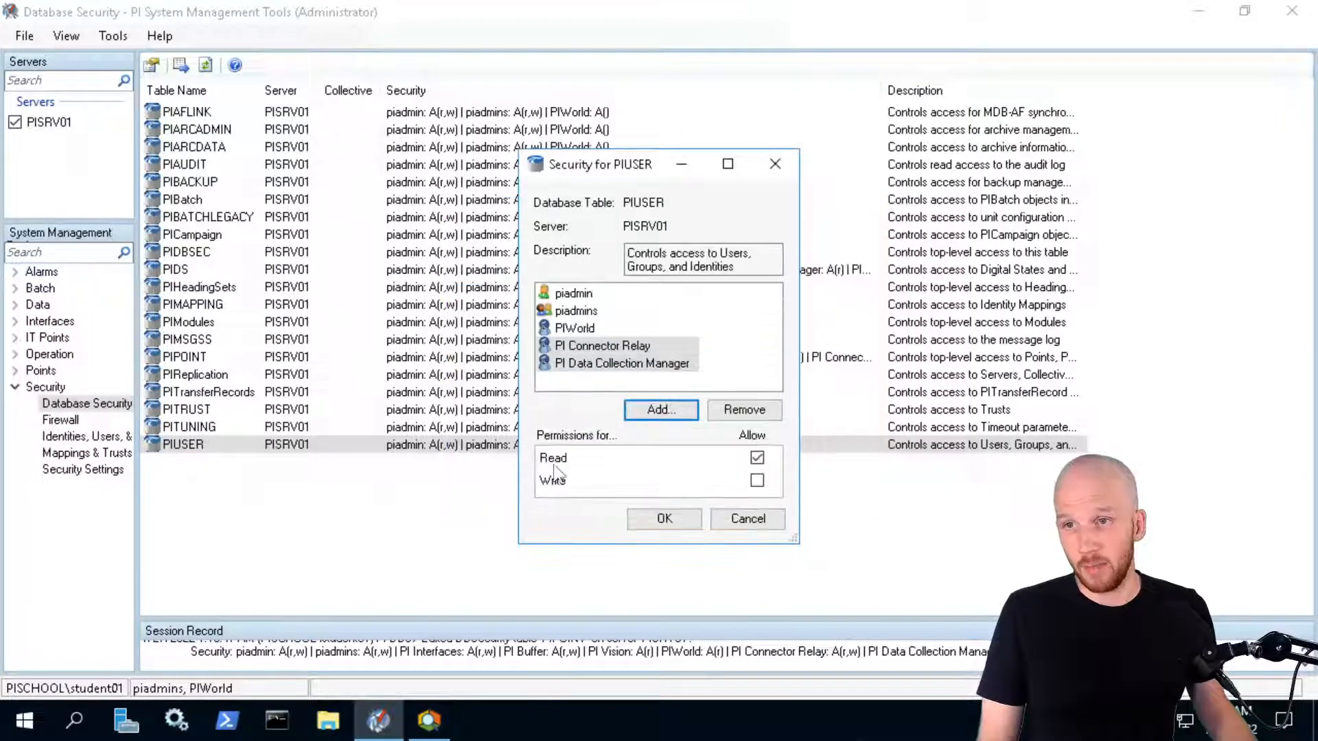
left_click(626, 348)
left_click(624, 364)
left_click(599, 344)
left_click(661, 519)
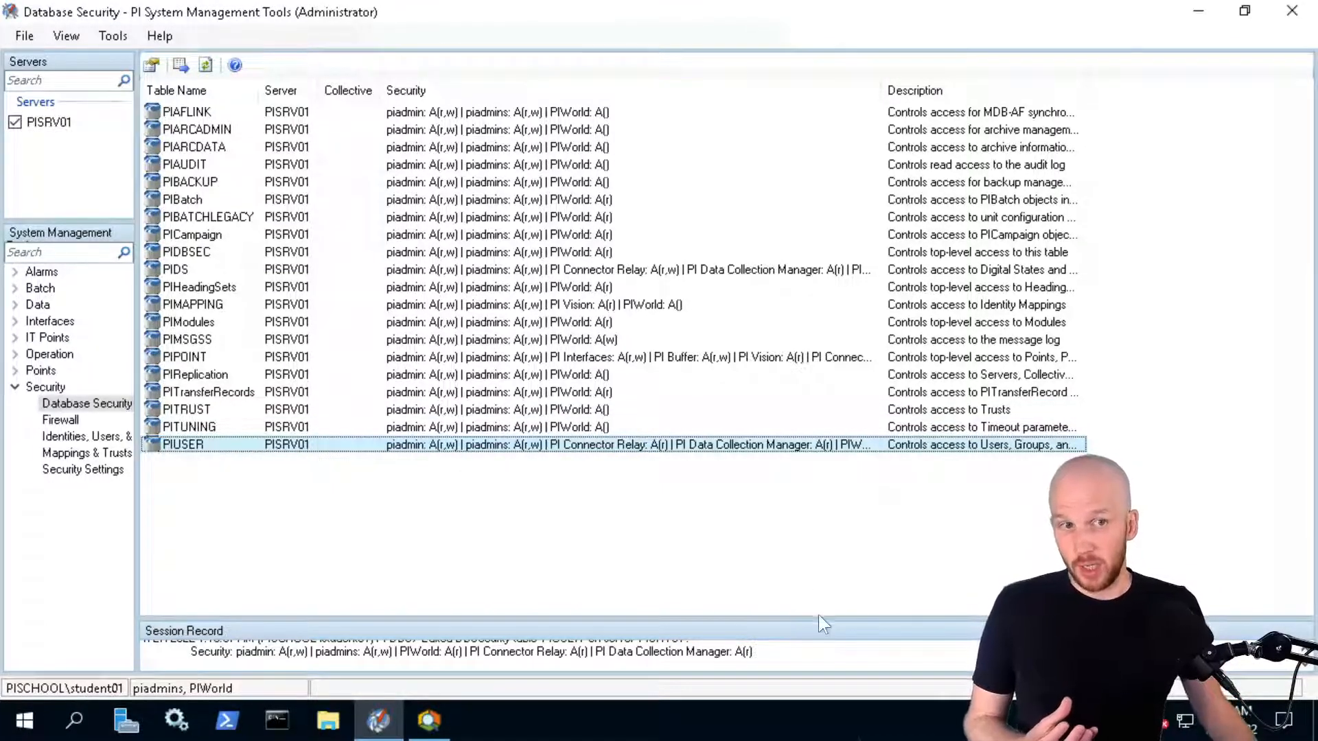
Grant PI Data Collection Manager read access on the PIReplication table
double_click(205, 374)
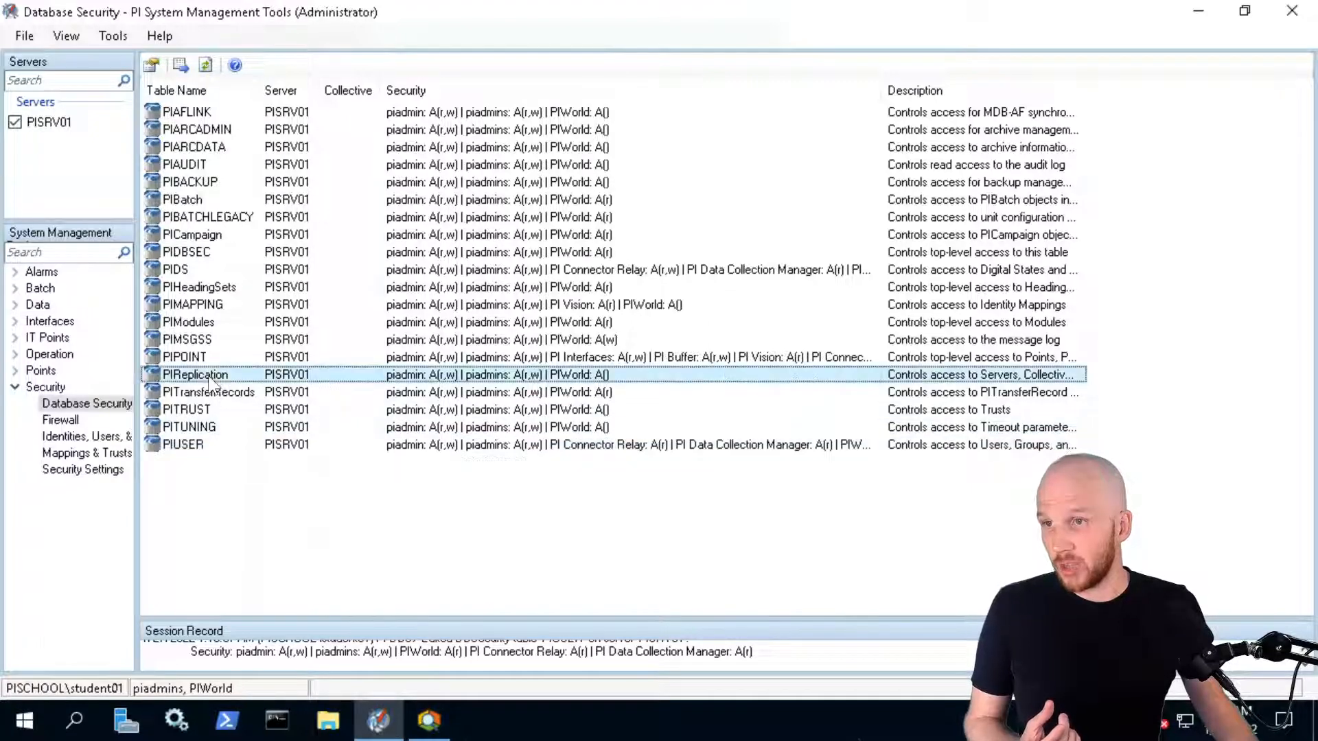
left_click(659, 410)
left_click(540, 343)
left_click(503, 386)
left_click(731, 484)
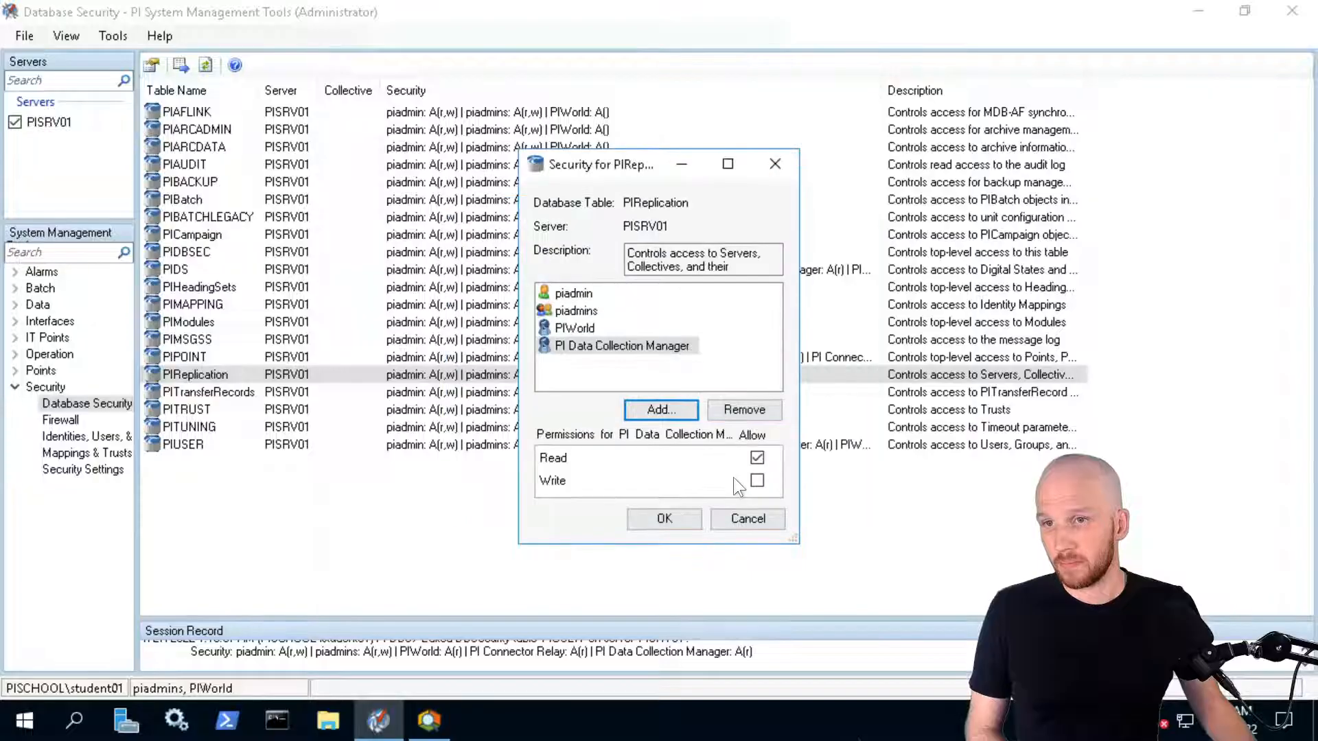
left_click(662, 519)
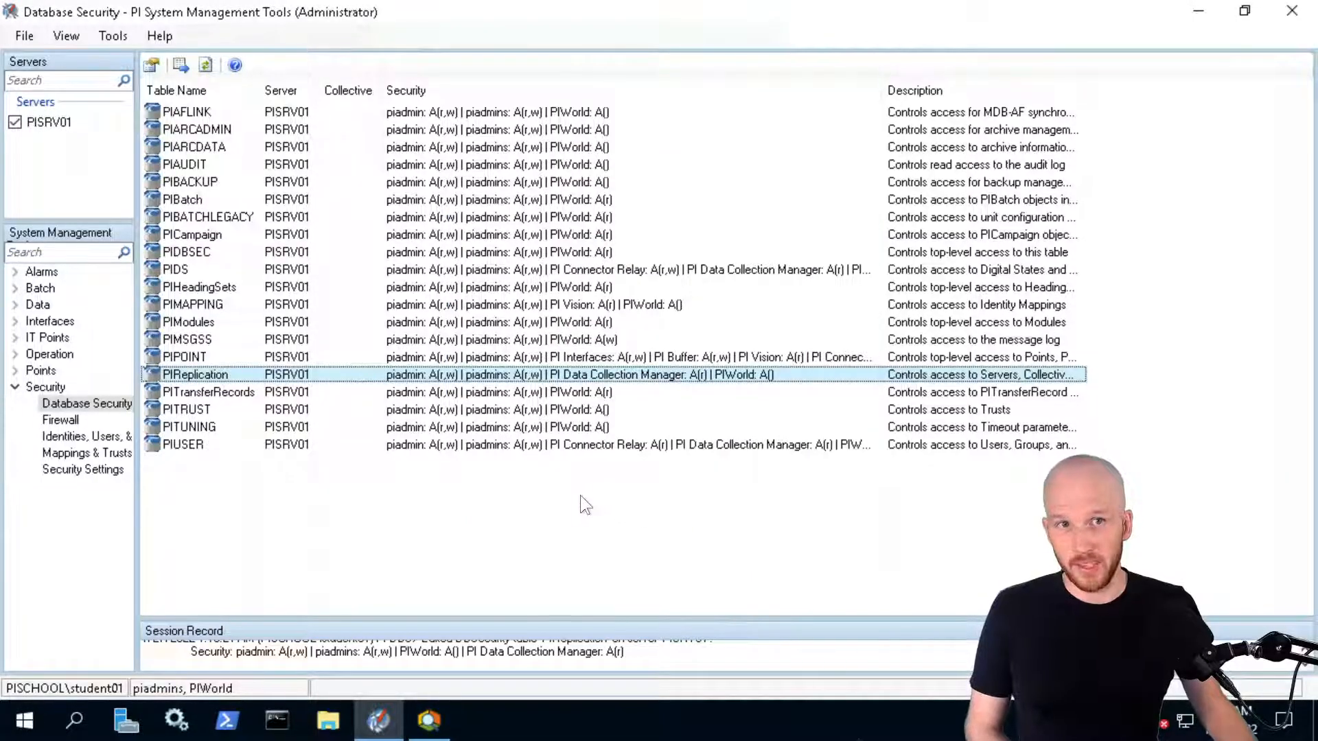
Grant PI Data Collection Manager read access on PIDBSEC, then bring PI System Explorer forward
left_click(216, 288)
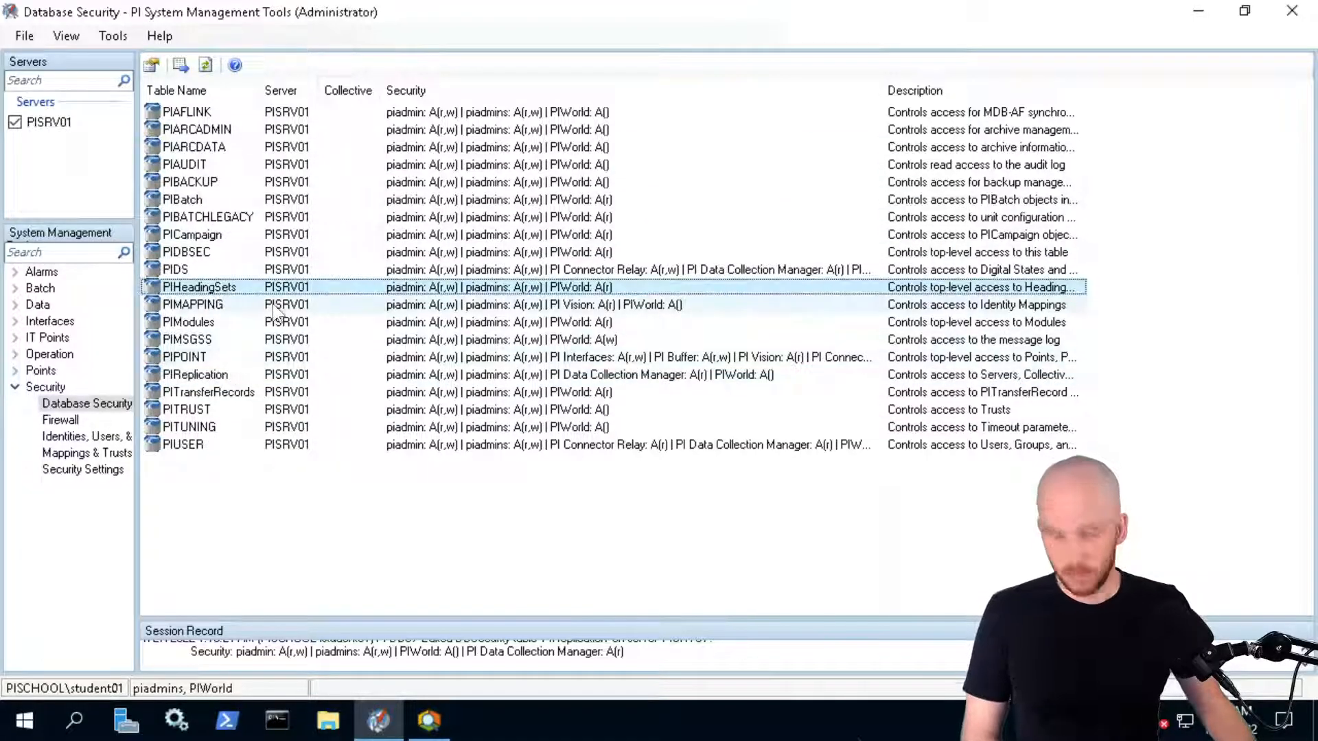
key("Up")
key("Up")
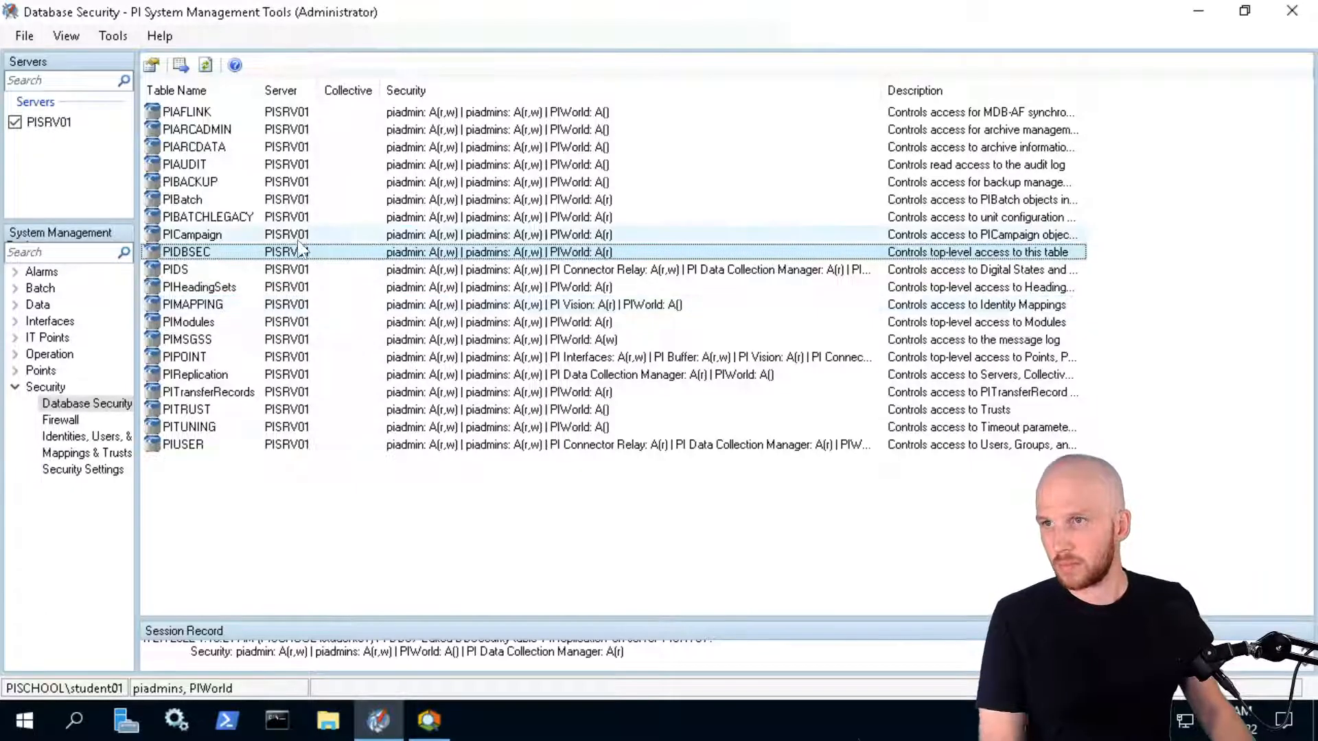
double_click(216, 252)
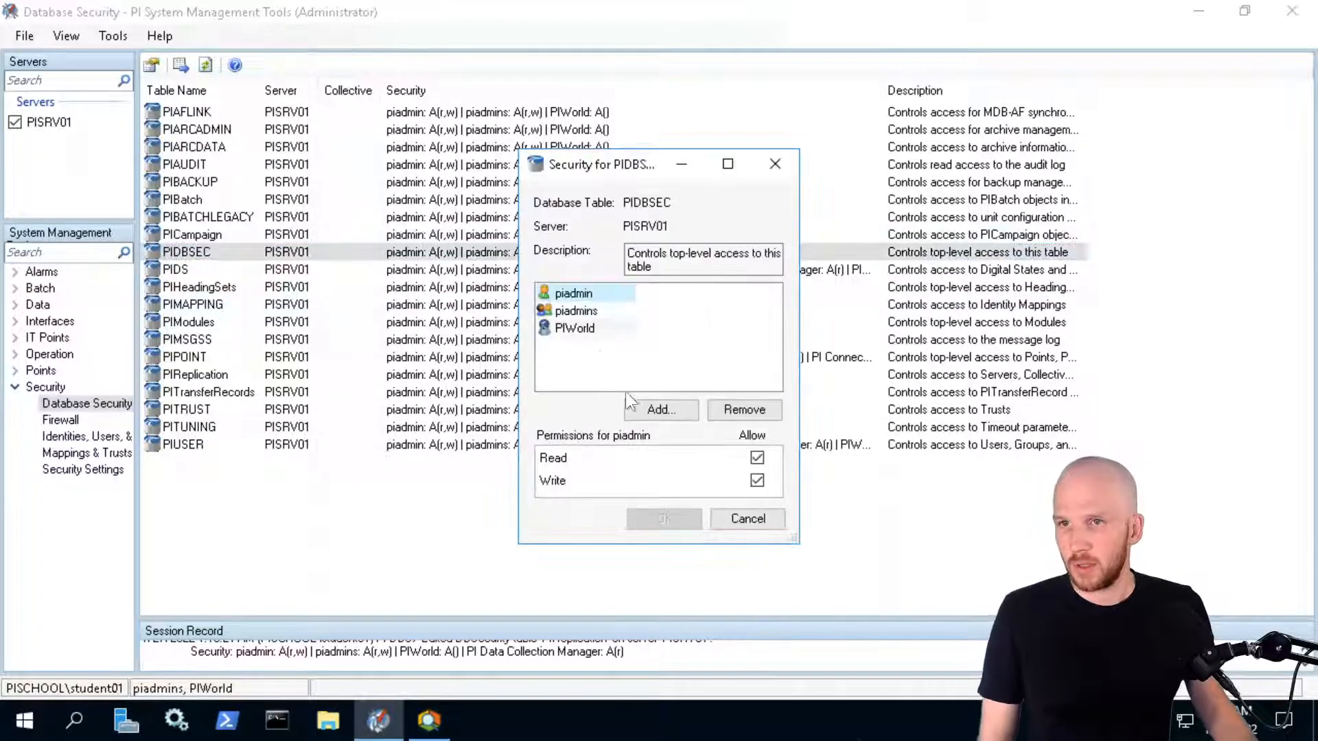
left_click(648, 410)
left_click(563, 347)
left_click(503, 386)
left_click(723, 479)
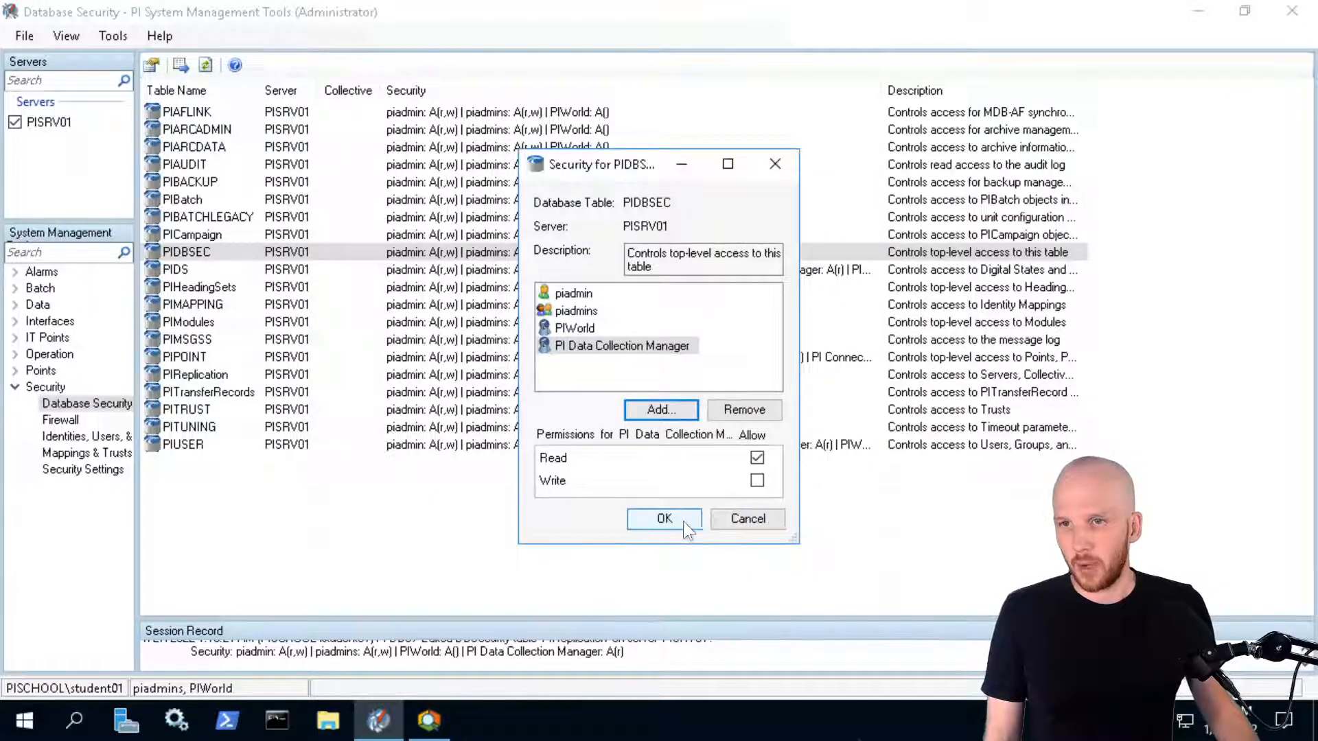
left_click(672, 516)
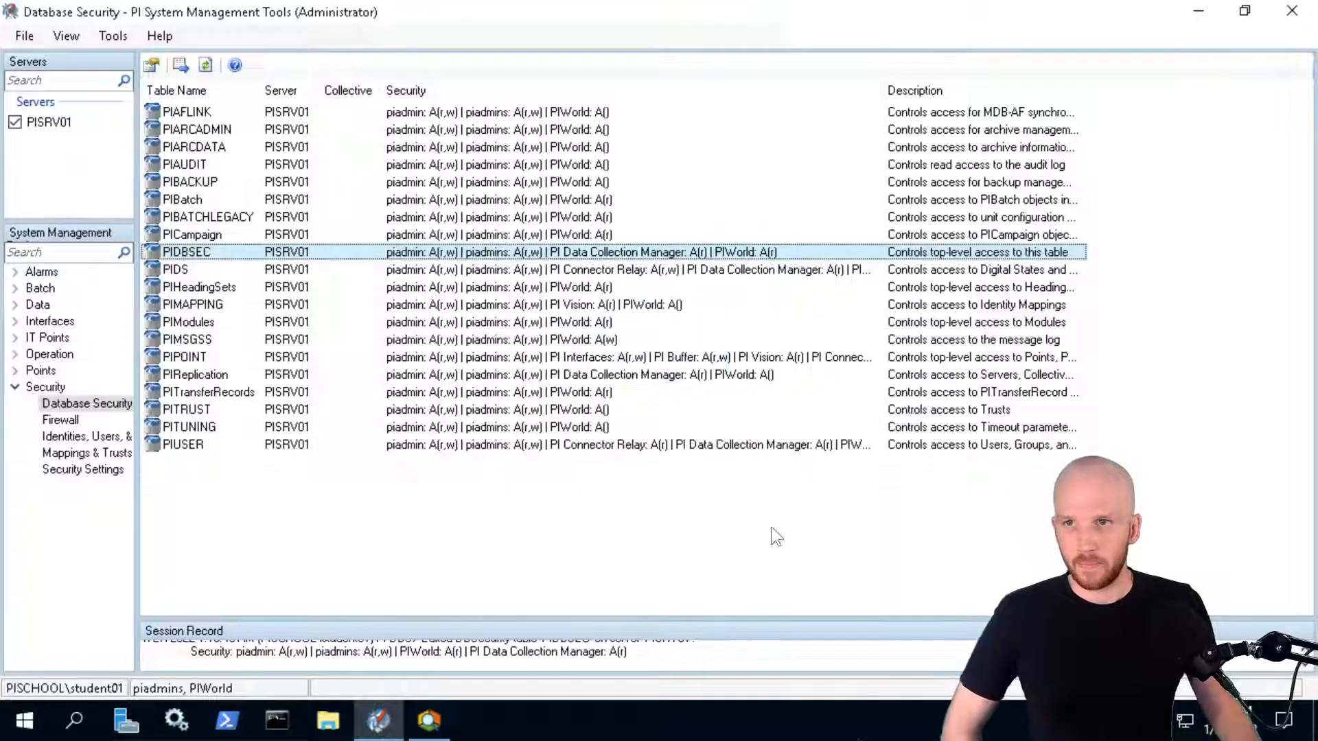
left_click(791, 540)
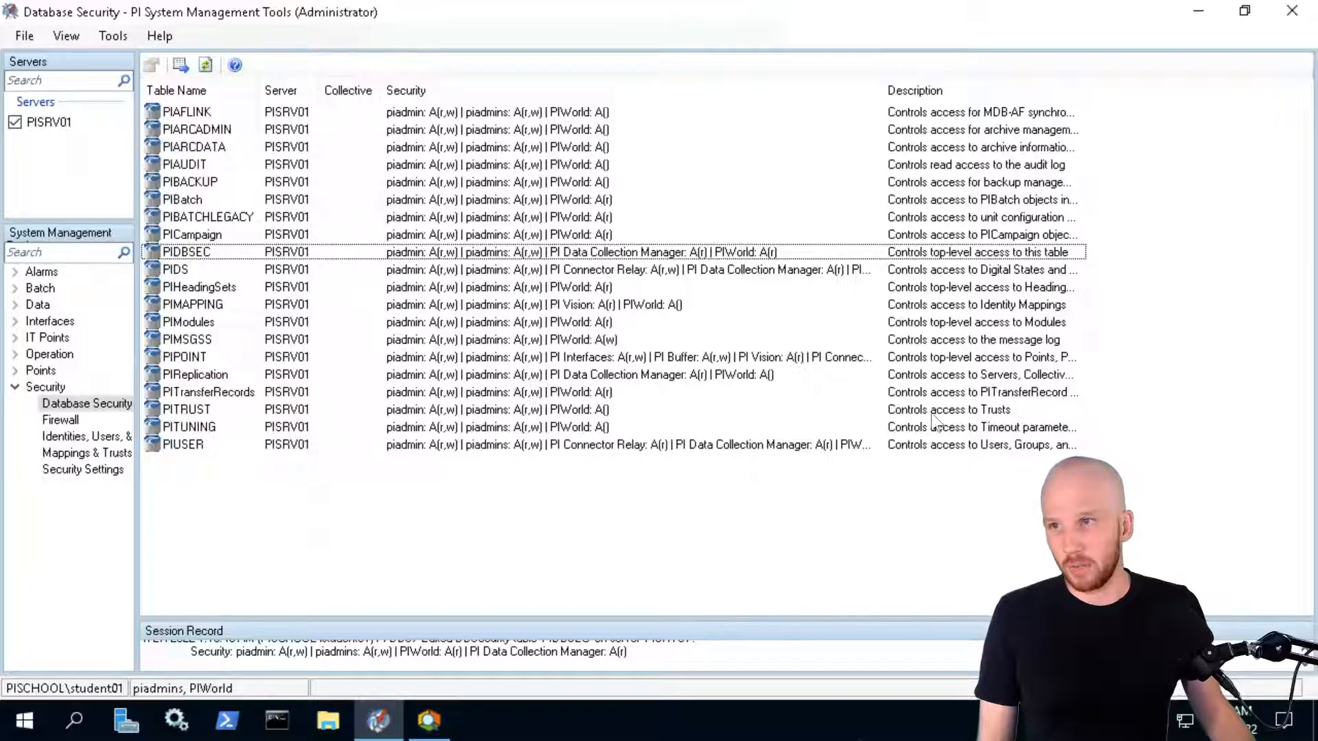
left_click(434, 730)
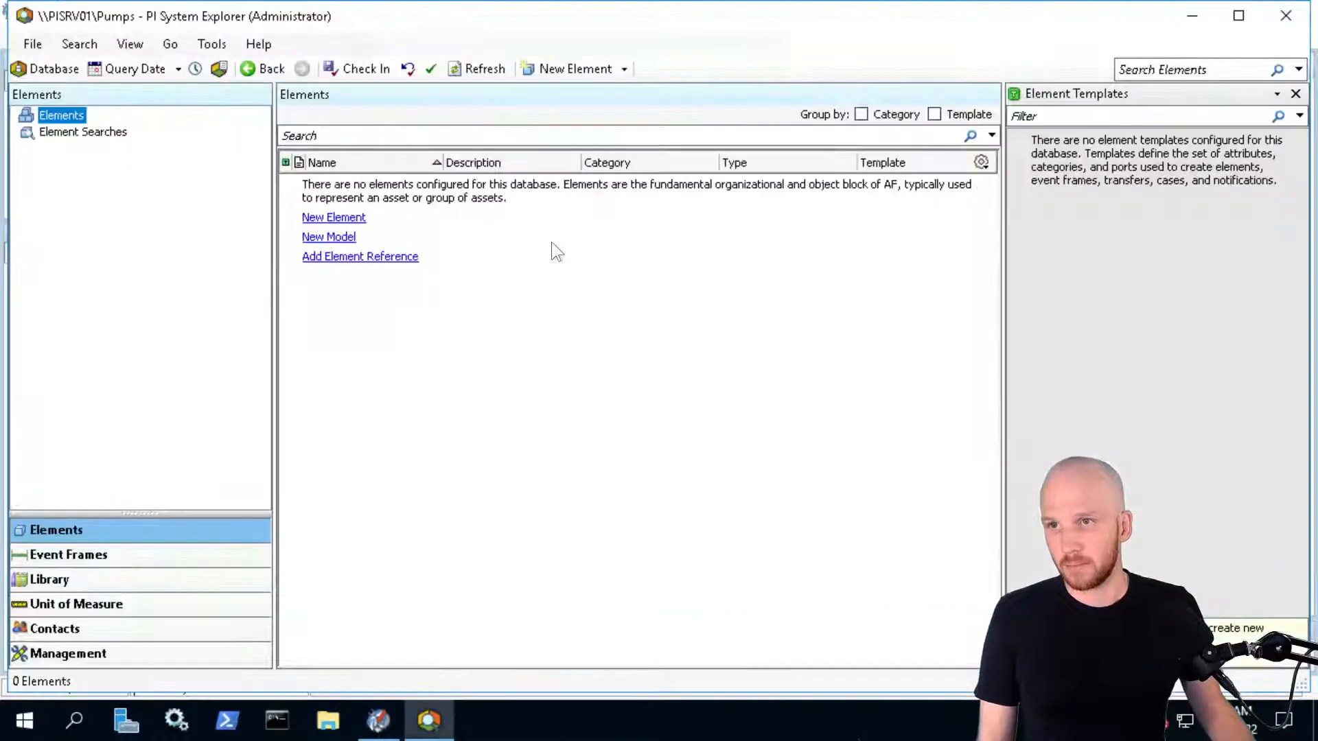
Maximize PI System Explorer and bring up Select Database for asset server PISRV01
left_click(1238, 15)
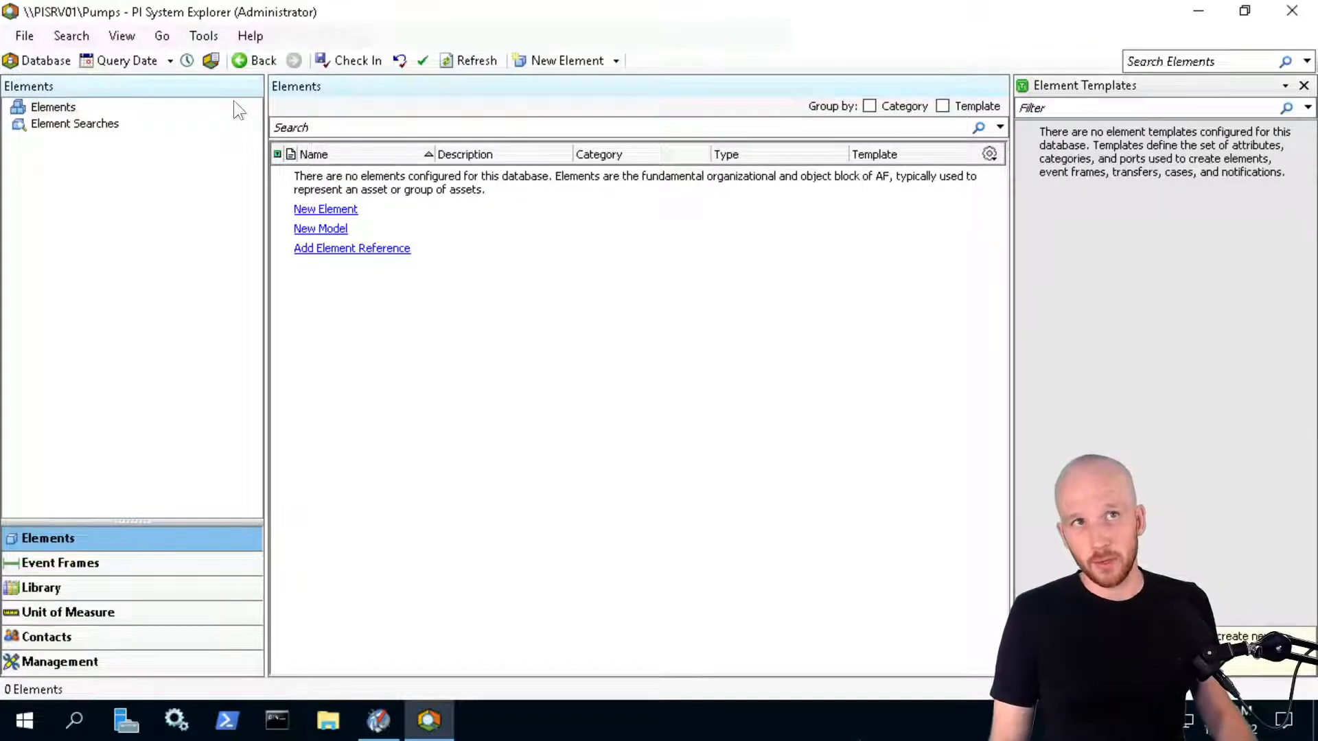
left_click(64, 63)
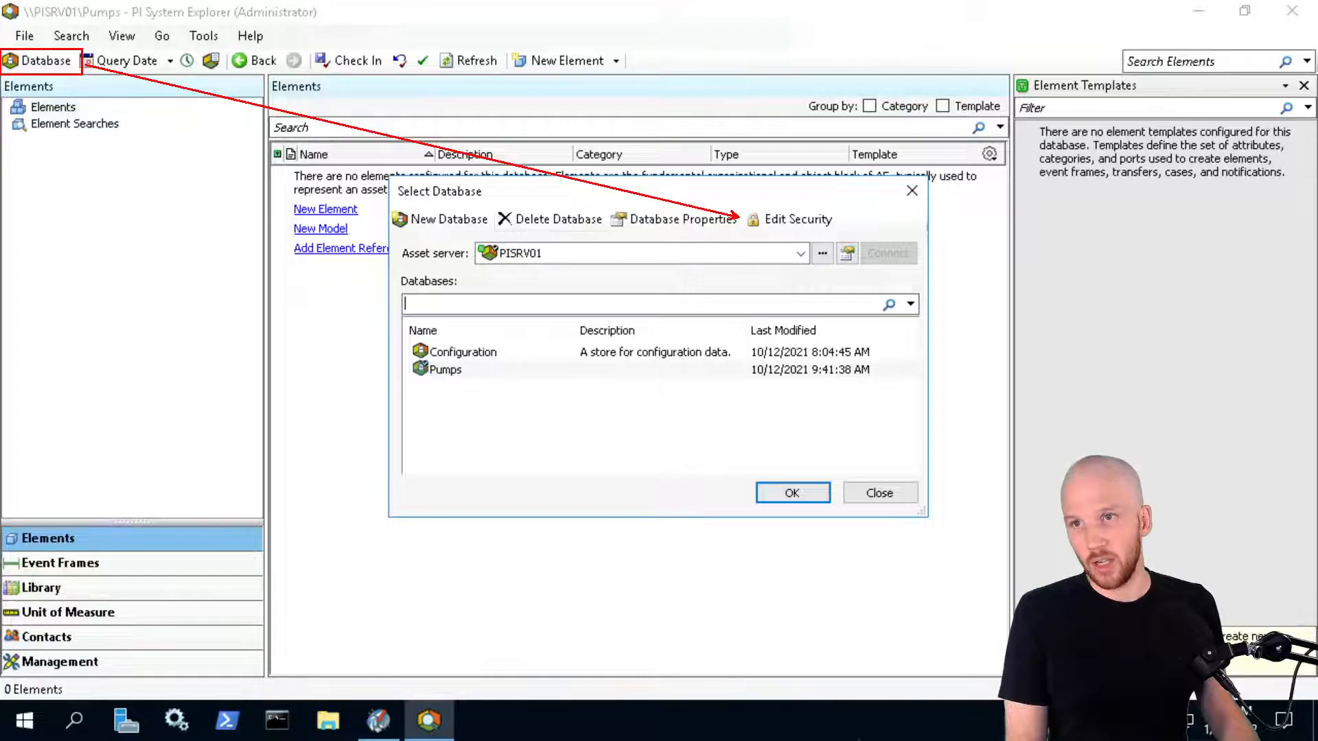
left_click_drag(739, 227, 551, 254)
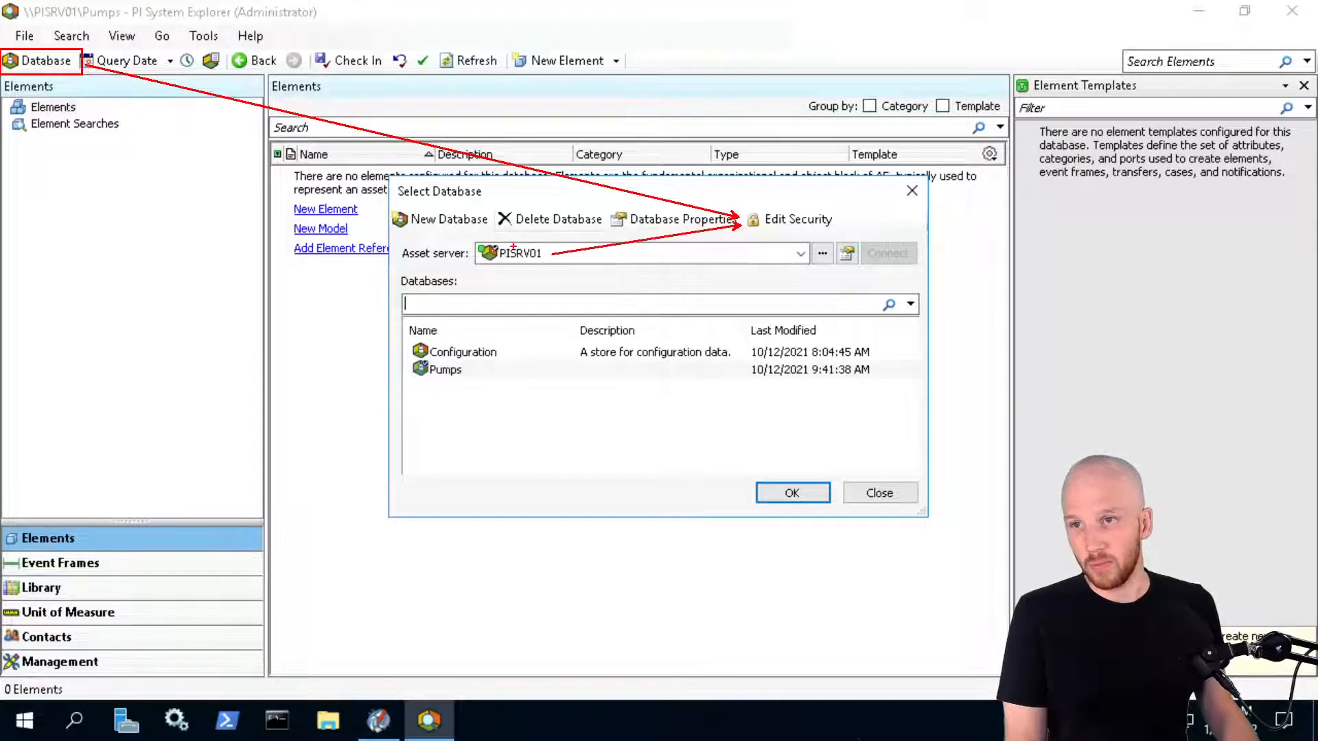
left_click_drag(460, 233, 556, 268)
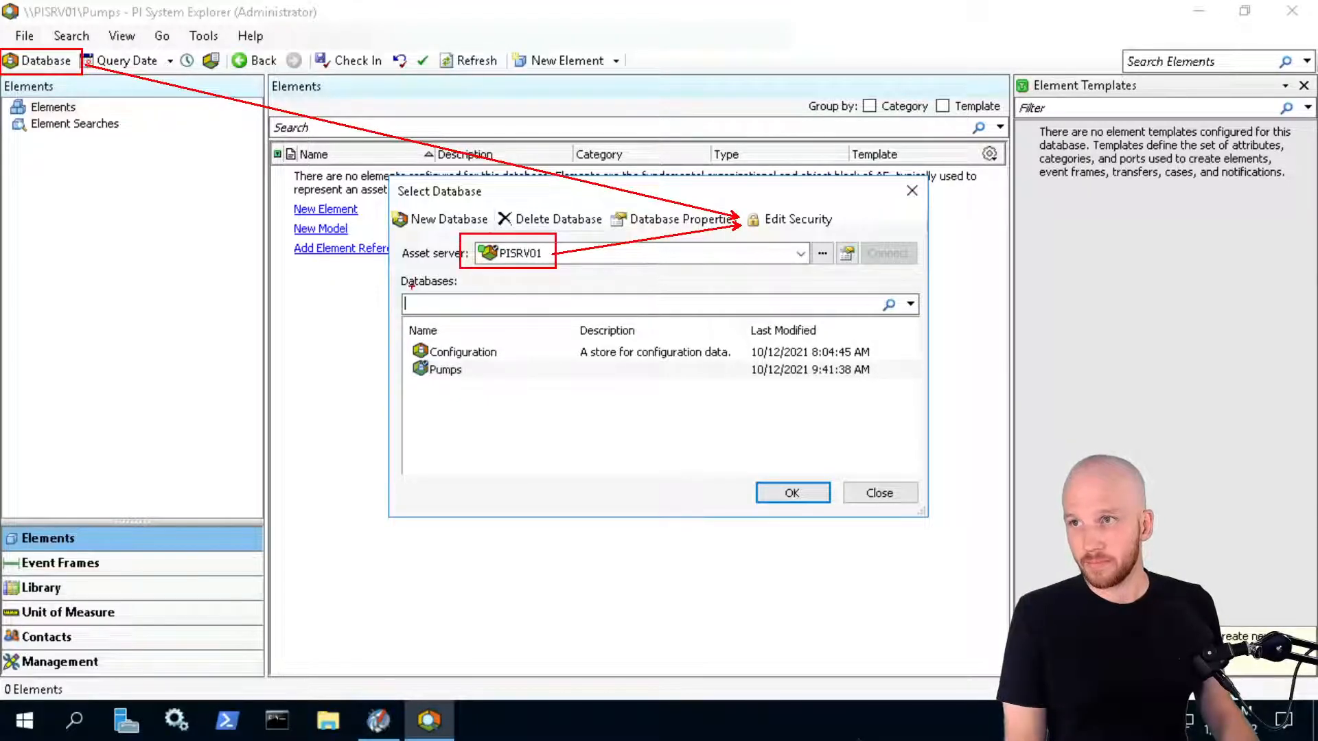
key("Escape")
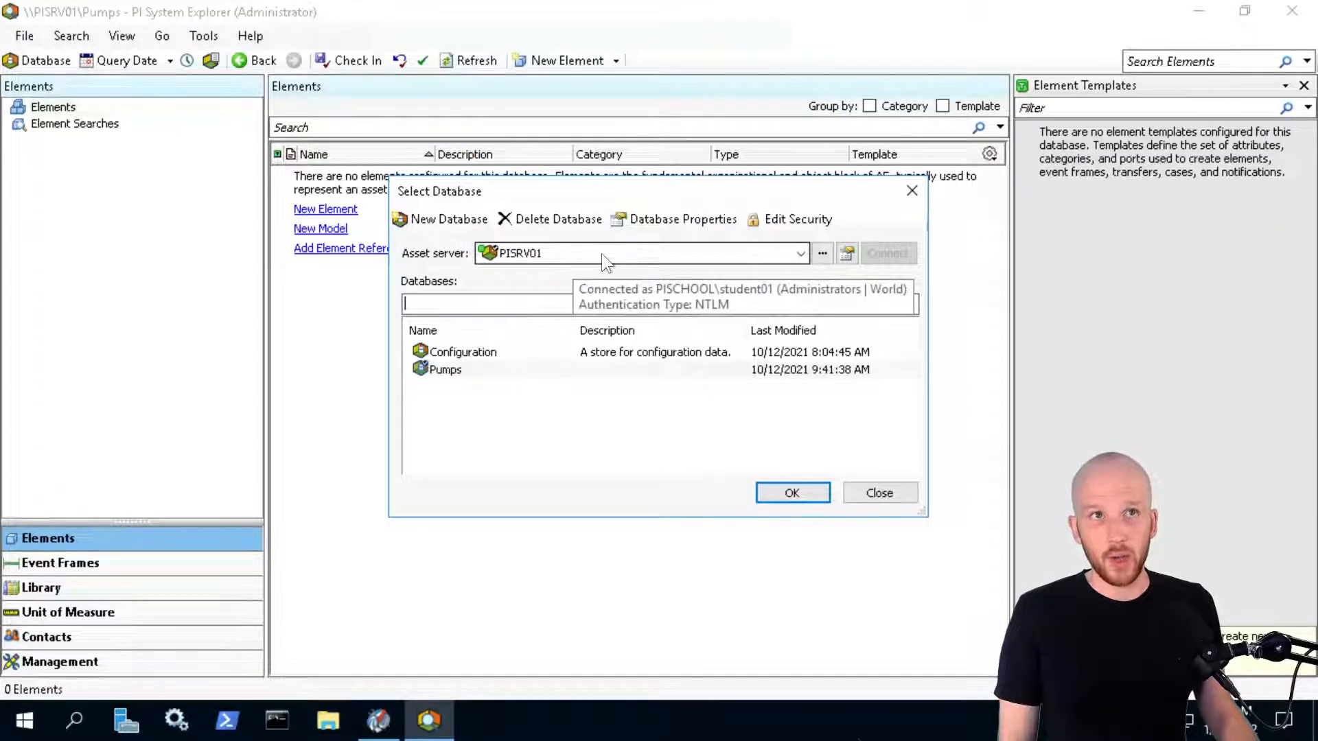
left_click(783, 220)
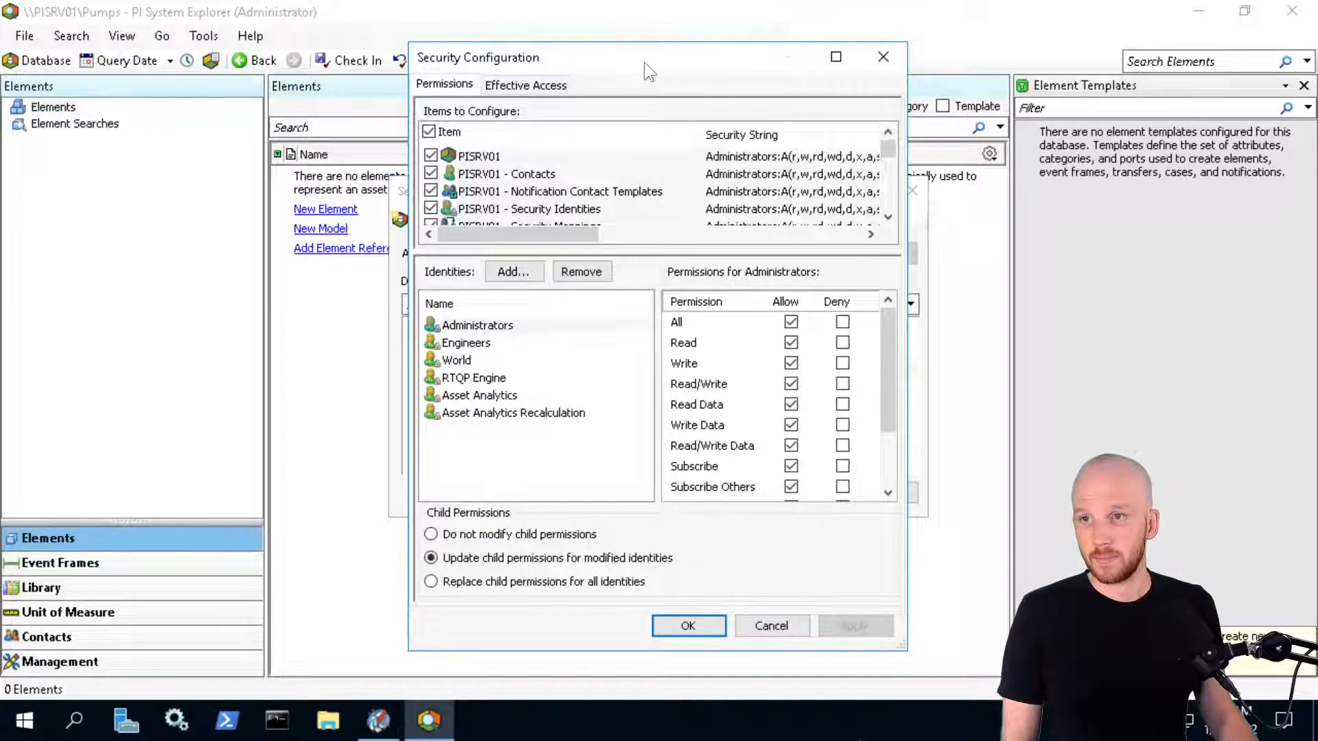
left_click(883, 57)
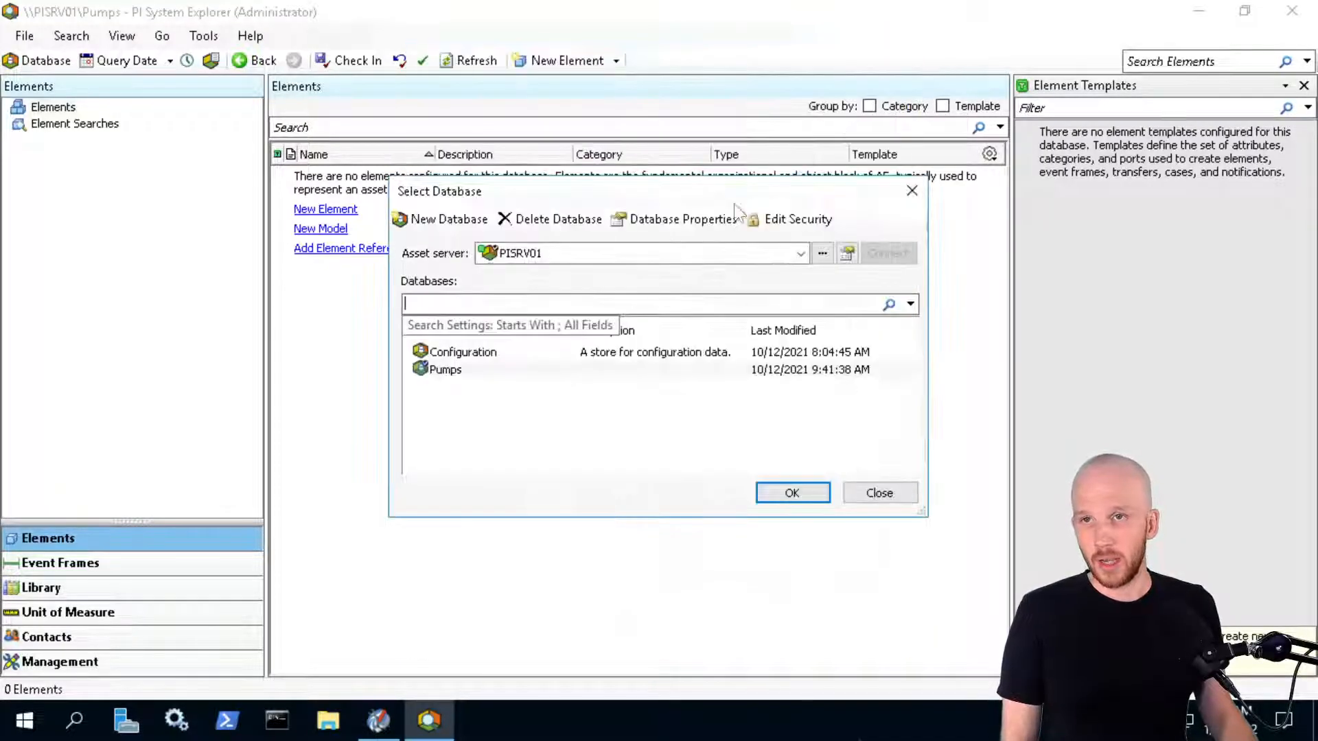
left_click(456, 369)
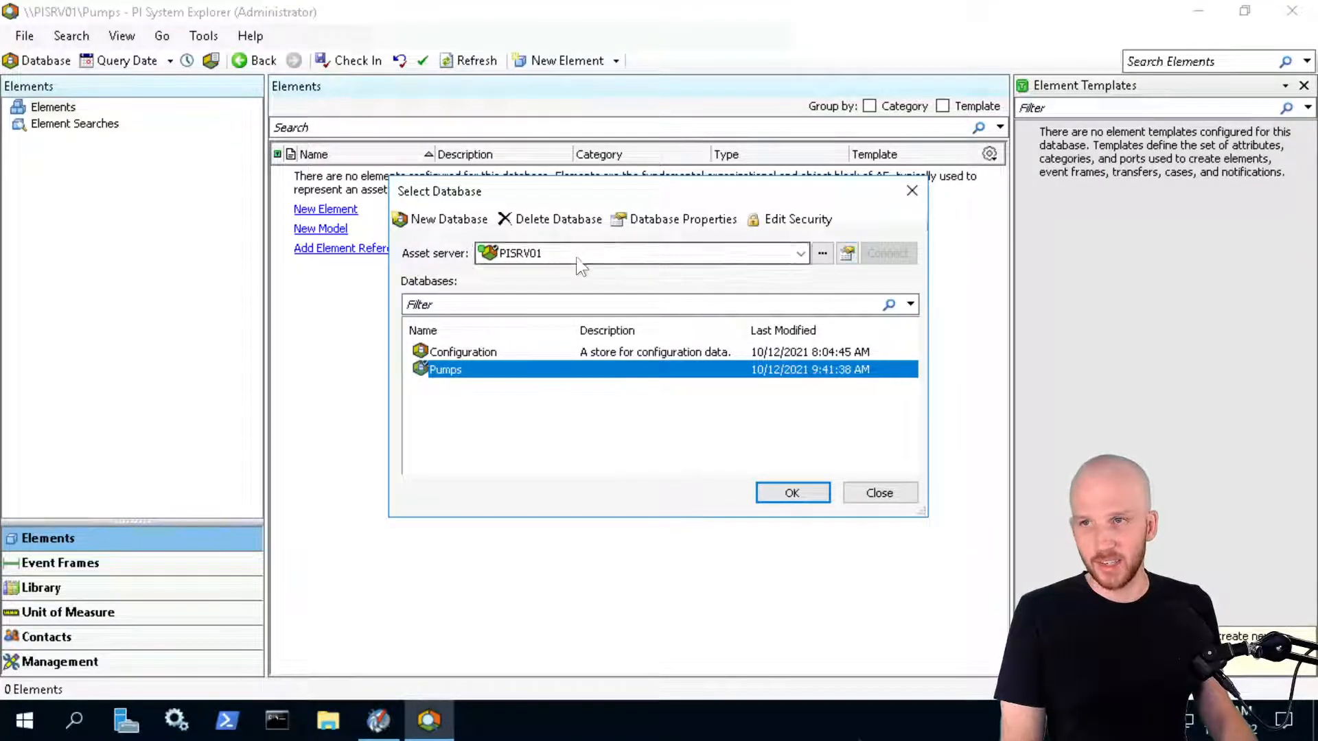
mouse_move(520, 259)
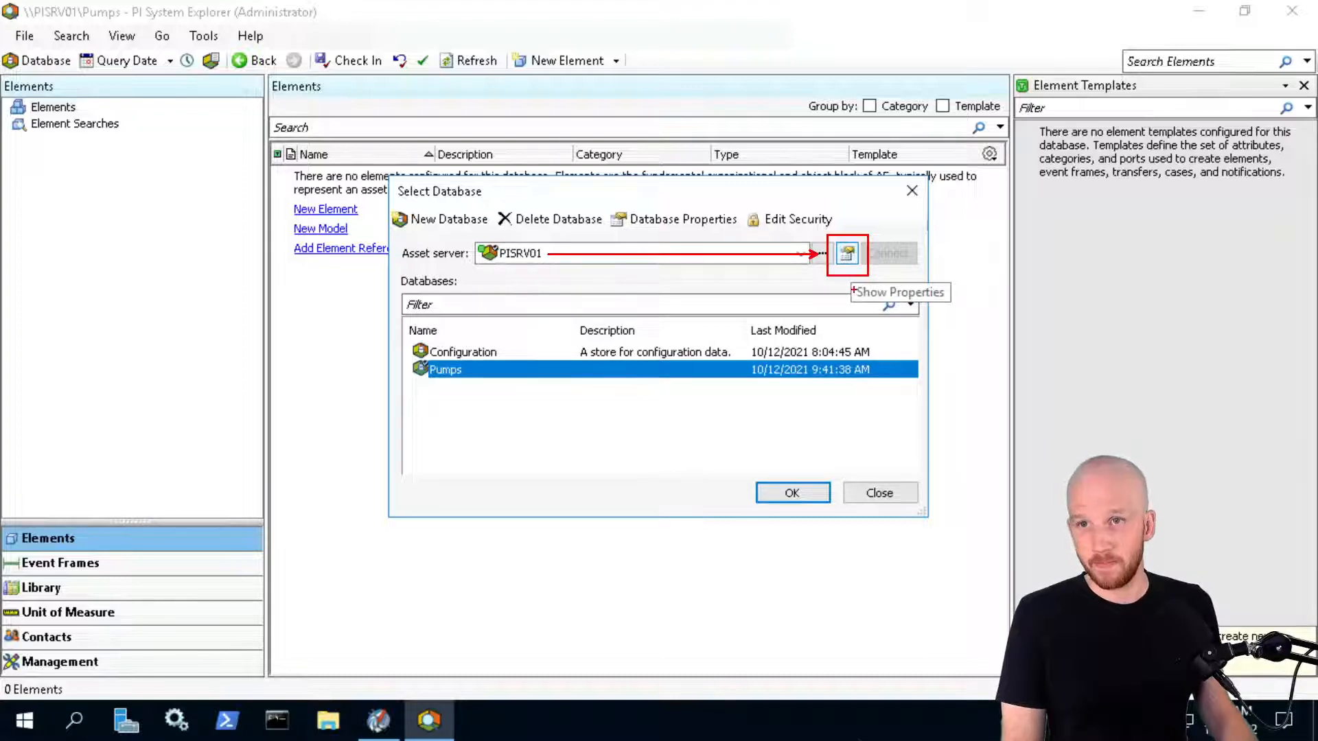
In PISRV01's server properties, create a new identity named 'PI Connector Relay'
left_click(846, 254)
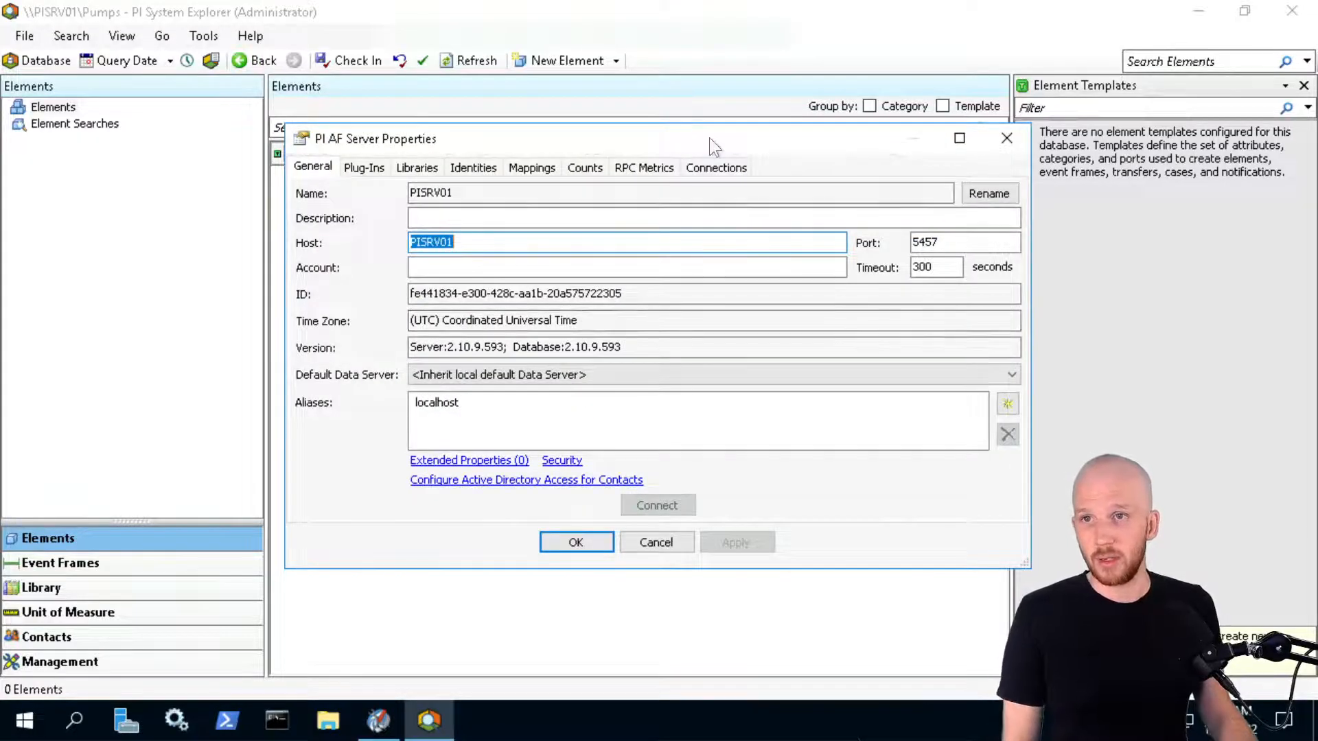
left_click_drag(710, 137, 655, 90)
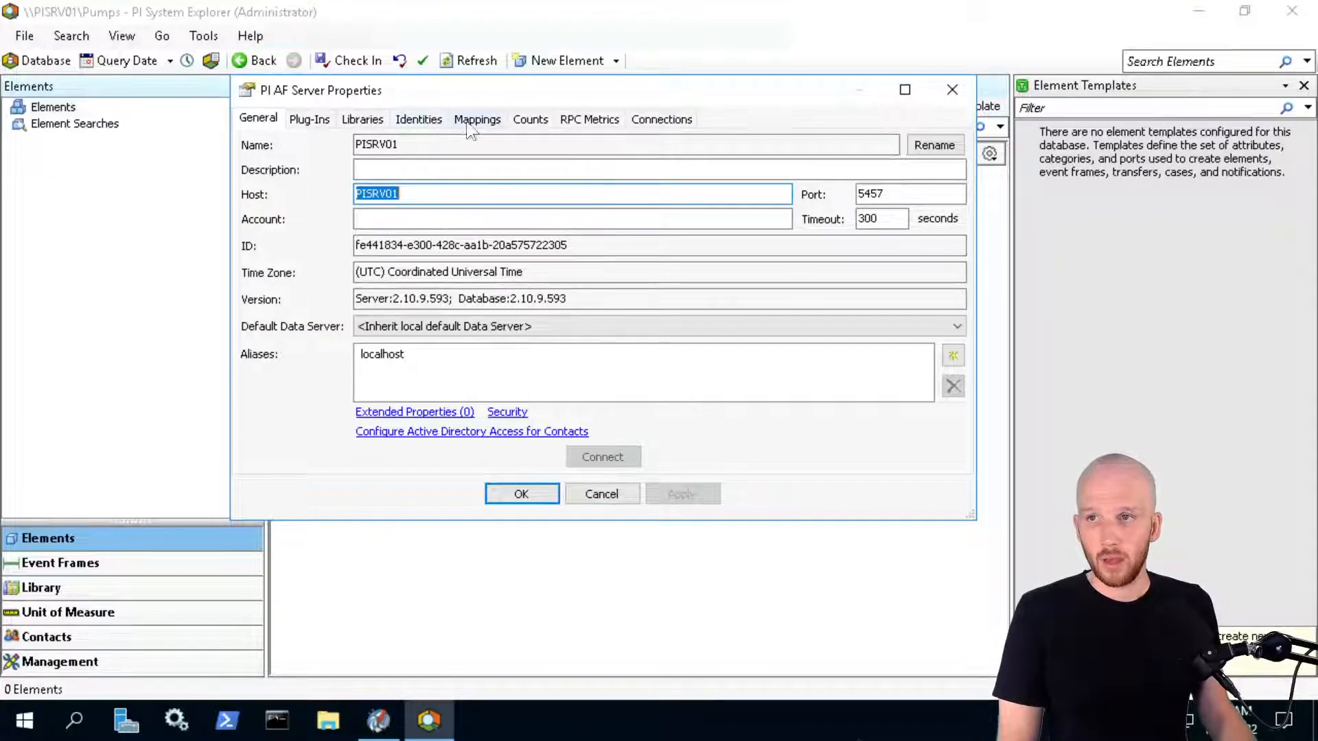
left_click(420, 121)
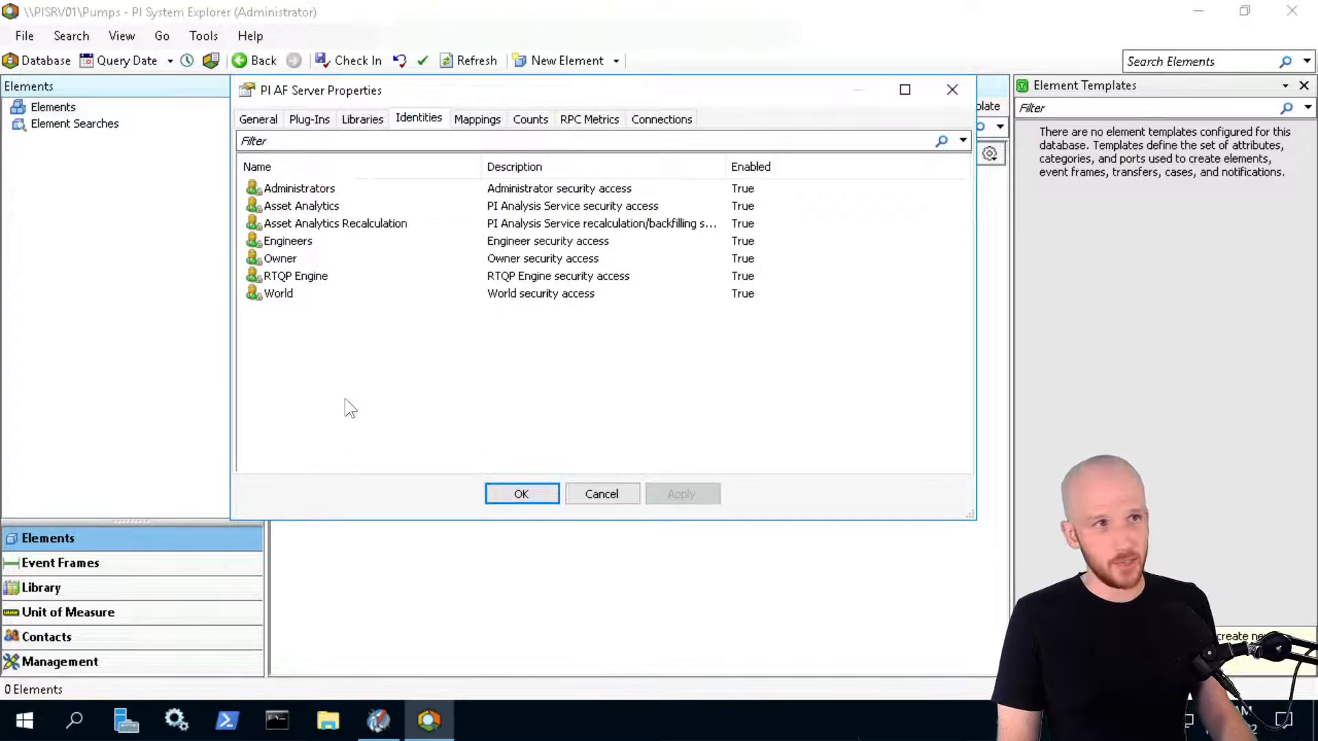
right_click(298, 355)
left_click(379, 366)
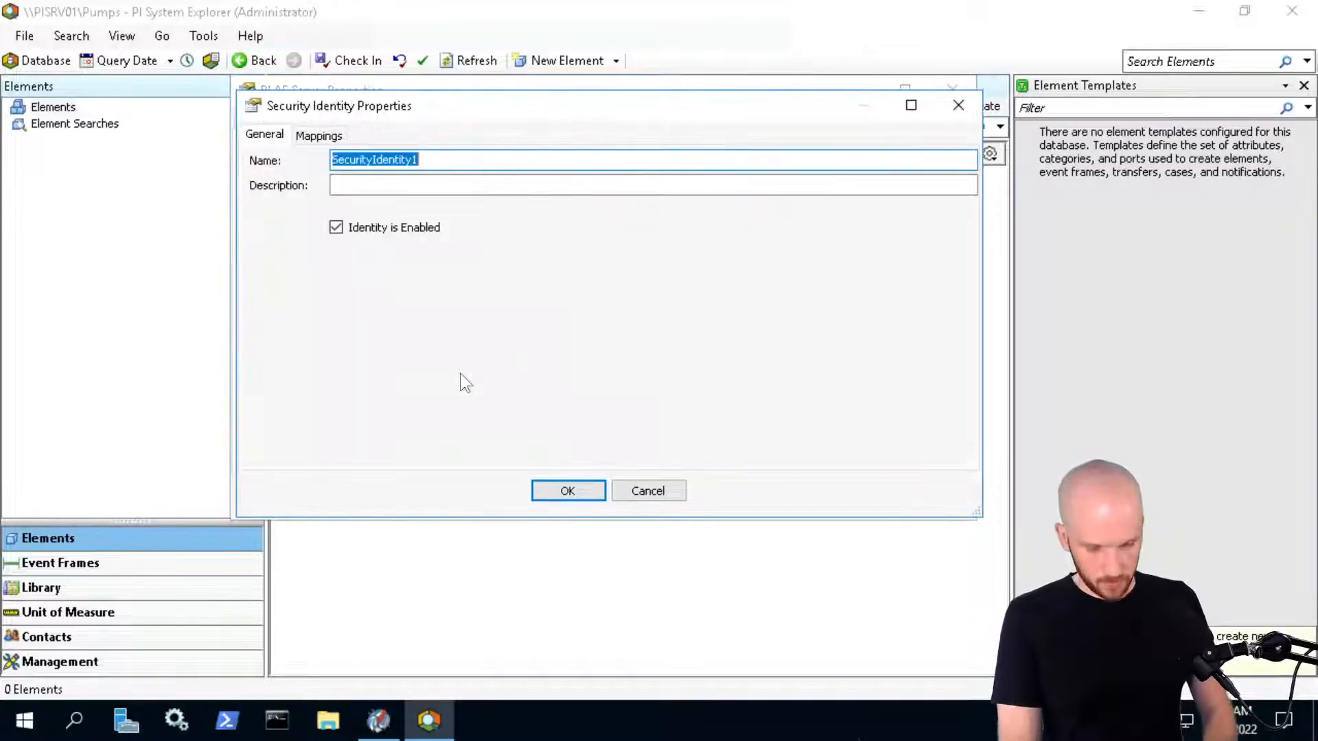
type("PI Connector Relay")
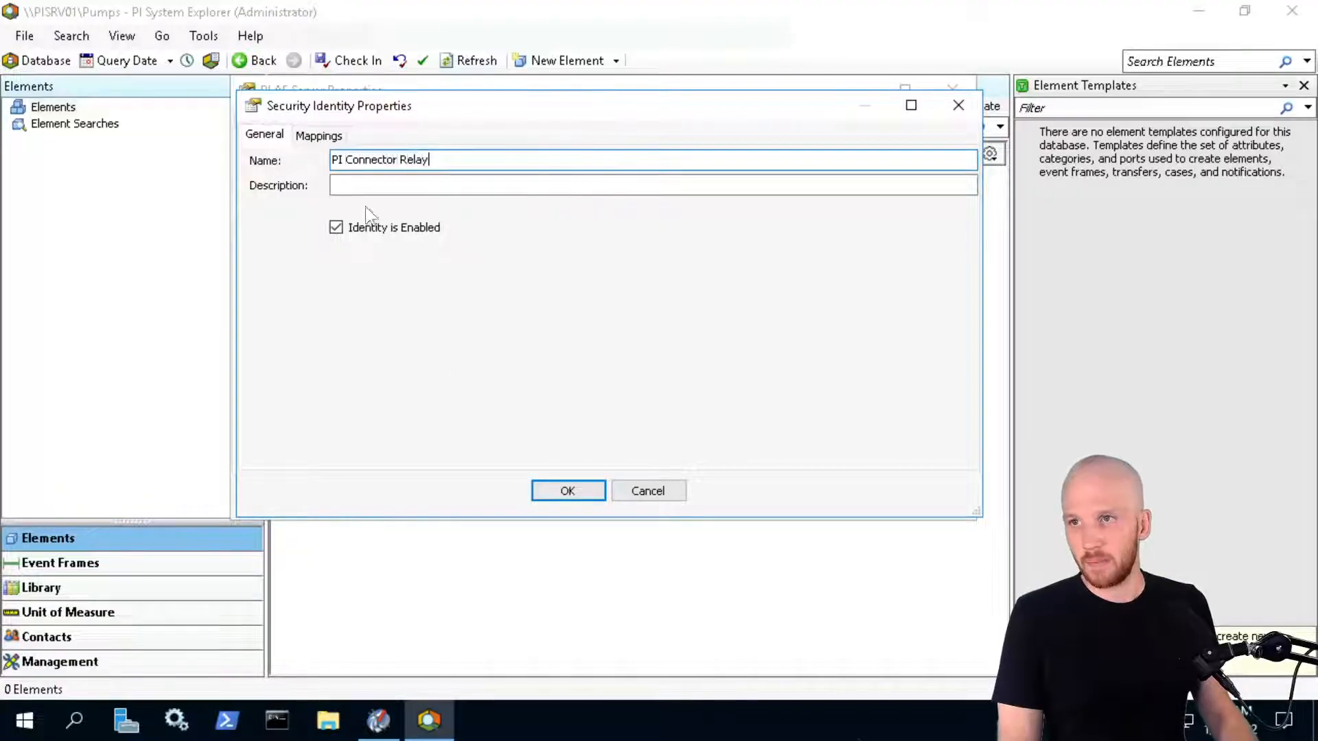
Map PI Connector Relay to the PISCHOOL\SVC-PIRELAY$ account and save the identity
left_click(315, 133)
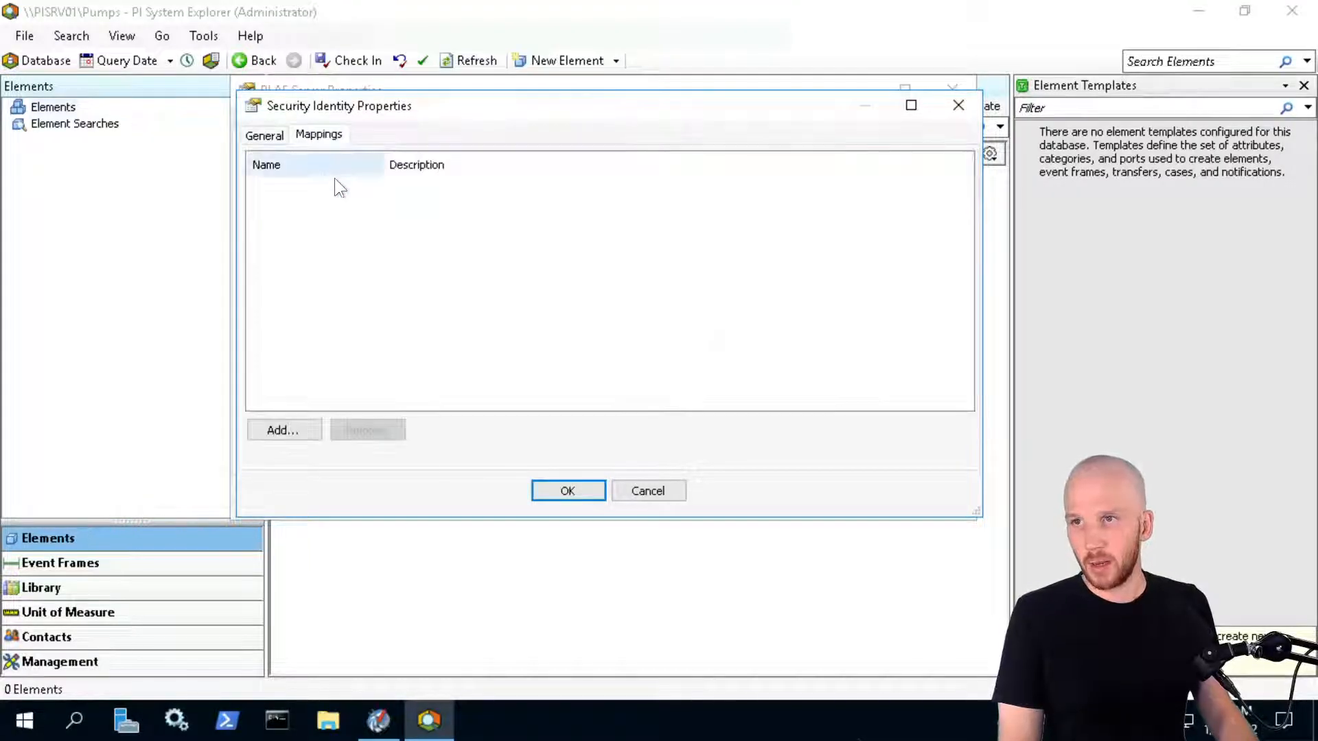
left_click(281, 434)
left_click(520, 171)
type("PISCHOOL\\")
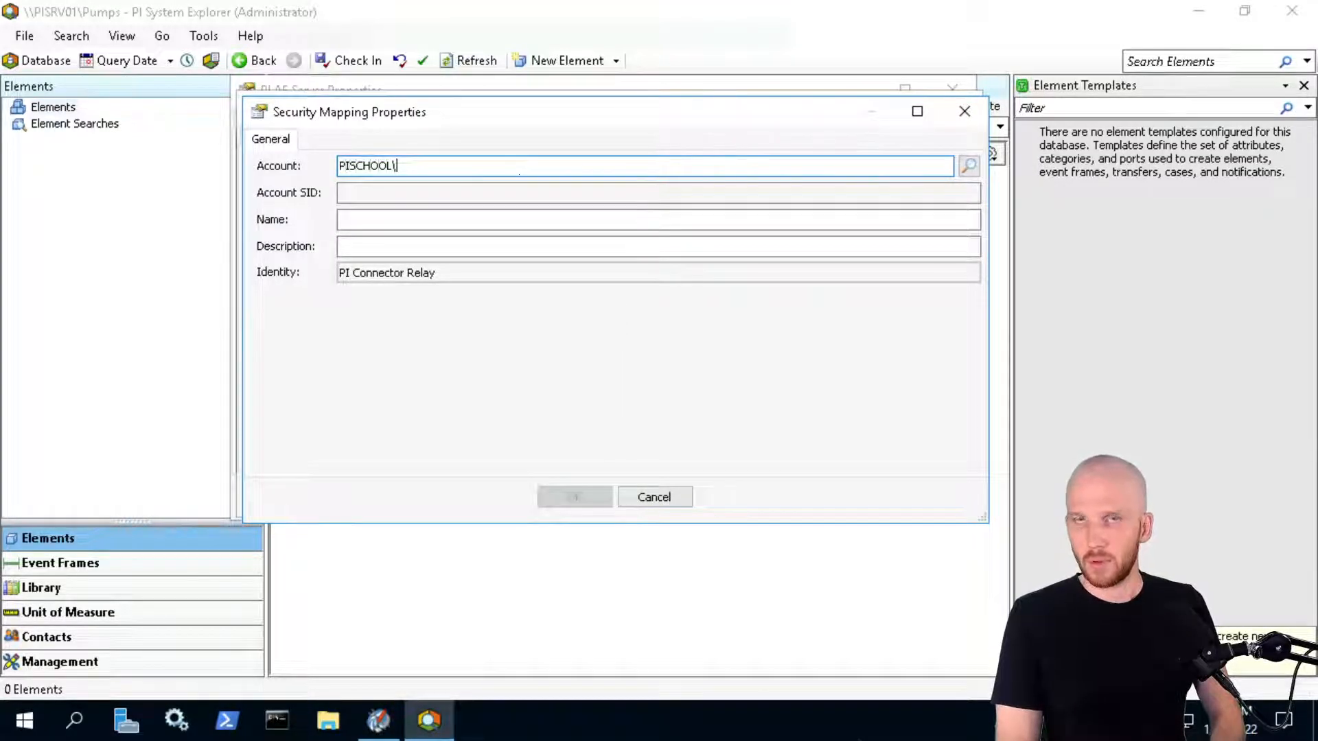
type("SVC-PIRELAY$")
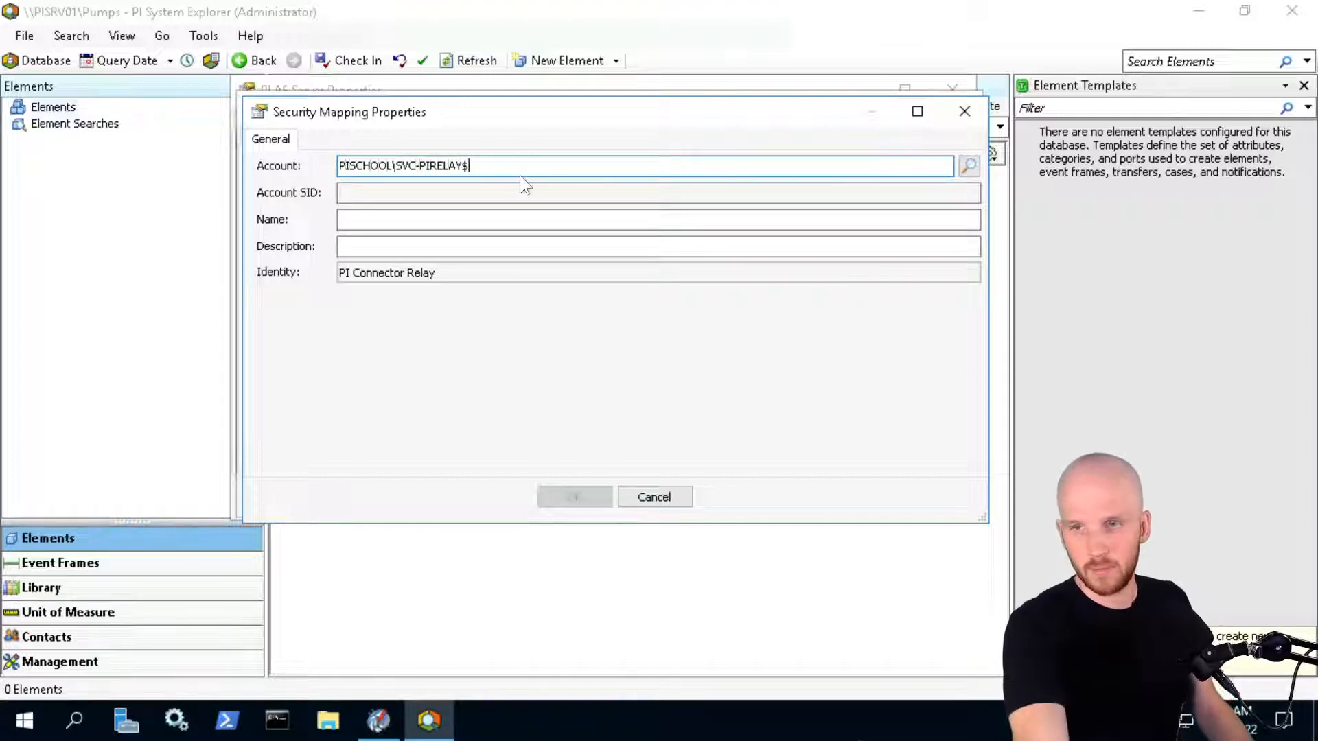
left_click(465, 216)
left_click(575, 496)
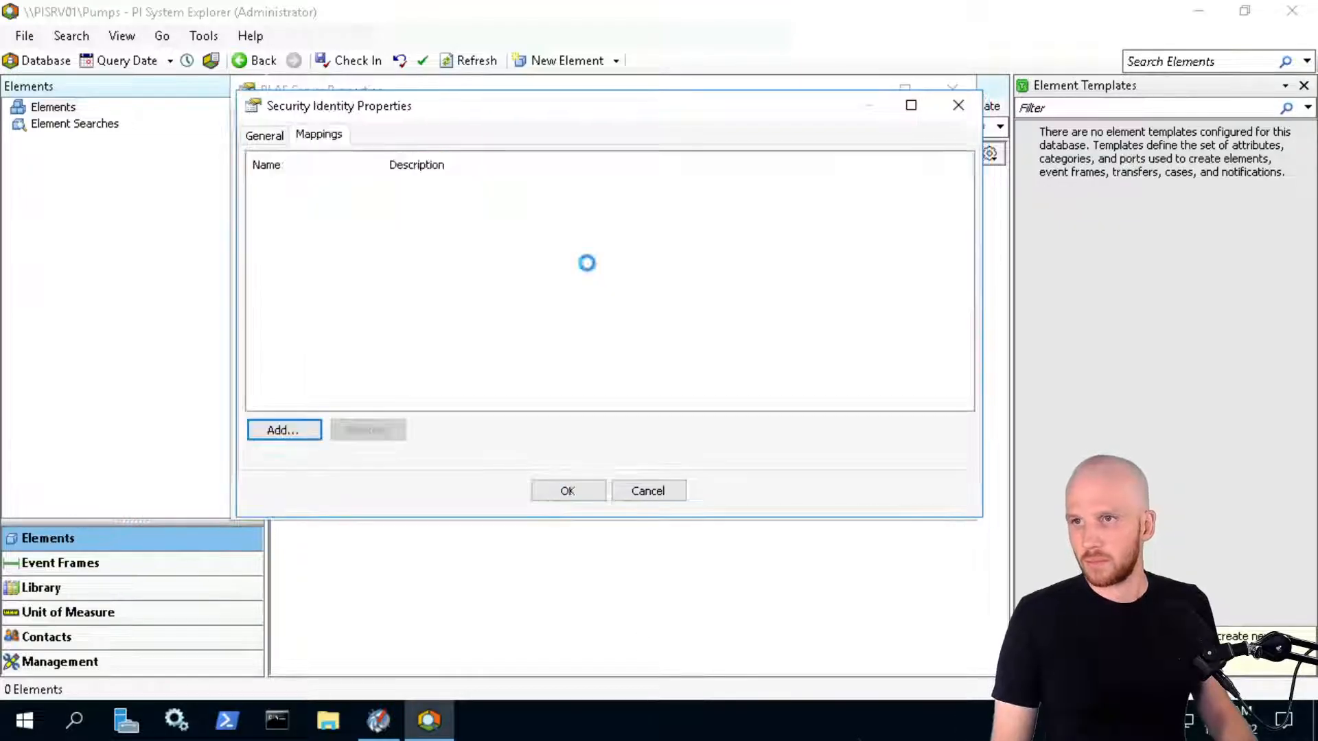
left_click(265, 135)
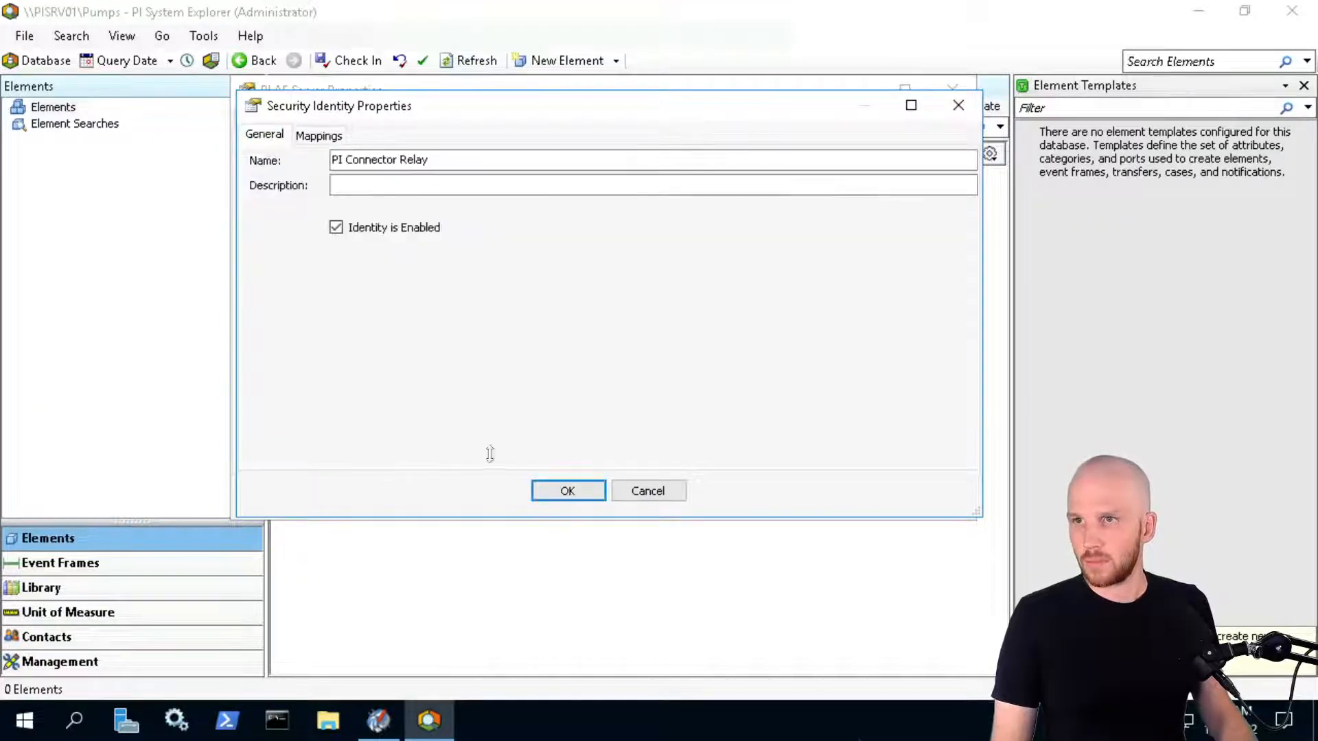
left_click(567, 491)
right_click(328, 364)
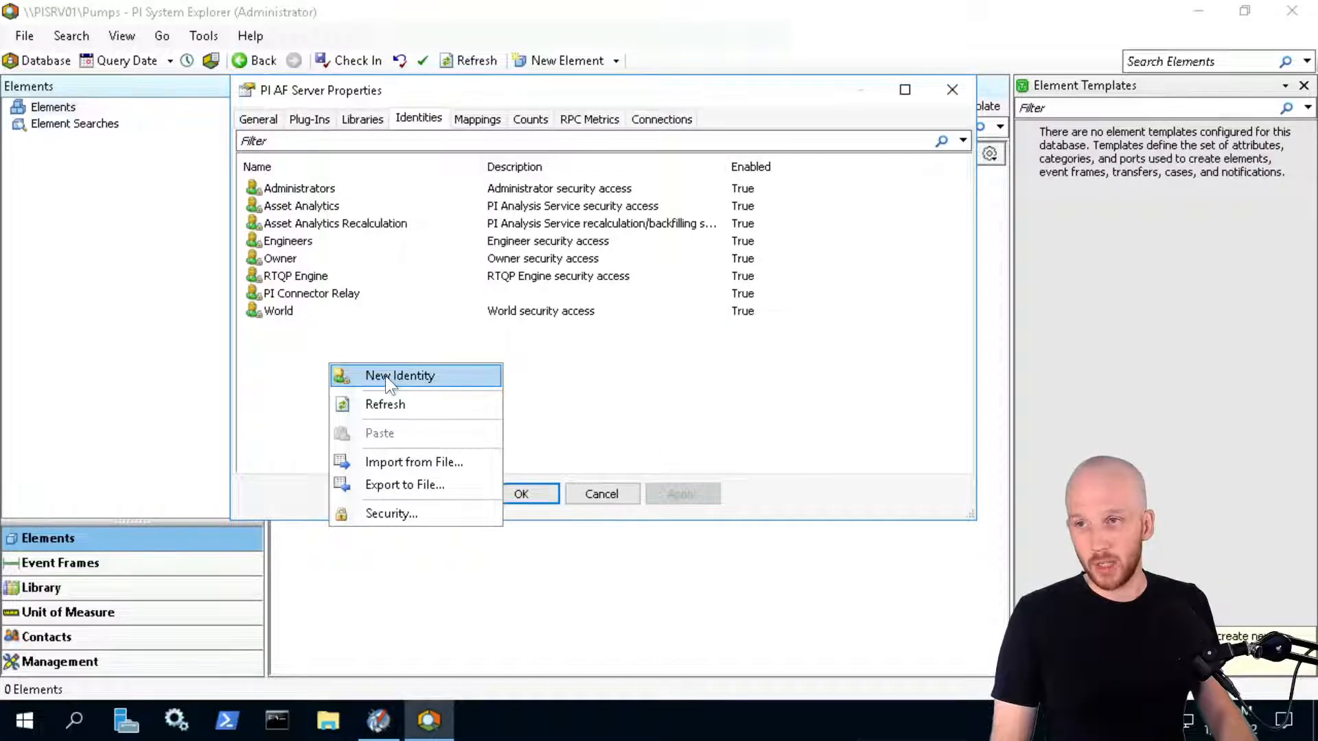
Create a new security identity named 'PI Data Collection Manager'
right_click(280, 359)
left_click(308, 372)
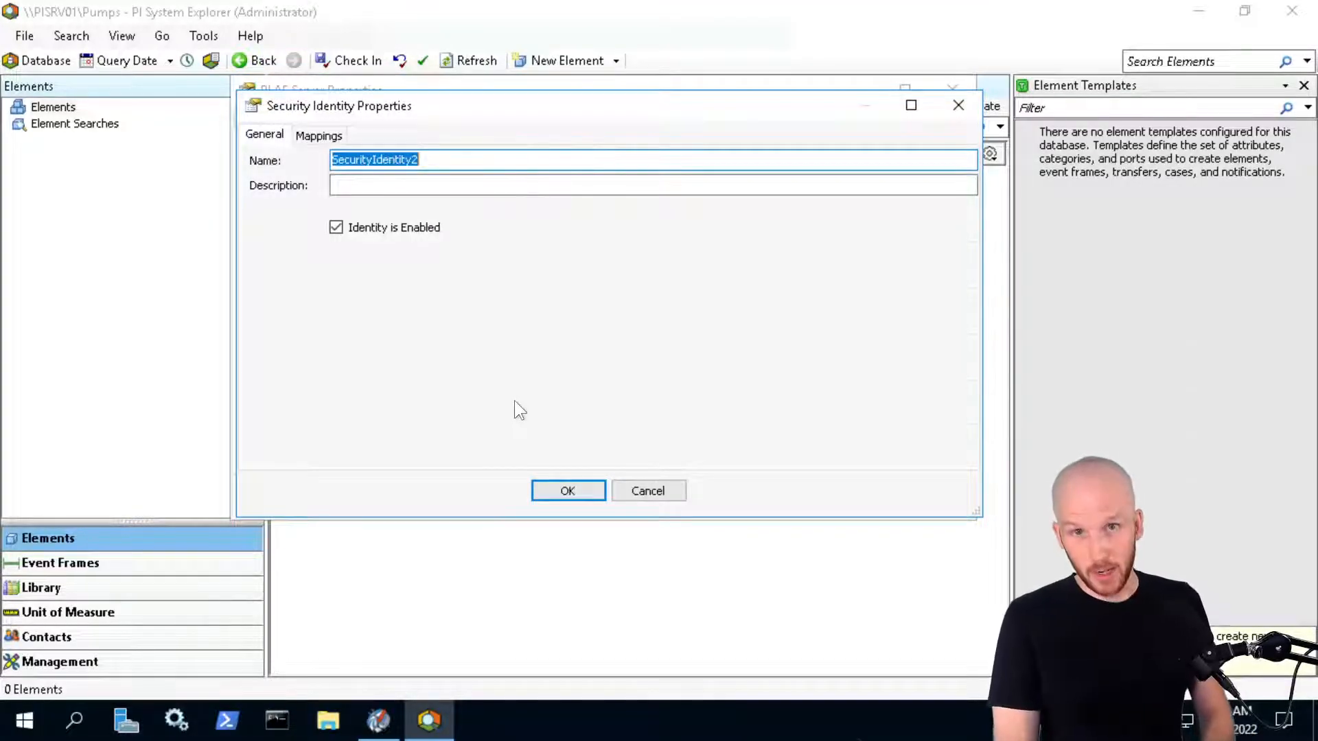
type("PI Data Collection Manager")
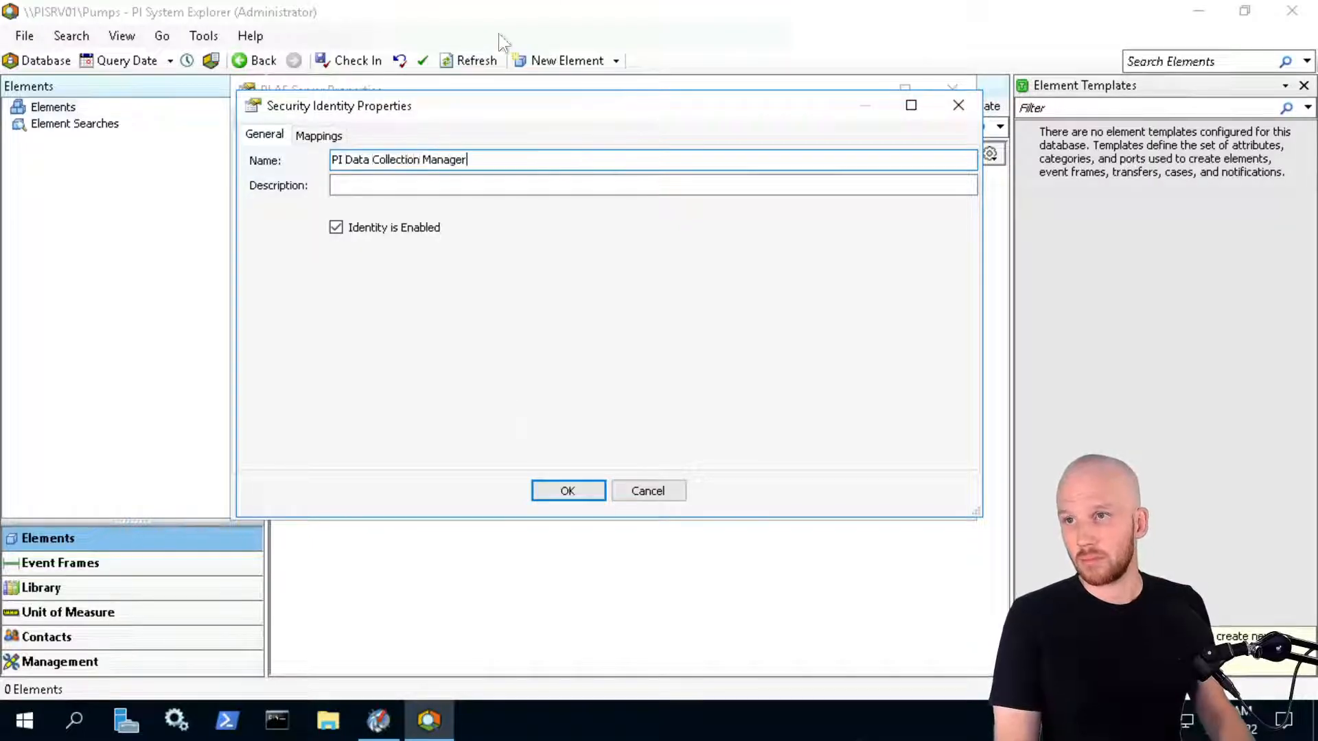
left_click(318, 135)
Map the identity to the resolved PISCHOOL\SVC_ service account and save it
left_click(278, 430)
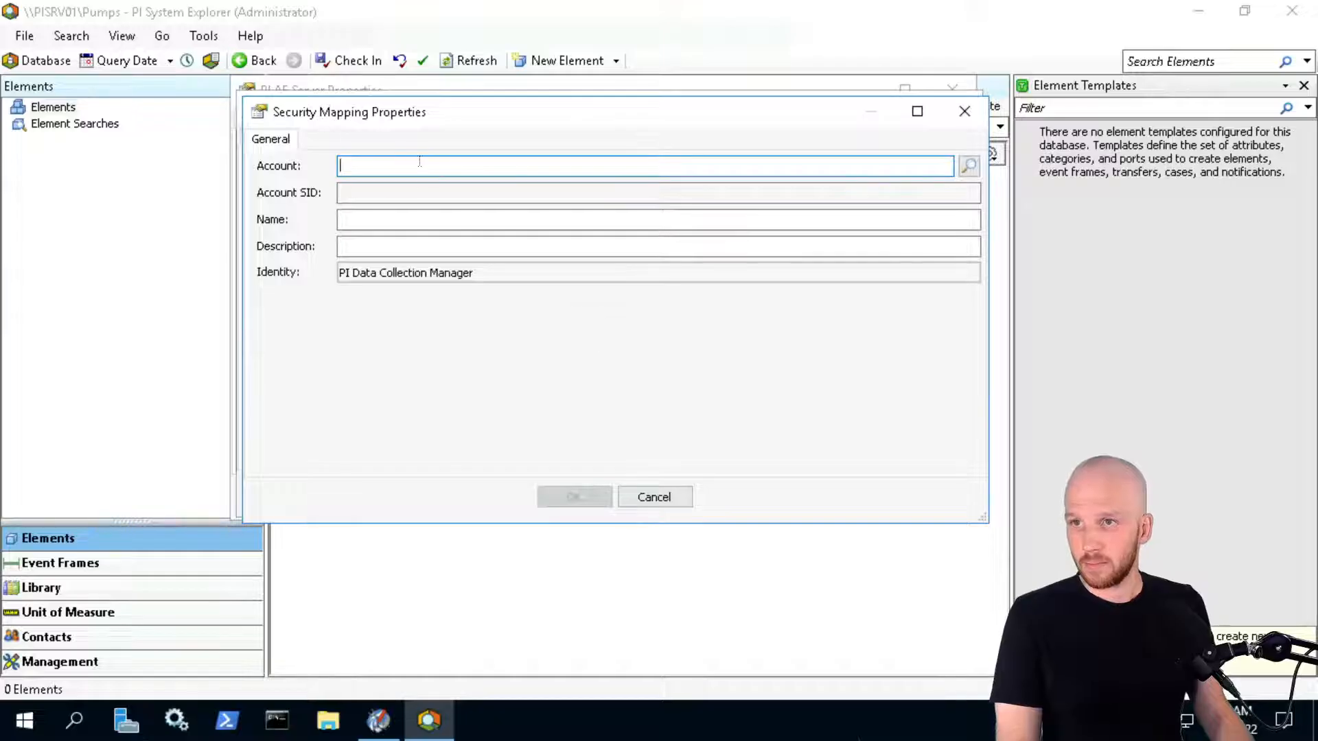
type("PISCHOOL\\")
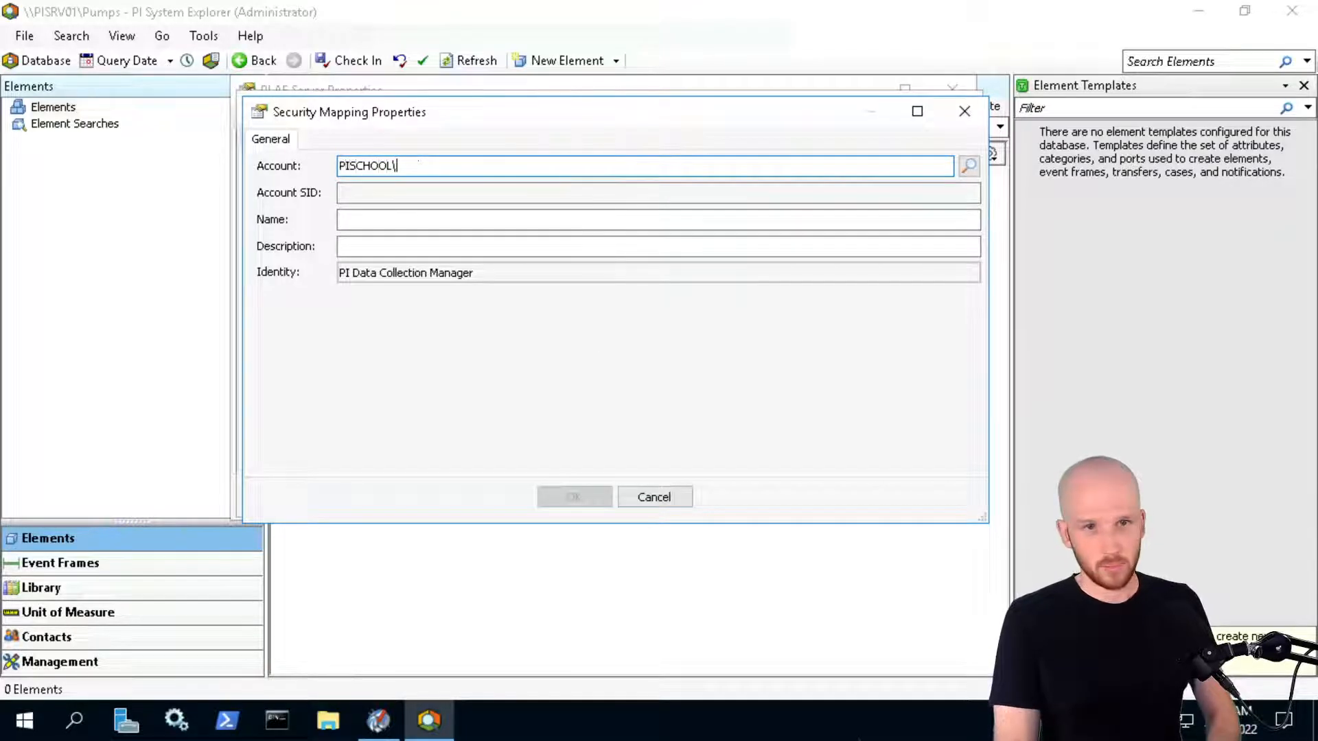
type("SVC_")
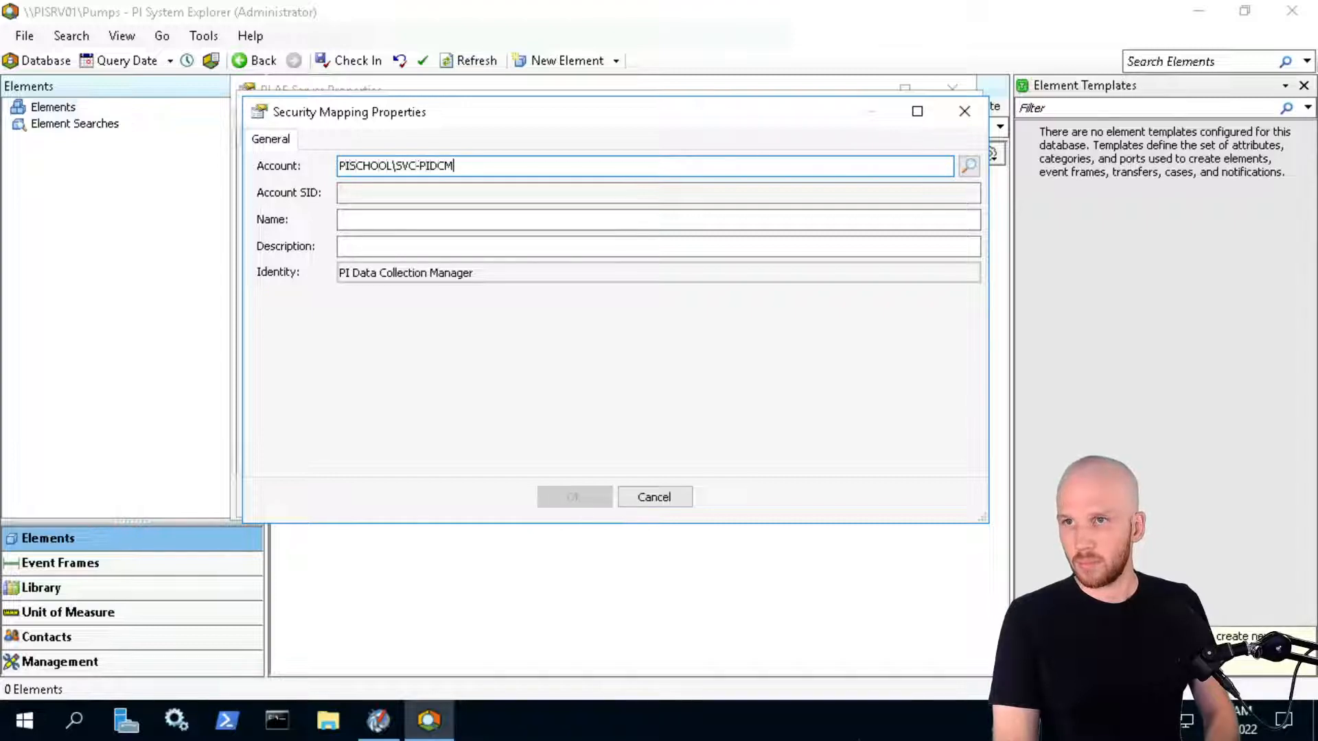
left_click(497, 191)
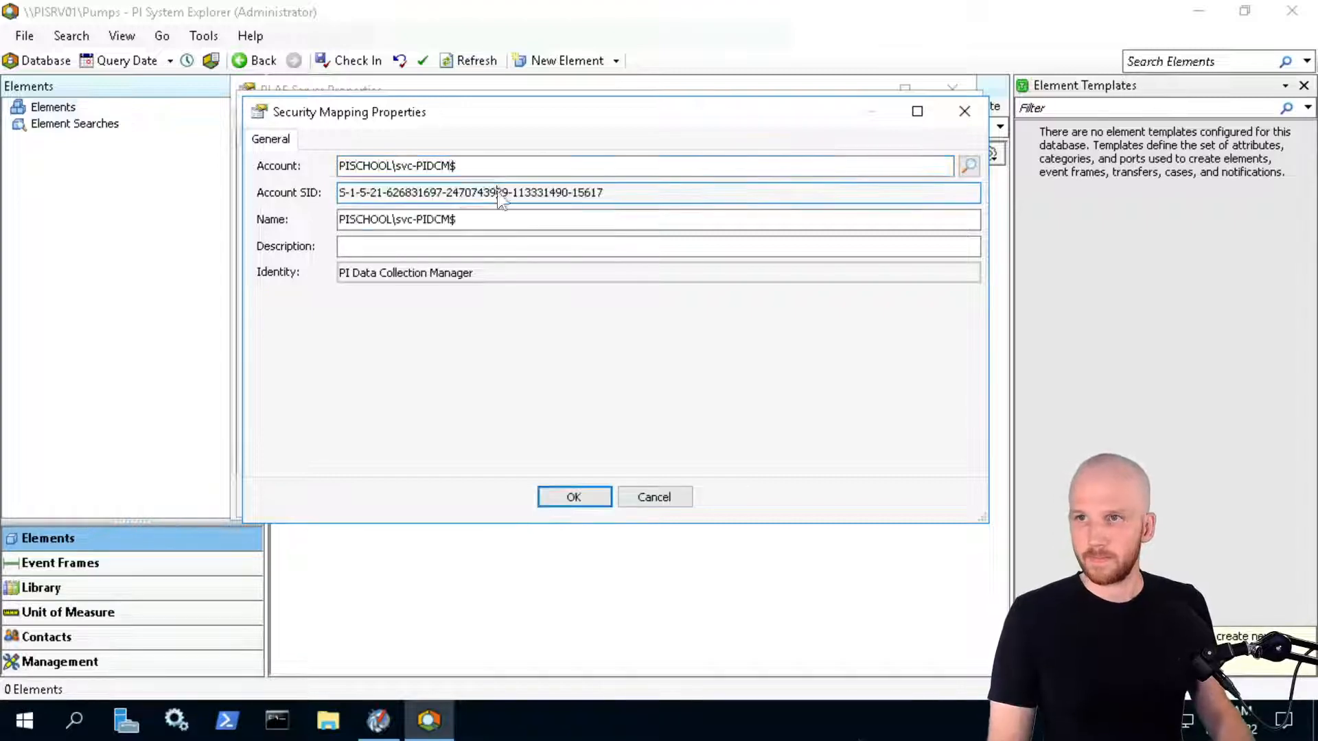
left_click(569, 489)
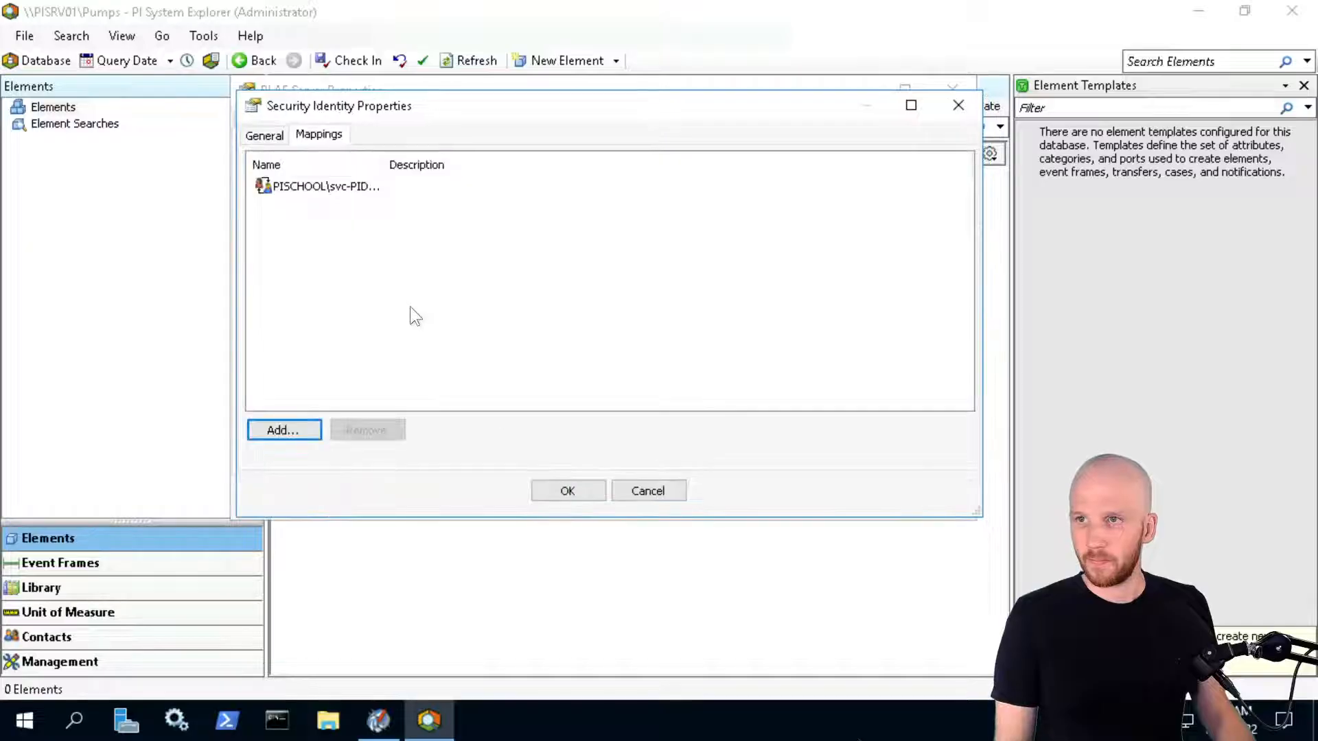
left_click(575, 490)
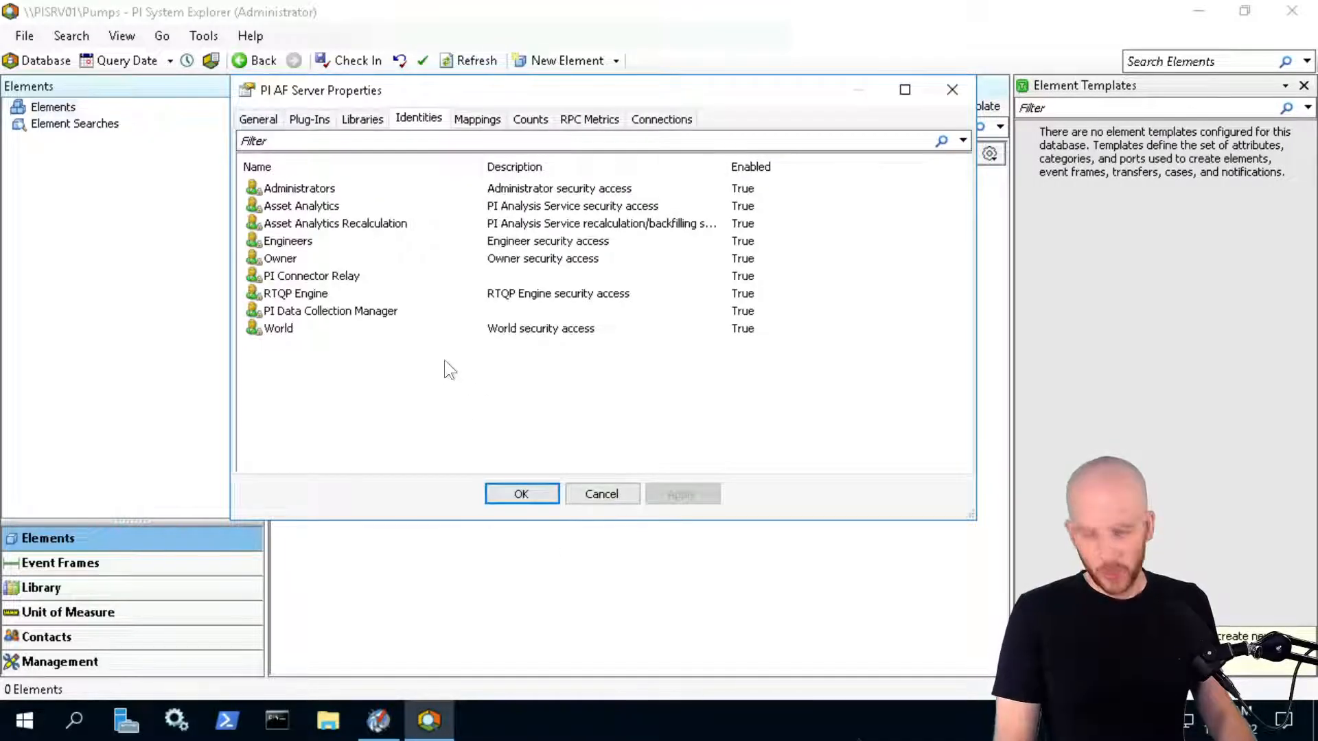
key("ctrl+2")
mouse_move(241, 302)
left_mouse_down()
mouse_move(526, 367)
mouse_move(449, 323)
left_mouse_up()
left_click_drag(246, 266, 399, 289)
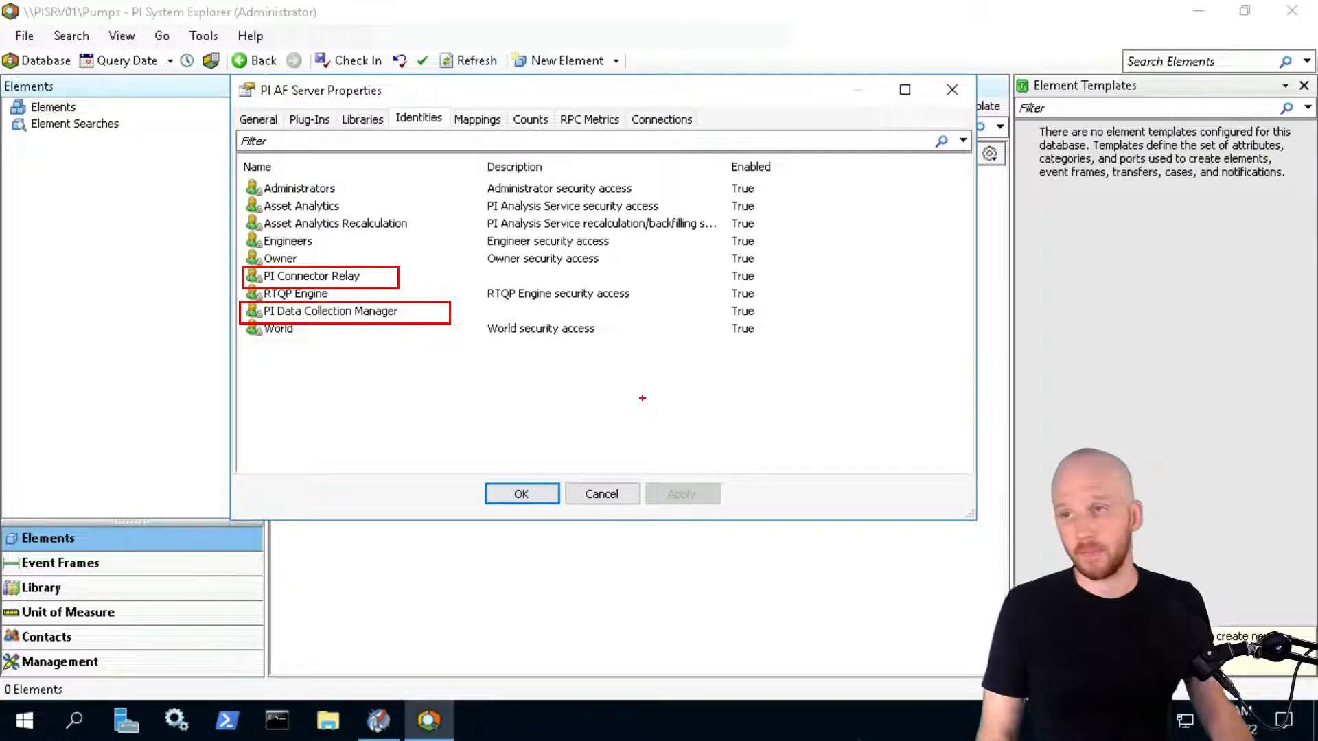
key("Escape")
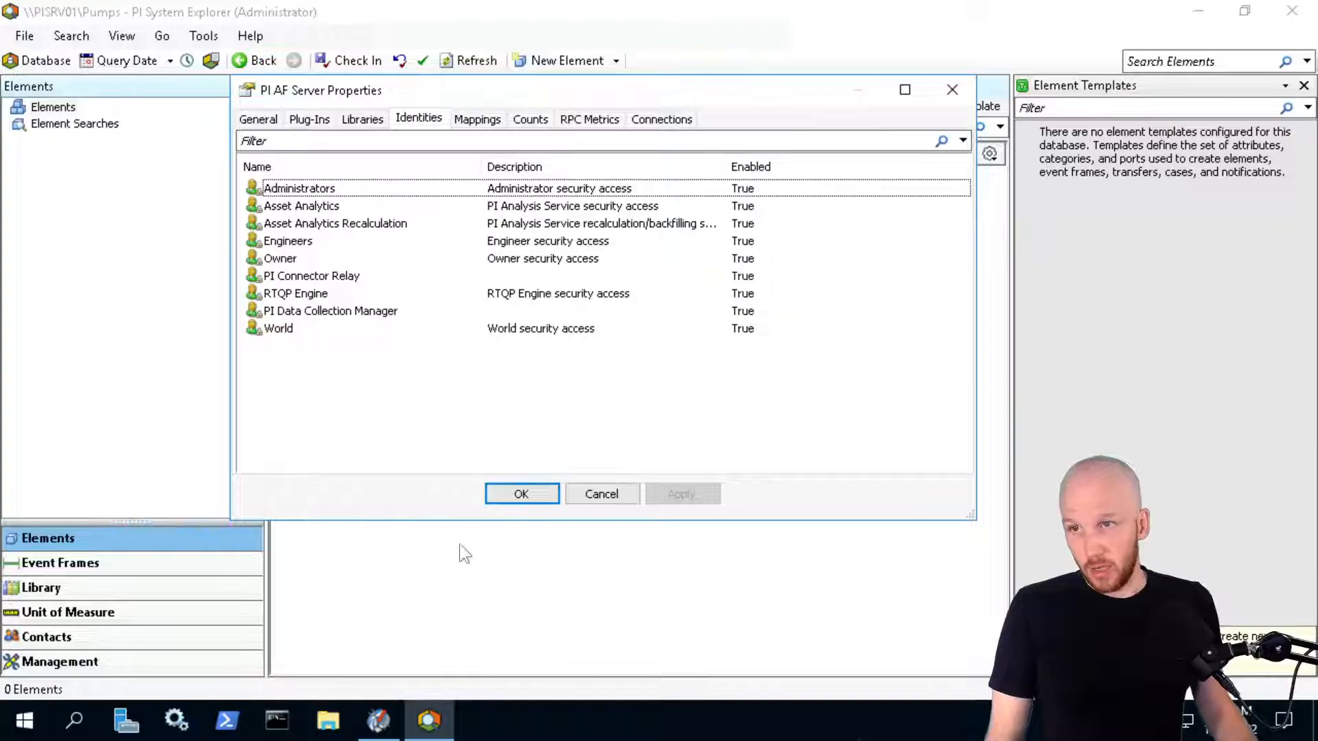
Close PI AF Server Properties and open Edit Security for the PISRV01 asset server
left_click(494, 498)
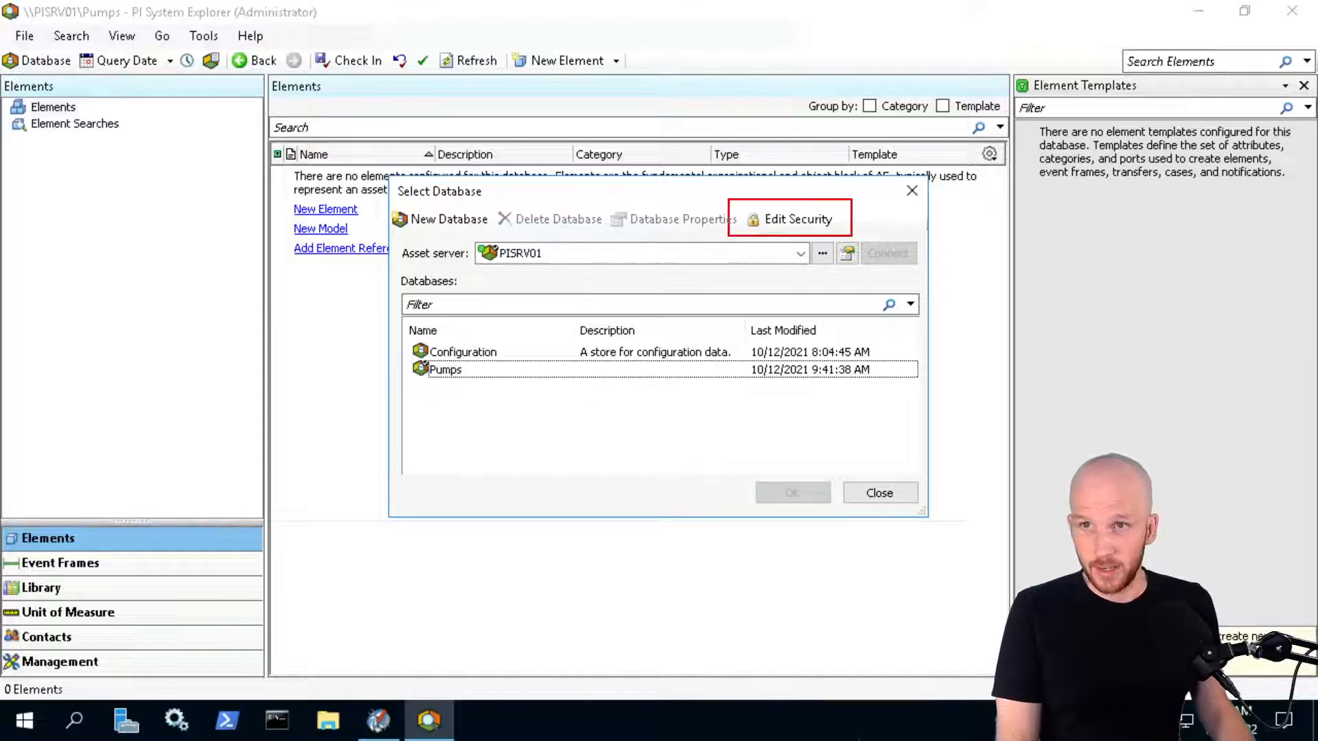
left_click_drag(722, 224, 544, 255)
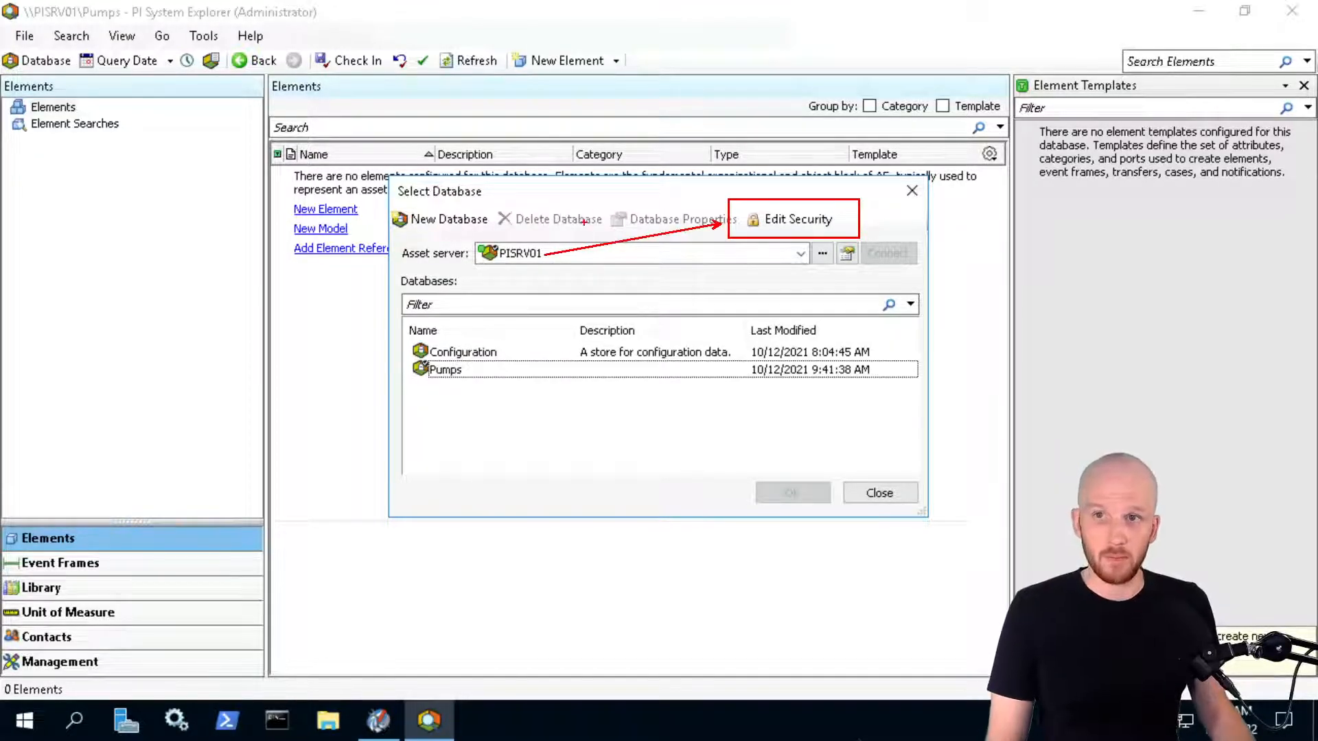
key("Escape")
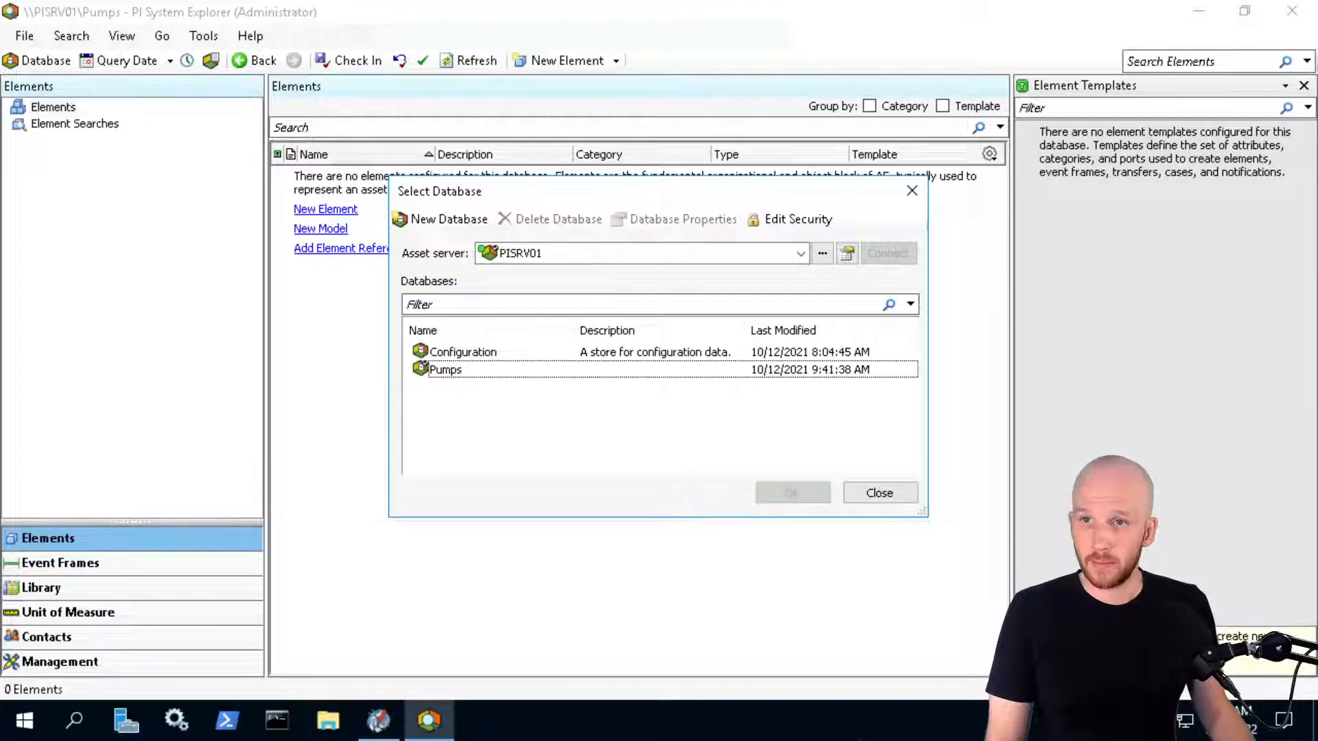
left_click(803, 220)
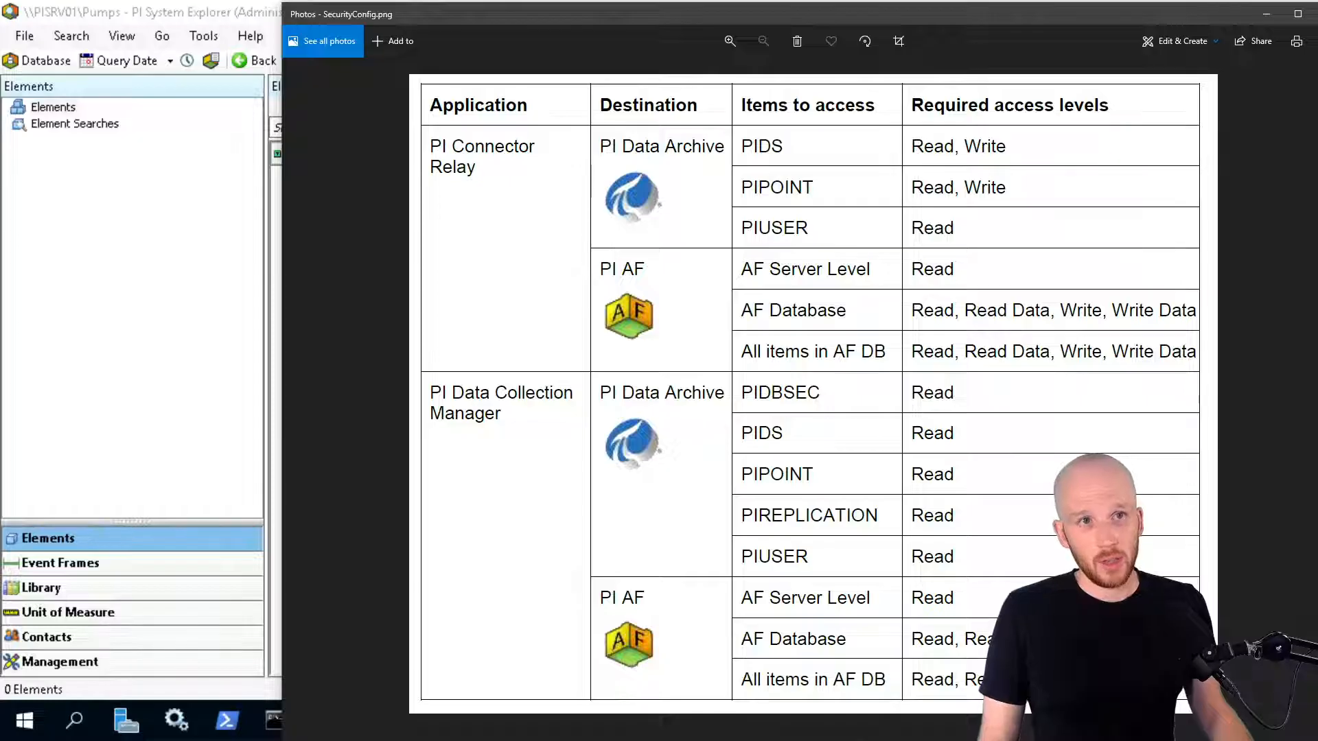
left_click(1118, 170)
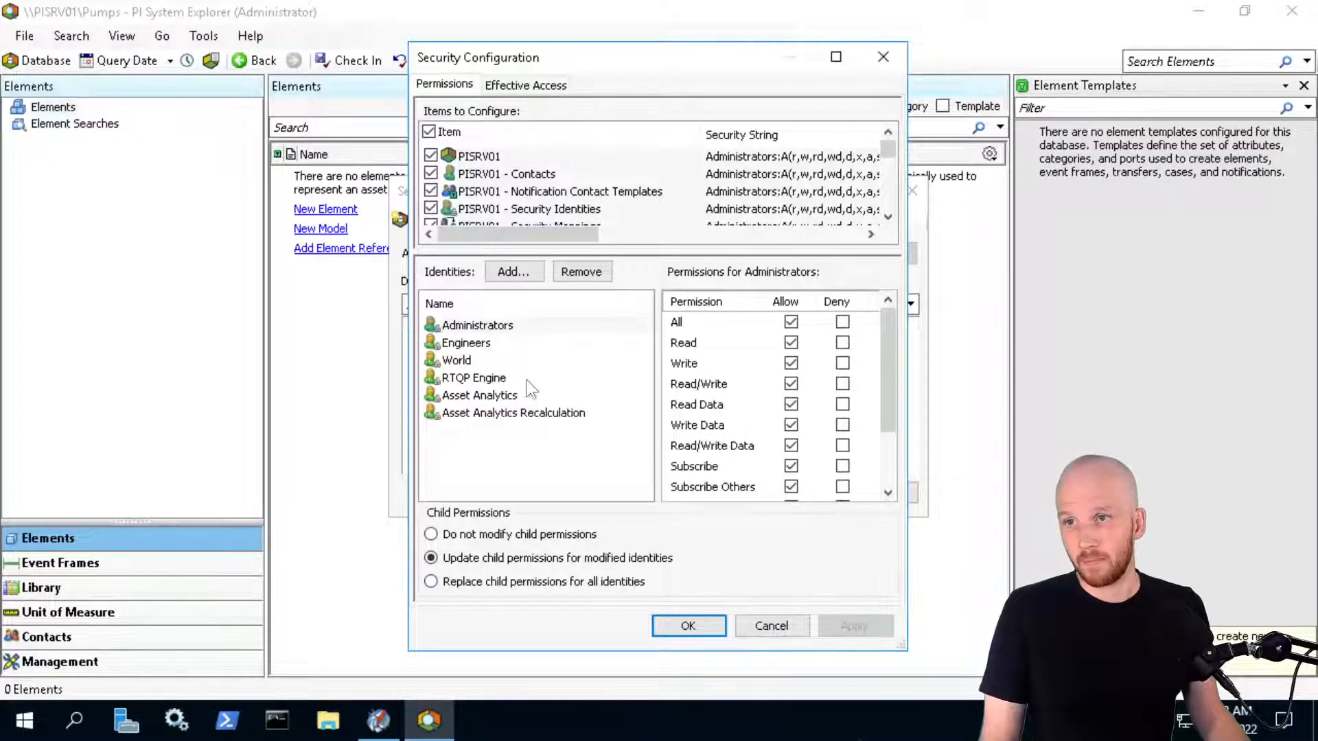
Limit security to the PISRV01 item and add PI Connector Relay and PI Data Collection Manager
left_click(516, 451)
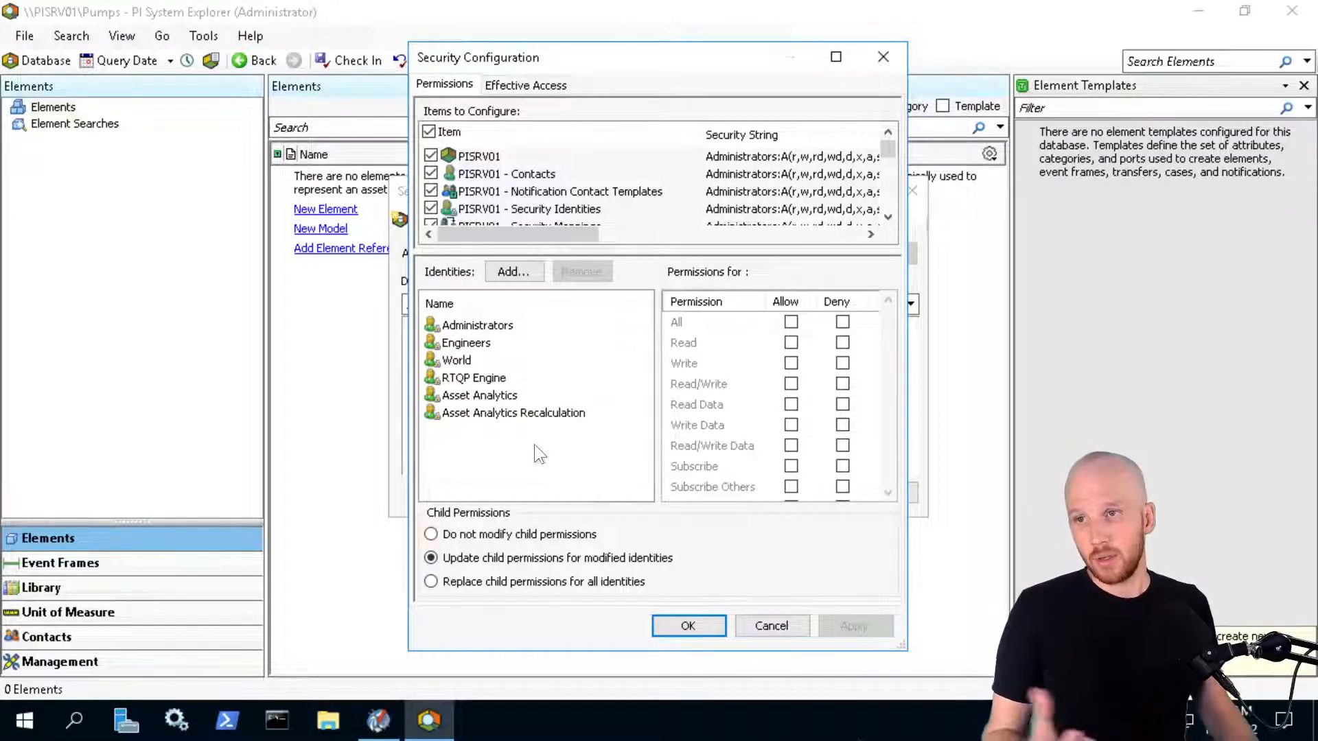
left_click(429, 131)
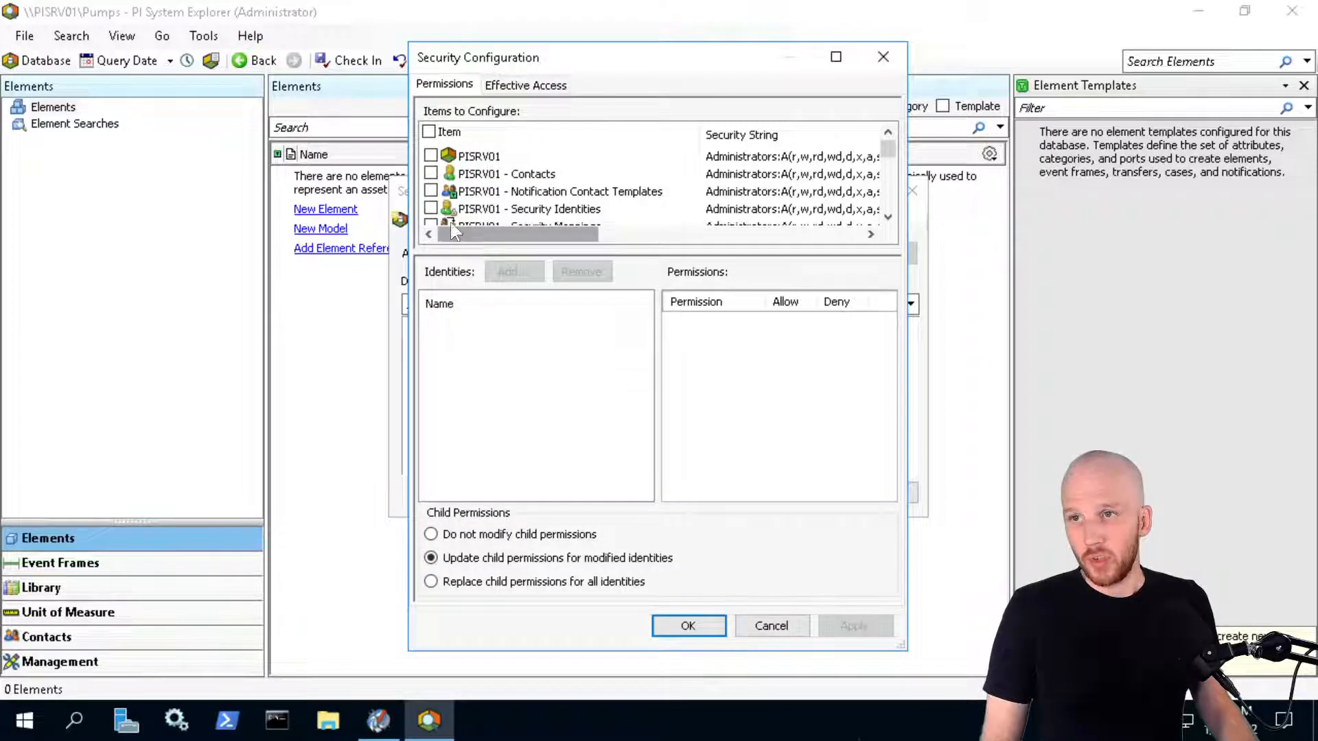
left_click(430, 155)
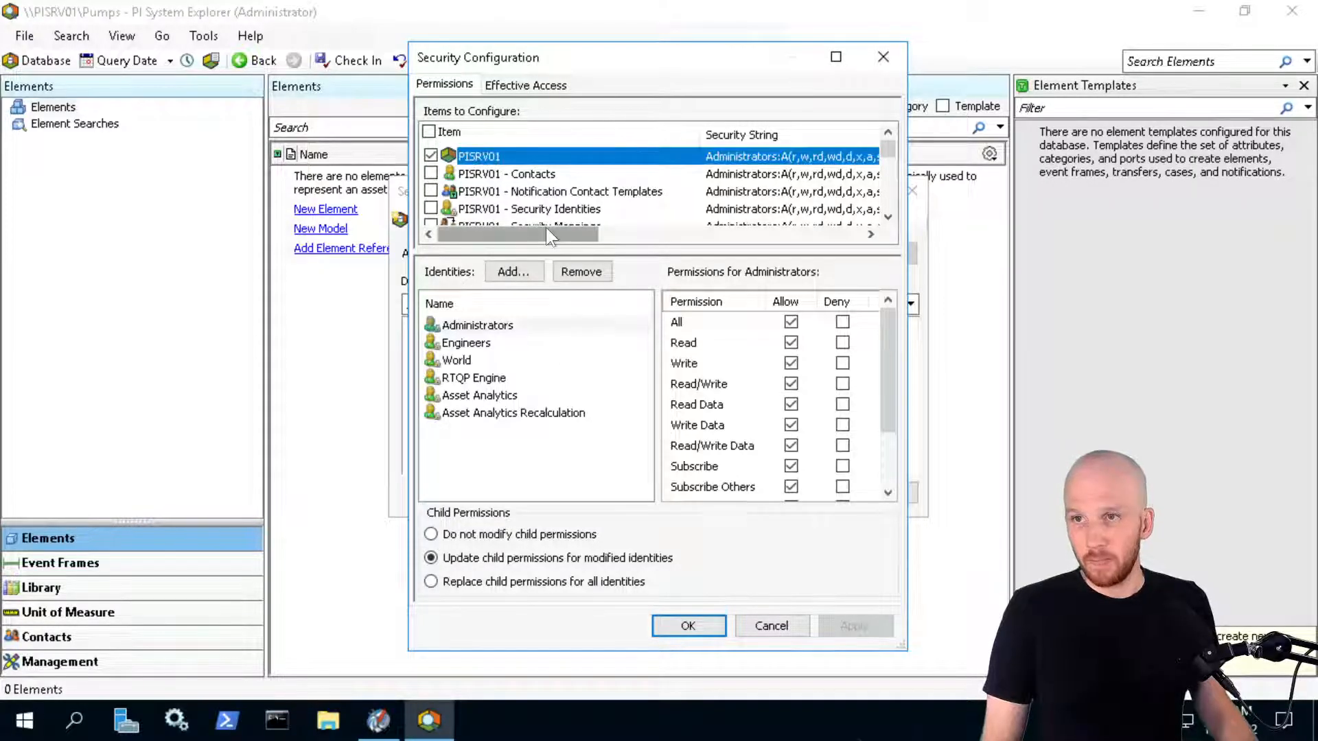
left_click(518, 271)
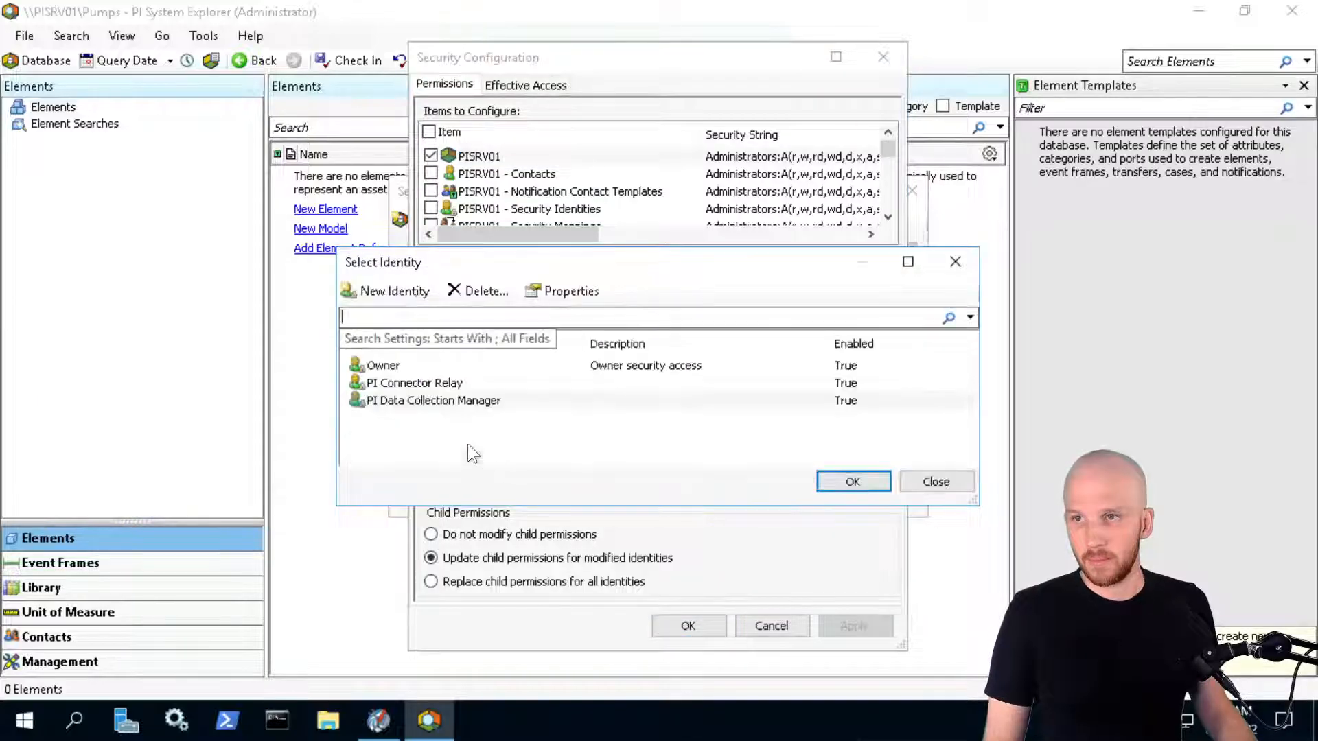
left_click(419, 383)
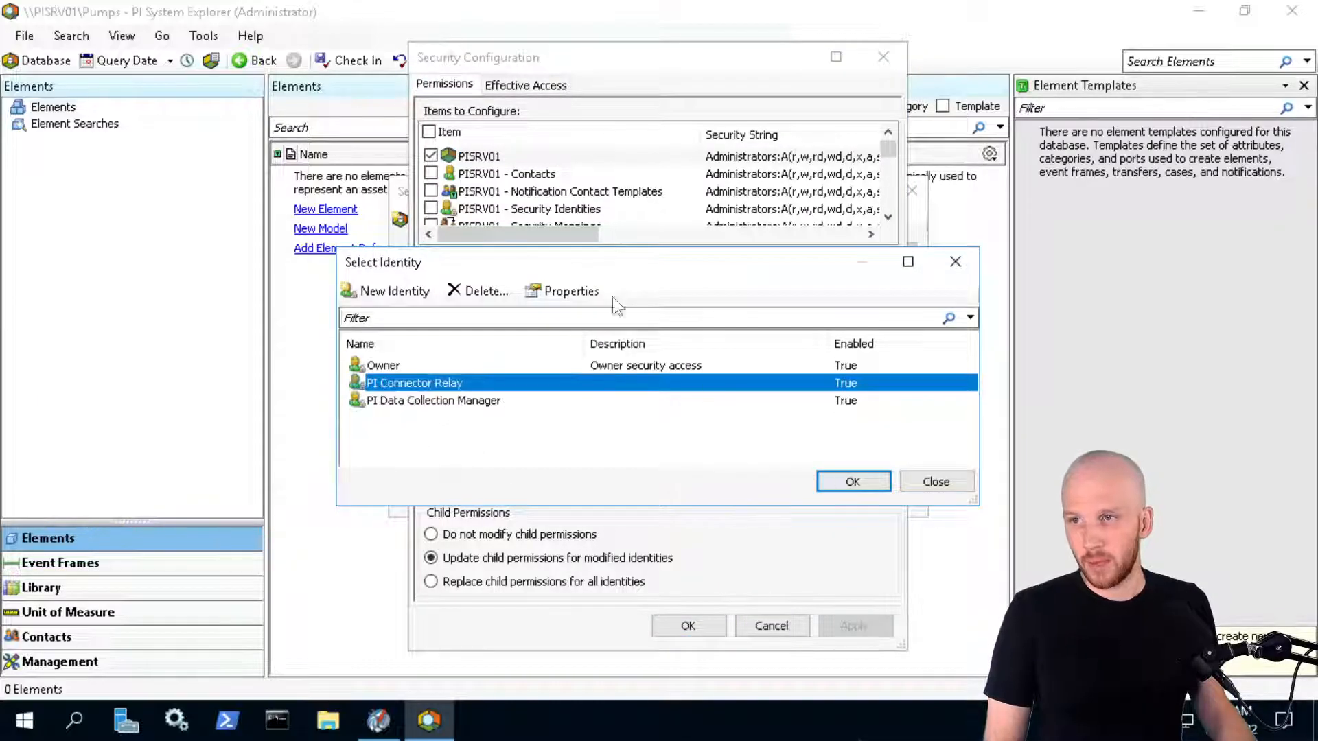
left_click(422, 401, "ctrl")
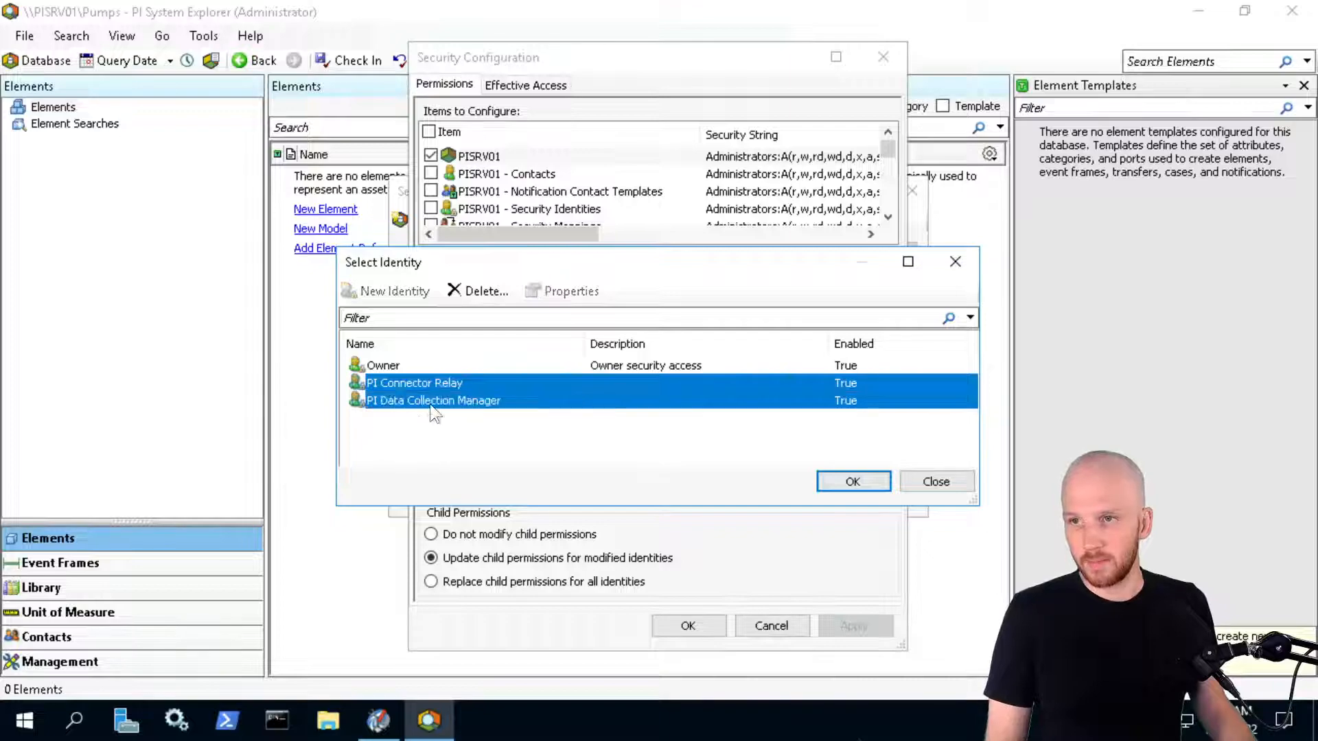
left_click(852, 482)
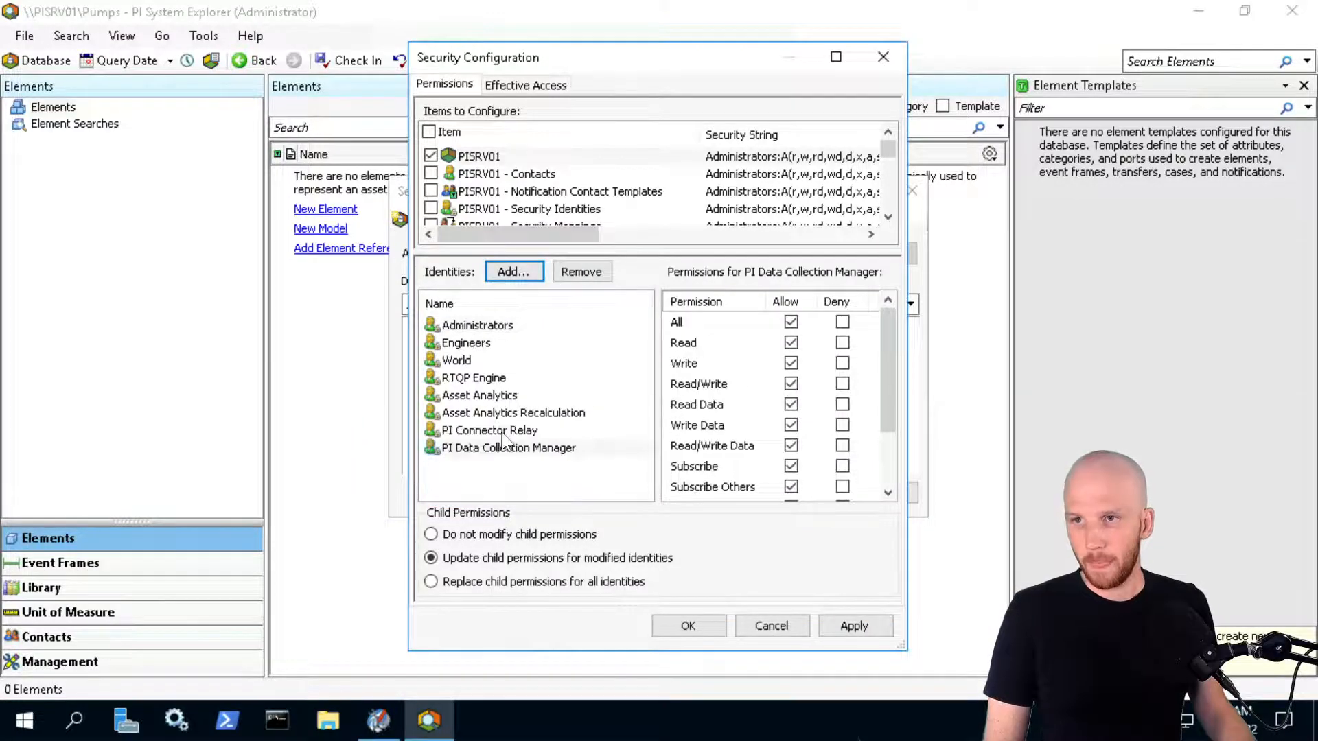
Give both identities Read only instead of All, and save the server security
left_click(457, 451)
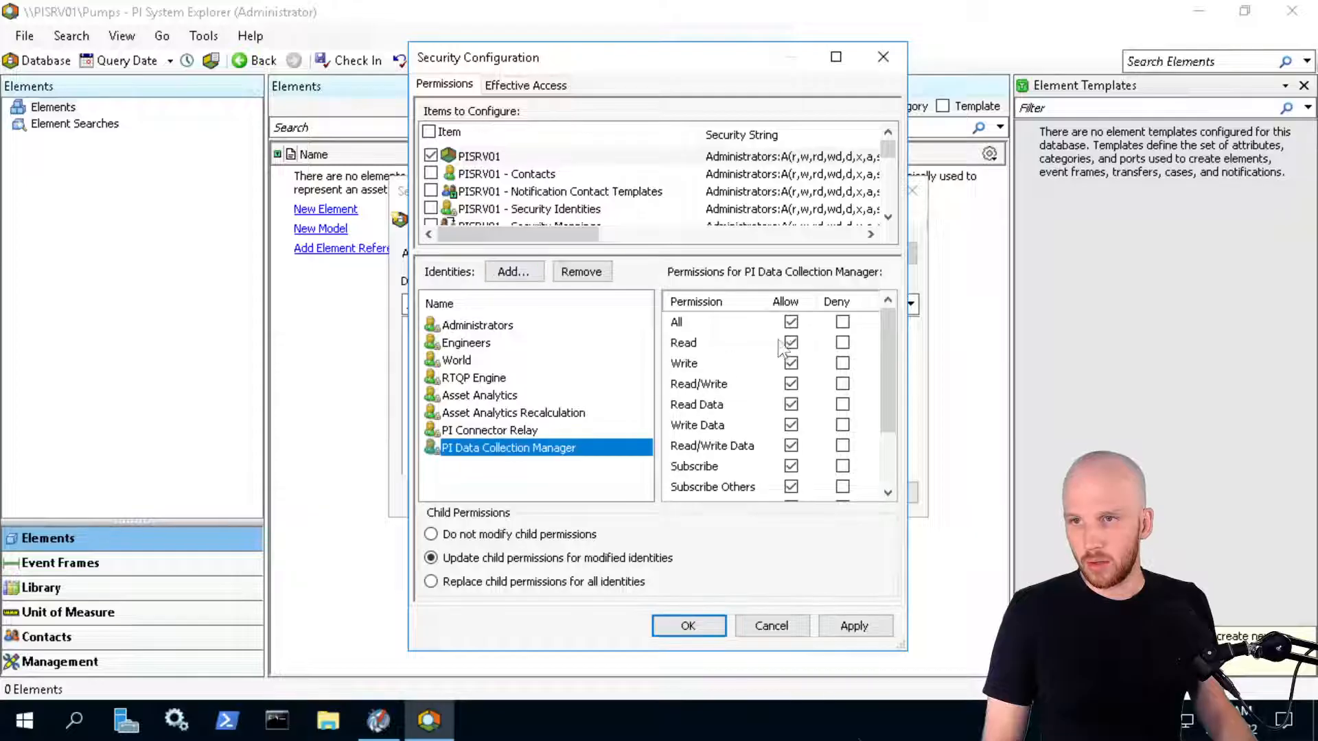
left_click(790, 323)
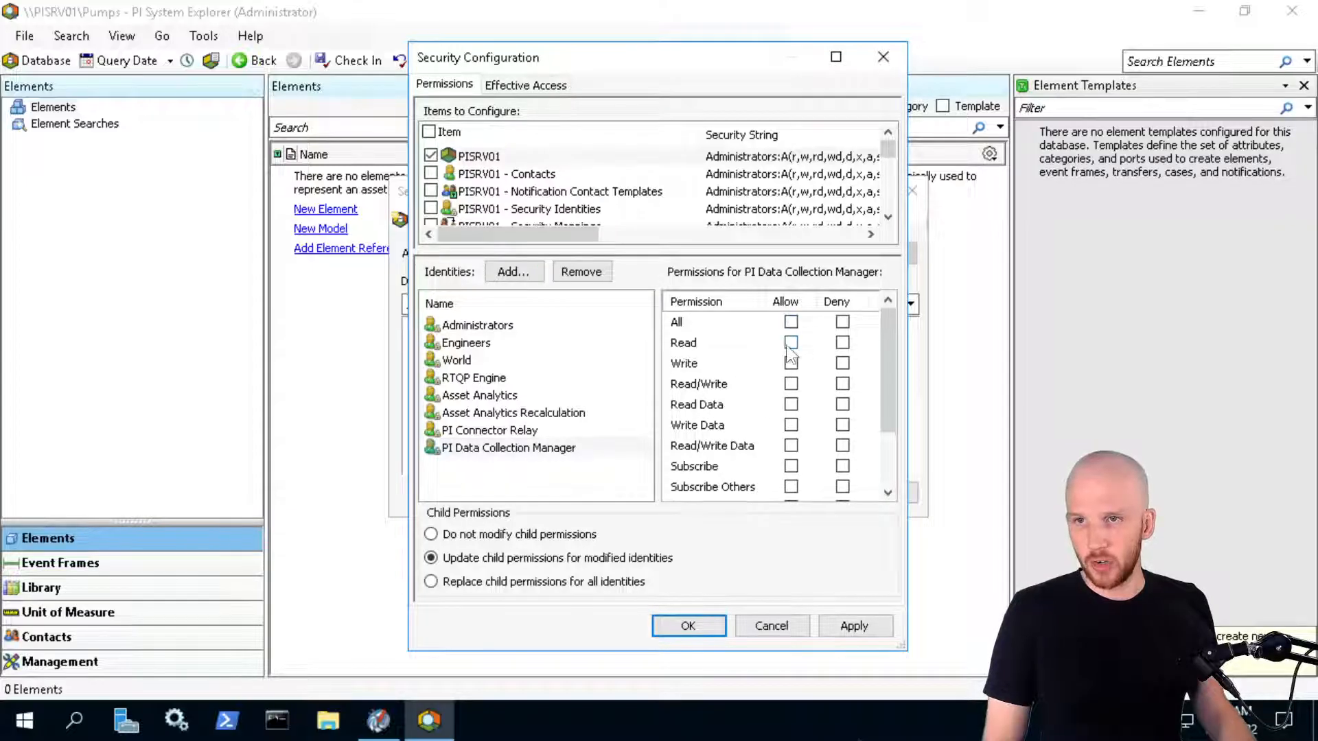
left_click(462, 427)
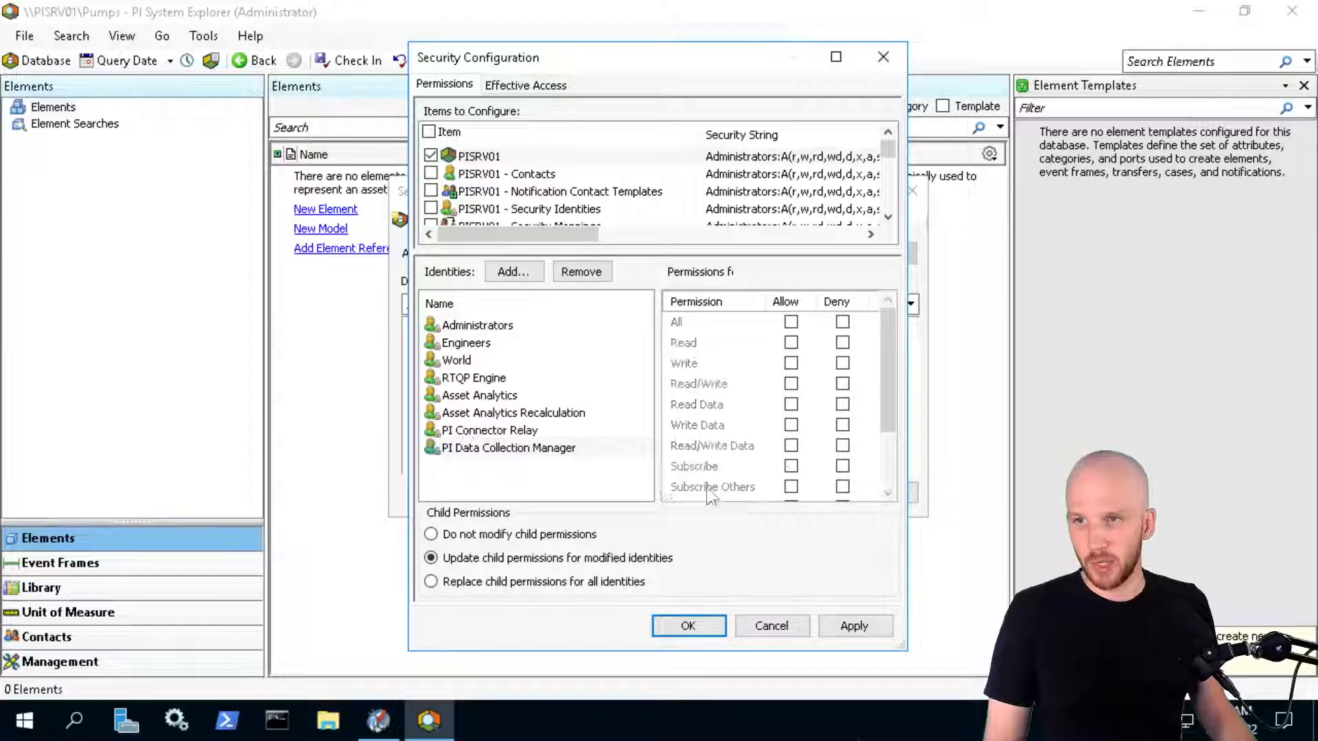
left_click(791, 321)
left_click(791, 342)
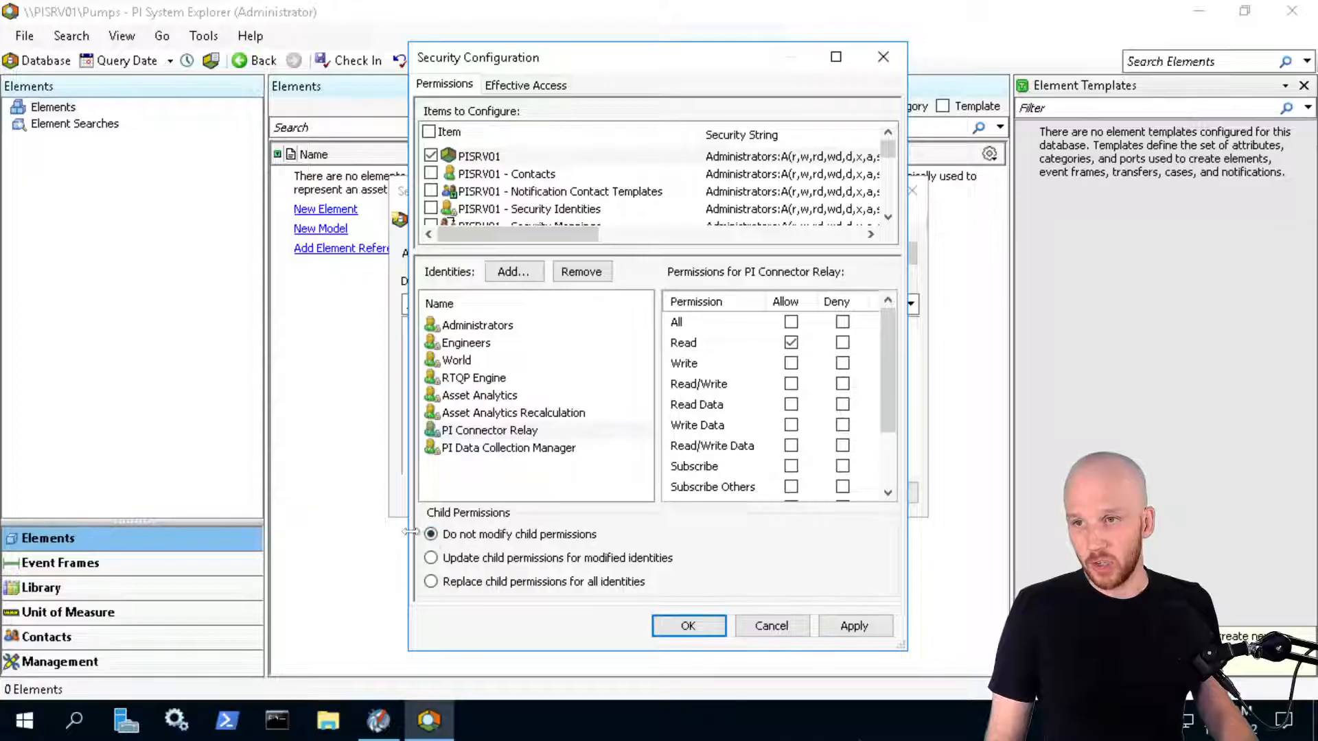
left_click(515, 447)
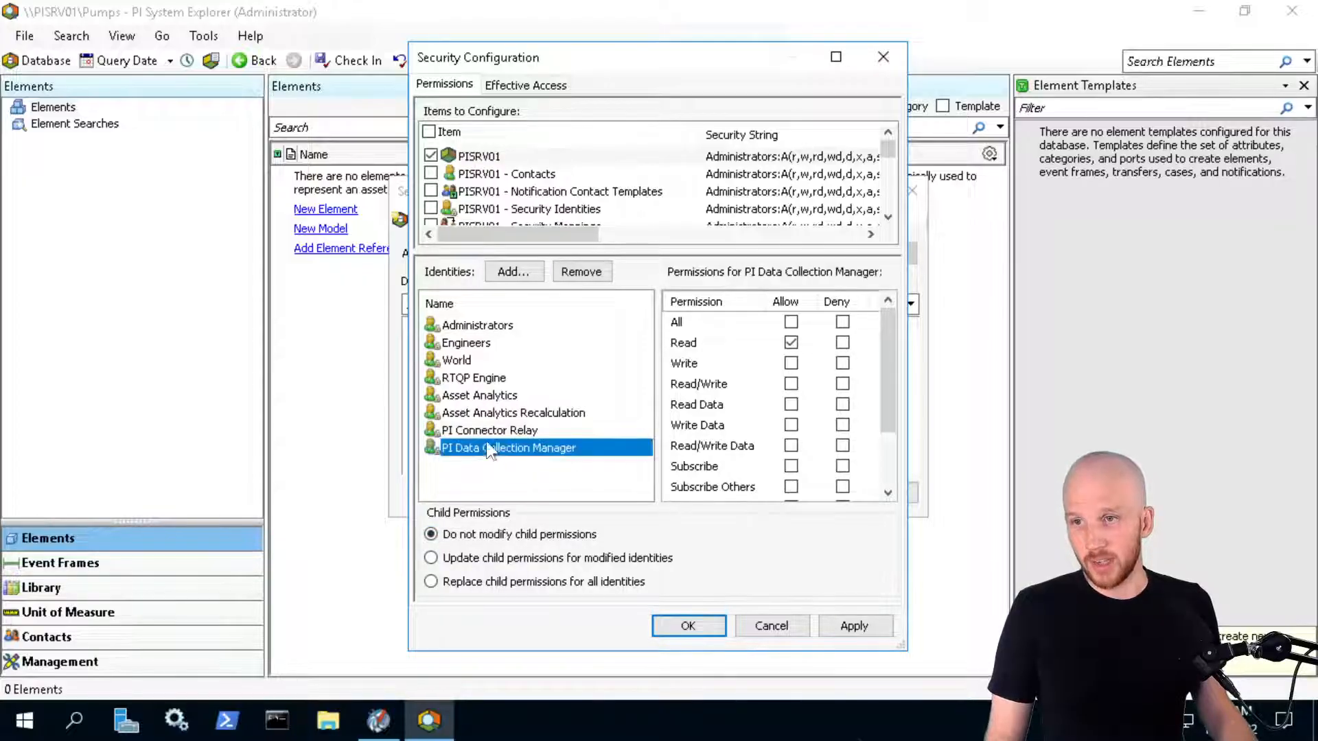
left_click(495, 430)
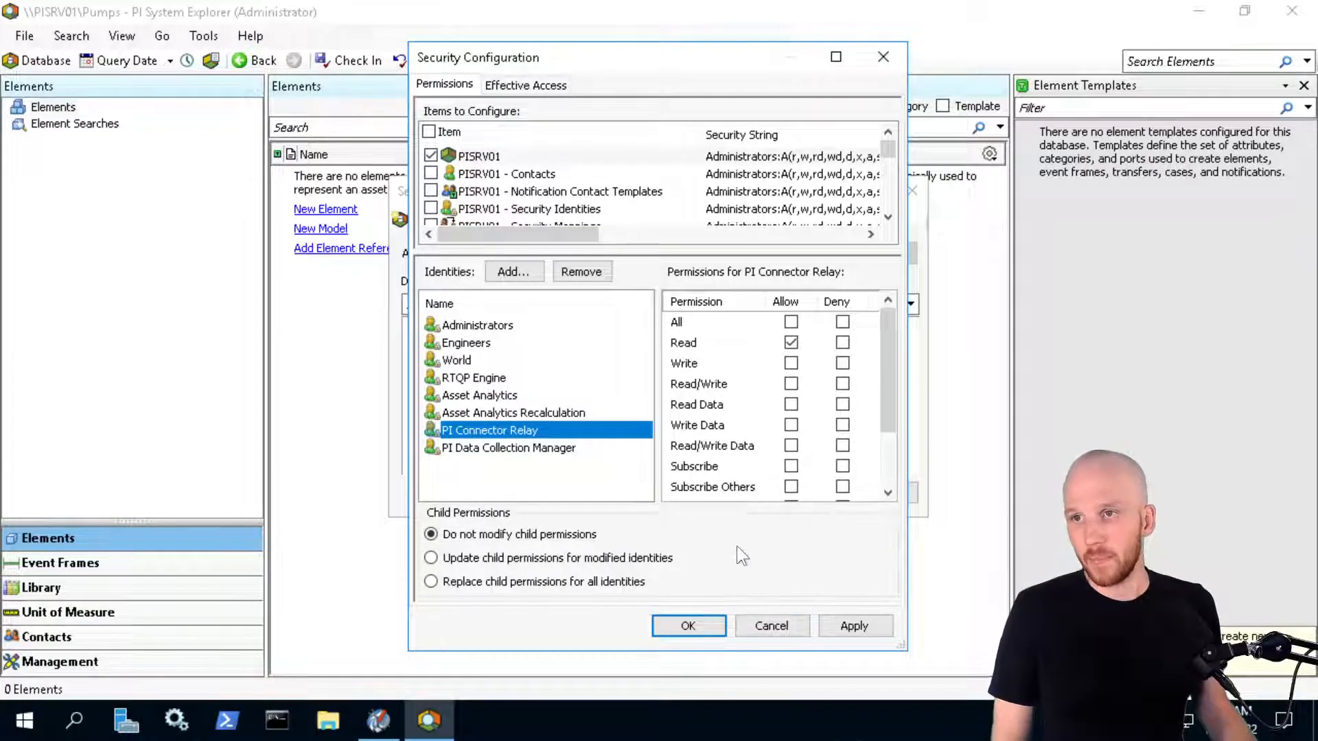
left_click(686, 626)
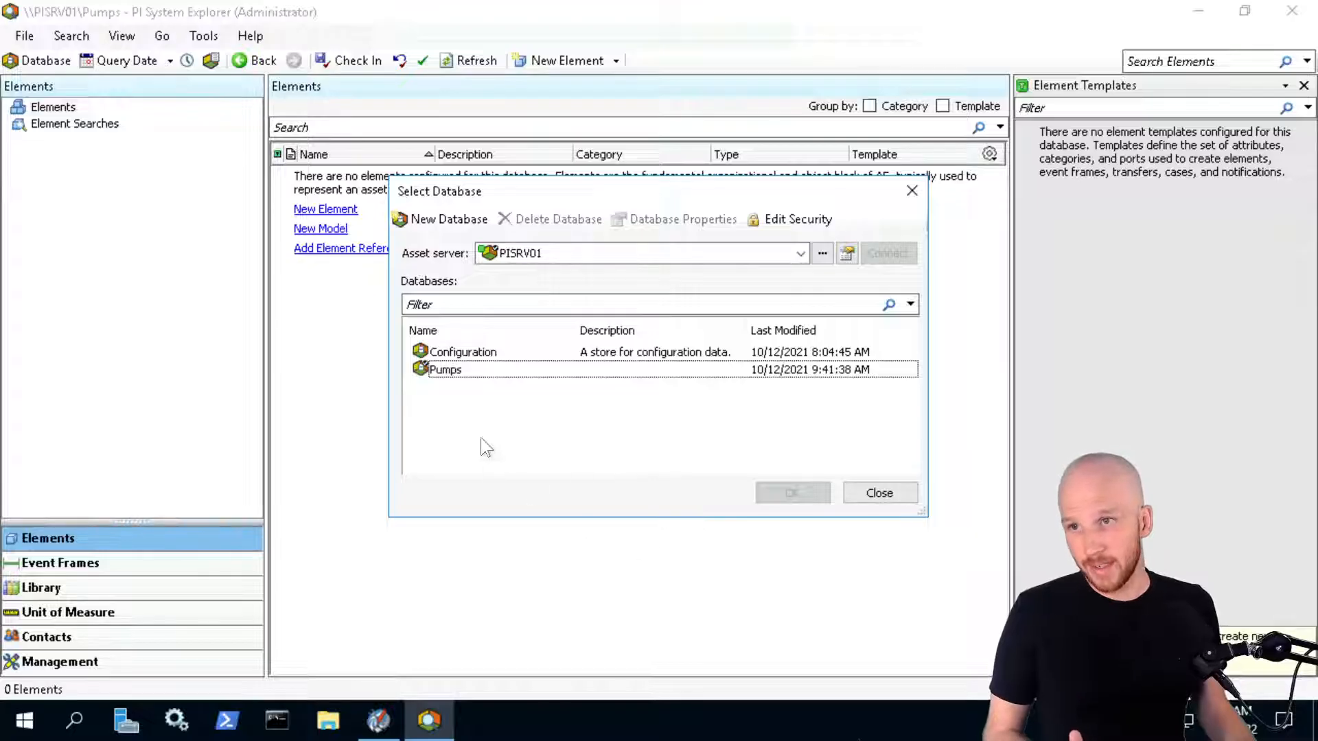
Add PI Connector Relay and PI Data Collection Manager to the Pumps database security
left_click(442, 371)
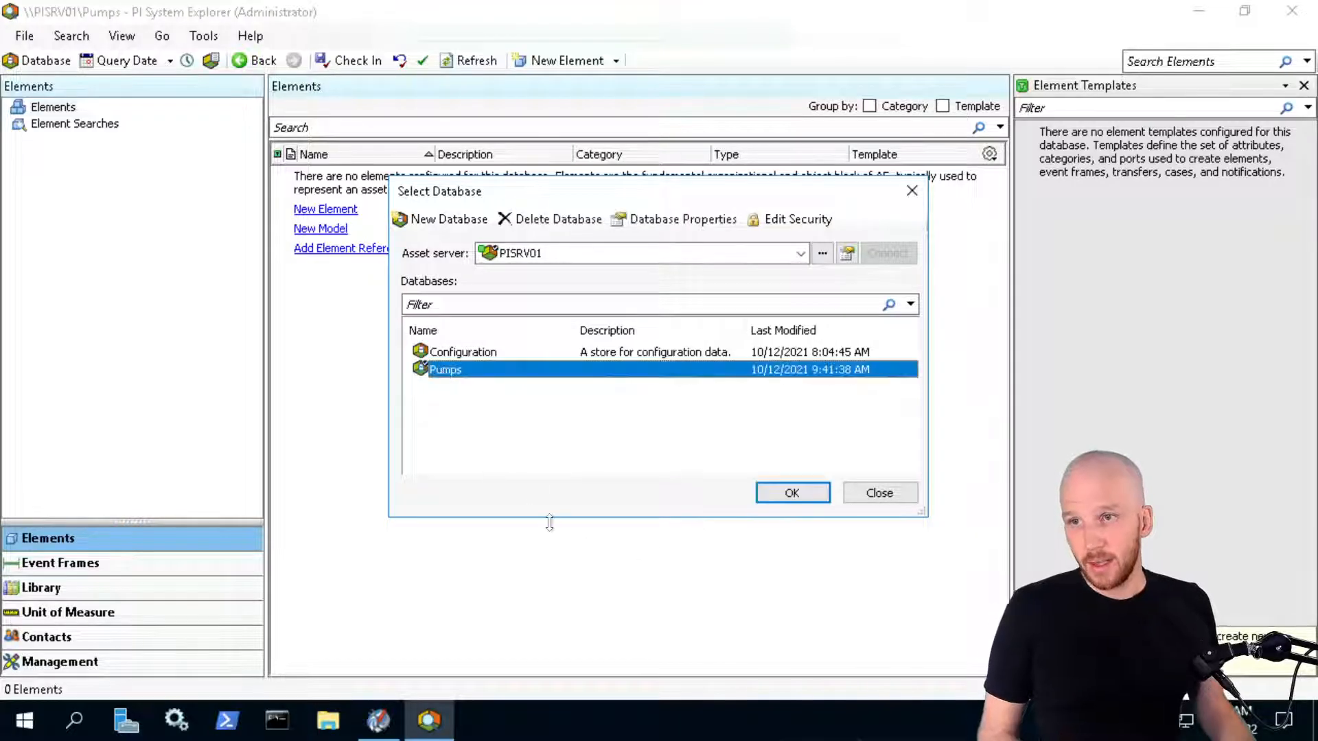
right_click(456, 370)
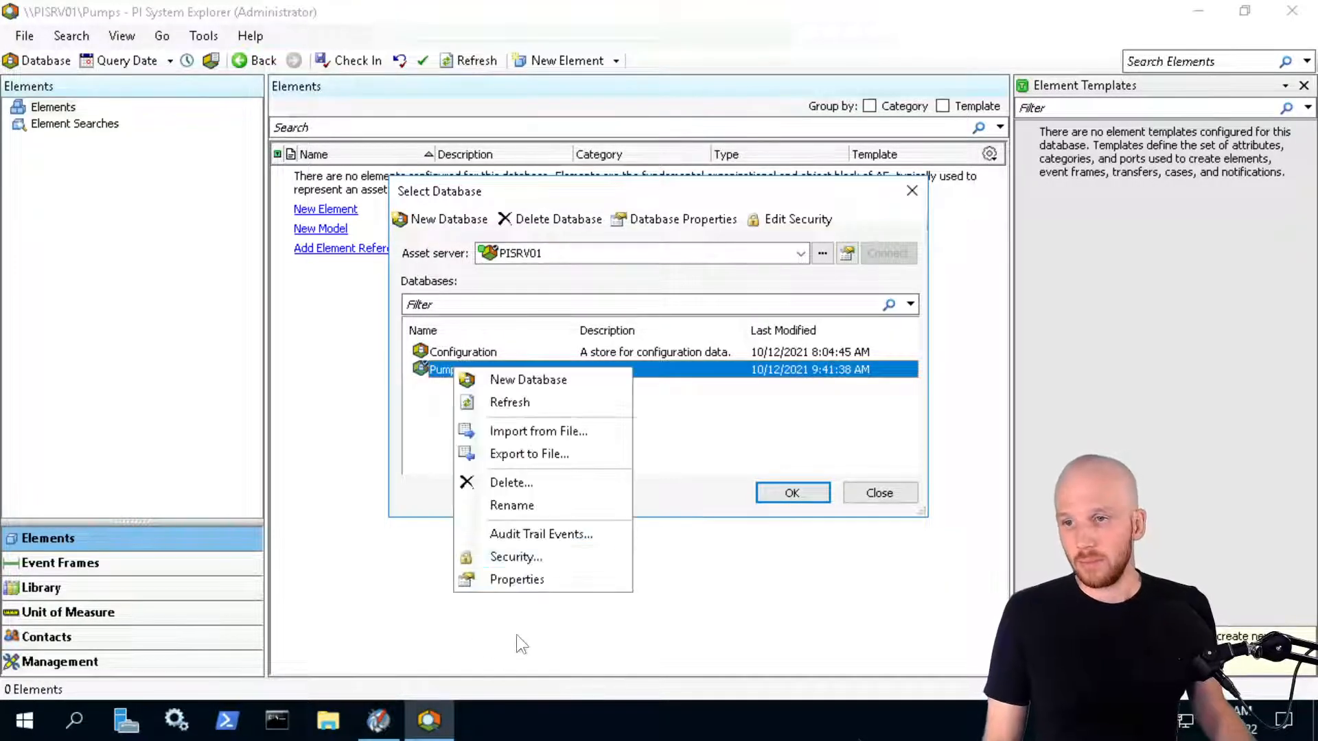
left_click(545, 556)
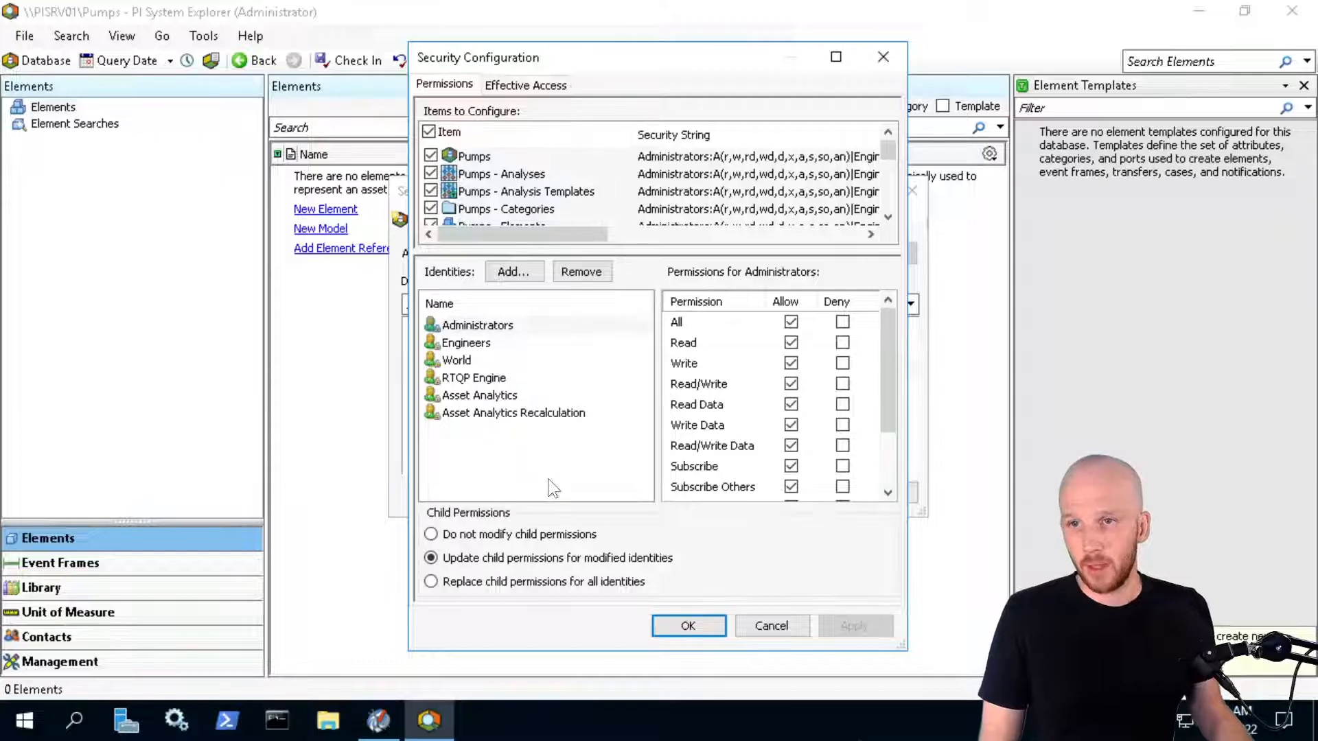
left_click(517, 270)
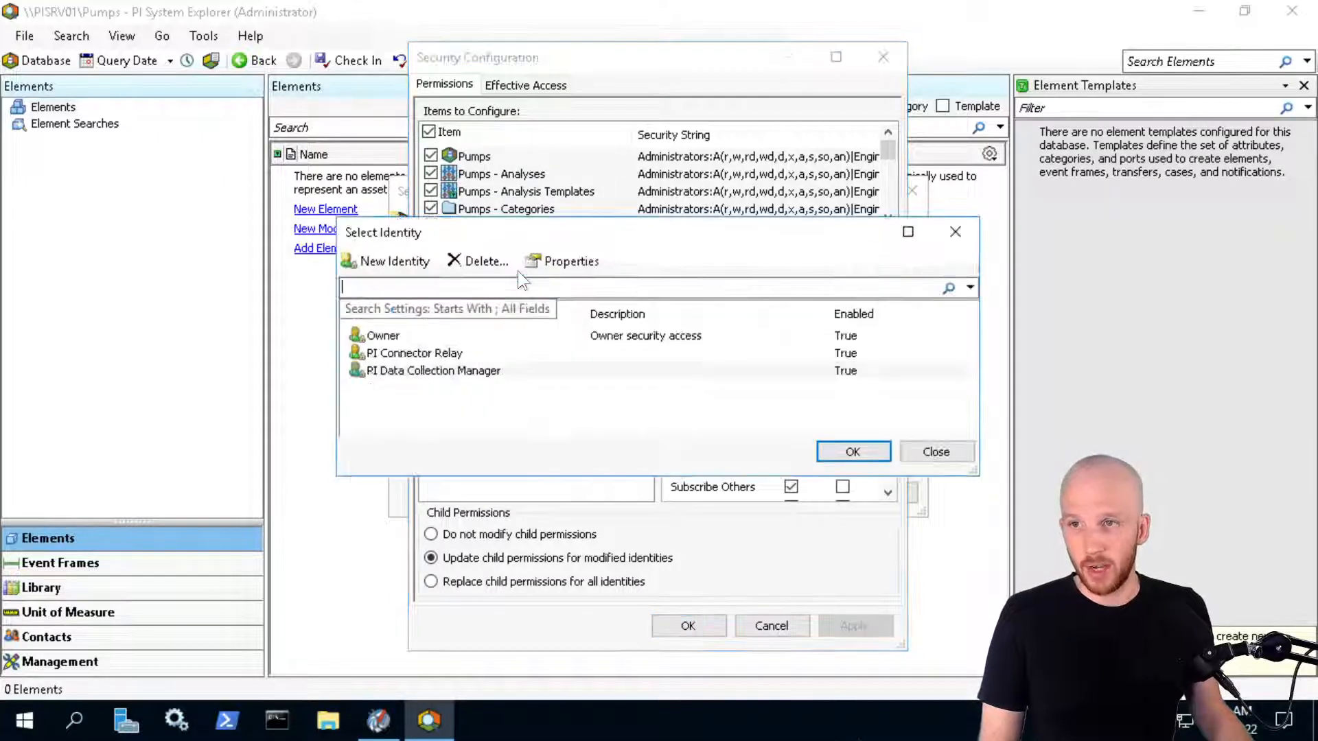
left_click(411, 353)
left_click(401, 370, "ctrl")
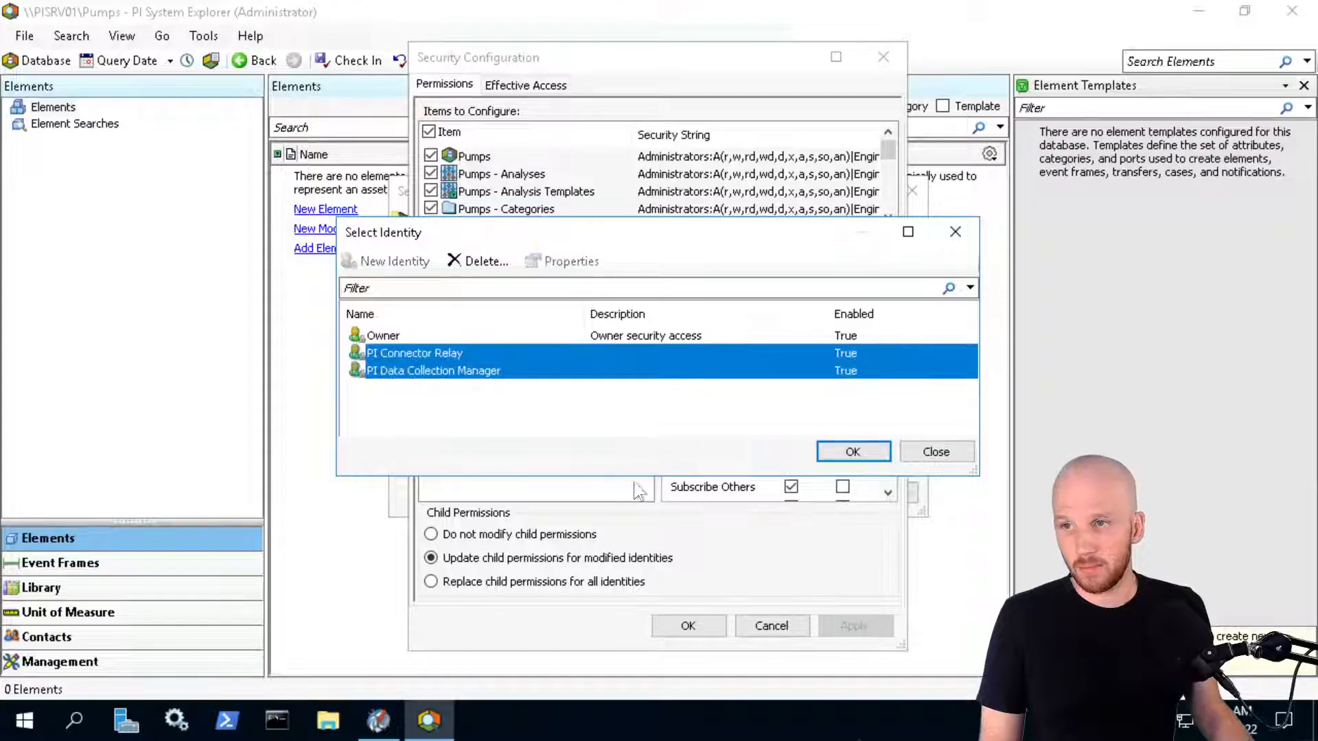
left_click(869, 452)
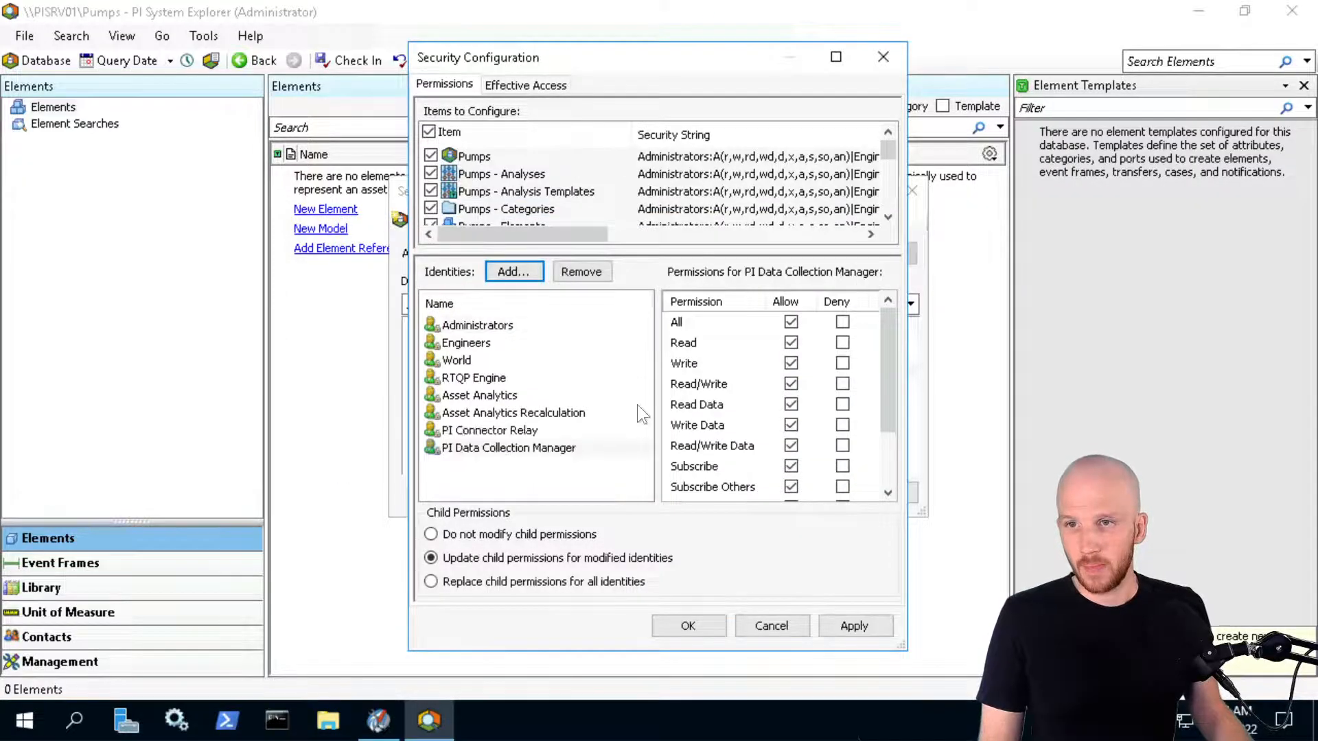
Give PI Connector Relay read/write and read/write data; PI Data Collection Manager only Read and Read Data
left_click(501, 431)
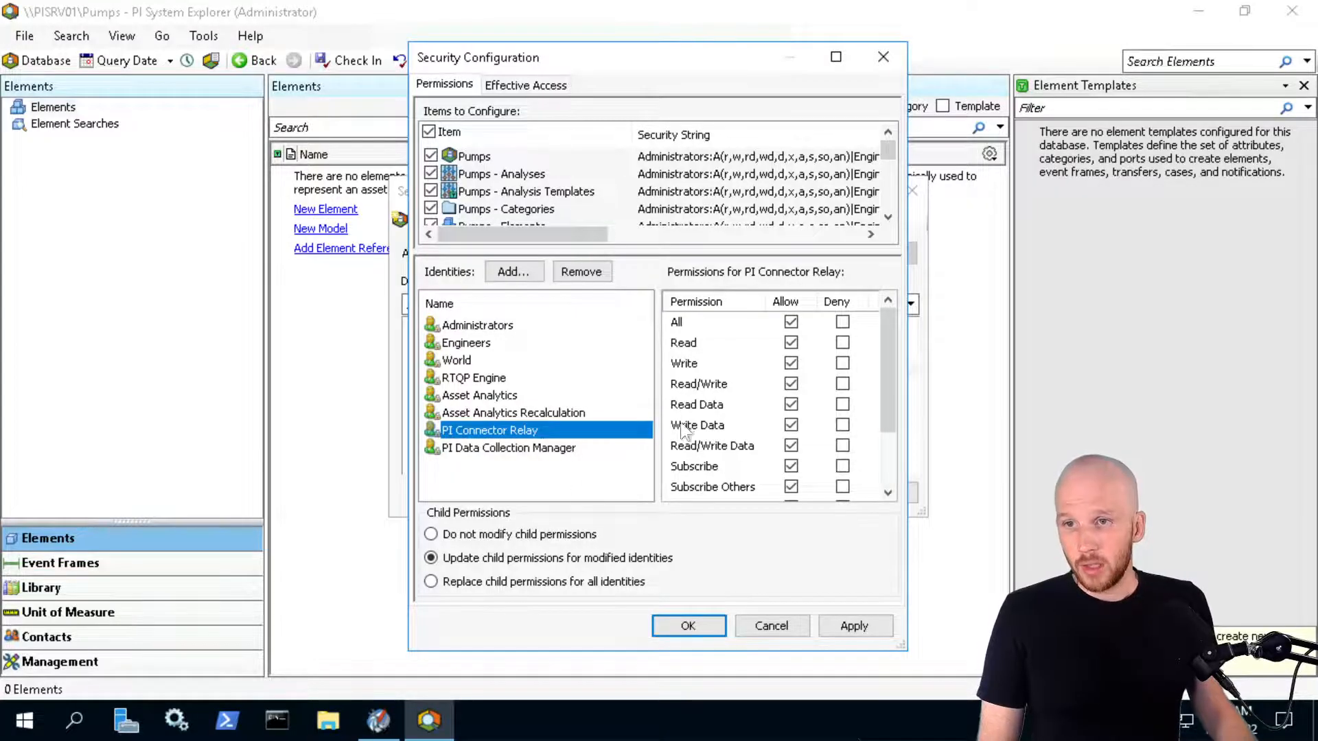
left_click(790, 322)
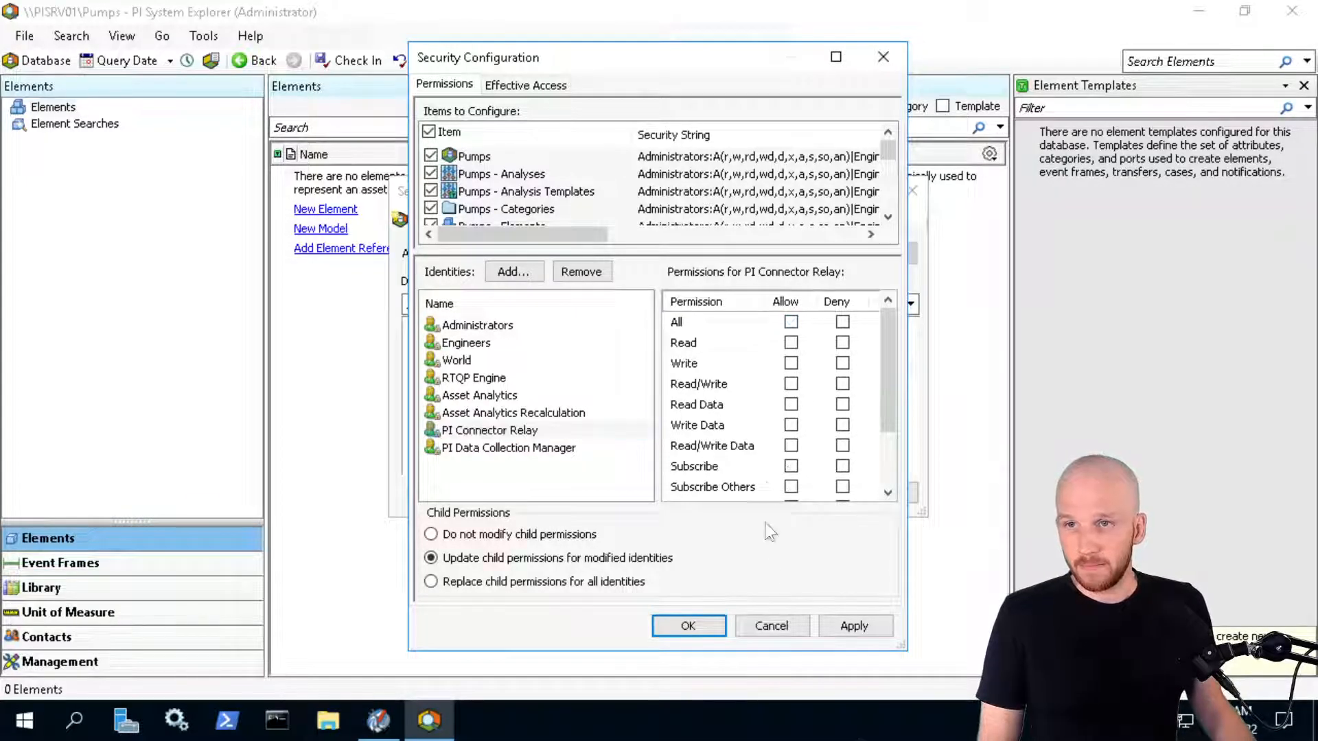
left_click(790, 384)
left_click(790, 445)
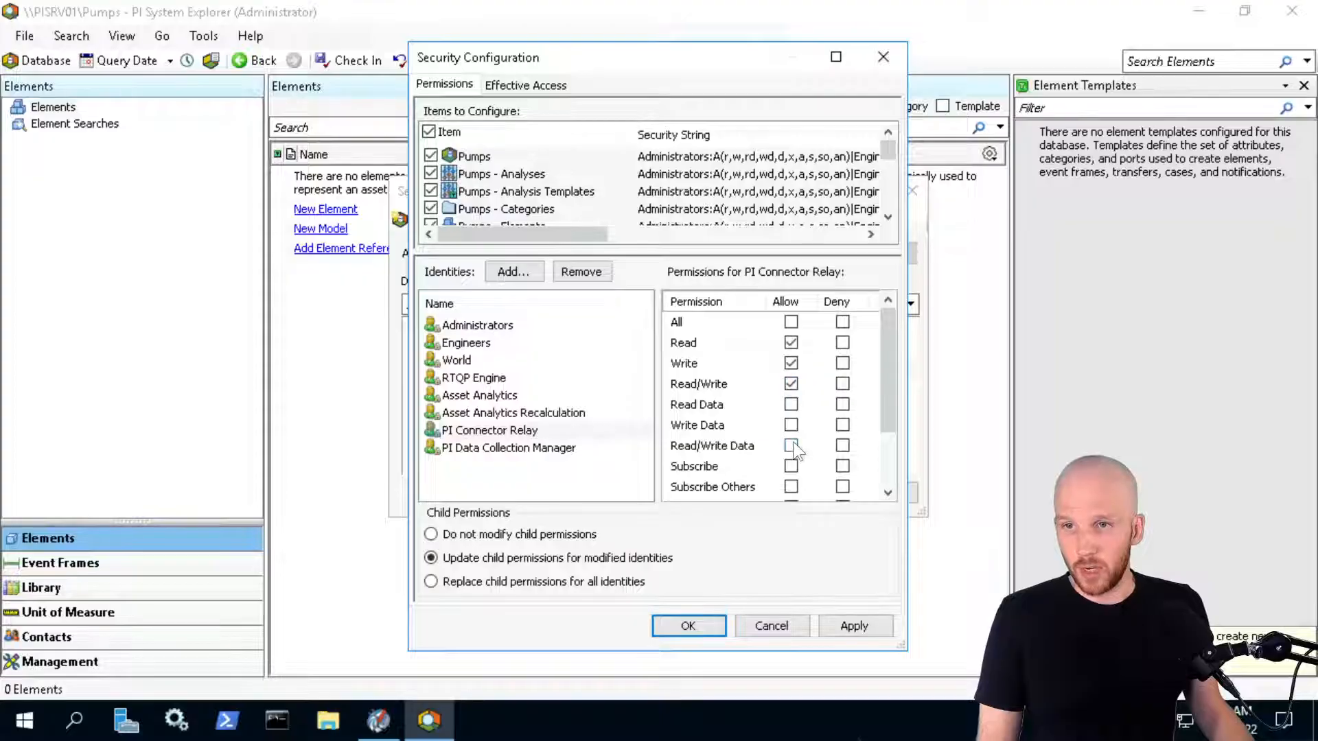
left_click(497, 447)
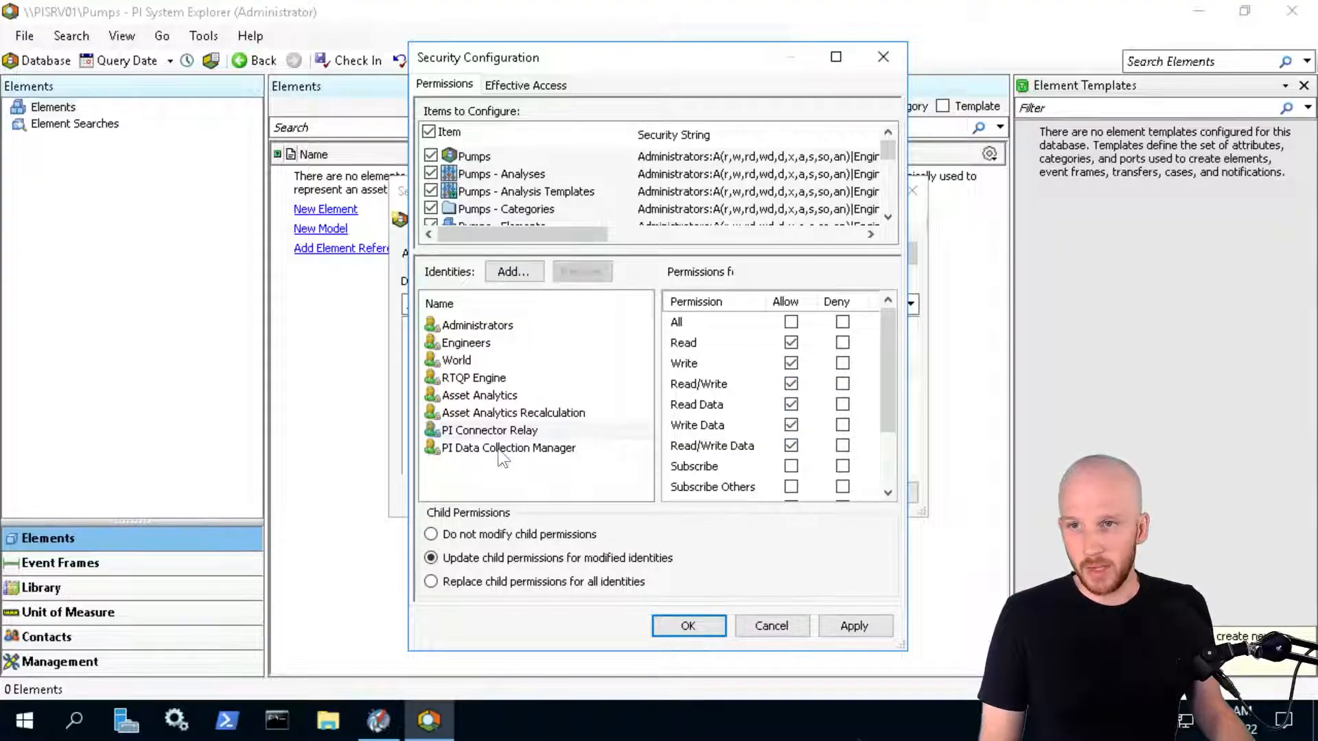
left_click(790, 321)
left_click(791, 342)
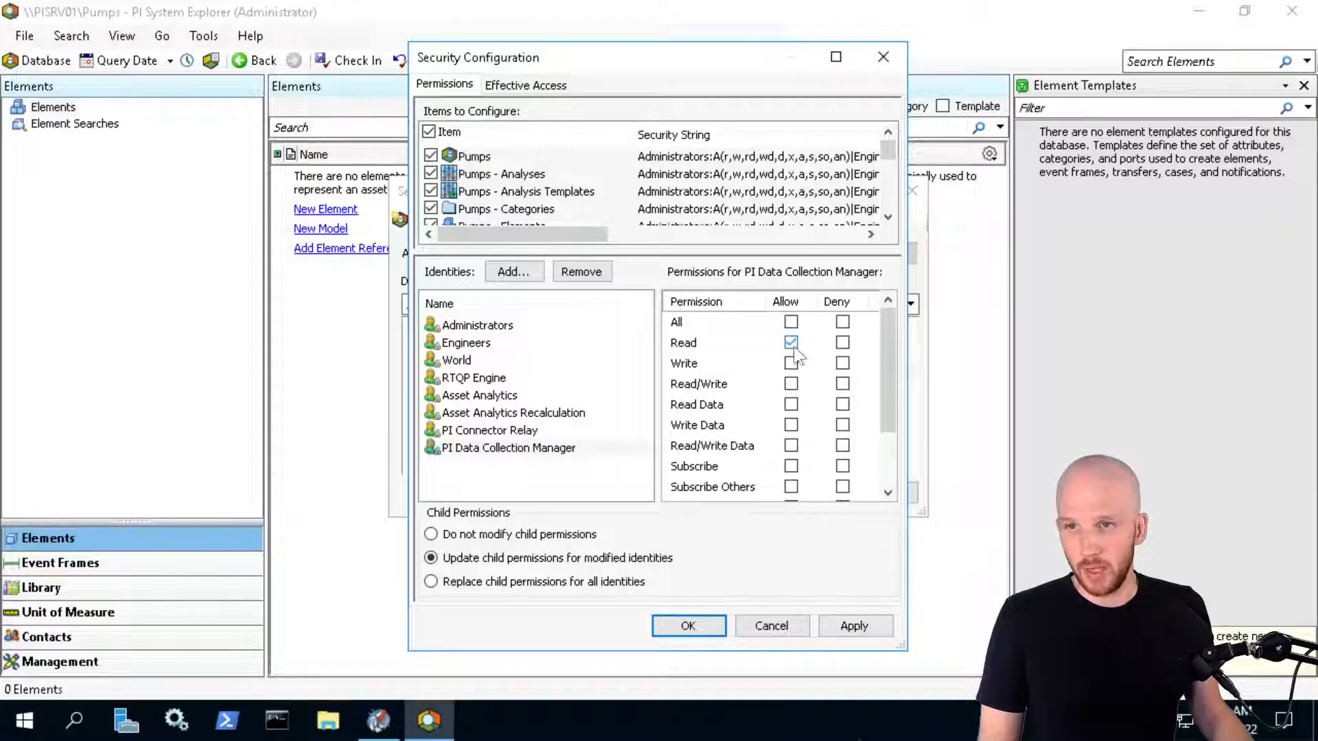
left_click(792, 403)
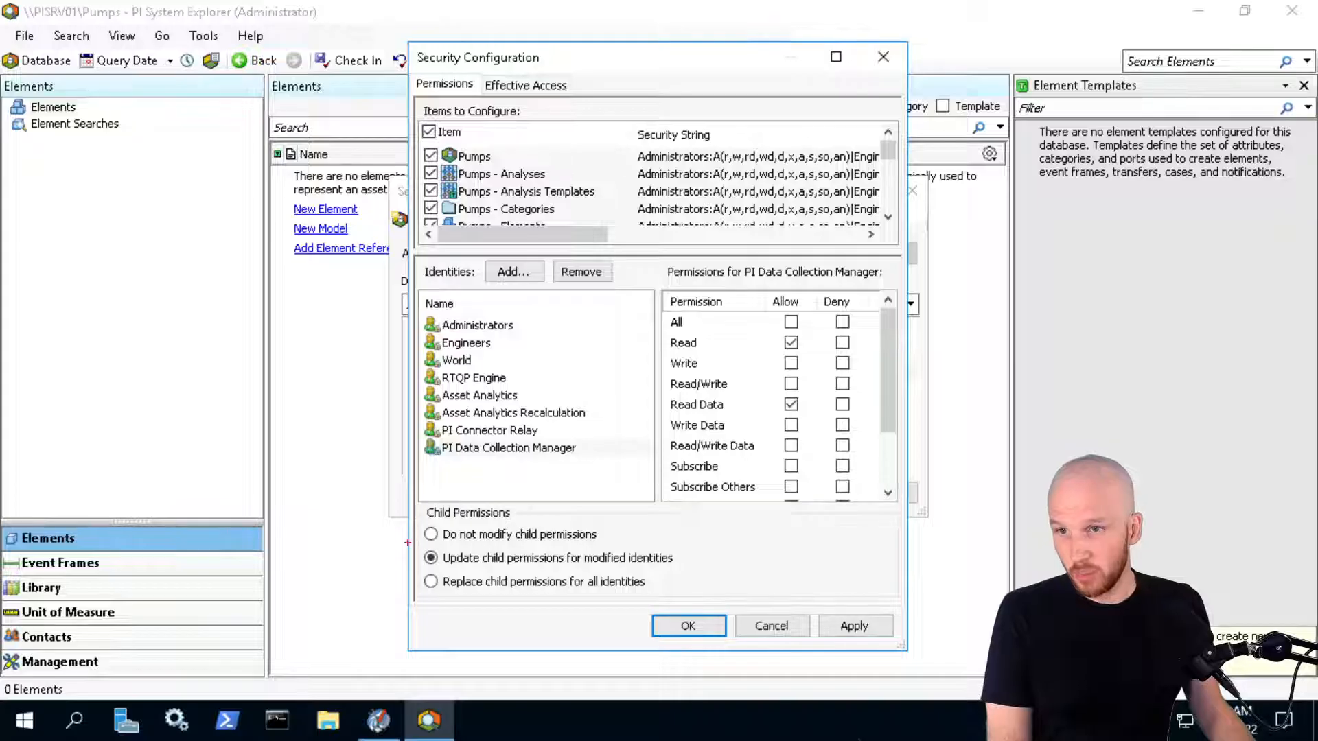
Save the Pumps security changes and close Select Database with Pumps kept open
mouse_move(803, 581)
left_mouse_down()
mouse_move(720, 573)
mouse_move(807, 443)
left_mouse_up()
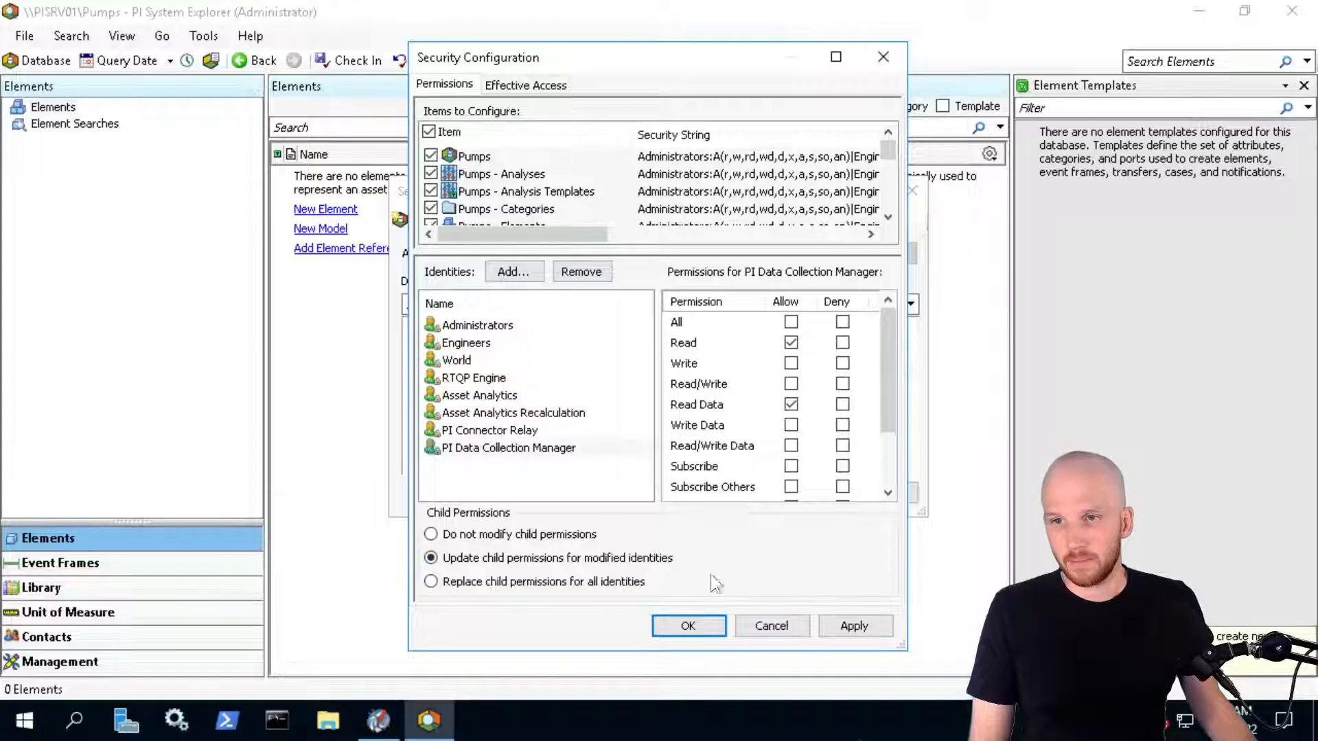
left_click(675, 624)
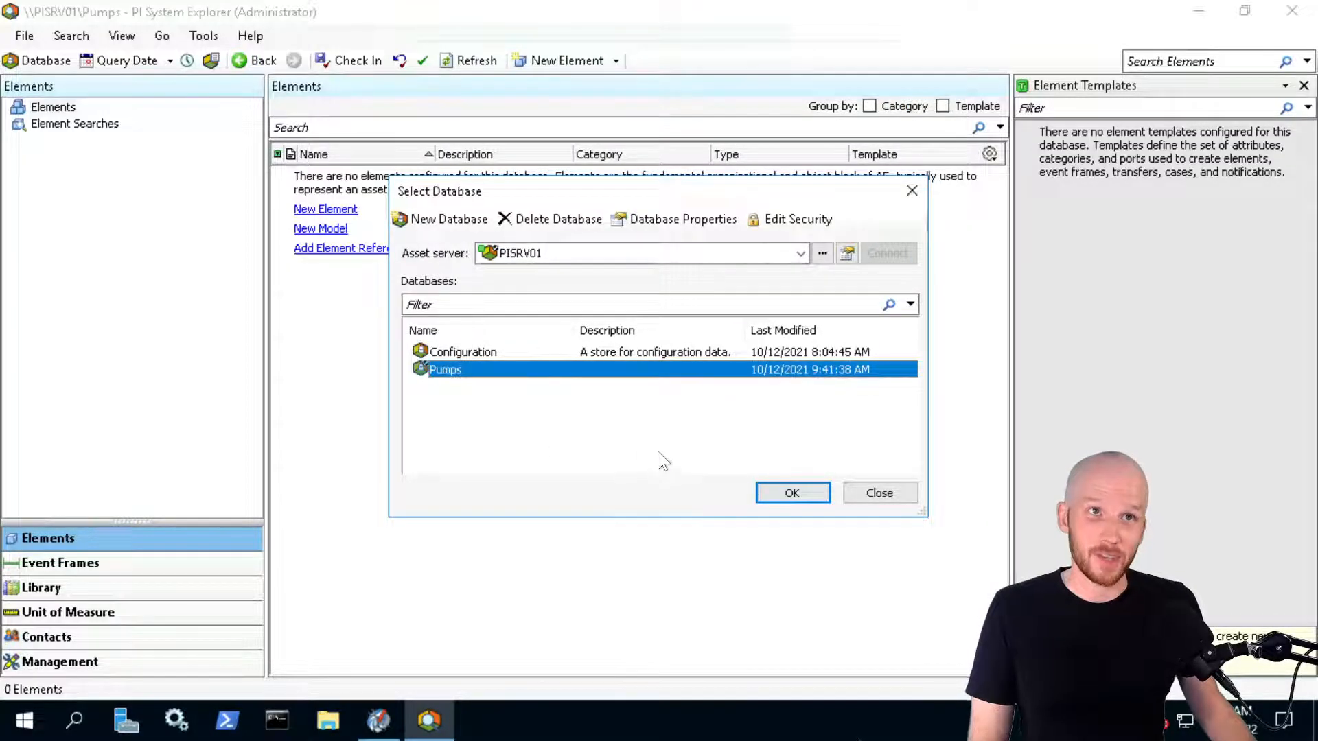
left_click(791, 494)
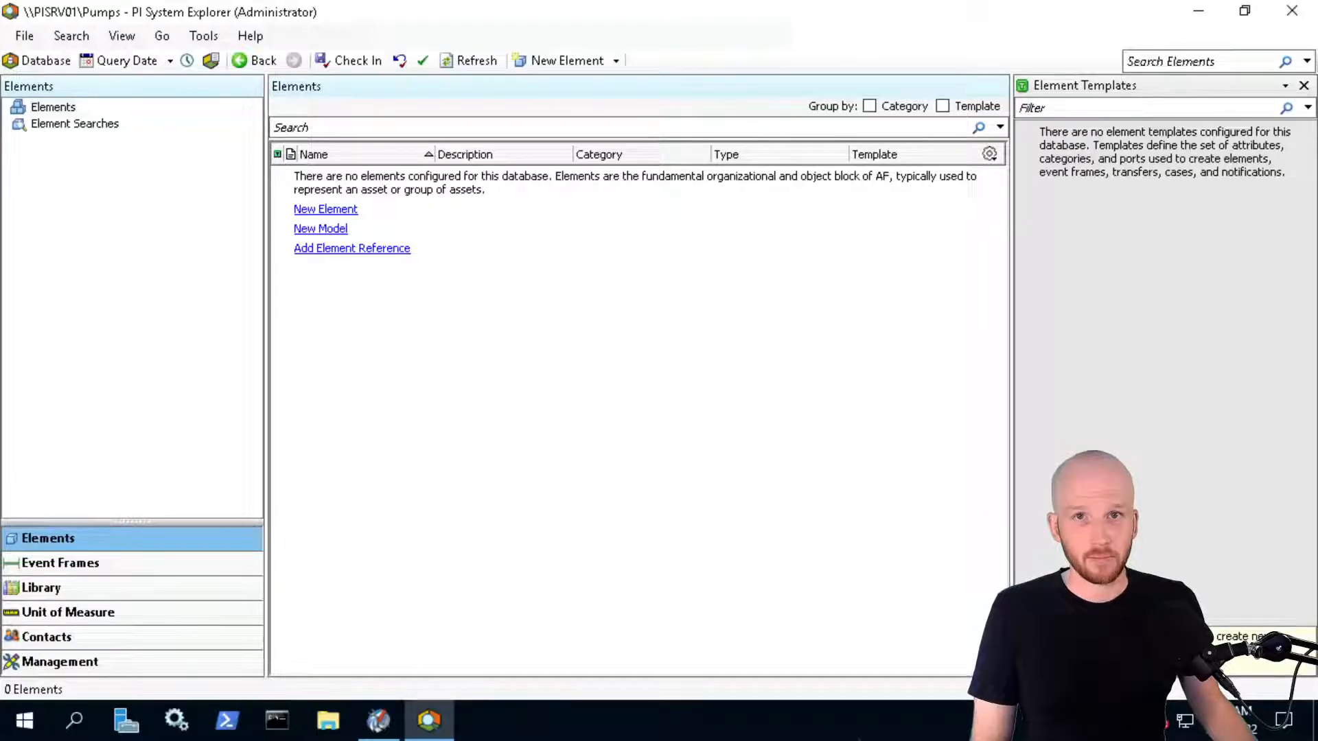
left_click(1198, 11)
Minimize the security window and erase the dash before Configure Security in OneNote
left_click(1197, 12)
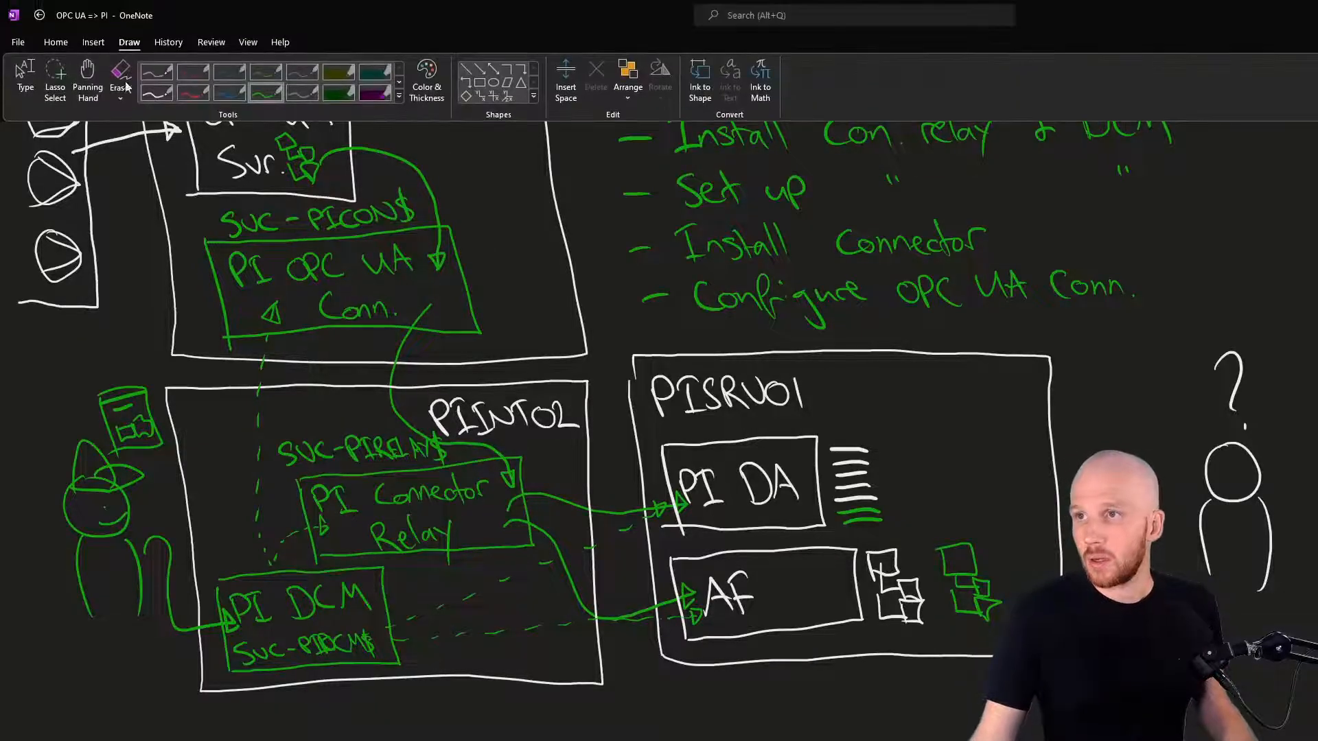
mouse_move(623, 58)
left_mouse_down()
mouse_move(630, 78)
mouse_move(654, 50)
left_mouse_up()
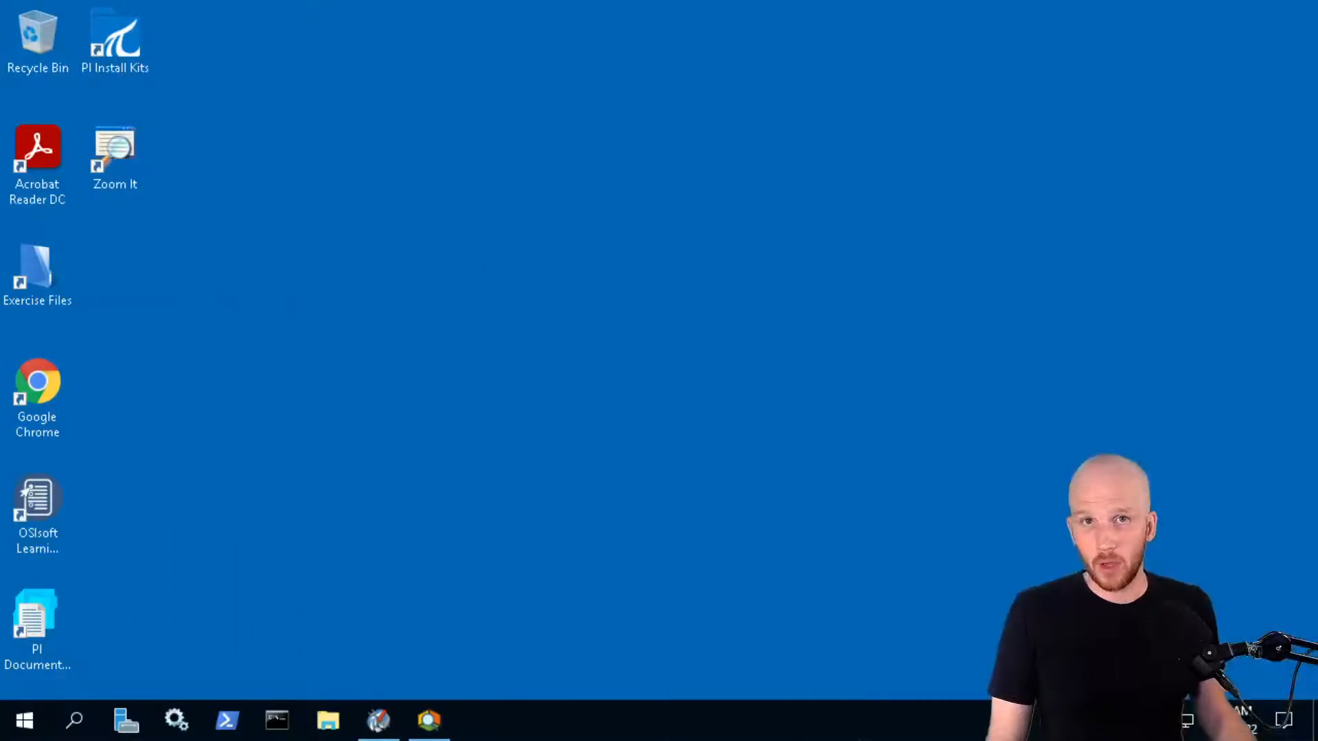
On PIINT02, run PI-Connector-Relay_2.6.11.0_.exe from PI Install Kits as administrator
mouse_move(382, 5)
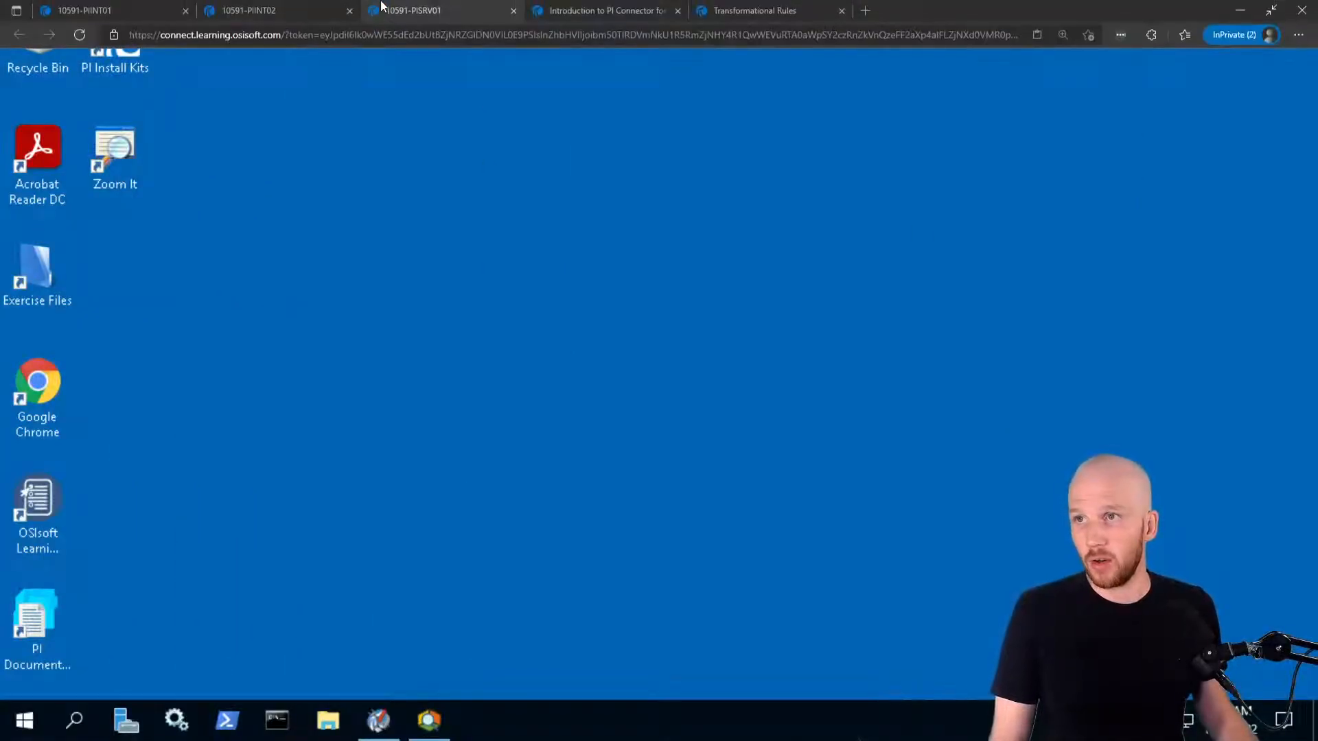
left_click(254, 12)
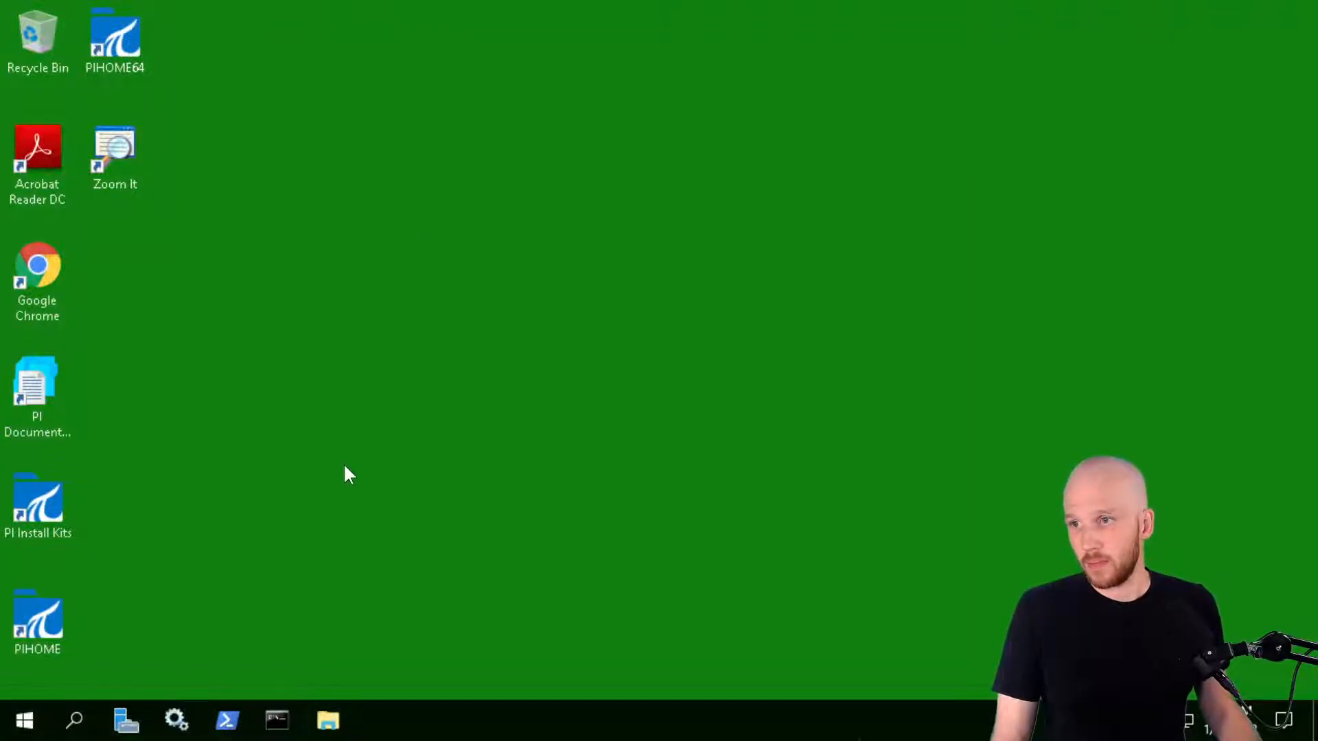
double_click(46, 493)
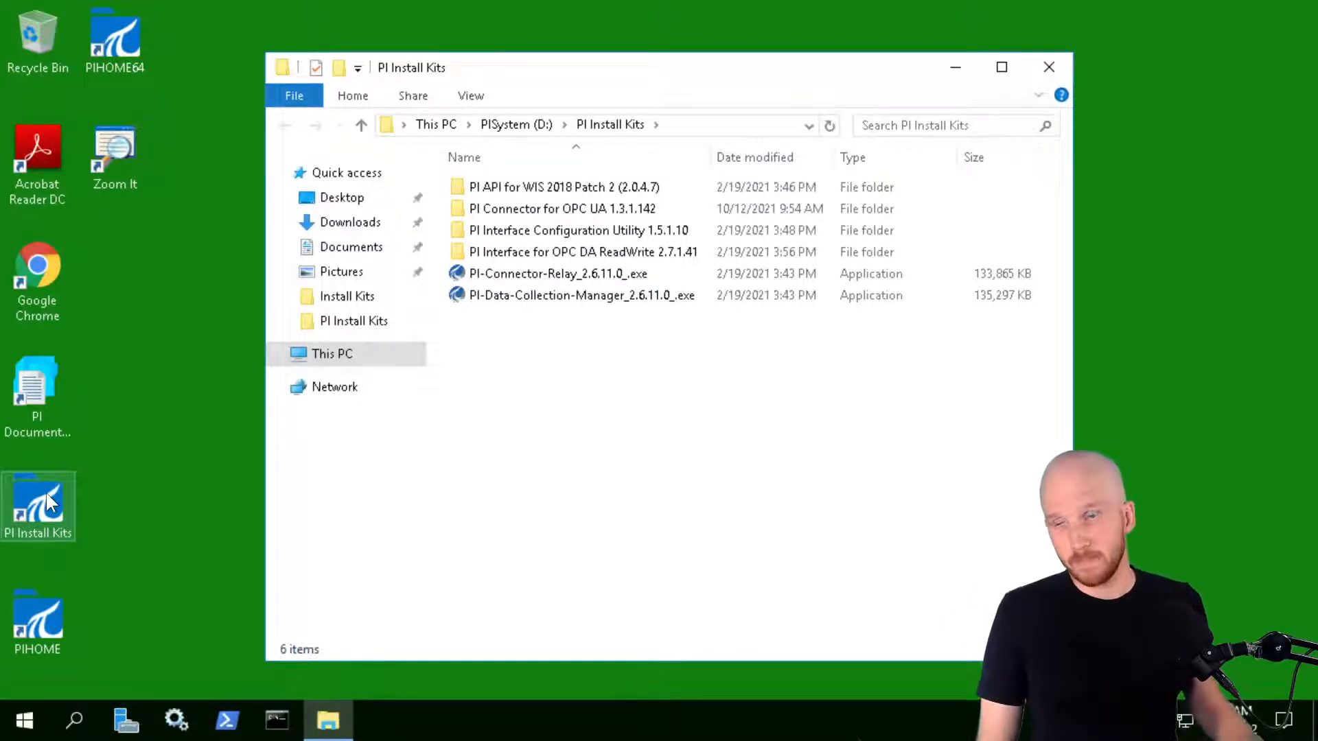
left_click(522, 275)
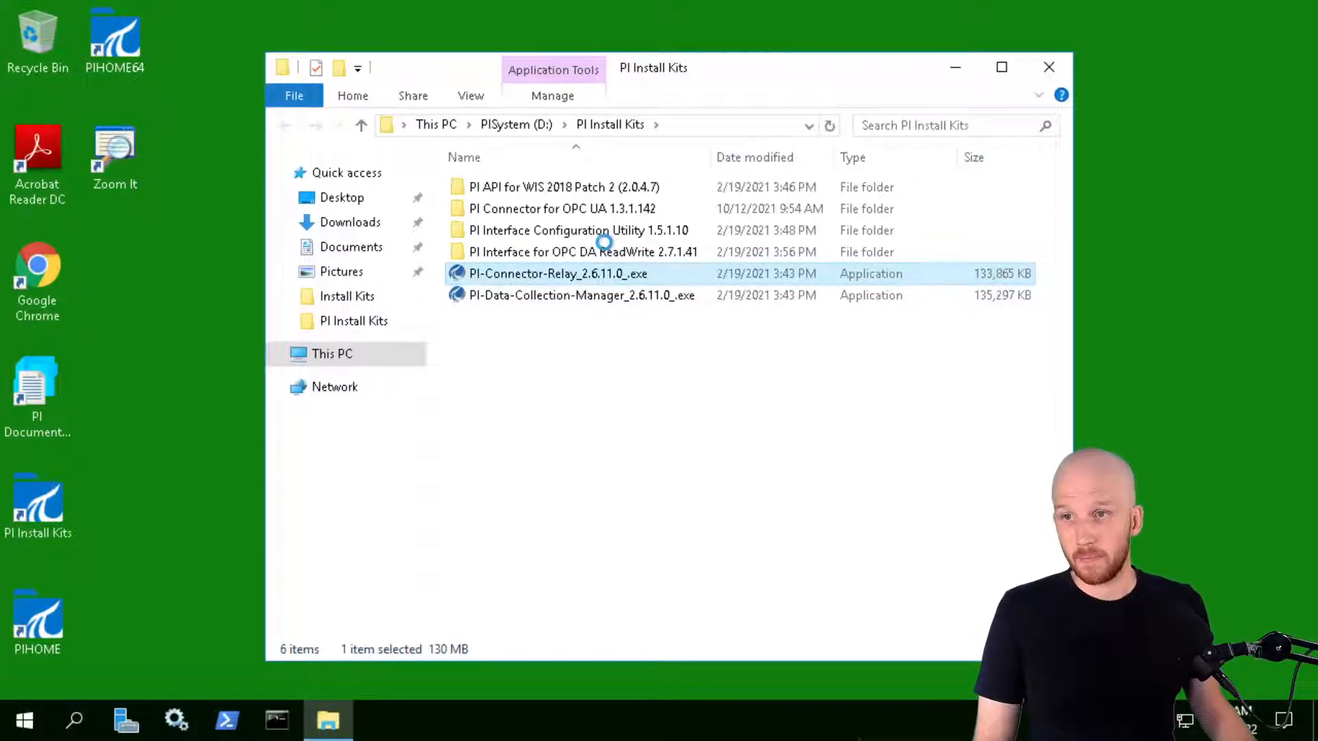
right_click(575, 276)
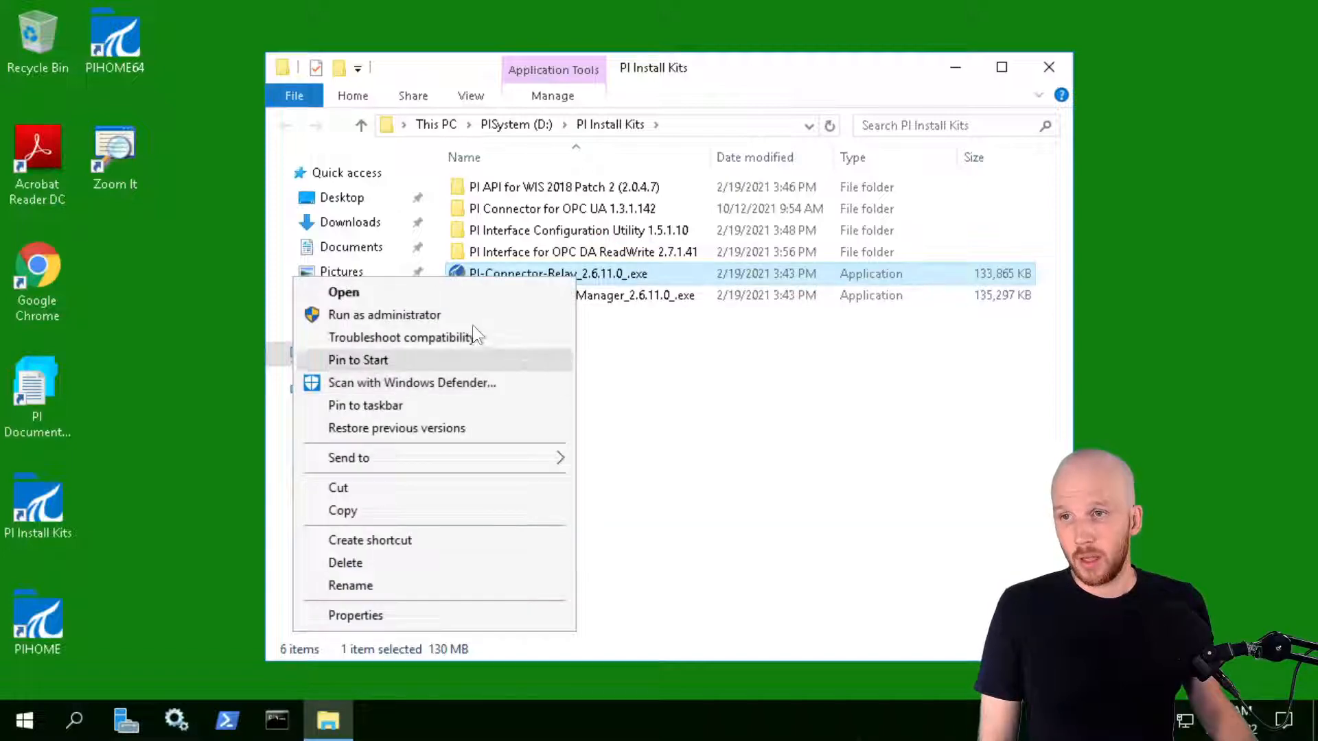
left_click(436, 316)
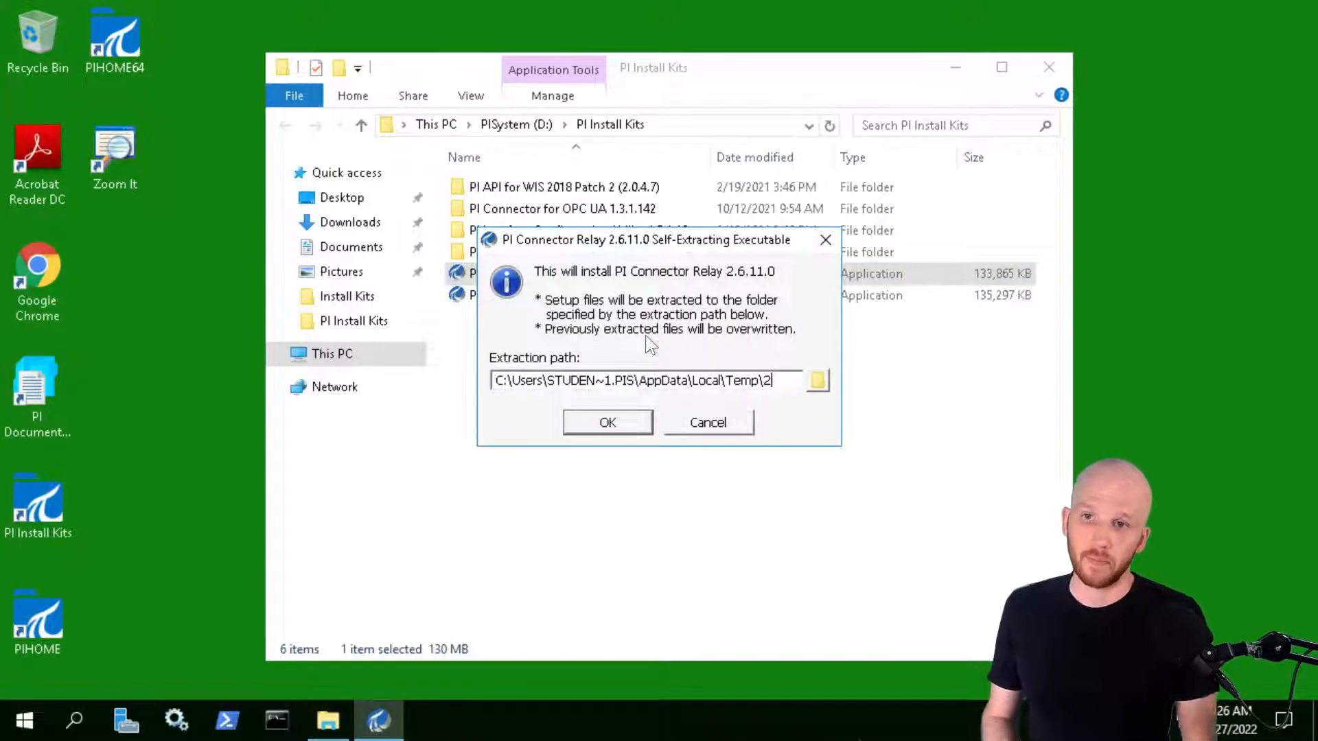
Accept the default extraction path and start installing PI Connector Relay with its prerequisites
left_click(596, 422)
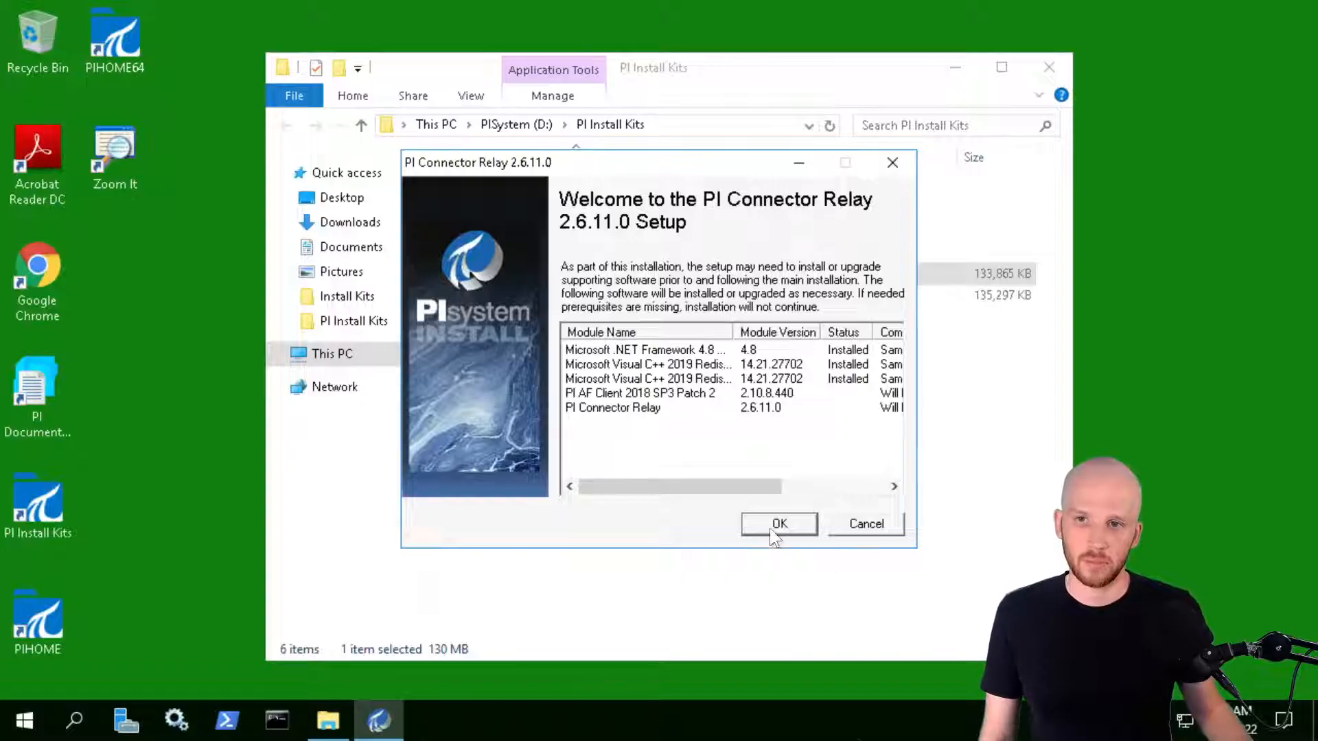
left_click(774, 529)
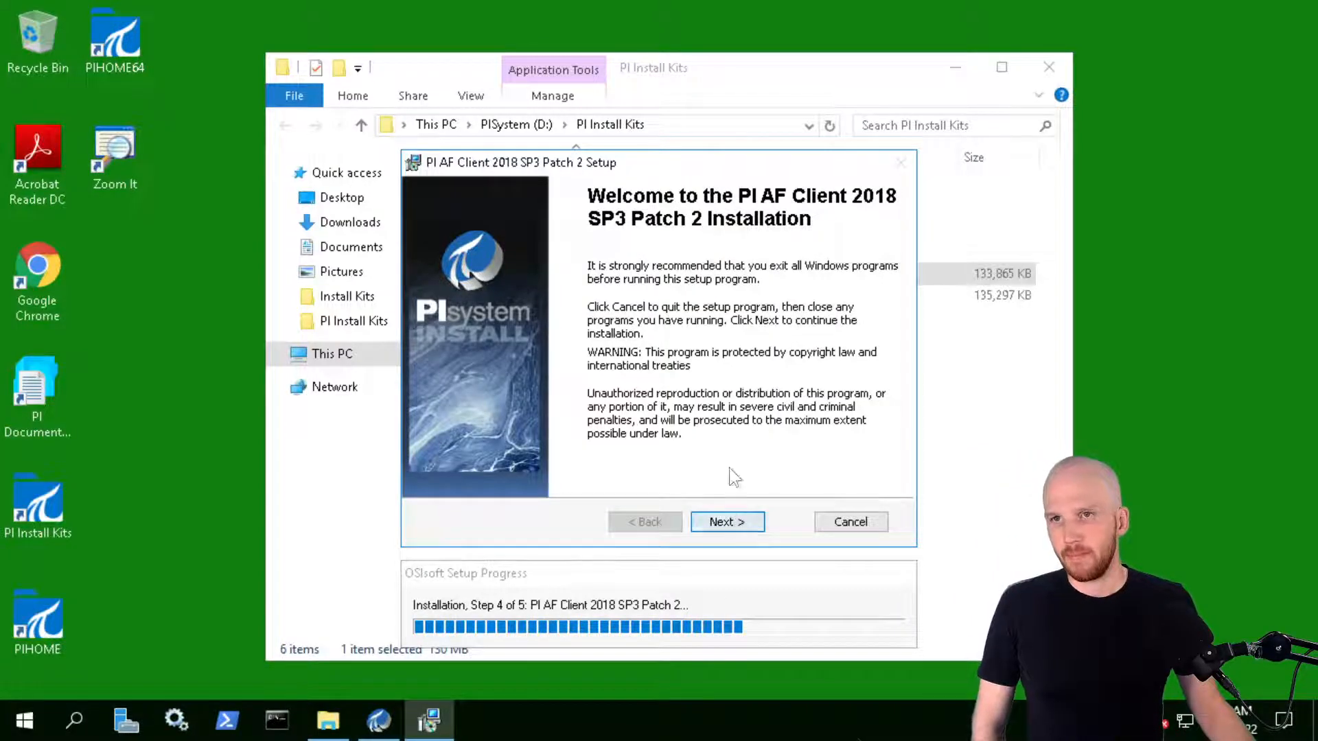
Install PI AF Client 2018 SP3 Patch 2 with PISRV01 as default server, declining the improvement program
left_click(734, 520)
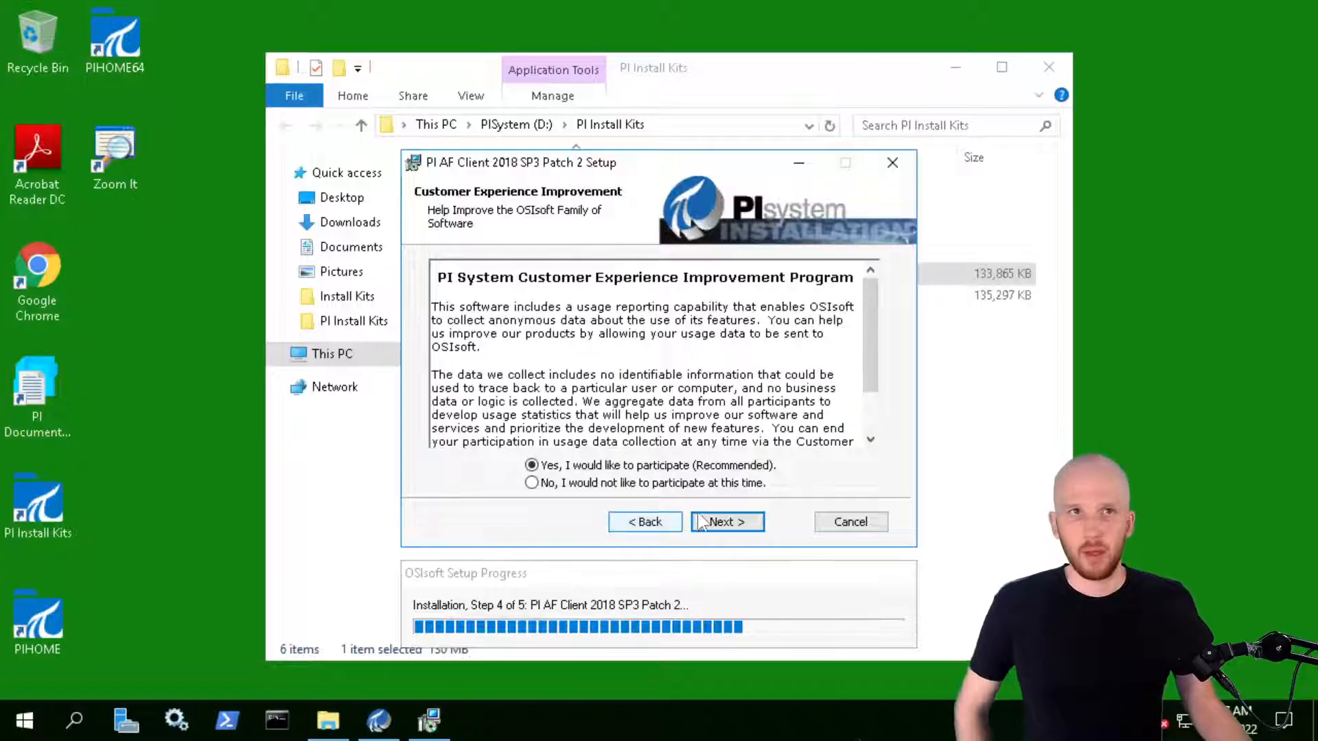
left_click(531, 483)
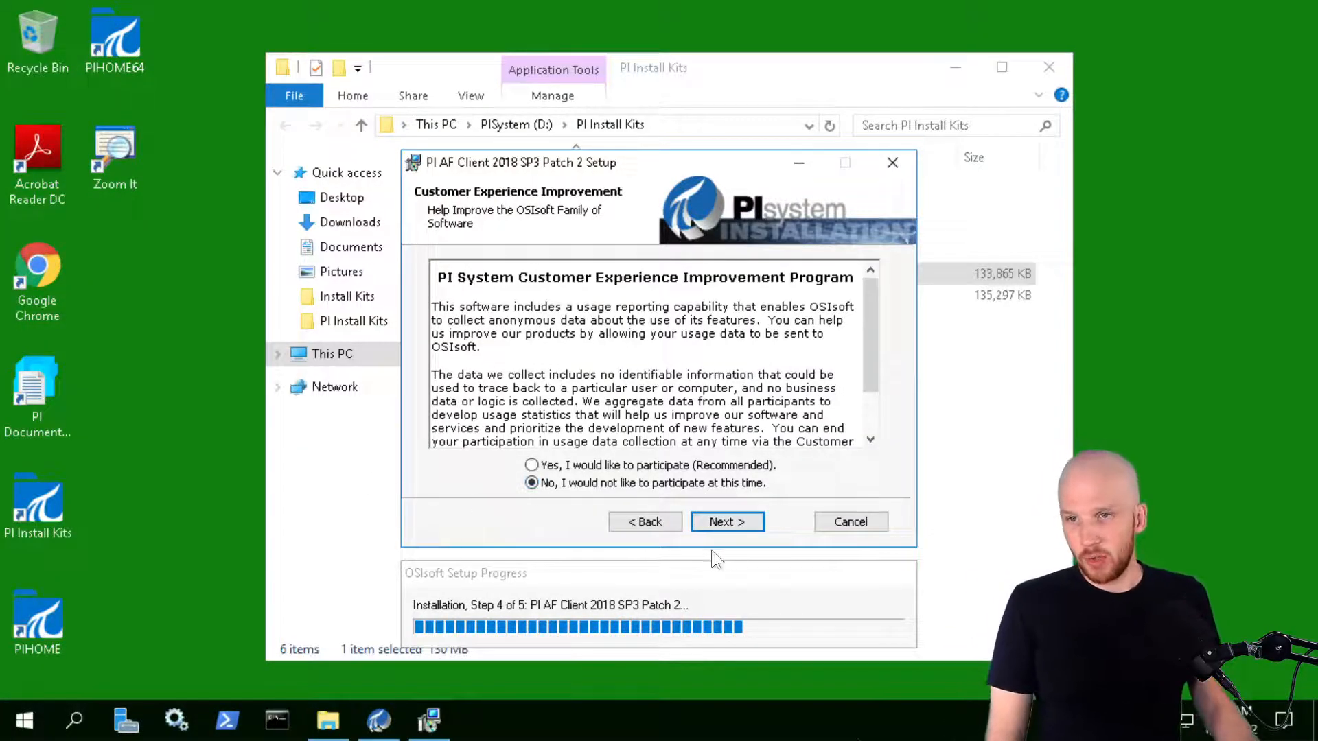
left_click(739, 521)
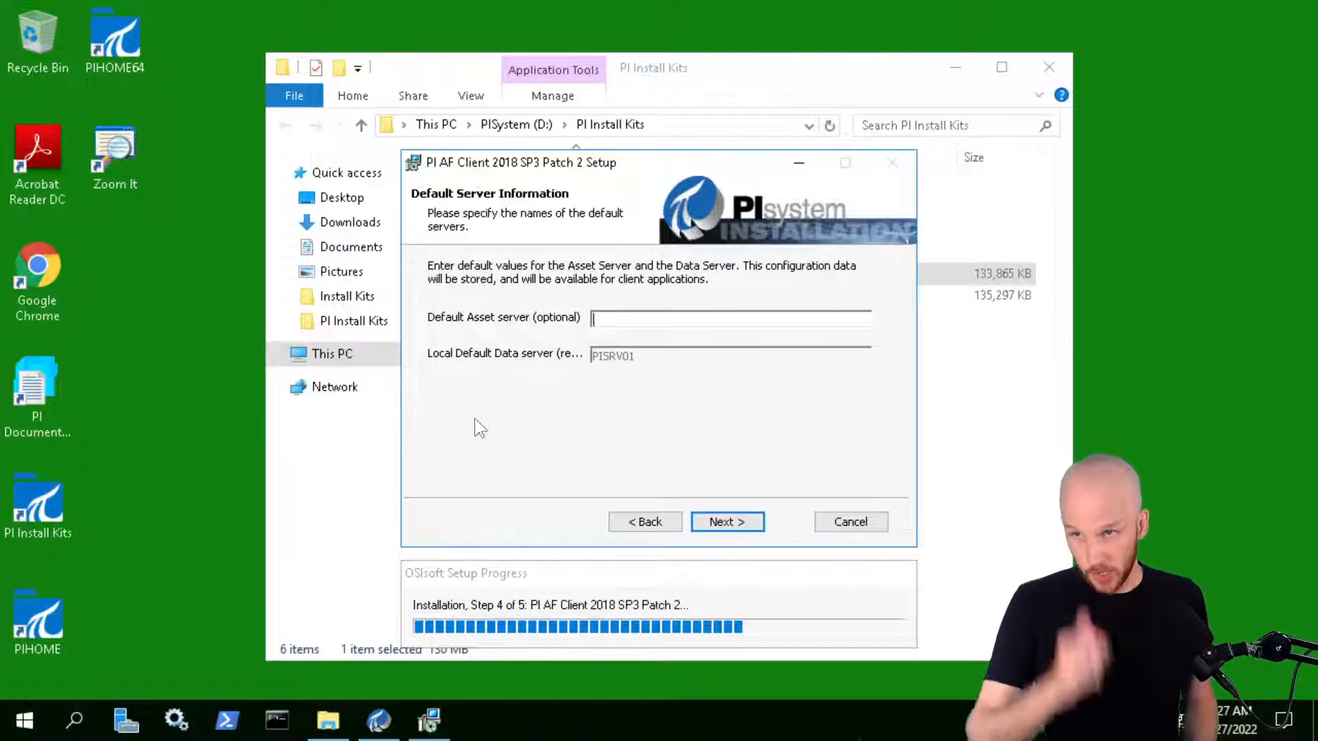
type("PISRV01")
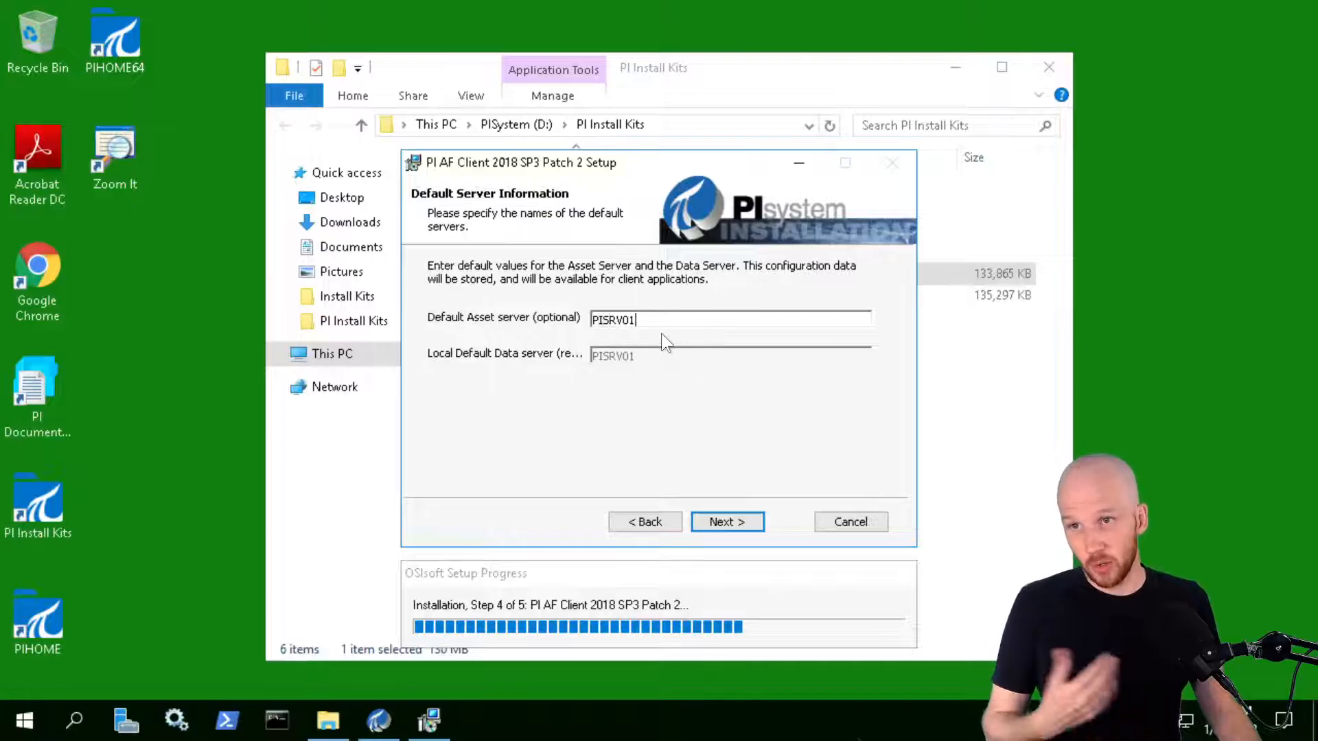
left_click(738, 520)
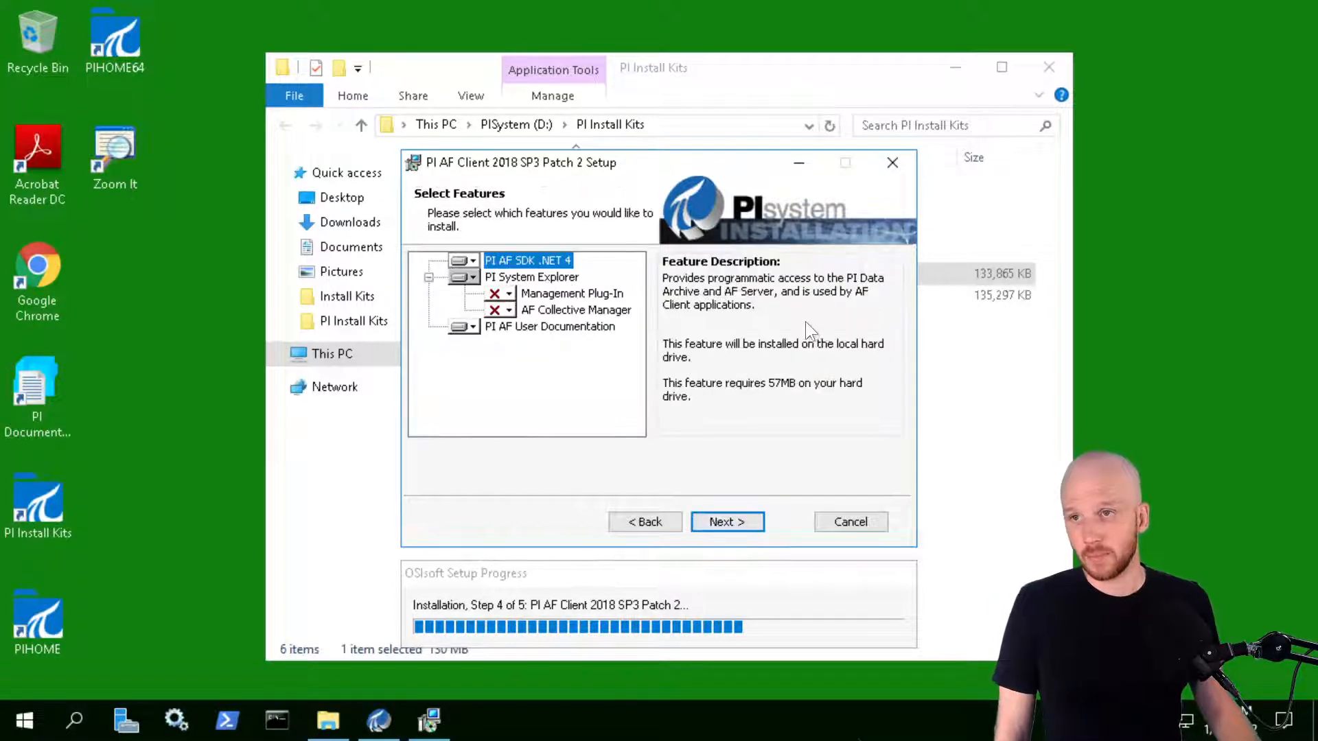
left_click(731, 522)
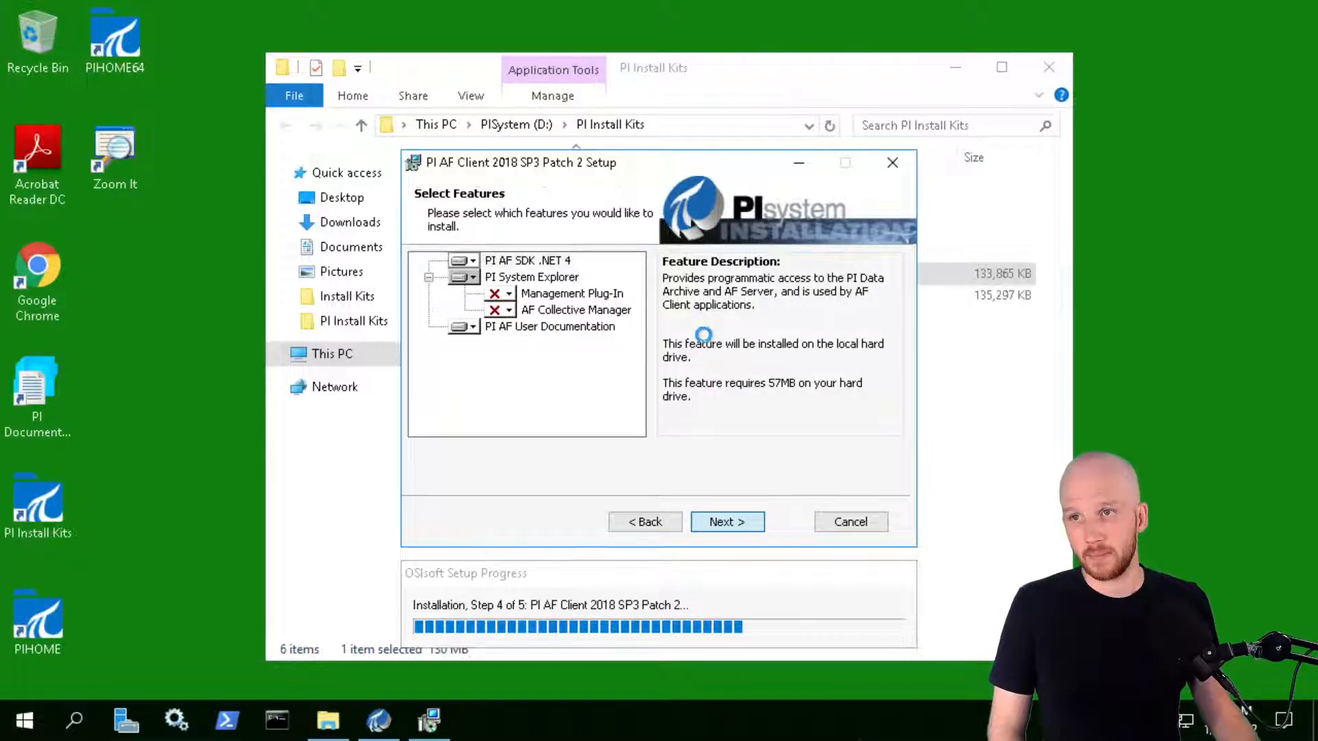
left_click(748, 533)
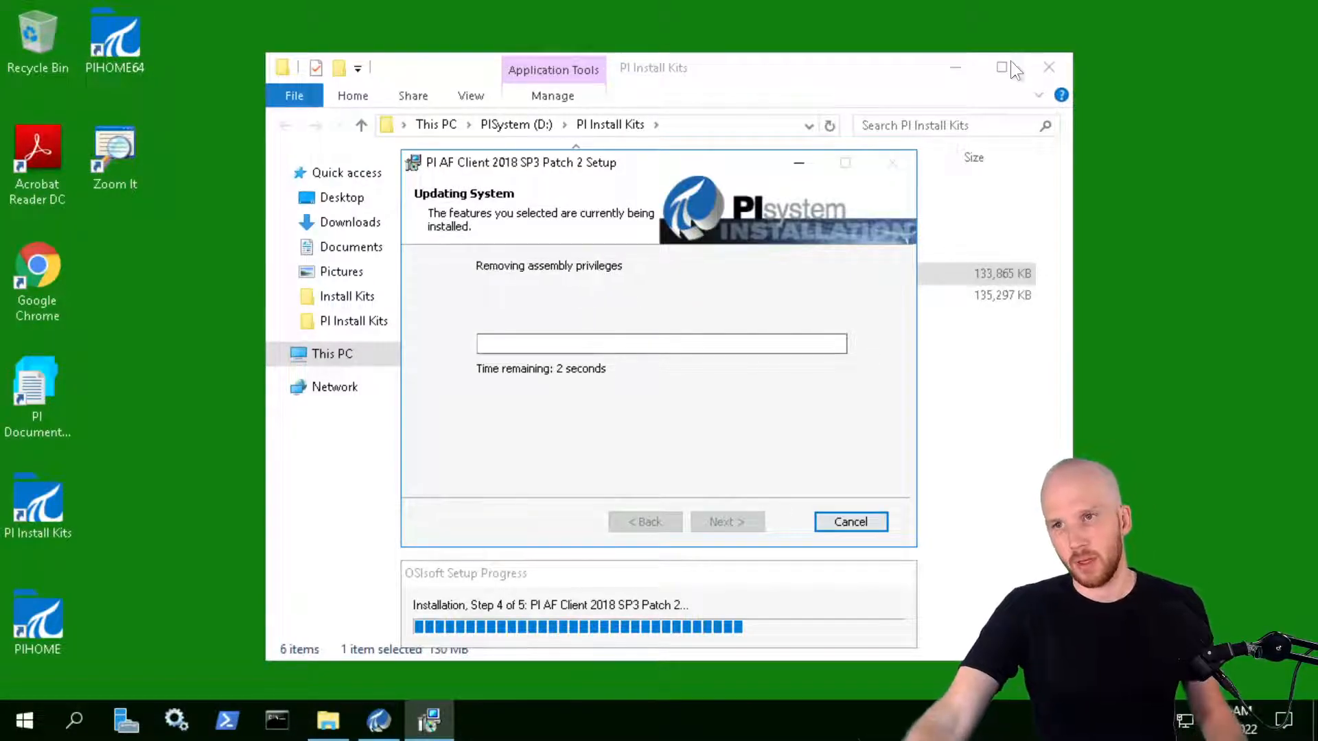
mouse_move(1021, 90)
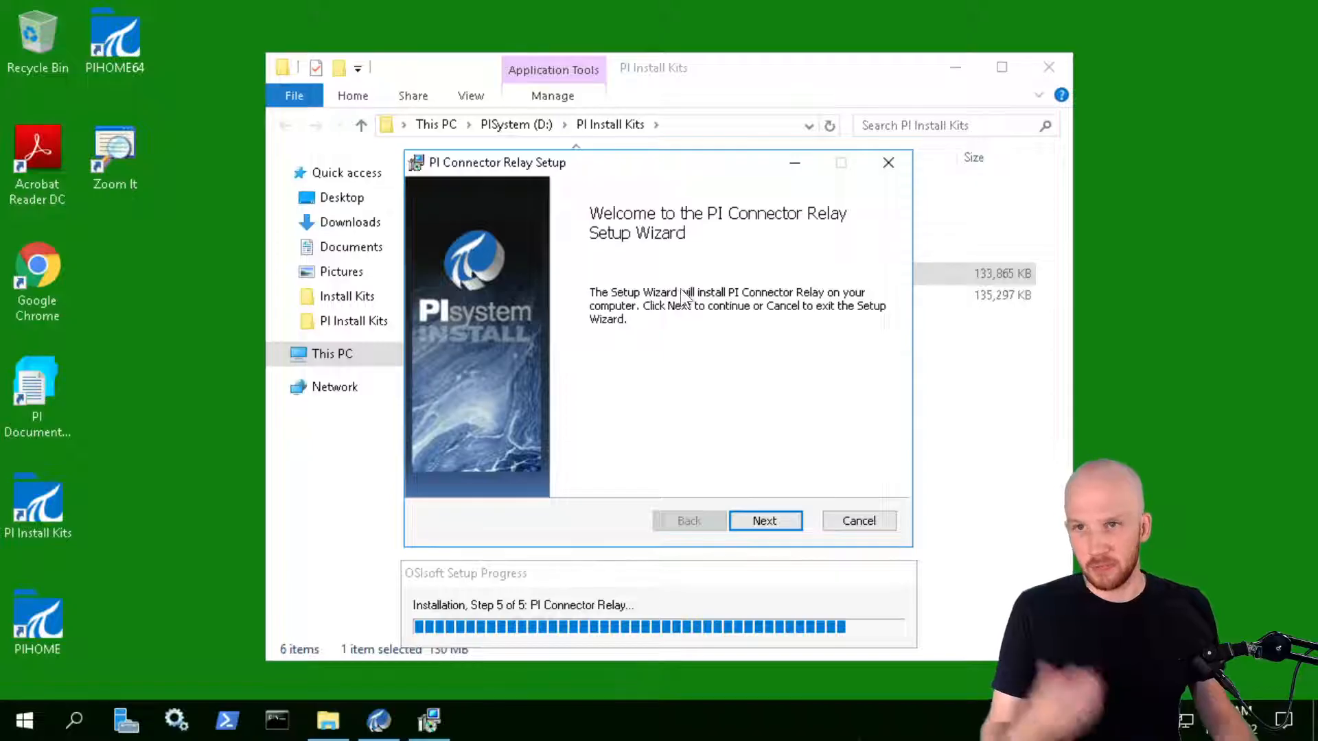
Keep relay administration port 5460 and confirm it is available
left_click(775, 516)
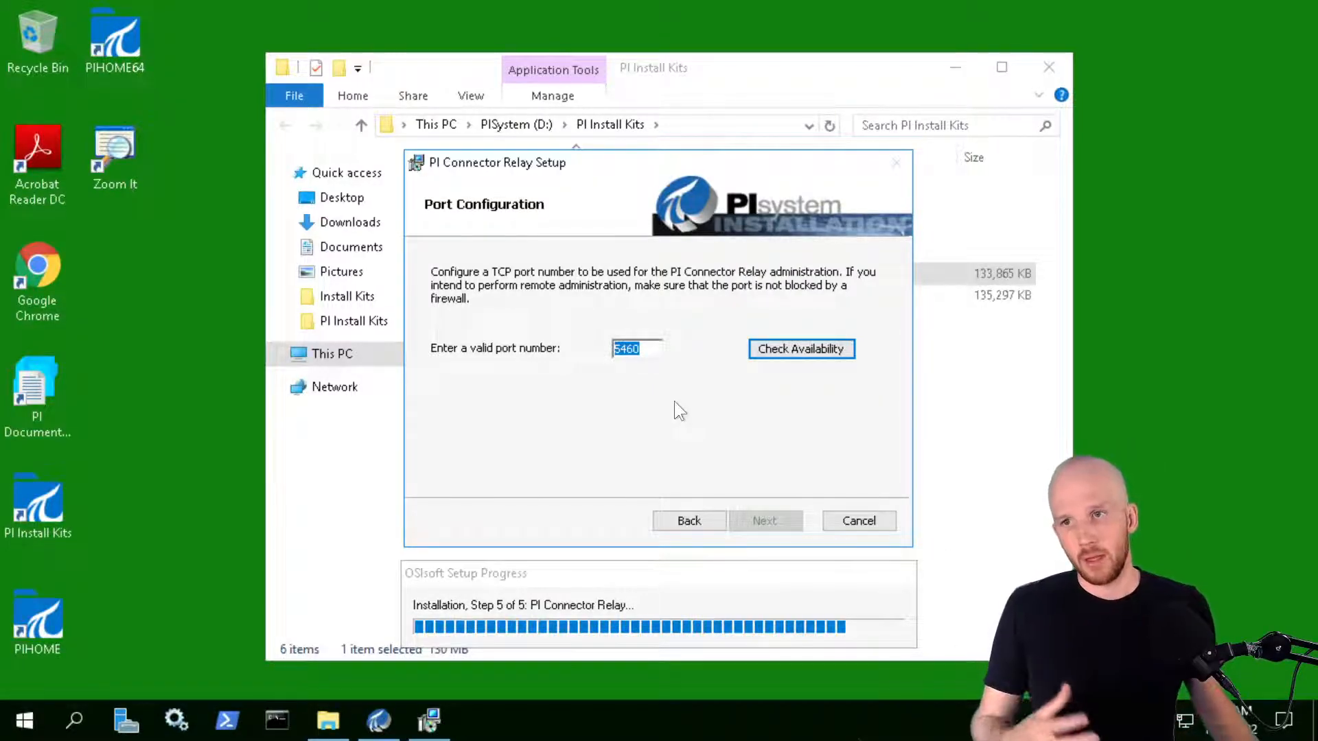
left_click(657, 349)
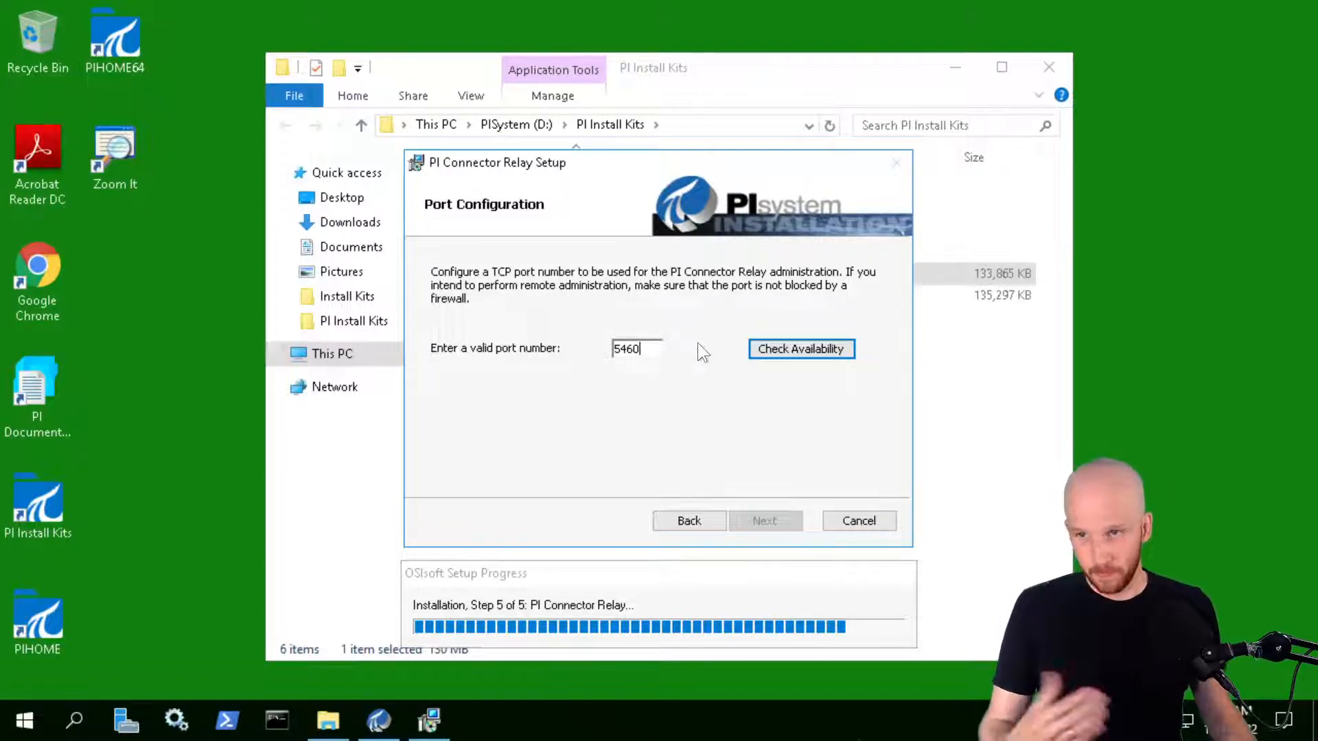
left_click(837, 349)
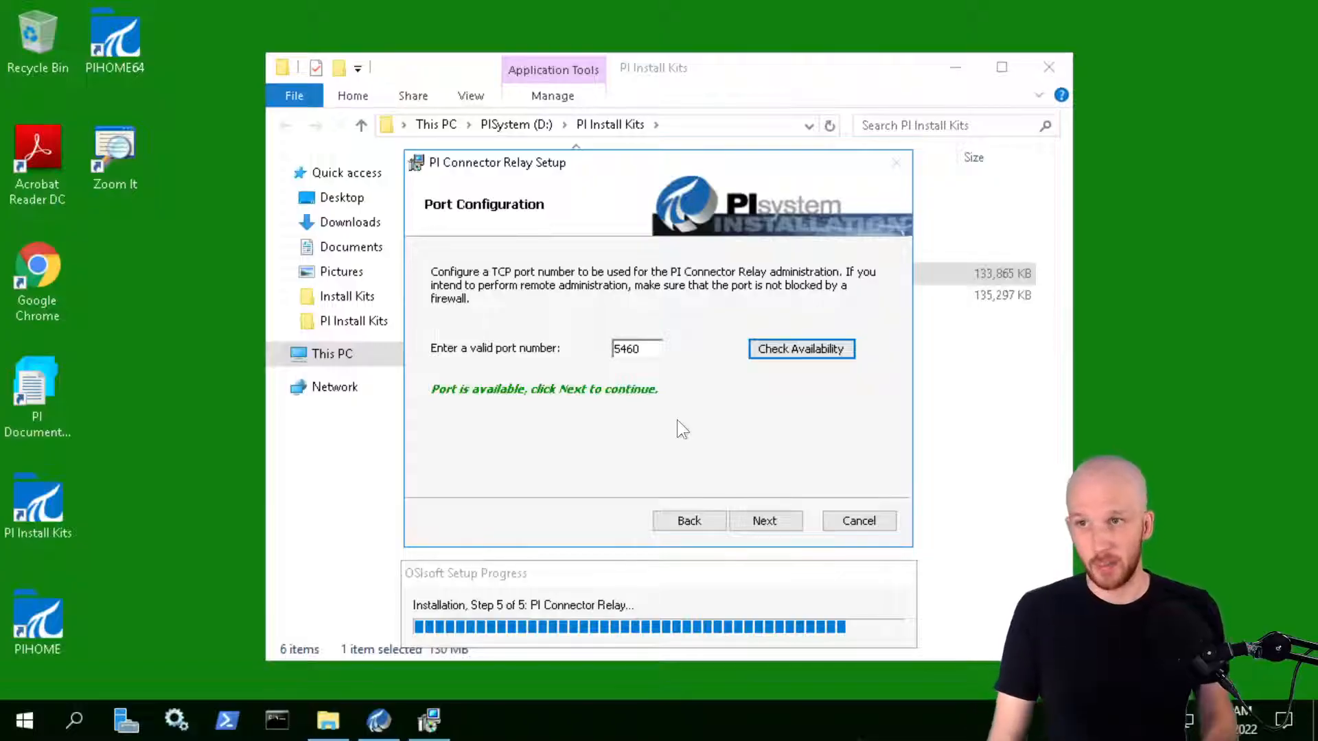
Validate a domain user account and its password, dismissing the administrator-privileges warning
left_click(781, 520)
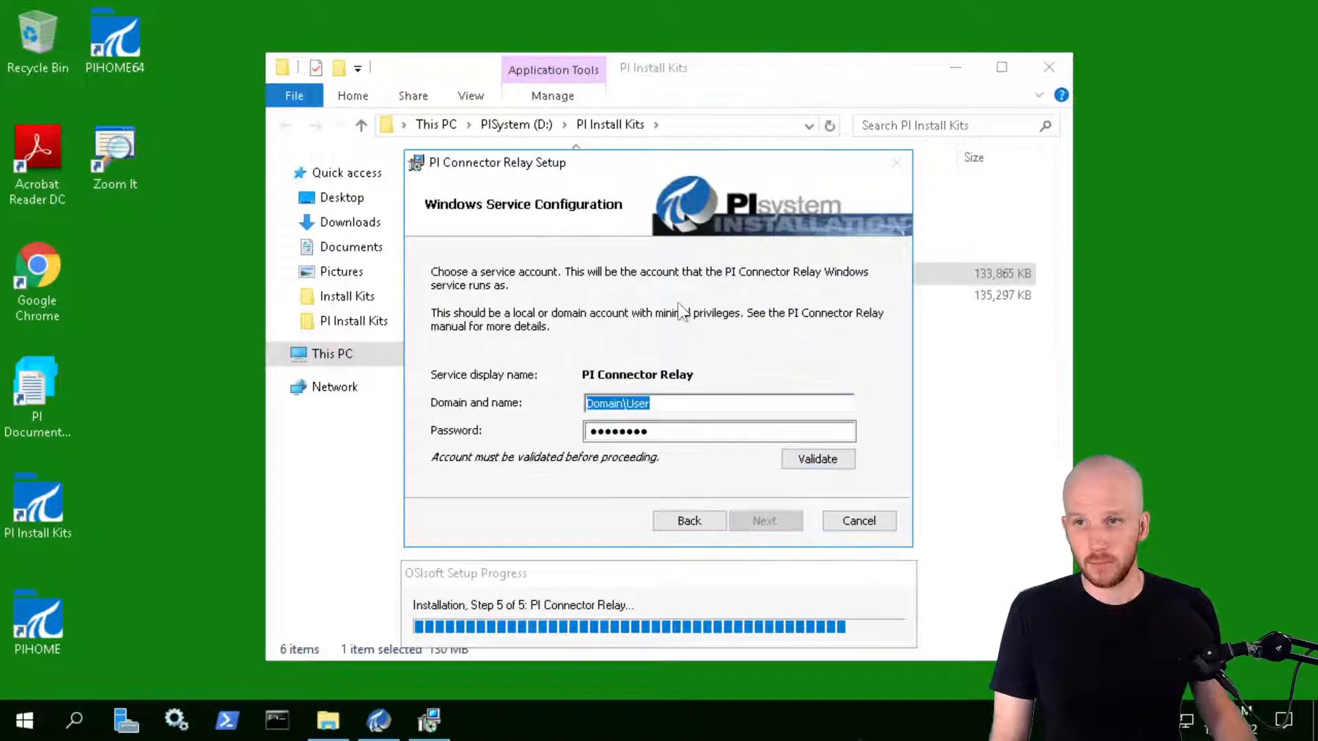
left_click(677, 407)
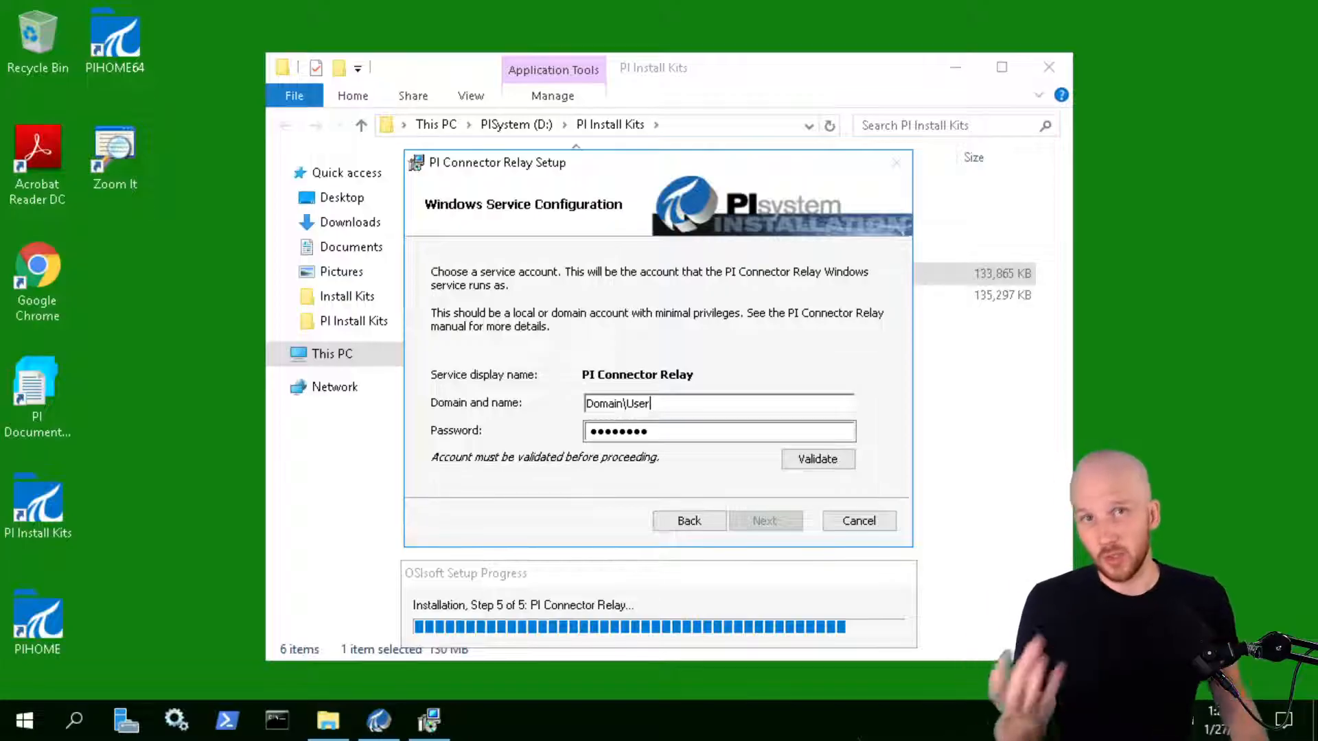
left_click(819, 459)
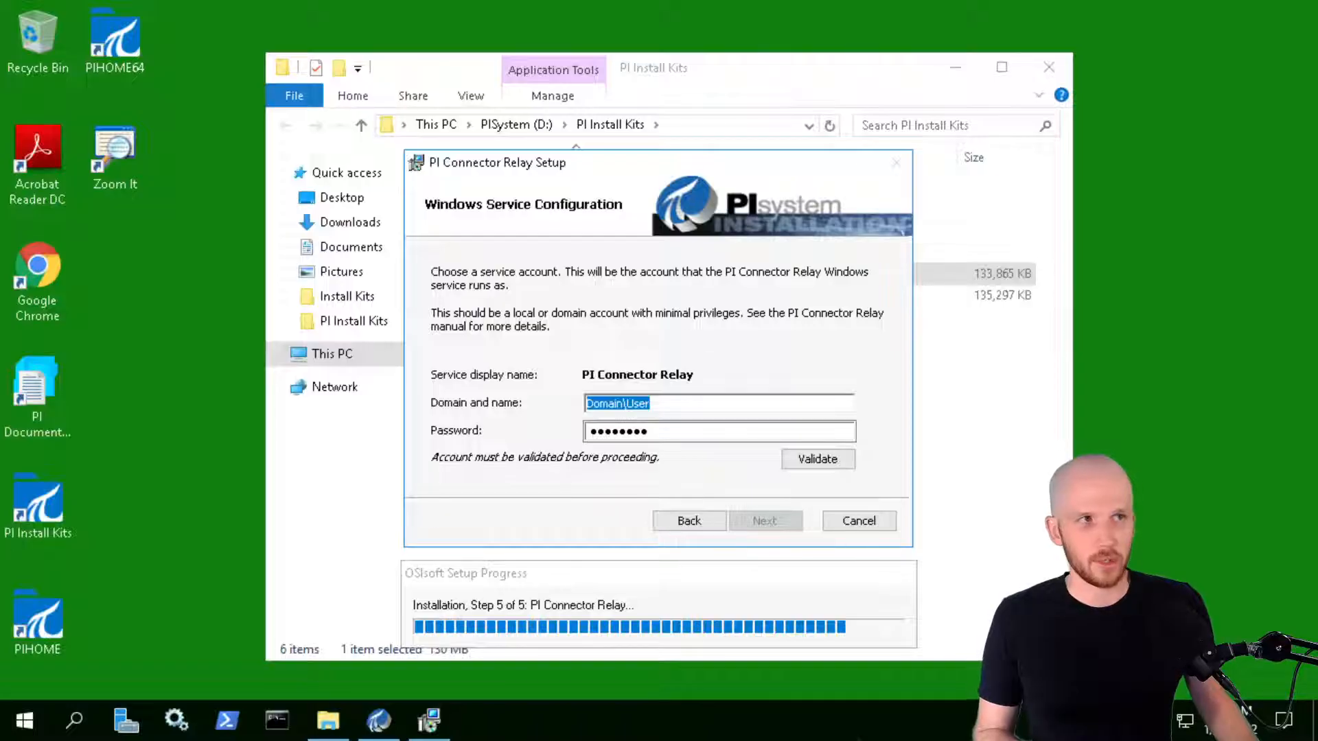
left_click_drag(666, 402, 584, 403)
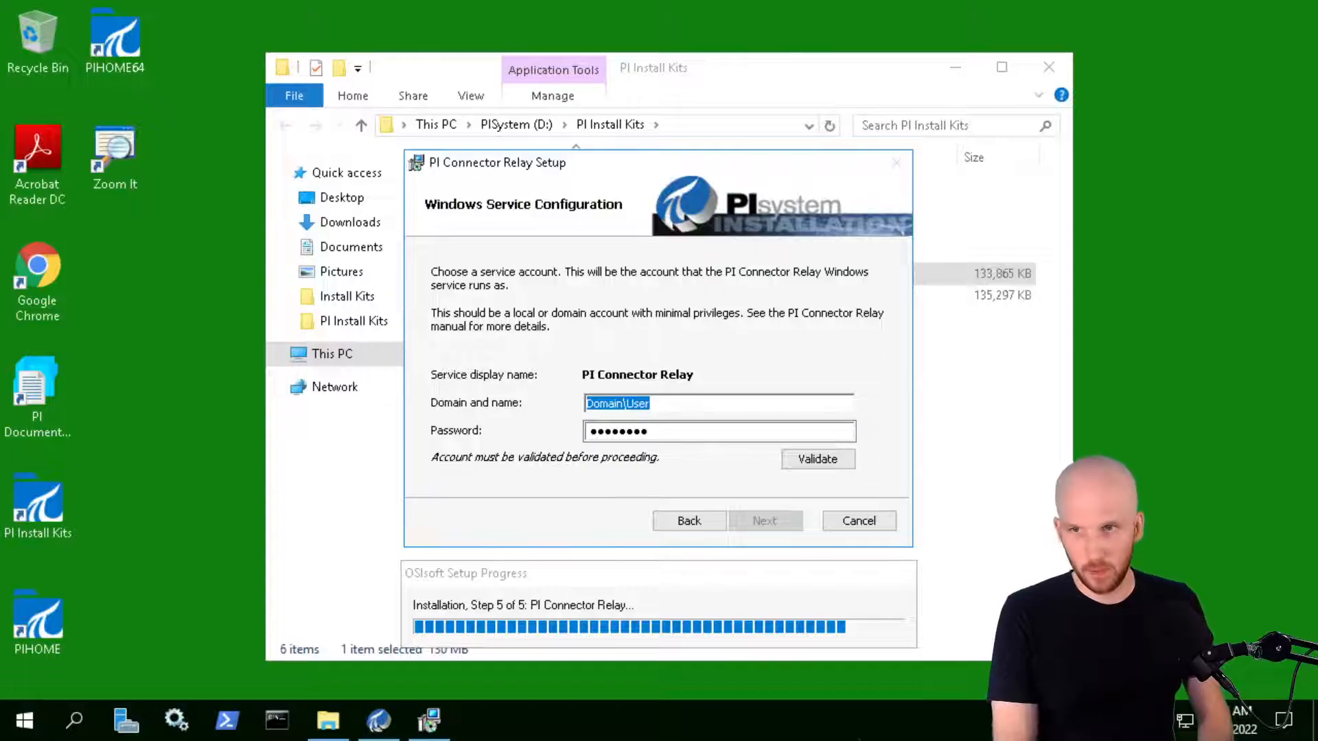
type("PISCHOOL\\student01")
key("Tab")
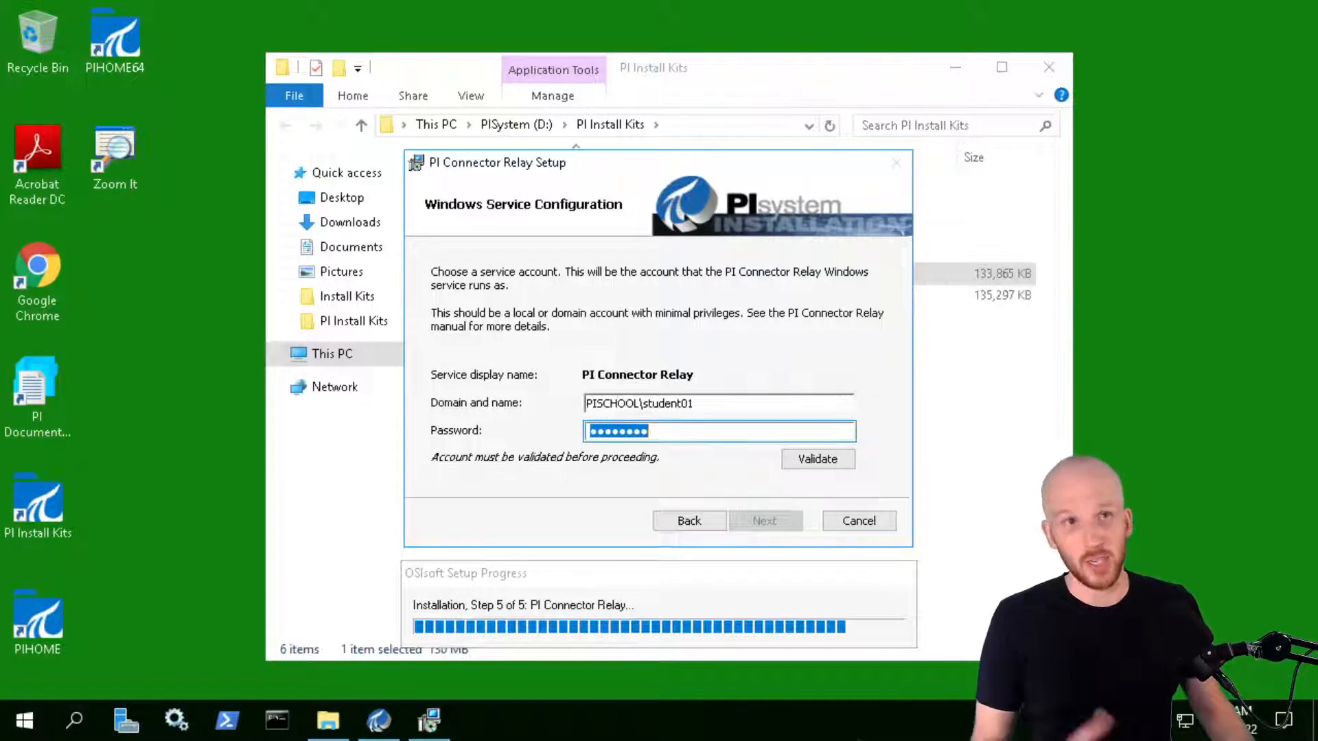
key("ctrl+v")
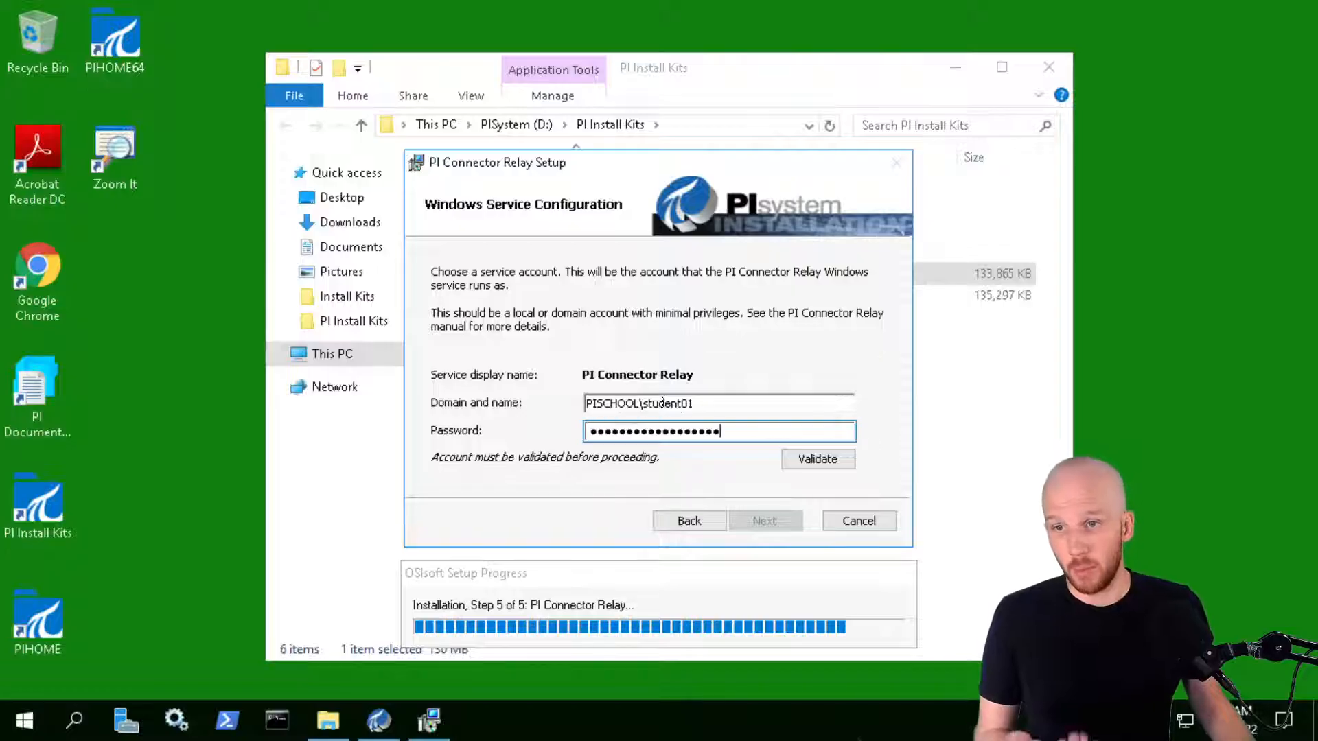
left_click(817, 459)
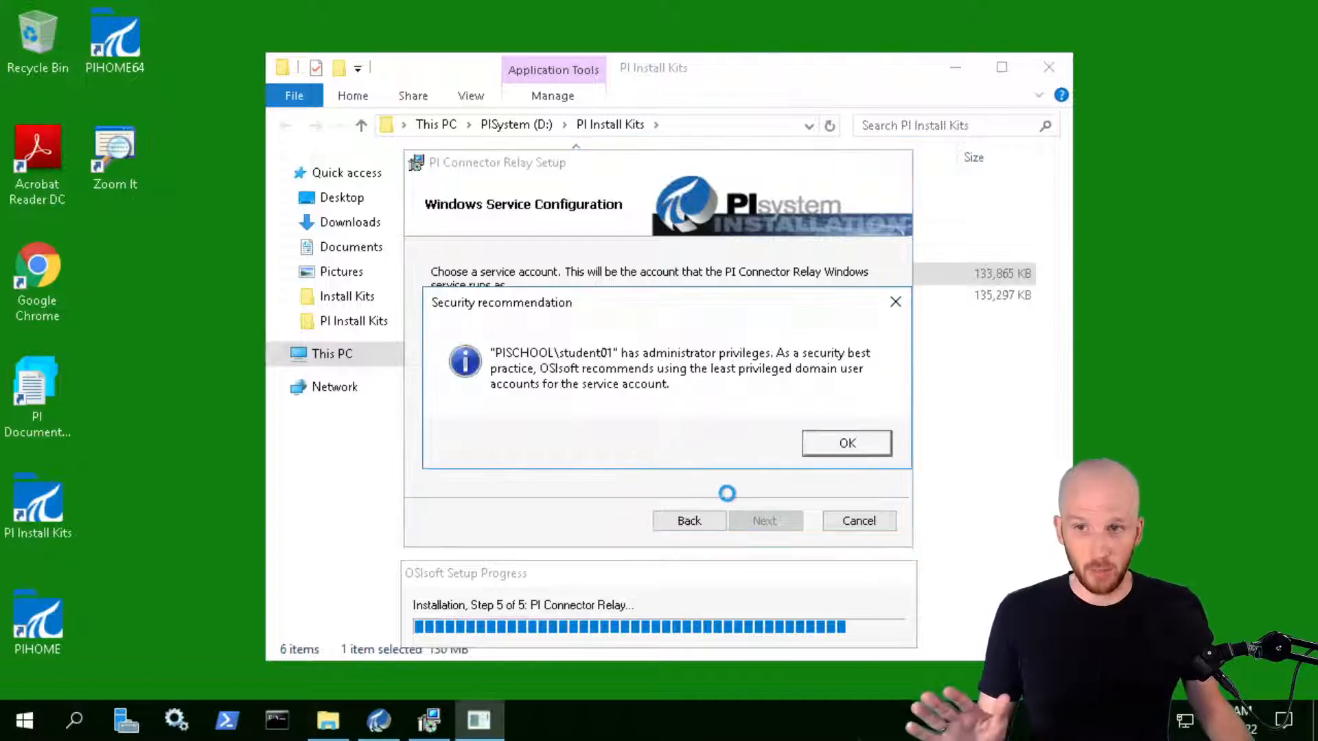
left_click(856, 447)
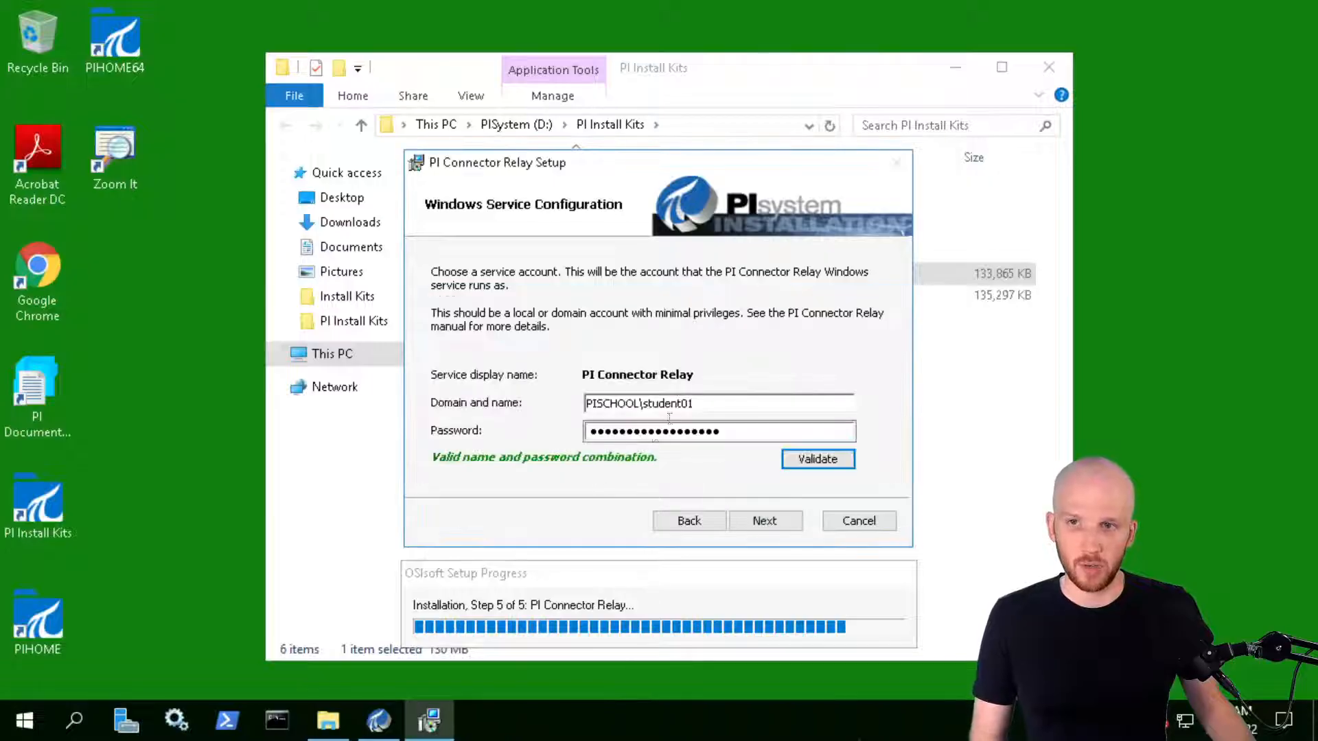
Clear the password and set the service account to PISCHOOL\SVC-PIRELAY$ before continuing
left_click_drag(755, 432, 530, 412)
key("BackSpace")
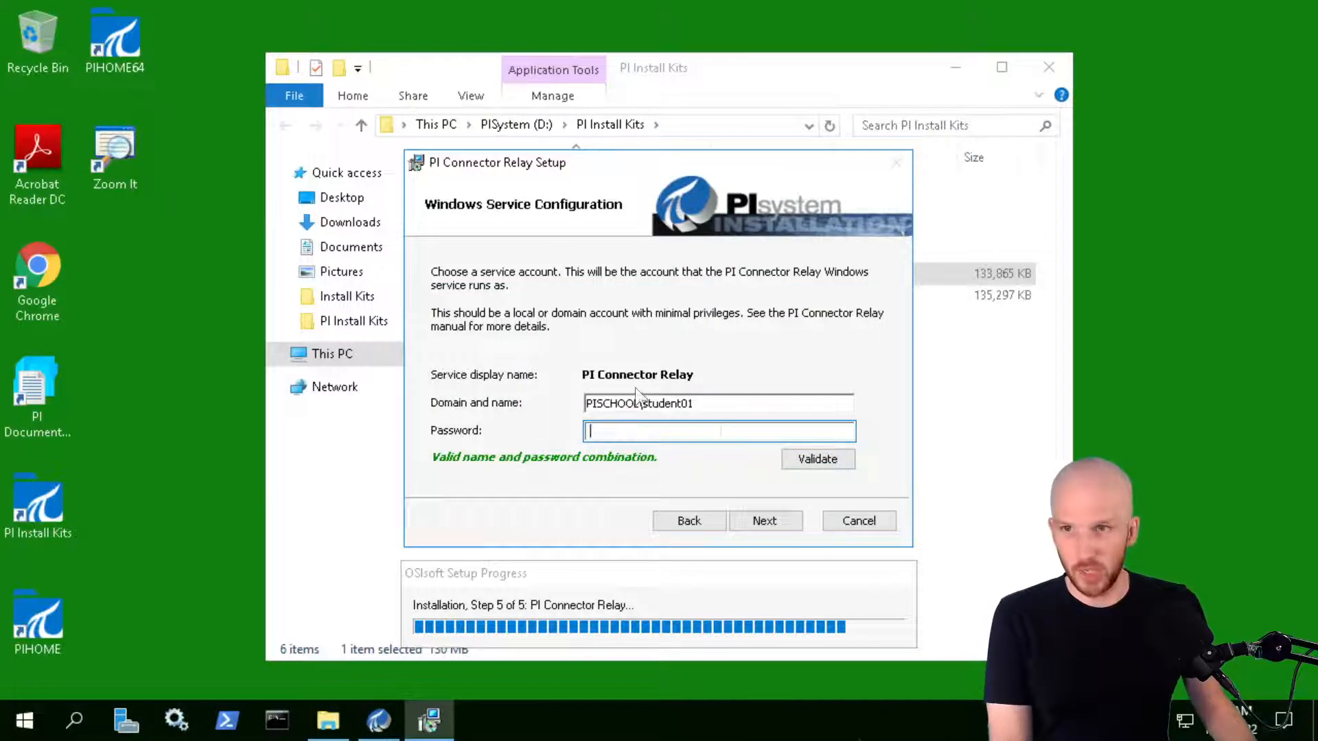
left_click_drag(696, 404, 640, 403)
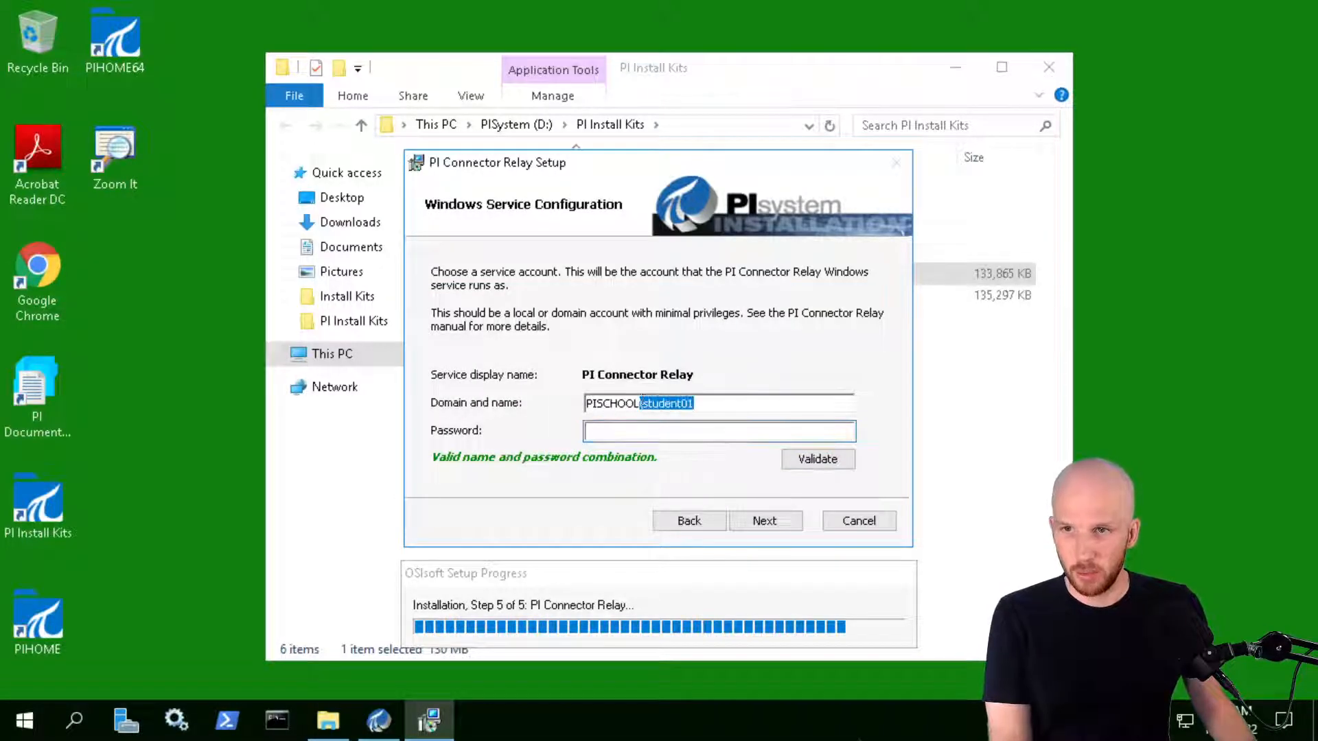
left_click(645, 403)
left_click_drag(645, 403, 724, 386)
key("BackSpace")
type("SVC-PI")
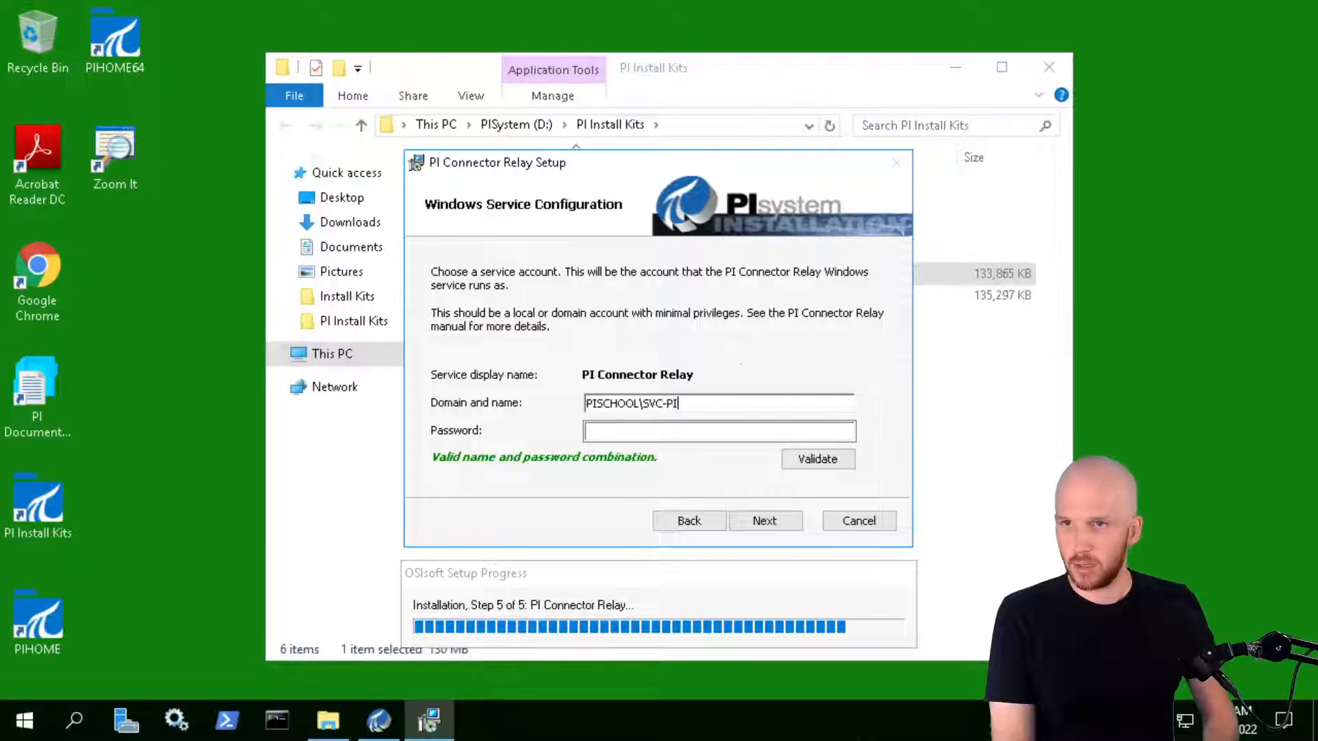
type("RELAY$")
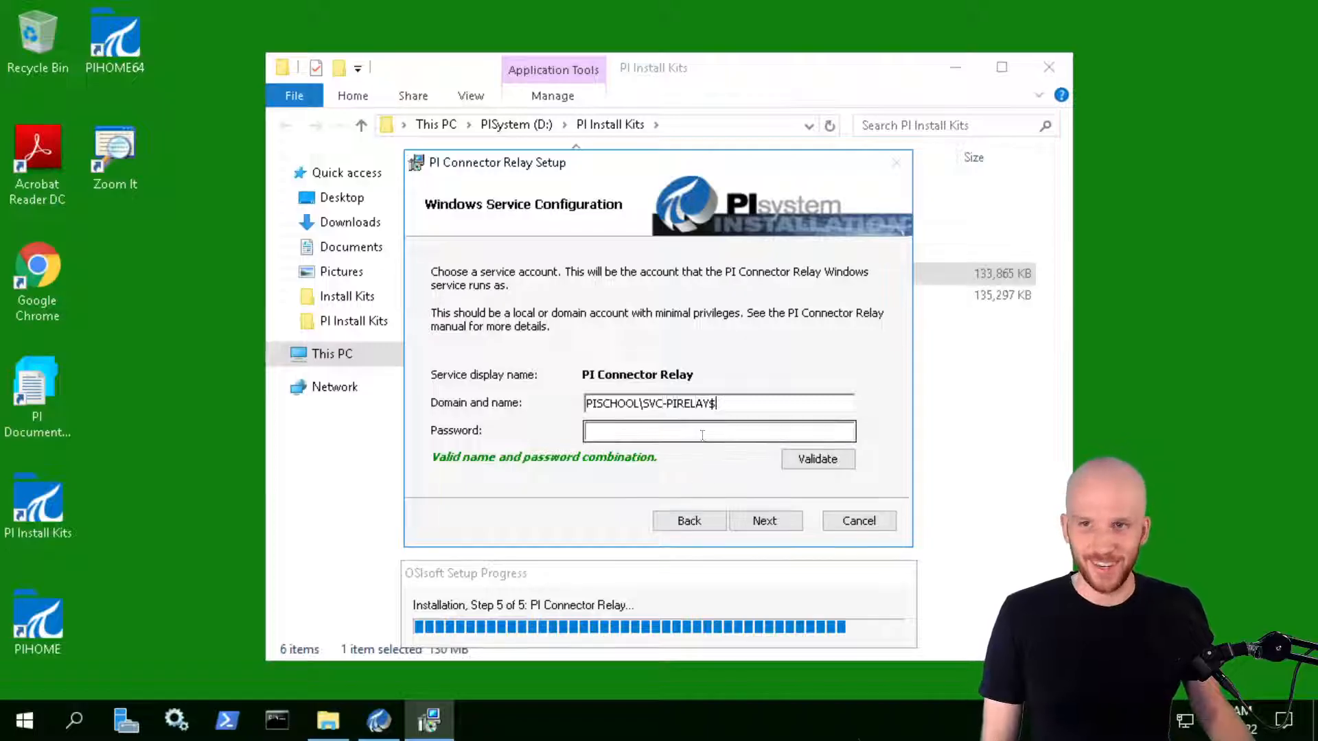
left_click(764, 522)
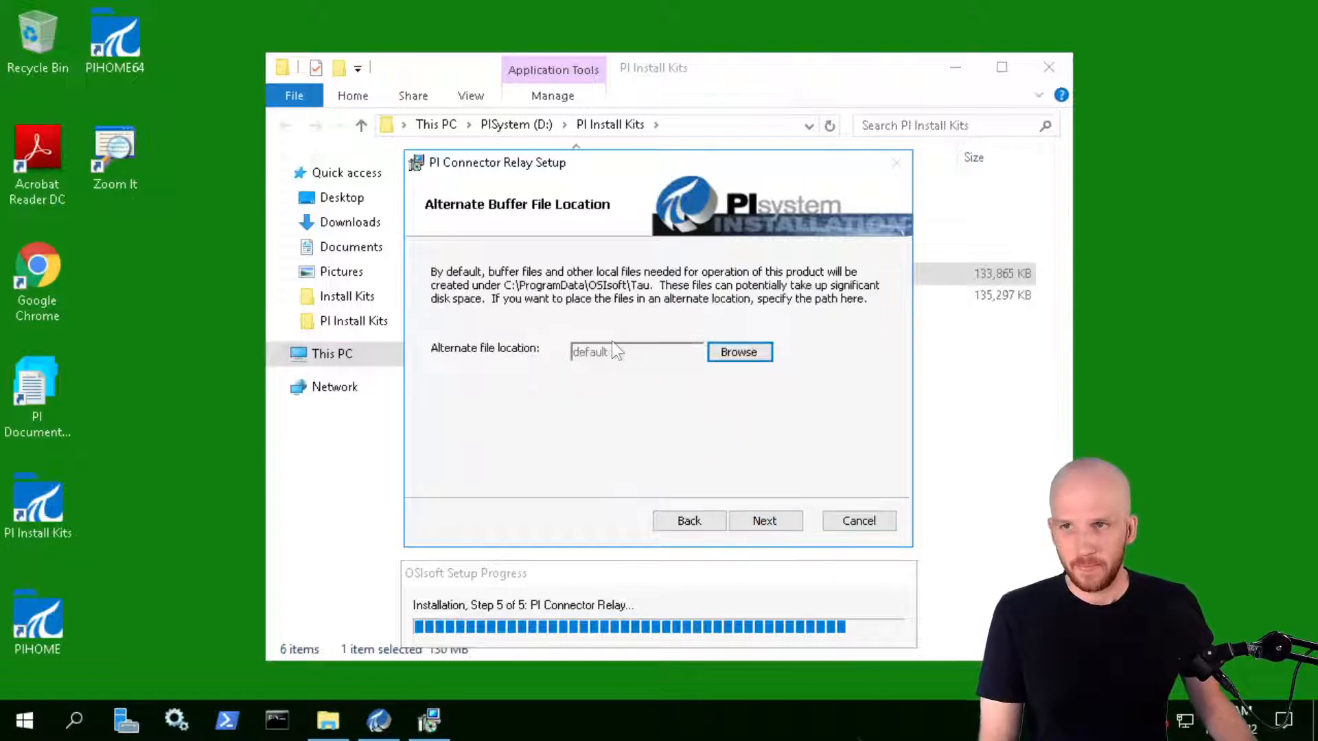
Choose the PI Buffer folder on PISystem (D:) as the relay's alternate buffer location and continue
left_click(737, 351)
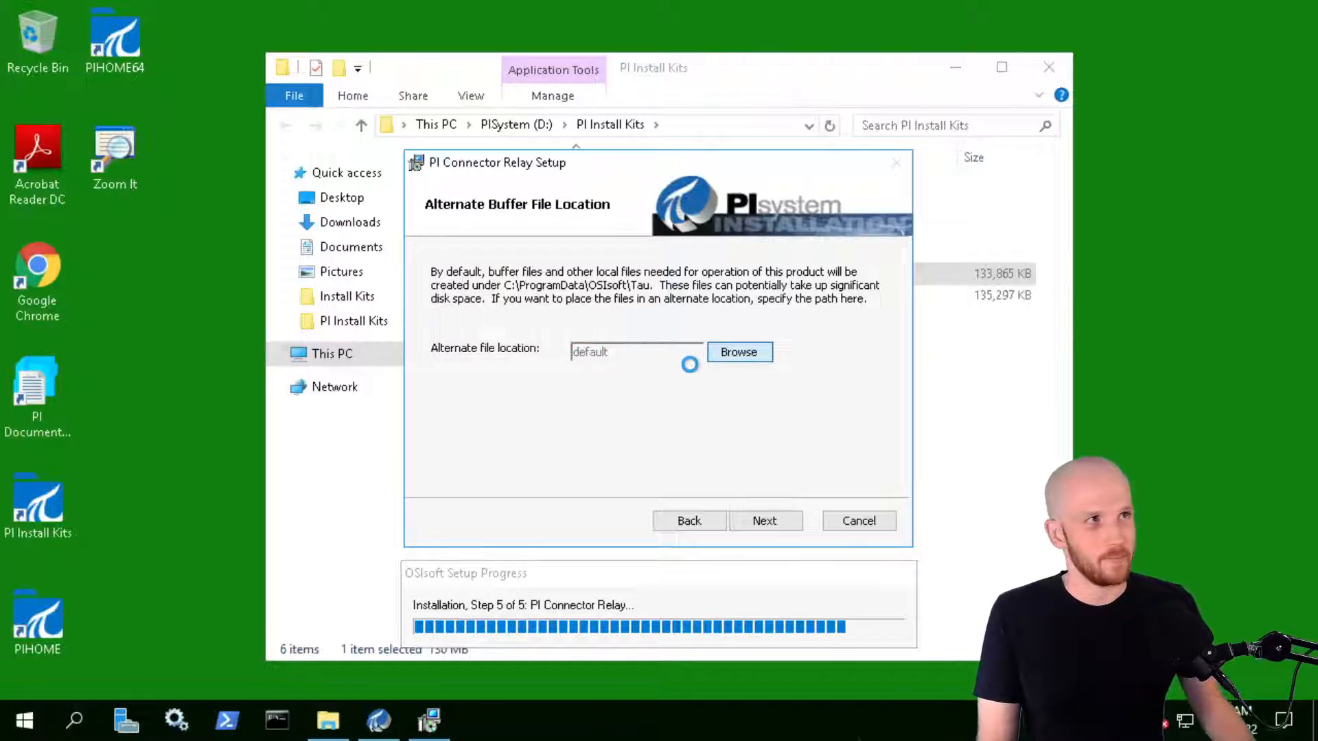
left_click_drag(645, 200, 246, 295)
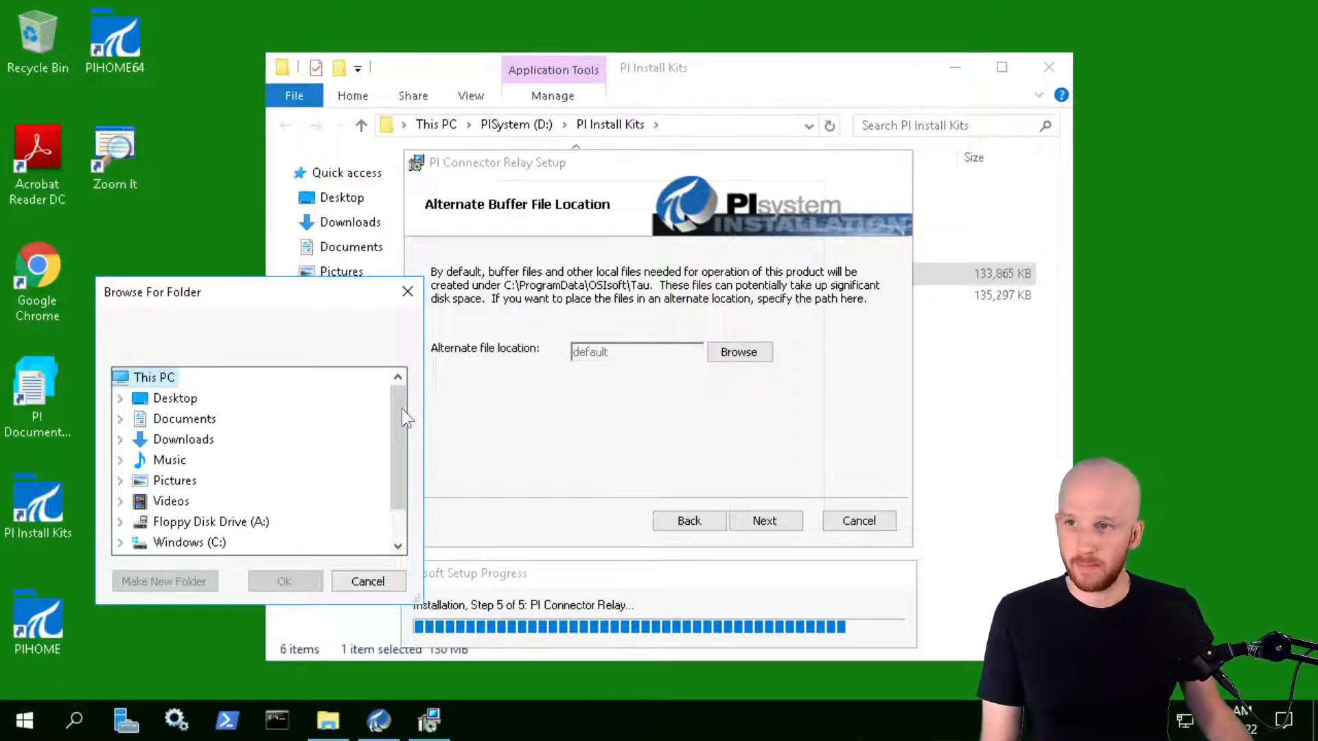
scroll(401, 454, "down", 1)
left_click(239, 516)
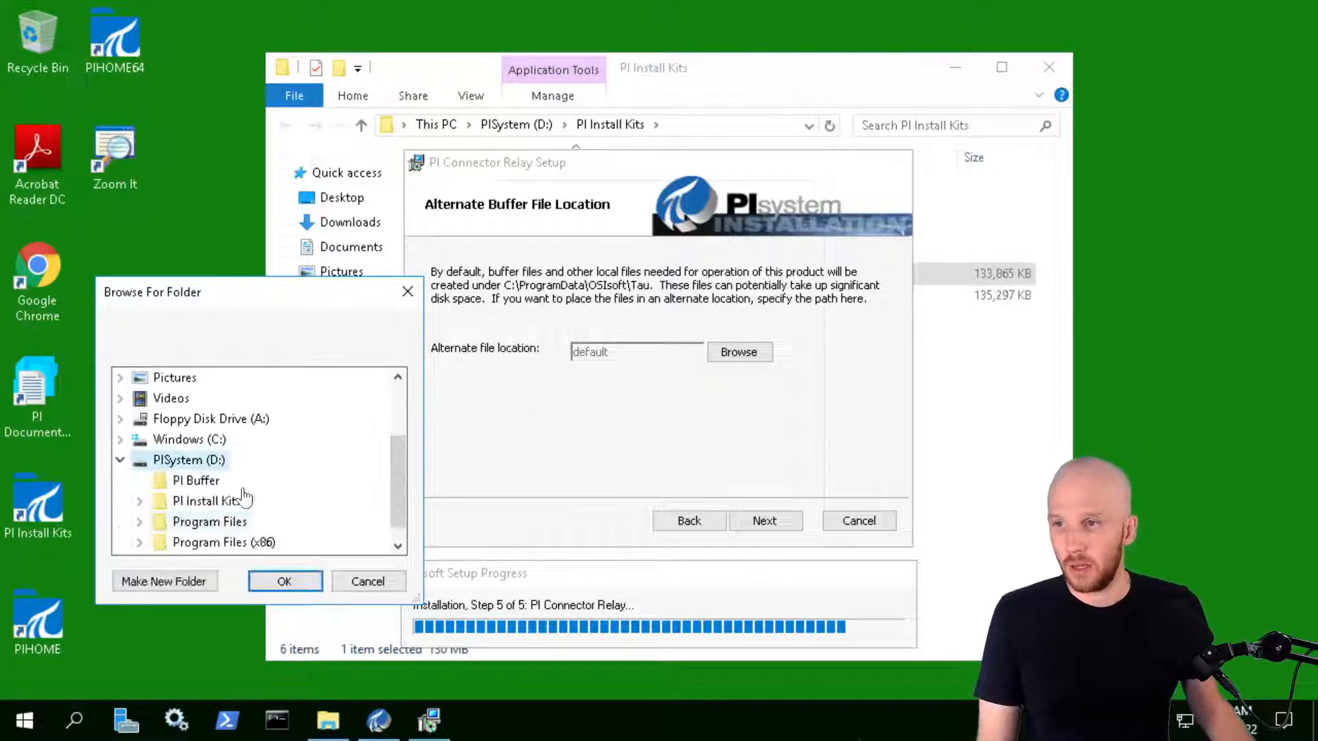
left_click(195, 482)
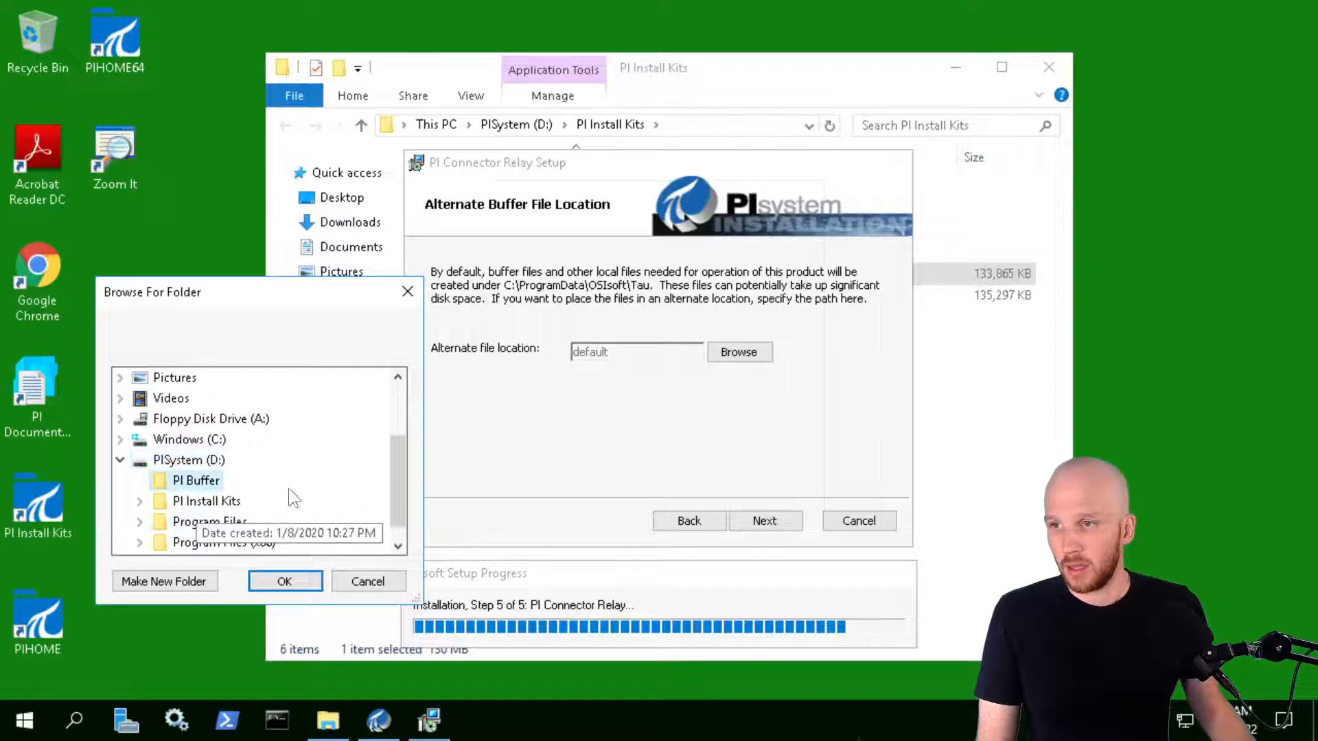
left_click(287, 582)
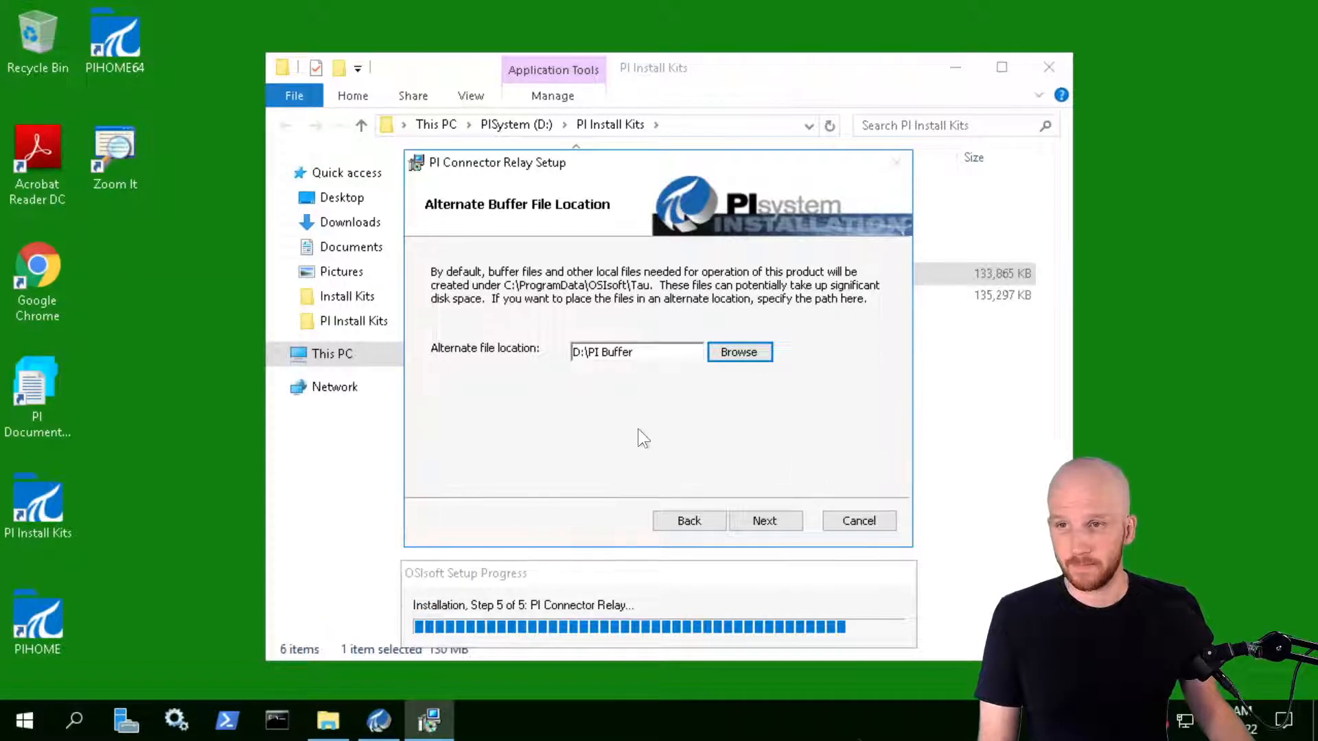
left_click(776, 520)
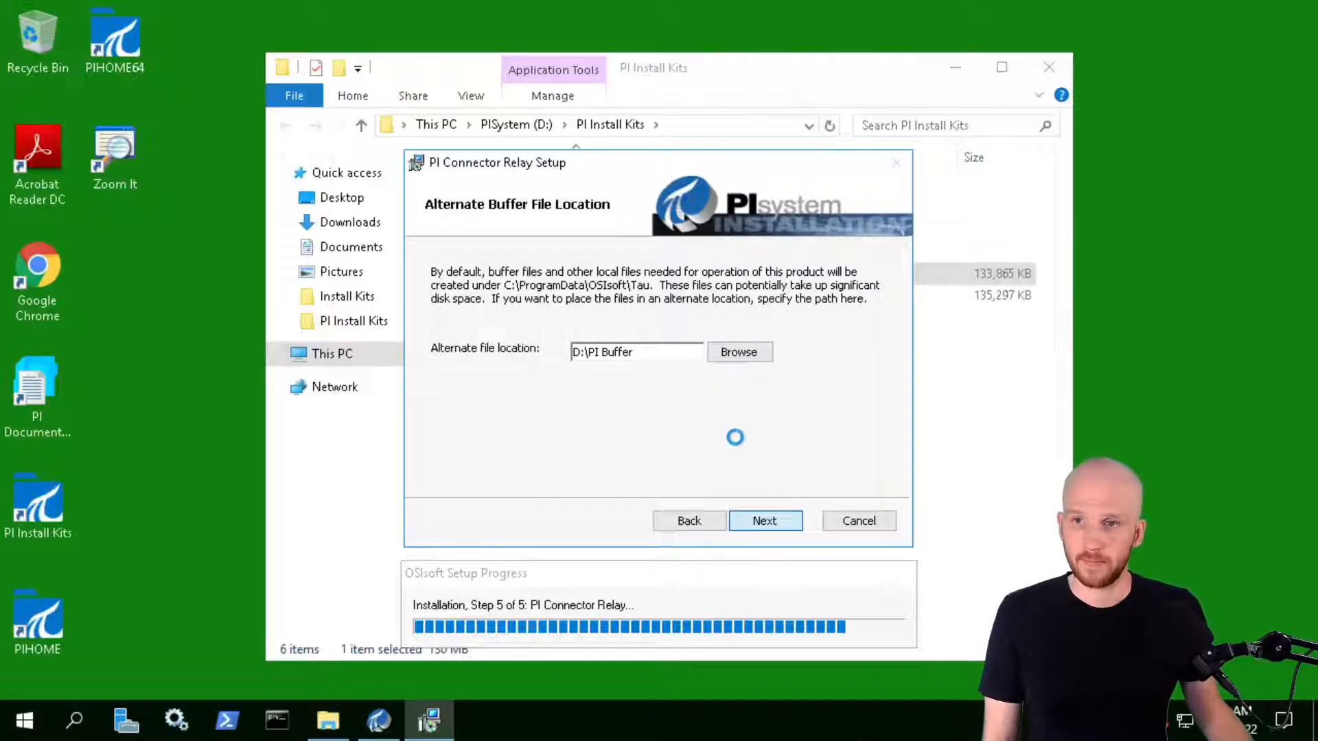
Start the PI Connector Relay installation and let it run
left_click(748, 521)
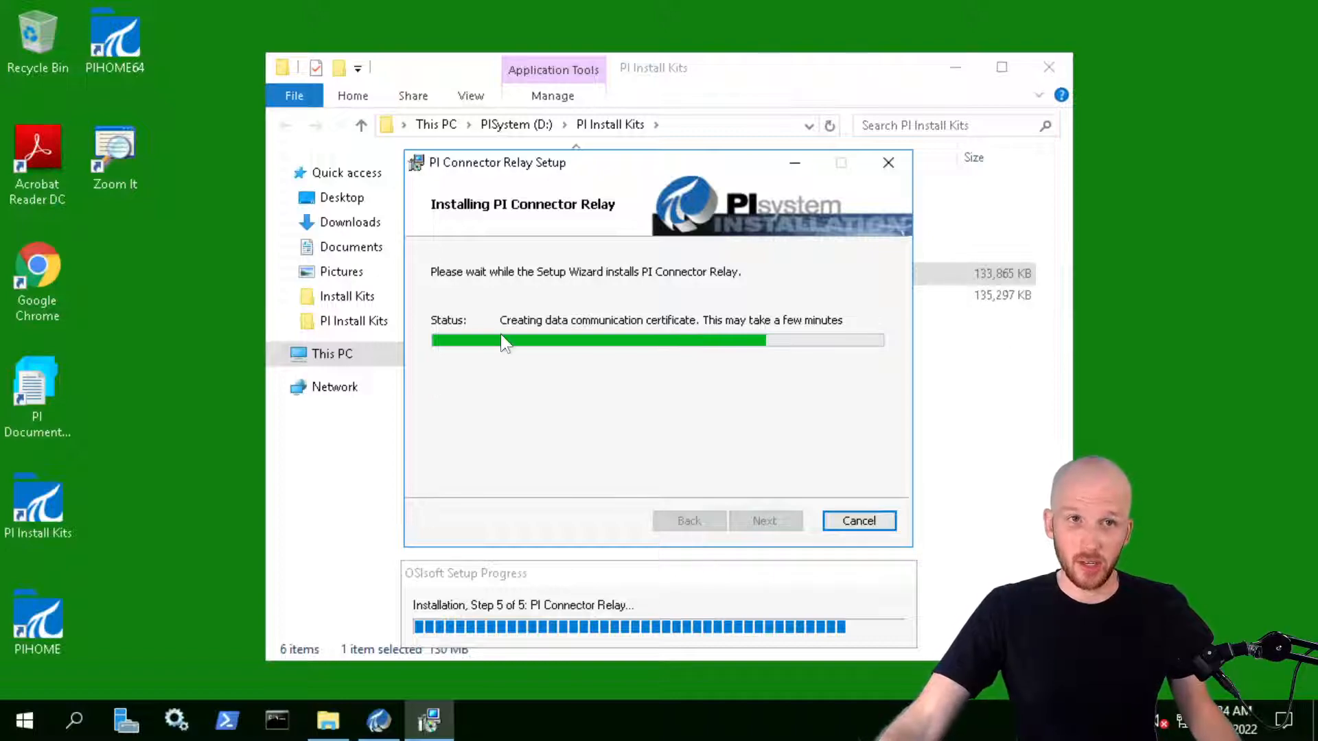
On PIINT01, run PI-Connector-for-OPC-UA_2.0.1.33_.exe from PI Install Kits as administrator
mouse_move(228, 7)
left_click(125, 8)
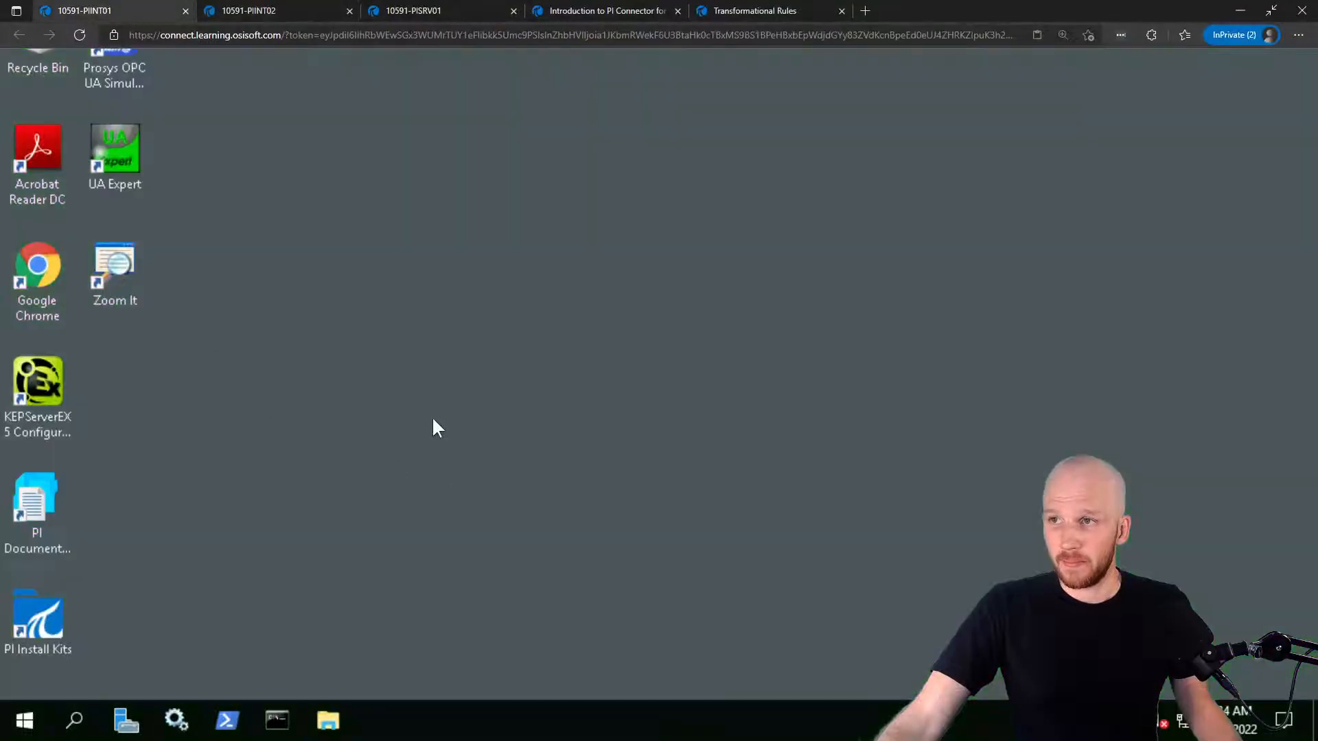
left_click(47, 612)
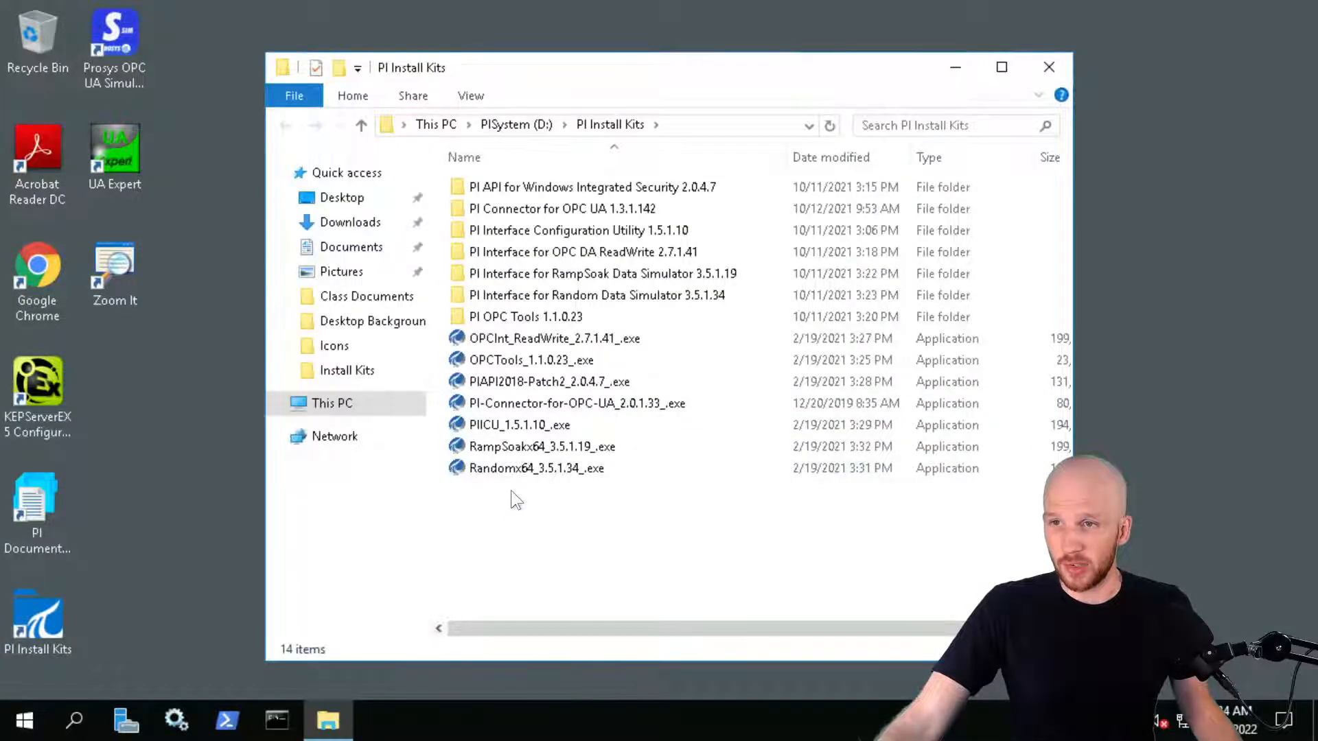
double_click(504, 405)
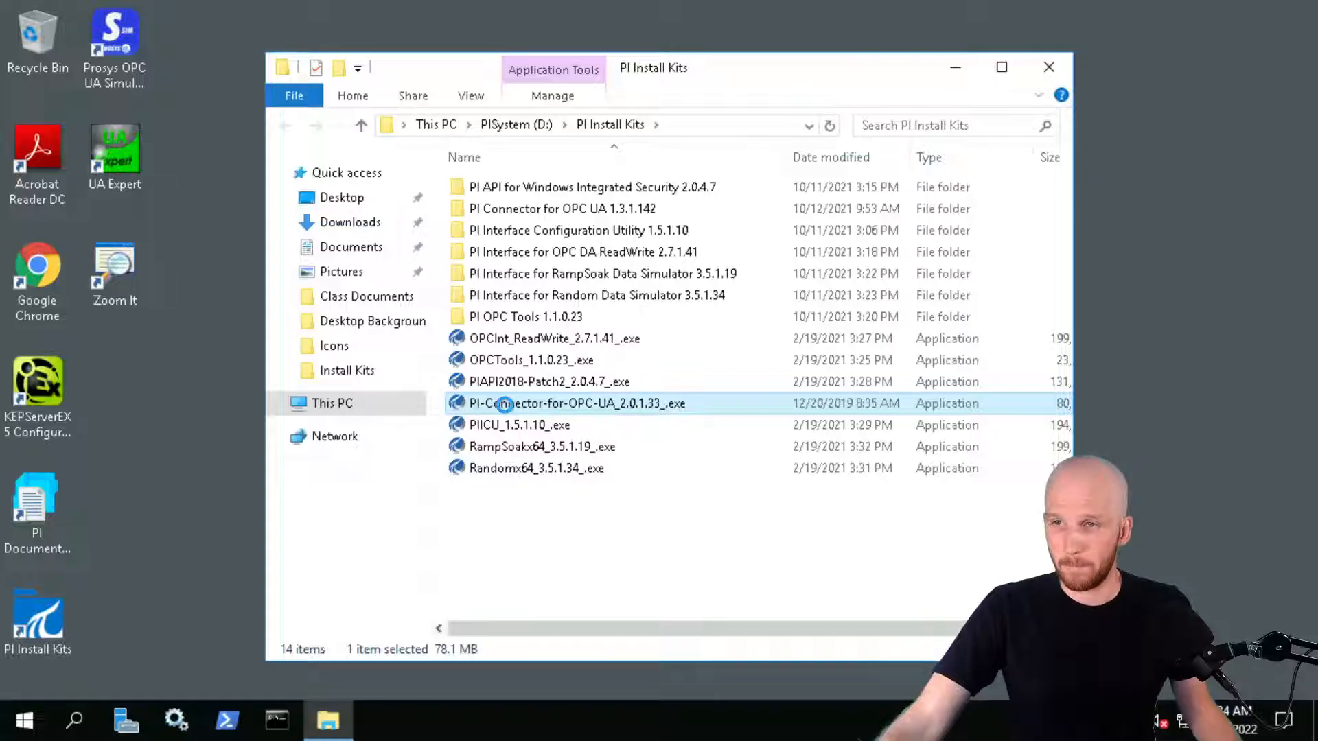
right_click(505, 405)
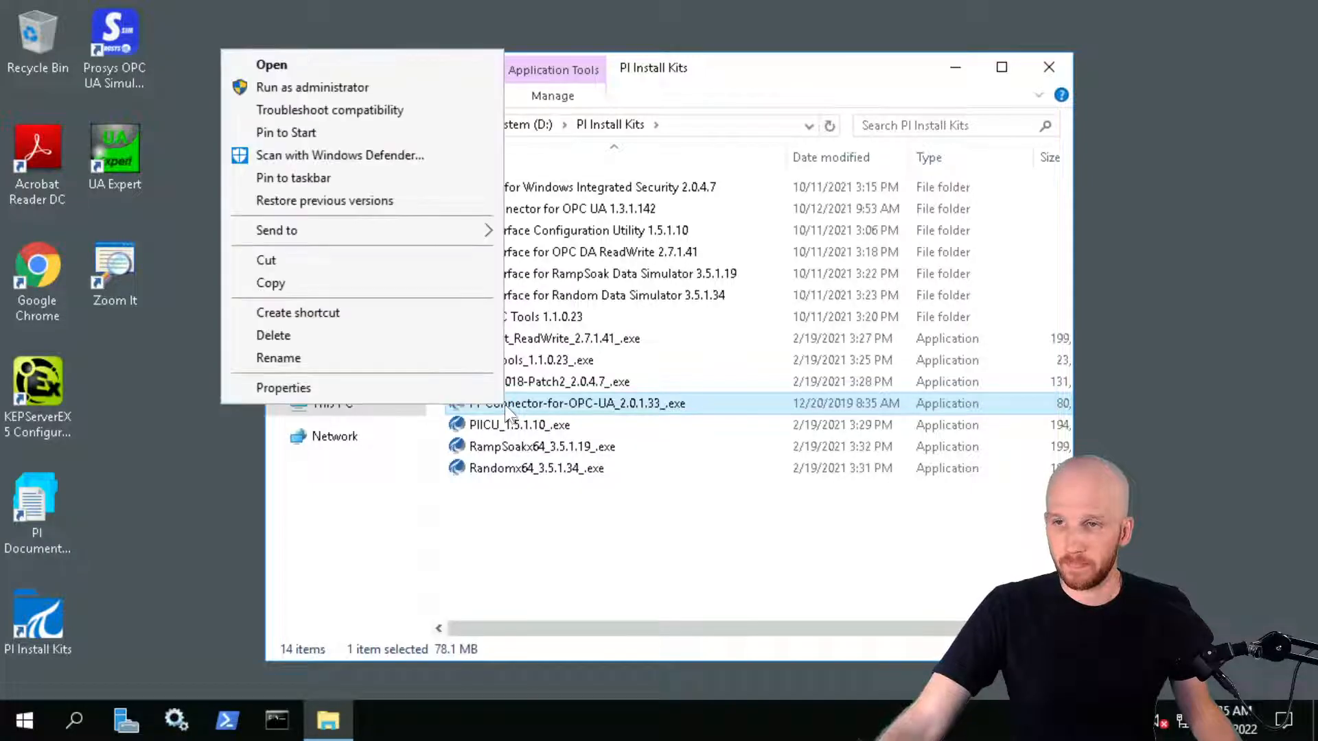
left_click(365, 95)
Check the relay install on PIINT02, then extract the OPC UA connector setup files on PIINT01
mouse_move(307, 6)
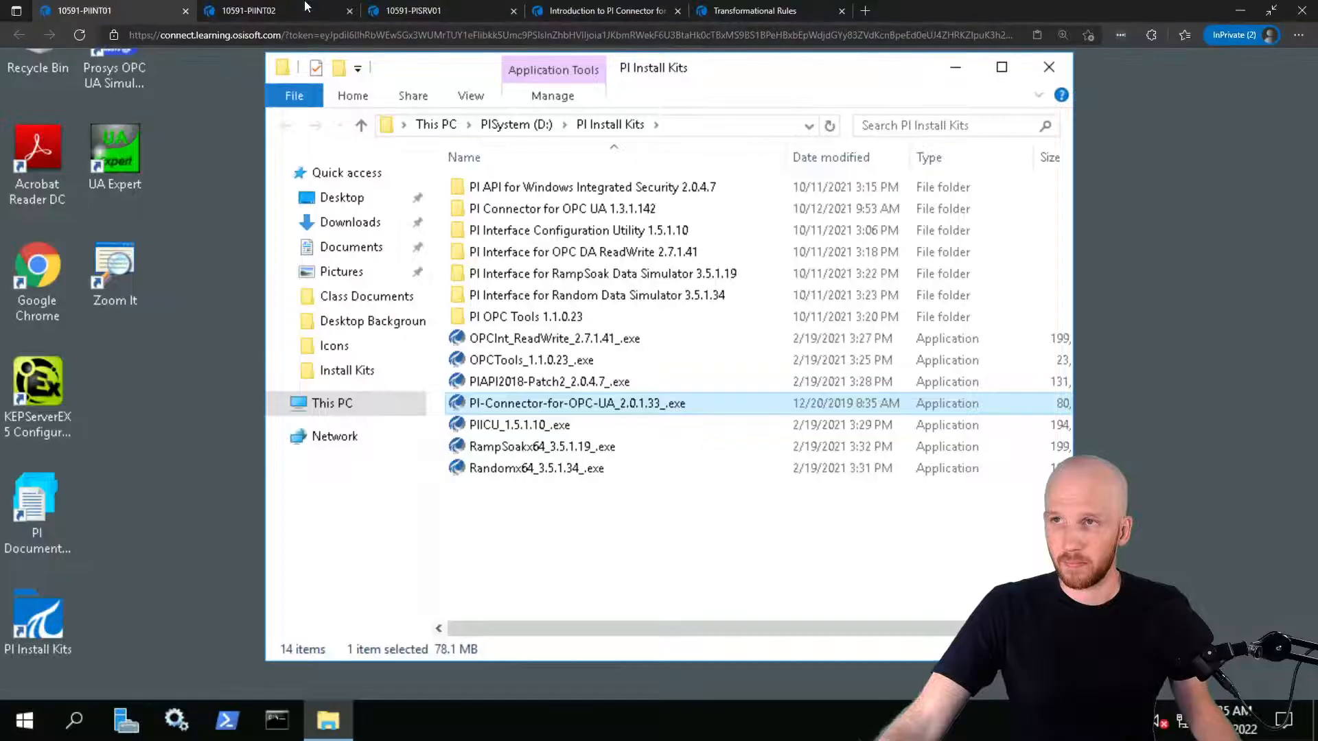
left_click(261, 9)
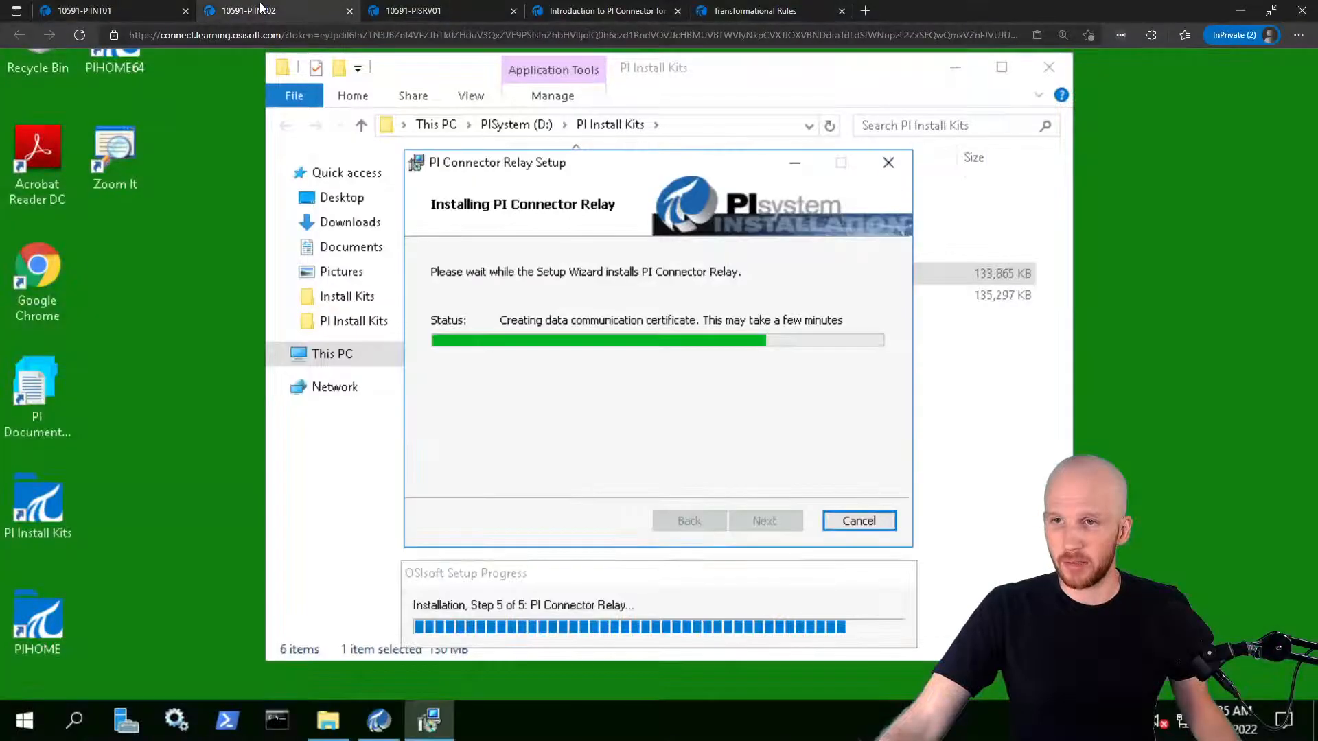
left_click(96, 7)
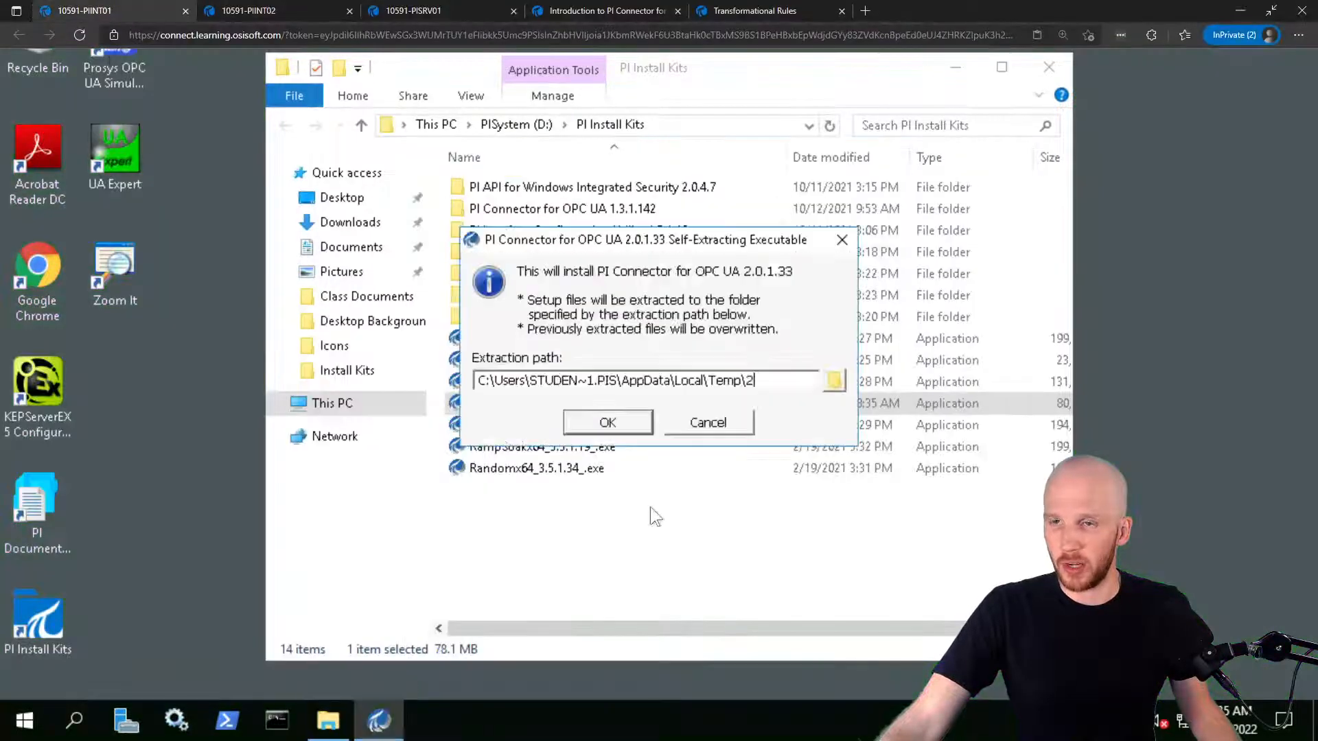
left_click(607, 422)
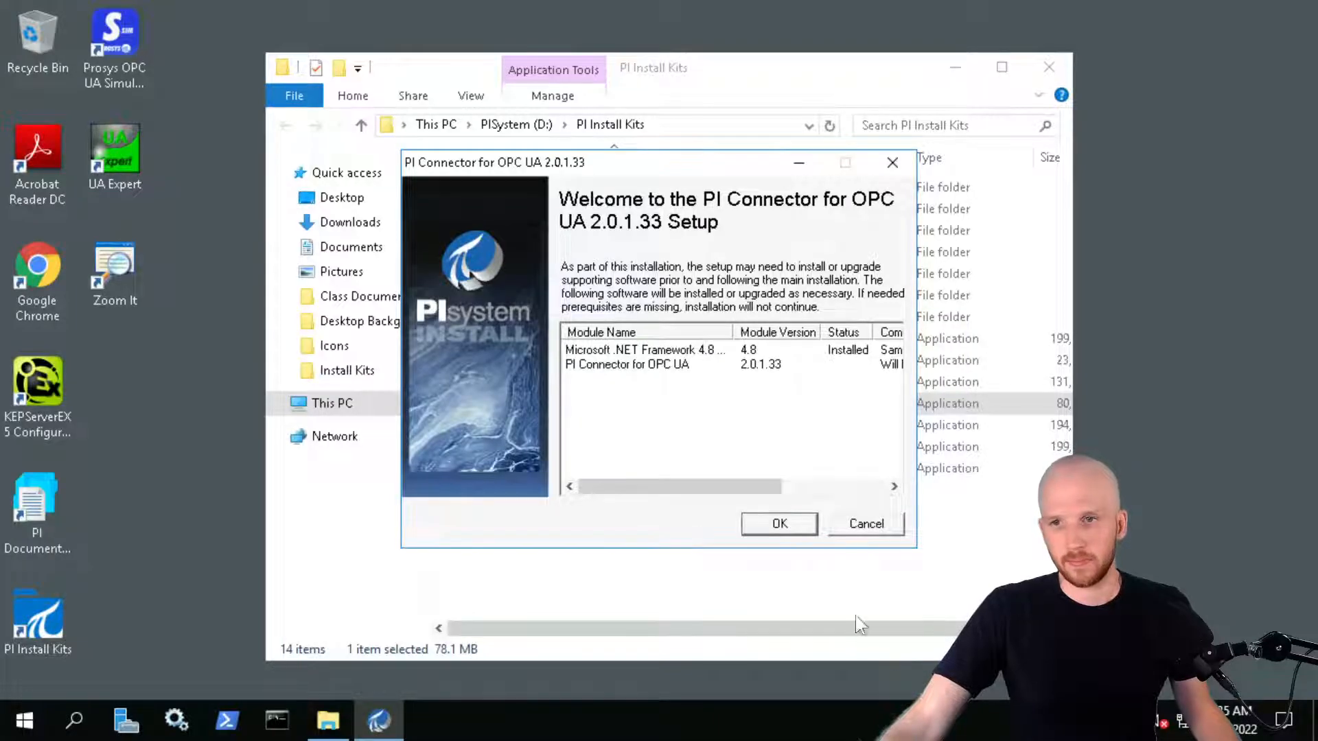
Accept the prerequisites, pass the welcome page, and verify administration port 5460 is available
left_click(777, 523)
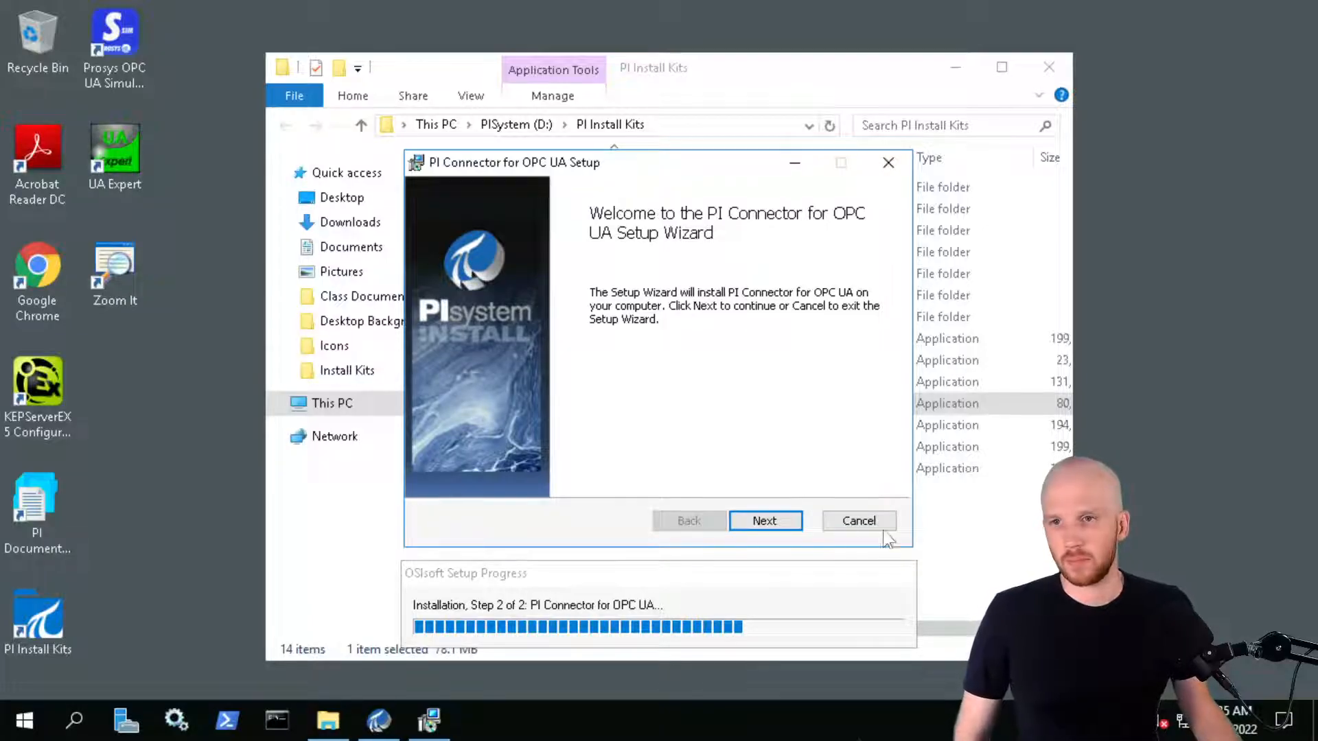
left_click(786, 525)
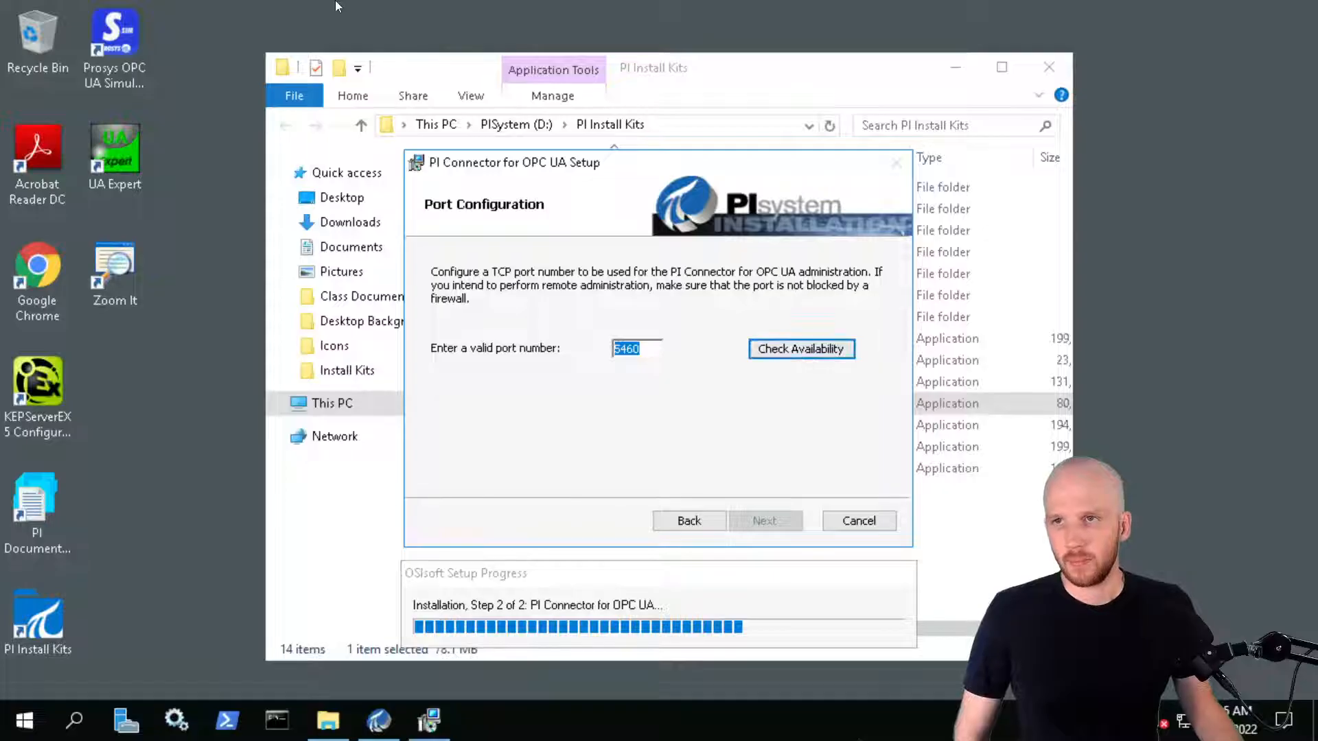
left_click(210, 12)
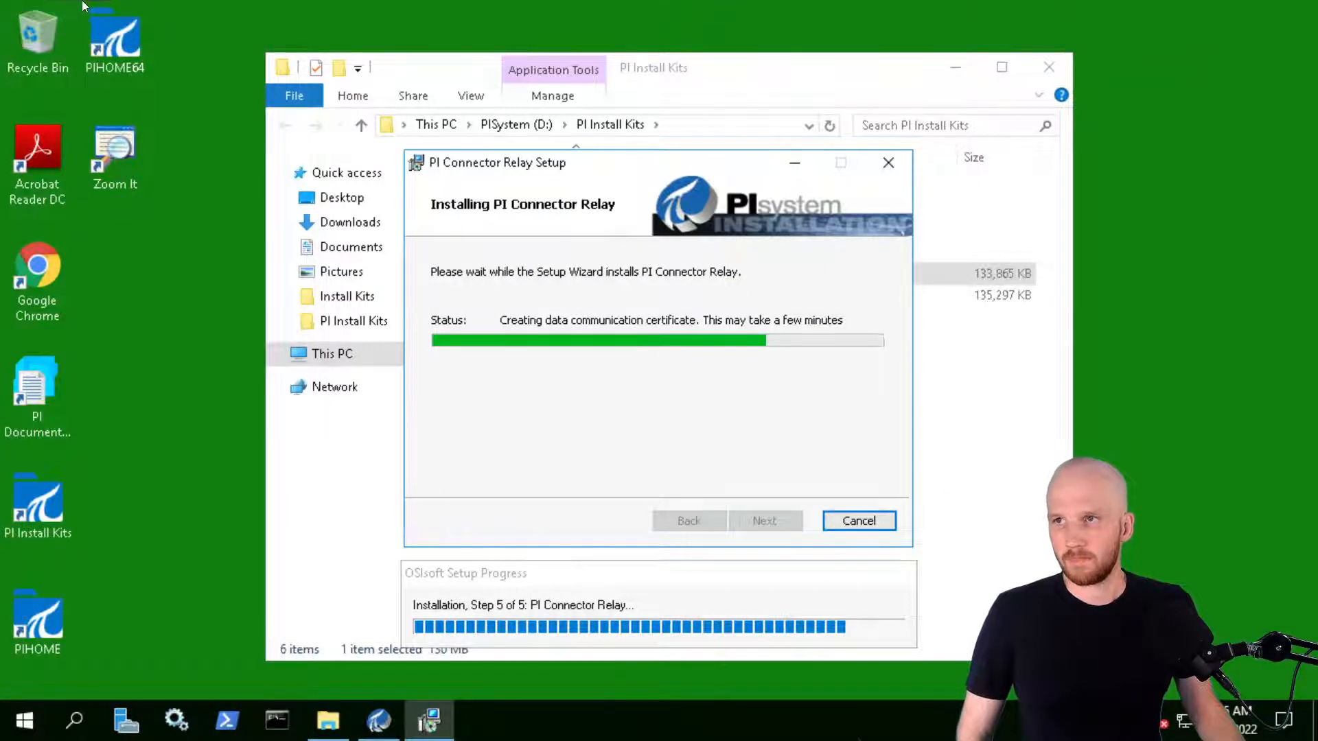
left_click(86, 11)
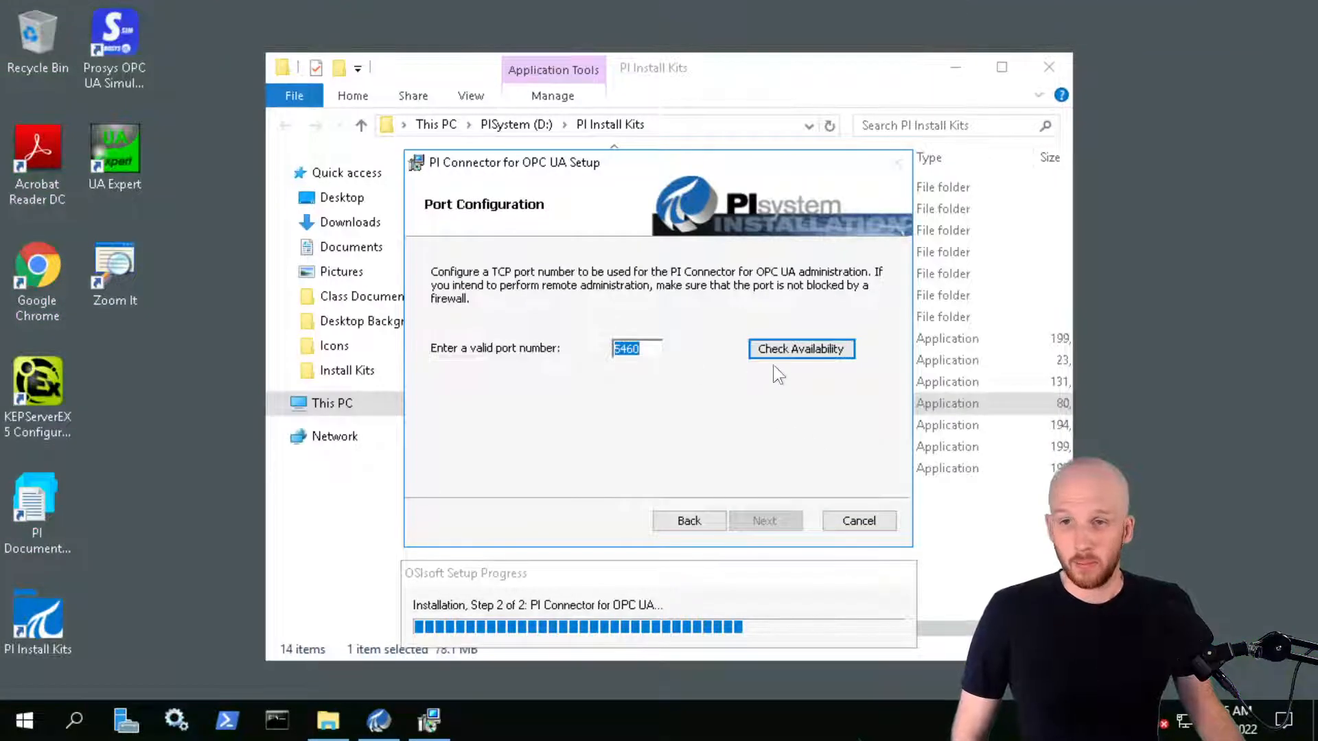
left_click(785, 352)
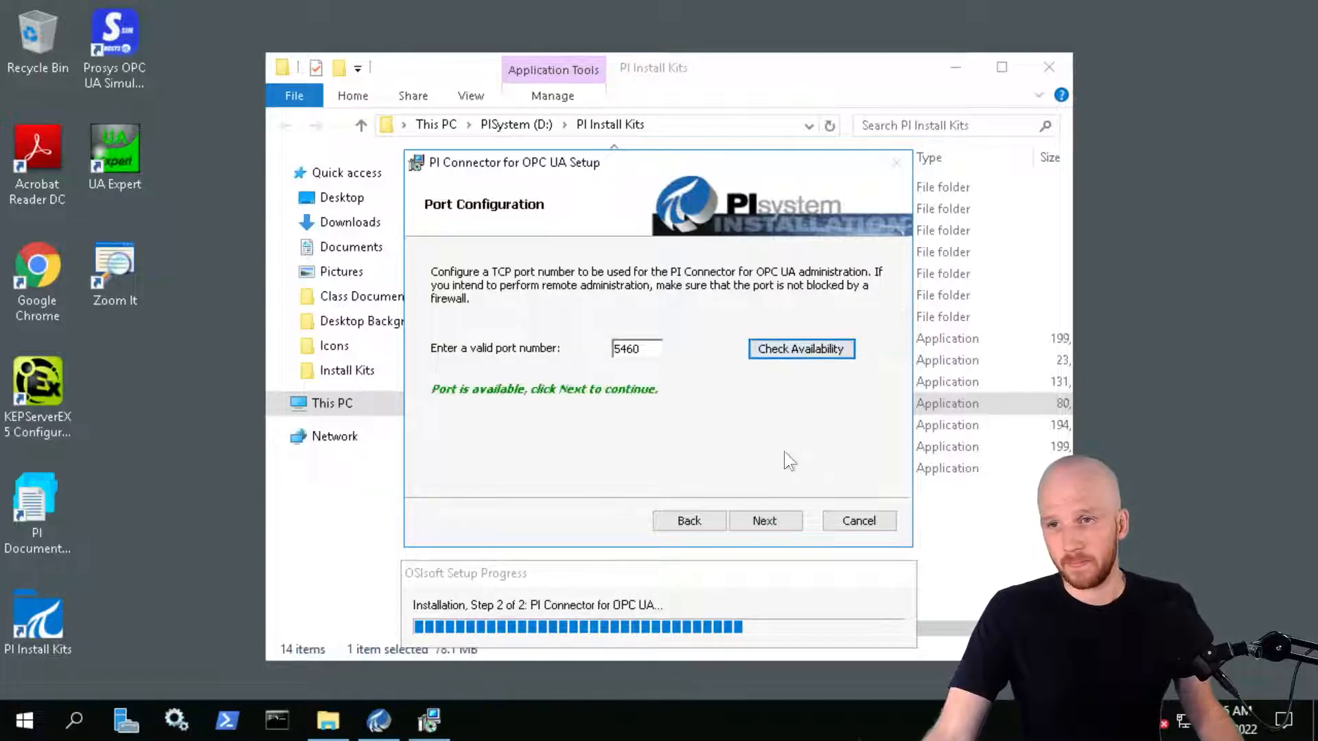
Enter PISCHOOL\student01 with its password as the service account and validate it
left_click(766, 521)
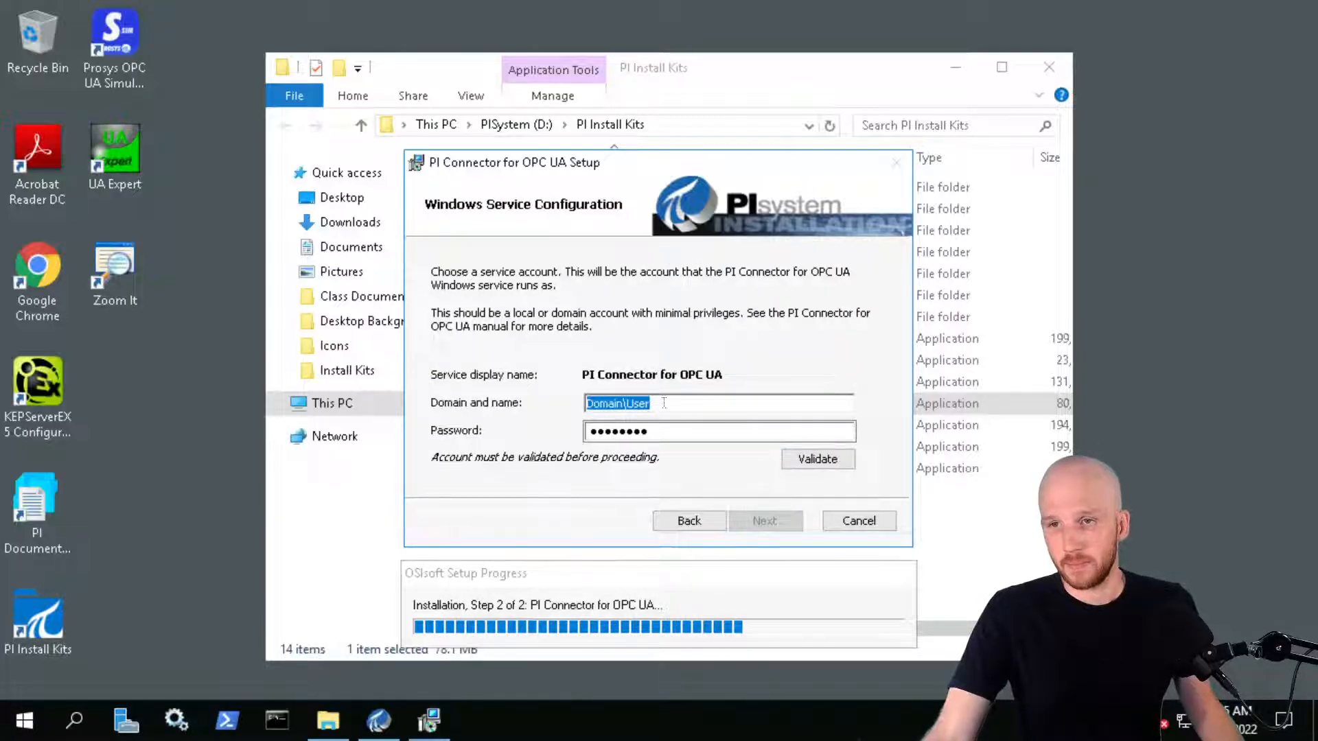
key("Tab")
key("ctrl+v")
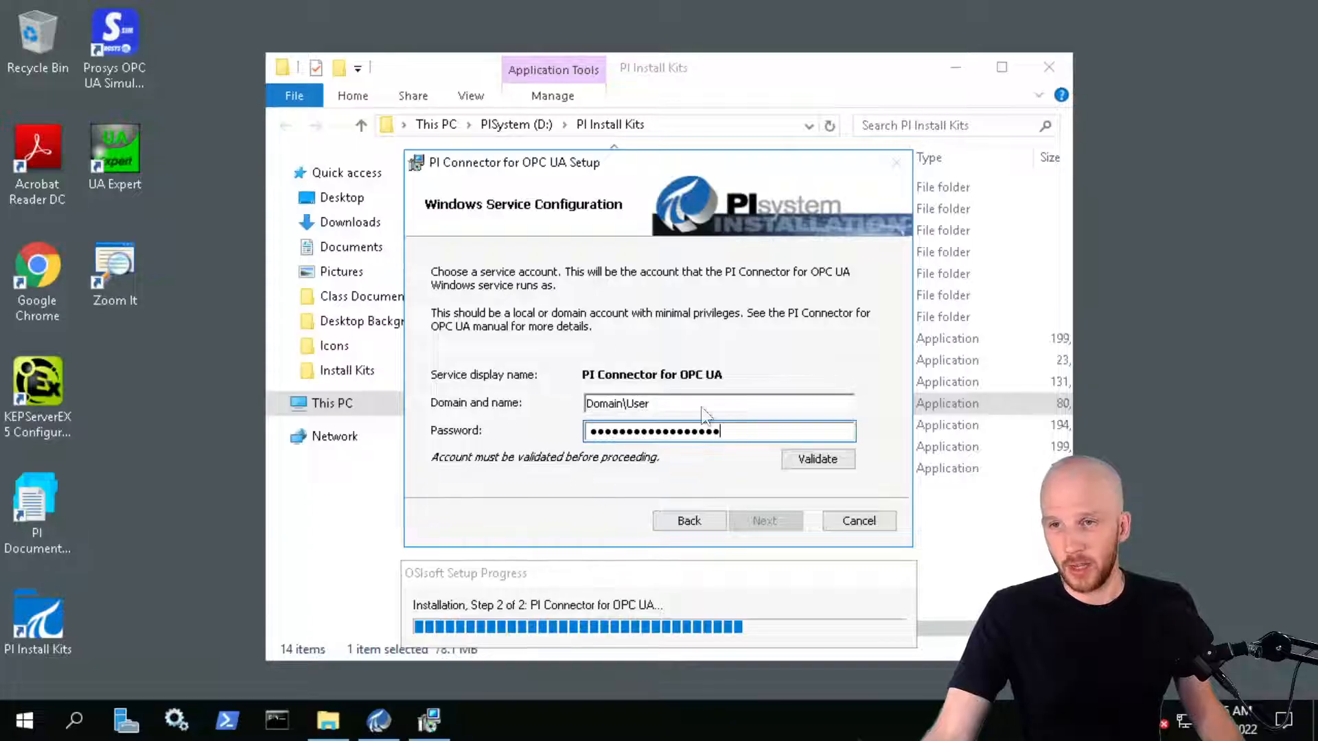
key("shift+Tab")
type("PI")
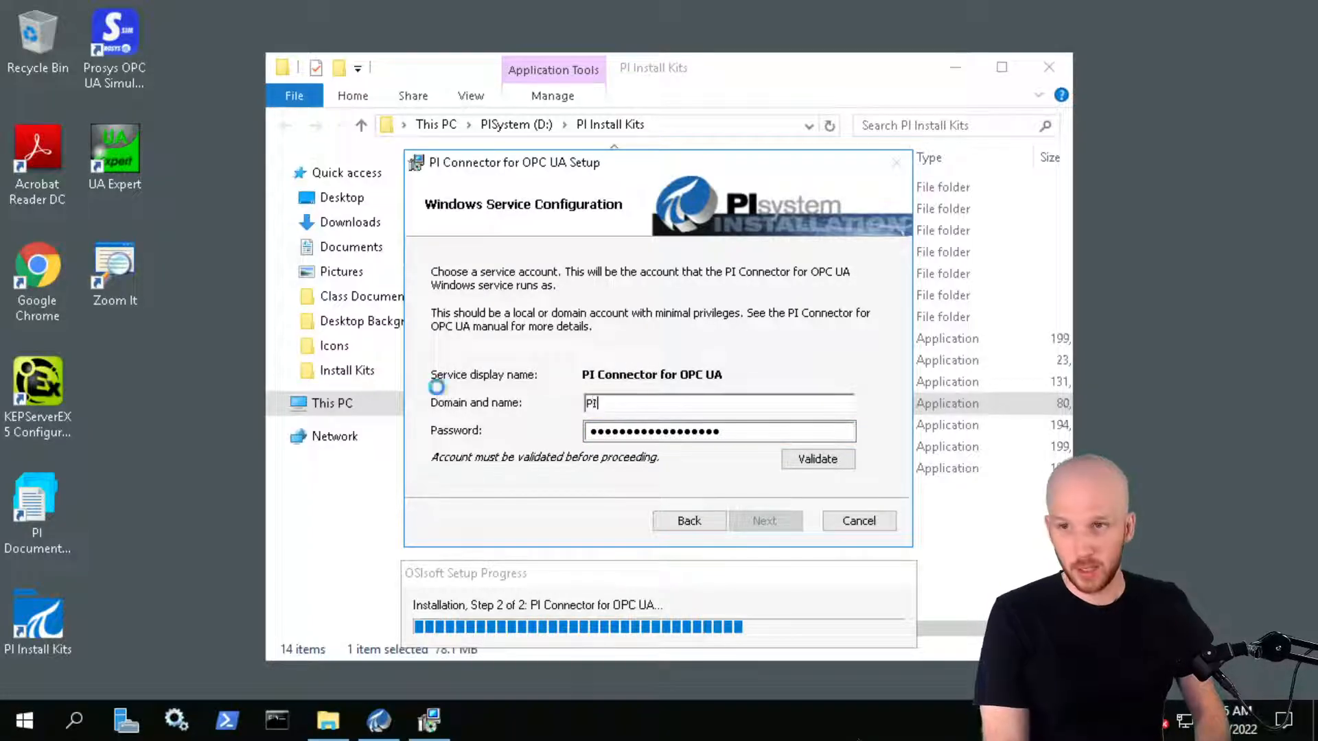
type("SCHOOL\\student01")
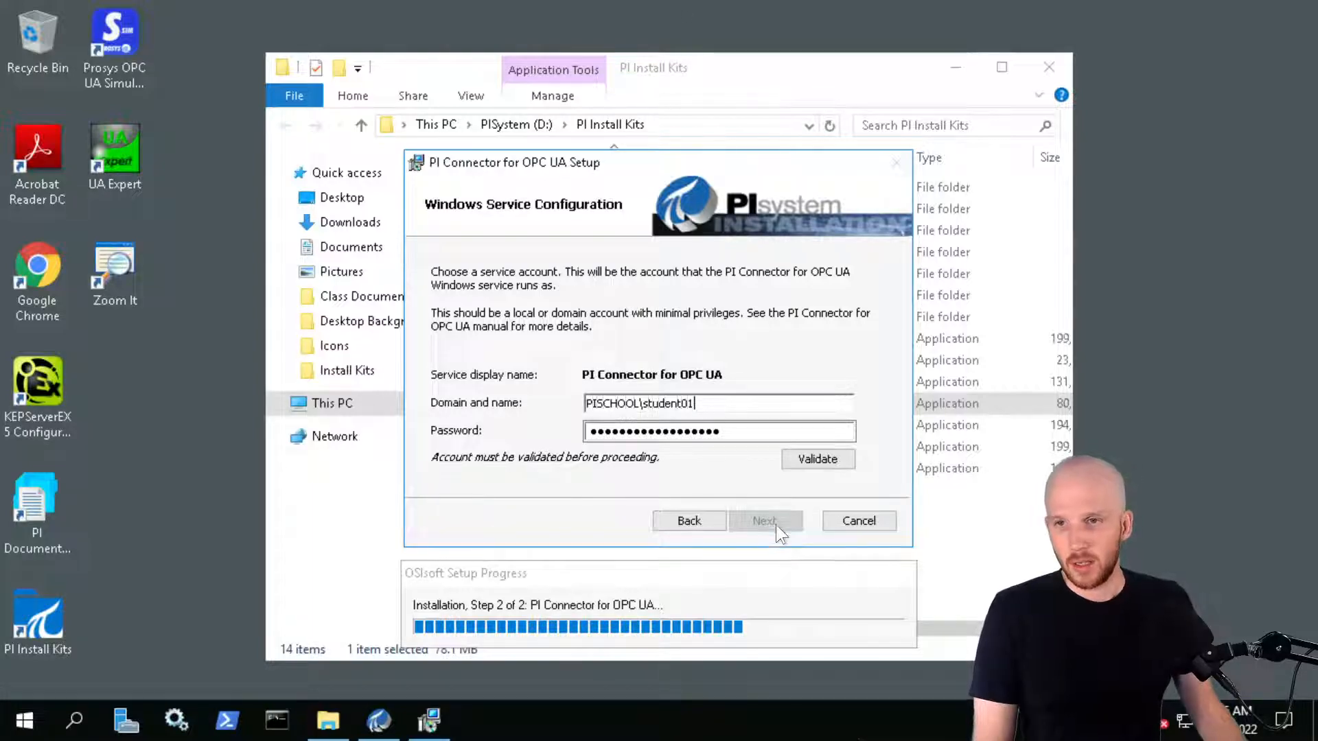
left_click(827, 461)
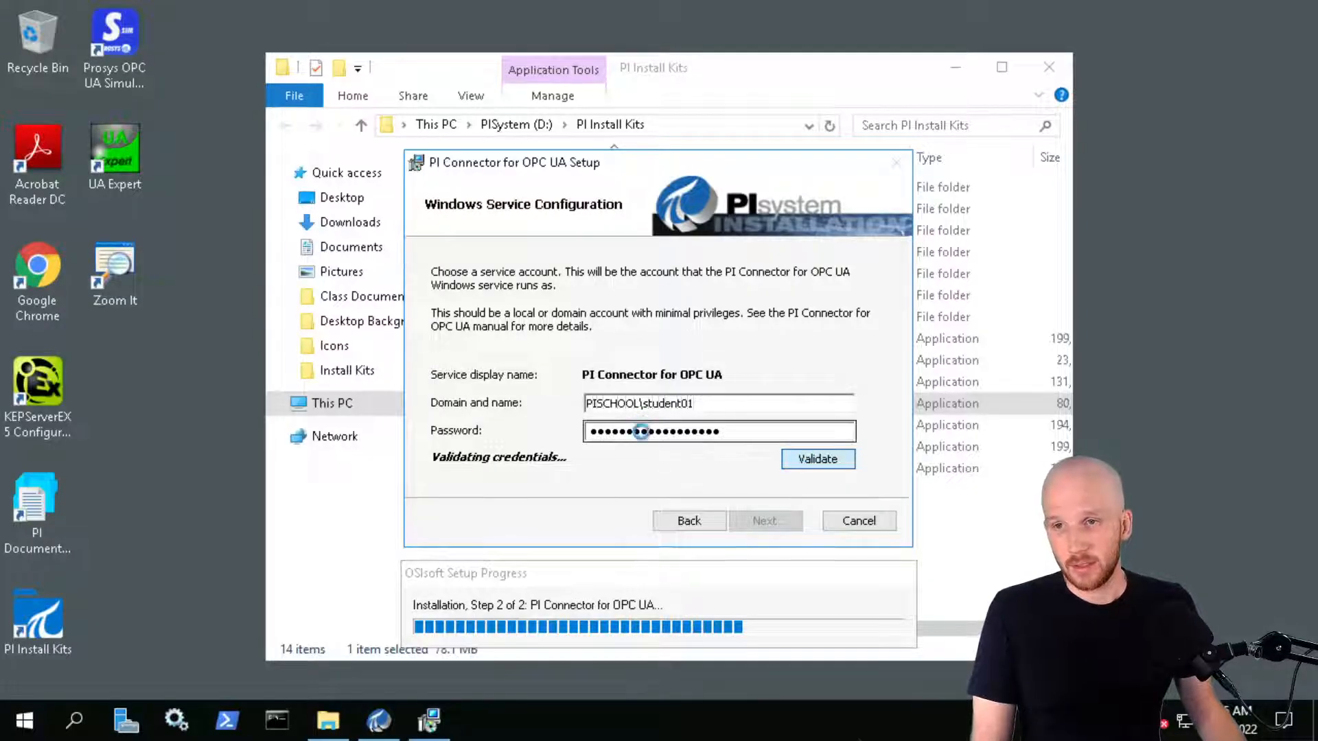
left_click(817, 449)
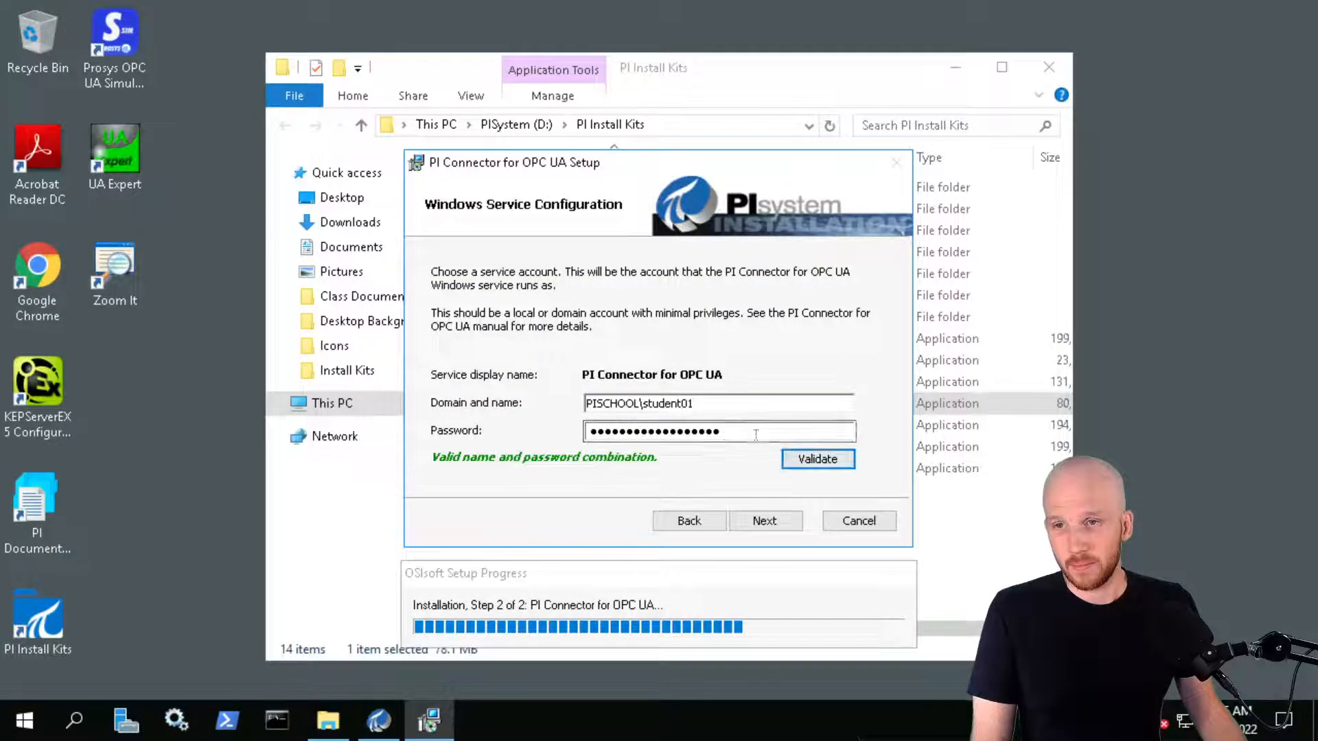
Clear the password, change the account to the managed service account SVC-PICON$, and continue
left_click_drag(753, 434, 385, 410)
key("BackSpace")
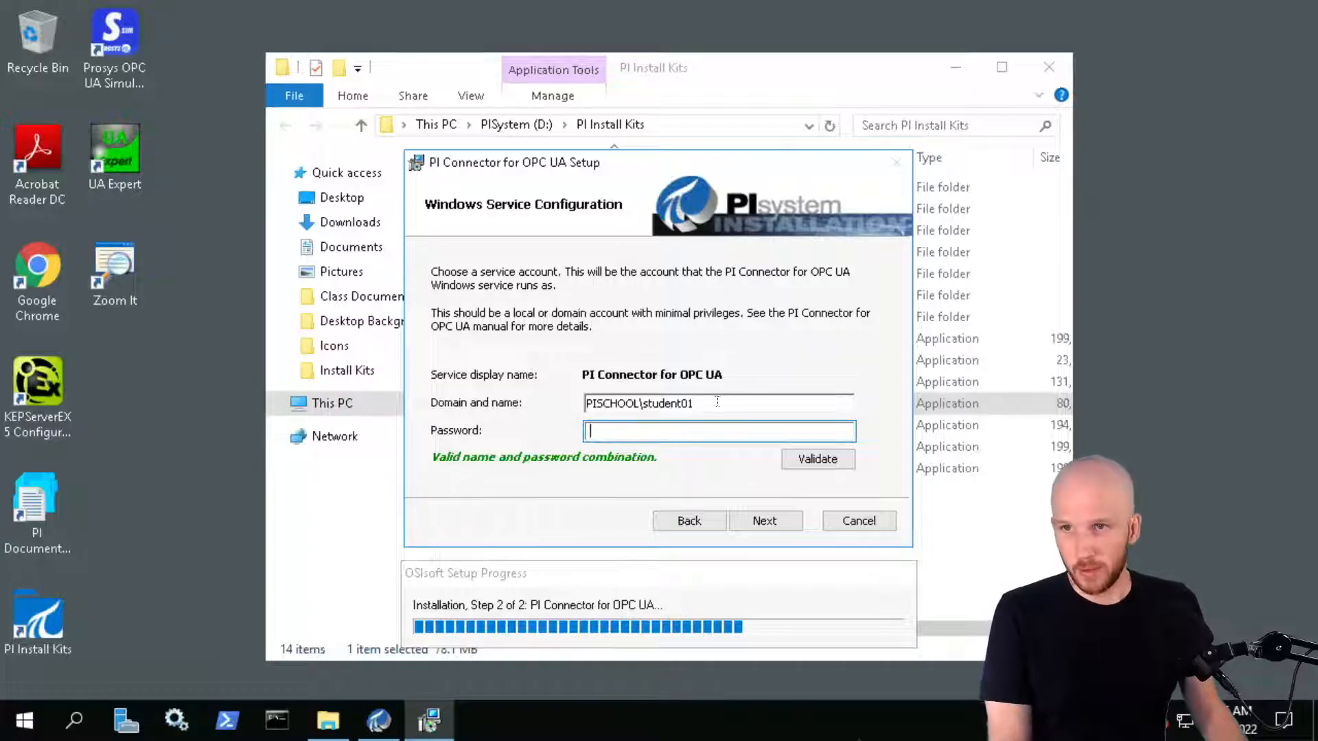
left_click_drag(711, 409, 640, 403)
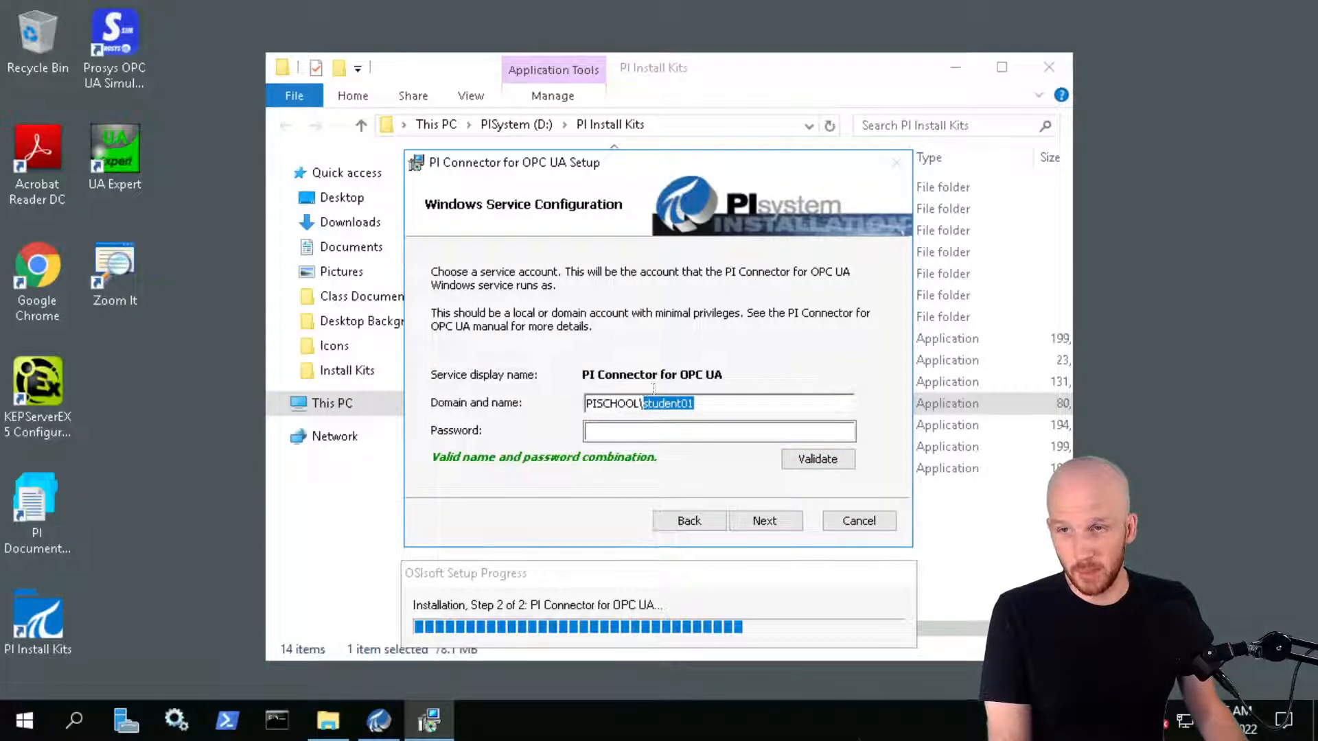
type("SVC-PI")
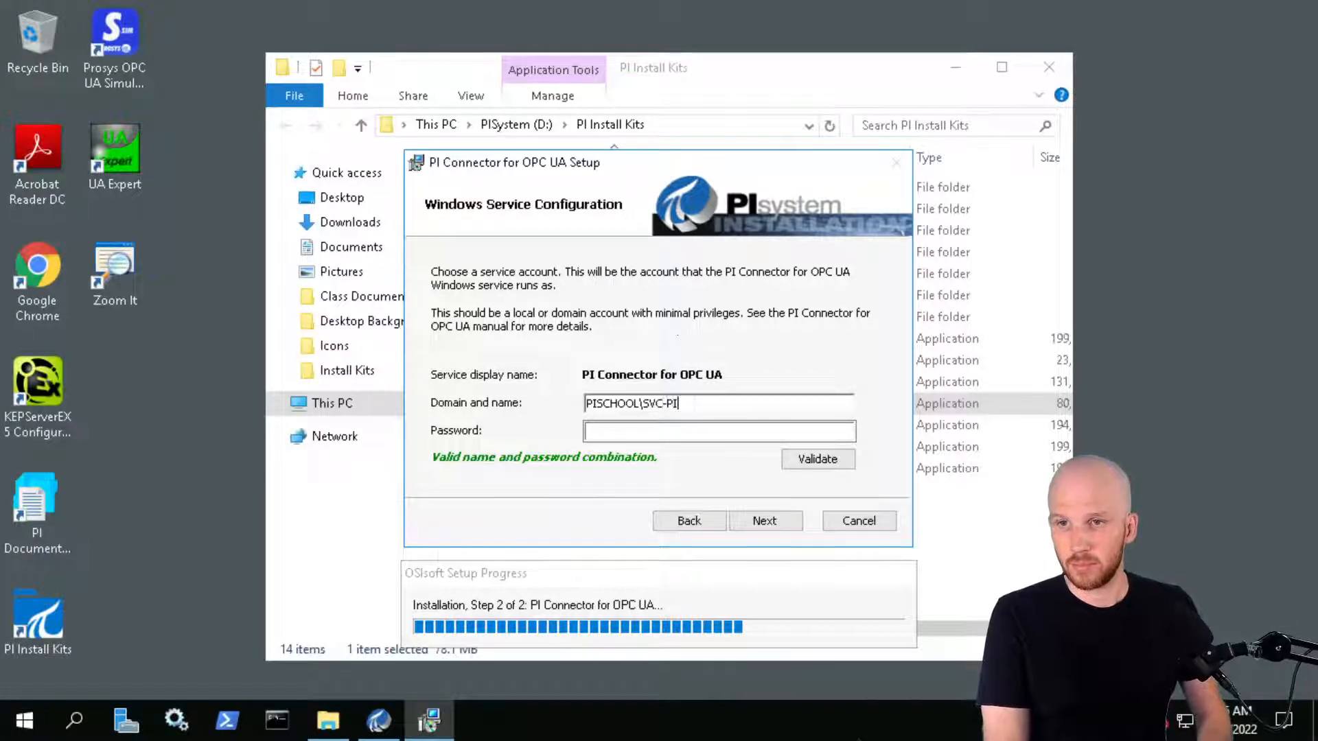
type("CON$")
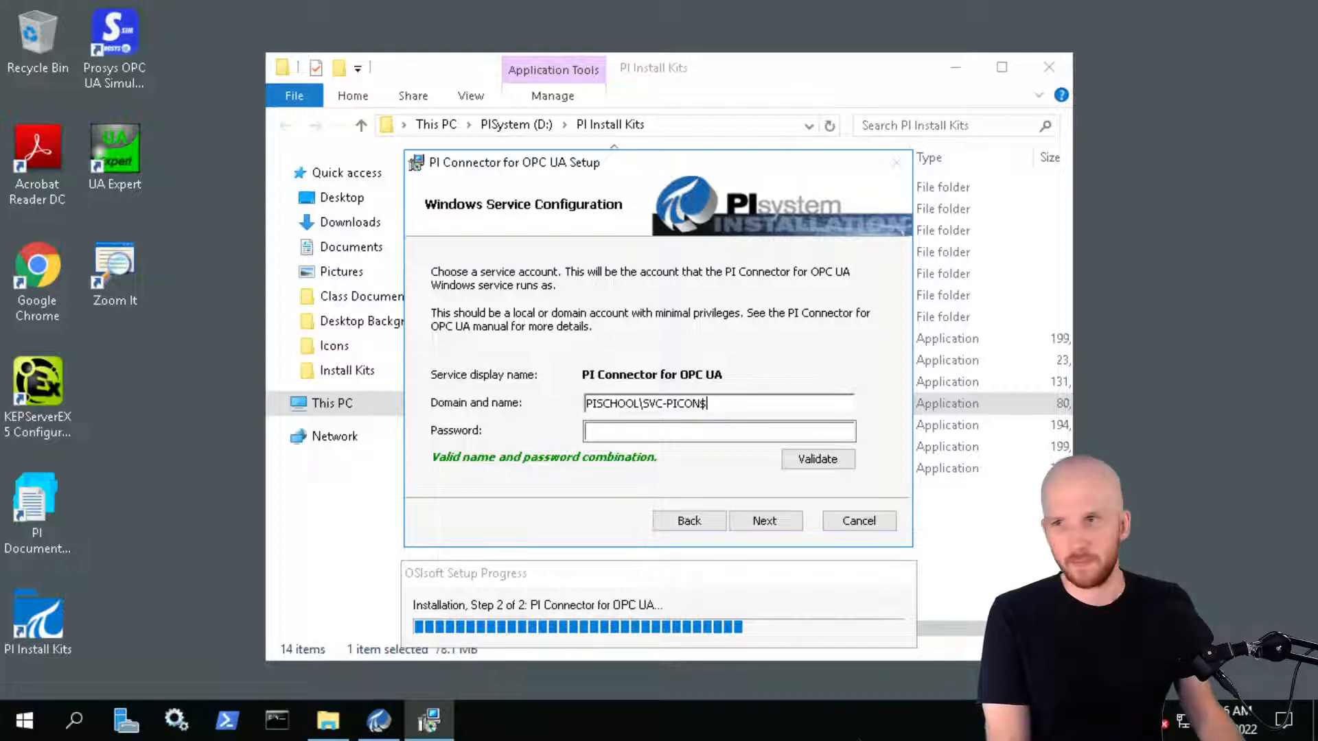
left_click(768, 520)
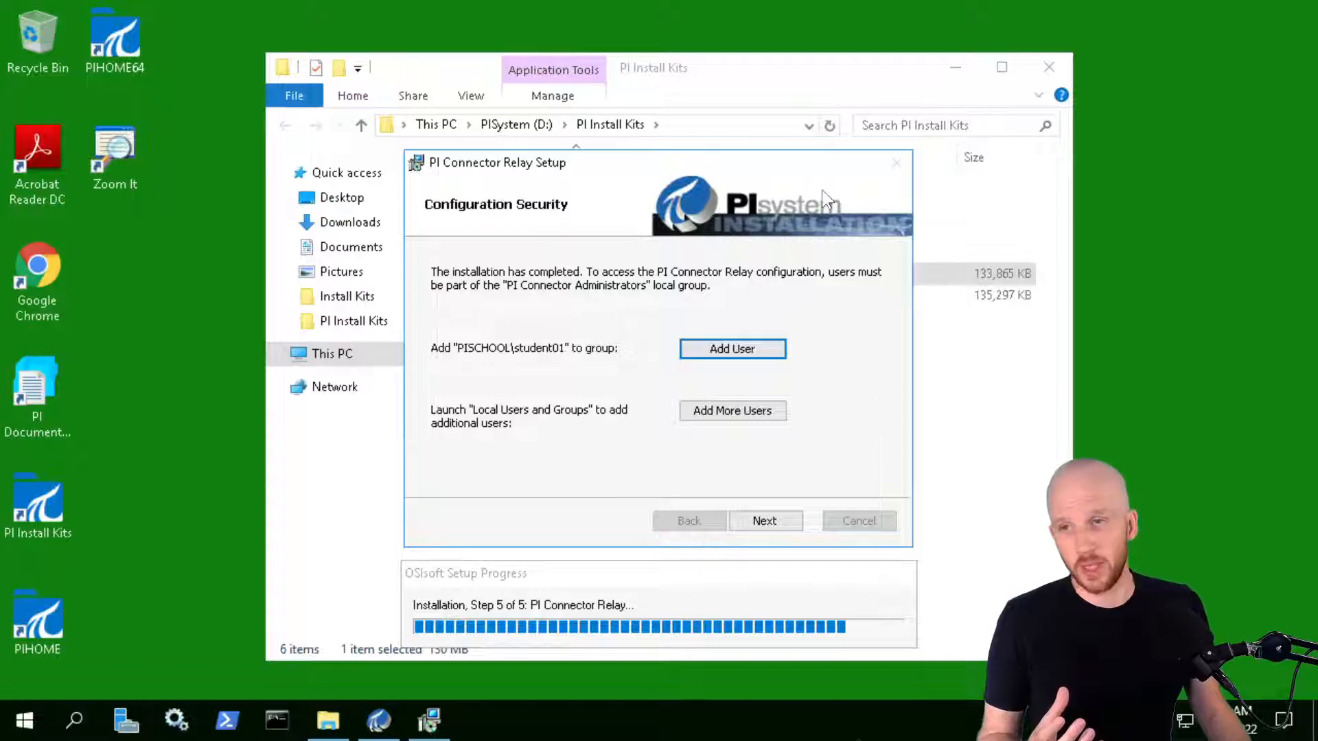
Add the student account to PI Connector Administrators, then launch Local Users and Groups
left_click(727, 352)
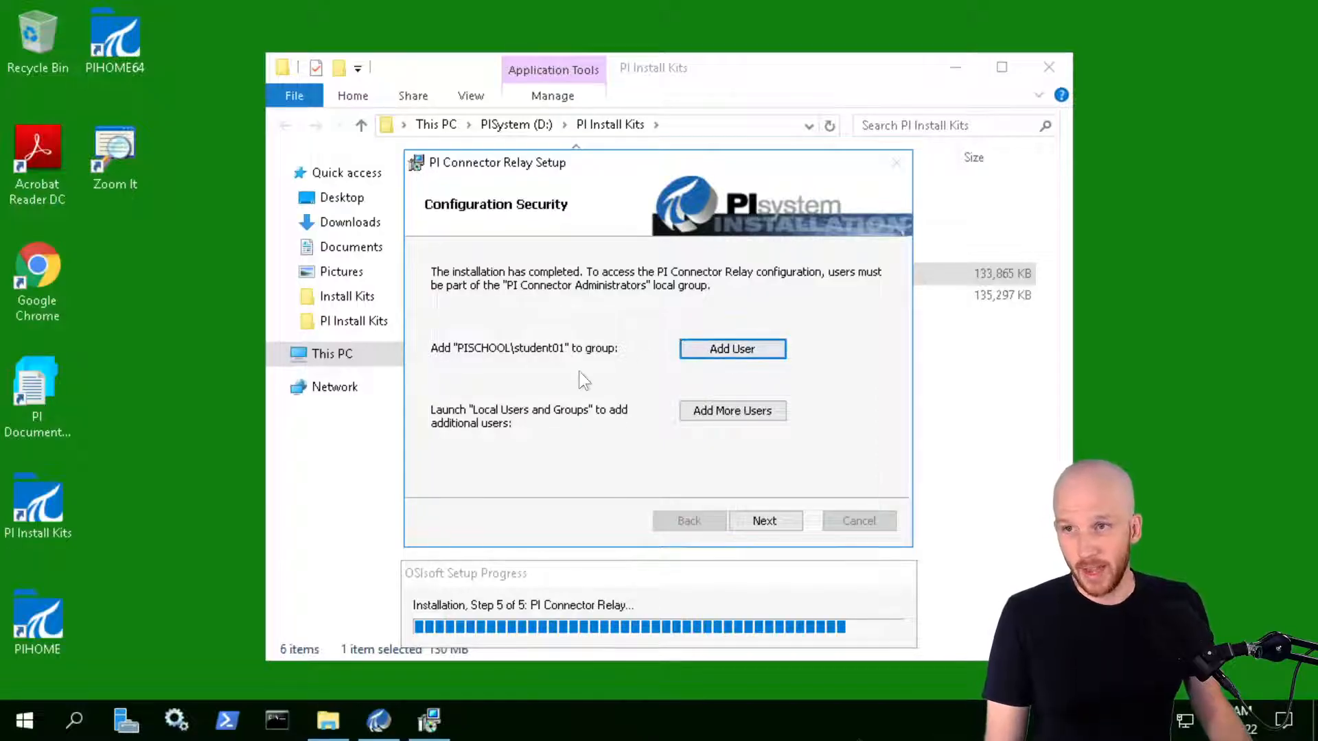
left_click(699, 352)
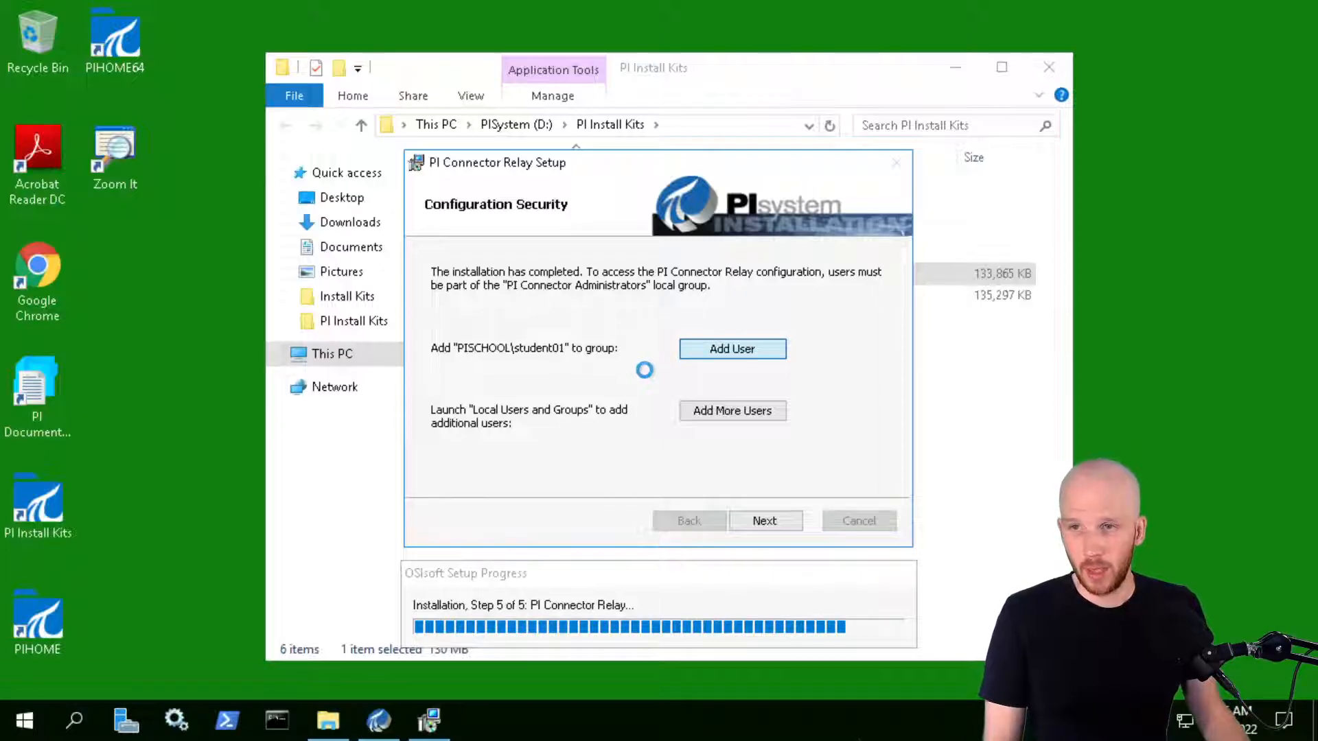
left_click(688, 411)
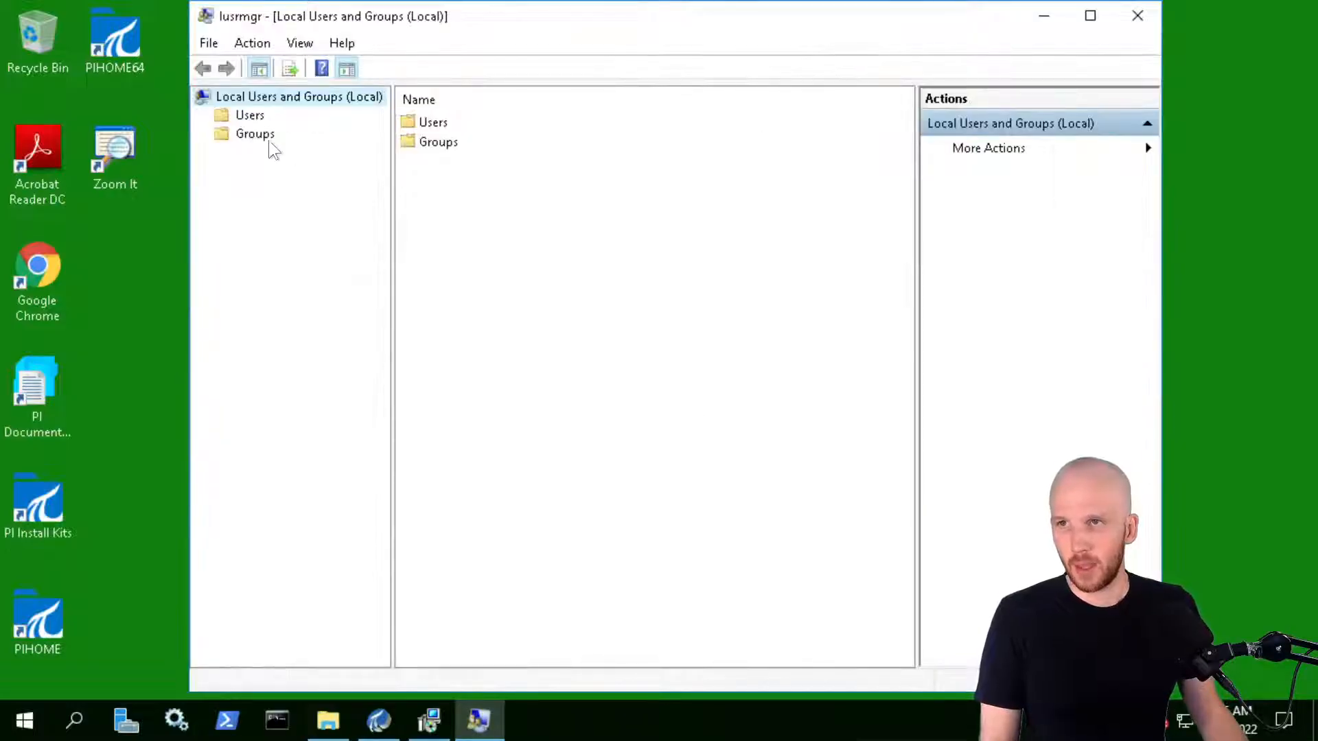
Select the Groups node to list PI Buffer Writers, PI Connector Administrators and PI Trusted Installers
left_click(242, 133)
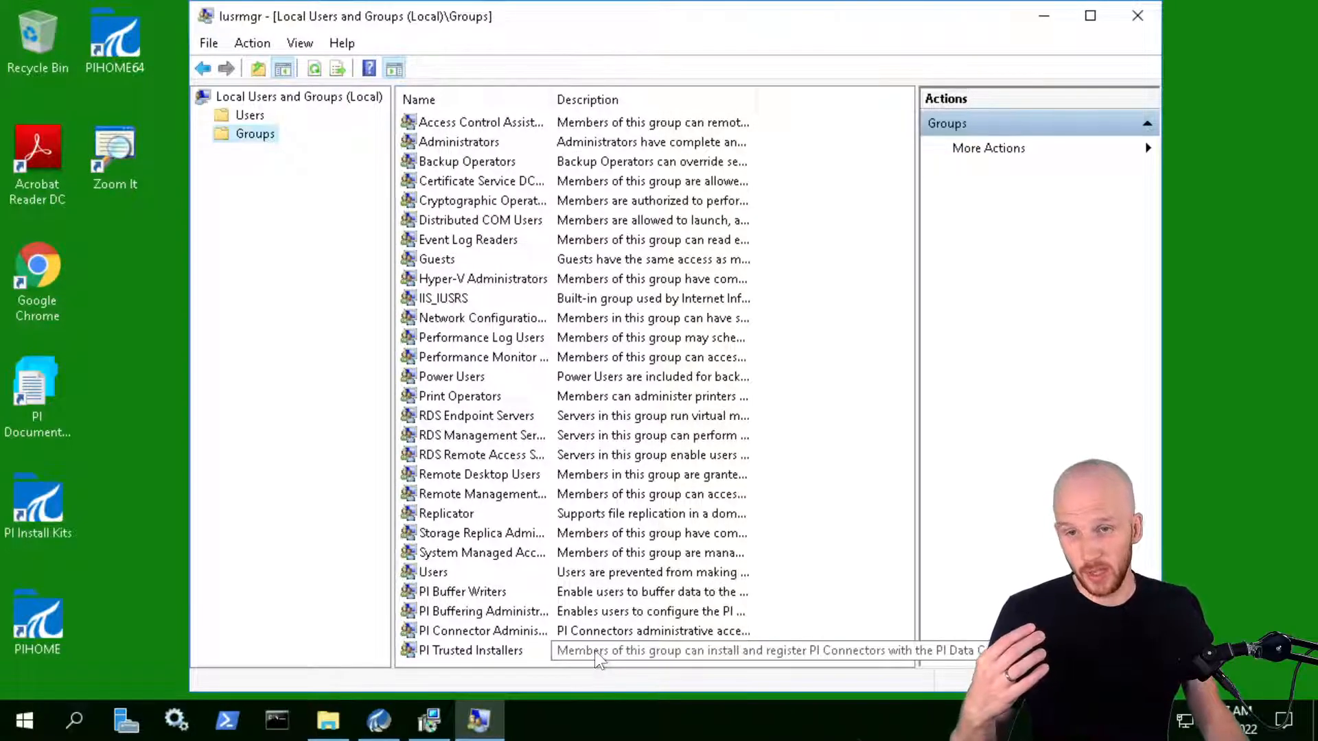
Add student01 to the PI Trusted Installers group, save, and minimize Local Users and Groups
double_click(495, 650)
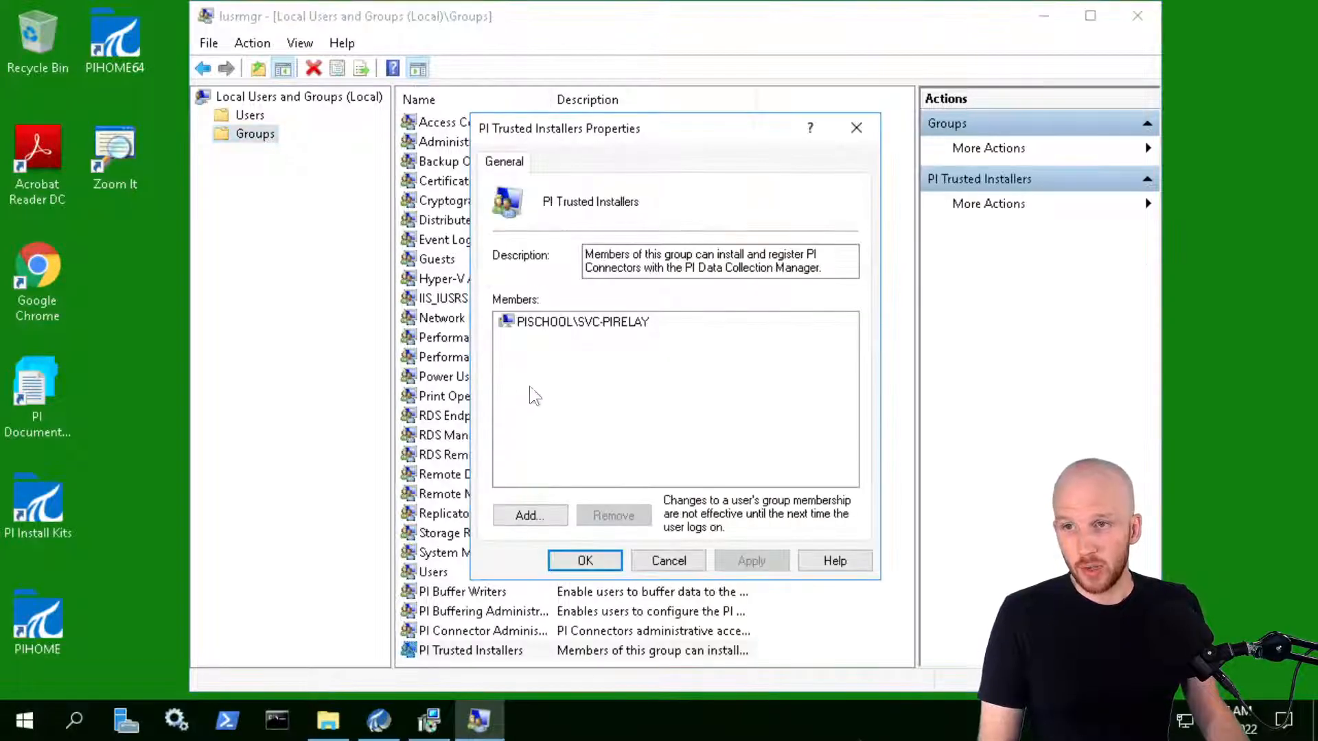
left_click(522, 514)
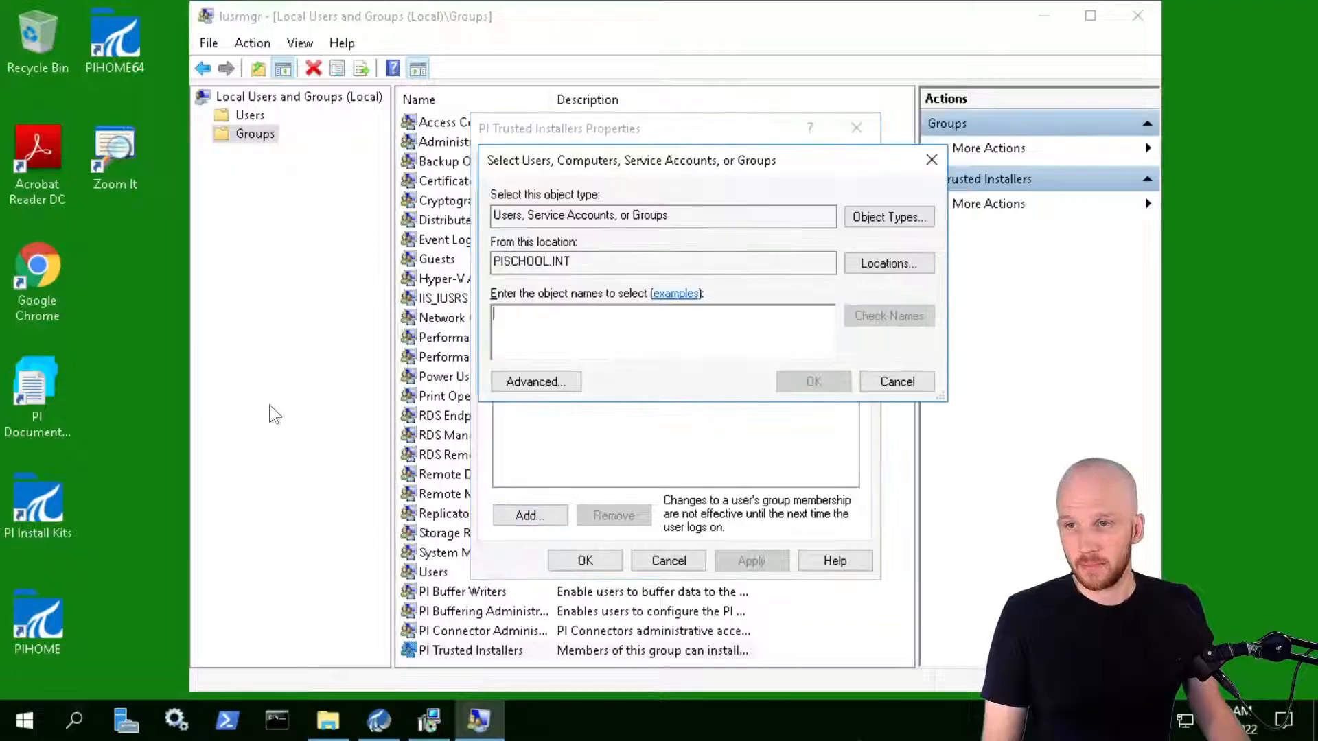
type("student01")
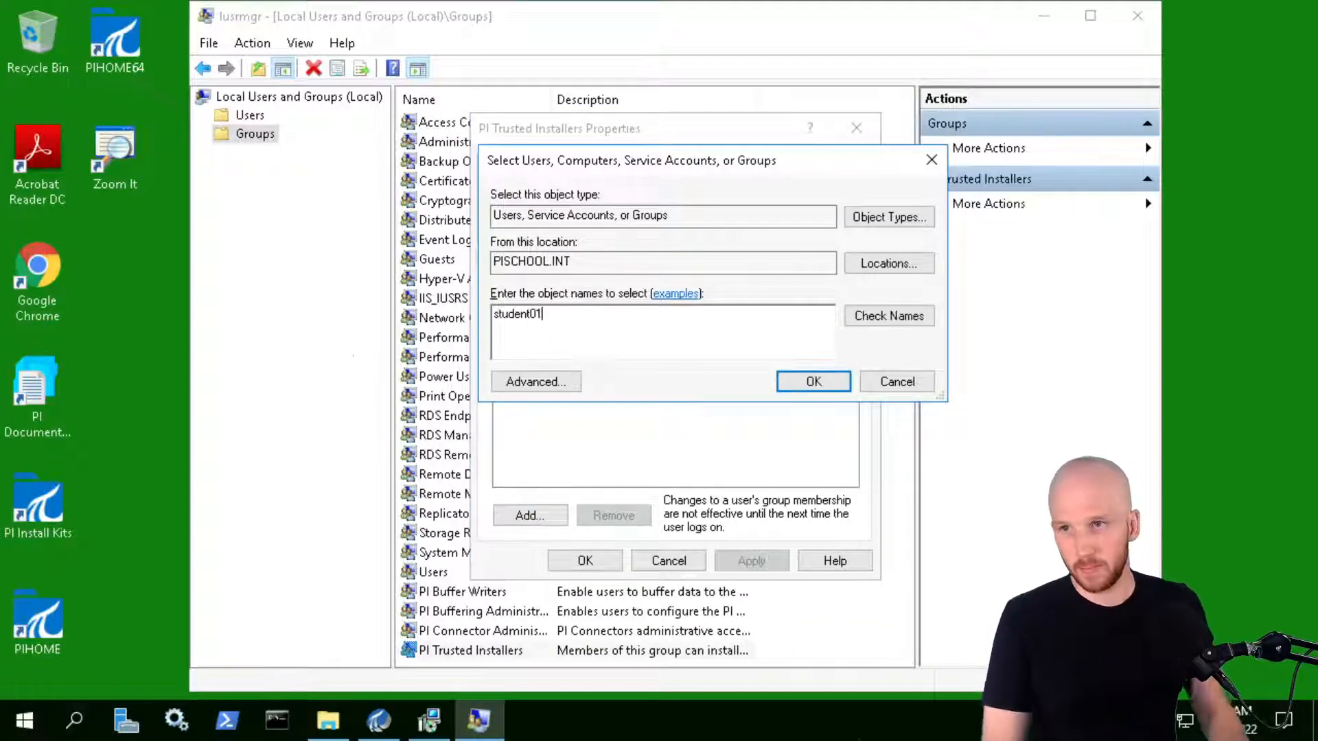
left_click(912, 323)
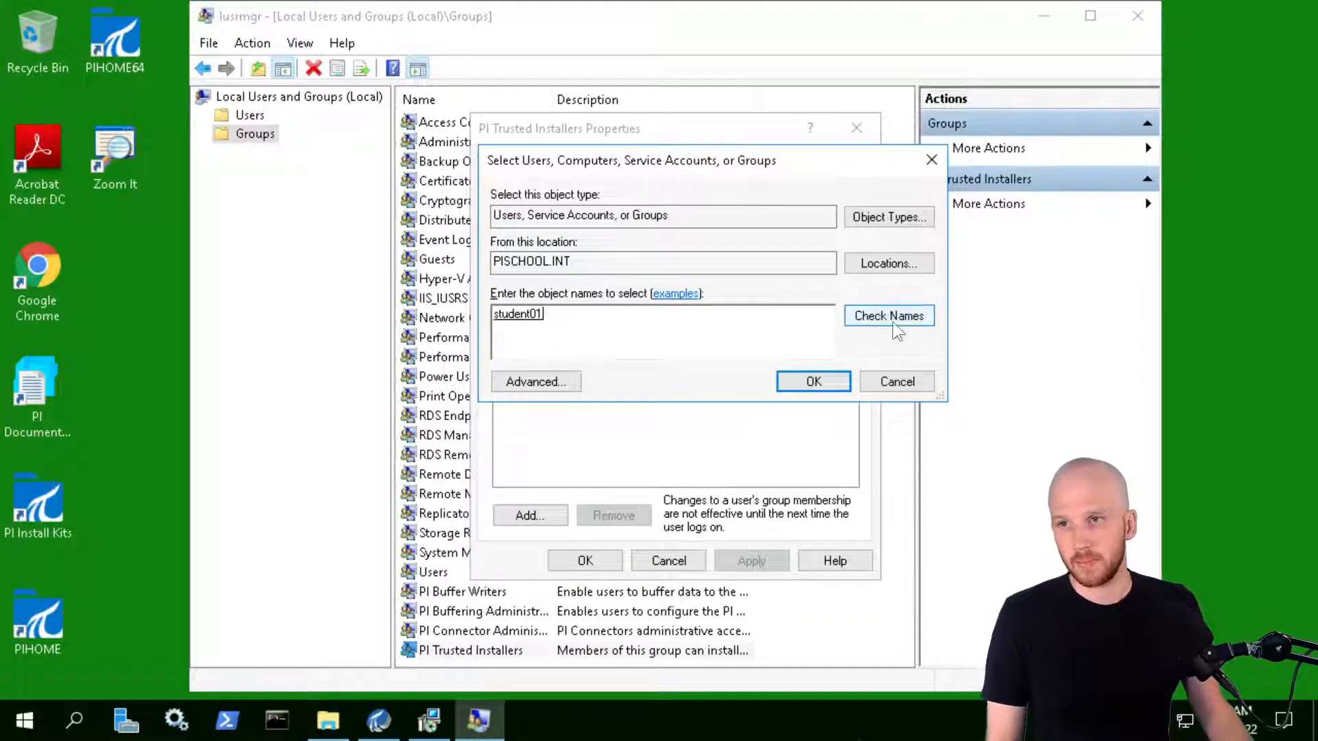
left_click(824, 382)
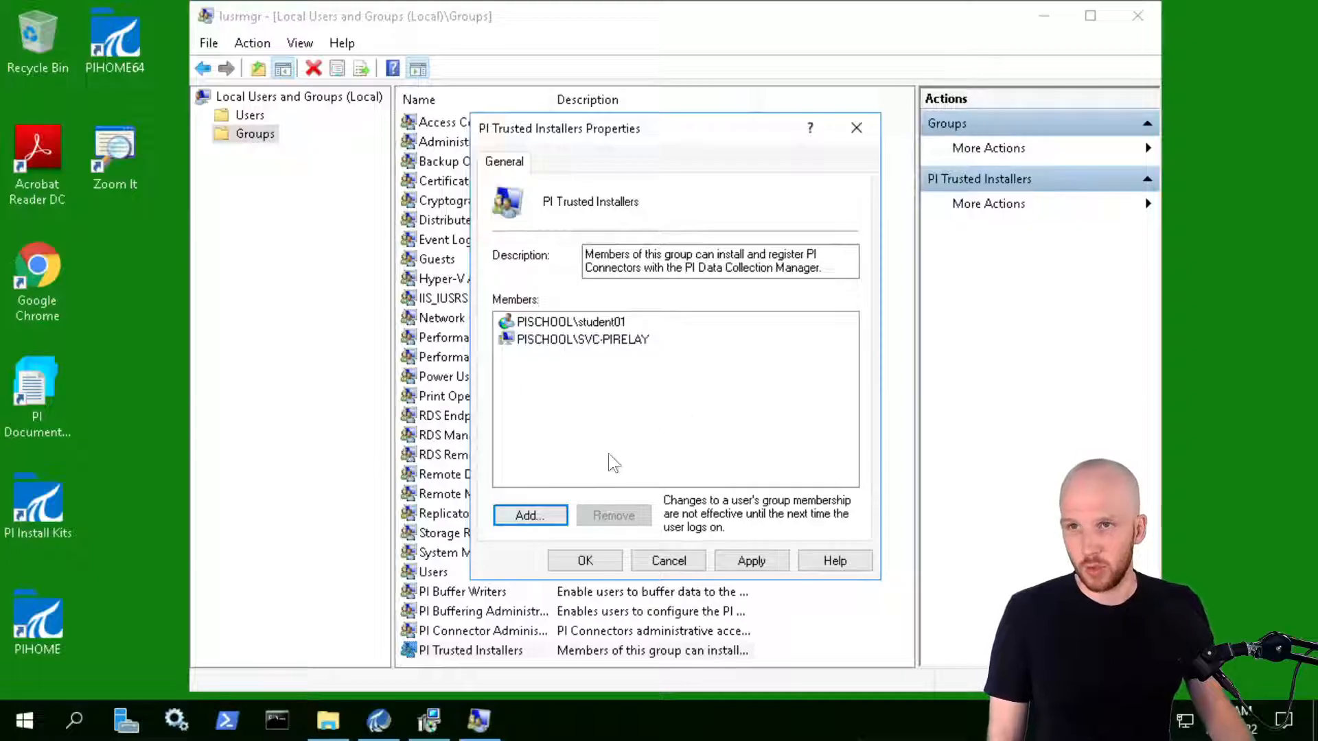
left_click(583, 561)
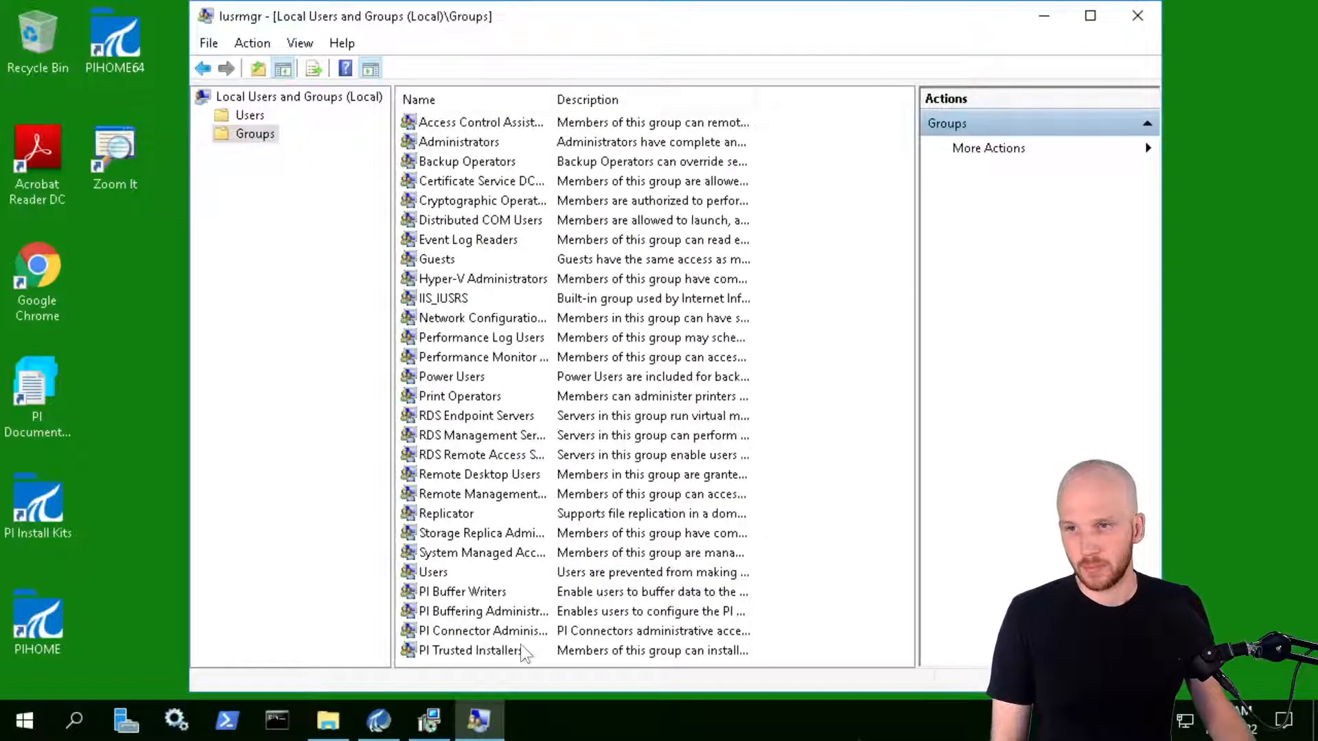
left_click(492, 653)
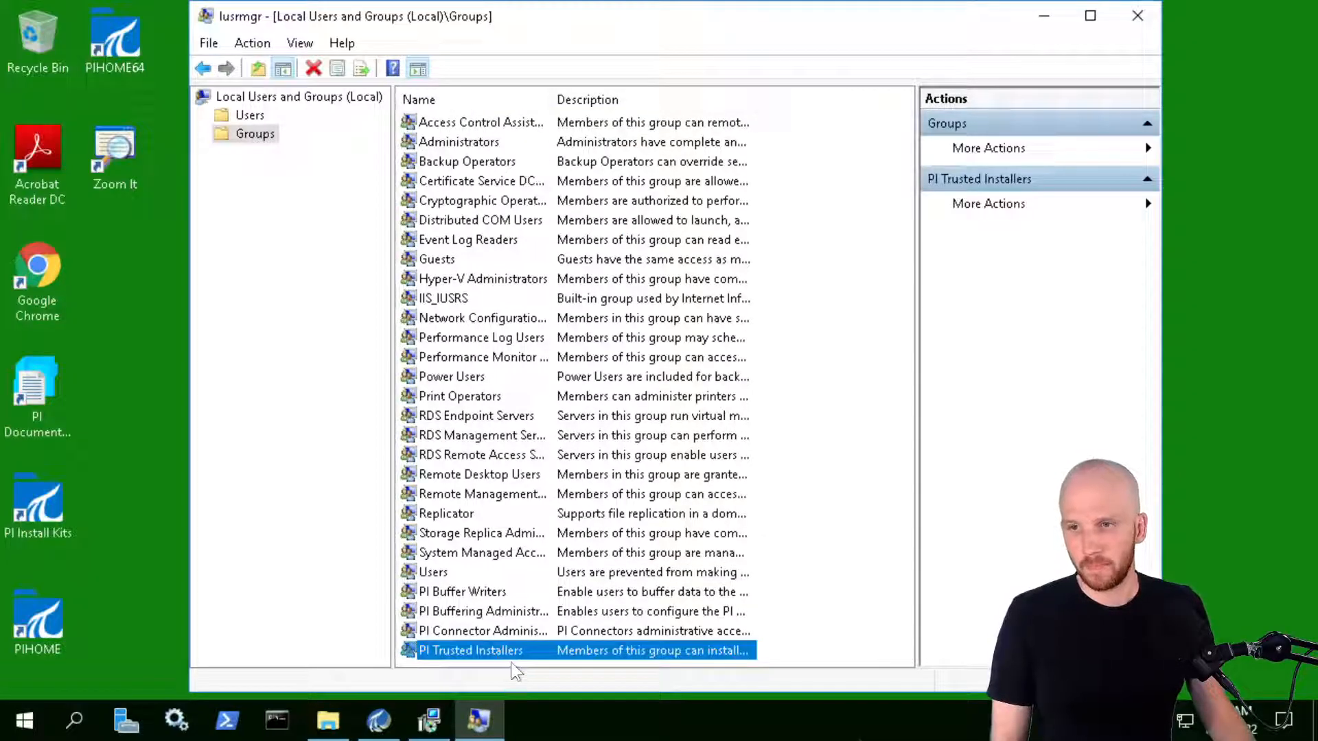
left_click(1039, 15)
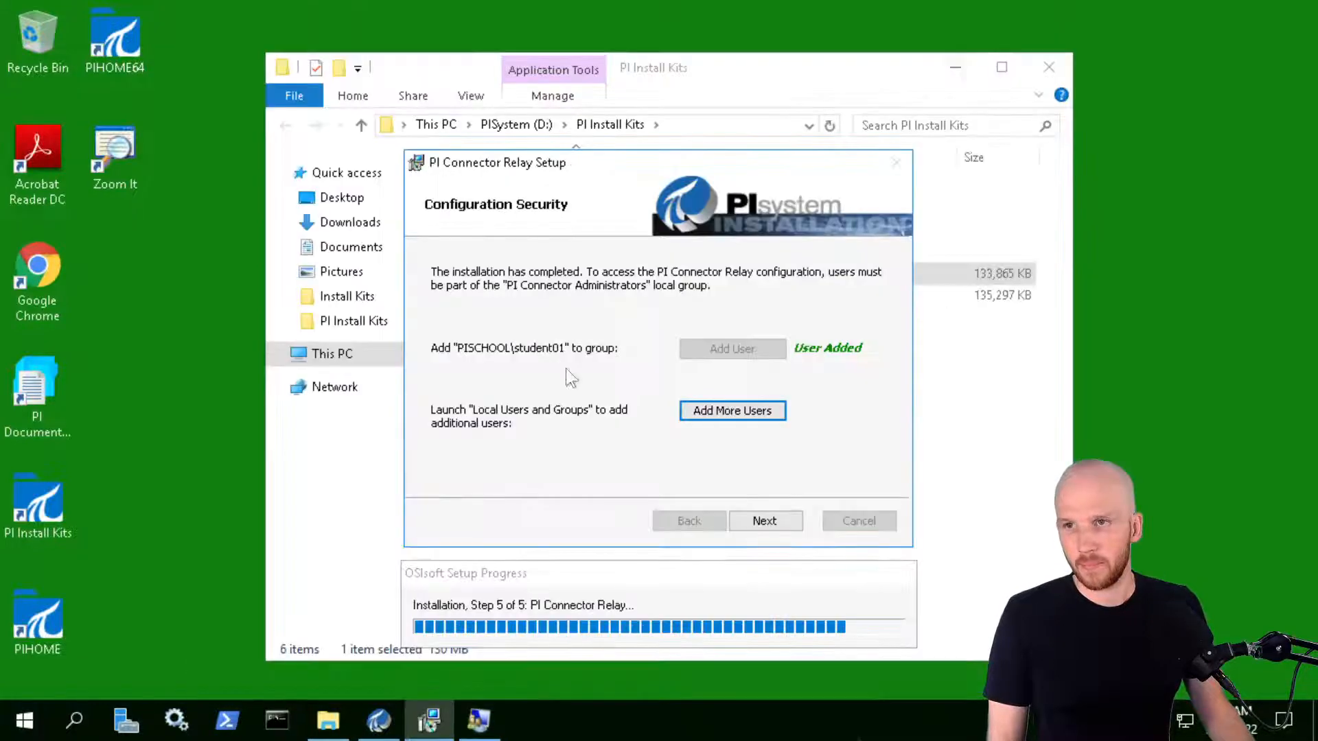
Finish the PI Connector Relay wizard and close the installation summary
left_click(761, 522)
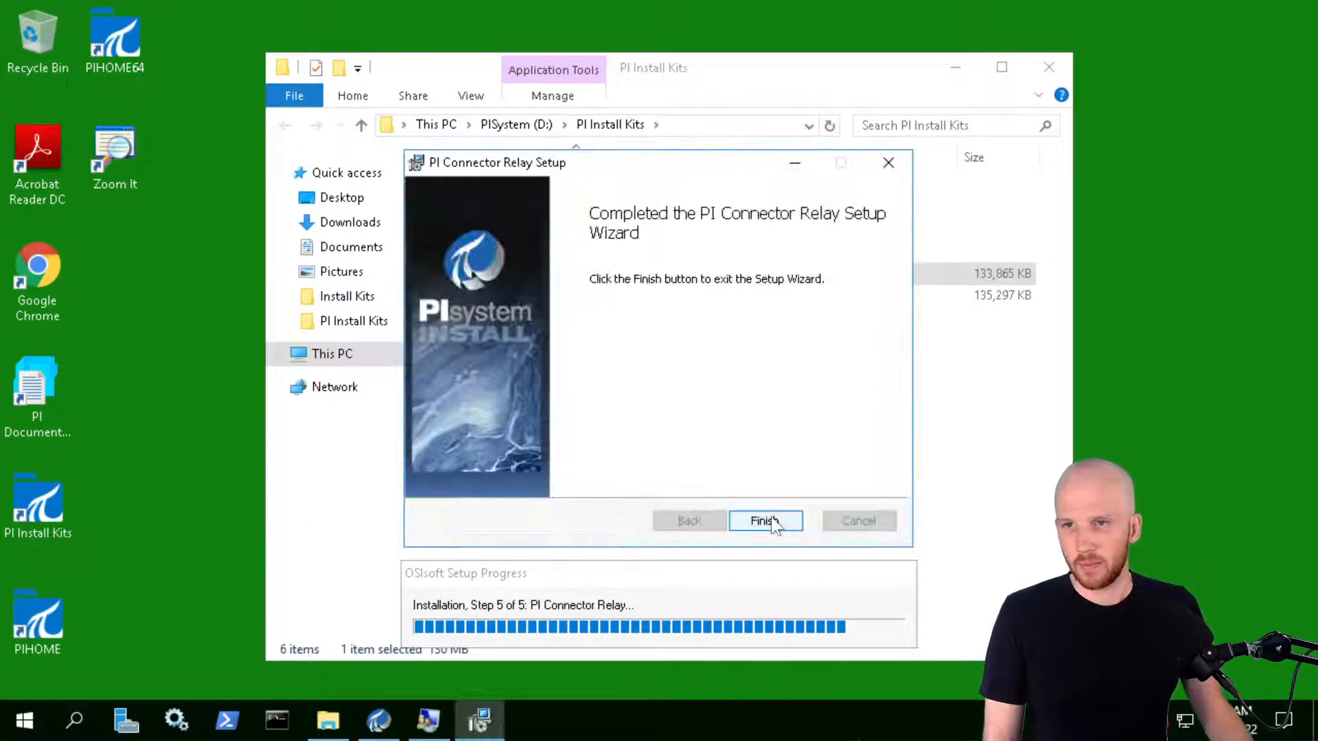
left_click(766, 522)
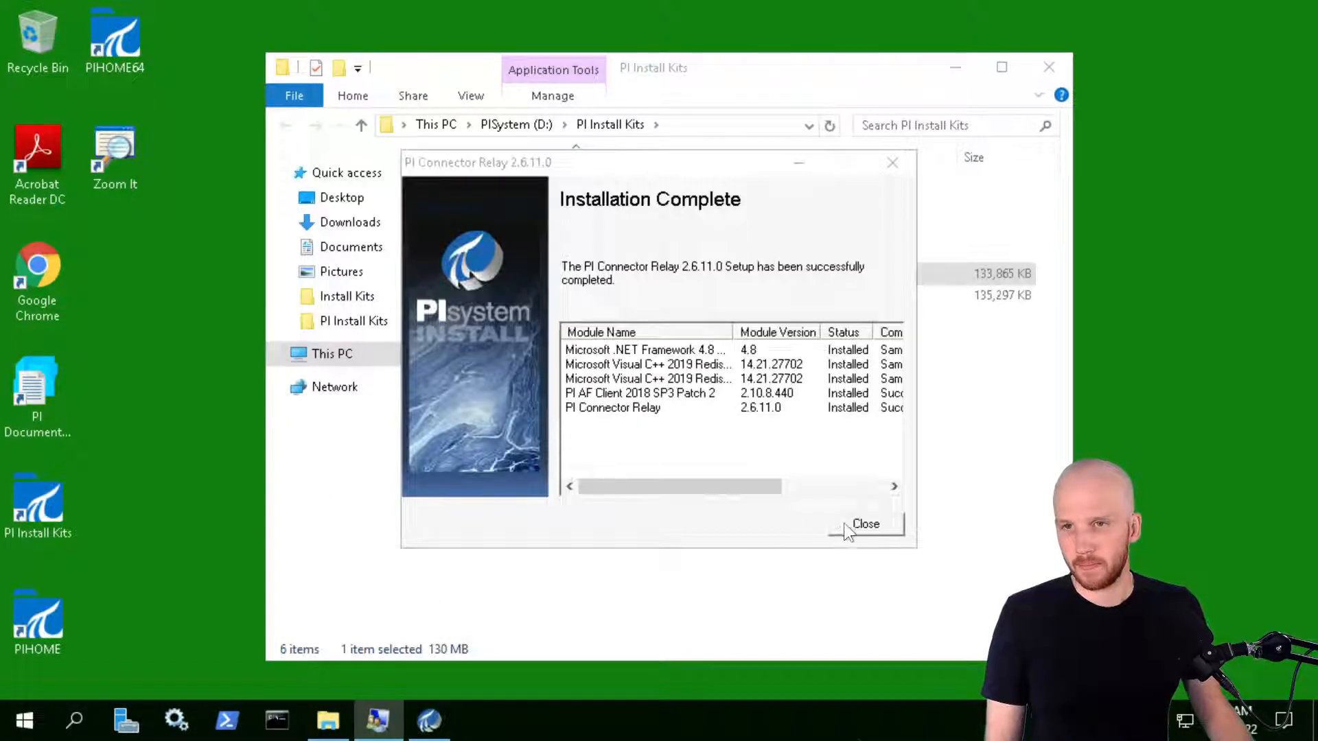
left_click(872, 523)
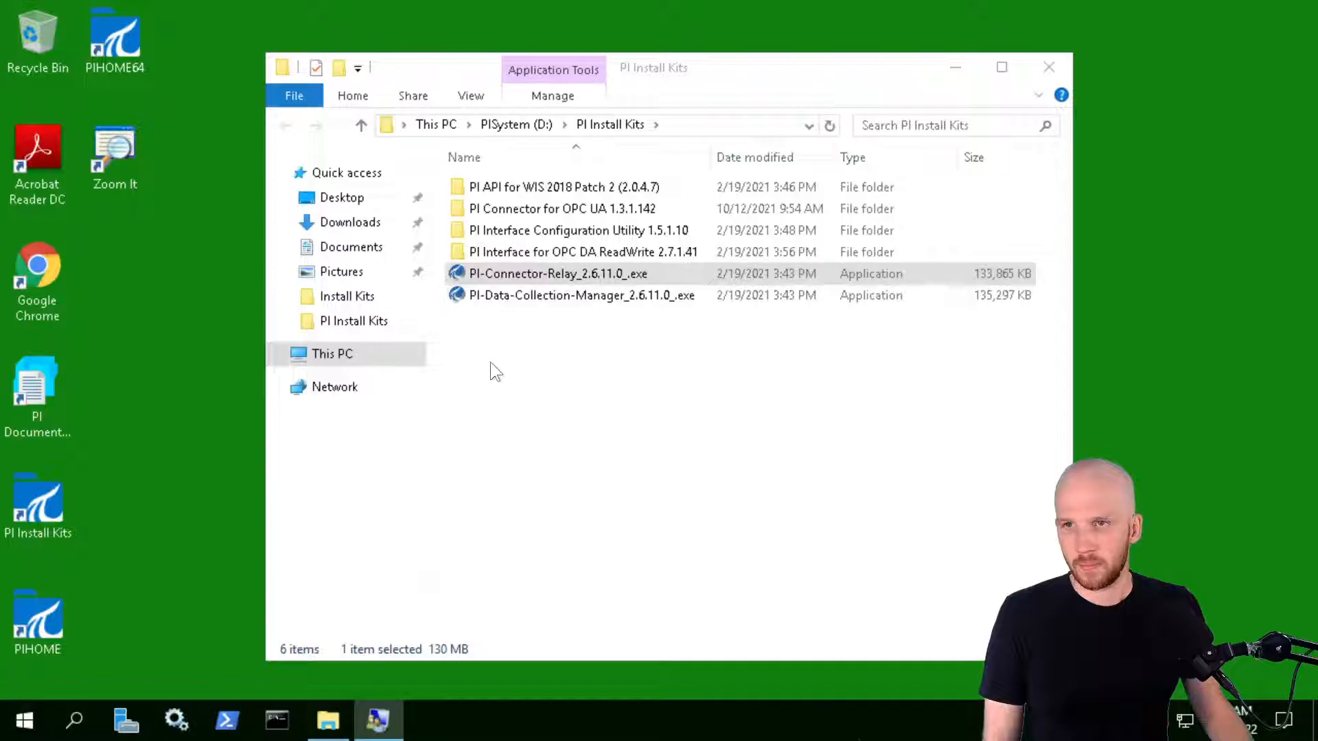
Run the PI Data Collection Manager 2.6.11.0 installer as administrator and extract to the default location
double_click(536, 296)
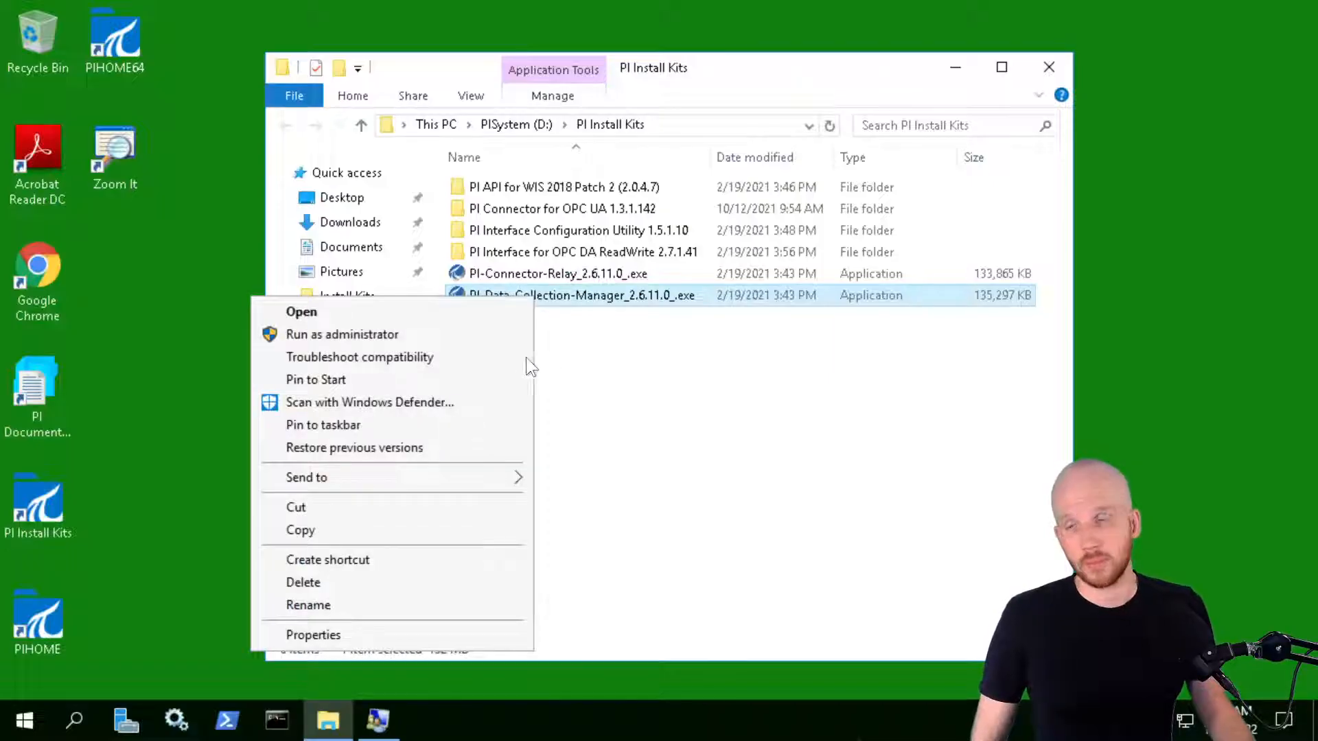
left_click(397, 336)
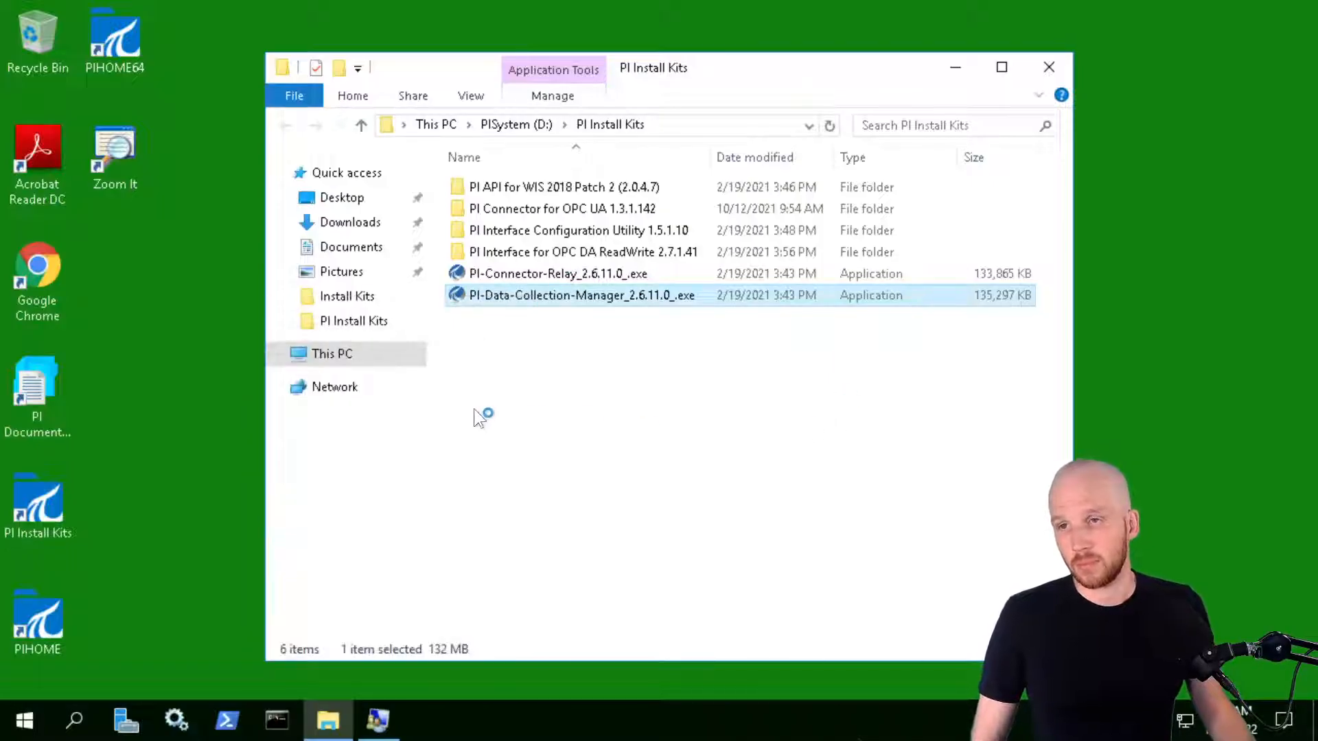
mouse_move(434, 7)
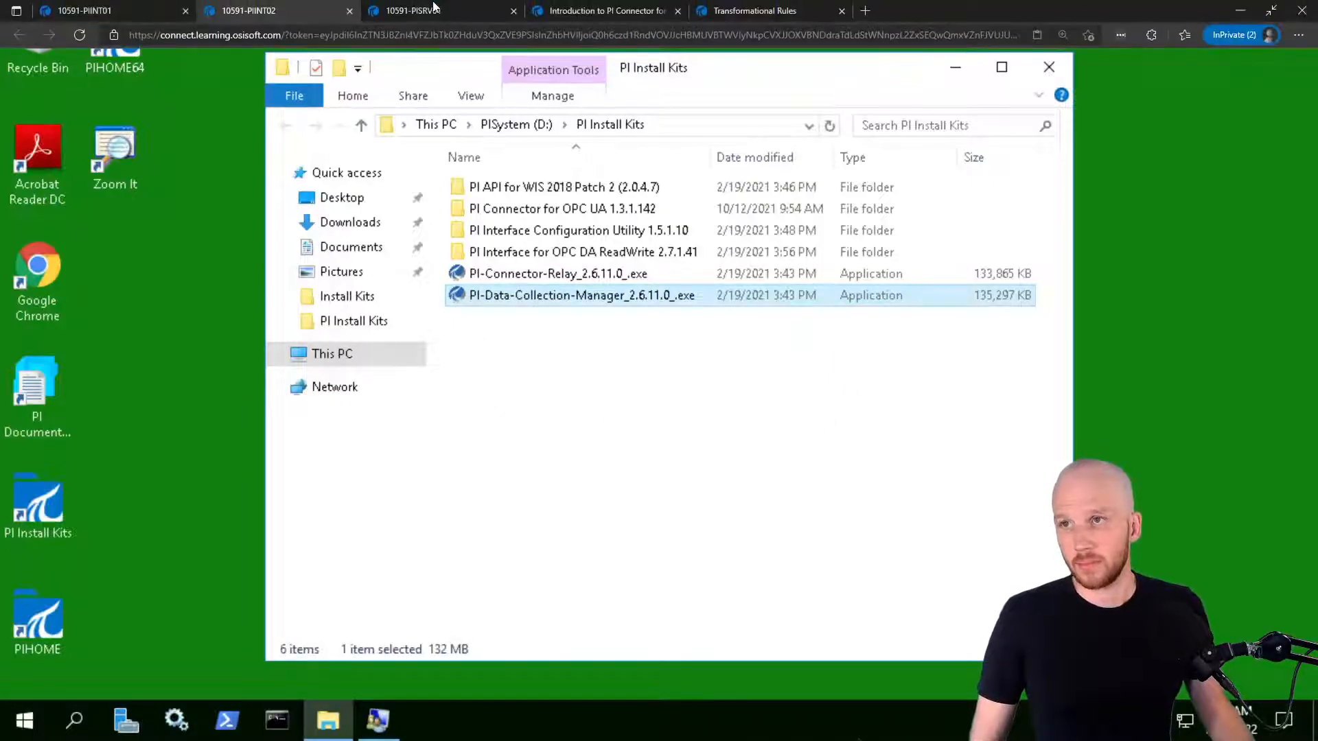
left_click(131, 9)
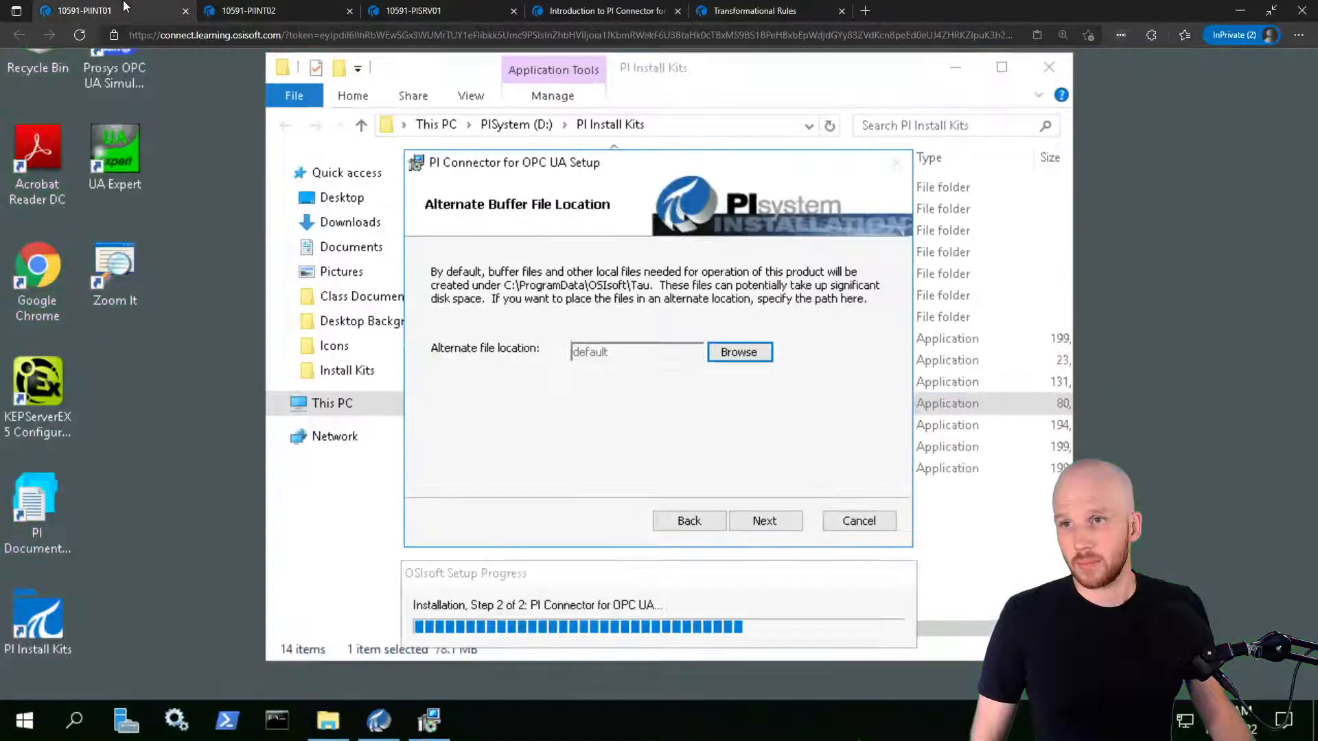
left_click(264, 8)
left_click(597, 423)
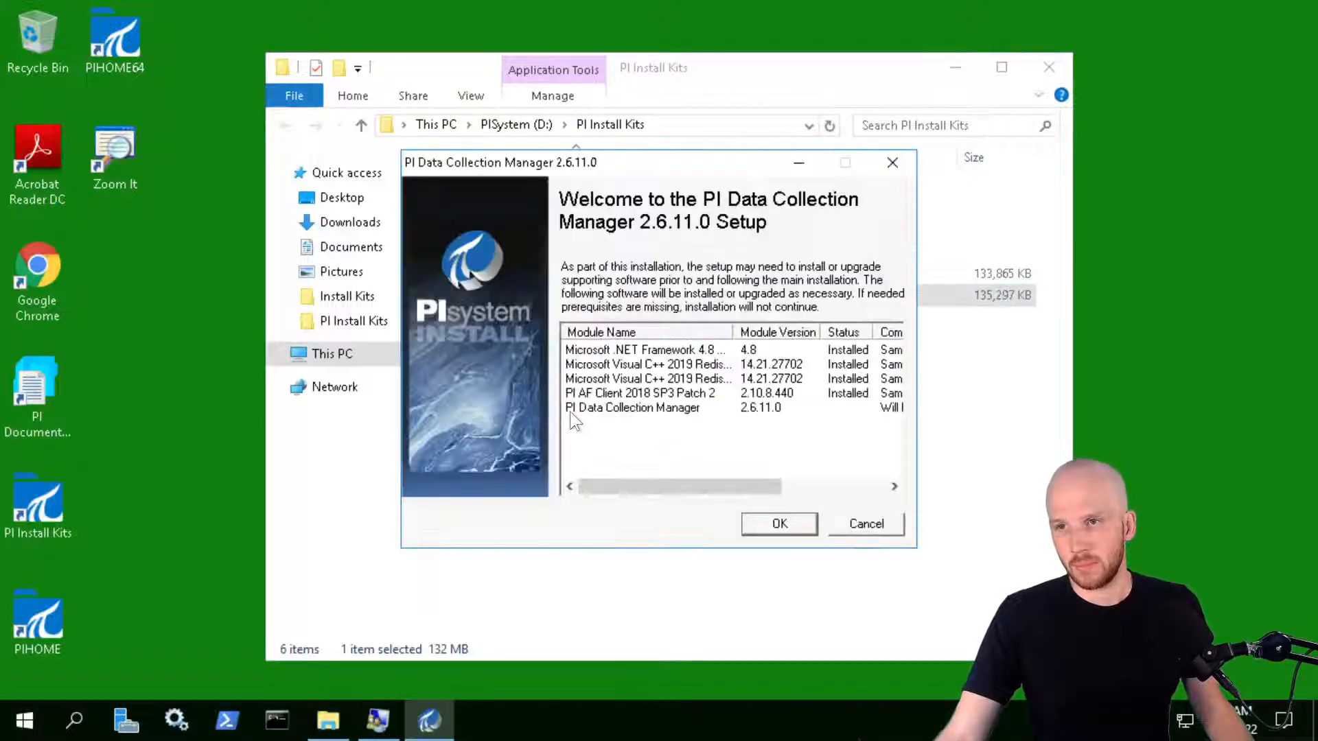
Change the Data Collection Manager port from the in-use 5460 to 5461 and confirm it's available
left_click(780, 524)
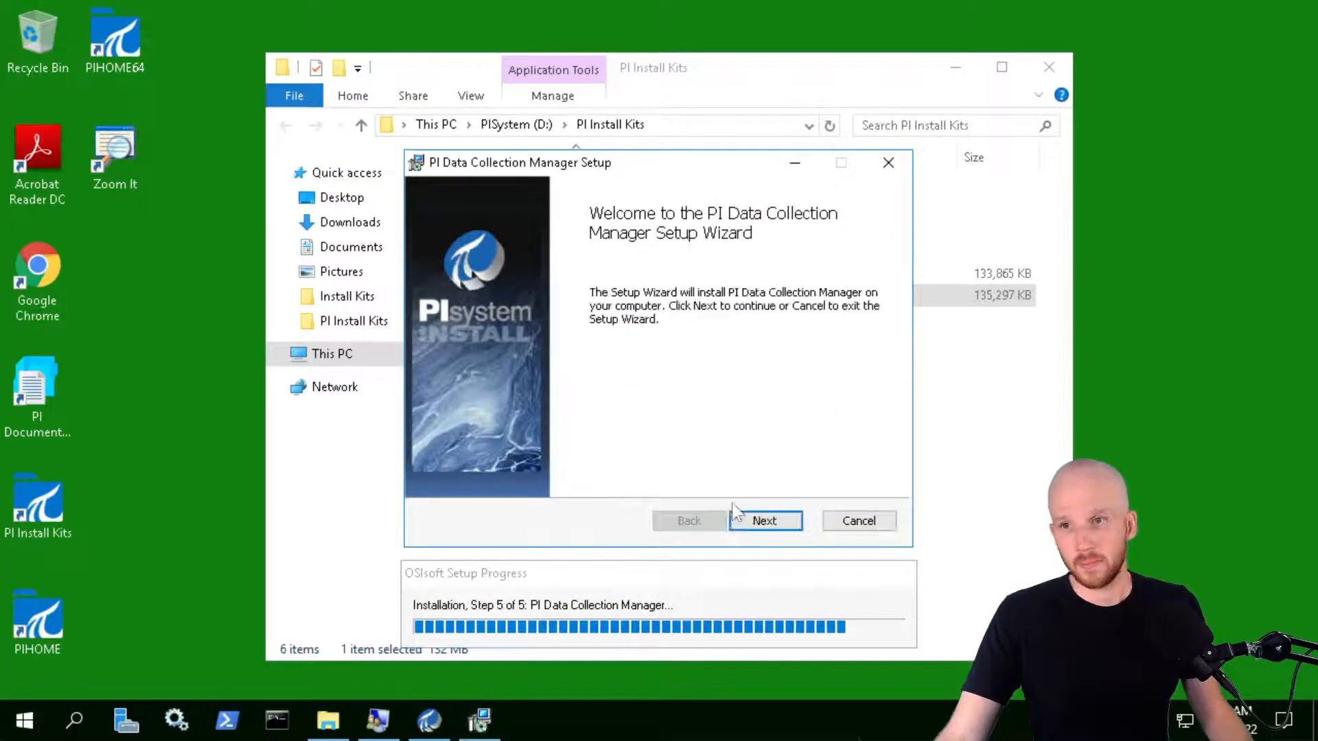
left_click(756, 520)
left_click(648, 348)
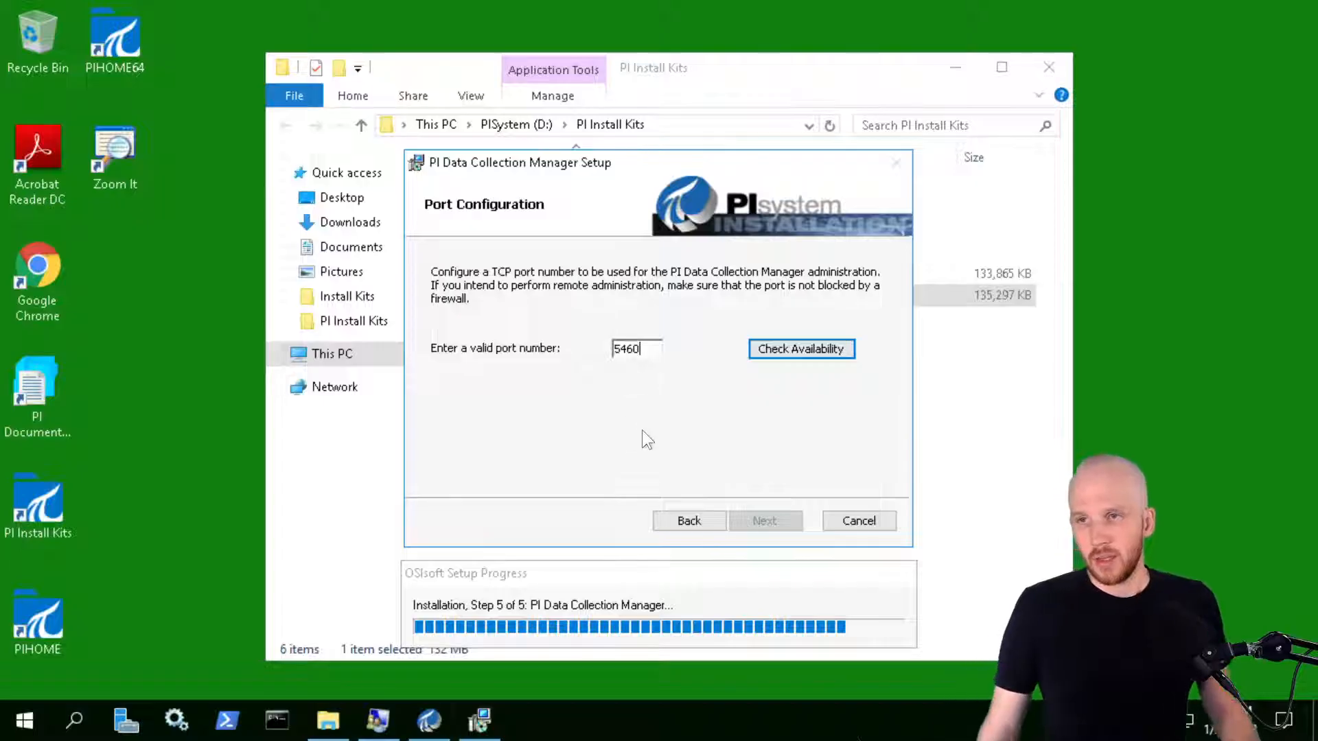
left_click(838, 348)
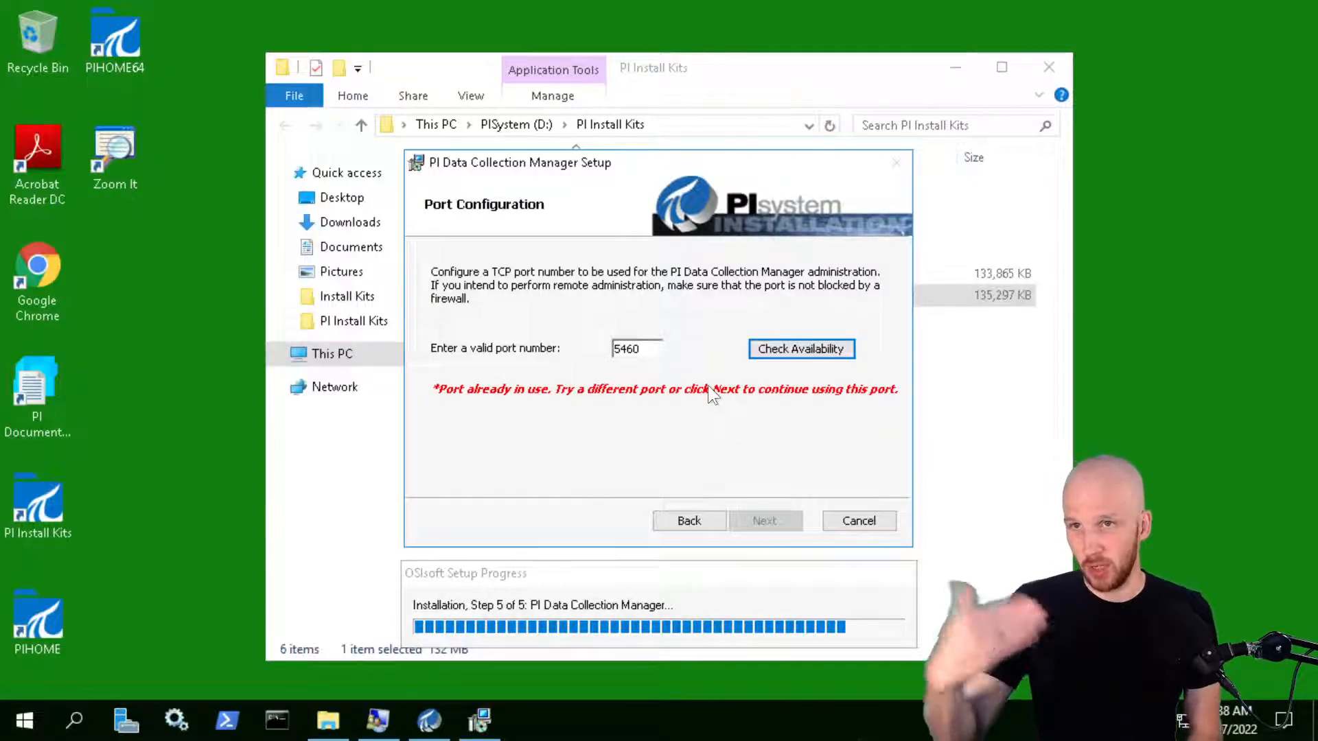
left_click_drag(820, 73, 693, 46)
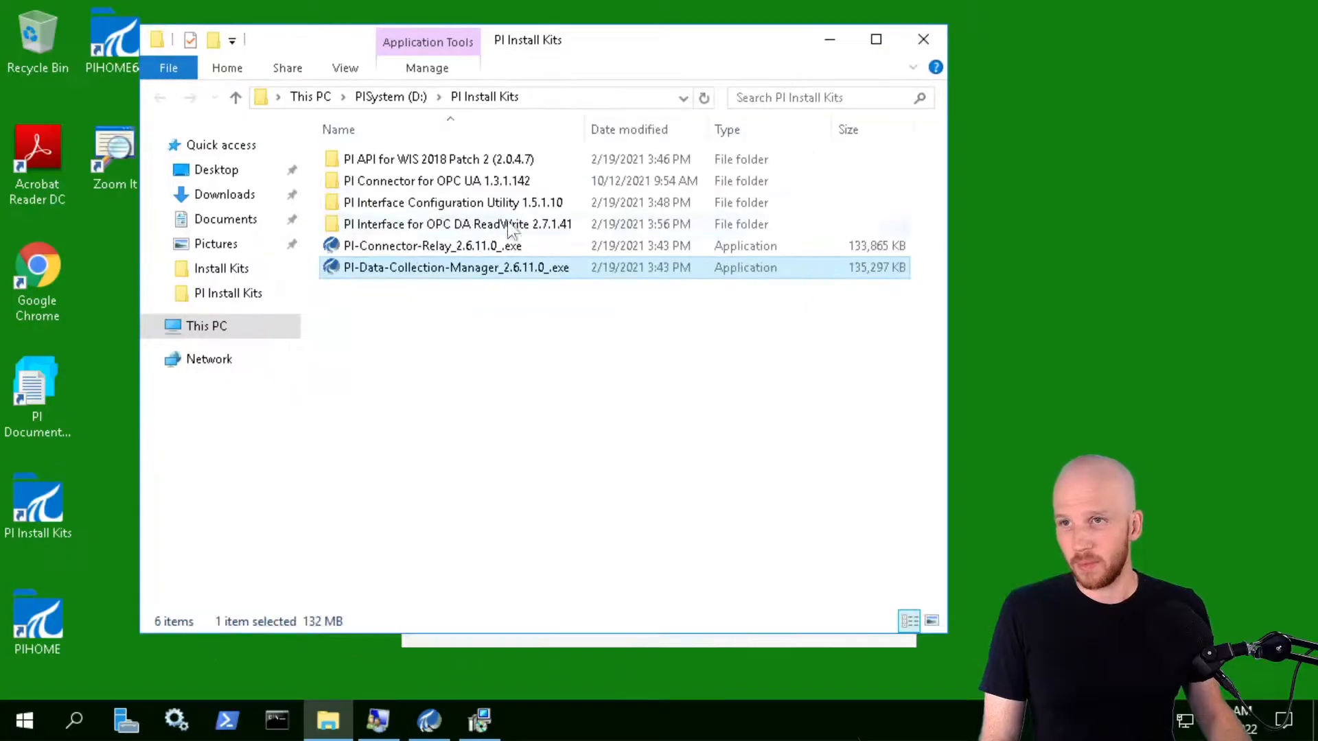
left_click(831, 40)
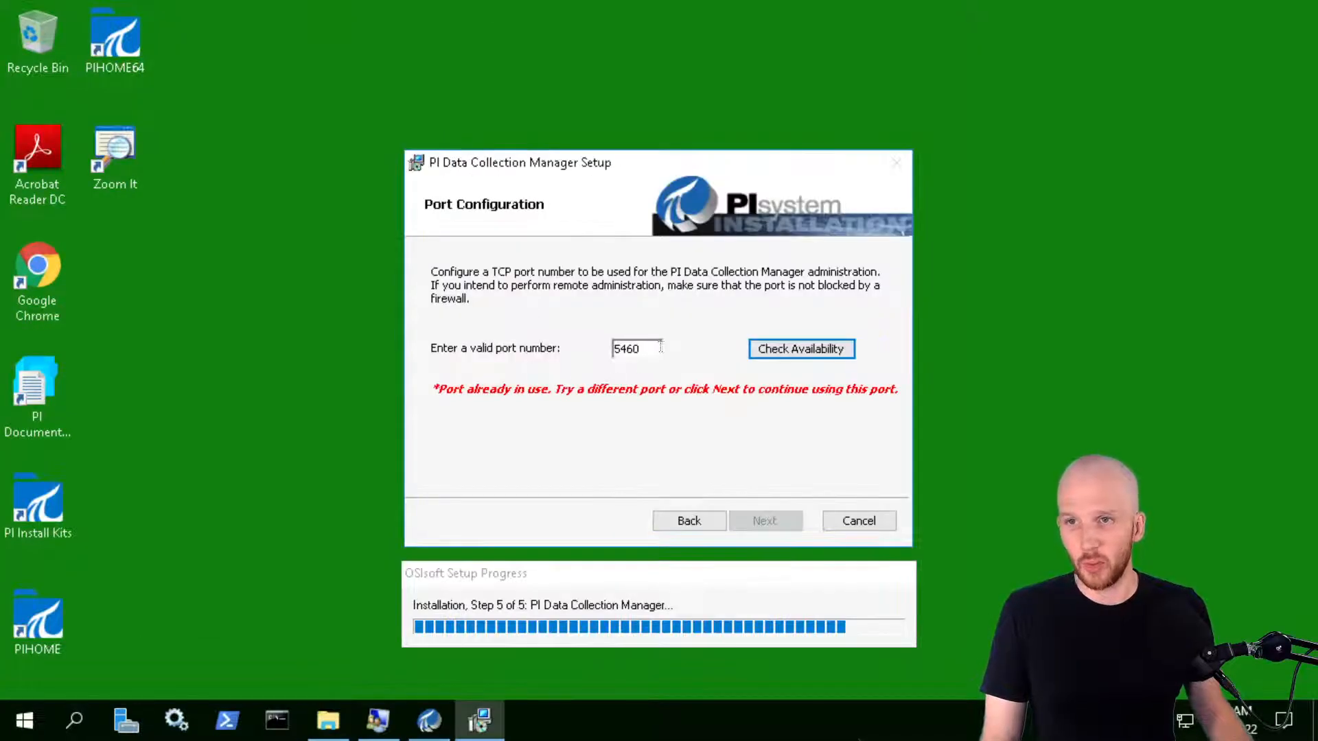
key("BackSpace")
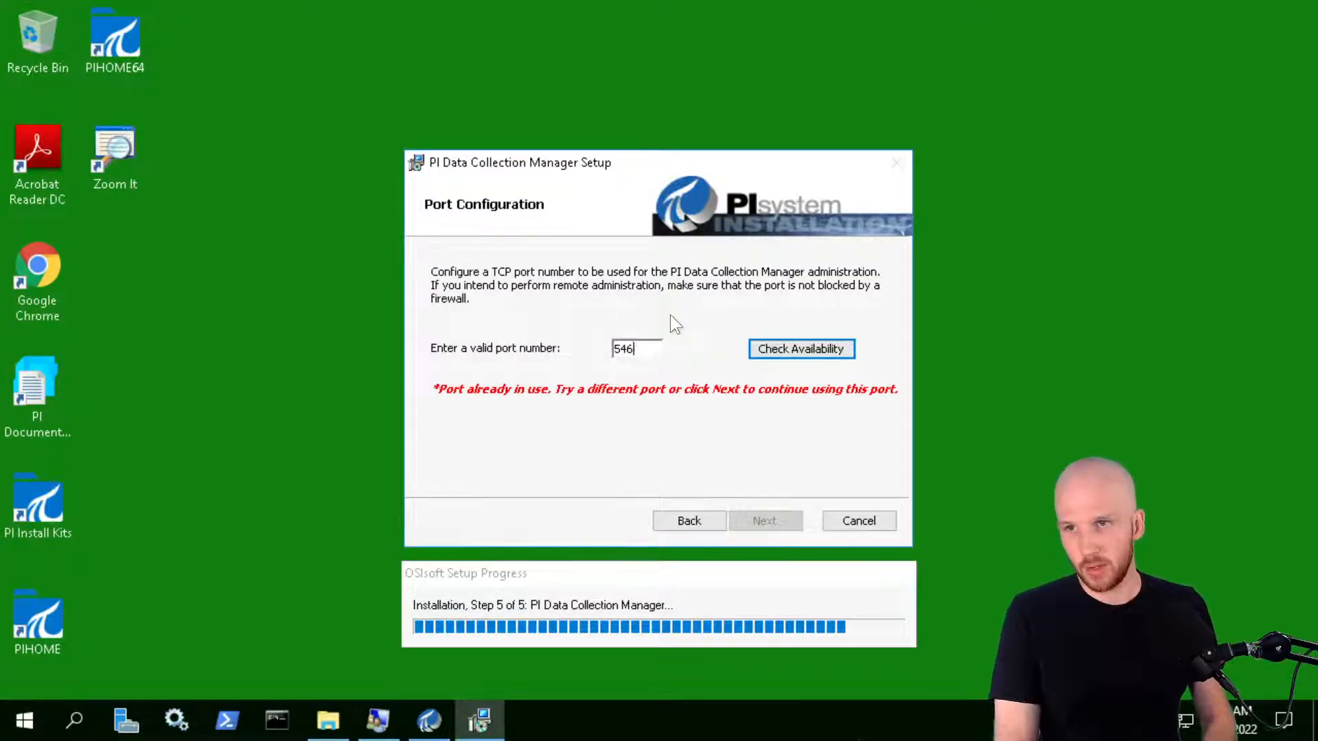
left_click(792, 347)
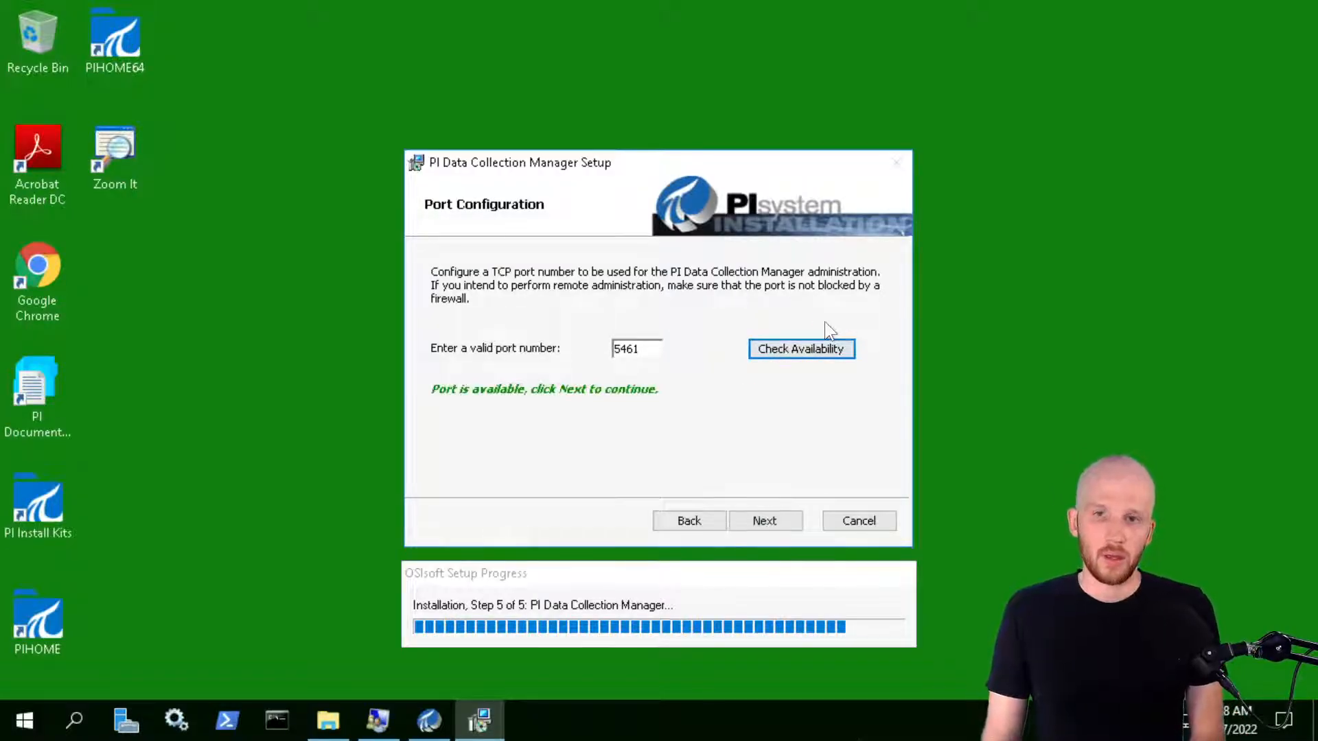
Enter and validate the student domain account credentials for the service, dismissing the privileges warning
left_click(772, 518)
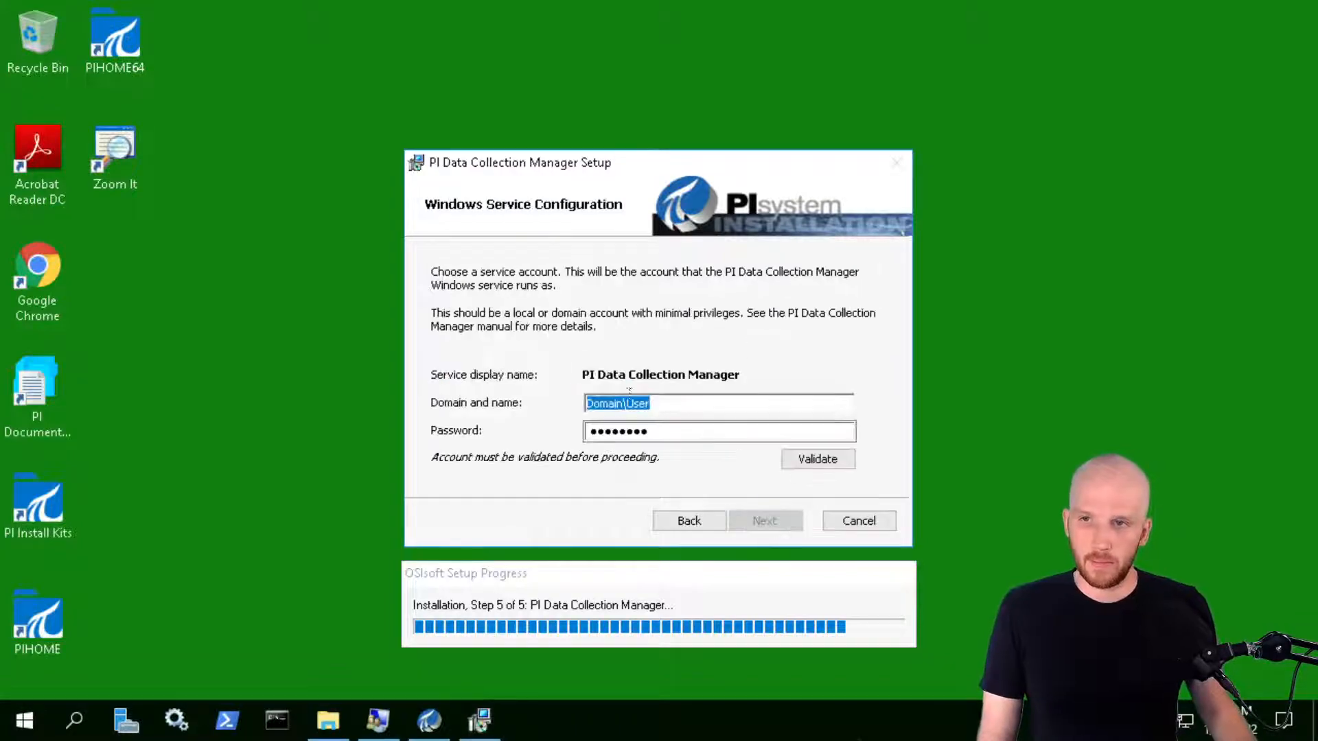
left_click(655, 402)
left_click_drag(683, 403, 520, 402)
left_click_drag(653, 433, 443, 443)
key("ctrl+v")
left_click_drag(675, 403, 484, 403)
type("PISCHOOL\\student01")
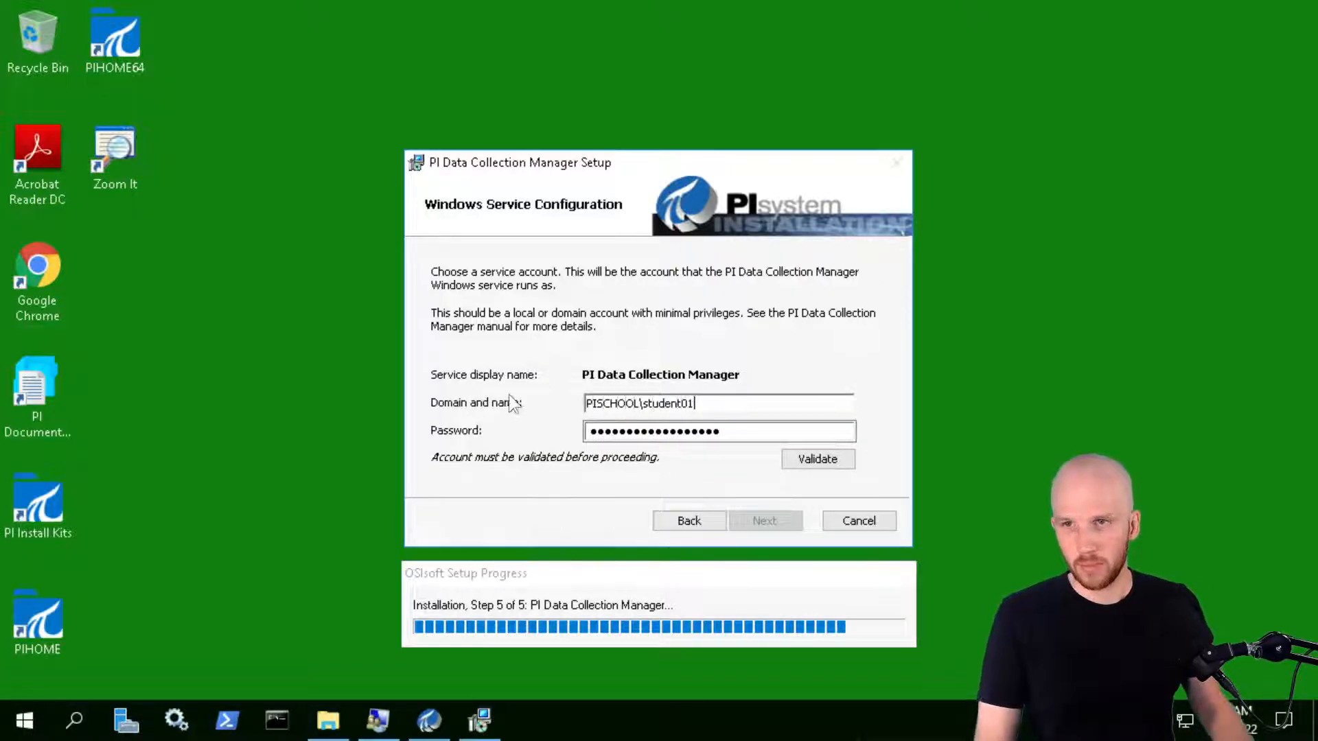
left_click(831, 459)
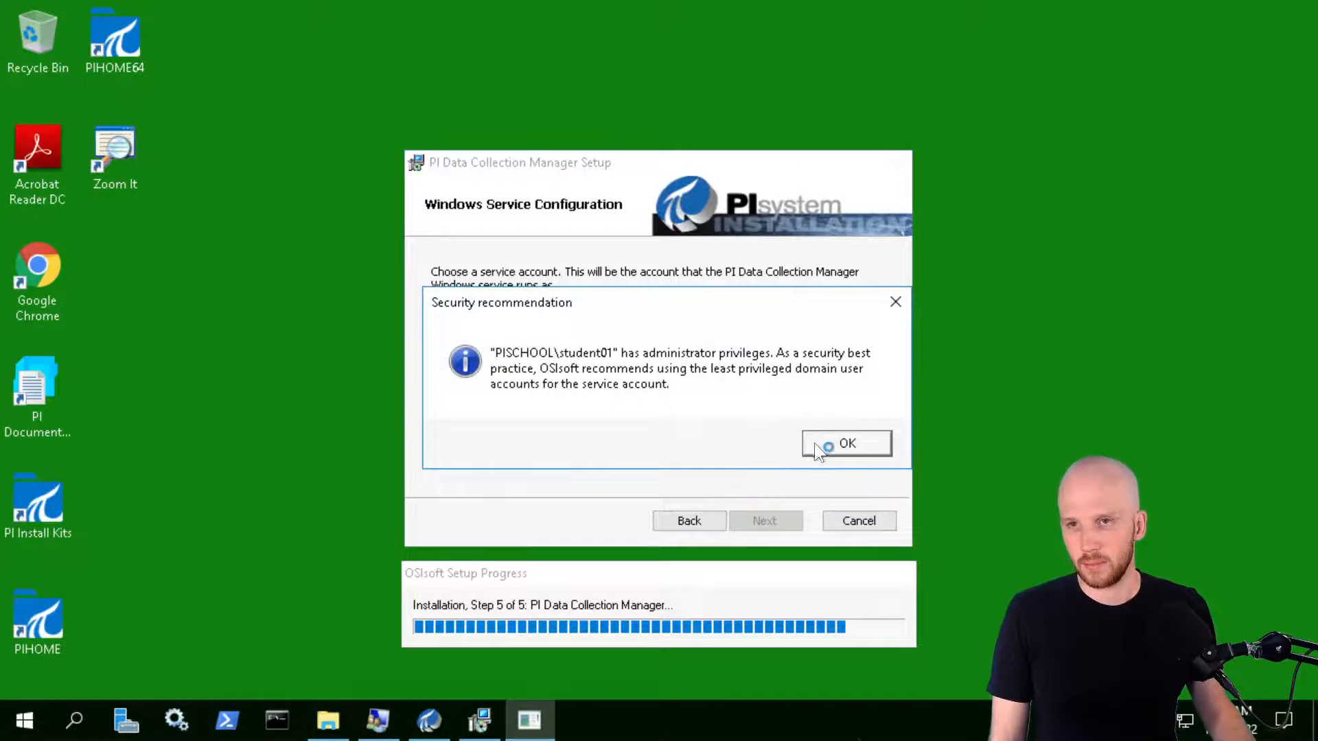
left_click(809, 443)
Run the service as managed account PISCHOOL\SVC-PID with no password and start installing
left_click_drag(727, 431, 496, 397)
key("BackSpace")
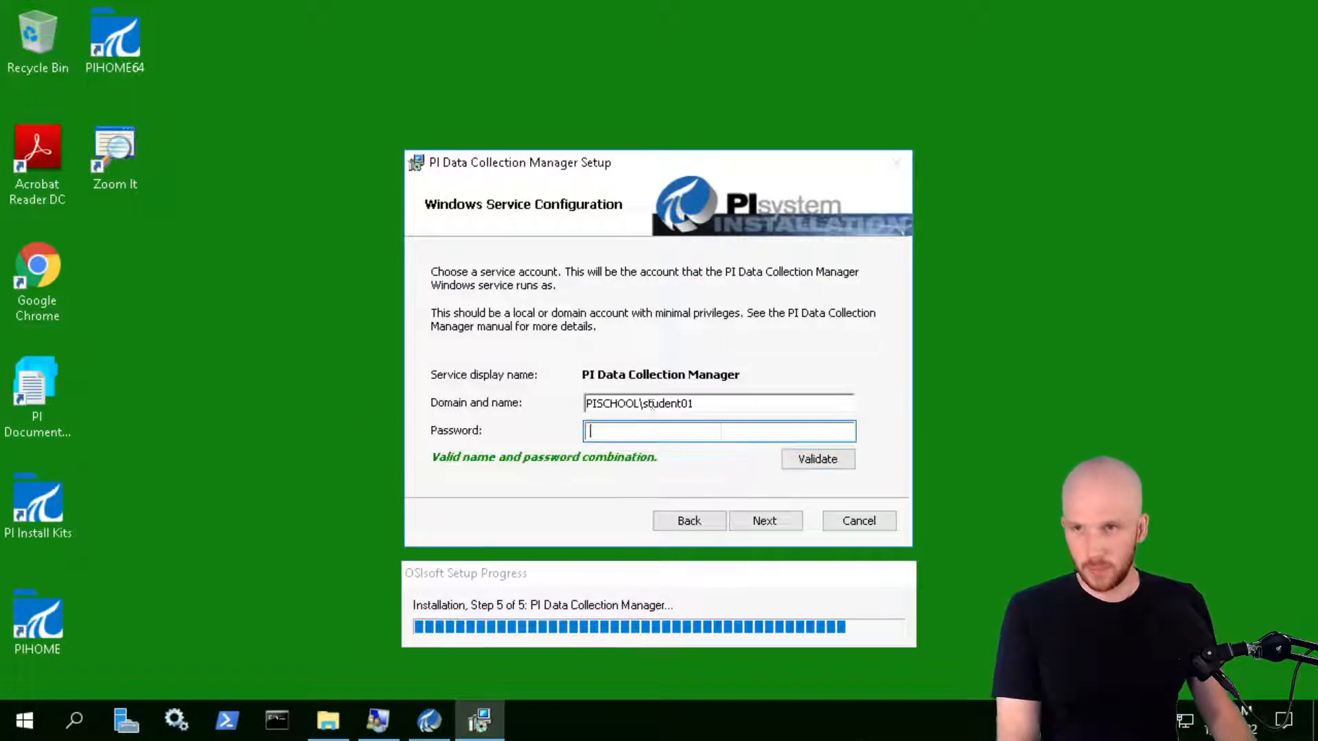
left_click_drag(703, 401, 659, 402)
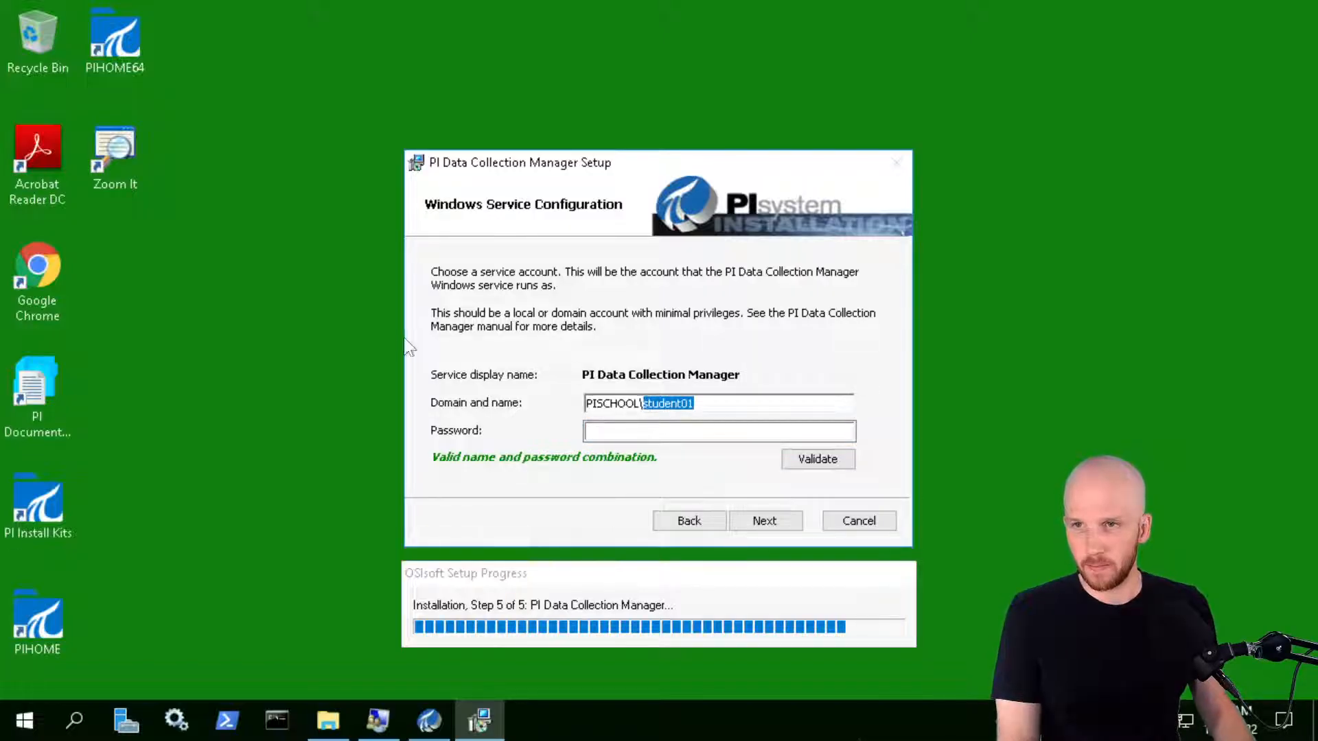
key("BackSpace")
type("SVC-")
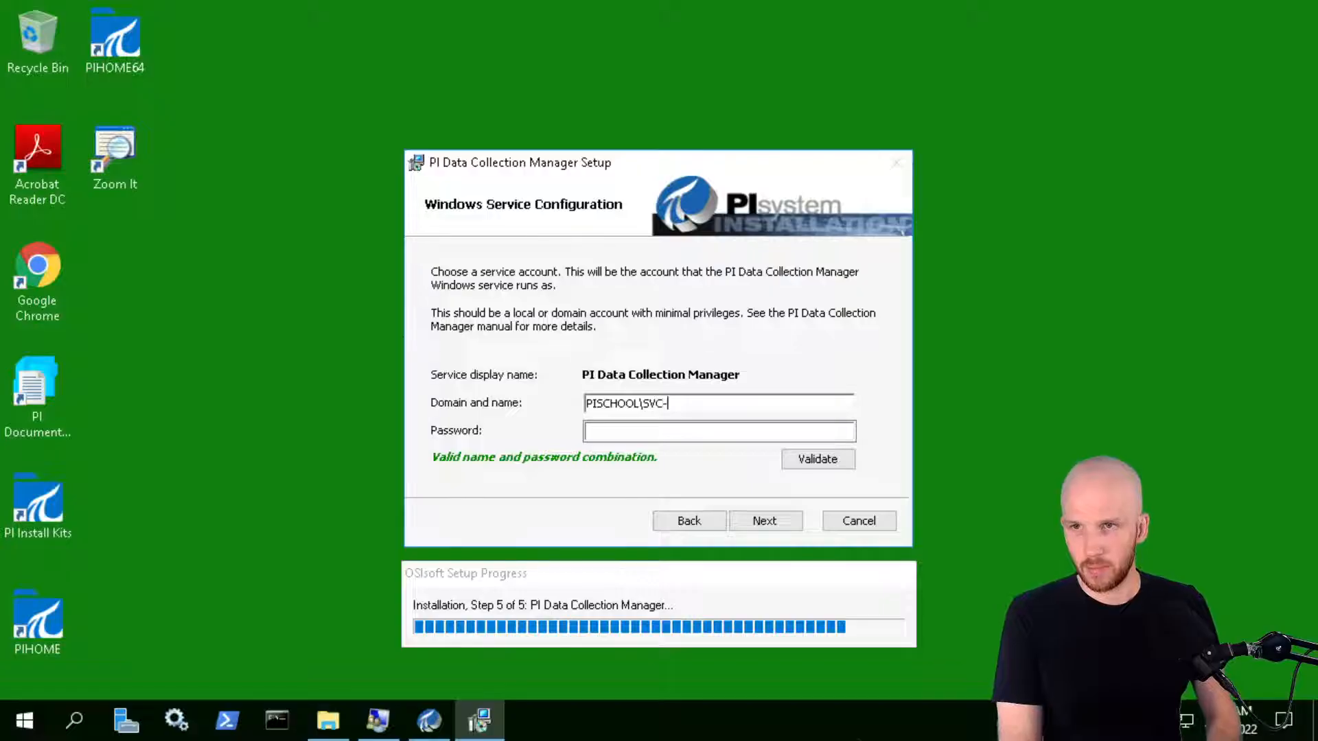
type("PIDCM$")
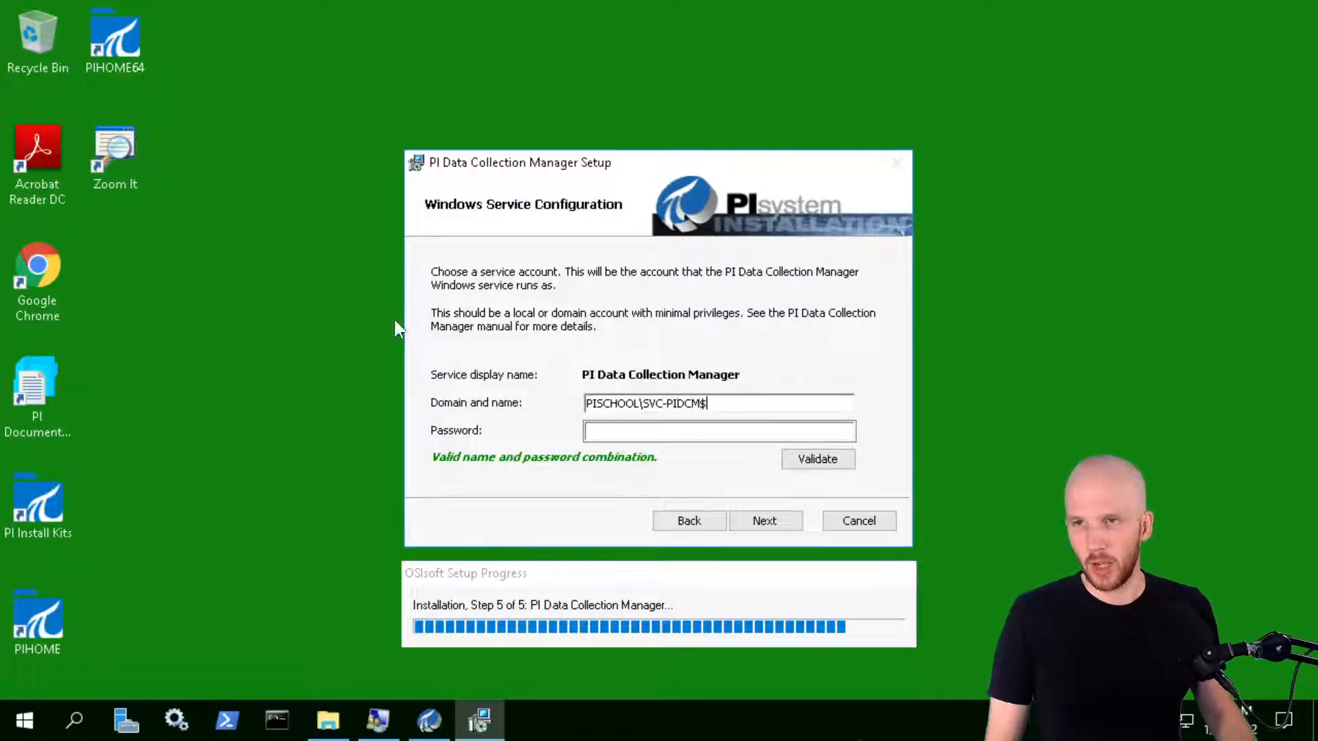
left_click(779, 519)
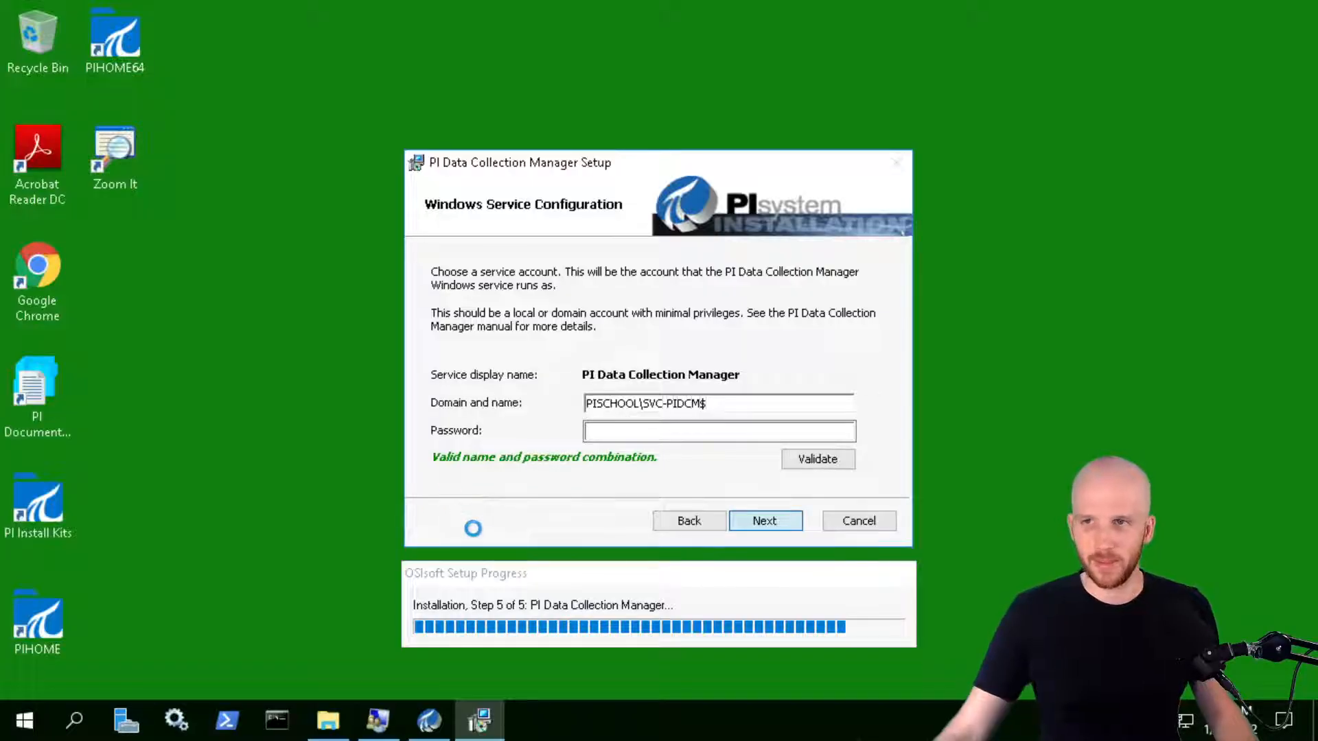
left_click(767, 522)
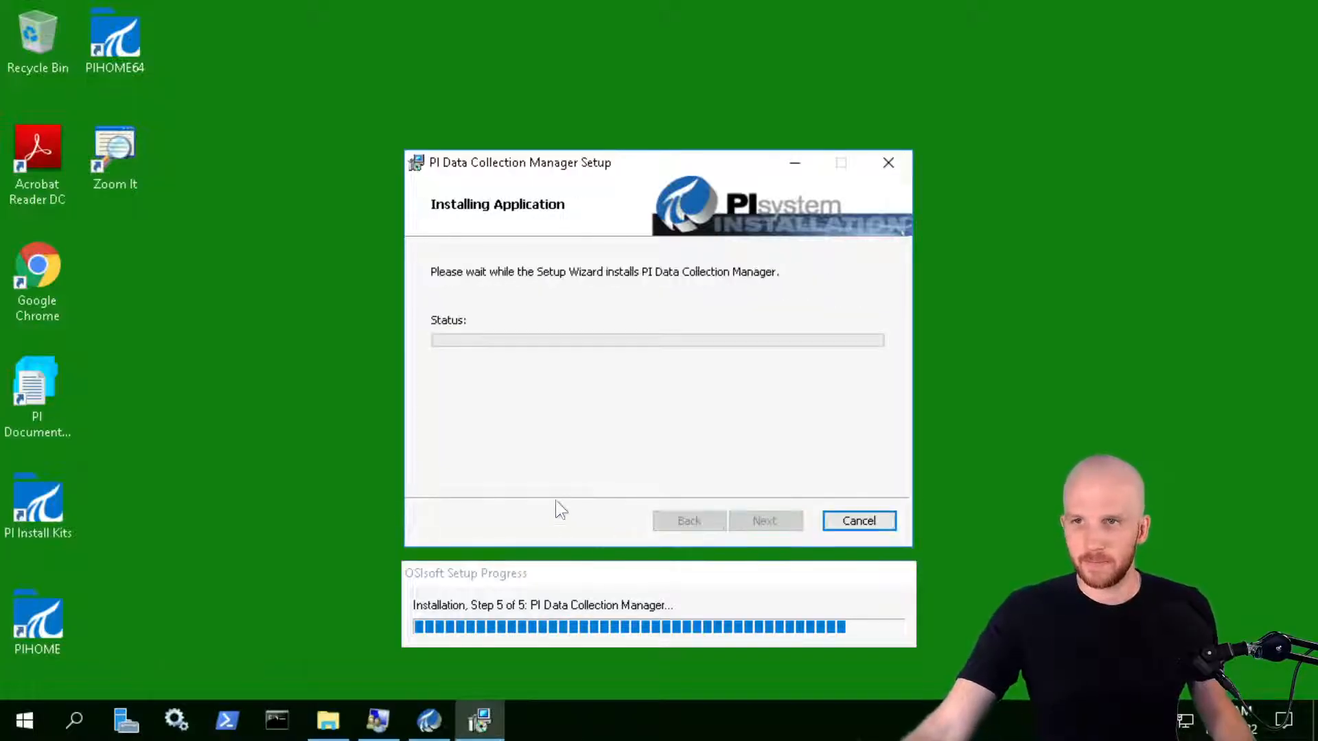
On PIINT01, set the OPC UA connector's buffer file location to D:\PI Buffer and continue
mouse_move(308, 5)
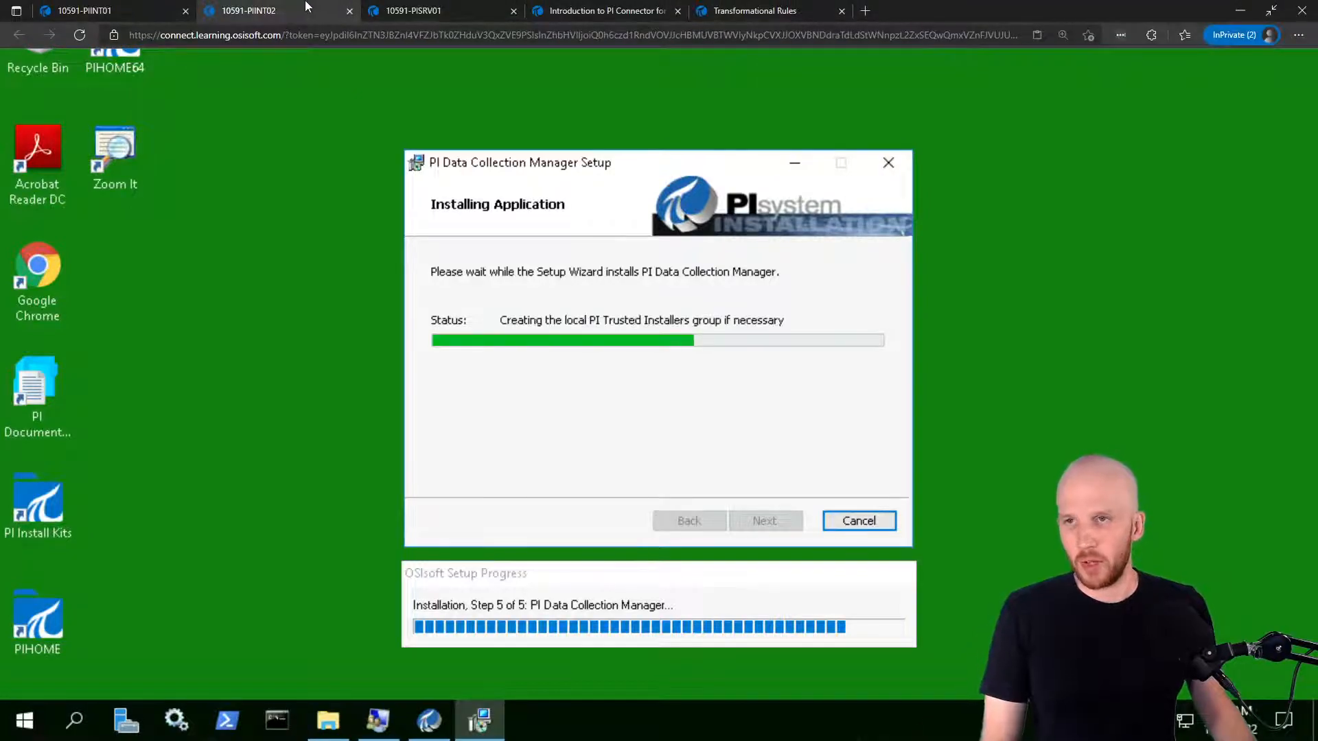
left_click(110, 9)
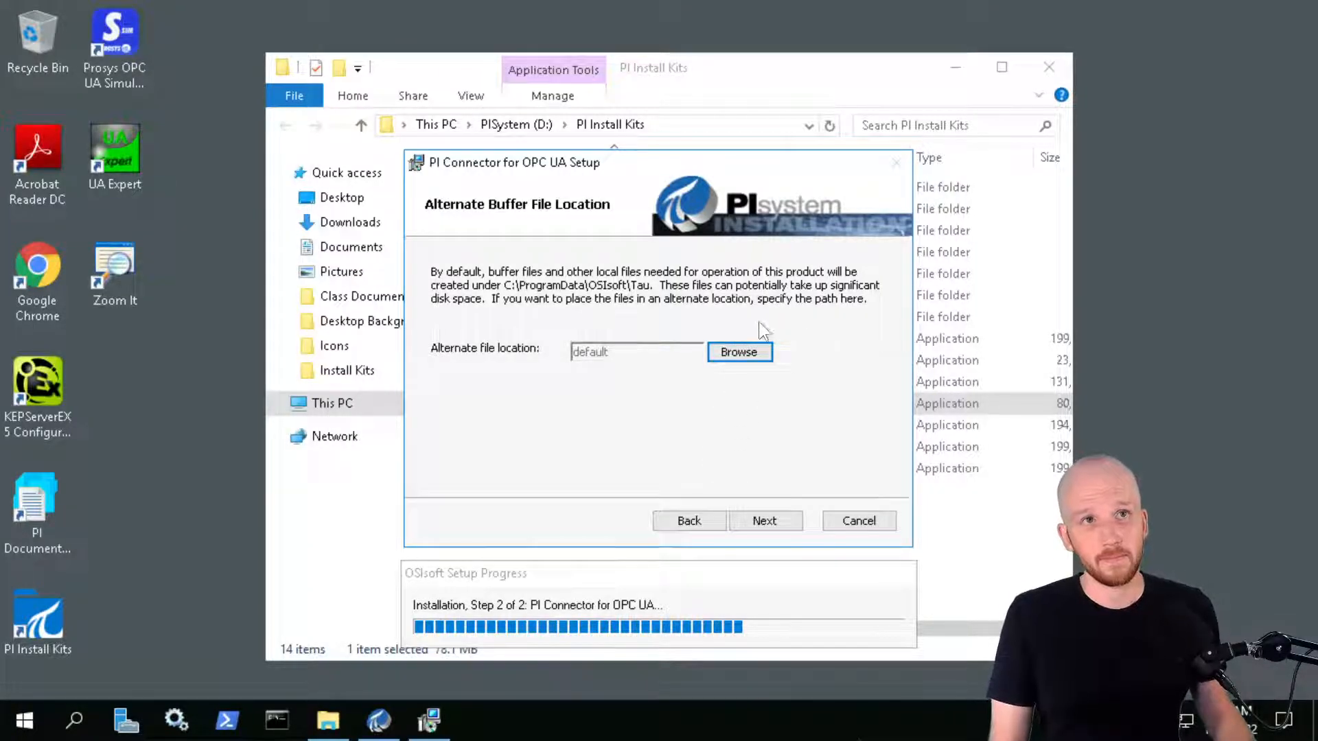
left_click(743, 354)
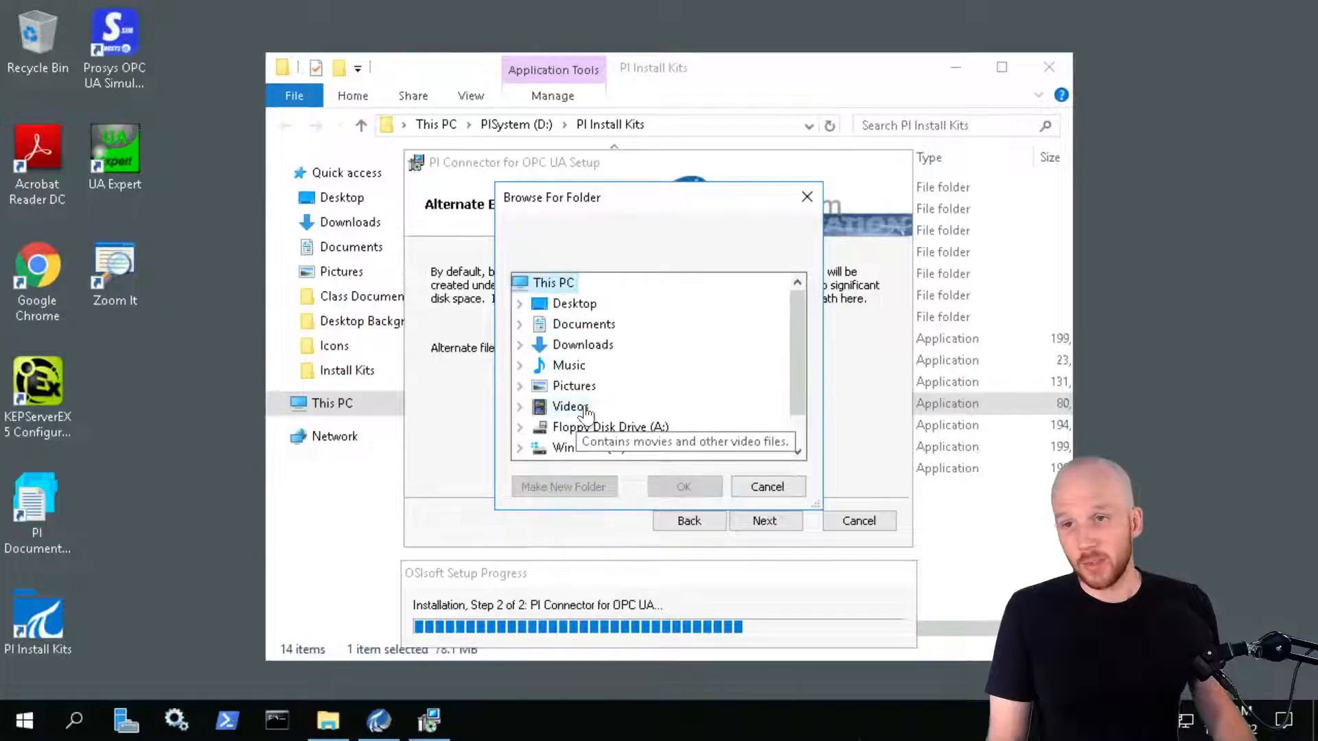
scroll(586, 411, "down", 1)
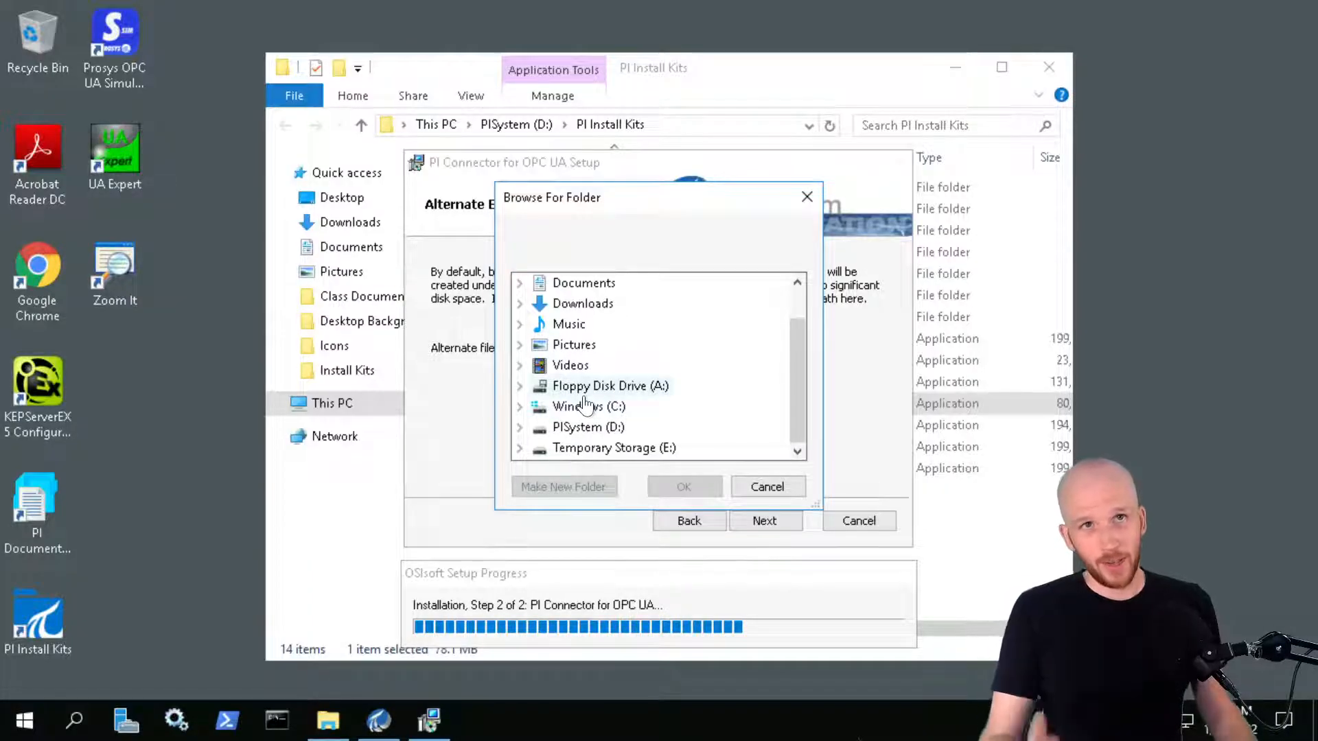
double_click(584, 427)
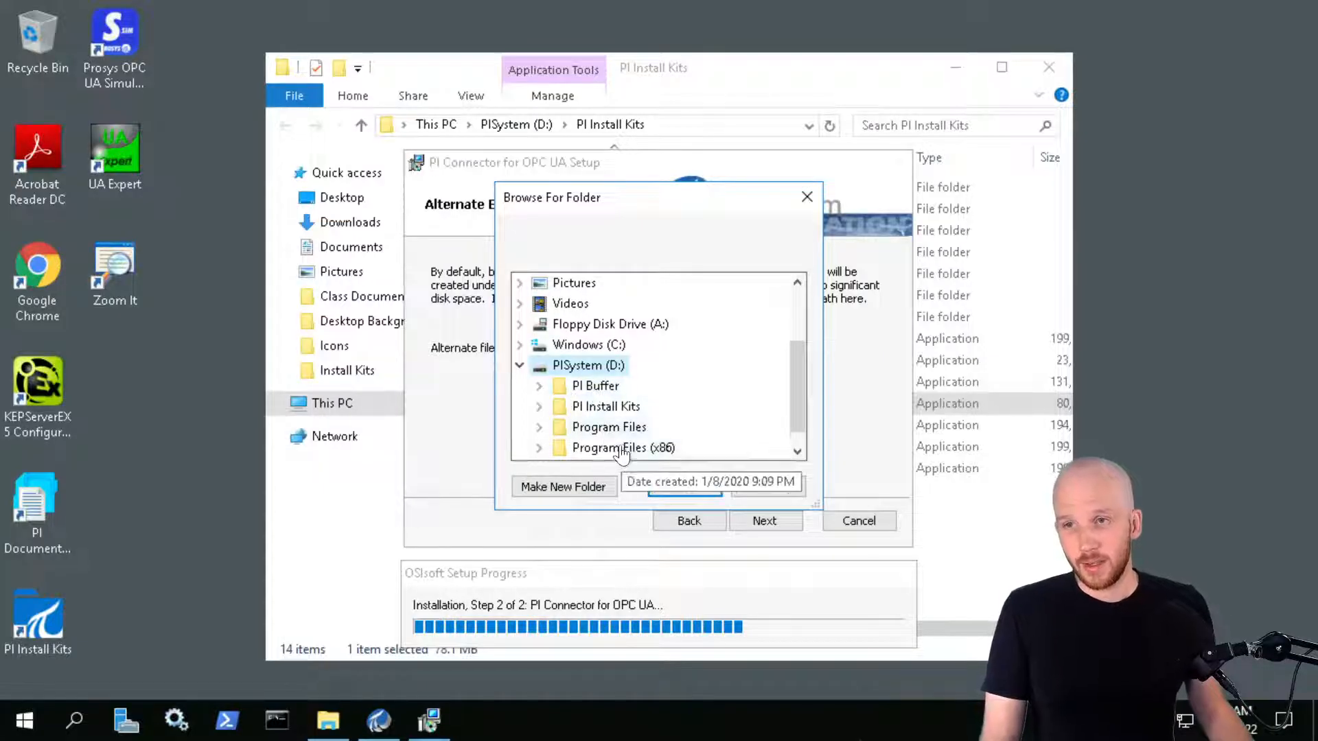
double_click(599, 391)
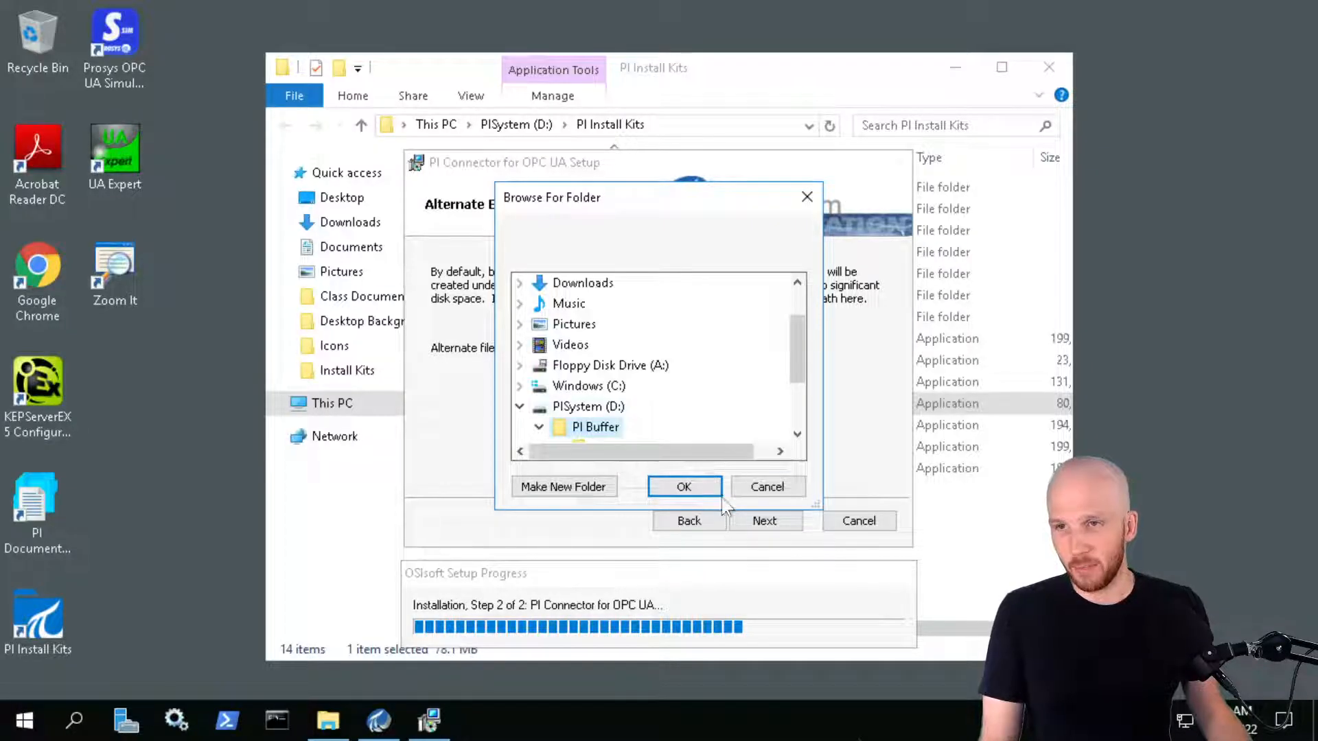
left_click(693, 488)
left_click(773, 520)
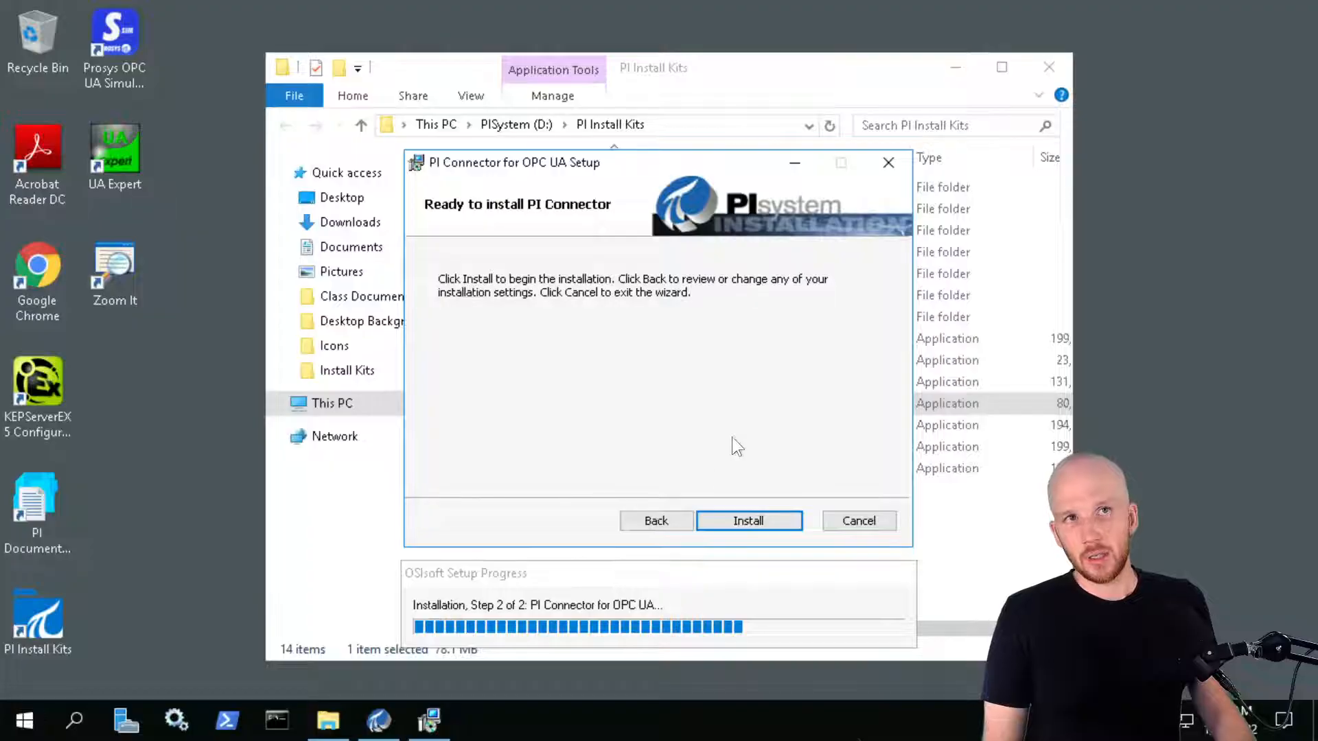
Start the OPC UA connector install on PIINT01 and check the Data Collection Manager progress on PIINT02
left_click(761, 521)
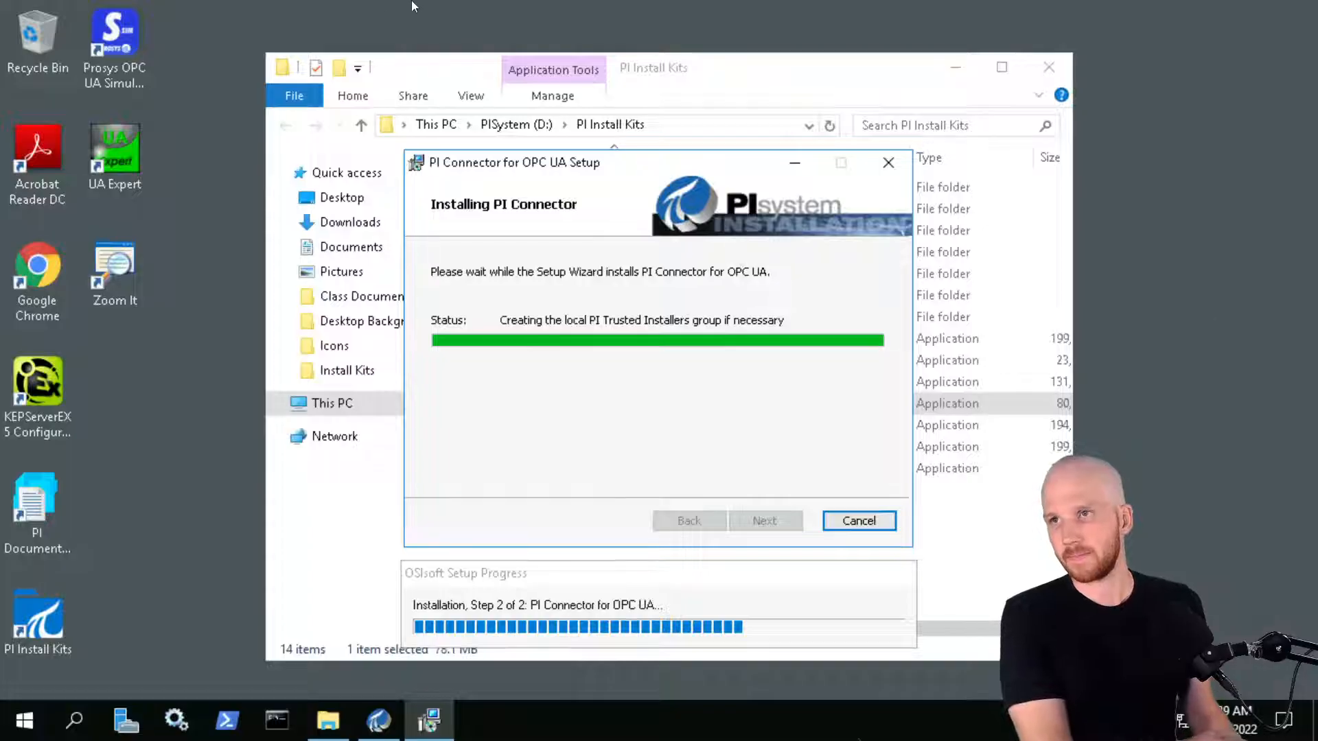
left_click(233, 8)
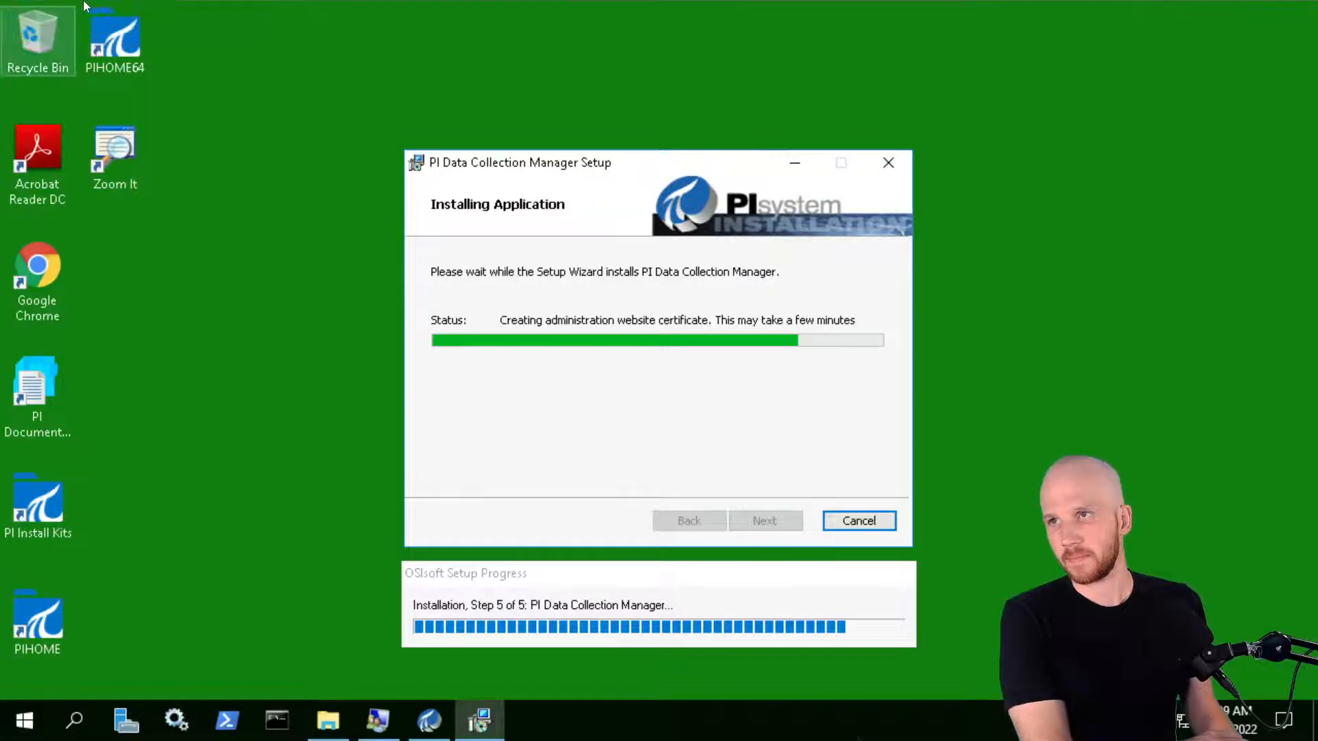
left_click(96, 9)
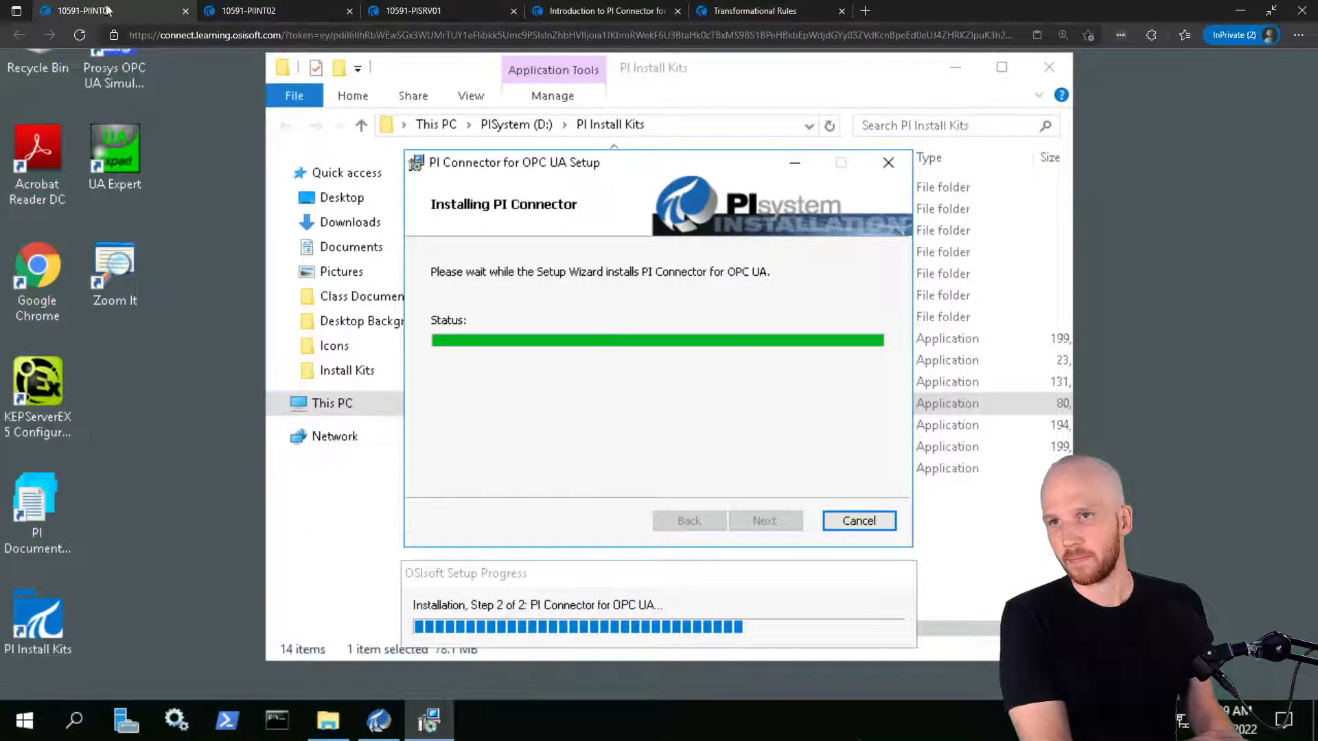
left_click(267, 8)
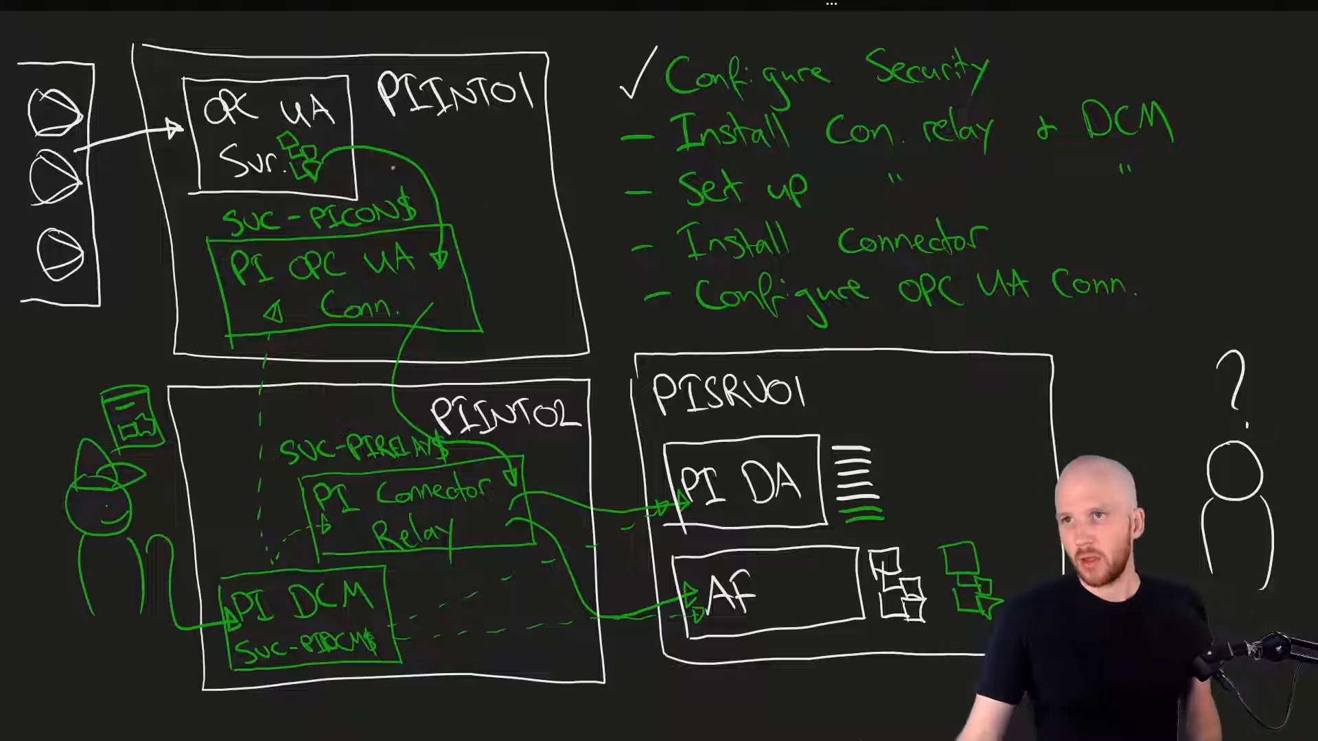
mouse_move(302, 18)
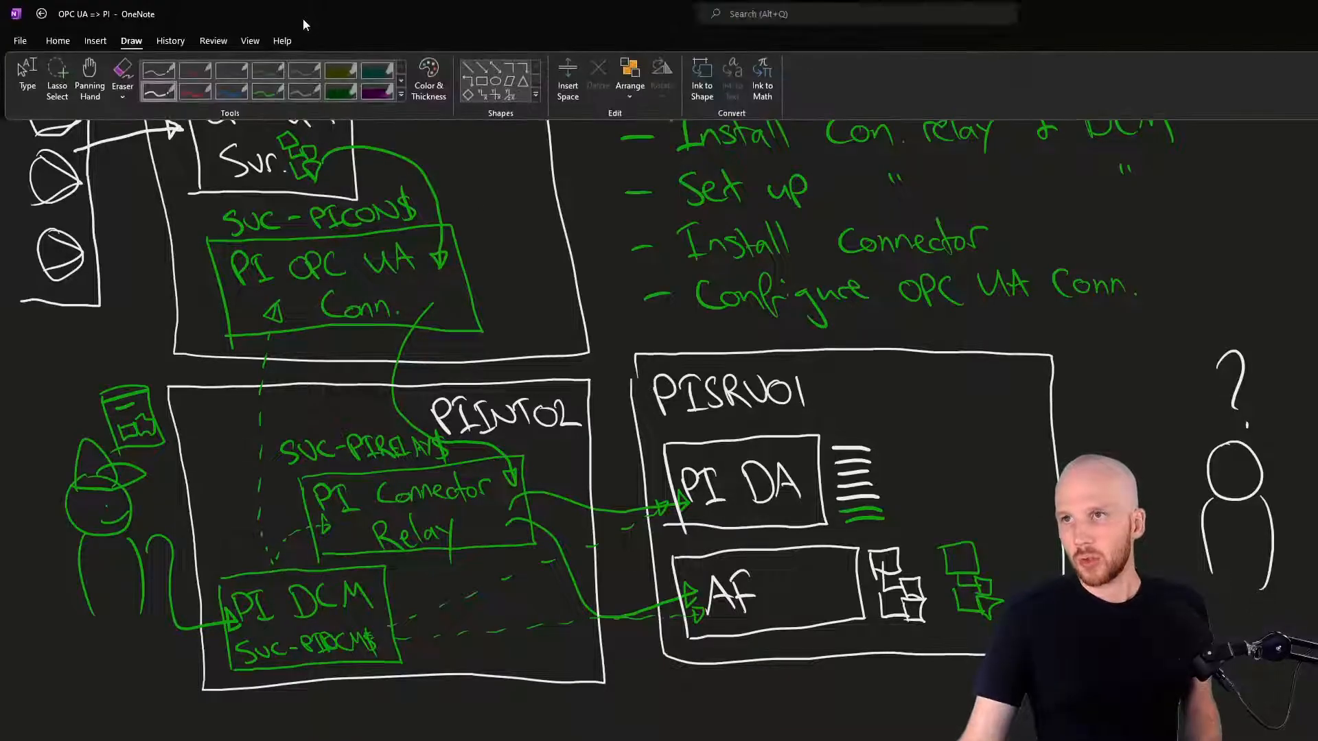
left_click(185, 96)
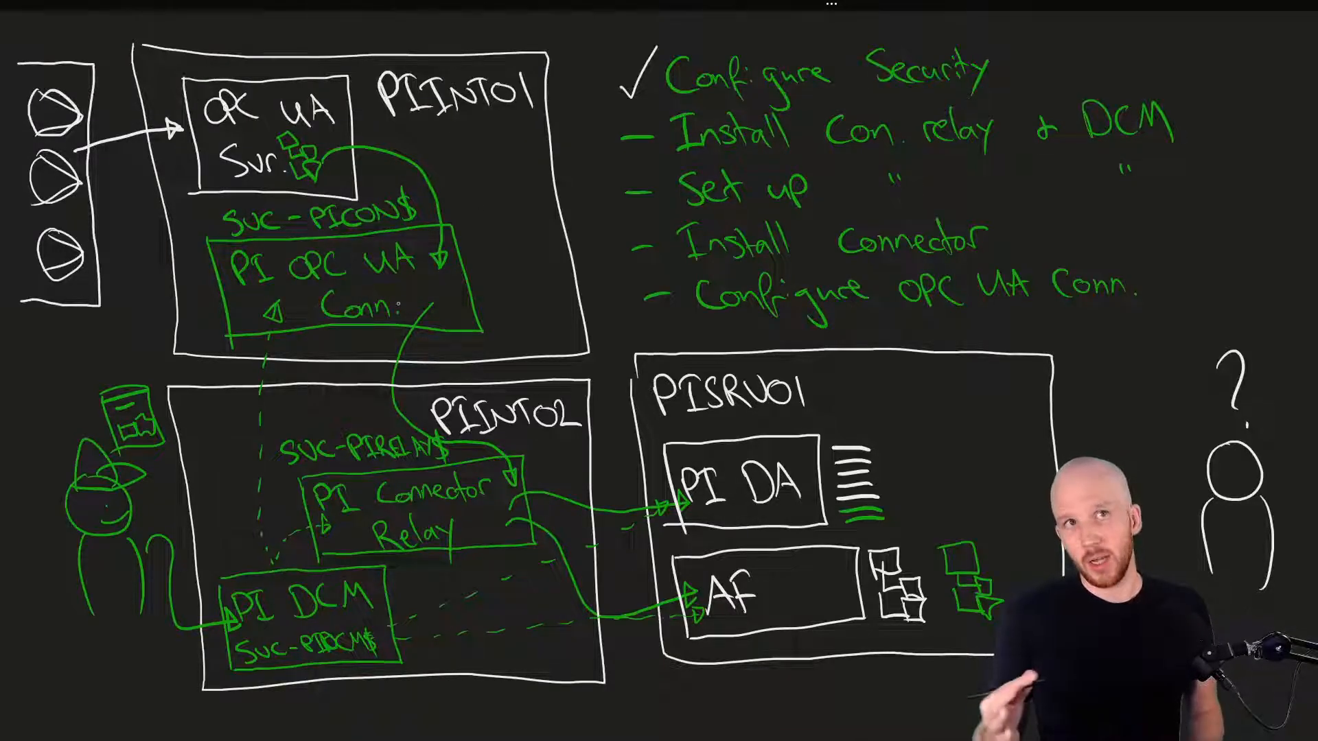
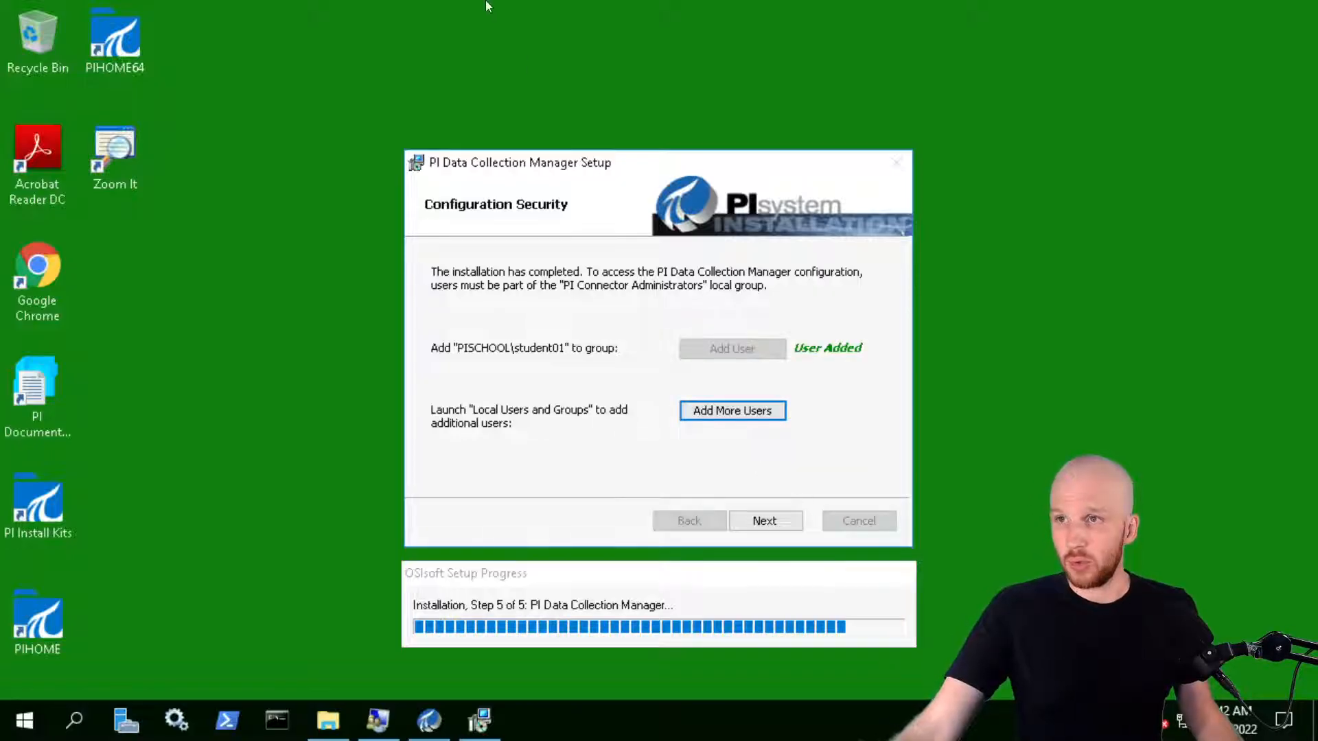
Complete the PI Data Collection Manager setup wizard on PIINT02 and move to the PIINT01 session
mouse_move(486, 6)
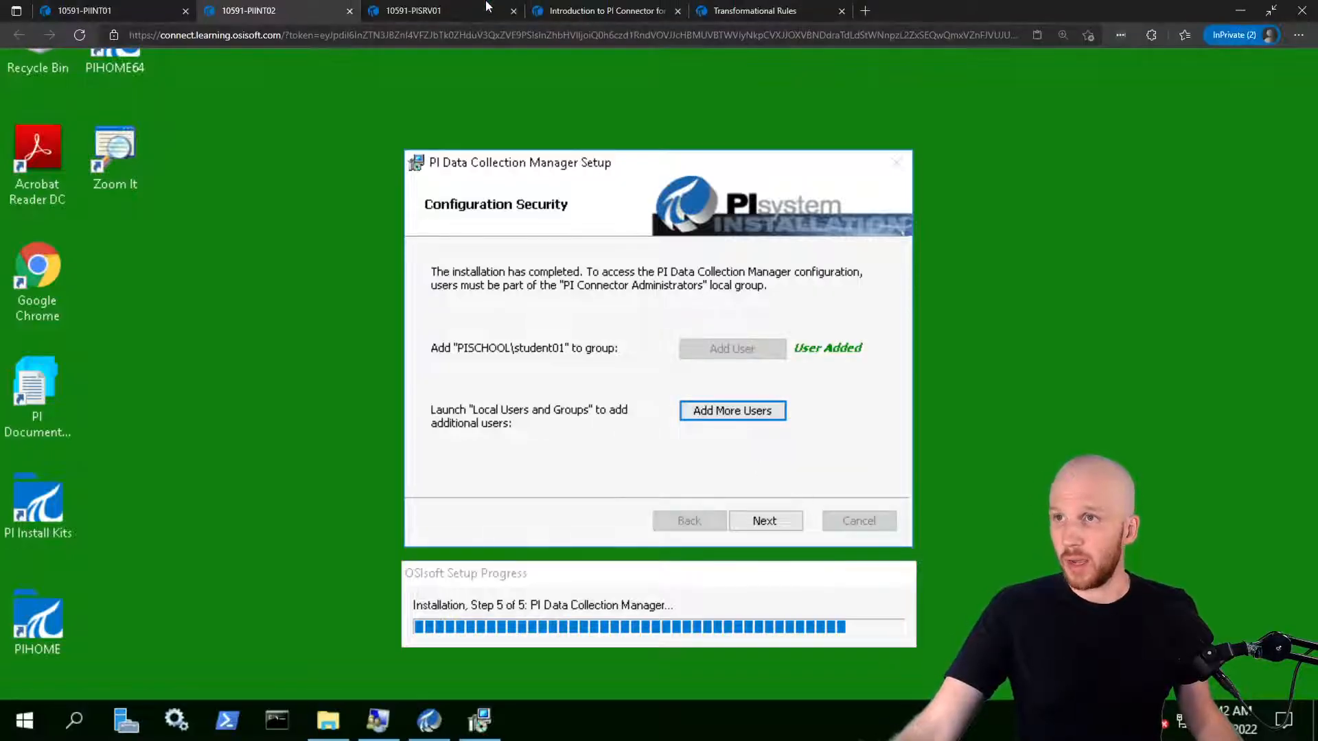
left_click(772, 525)
left_click(758, 521)
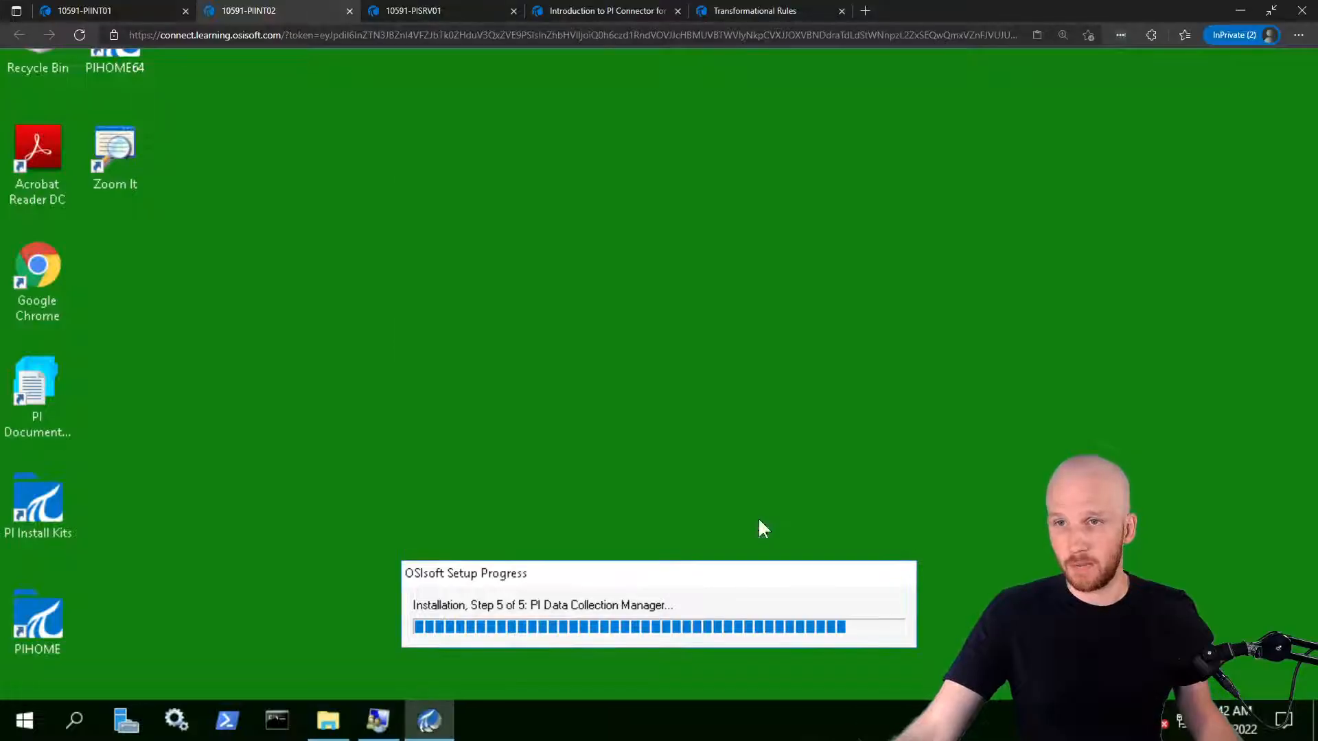
left_click(89, 9)
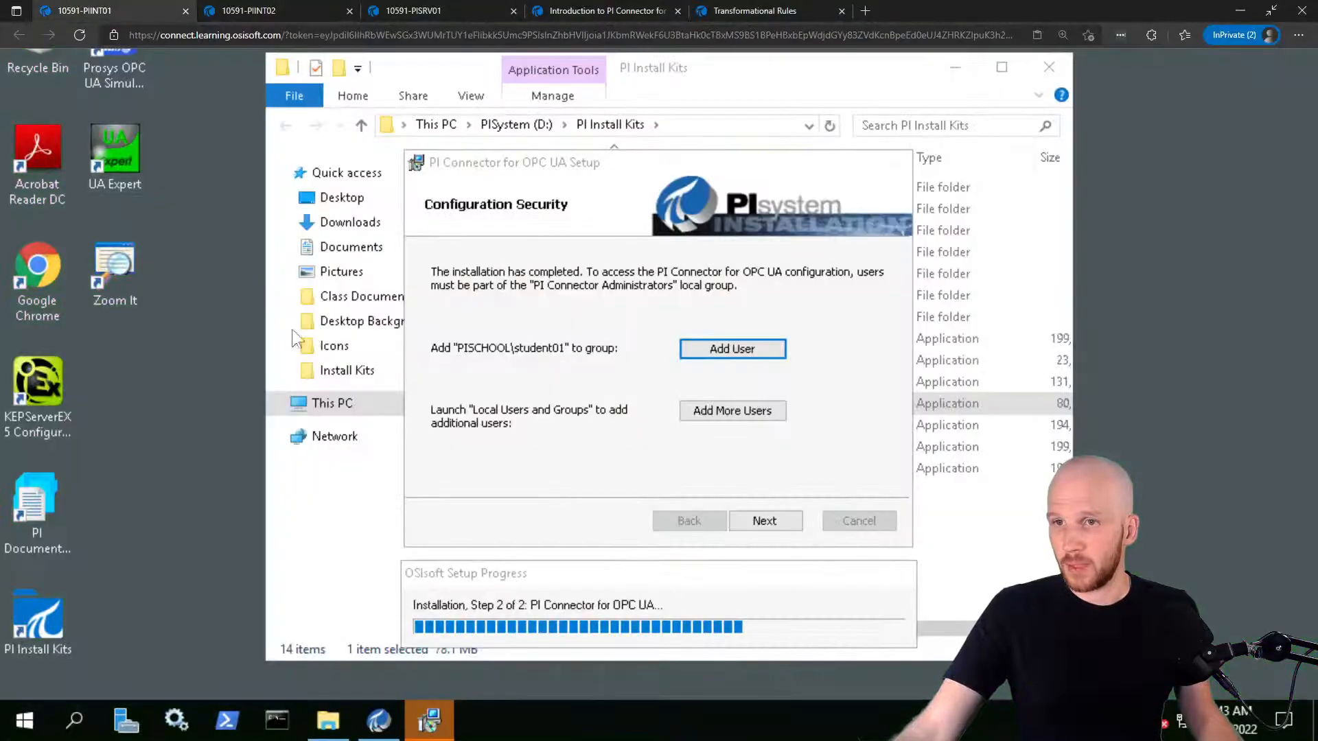
Add student01 to PI Connector Administrators and to the local PI Trusted Installers group
left_click(739, 350)
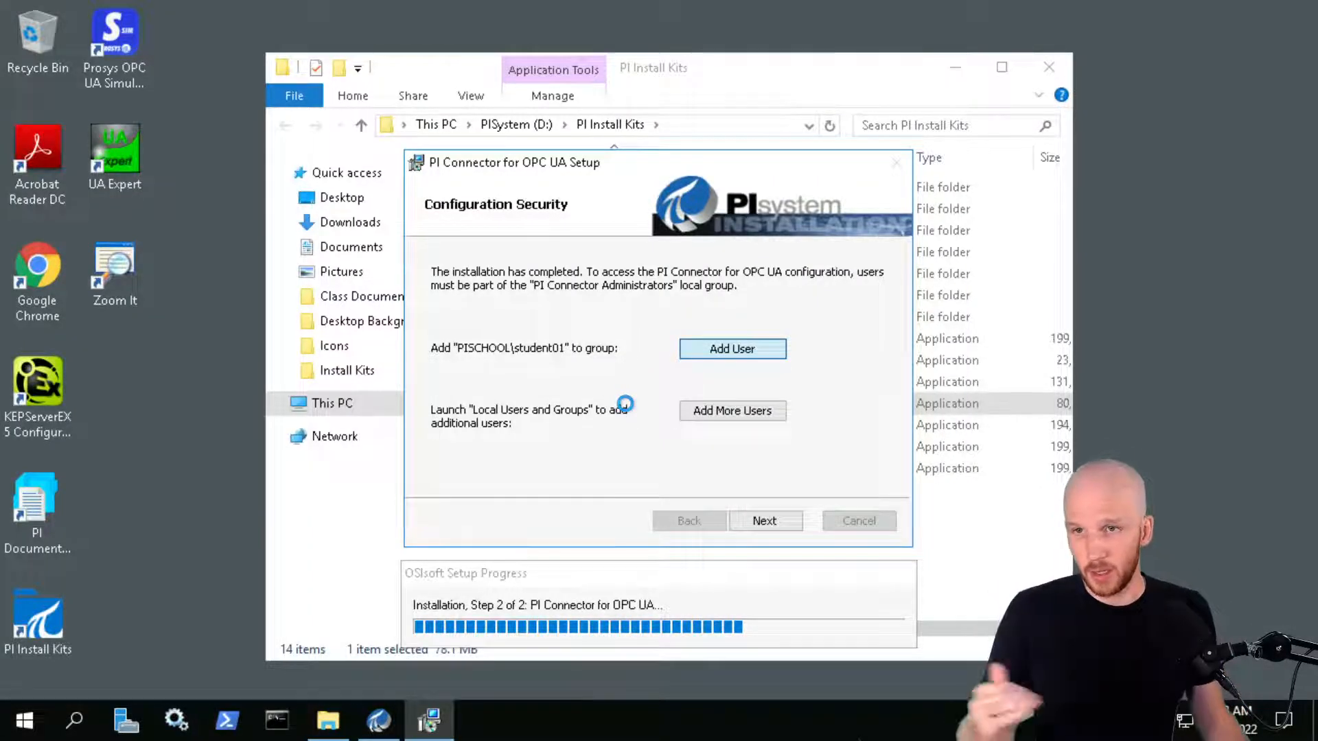
left_click(721, 410)
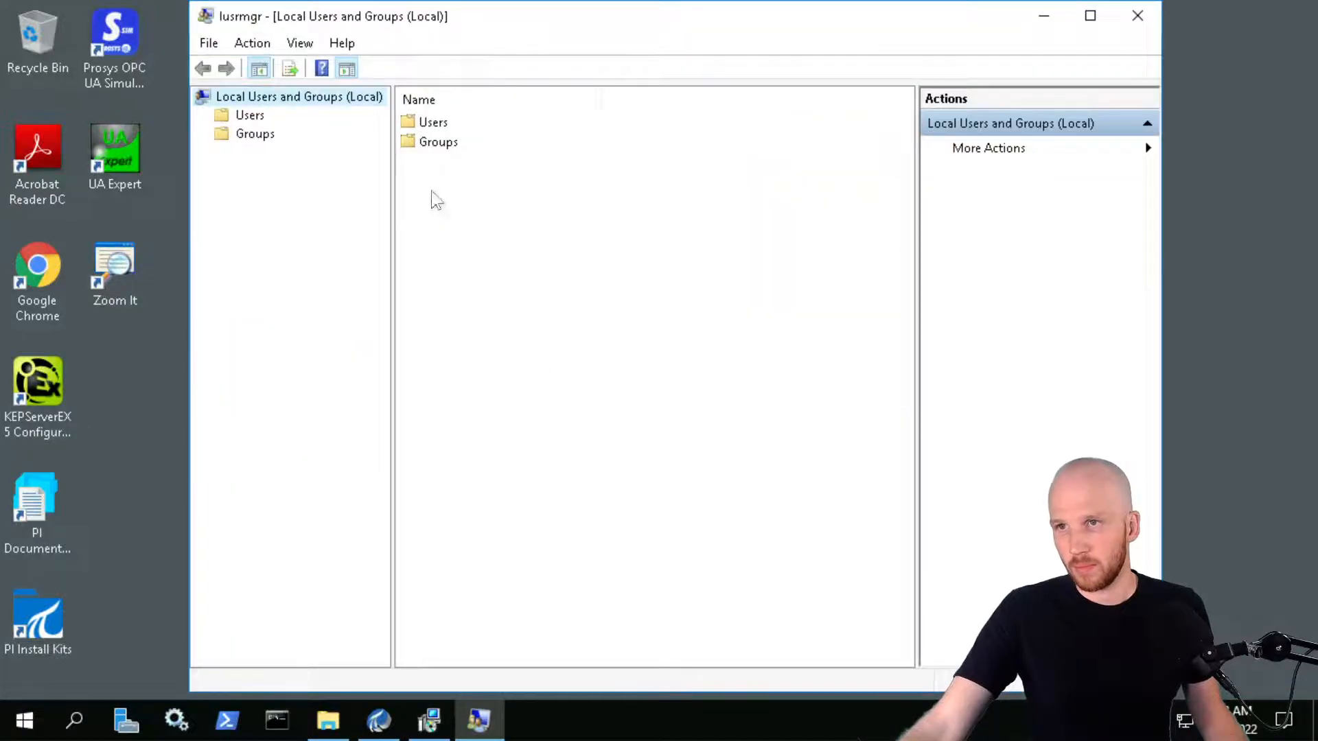
left_click(252, 135)
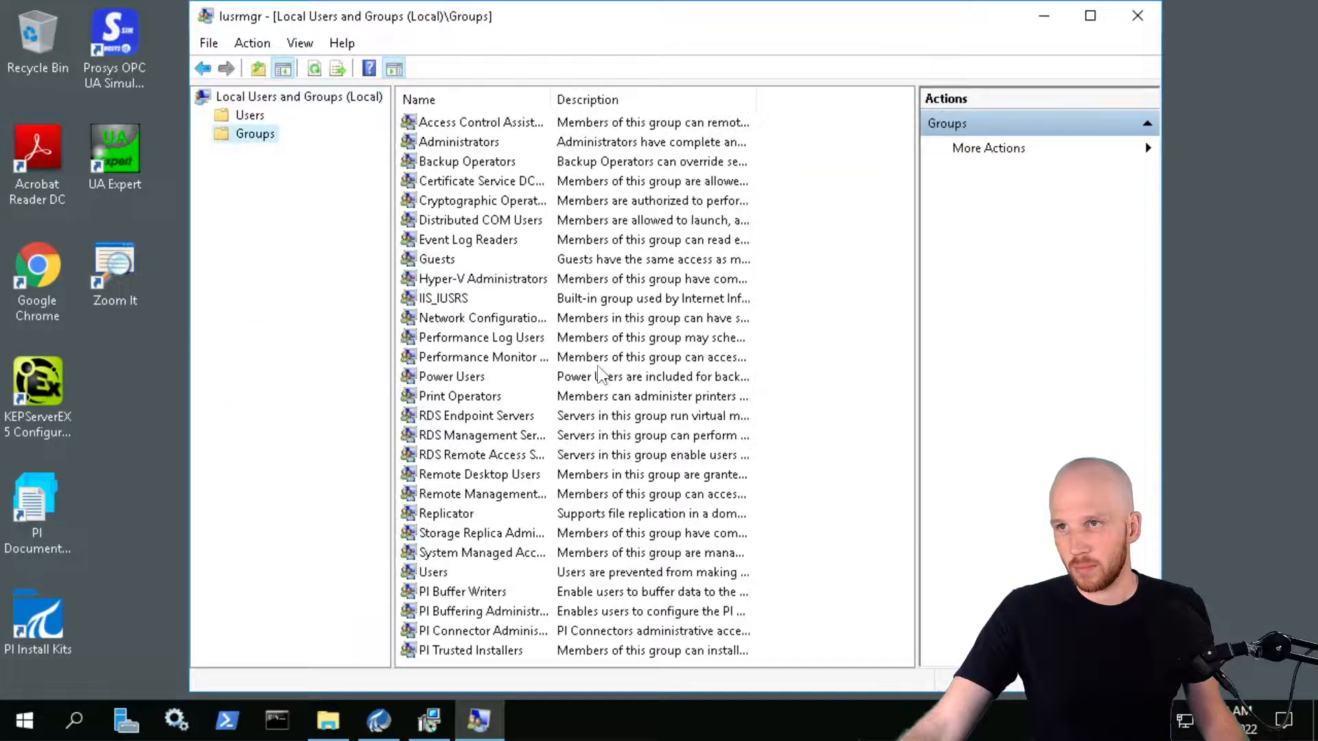
double_click(508, 650)
left_click(528, 515)
type("student01")
left_click(810, 382)
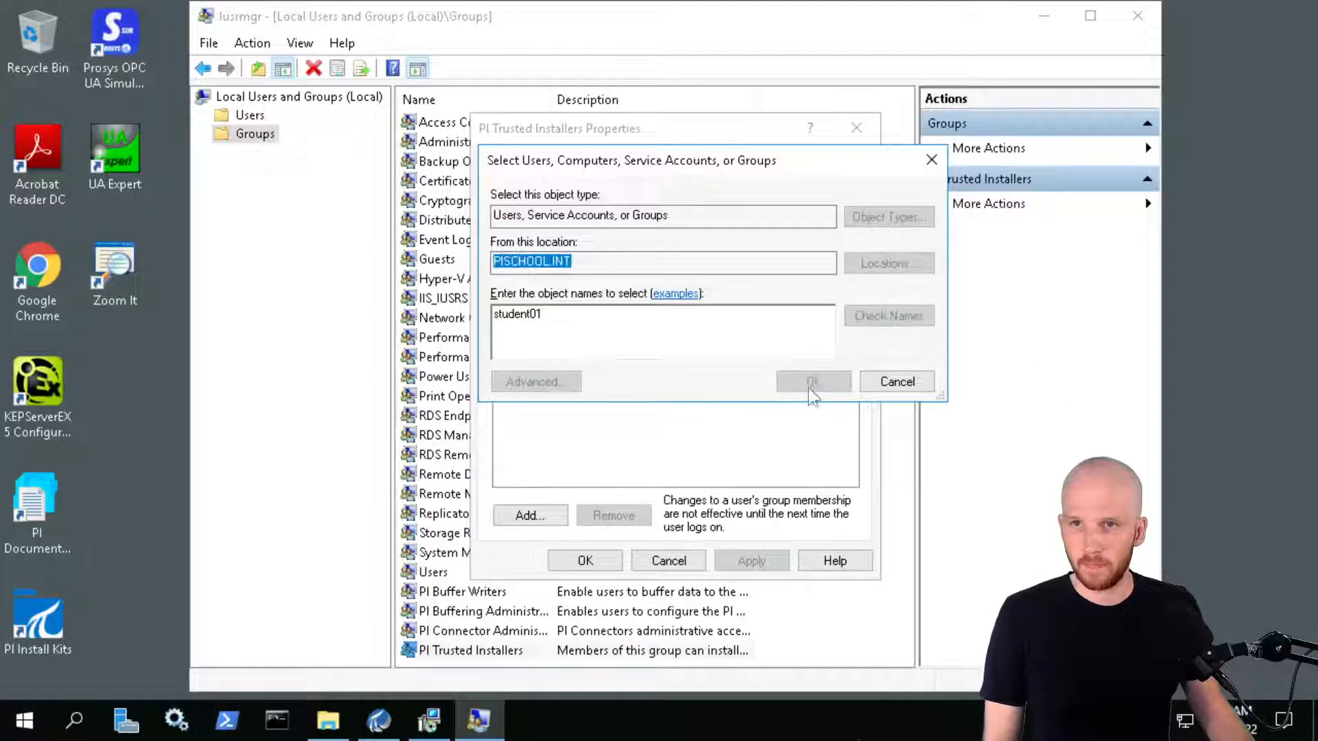
left_click(585, 560)
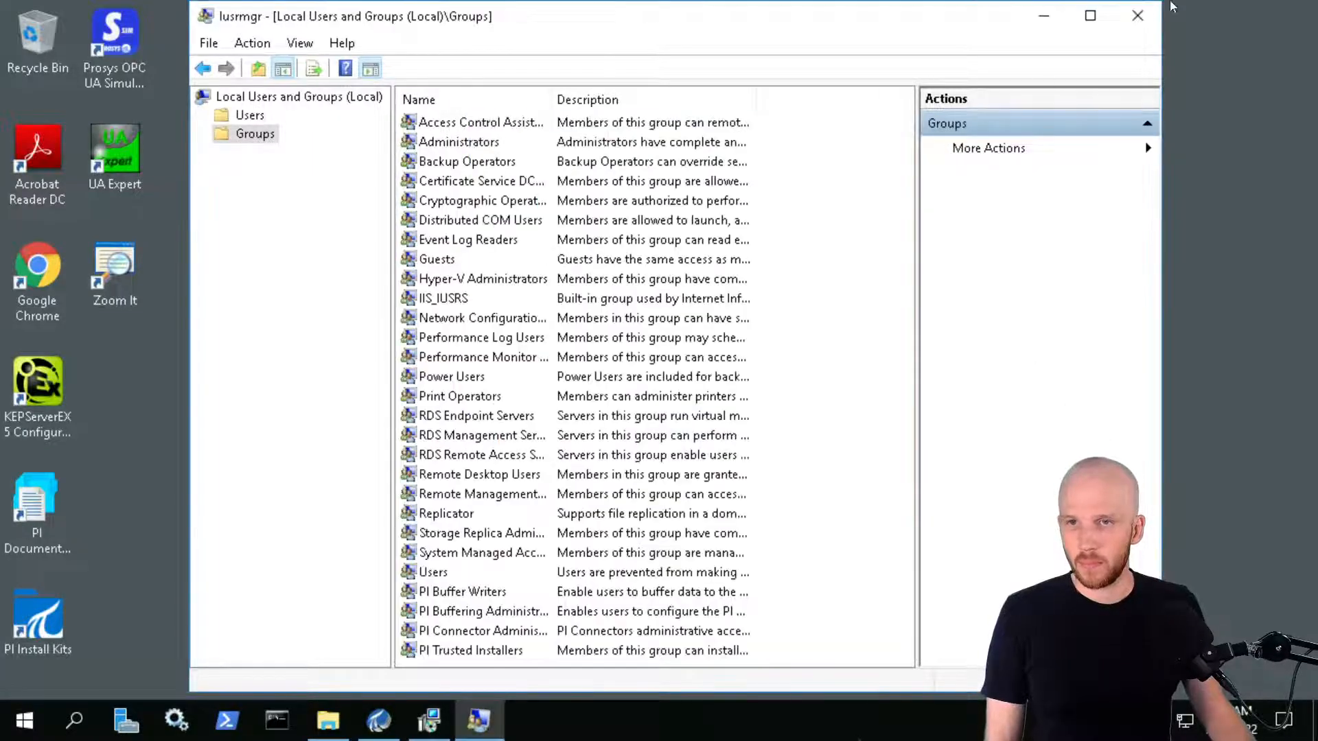
Finish and close the OPC UA connector setup, close the kits folder, and return to PIINT02
left_click(1031, 17)
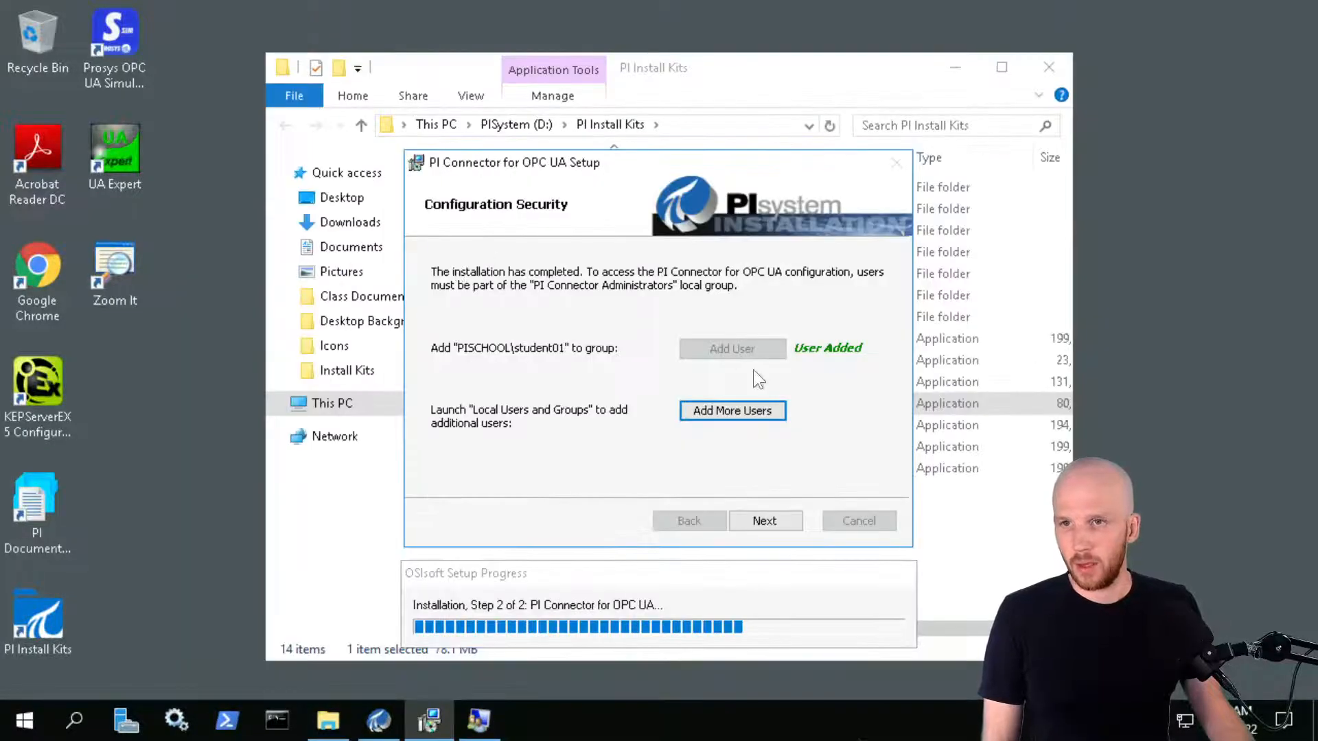
left_click(763, 521)
left_click(766, 523)
left_click(866, 524)
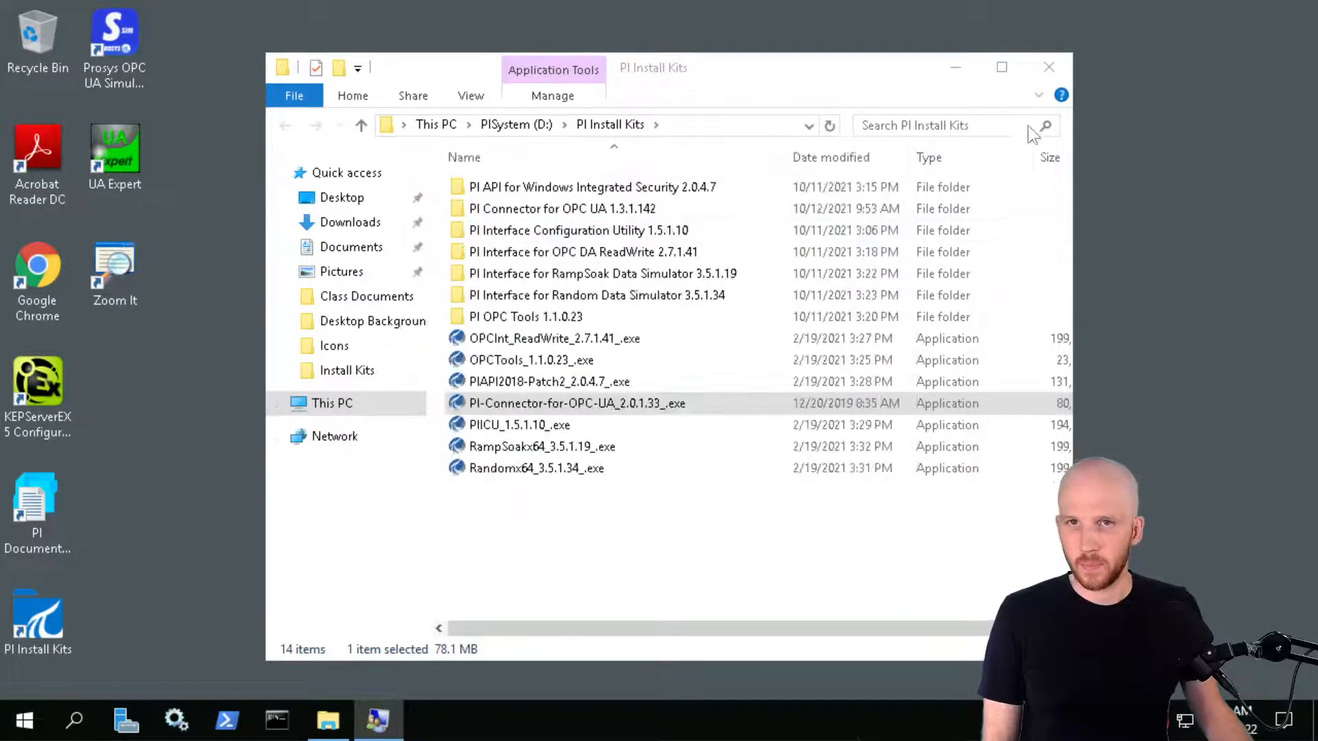
left_click(1050, 68)
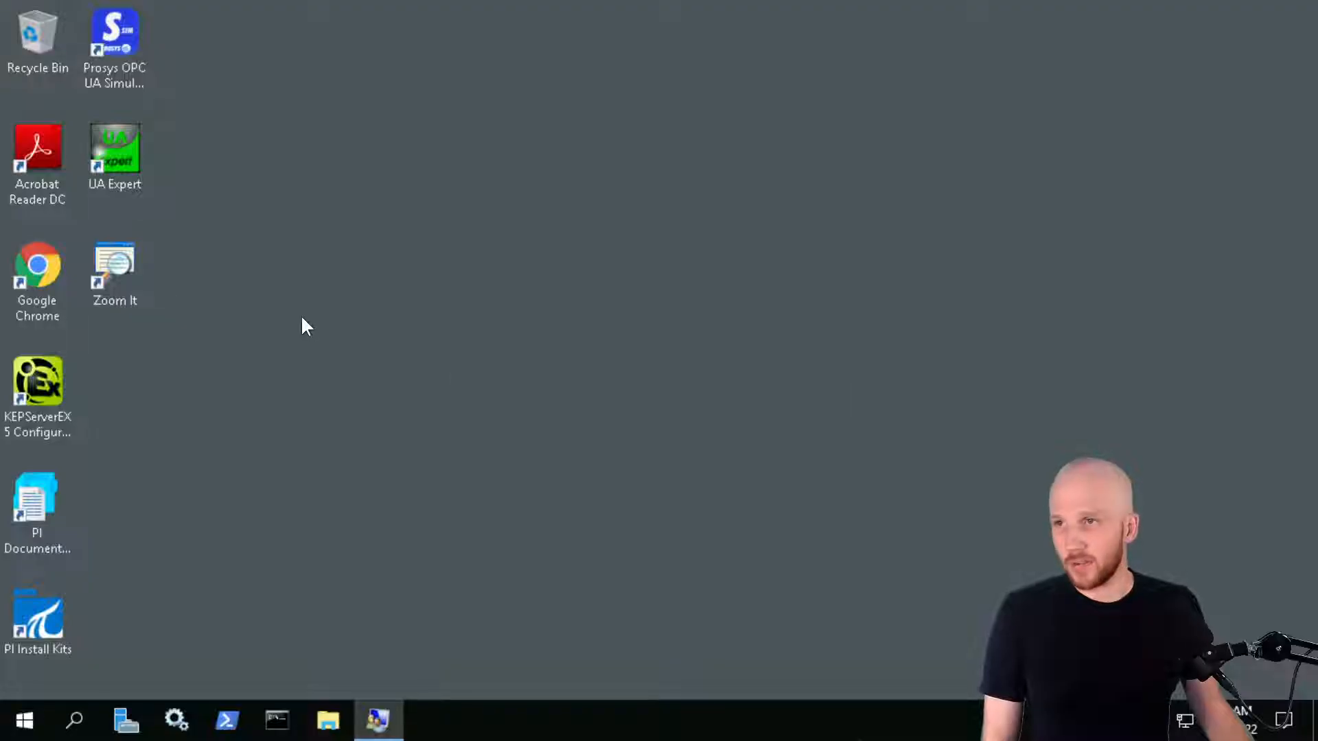
left_click(275, 8)
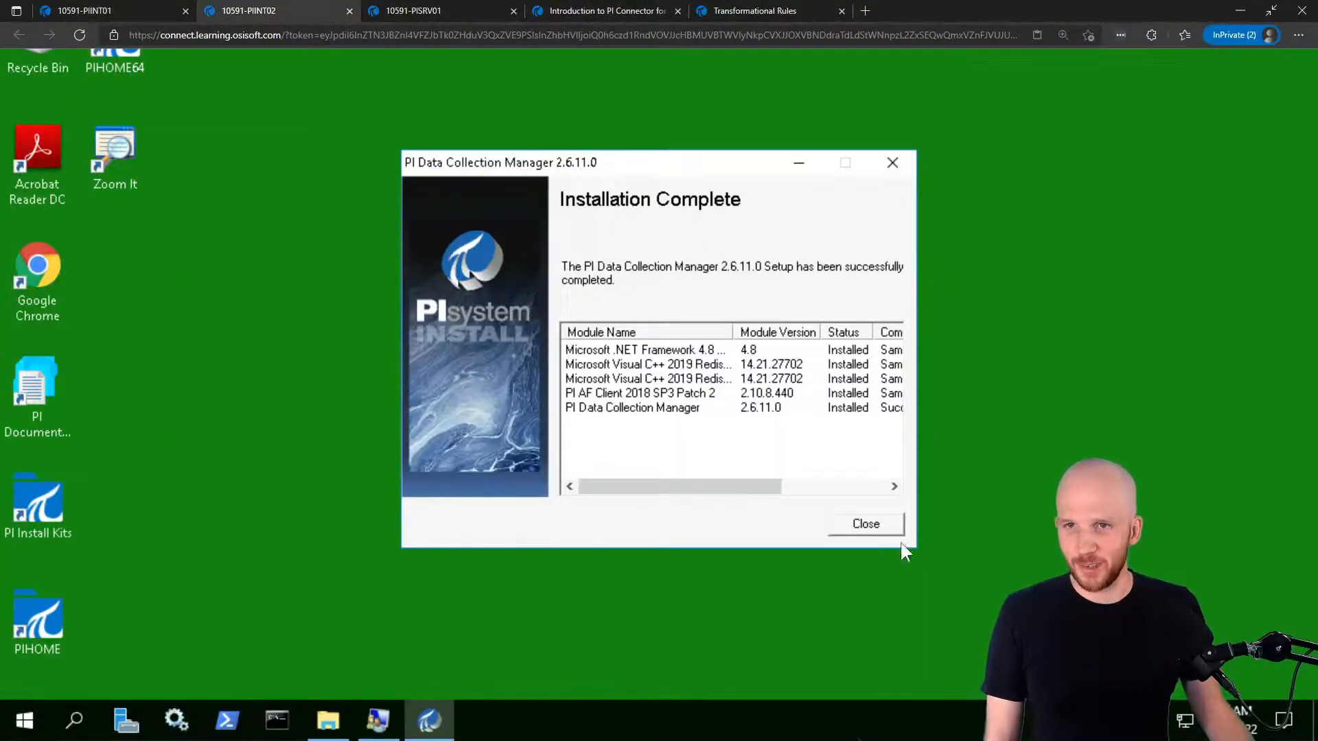
Close the installer, Local Users and Groups and install kits windows, then launch Google Chrome
left_click(866, 524)
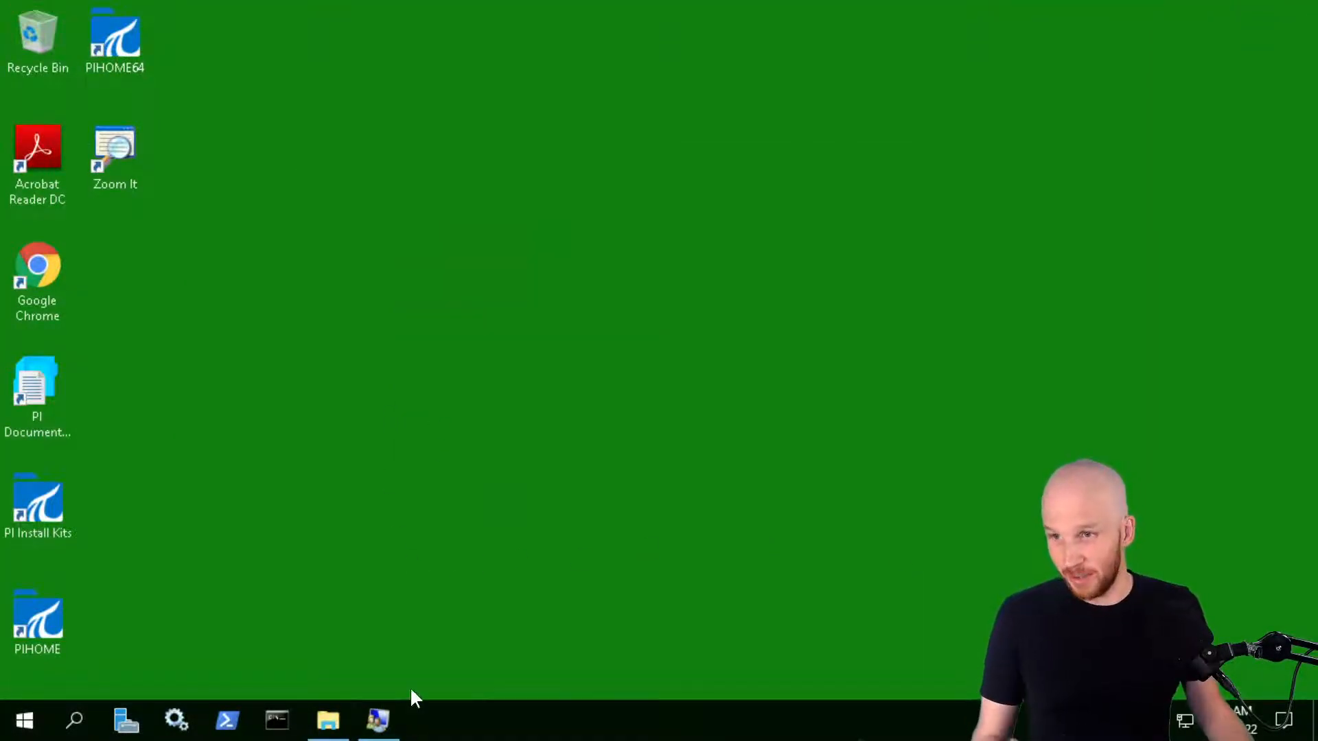
left_click(378, 720)
left_click(1137, 15)
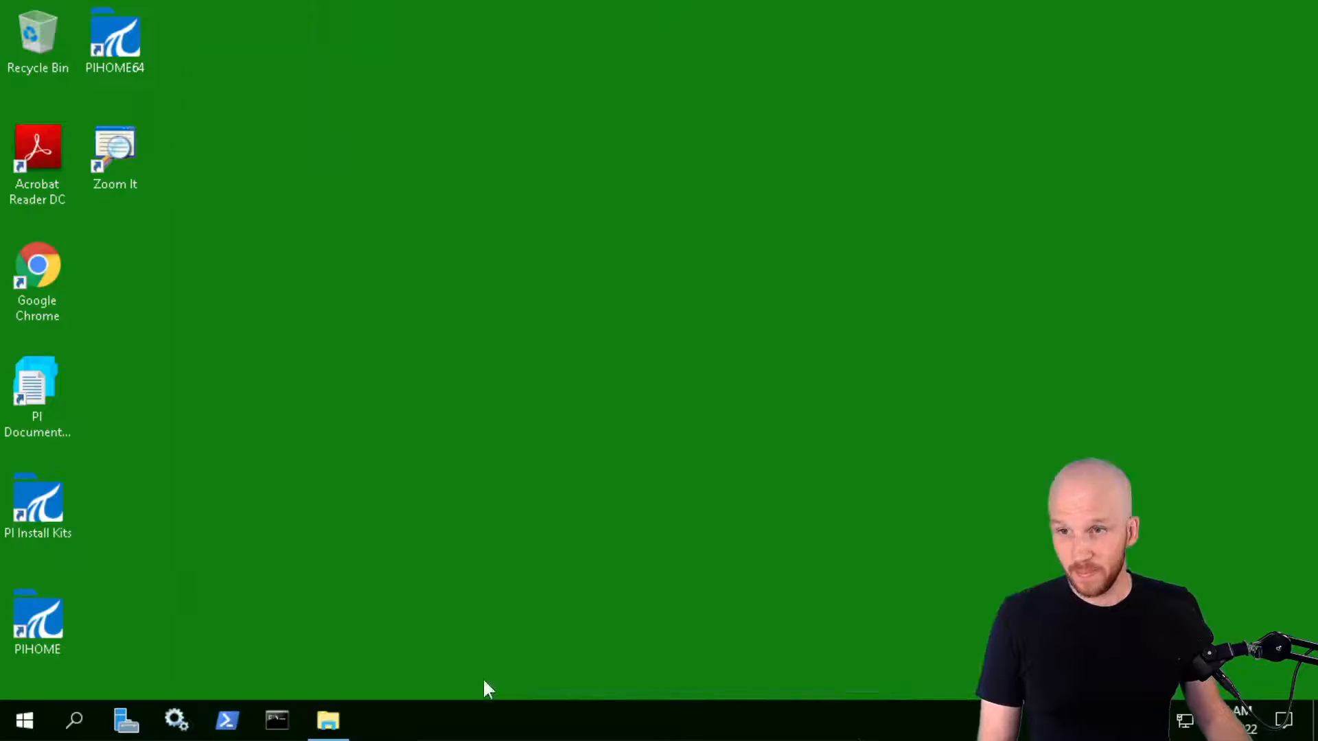
left_click(328, 720)
left_click(933, 41)
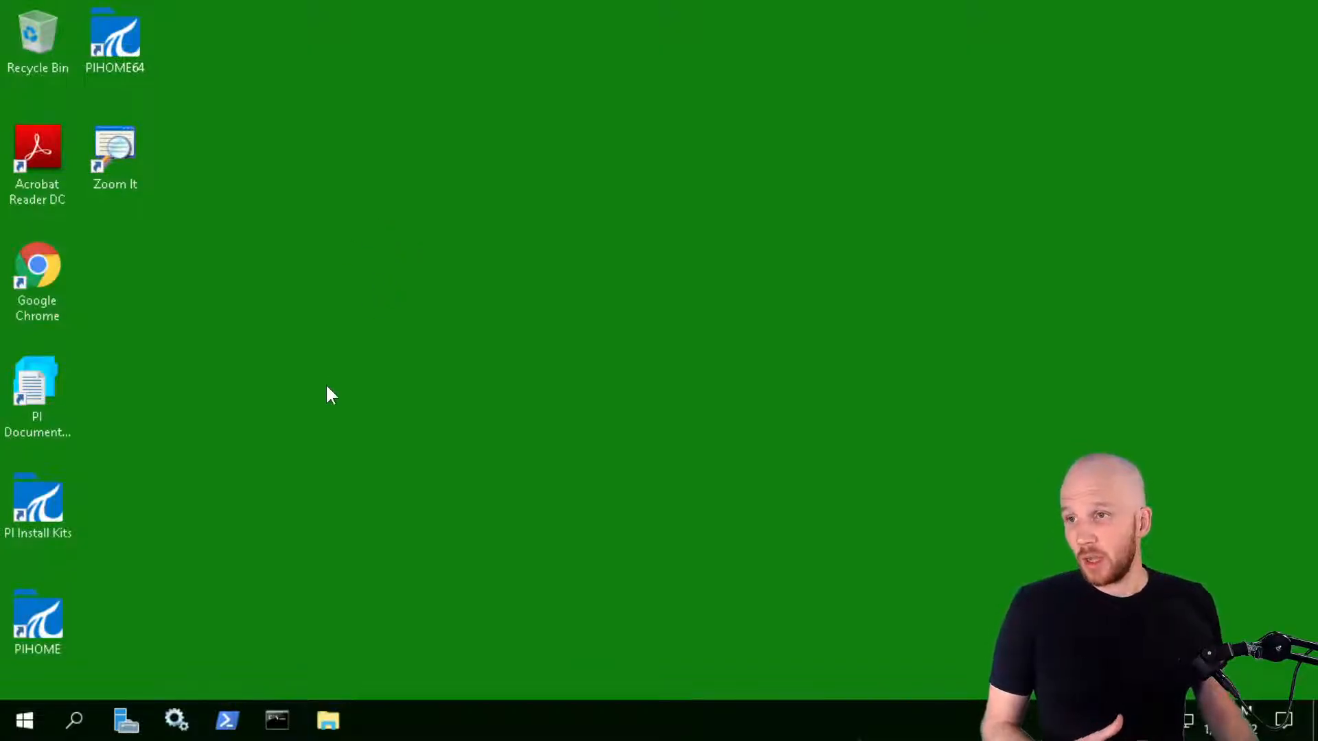
double_click(53, 266)
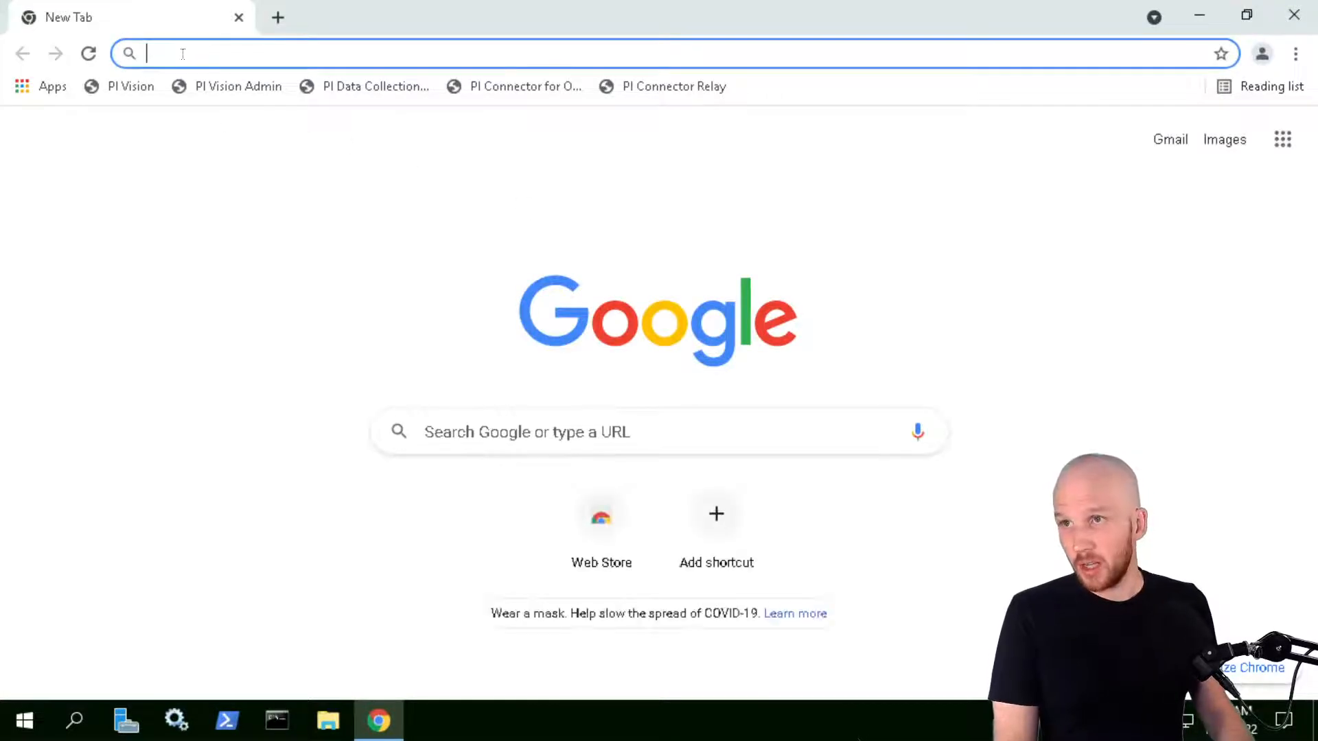
Open the PI Data Collection bookmark and sign in as PISCHOOL\student01 with the account password
mouse_move(433, 5)
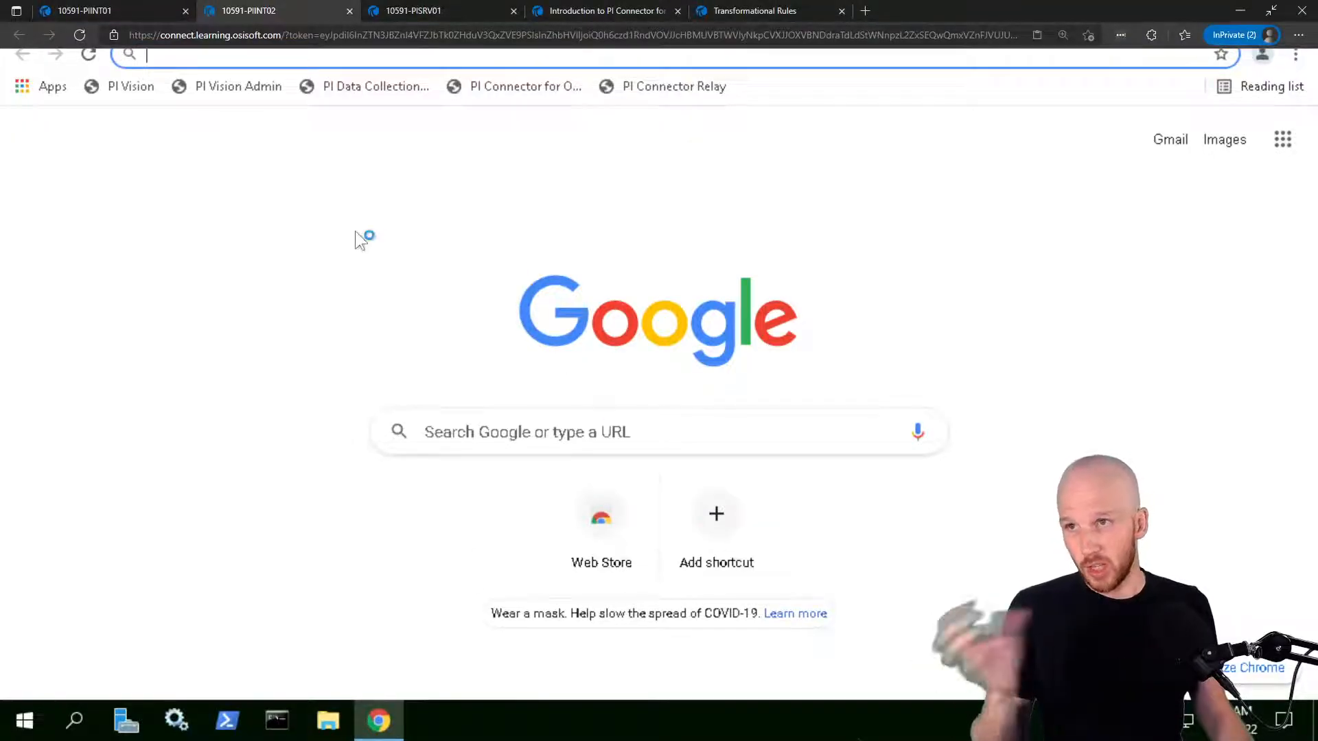
left_click(375, 95)
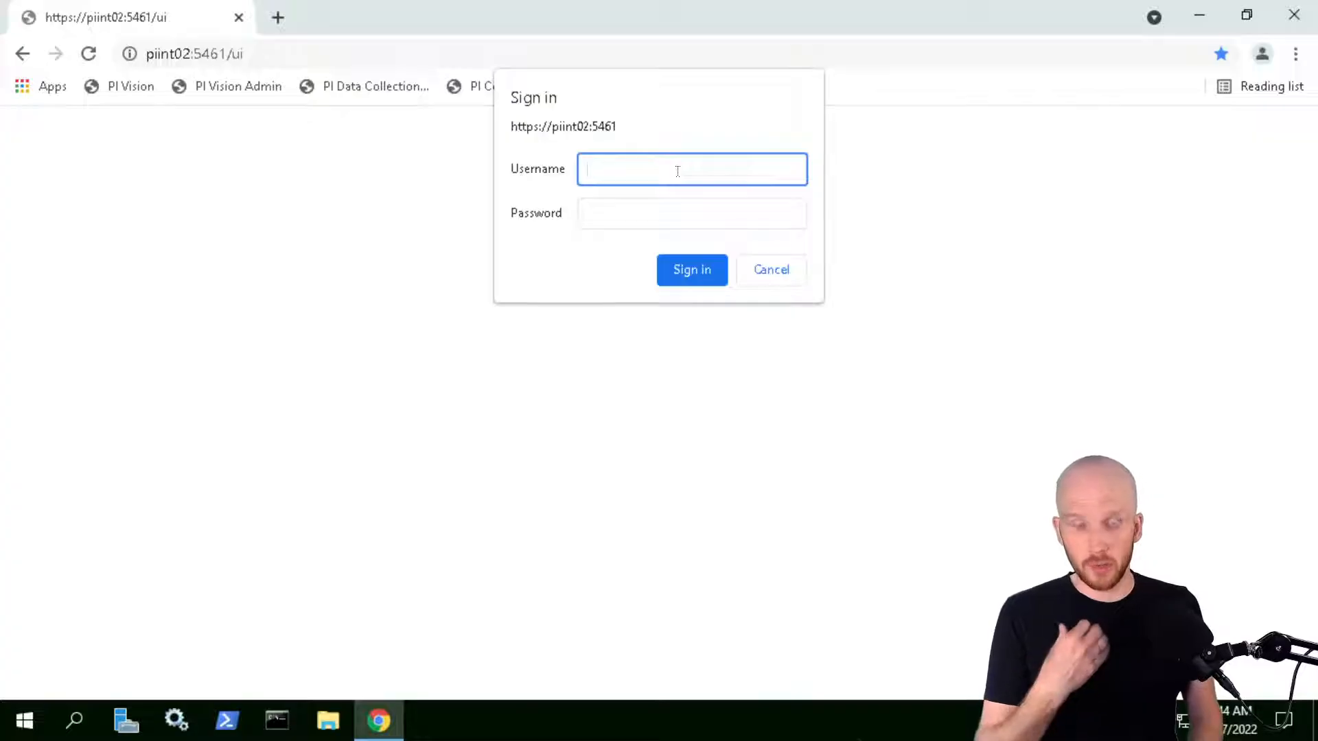
type("PISCHOOL\\student01")
key("Tab")
key("ctrl+v")
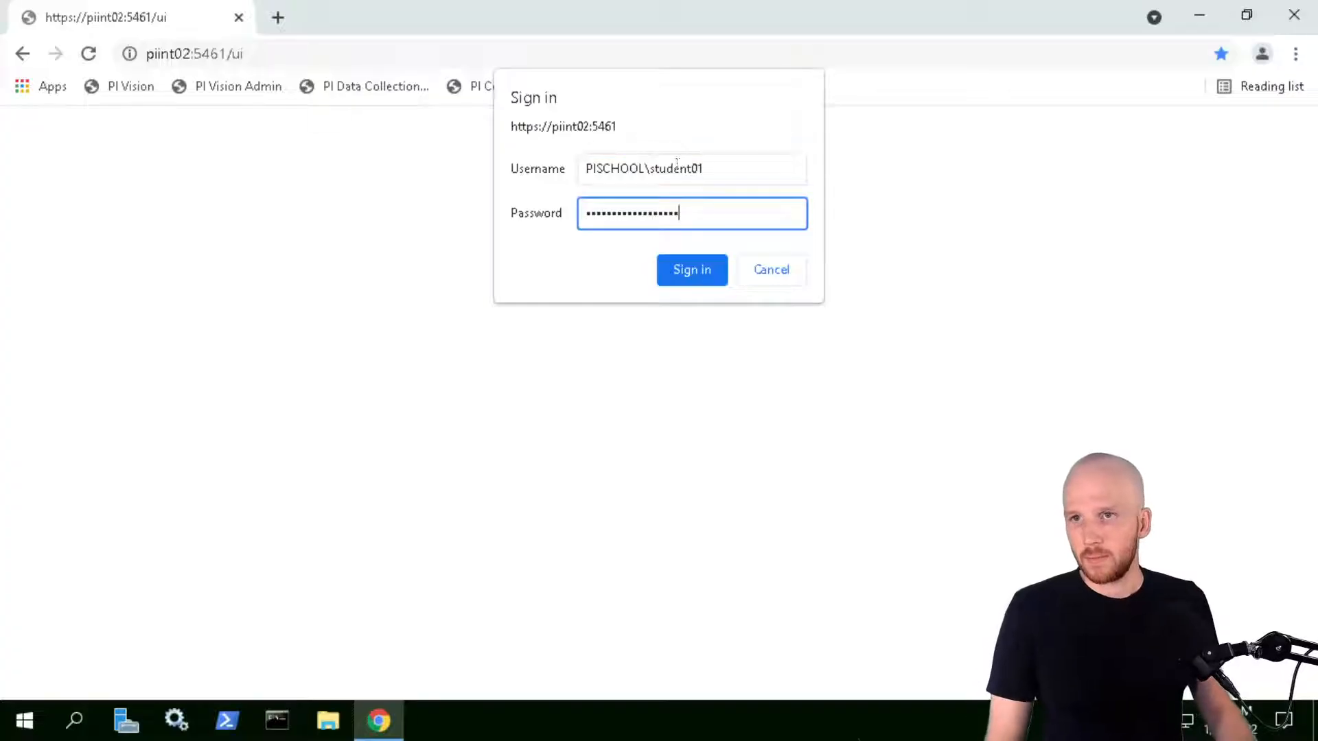
left_click(690, 269)
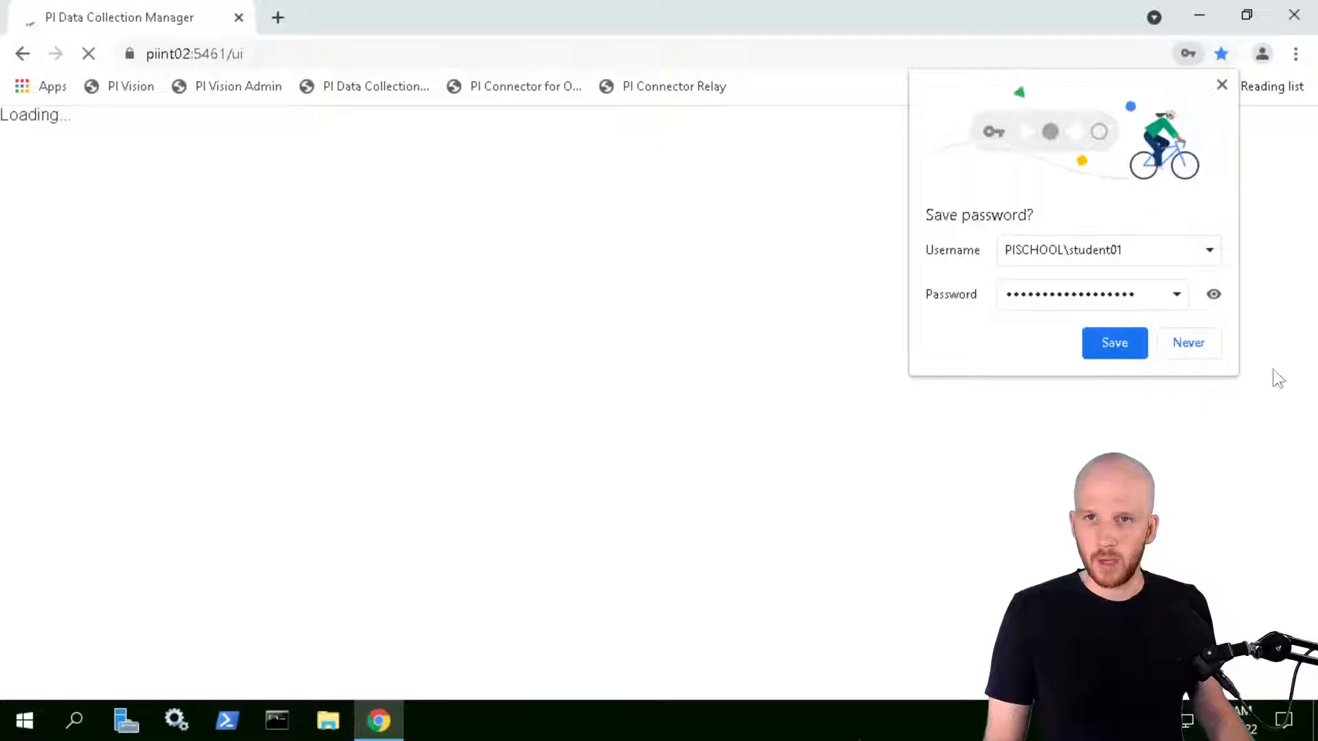
Decline saving the password, outline the Data Sources-Connectors-Relays-Destinations flow, then add a new relay
left_click(1200, 347)
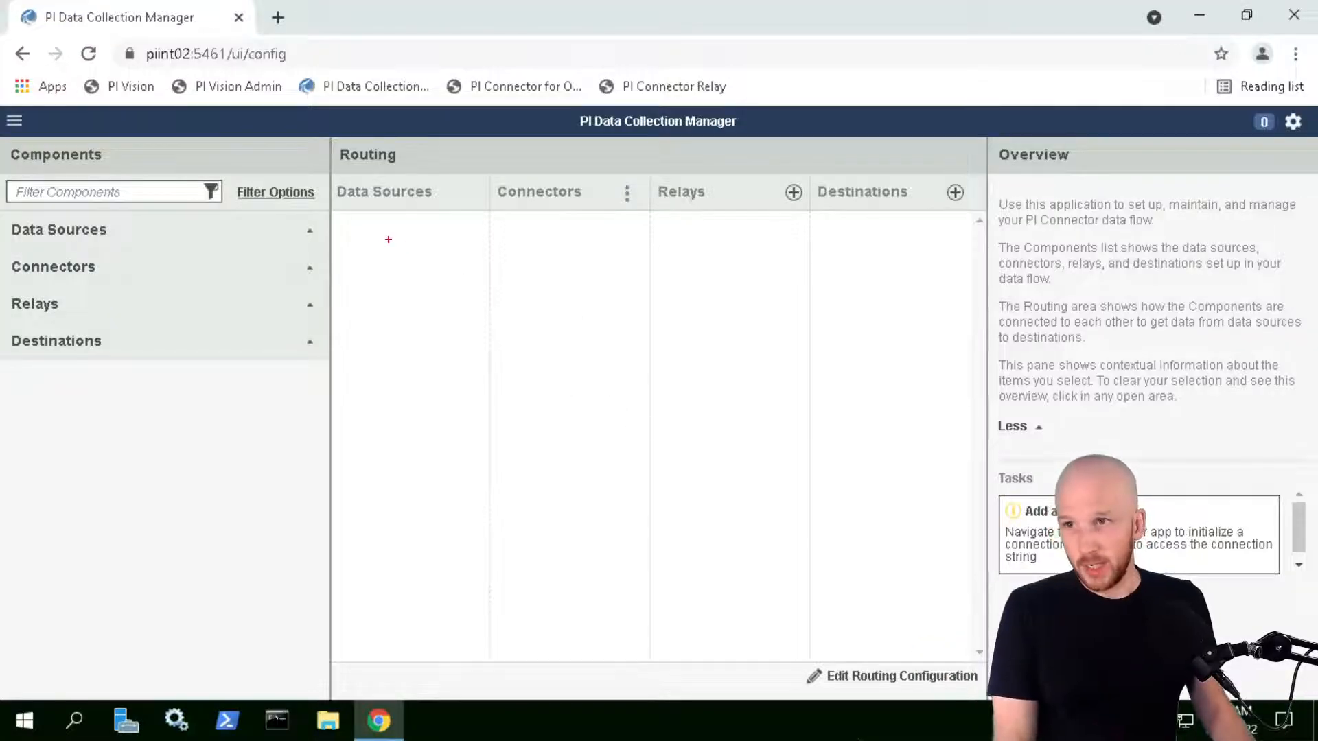
left_click_drag(338, 225, 469, 283)
left_click_drag(503, 221, 630, 289)
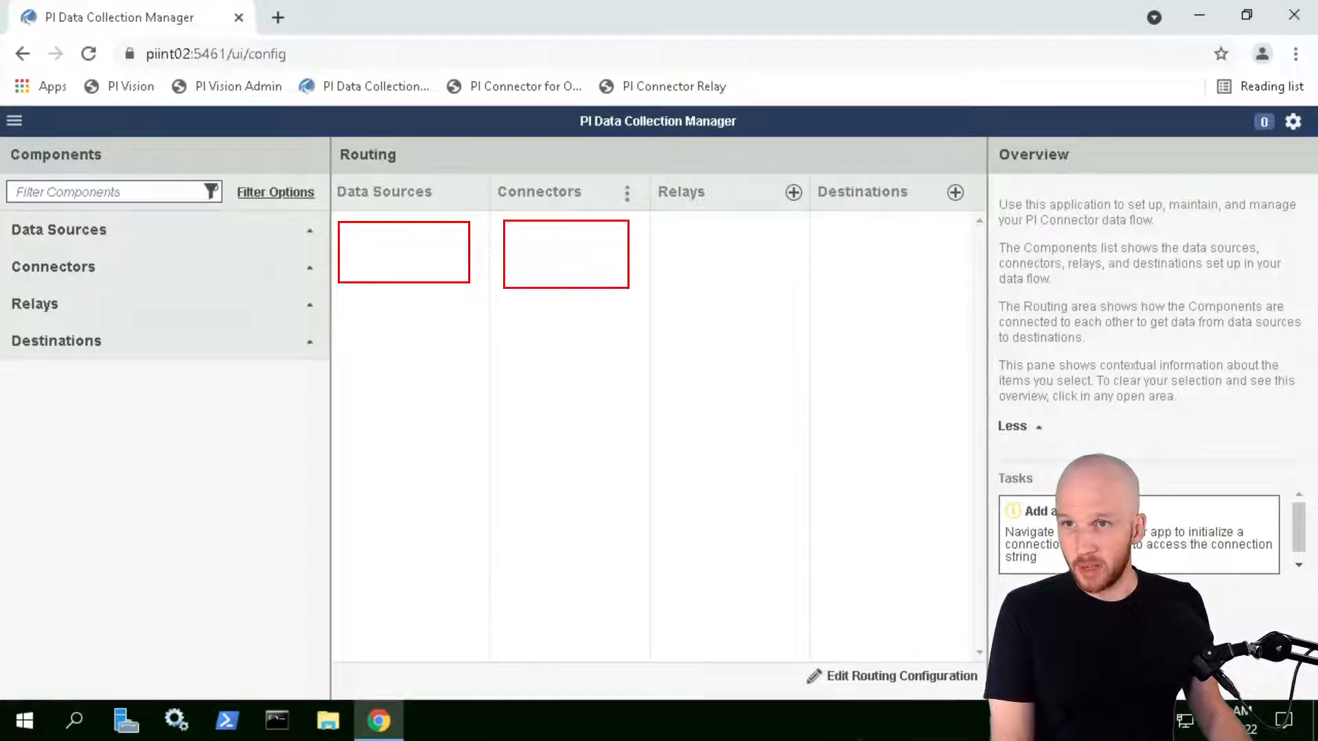
left_click_drag(665, 228, 797, 291)
left_click_drag(831, 223, 964, 281)
left_click_drag(868, 258, 412, 256)
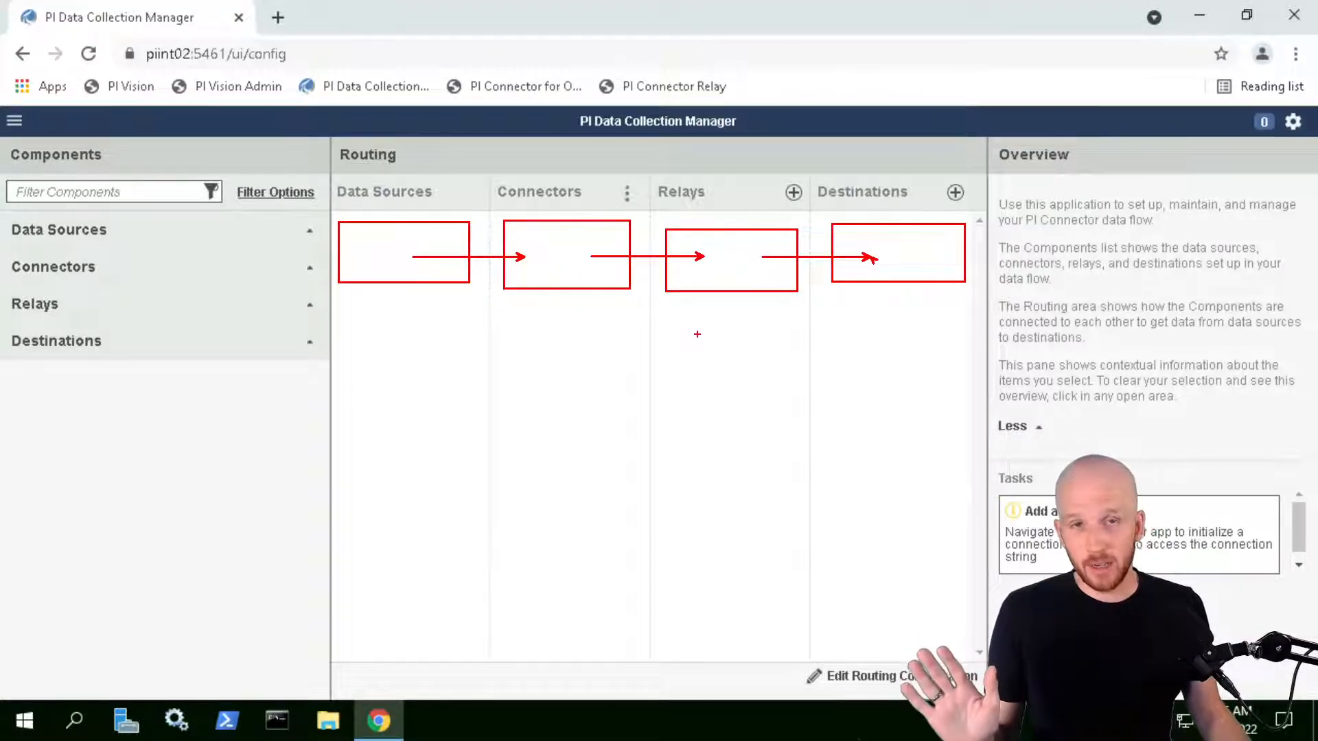
key("Escape")
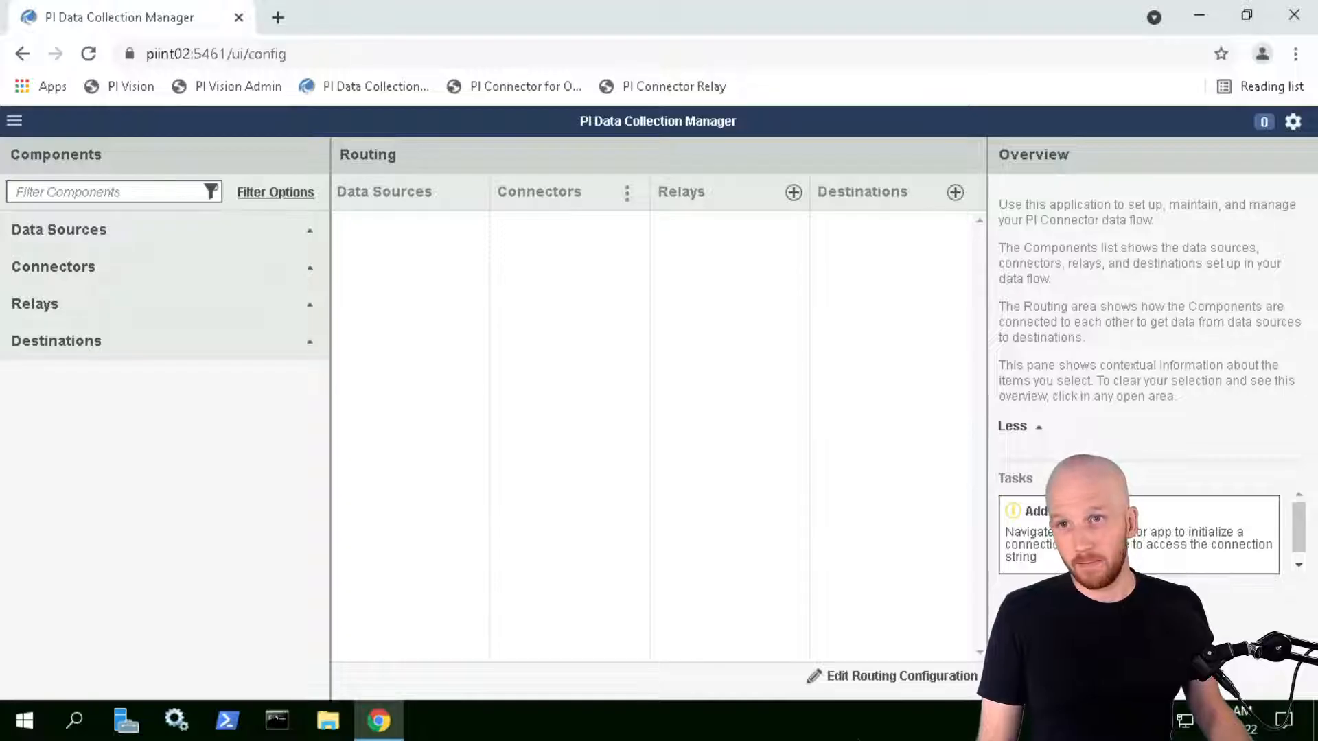
left_click(793, 193)
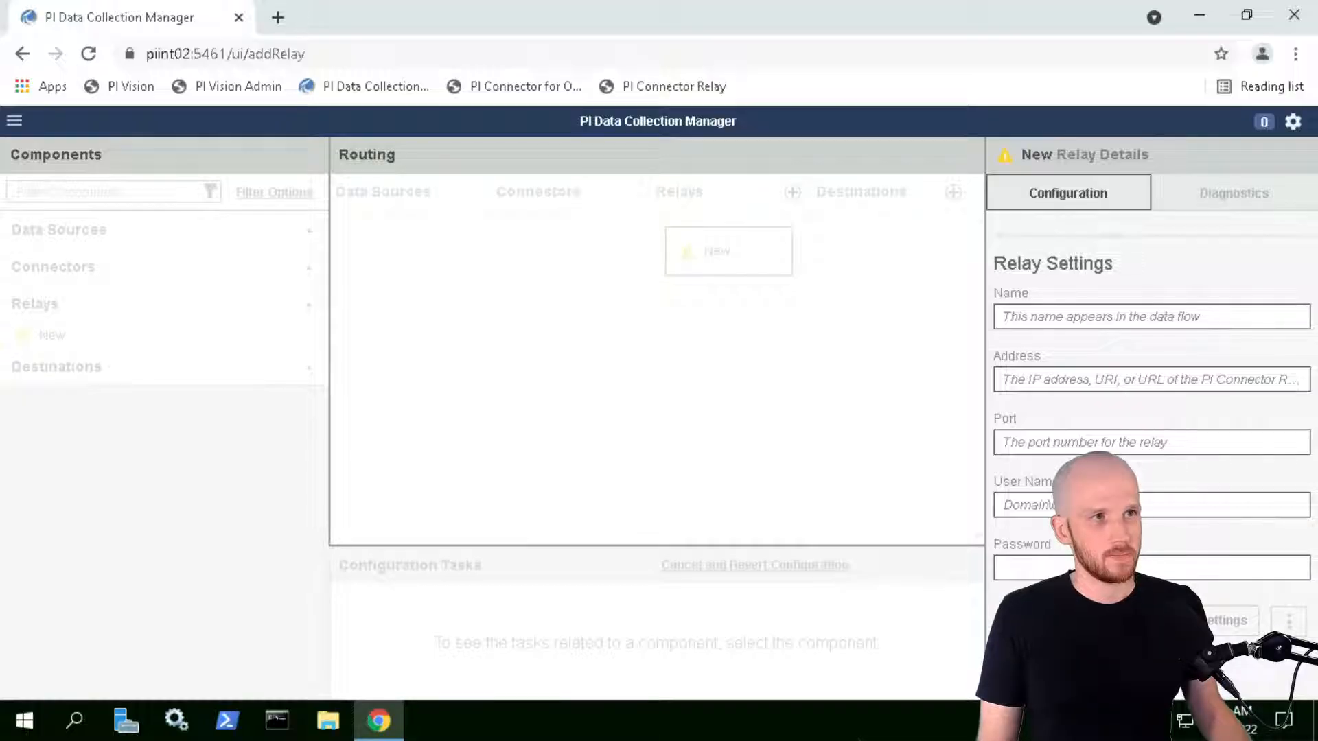
Save relay 'PIINT02 Relay' with address PIINT02, port 5460, and the domain account credentials
left_click(1004, 317)
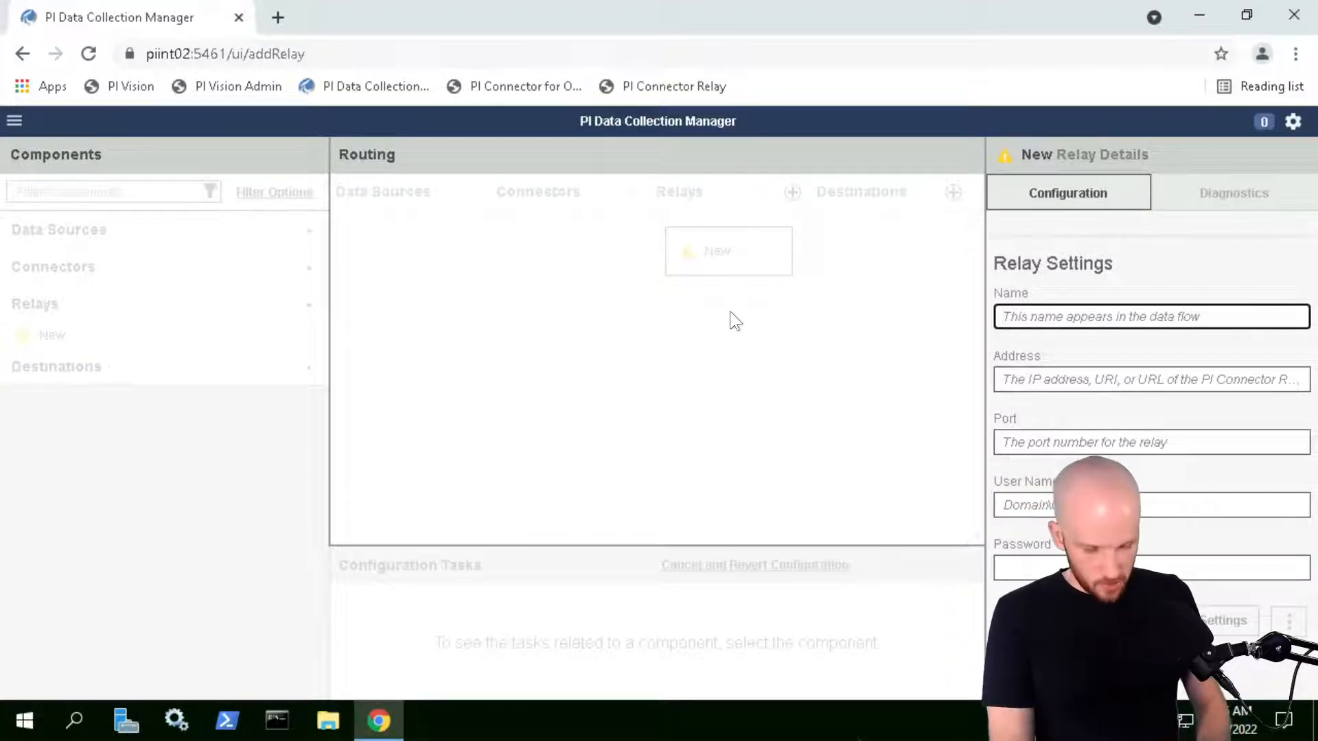
type("PIINT02")
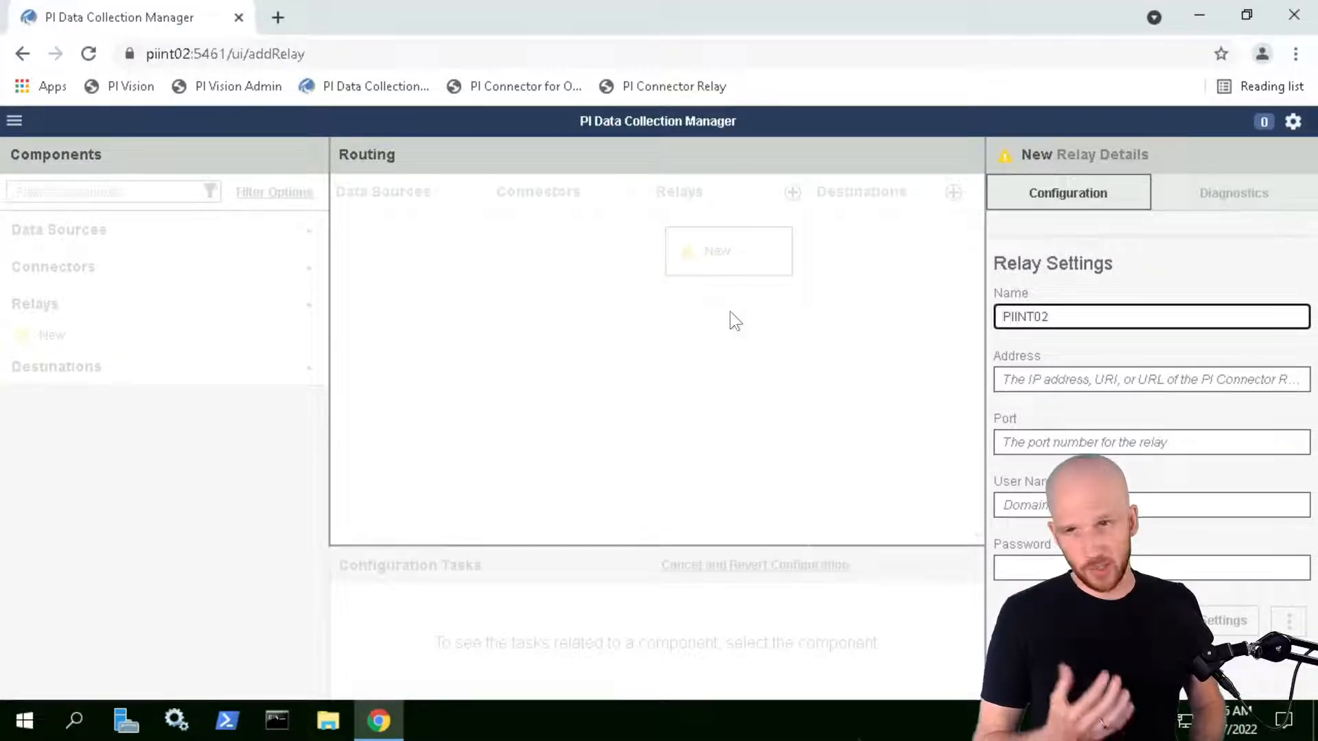
type("Relay")
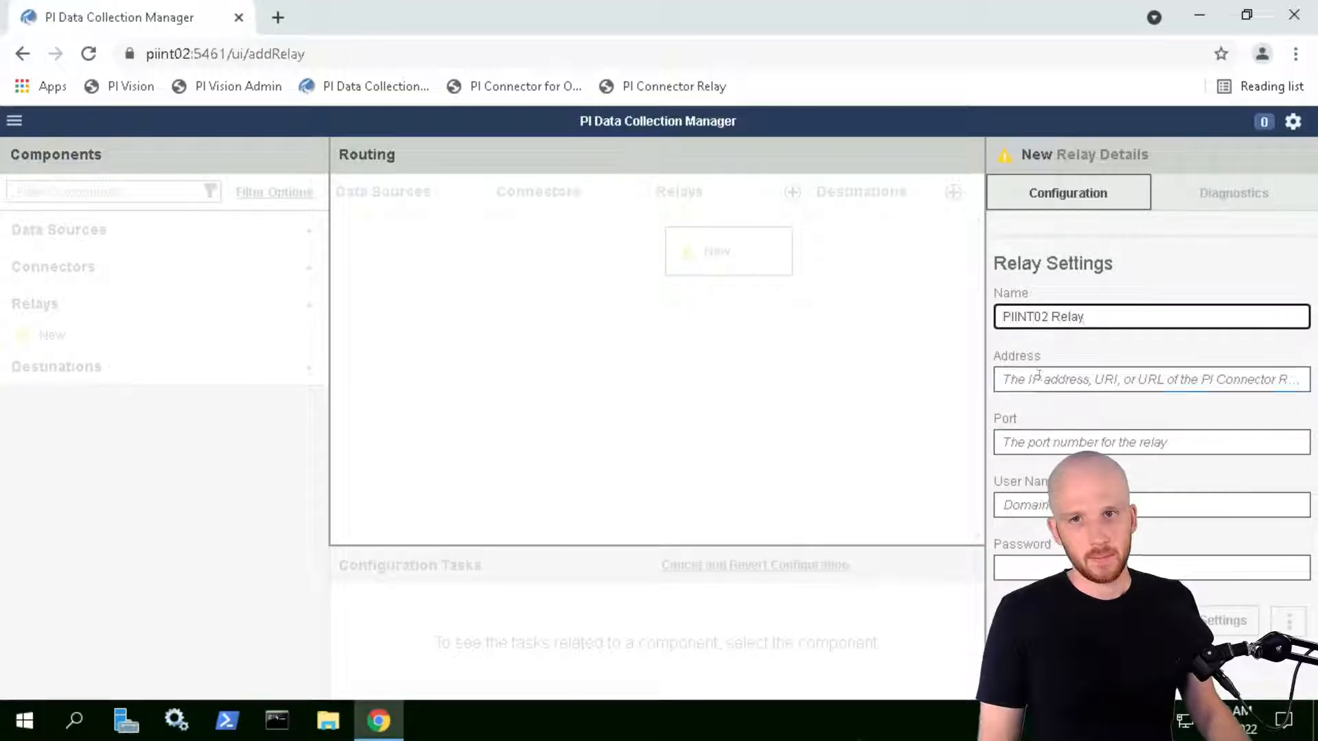
key("Tab")
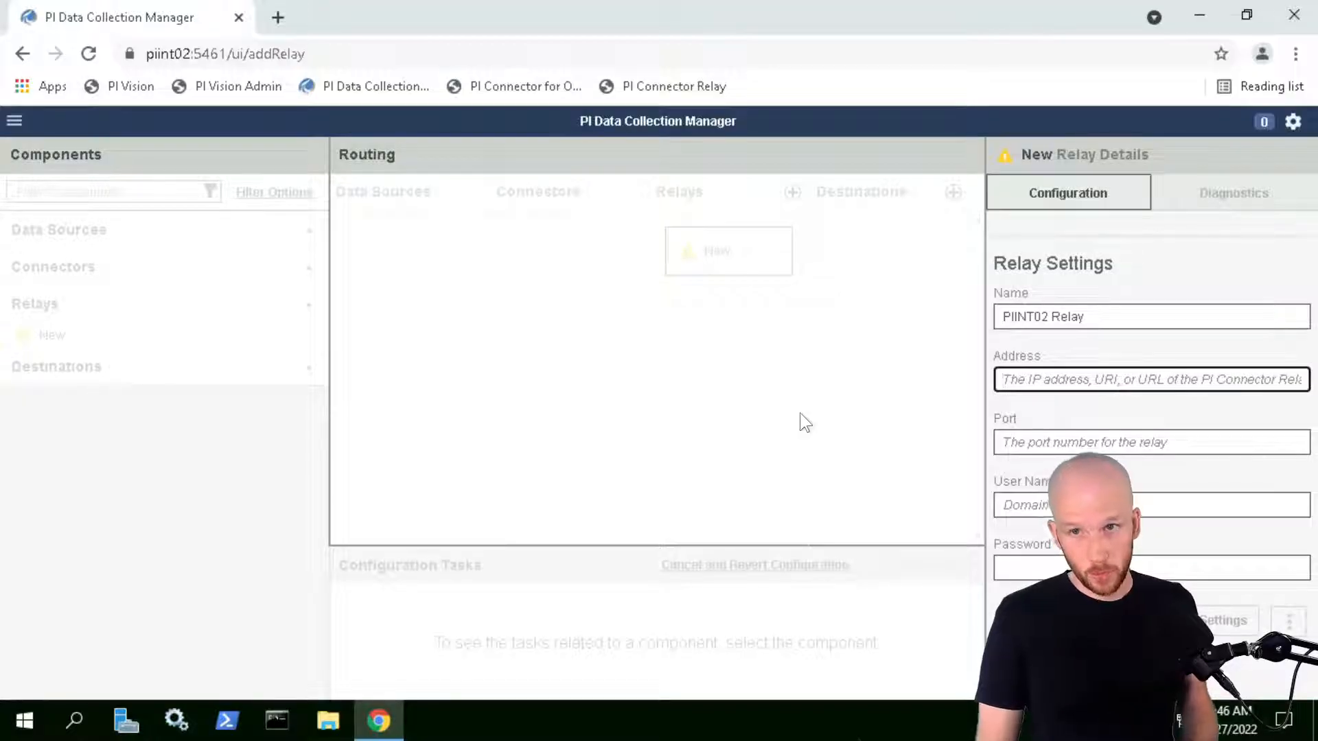
type("PIINT02")
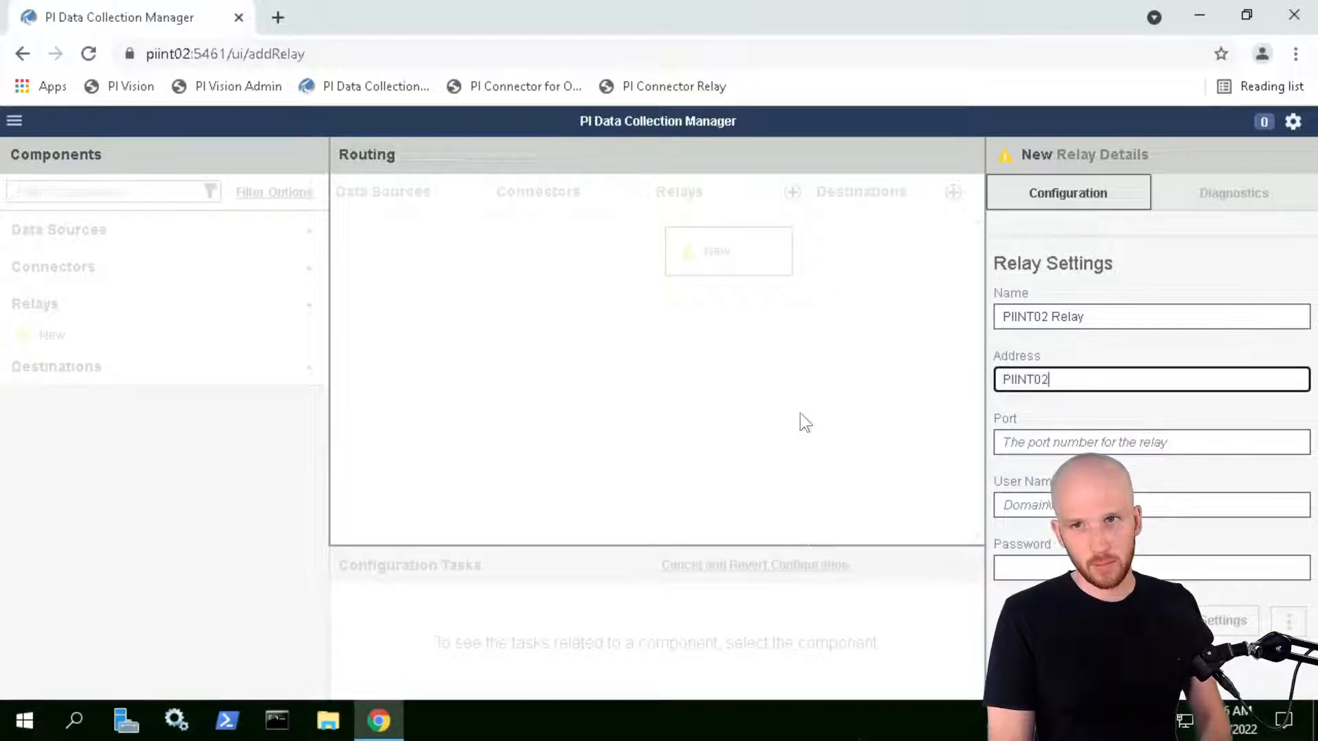
left_click(1053, 441)
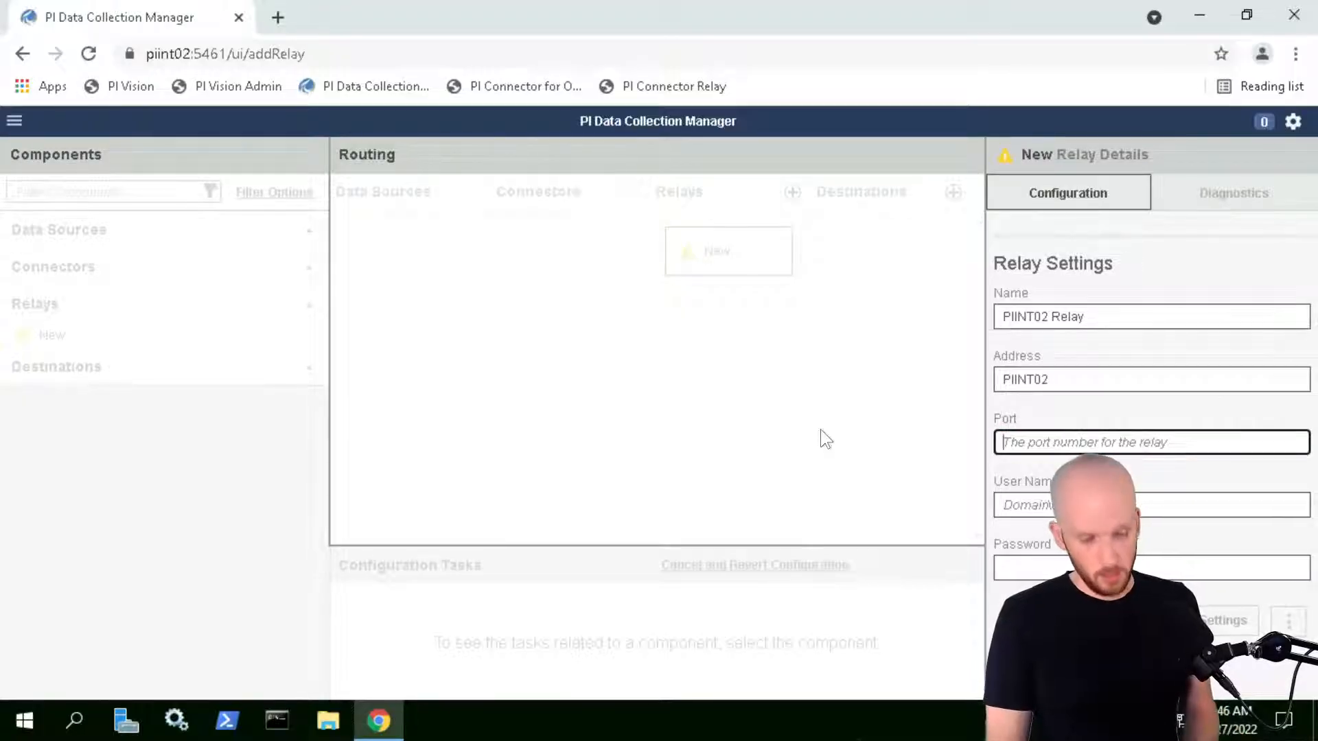
type("5")
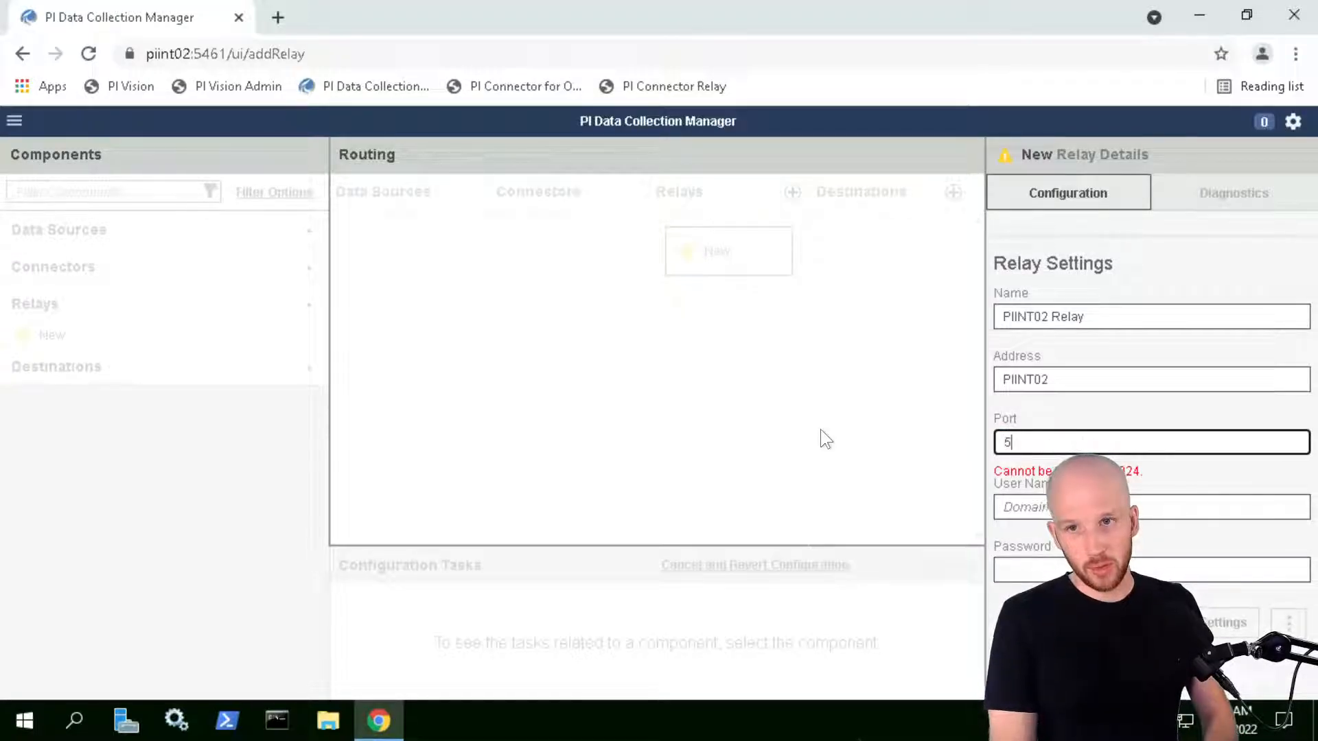
type("460")
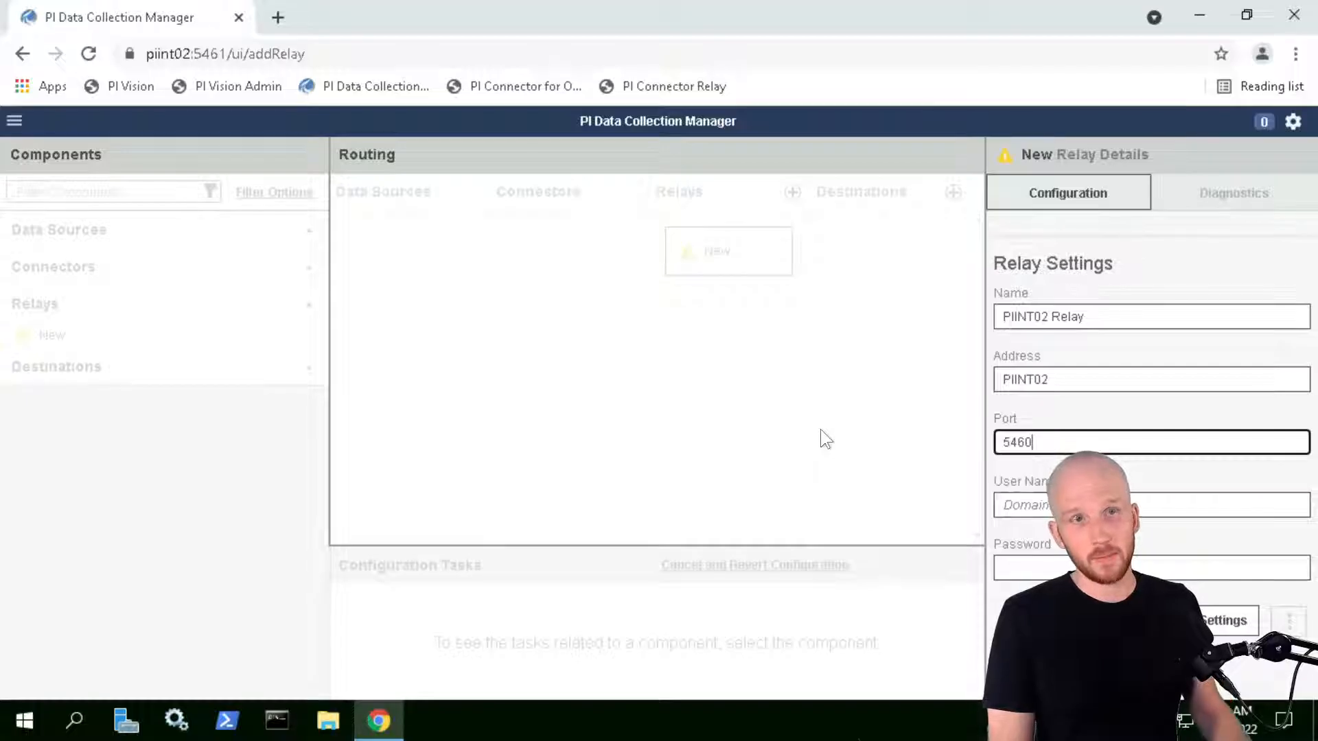
left_click(1007, 505)
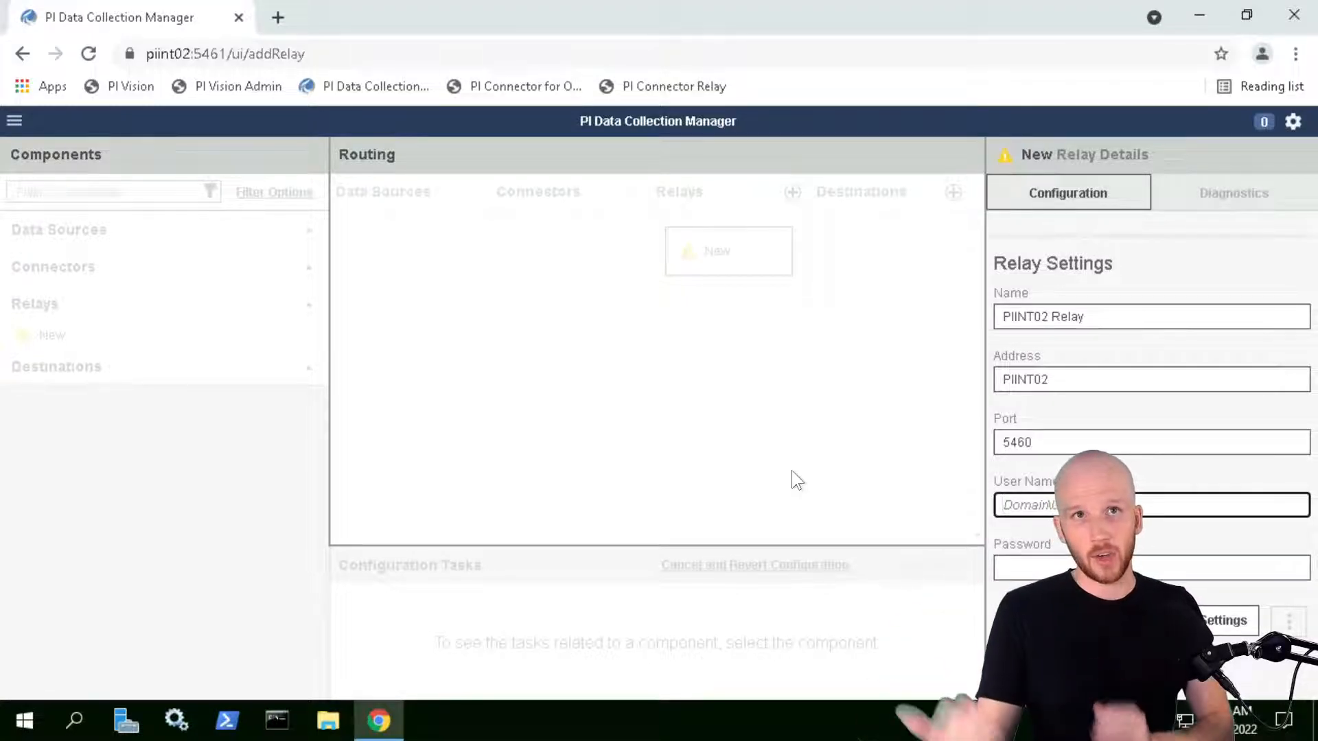
type("PISCHO")
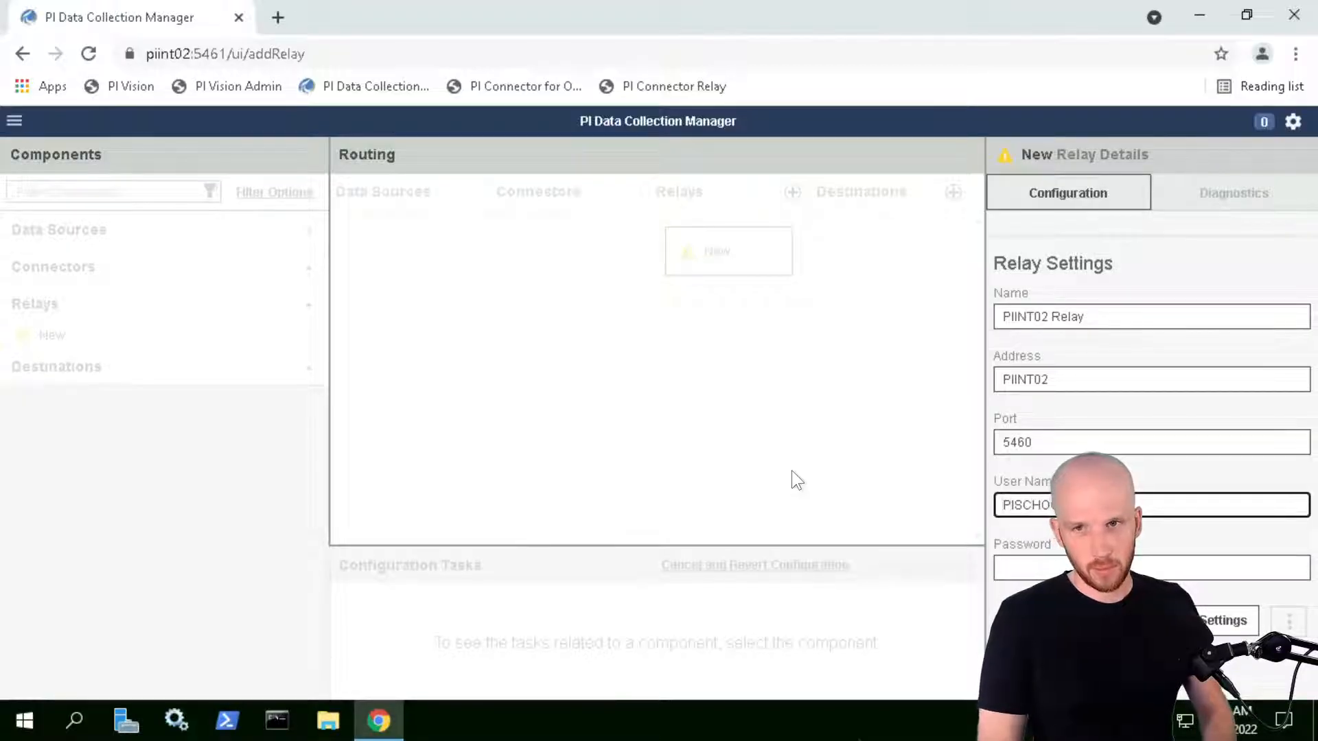
key("Tab")
key("ctrl+v")
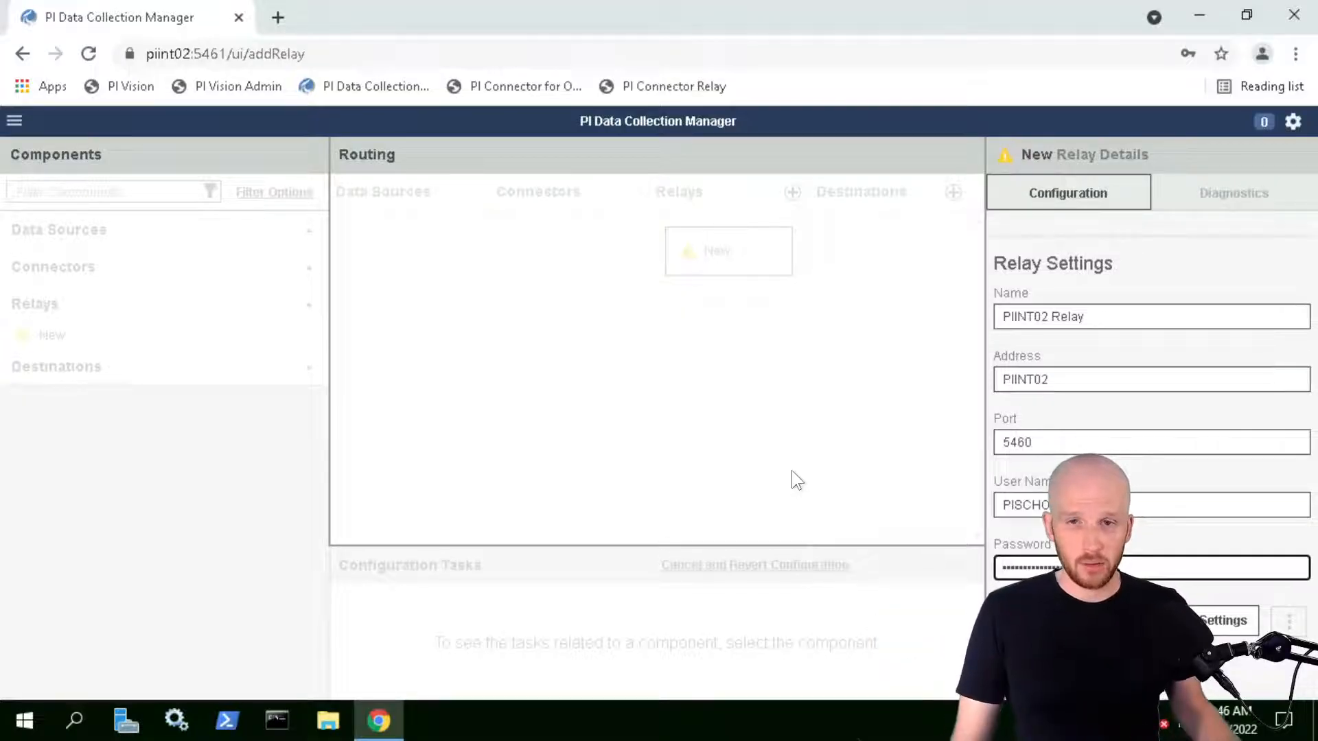
left_click(1227, 623)
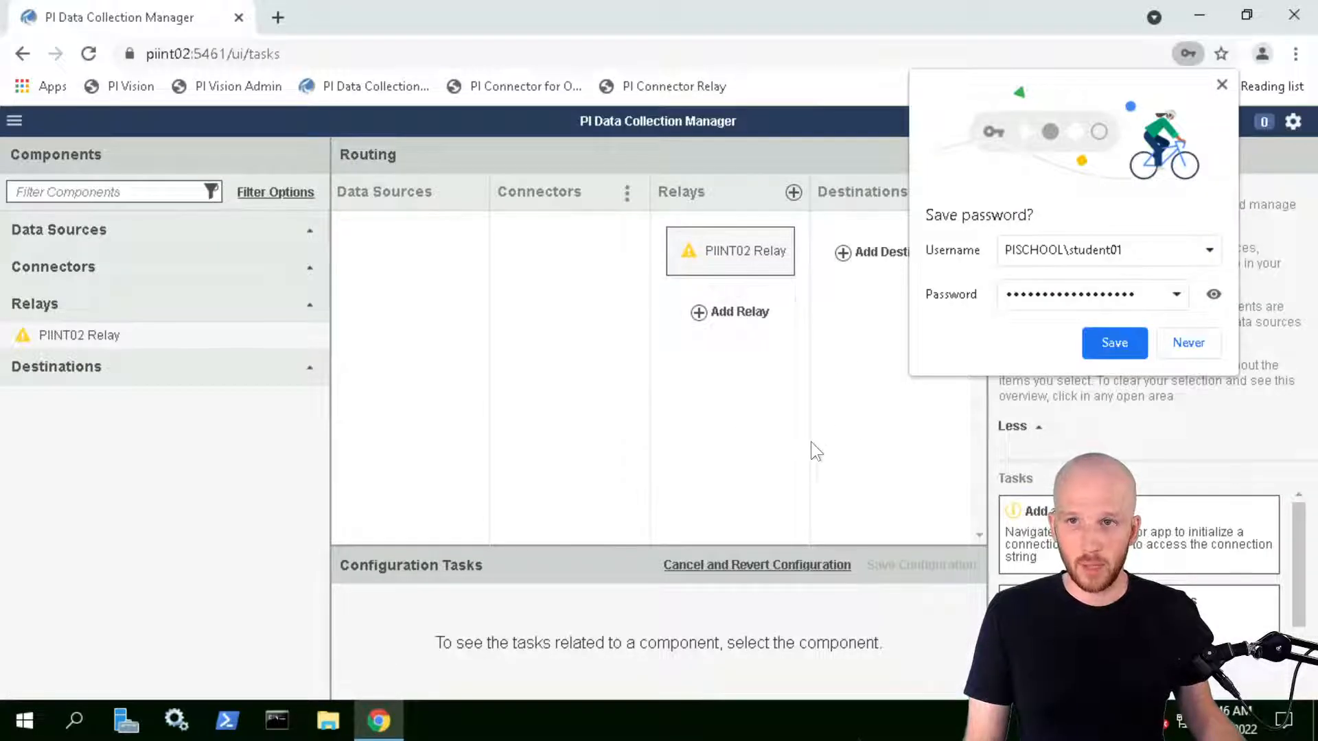
Dismiss Chrome's save-password prompt and check the relay's 'No Connectors' warning
left_click(1197, 345)
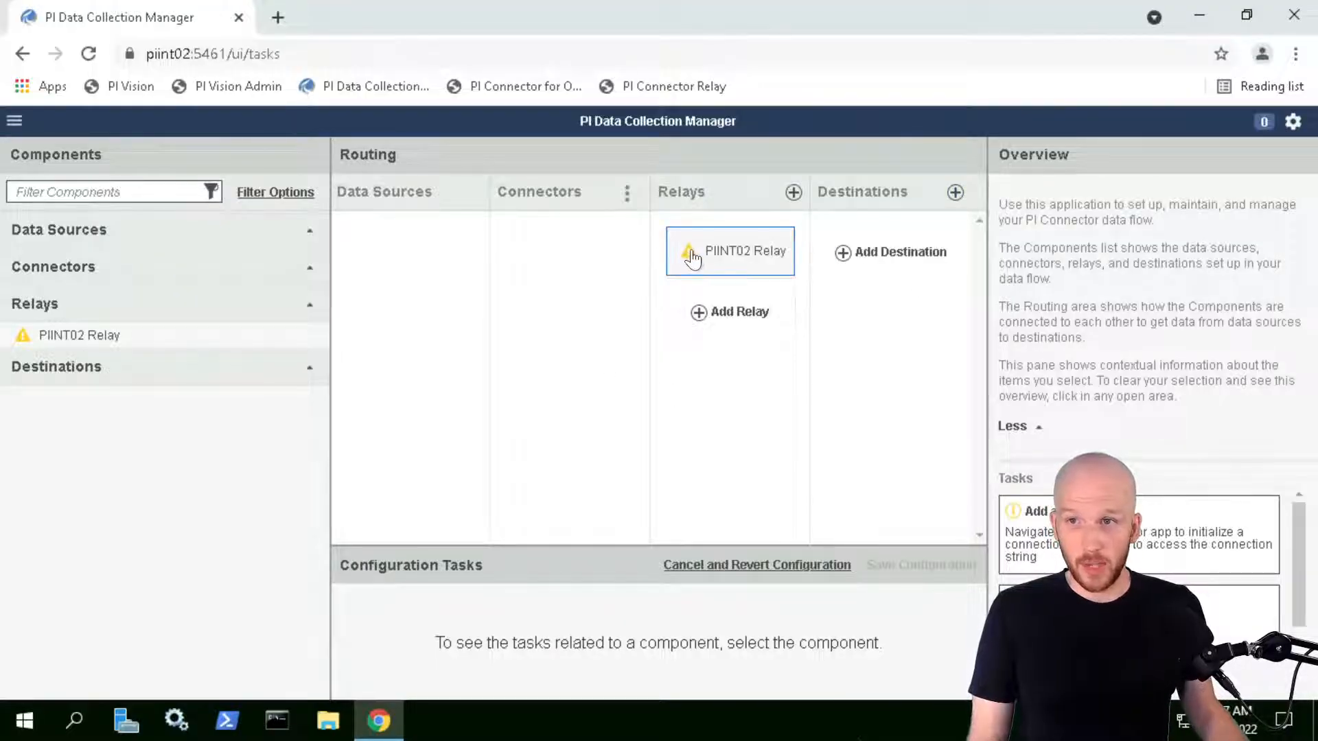
mouse_move(689, 254)
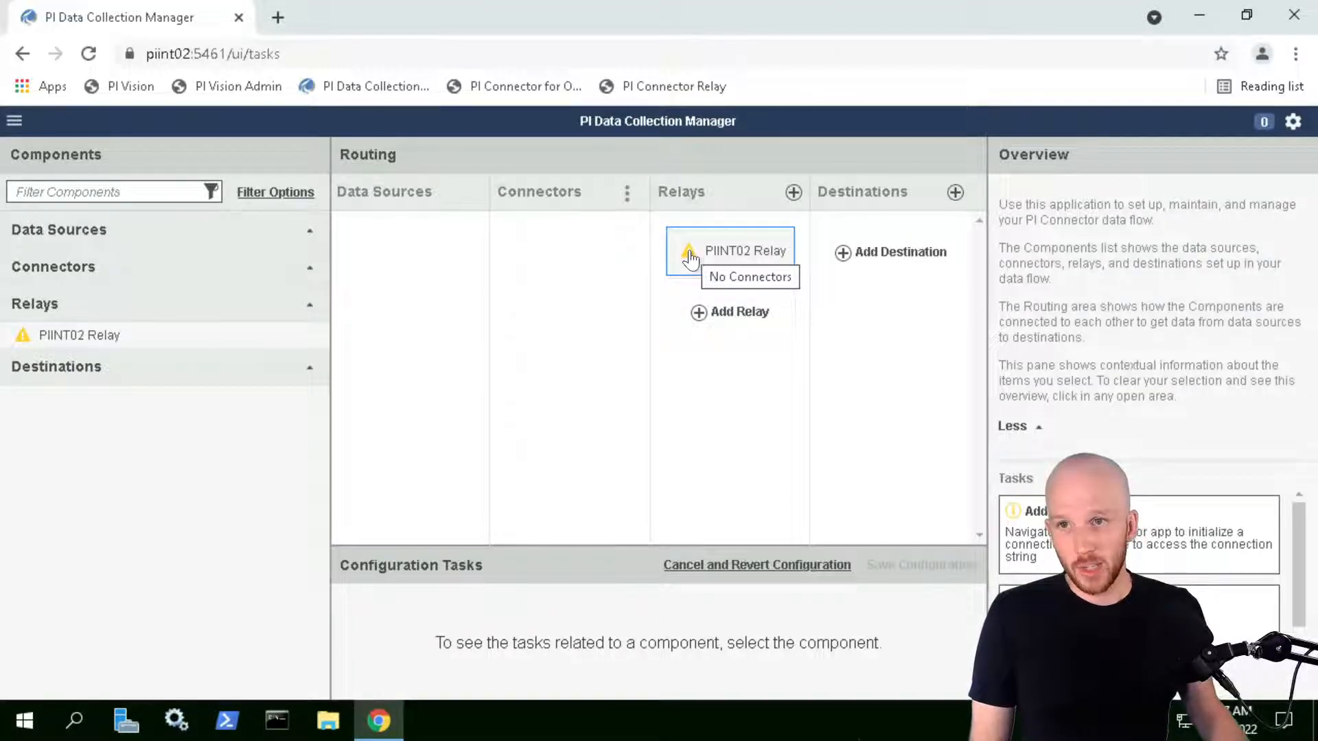
Create destination 'PISRV01 PI Server' with PI Data Archive and AF Server both set to PISRV01
left_click(844, 259)
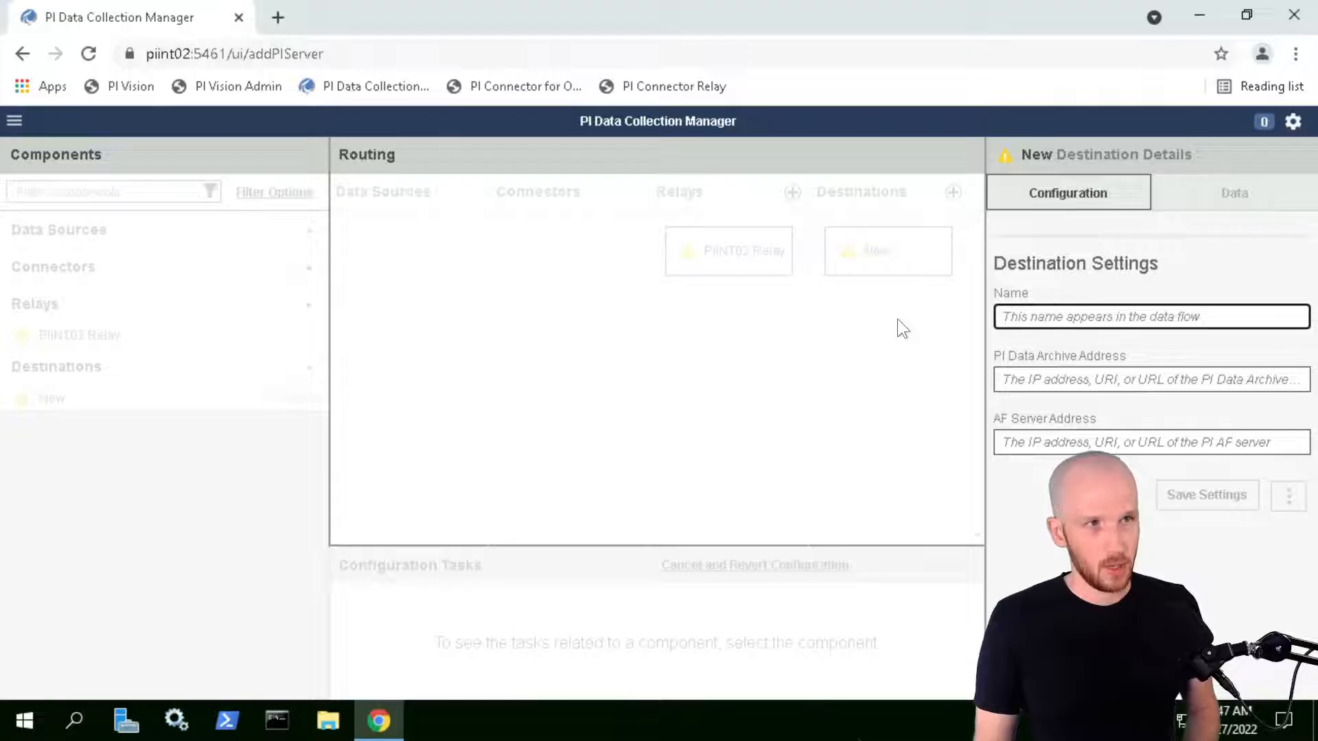
type("PISRV")
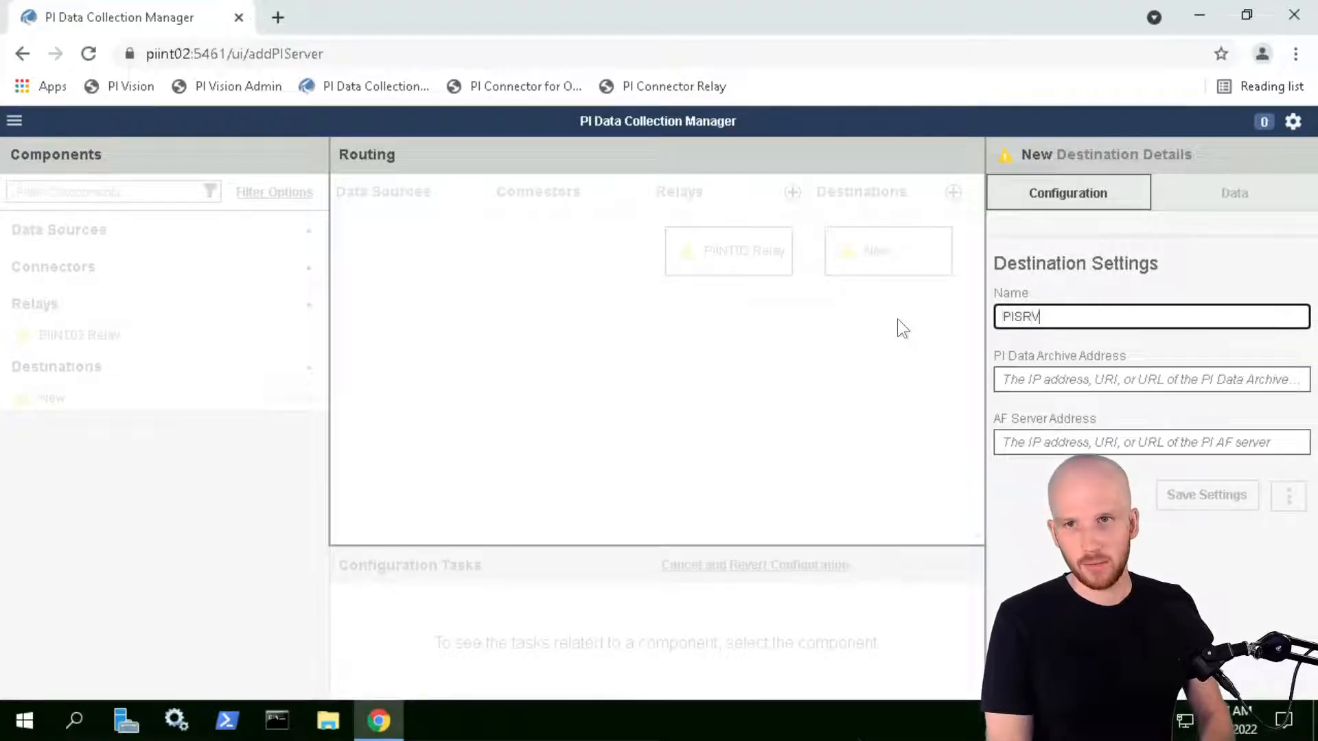
type("01")
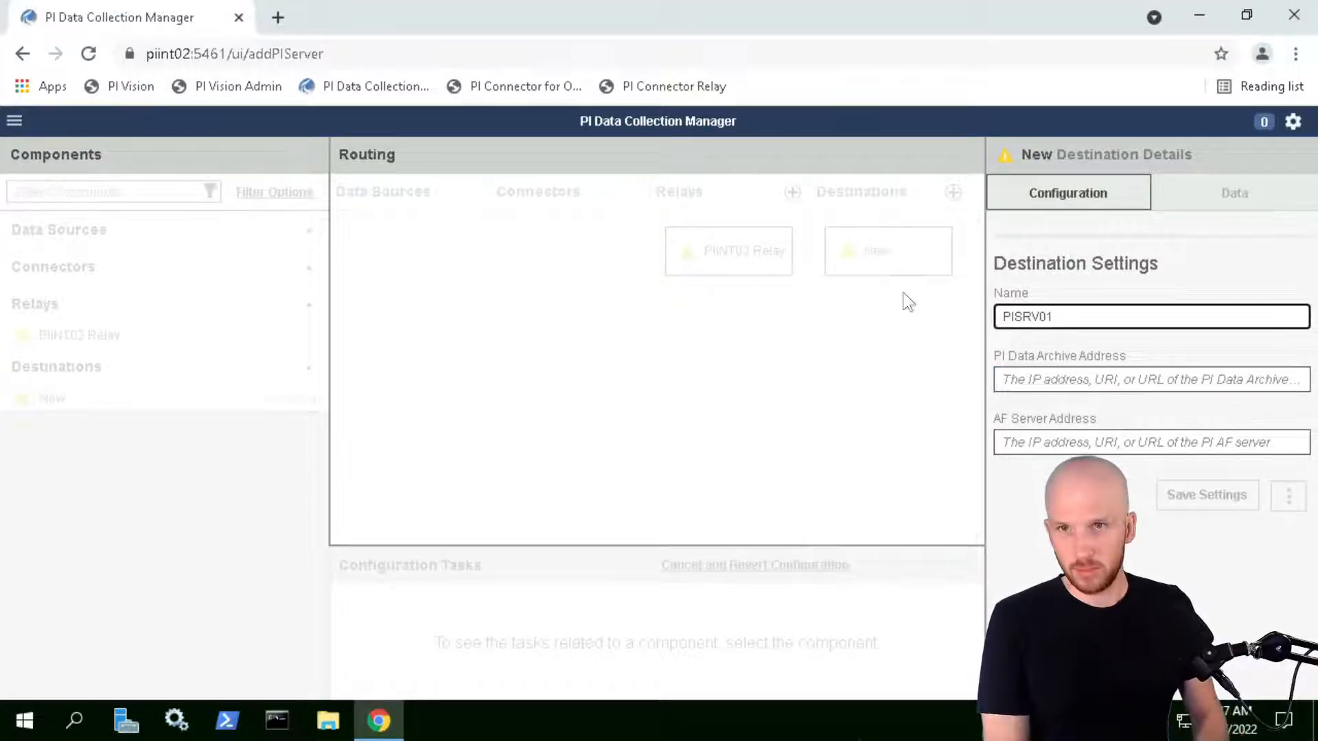
type("Server")
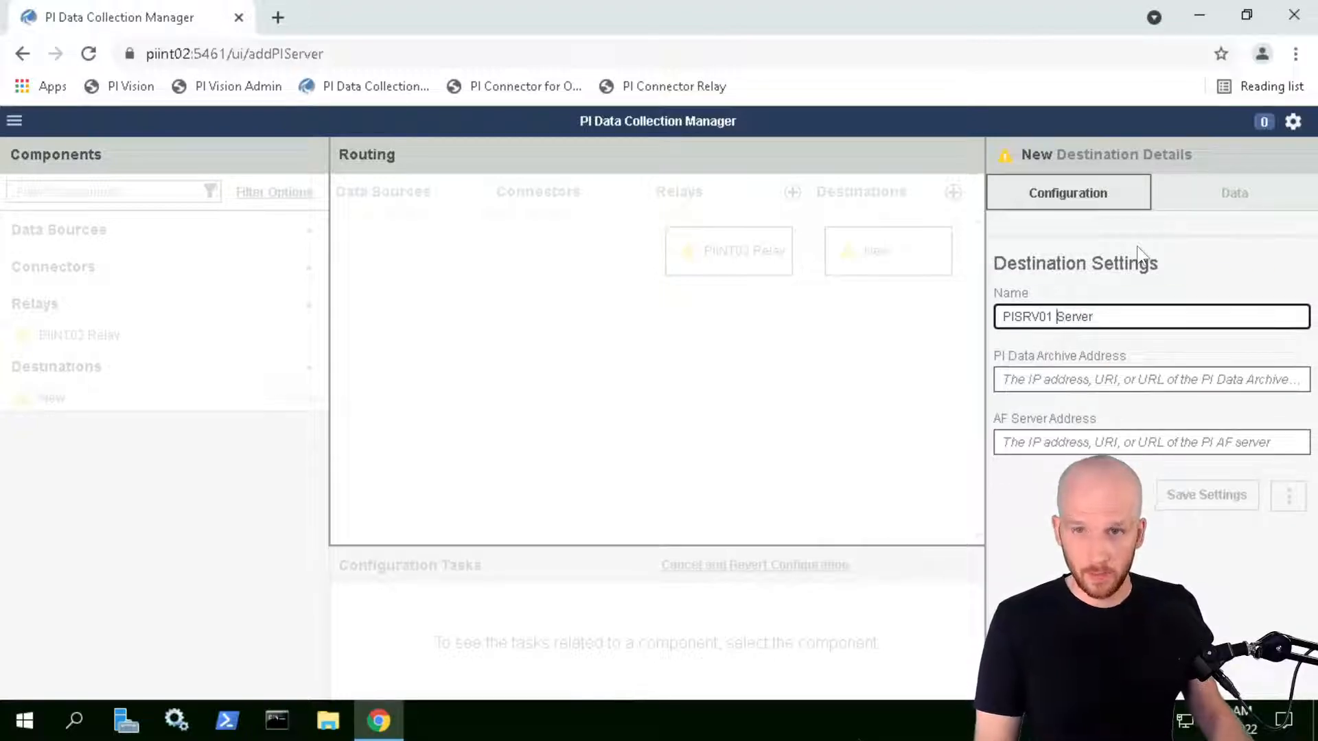
type("PI")
left_click(1094, 377)
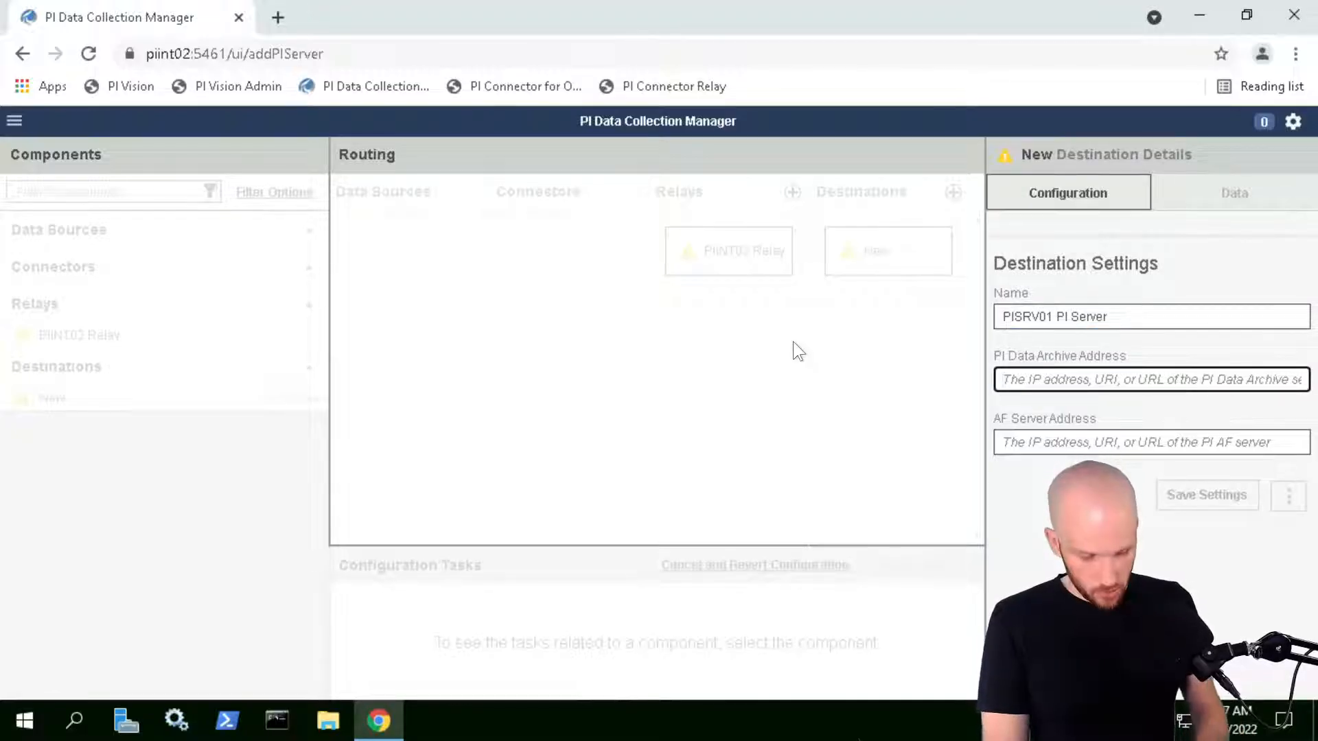
type("PISRV01")
key("Tab")
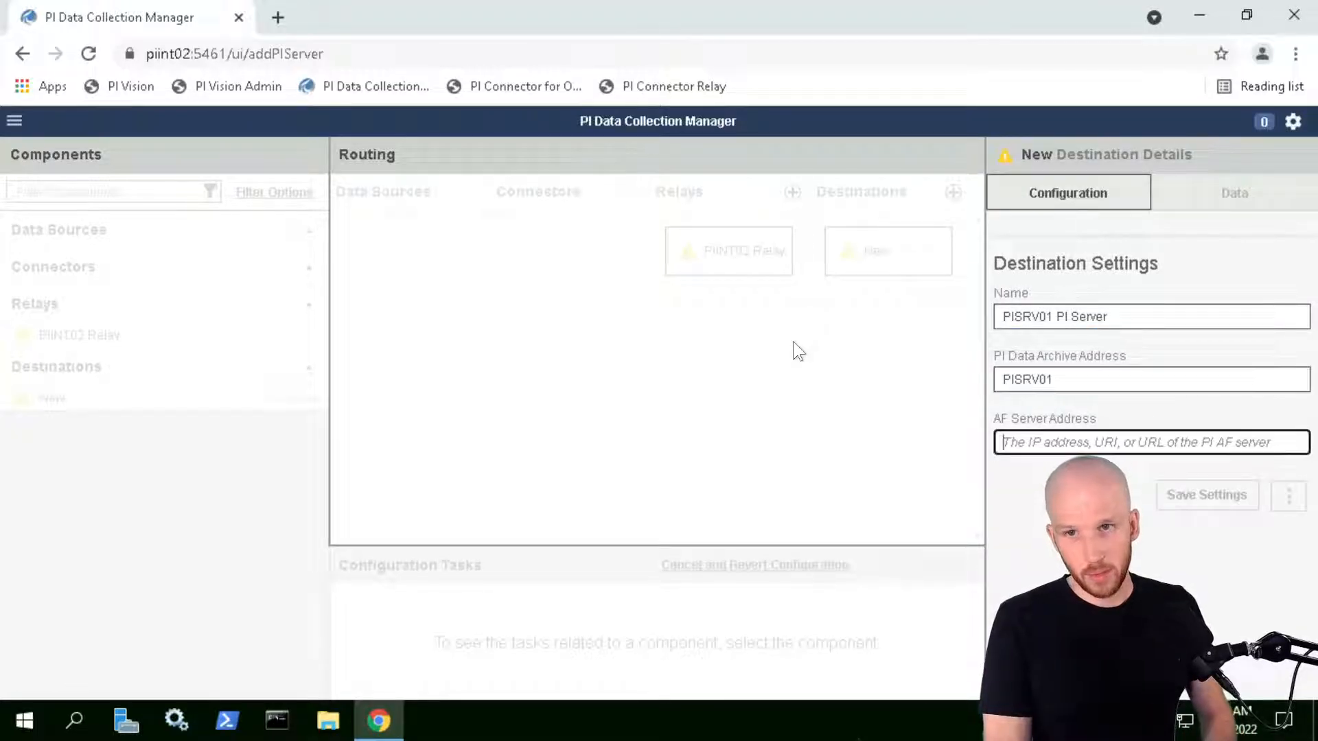
type("PISRV01")
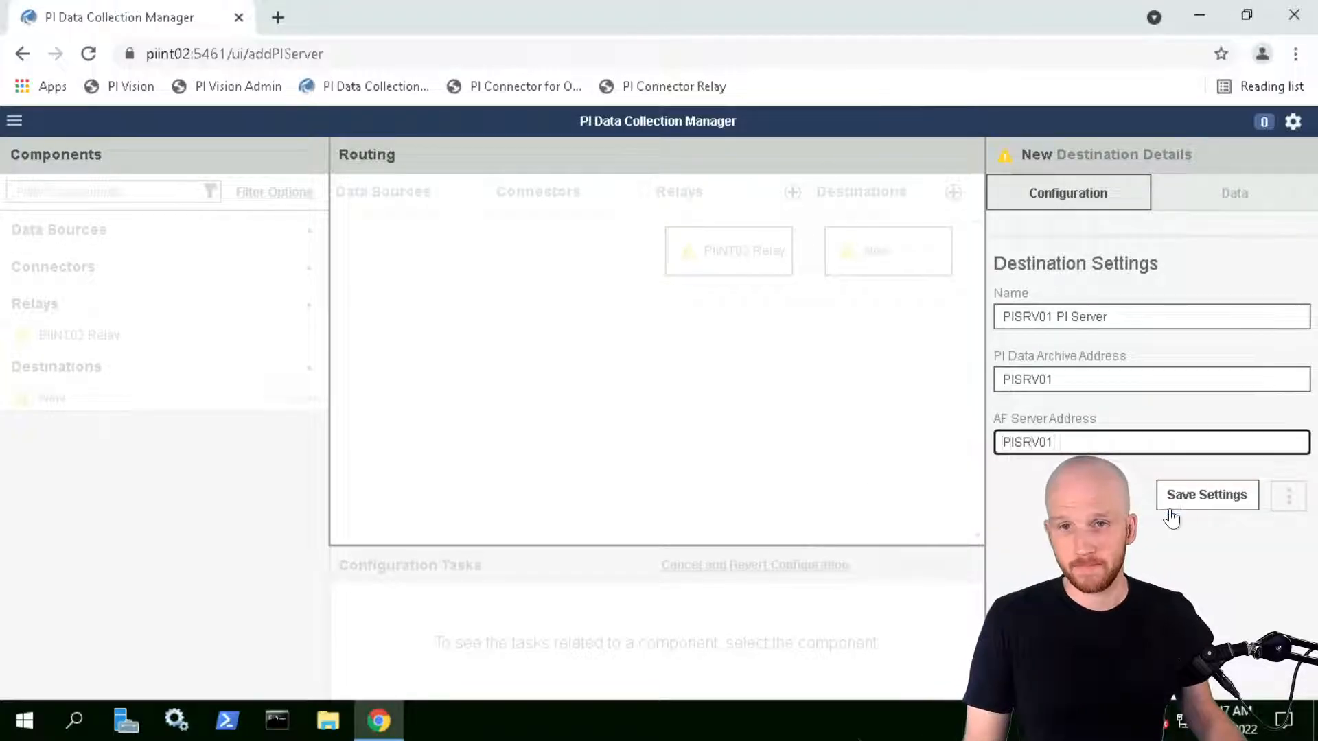
left_click(1209, 498)
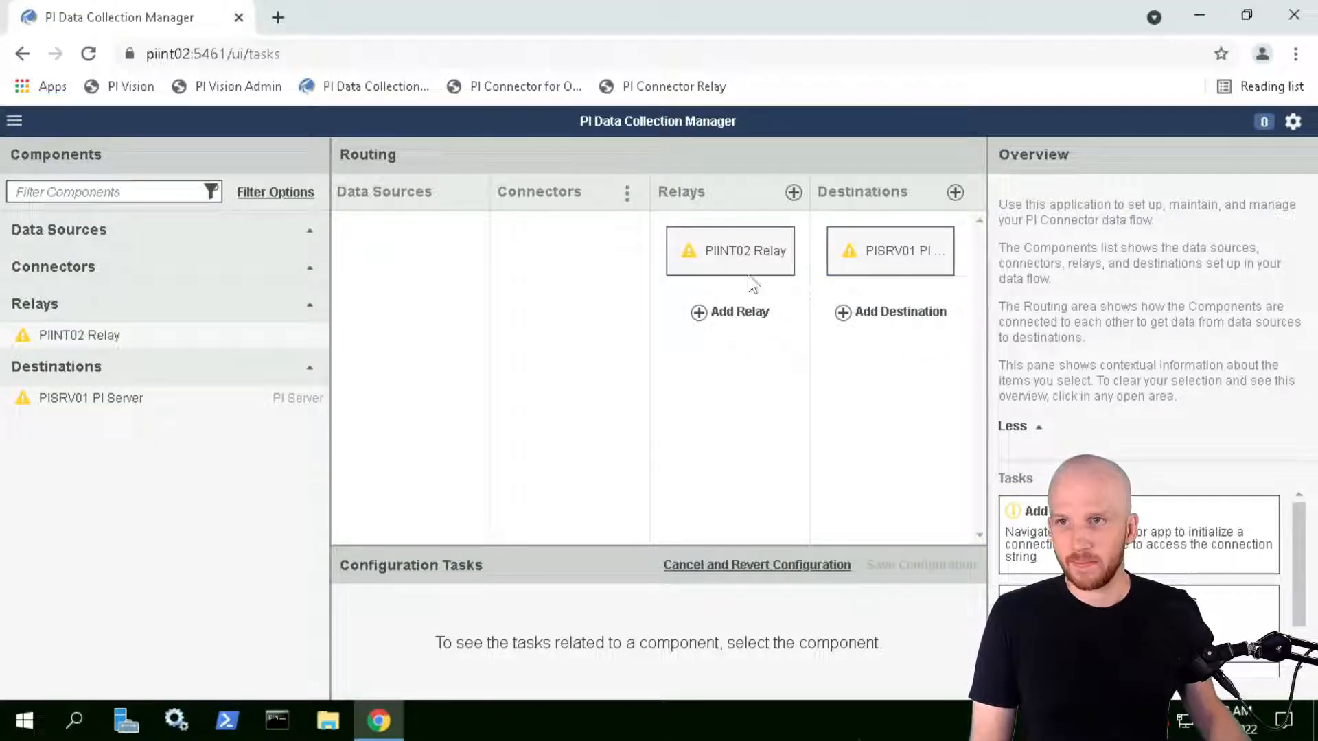
Show the PISRV01 PI Server destination's Data tab, with Pumps as the publish database
left_click(895, 255)
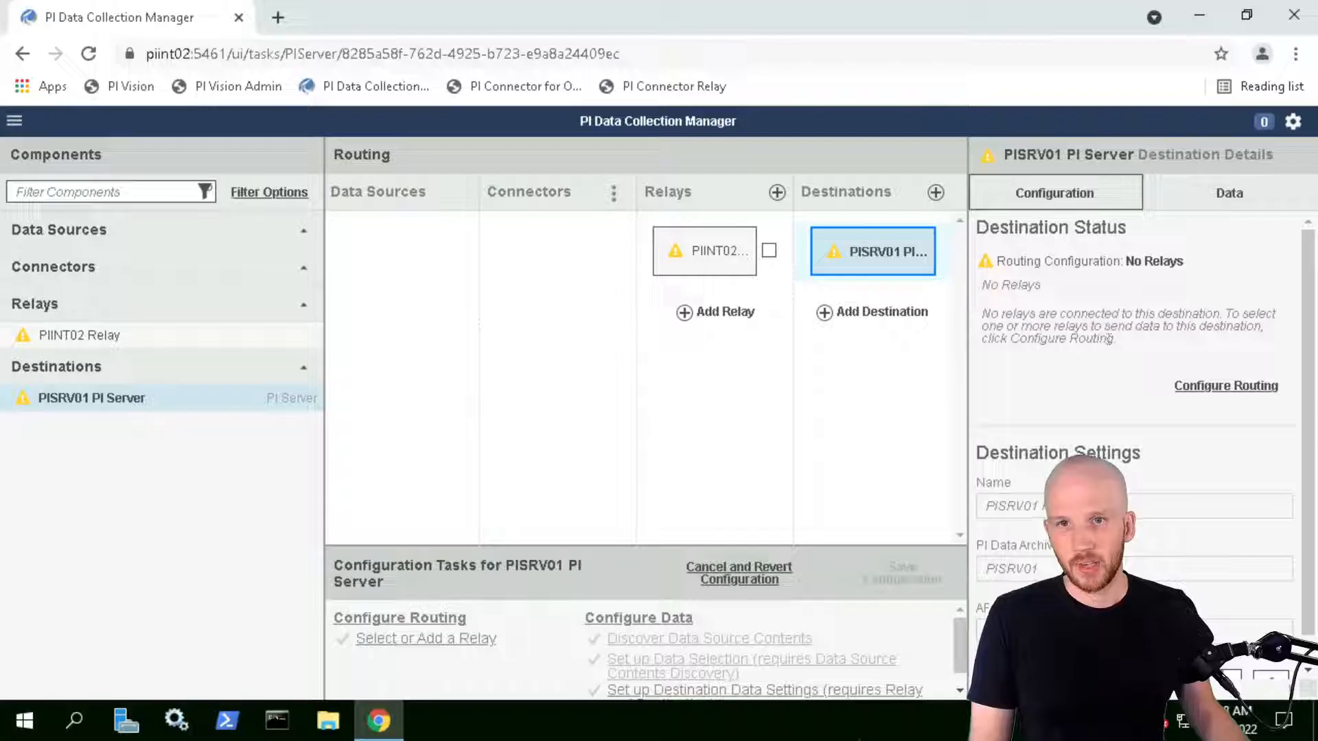
left_click(1220, 193)
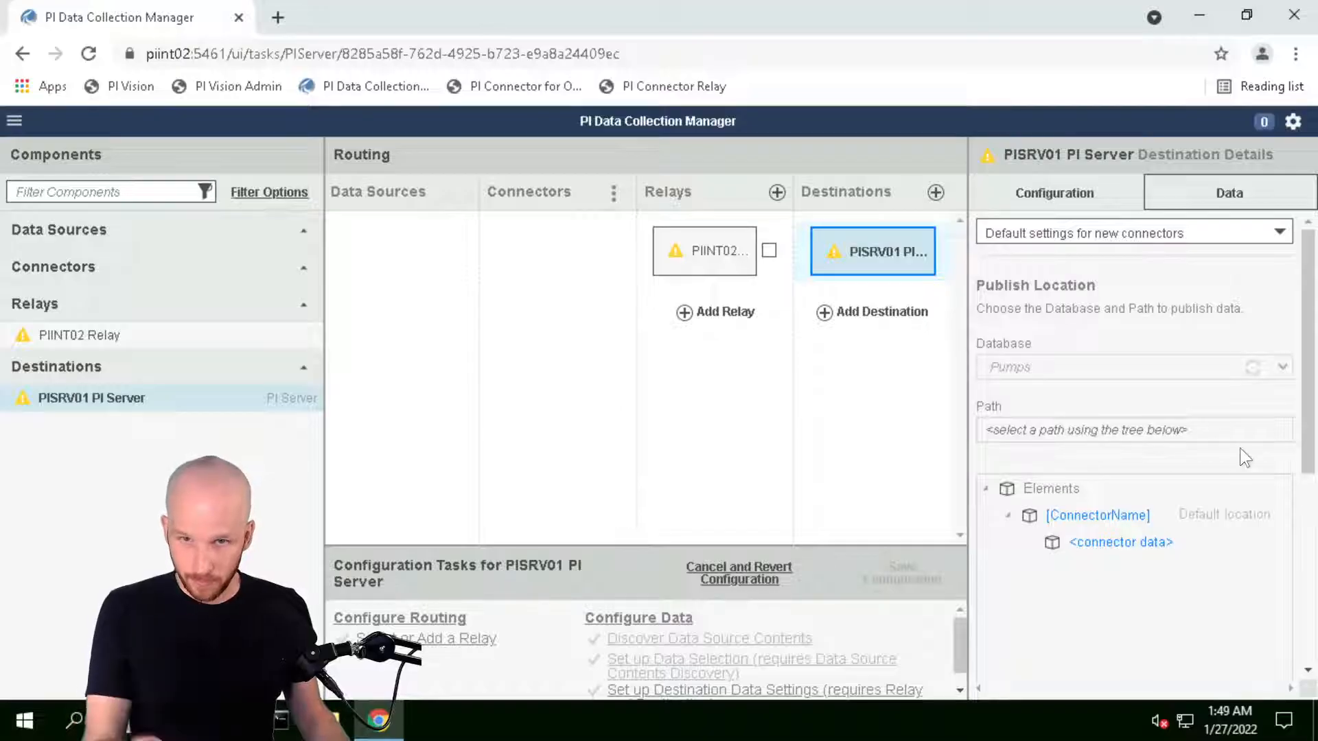
Open the destination data settings for editing, confirm the Pumps database, and cancel without changes
scroll(1312, 400, "down", 2)
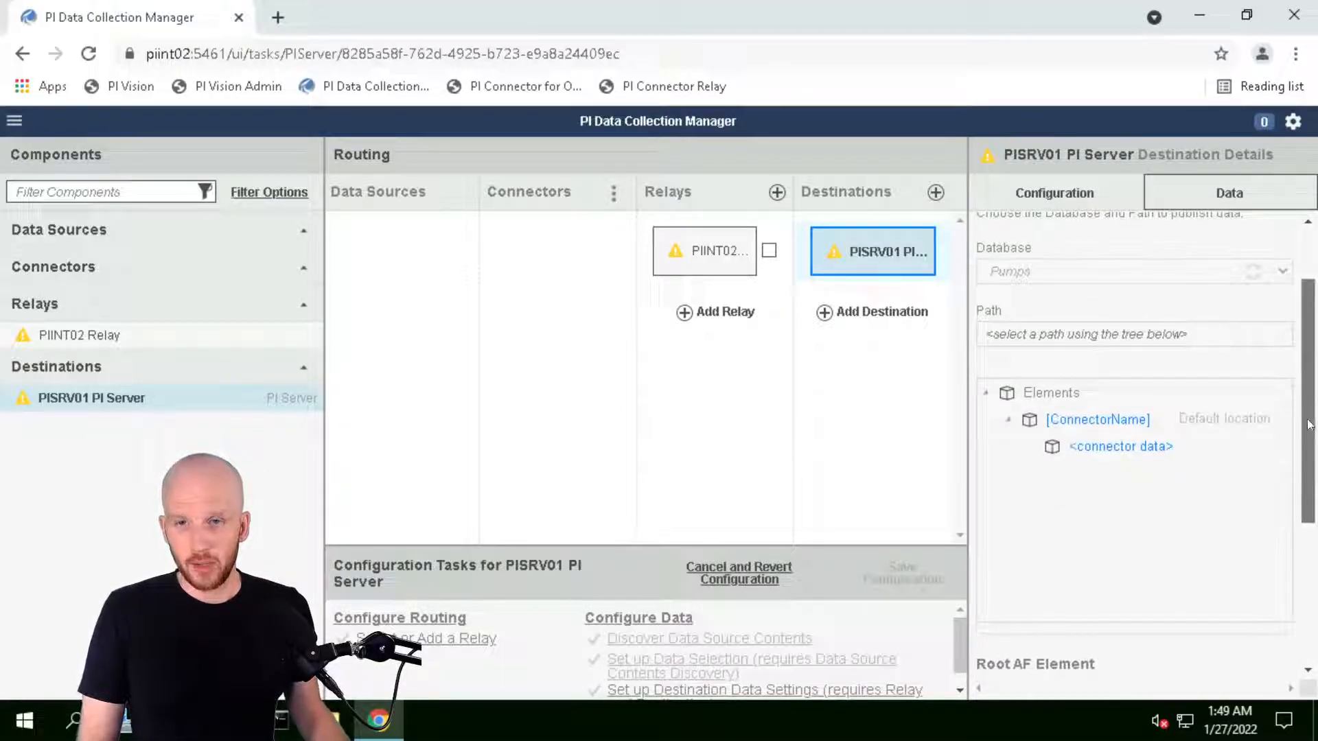
scroll(1176, 391, "down", 3)
scroll(1311, 610, "down", 2)
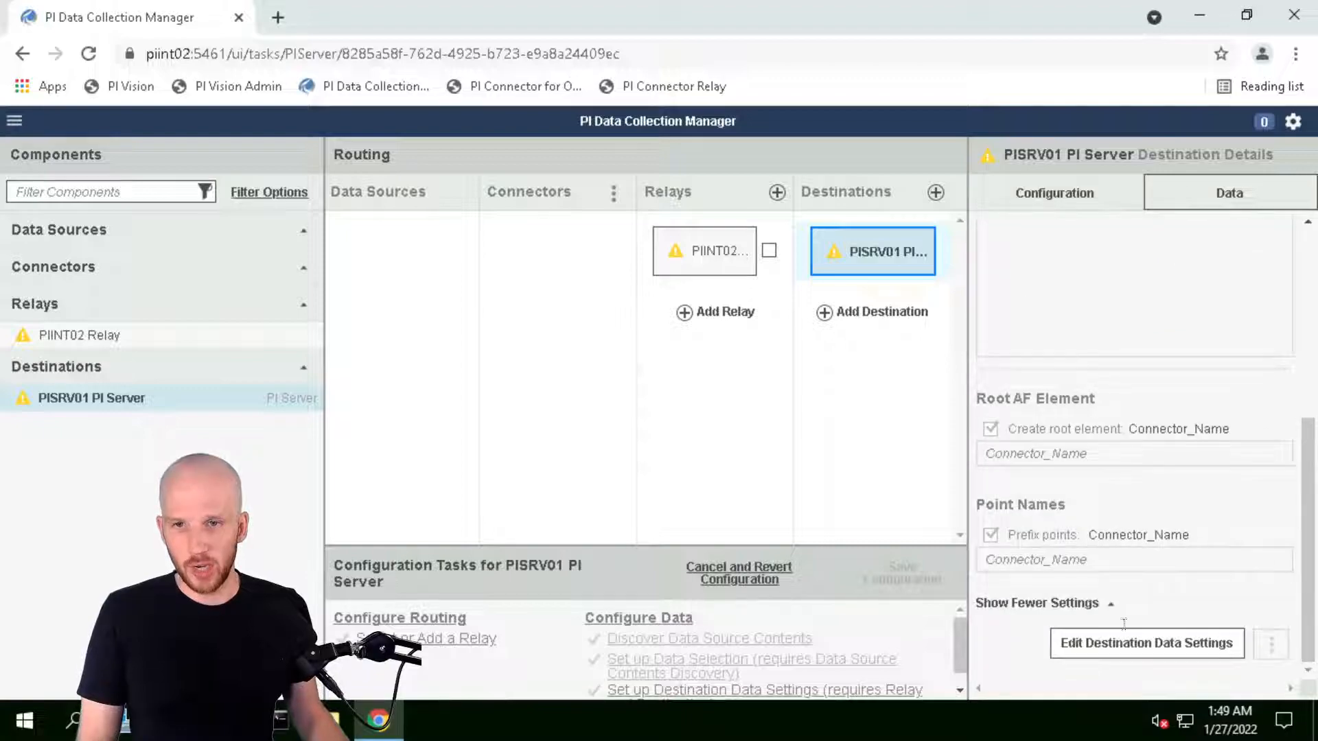
left_click(1120, 652)
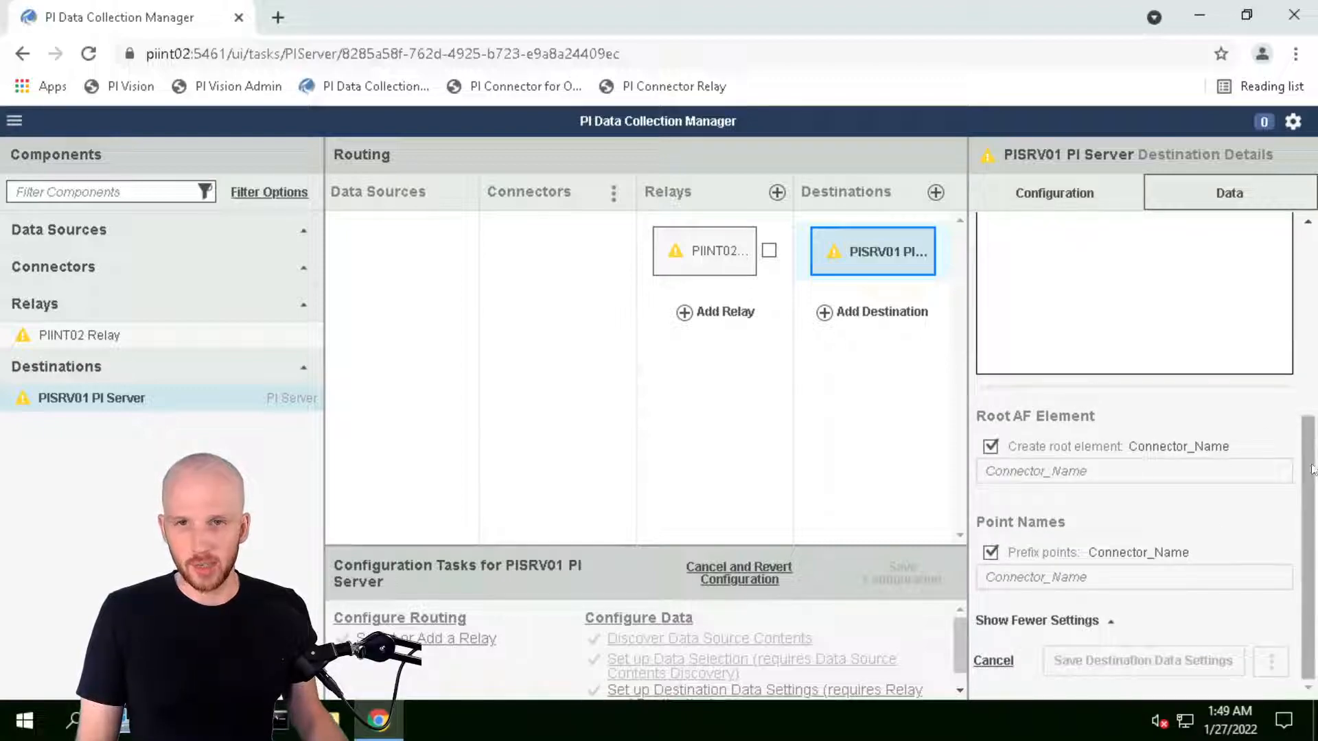
scroll(1166, 494, "up", 5)
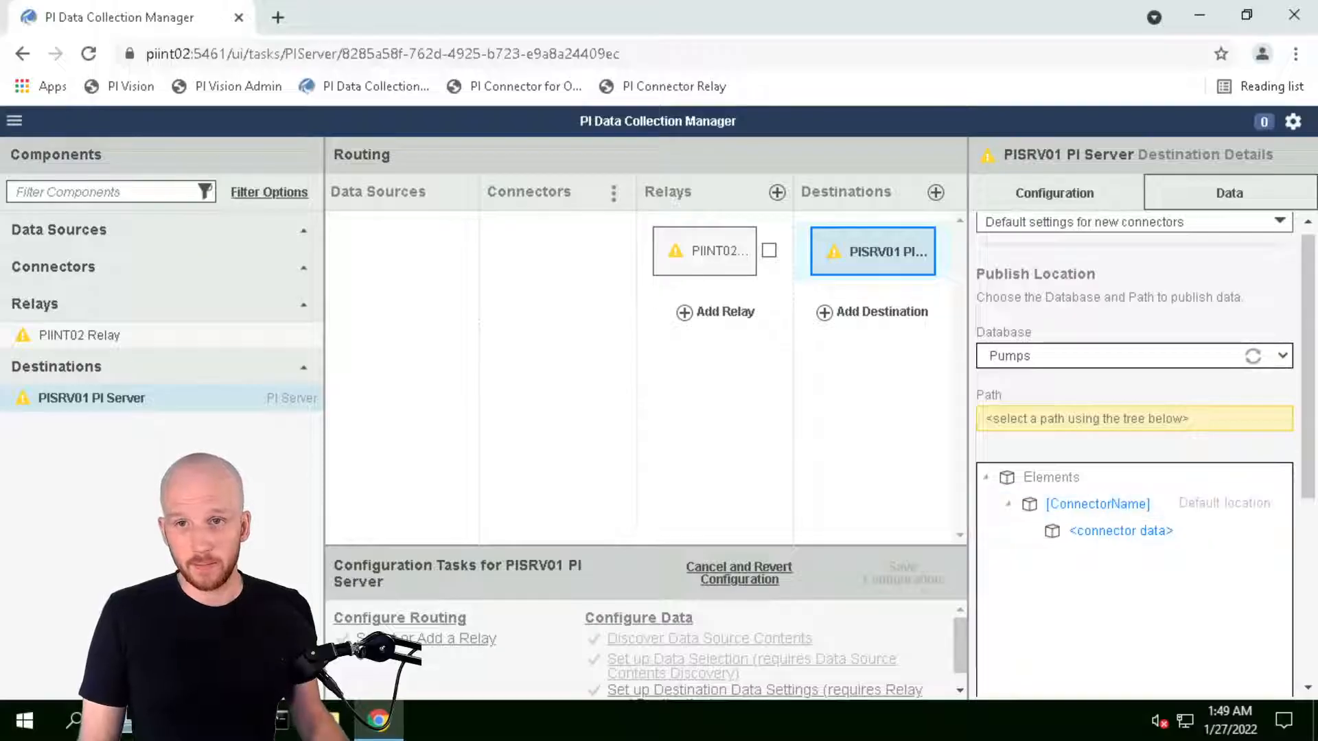
left_click(1282, 356)
left_click(1282, 356)
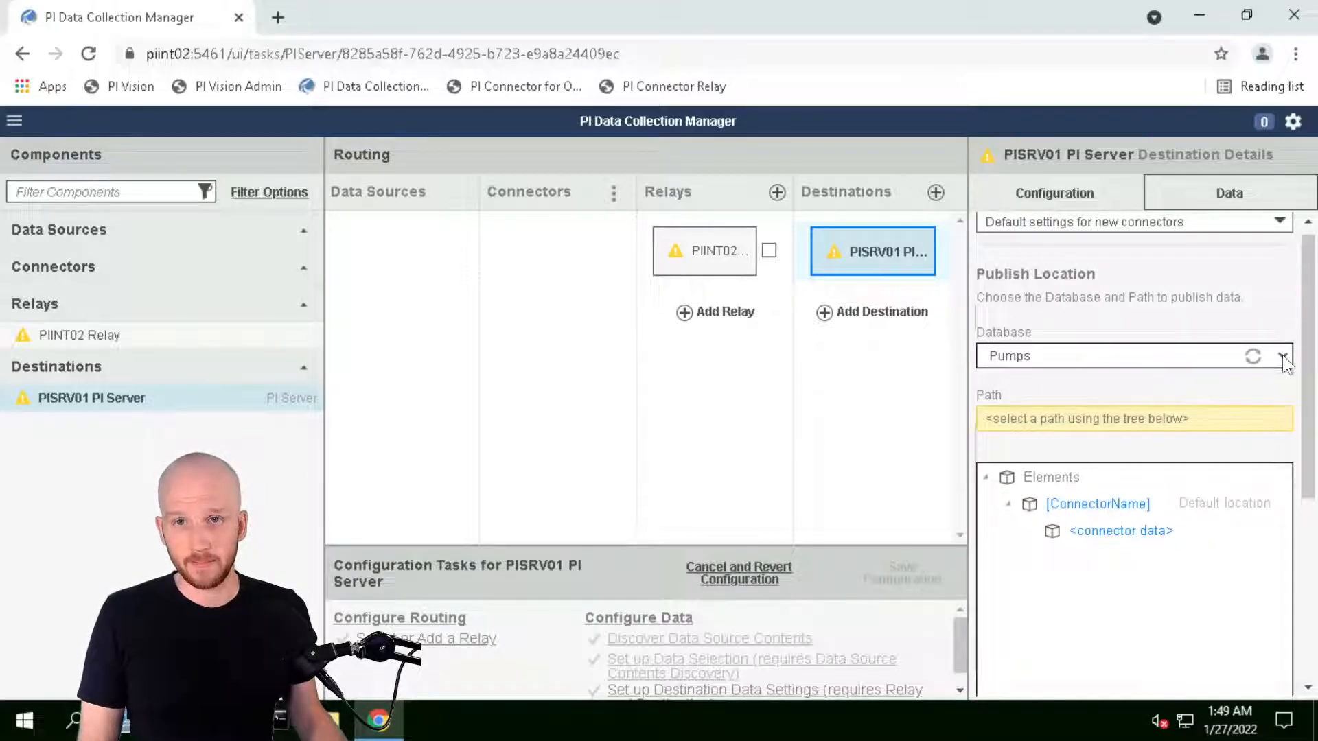
scroll(1313, 278, "down", 3)
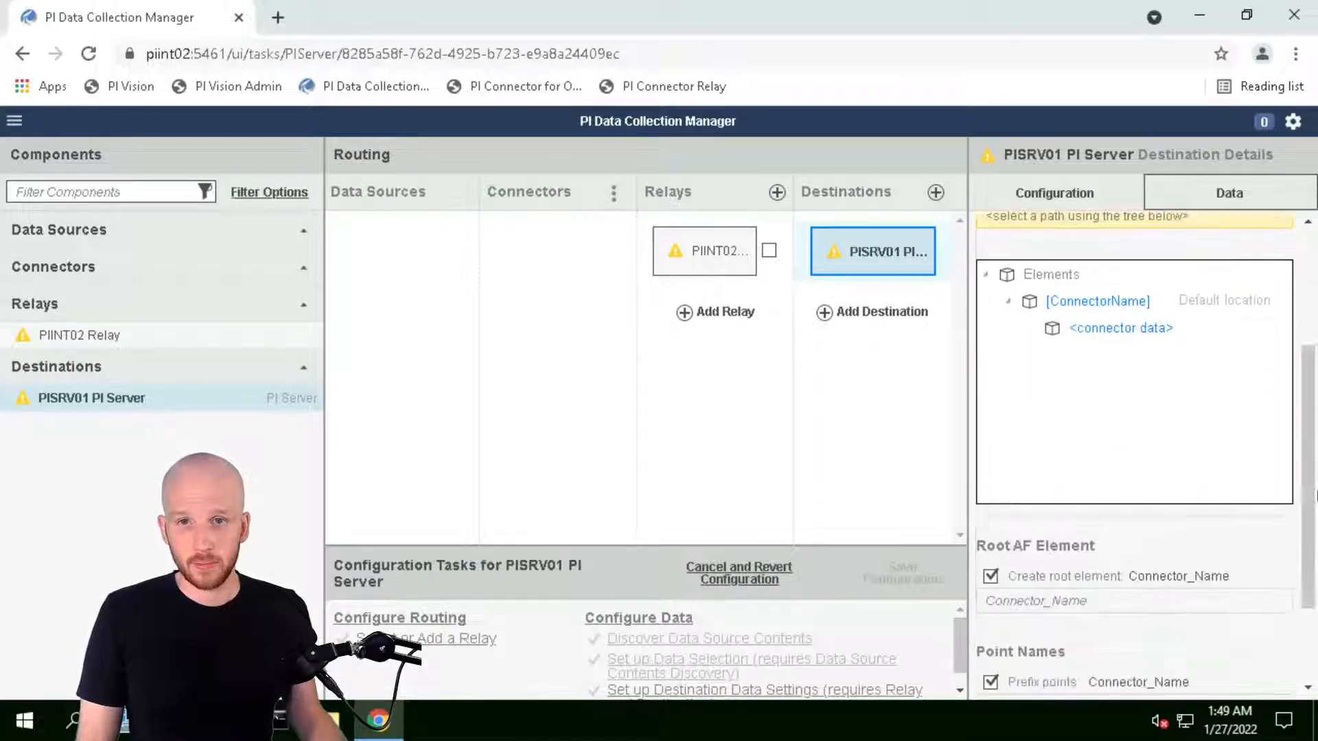
scroll(1303, 446, "down", 2)
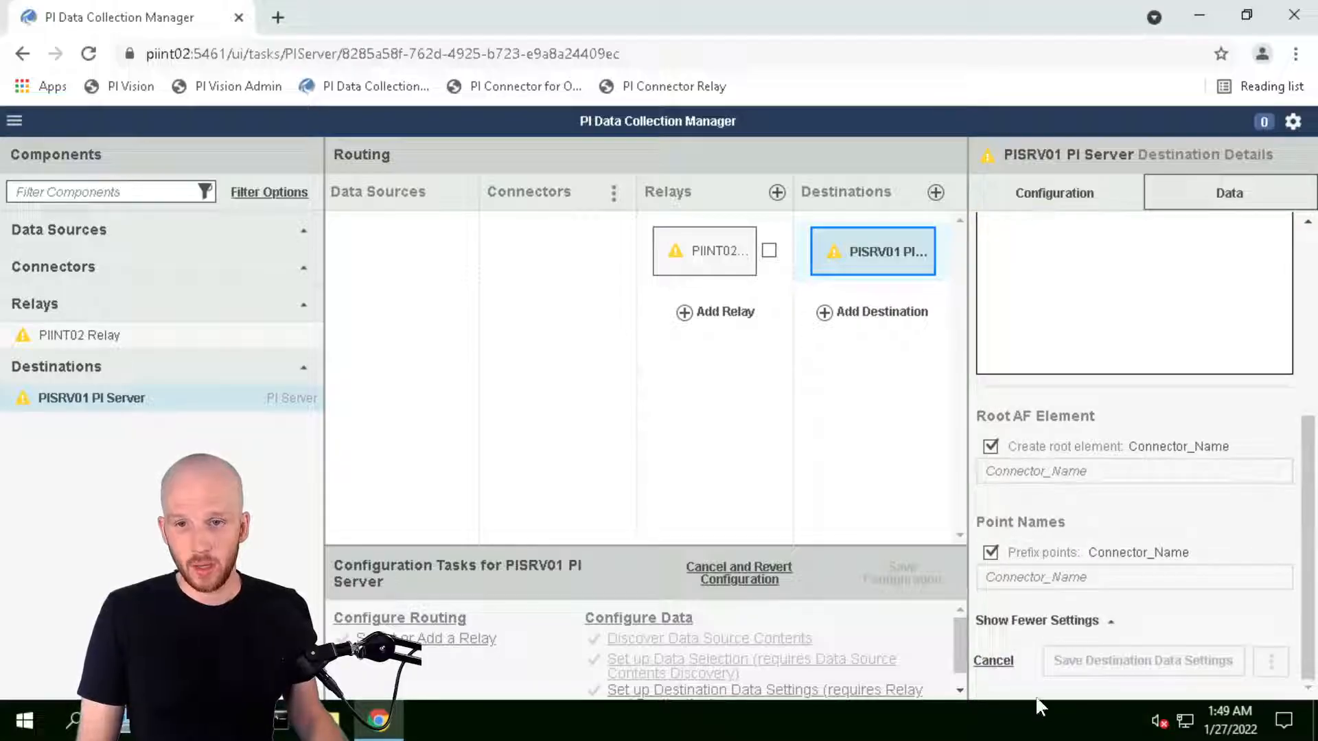
left_click(993, 661)
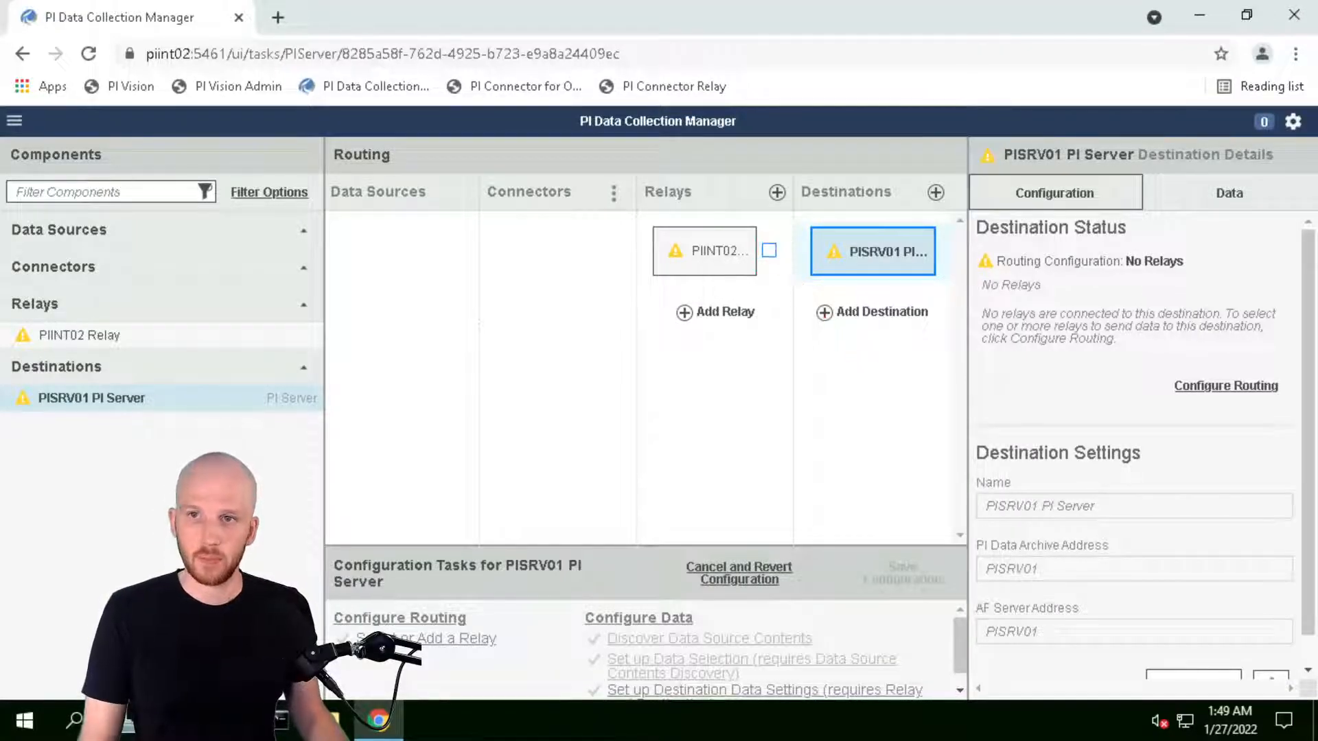
Link PIINT02 Relay to the PISRV01 destination, then save the configuration and start all components
left_click(769, 251)
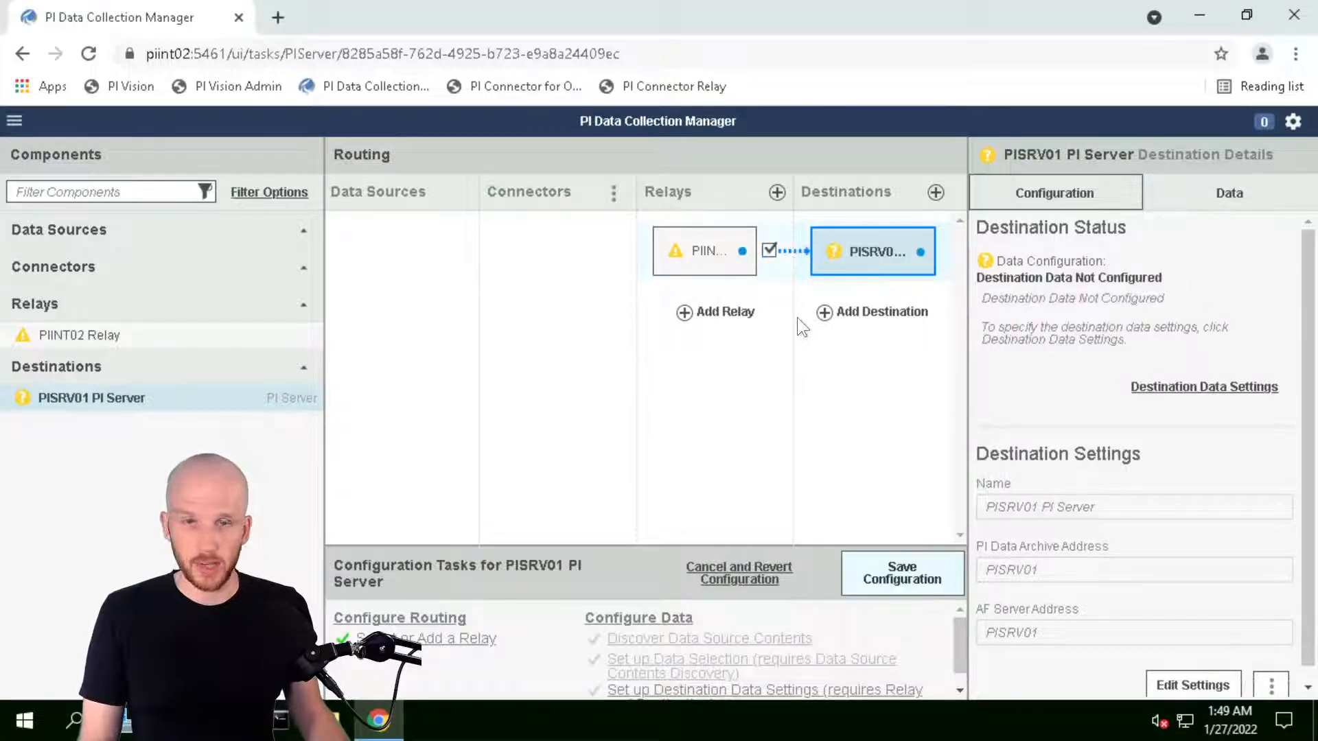
left_click(916, 584)
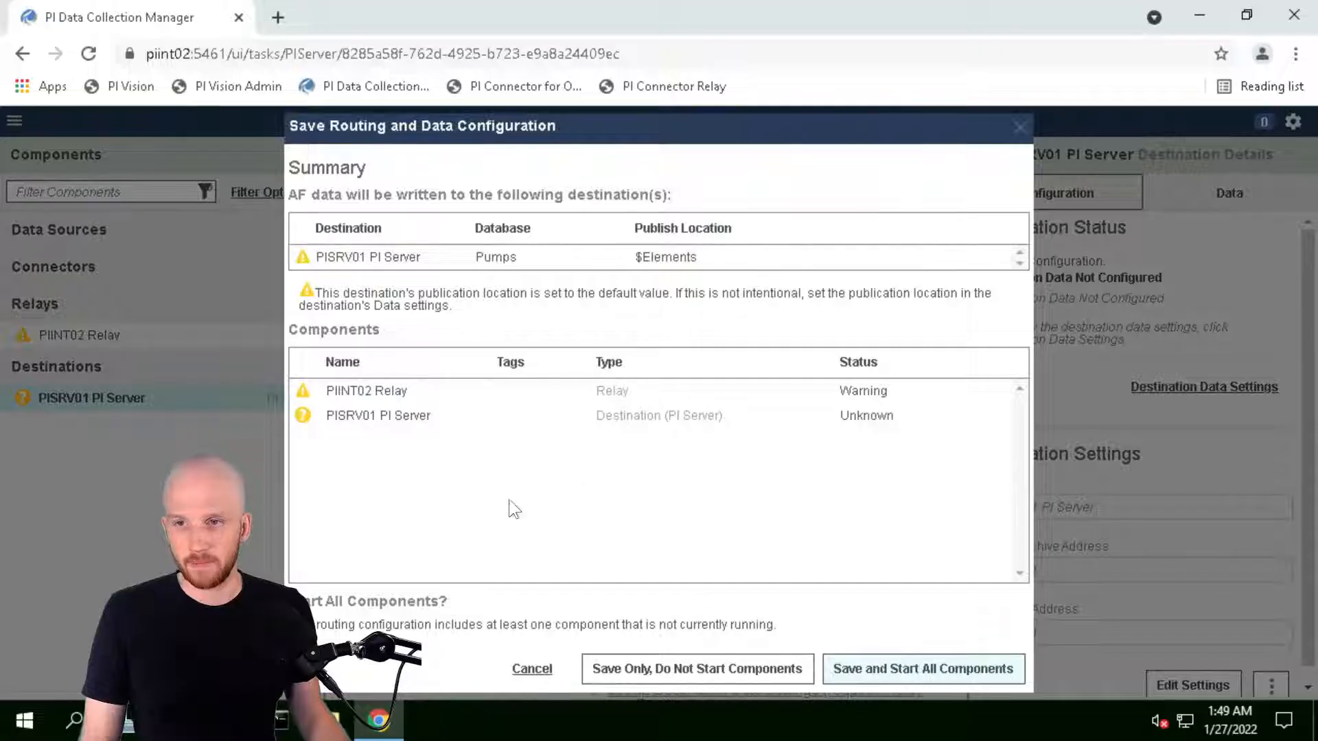
left_click(920, 674)
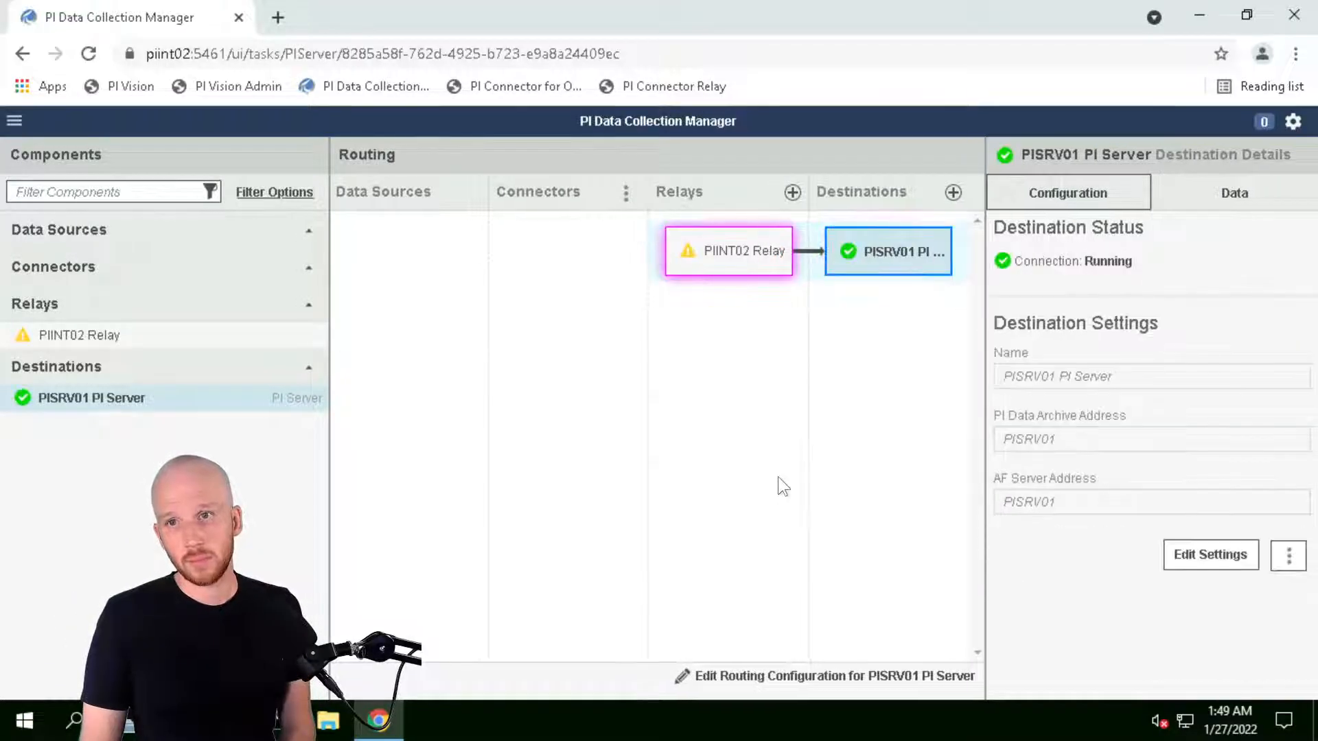
left_click(777, 476)
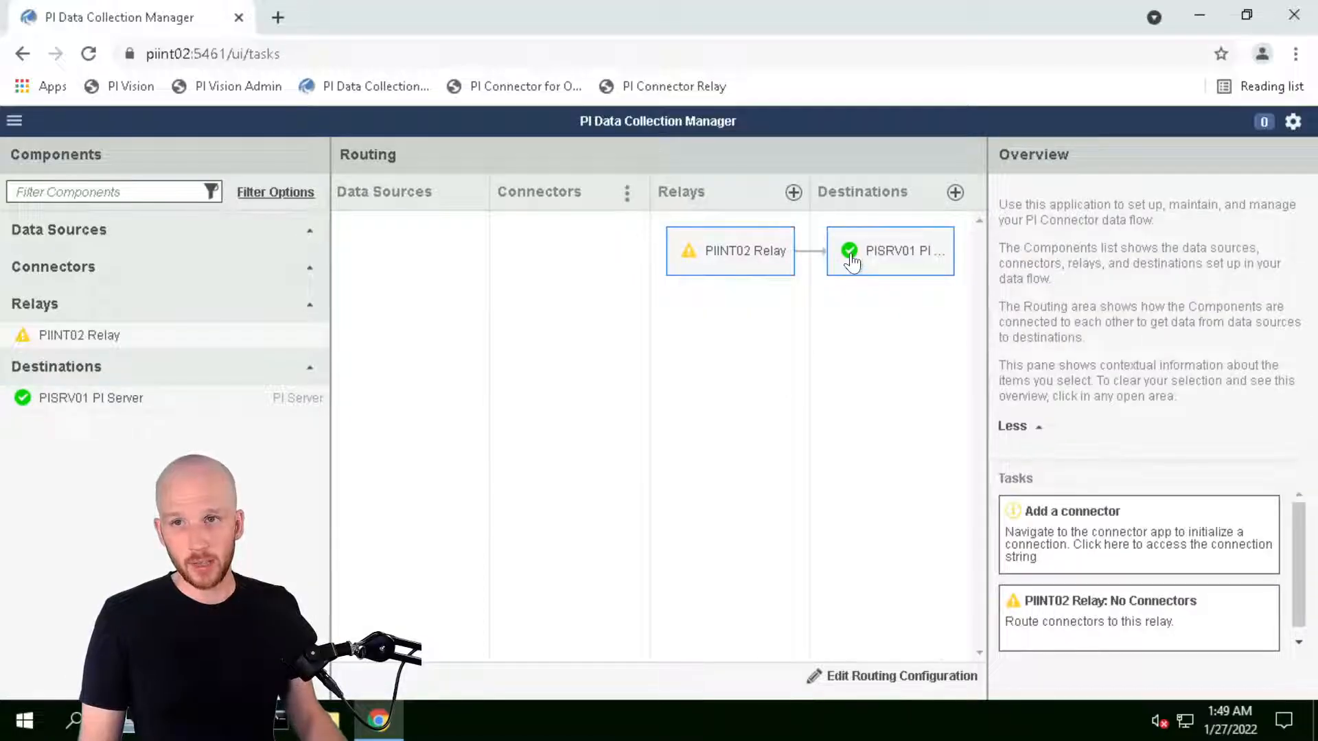
mouse_move(851, 260)
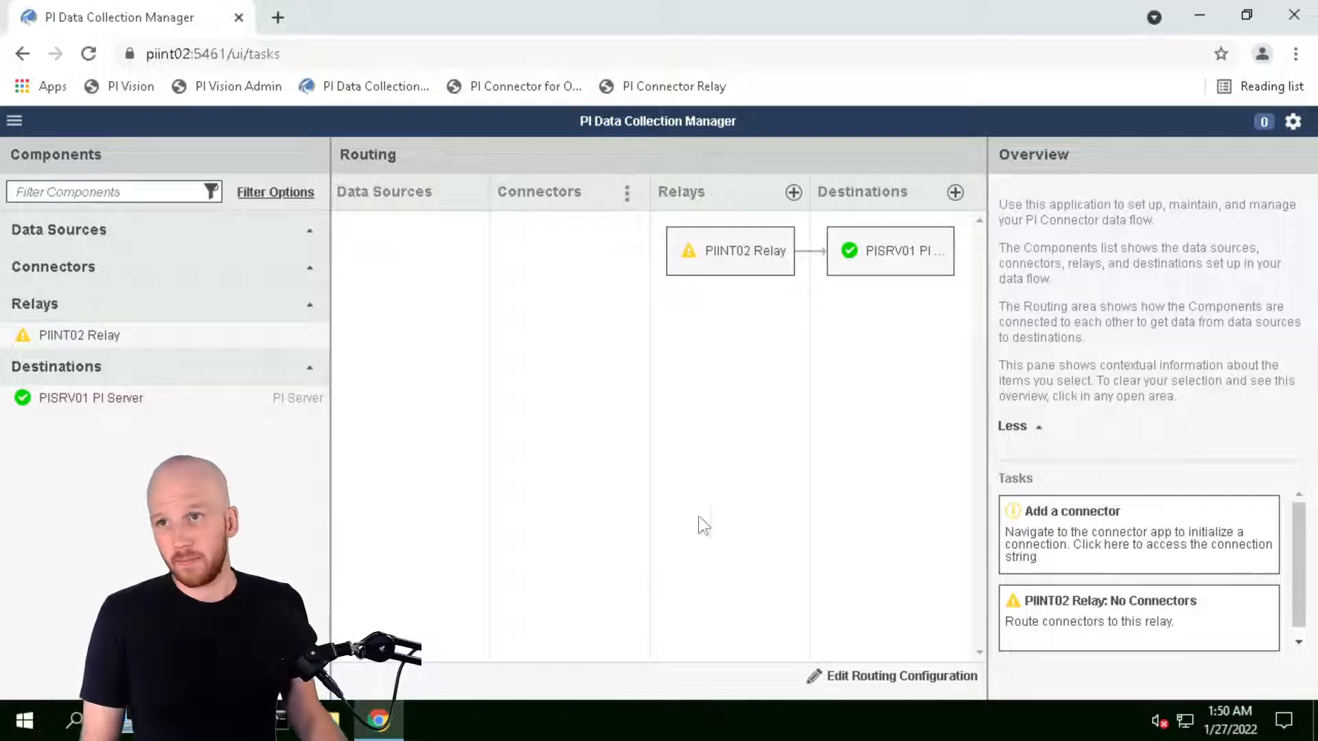
mouse_move(294, 2)
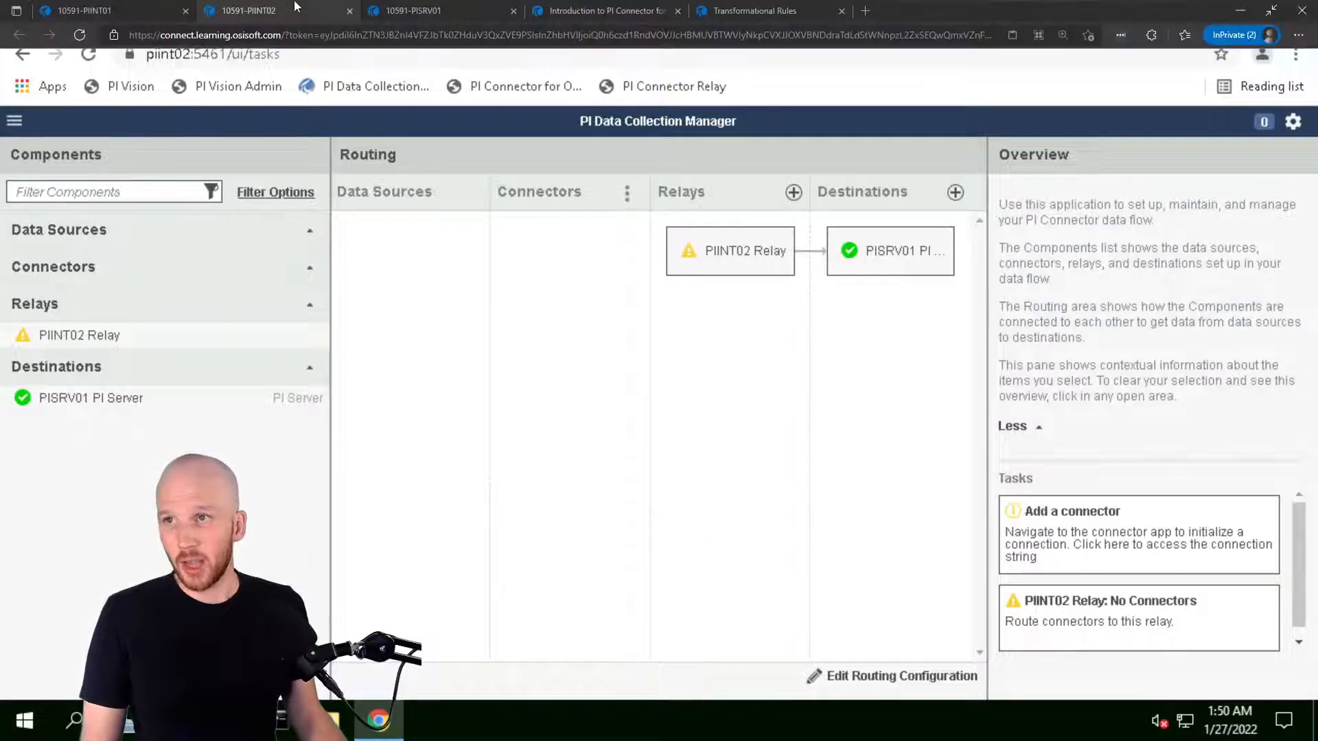
In the PIINT01 session, draw a white check mark before the relay and DCM 'Set up' item
left_click(103, 14)
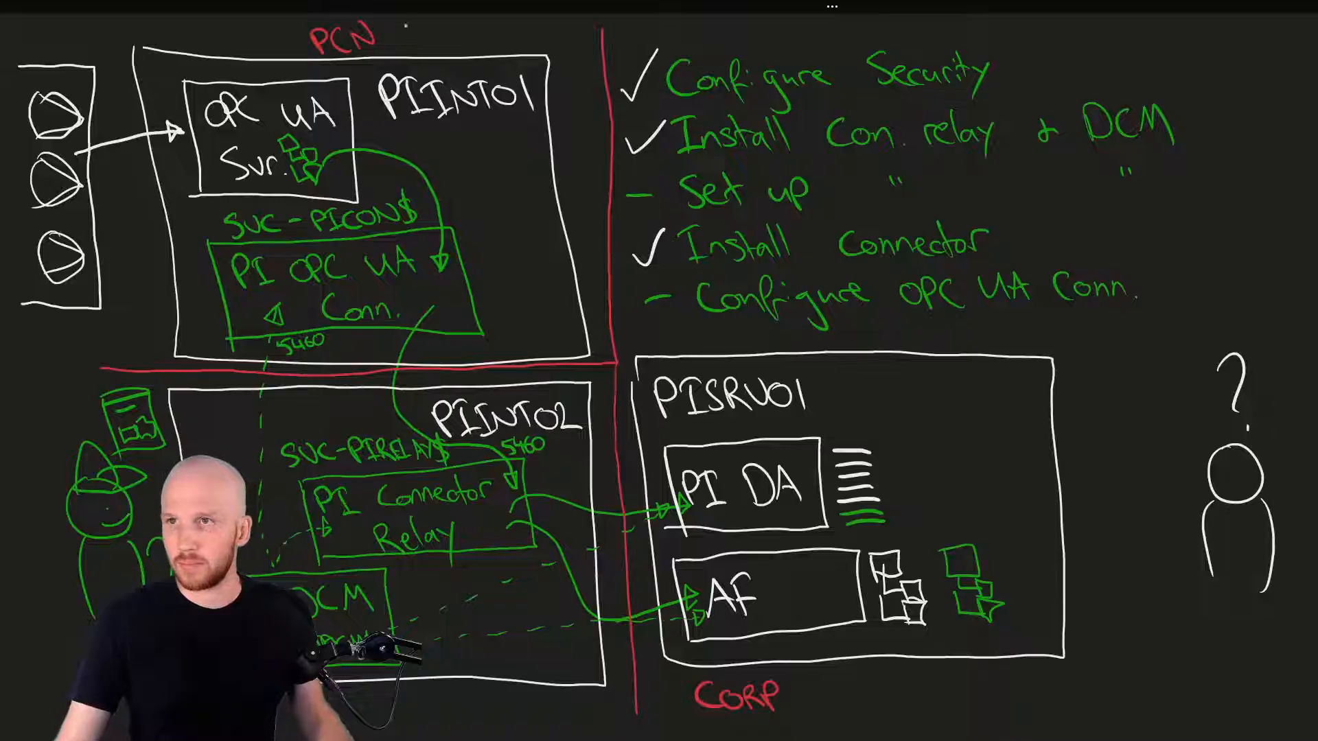
left_click(398, 7)
left_click(158, 97)
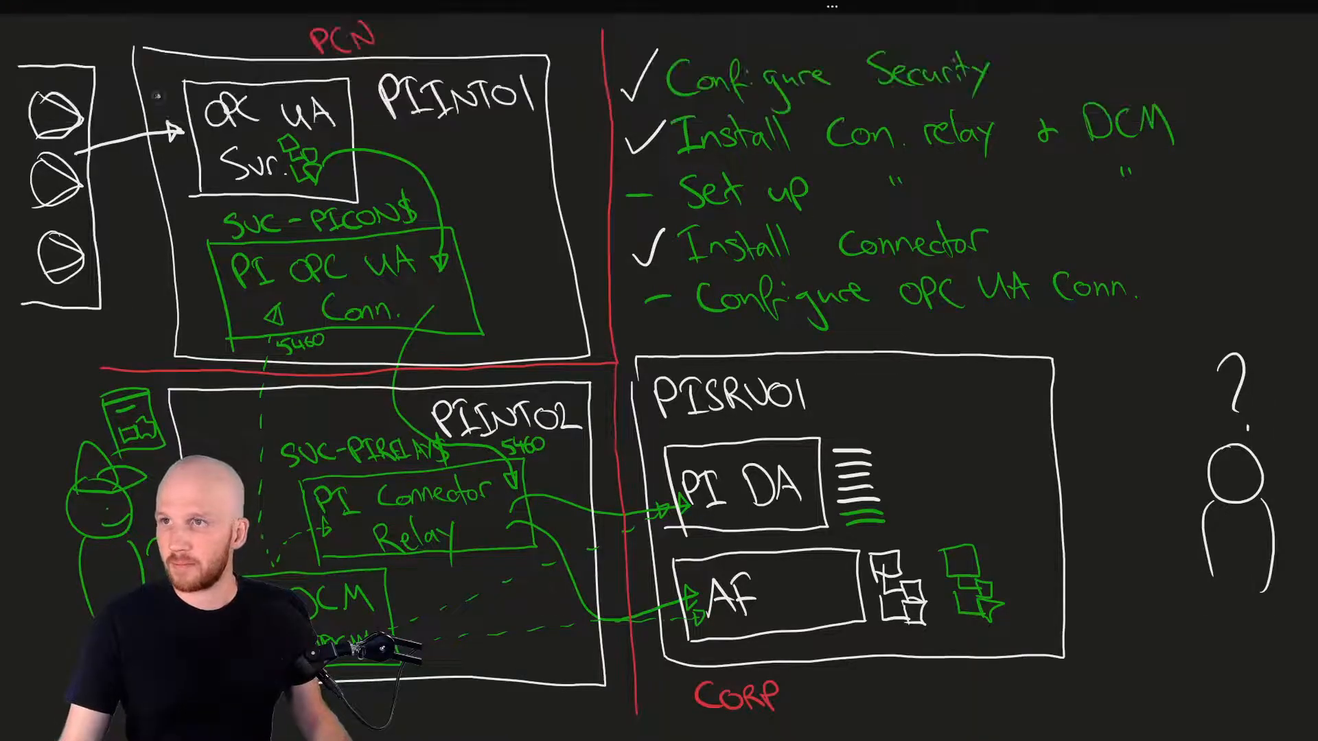
left_click_drag(643, 192, 674, 163)
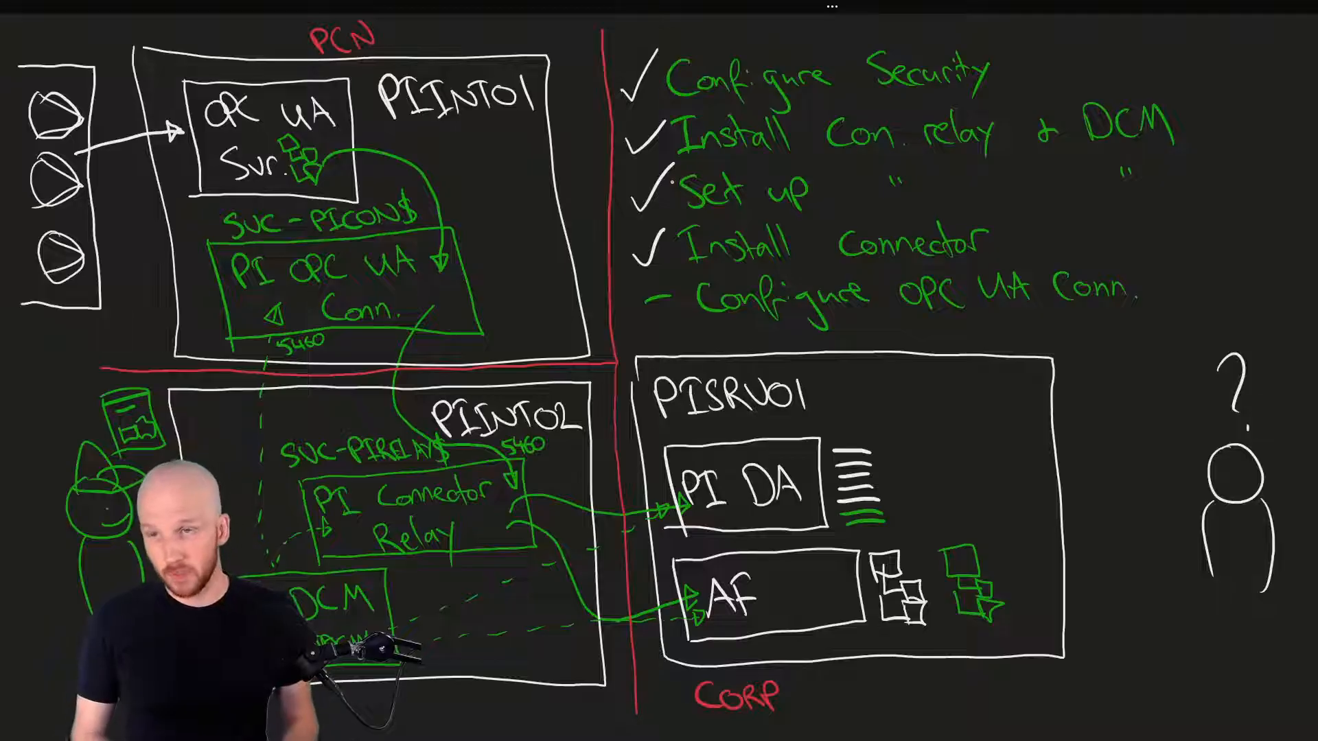
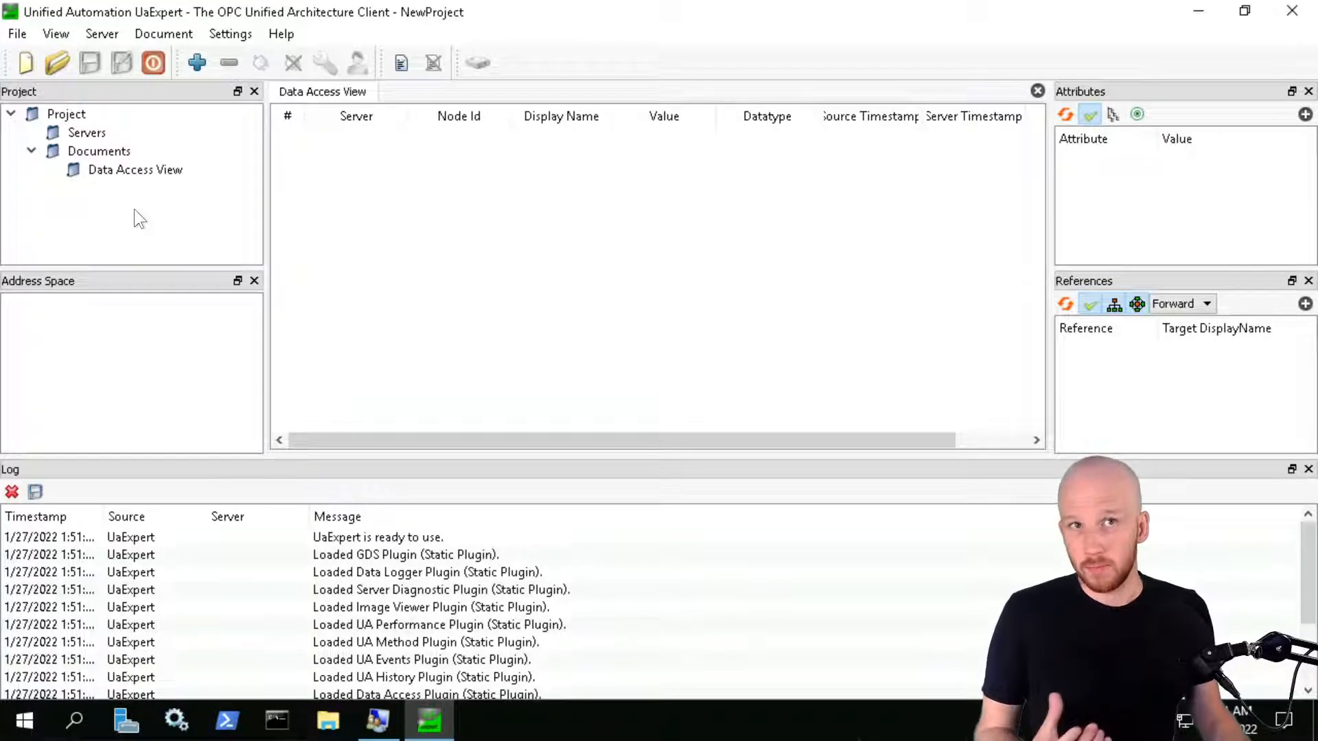
Start adding a server and enter the discovery URL opc.tcp://PIINT01.PISCHOOL.INT:49320
right_click(82, 133)
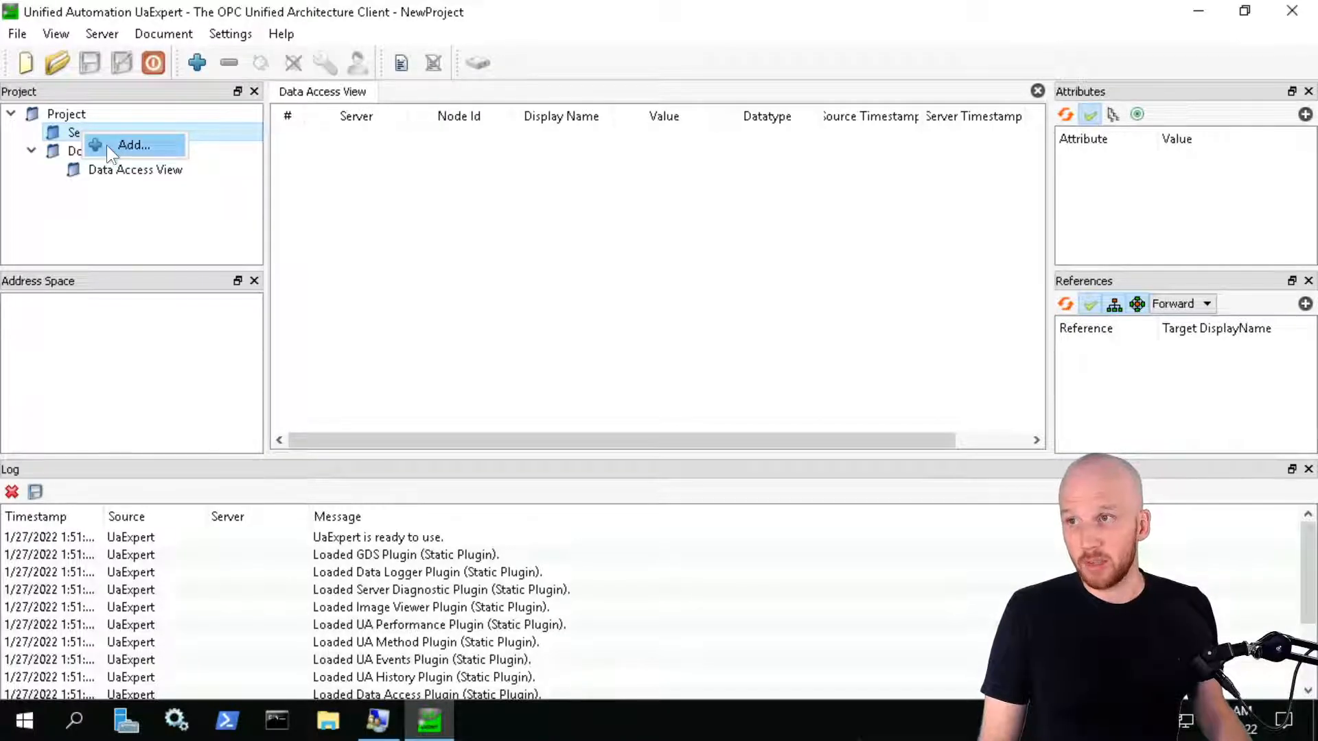
left_click(108, 146)
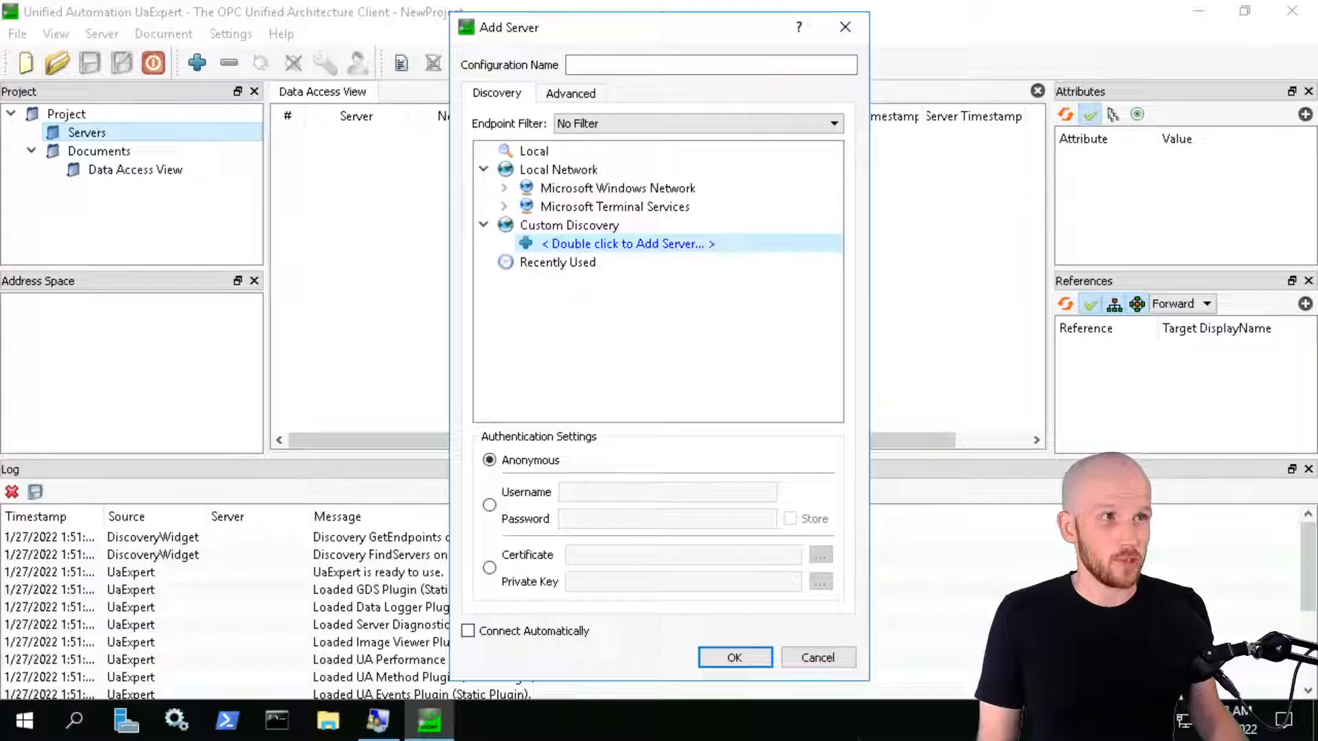
double_click(654, 246)
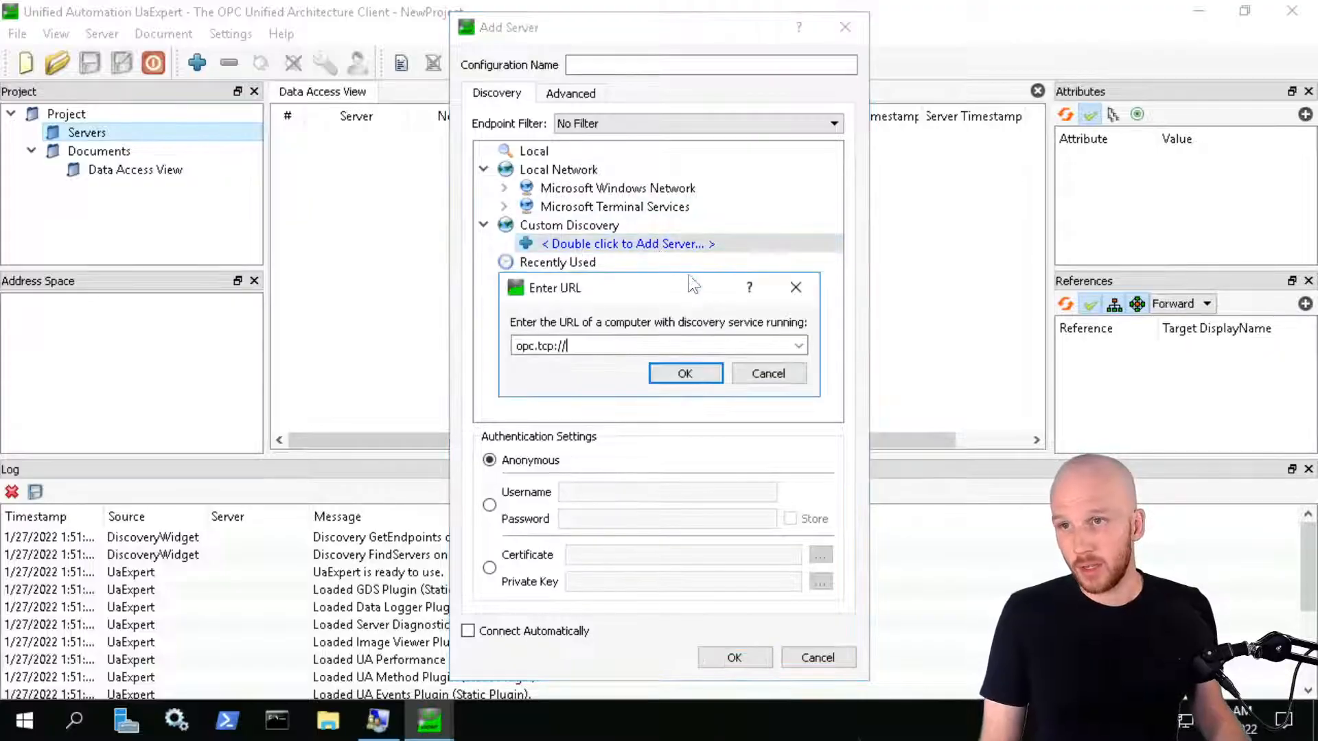
type("PIINT01.PISCHOOL.INT:49320")
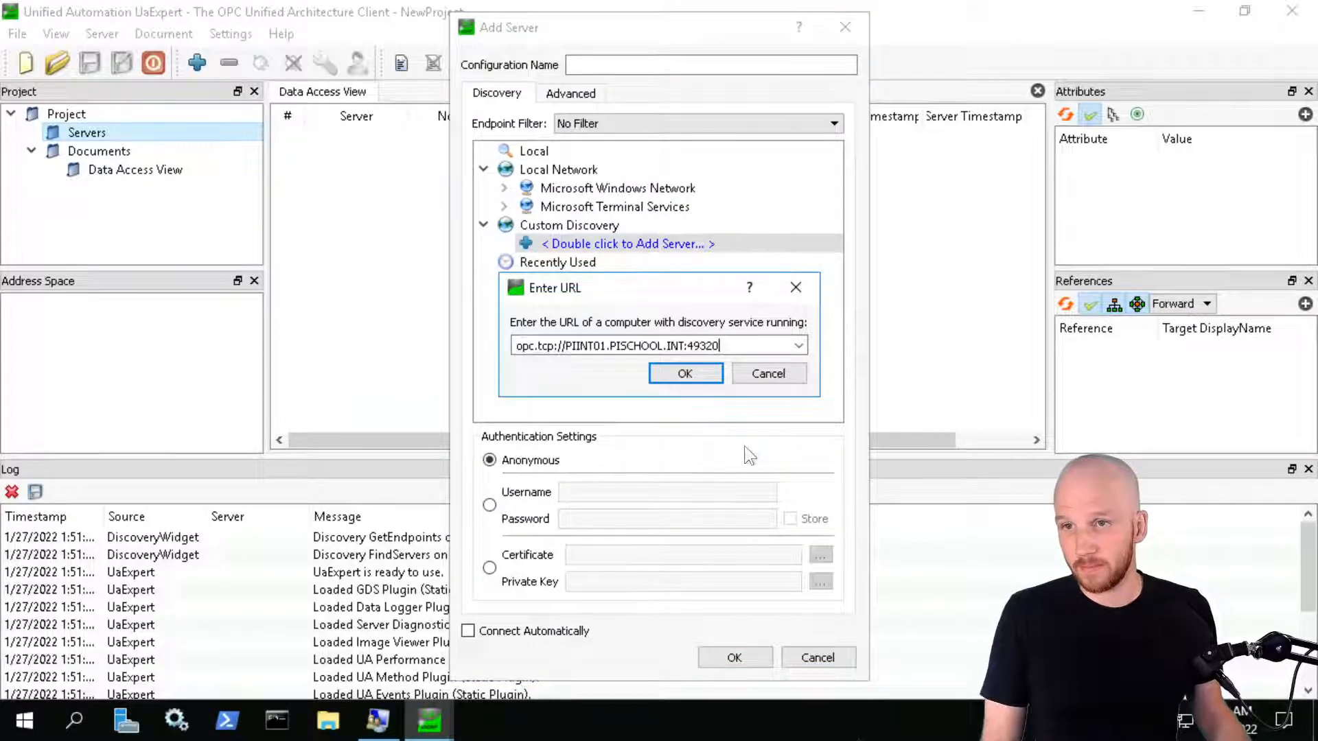
left_click(672, 374)
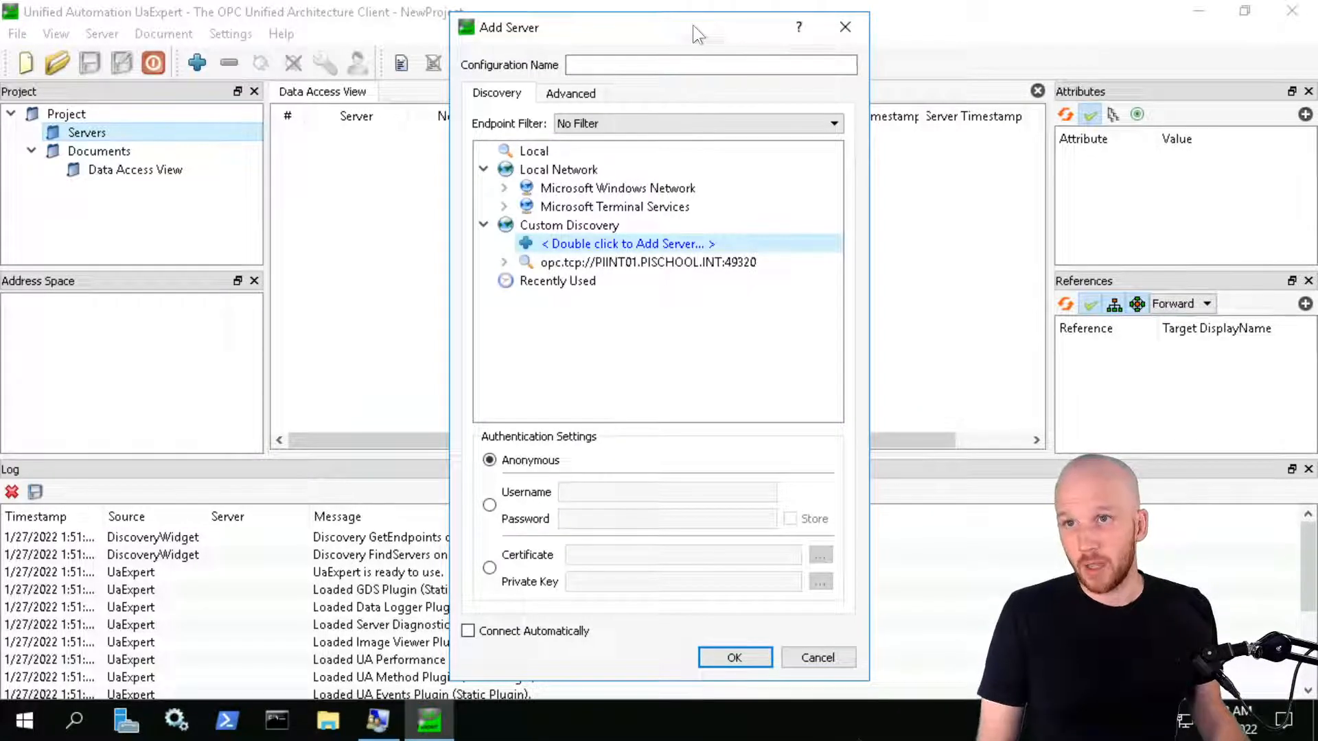
left_click(647, 262)
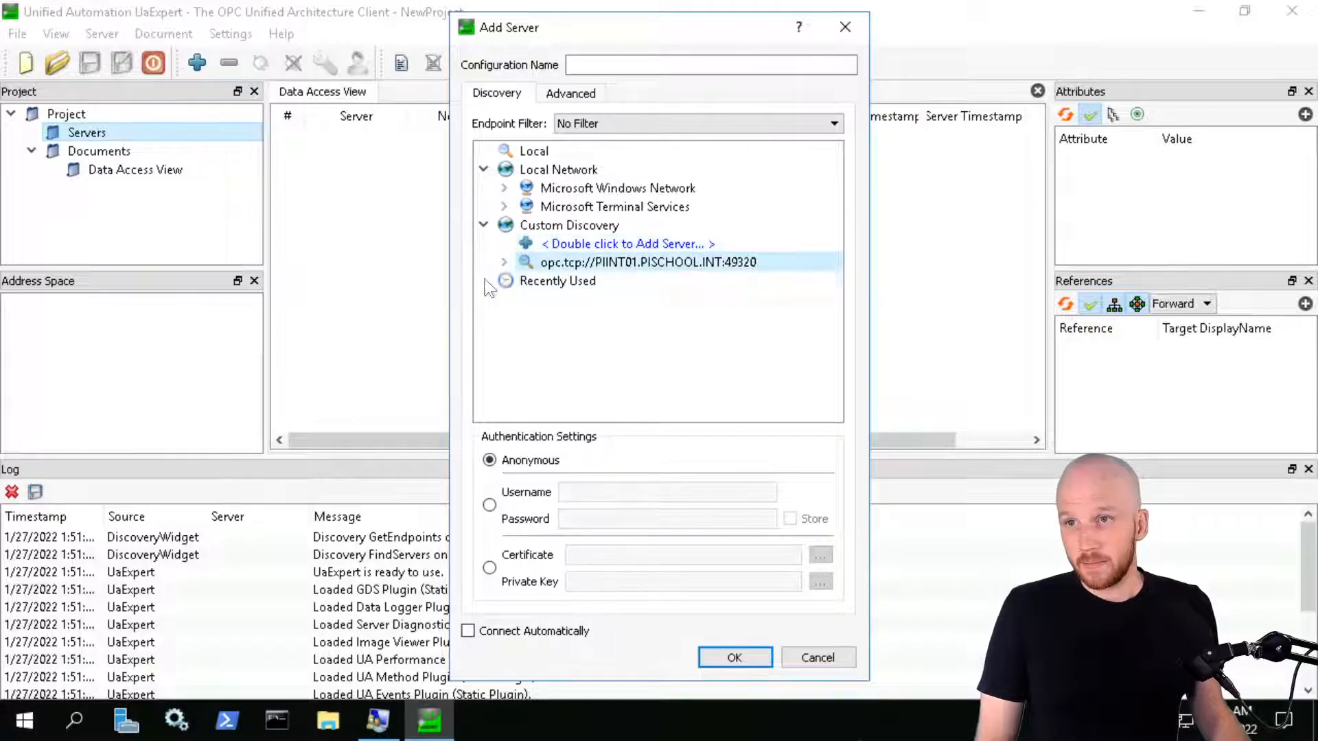
left_click(734, 657)
key("Return")
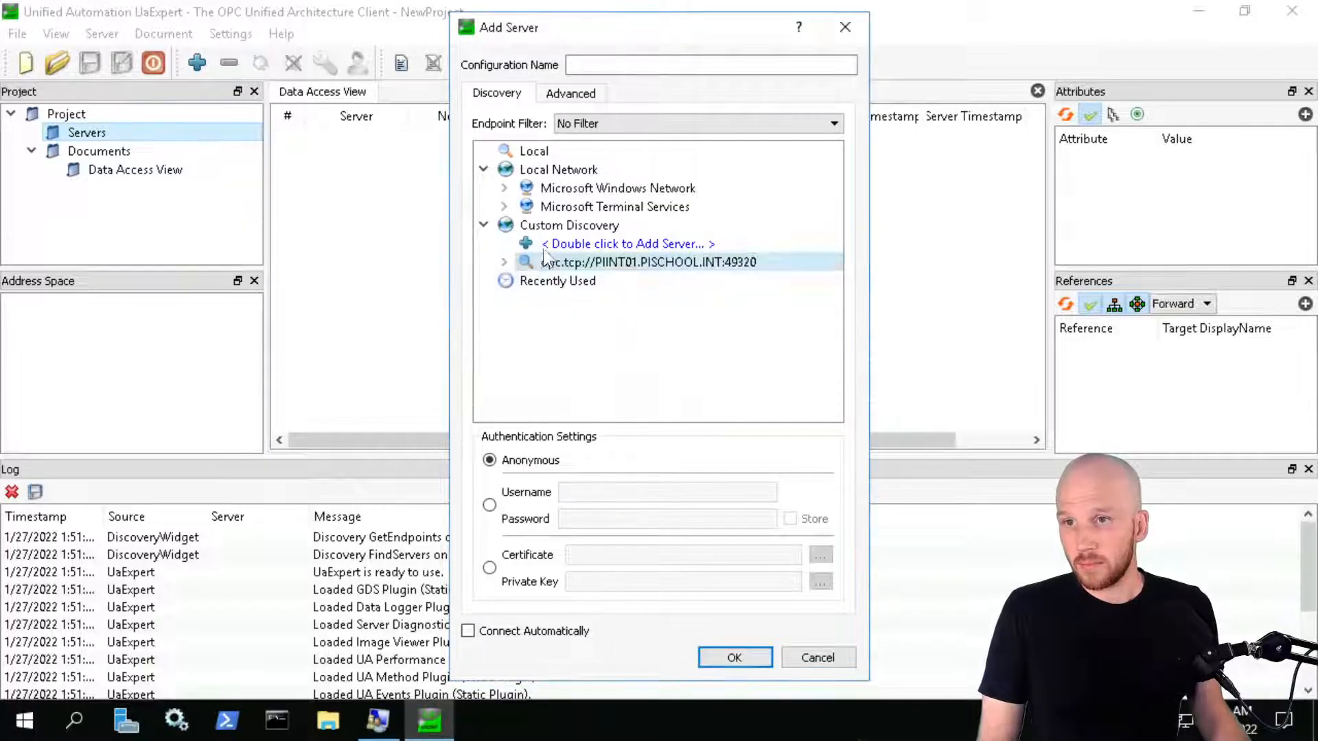
Expand KEPServerEX under that URL, compare its endpoints, and add it with None - None
double_click(546, 258)
double_click(631, 281)
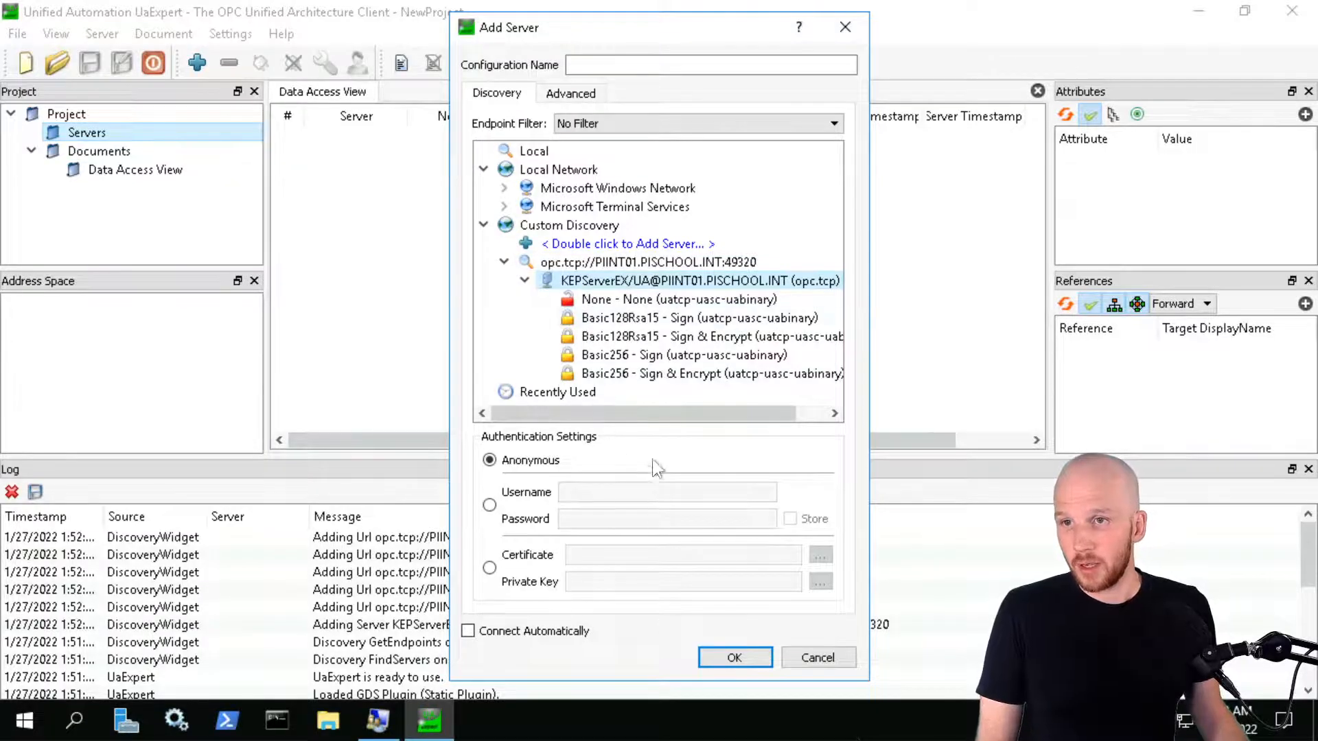
left_click(617, 299)
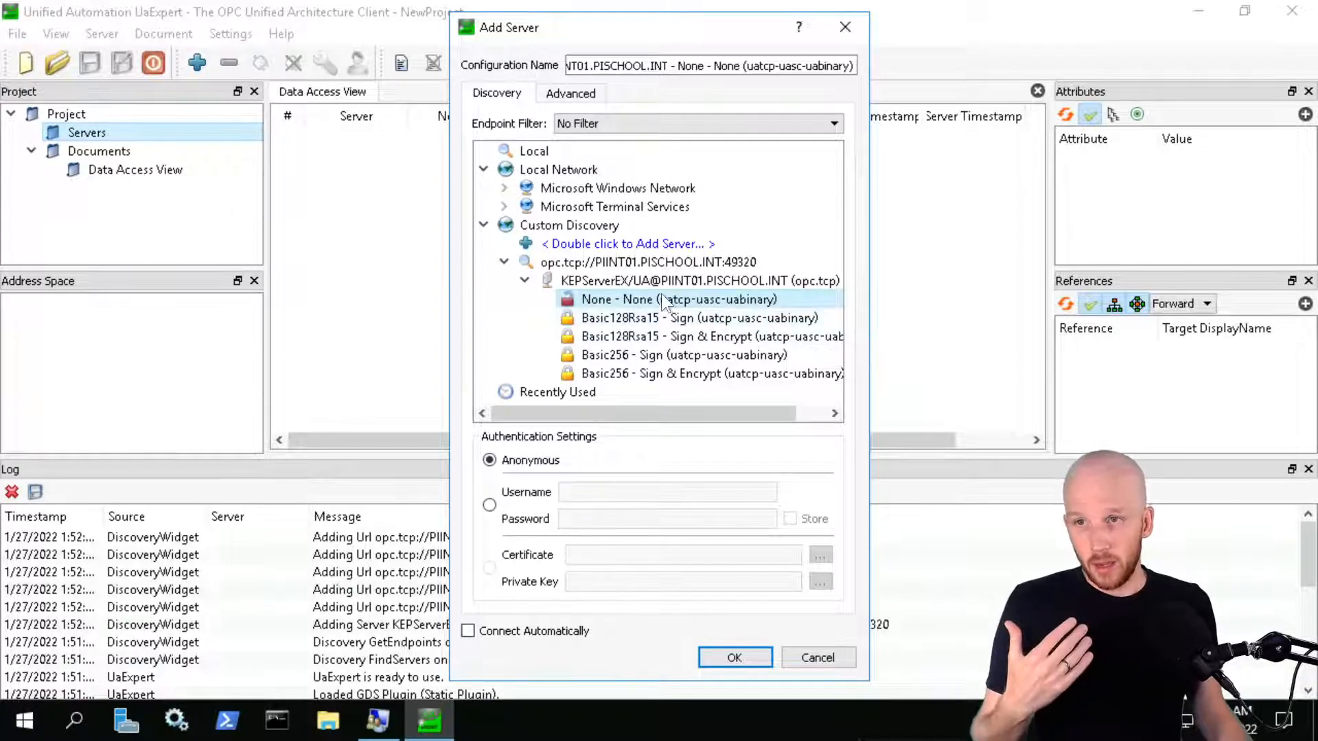
left_click(650, 371)
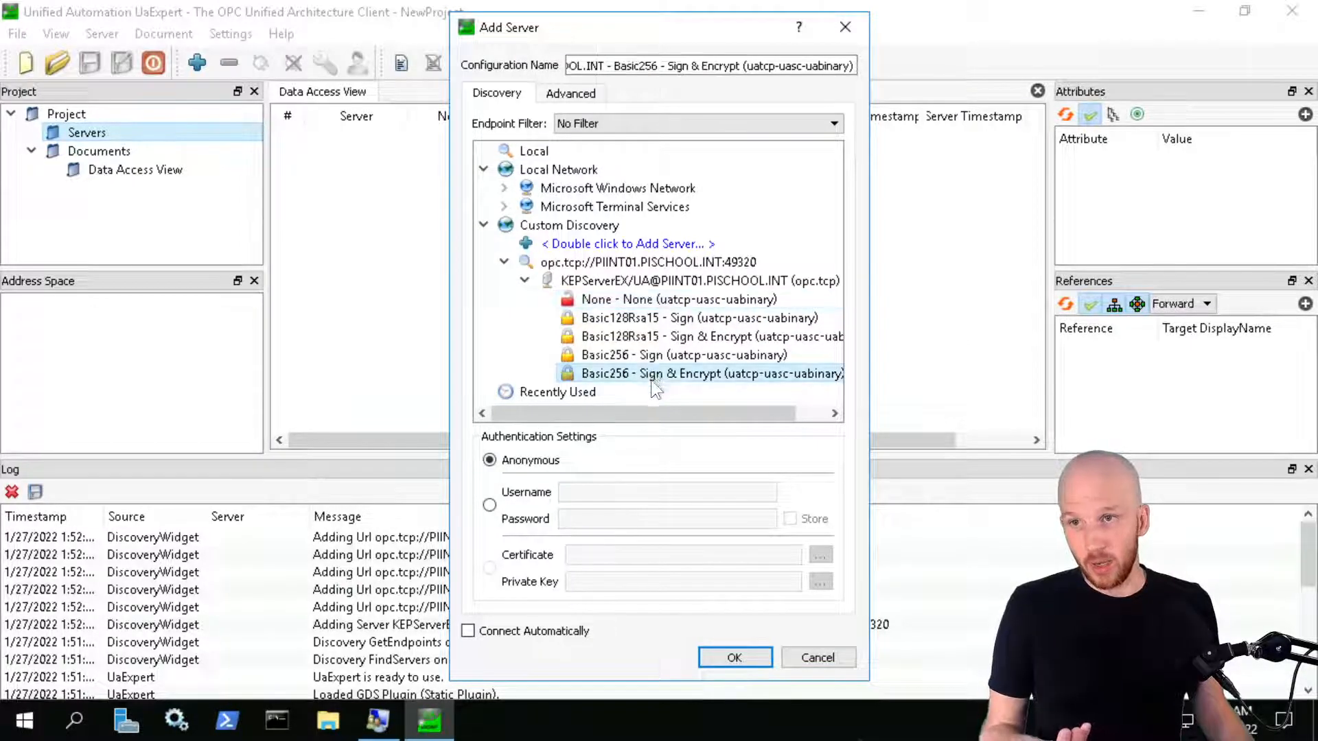
left_click(652, 336)
left_click(652, 374)
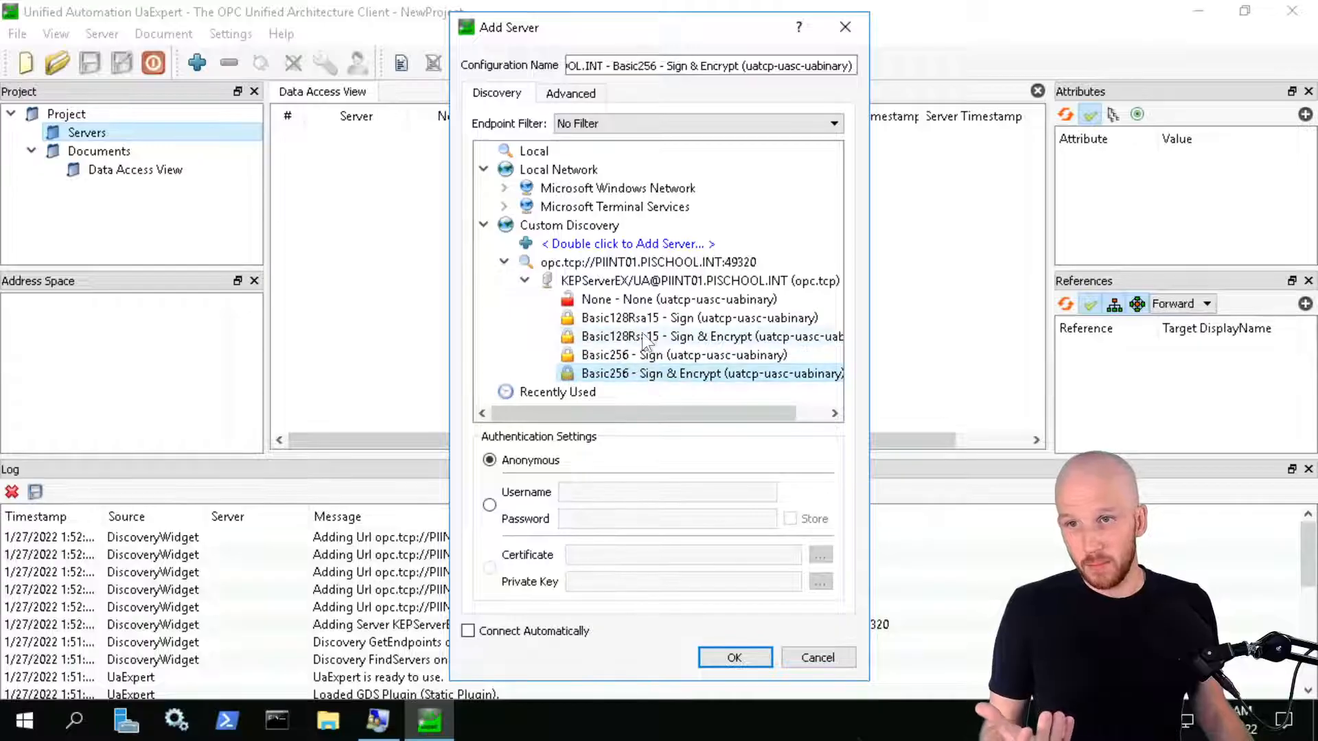
left_click(641, 334)
left_click(649, 375)
left_click(645, 336)
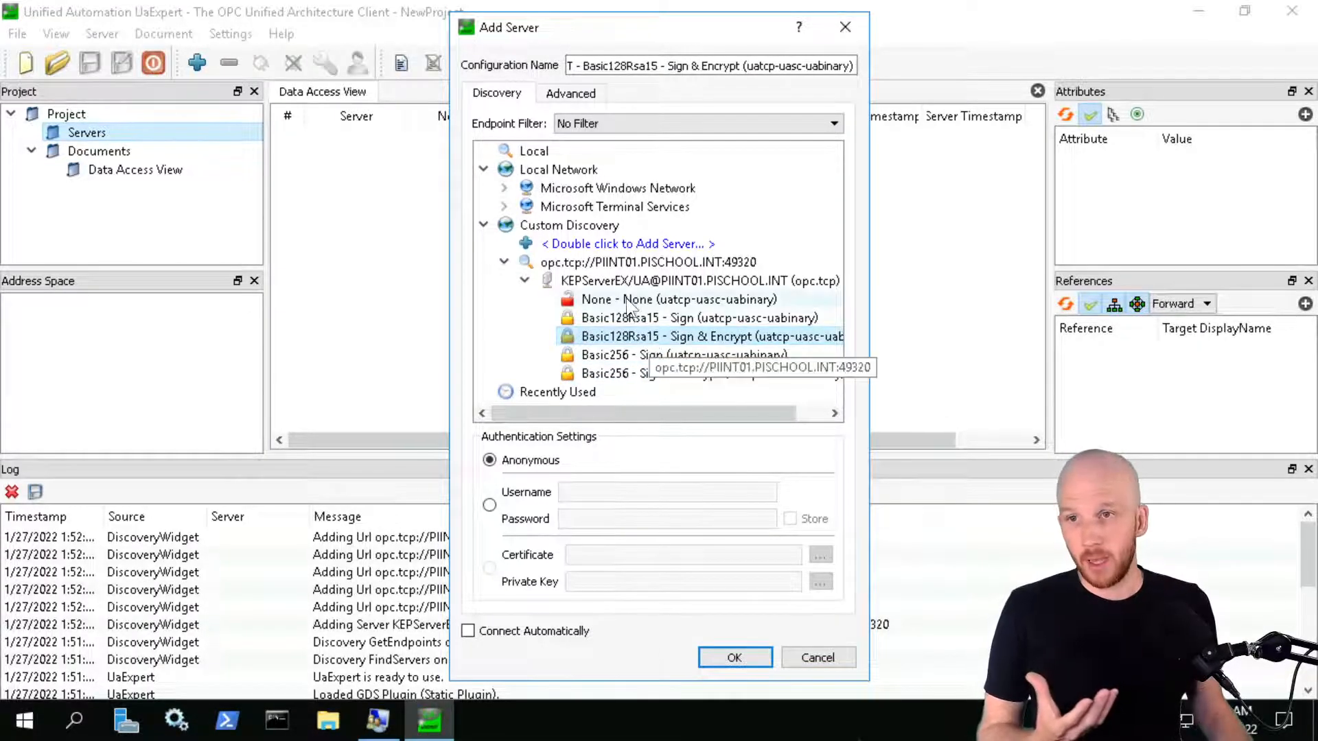
left_click(642, 299)
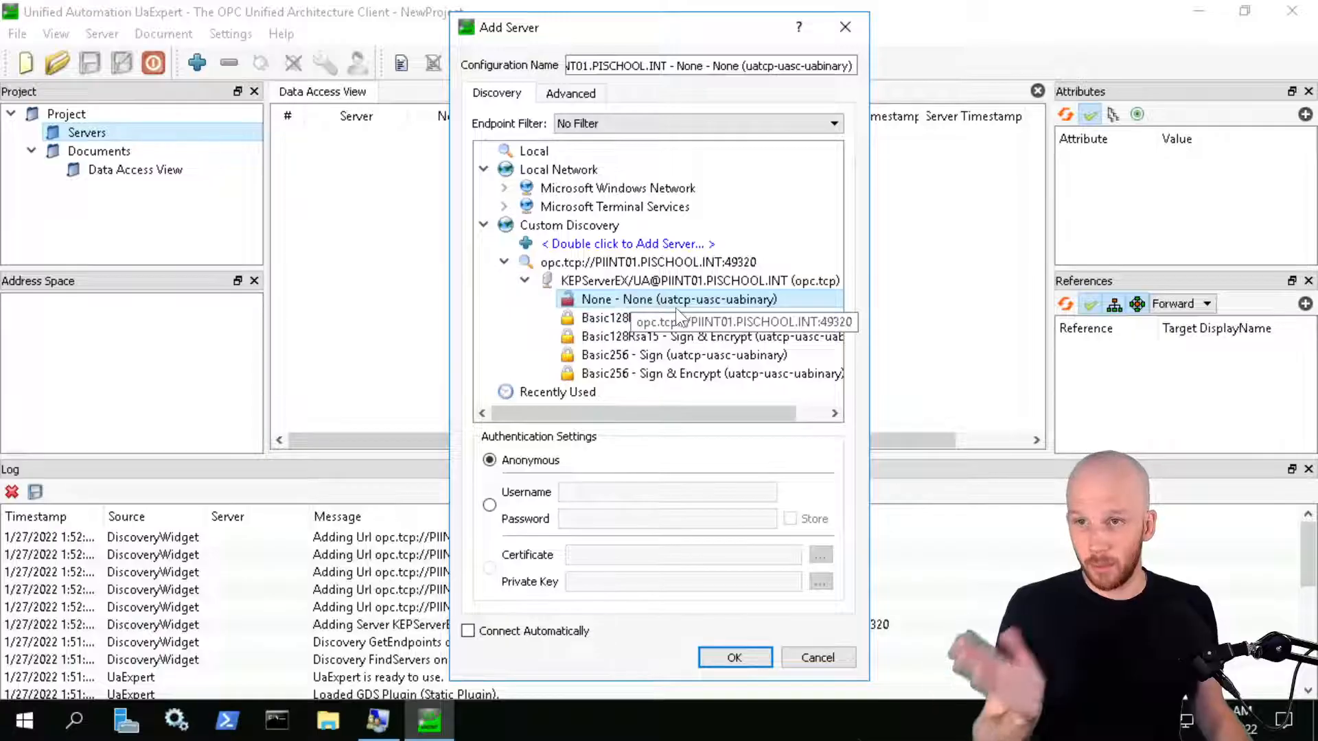
left_click(714, 659)
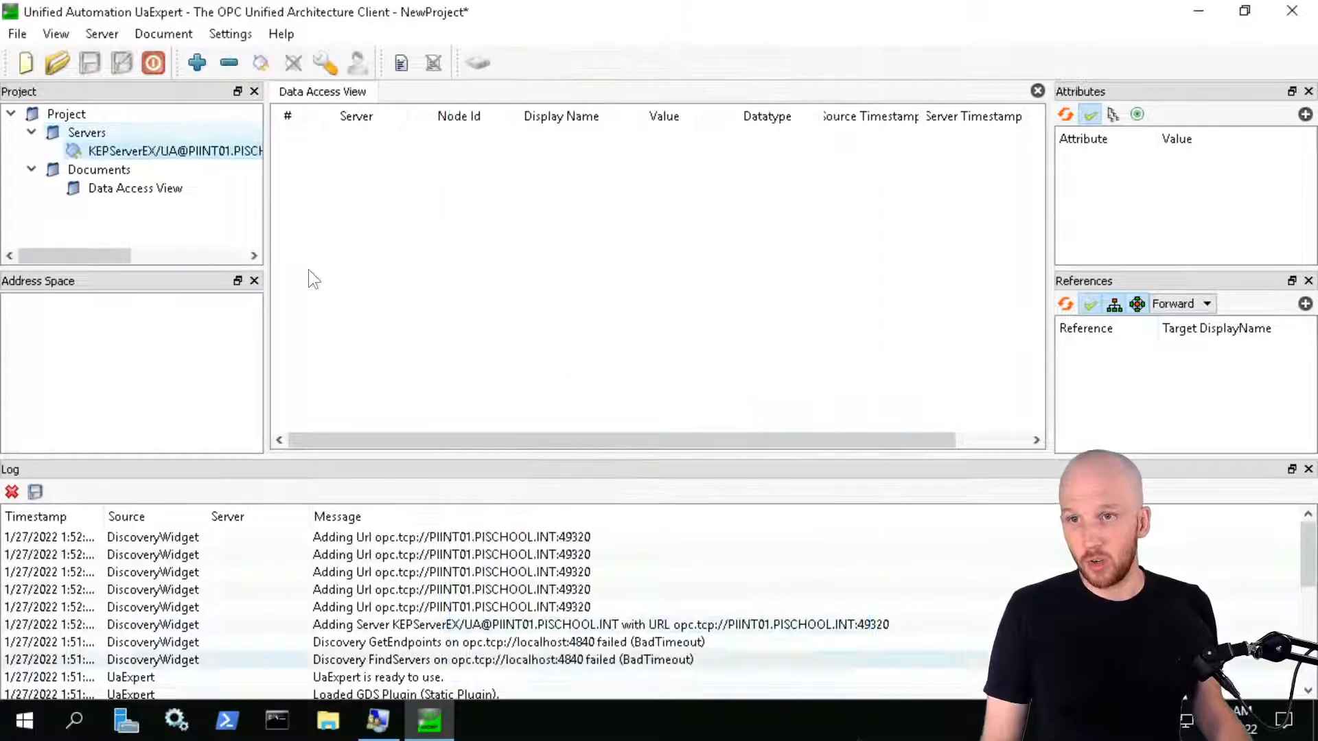
Connect to KEPServerEX, trust its server certificate, and enlarge the Address Space panel
right_click(158, 155)
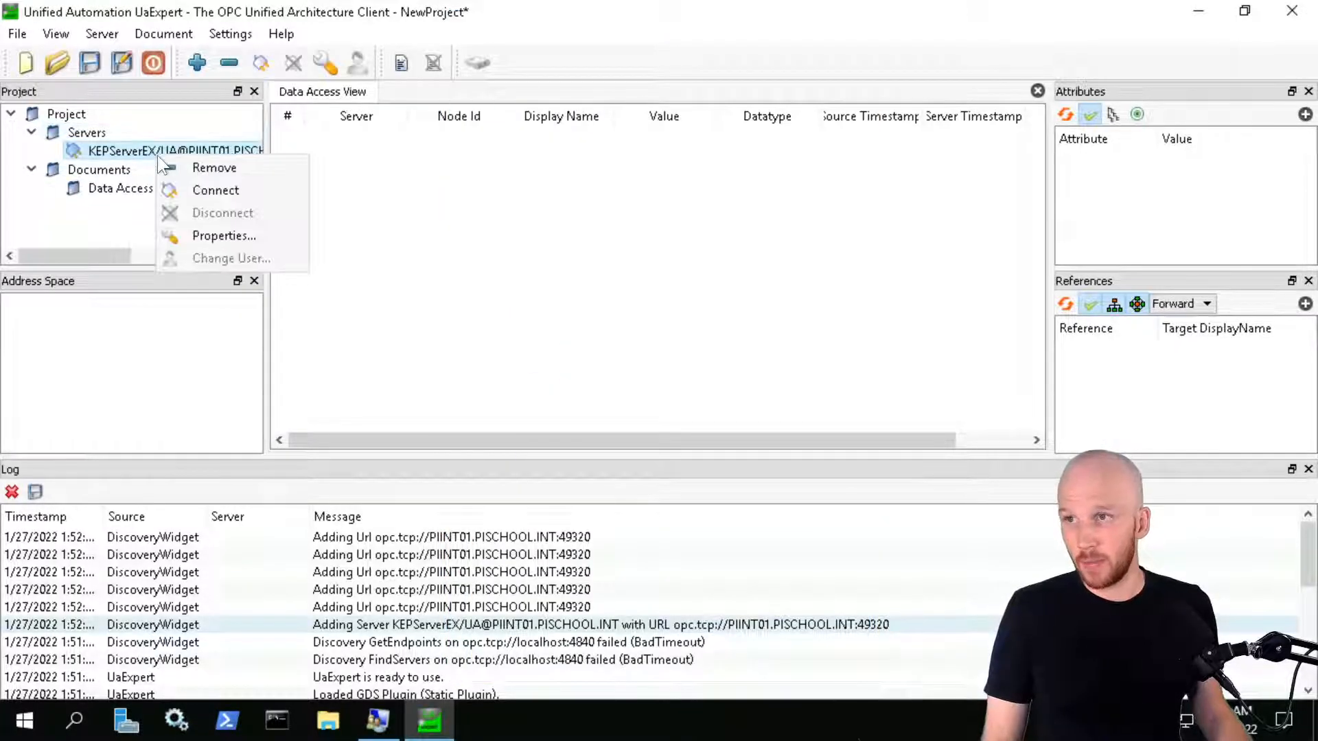
left_click(236, 192)
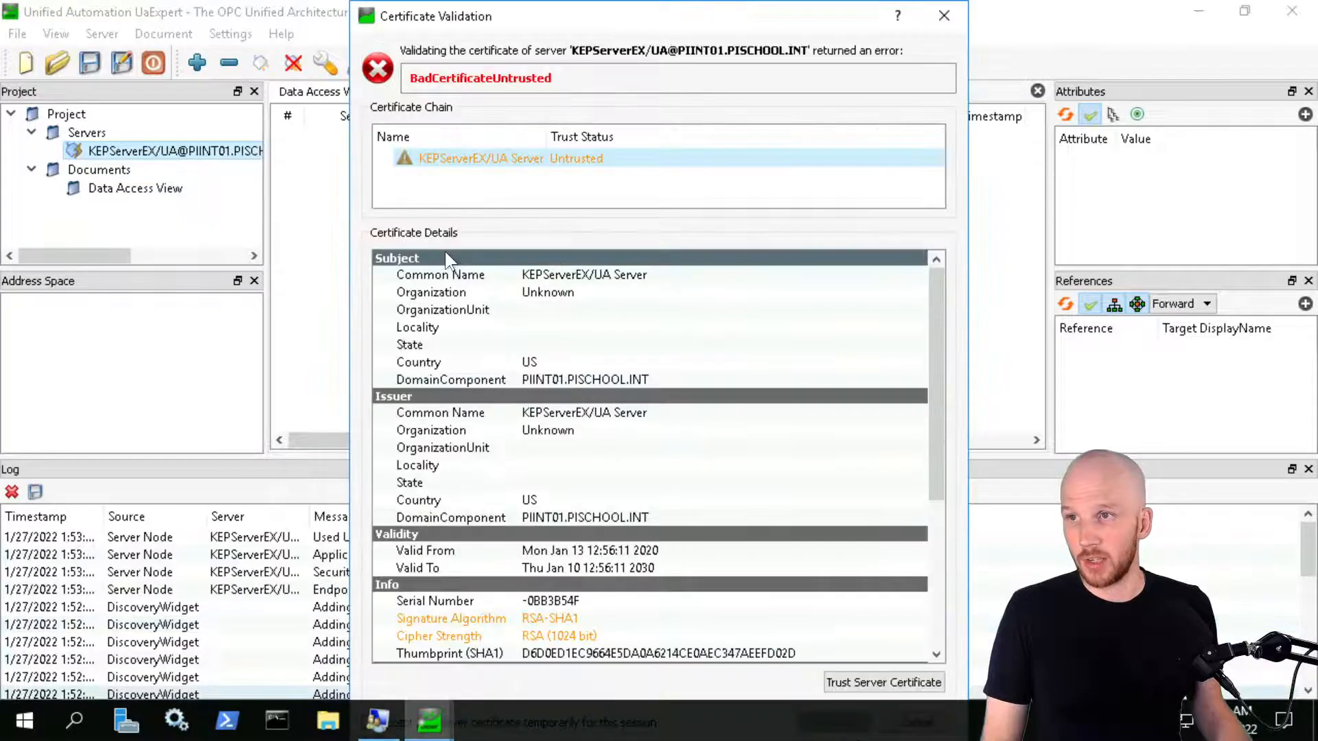
left_click(877, 687)
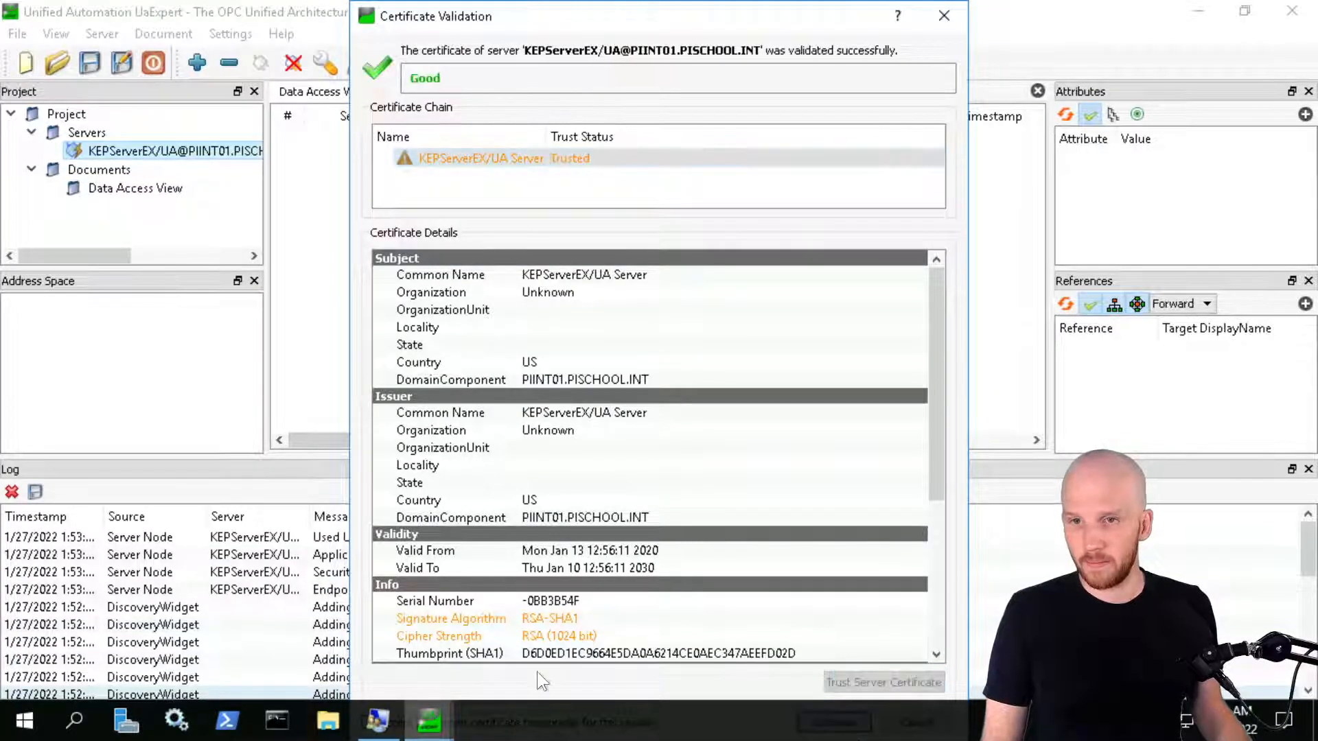
left_click(769, 186)
key("Return")
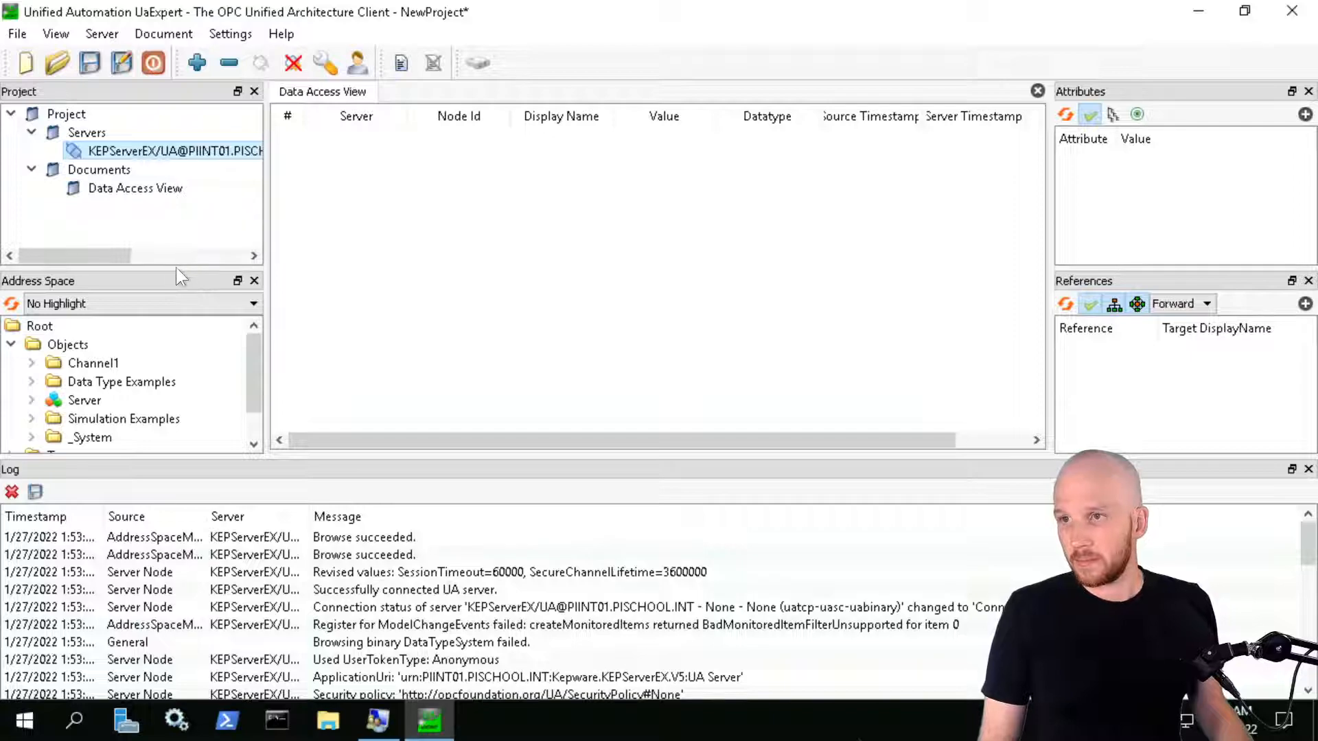
left_click_drag(174, 253, 176, 188)
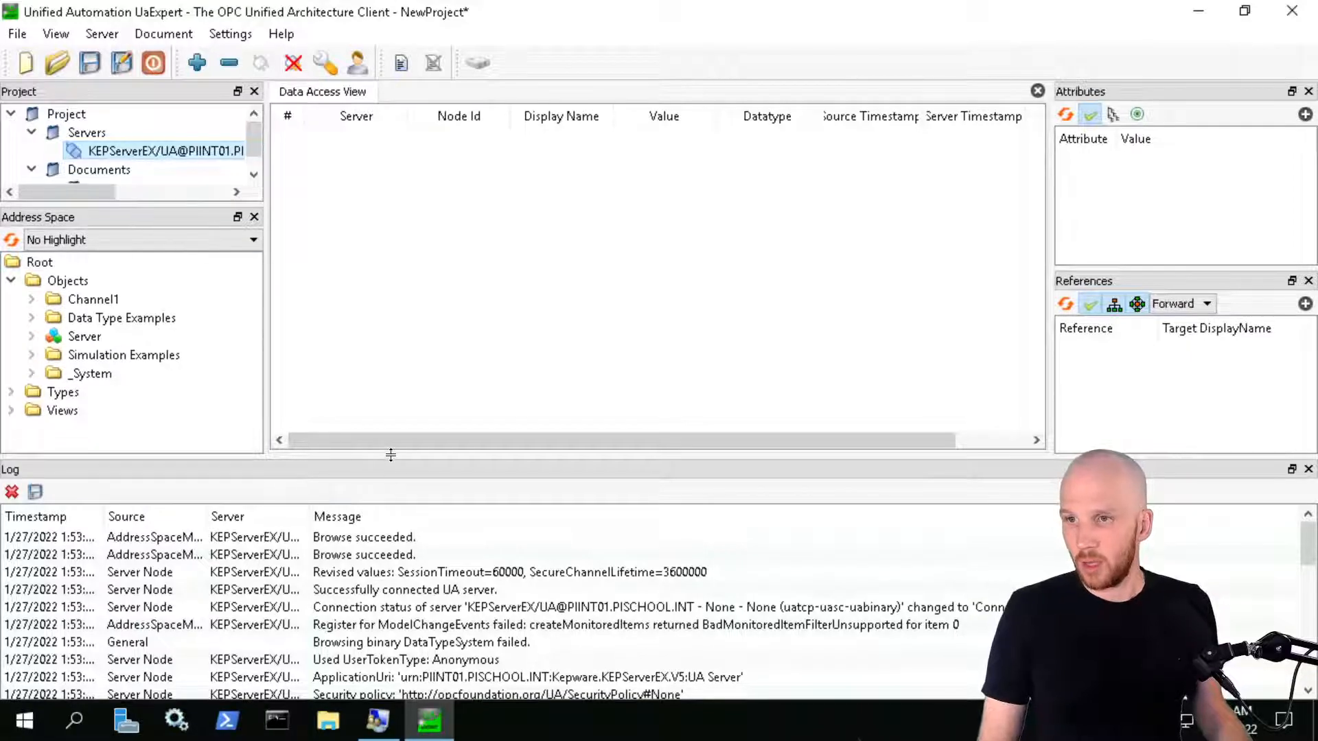
left_click_drag(390, 458, 384, 559)
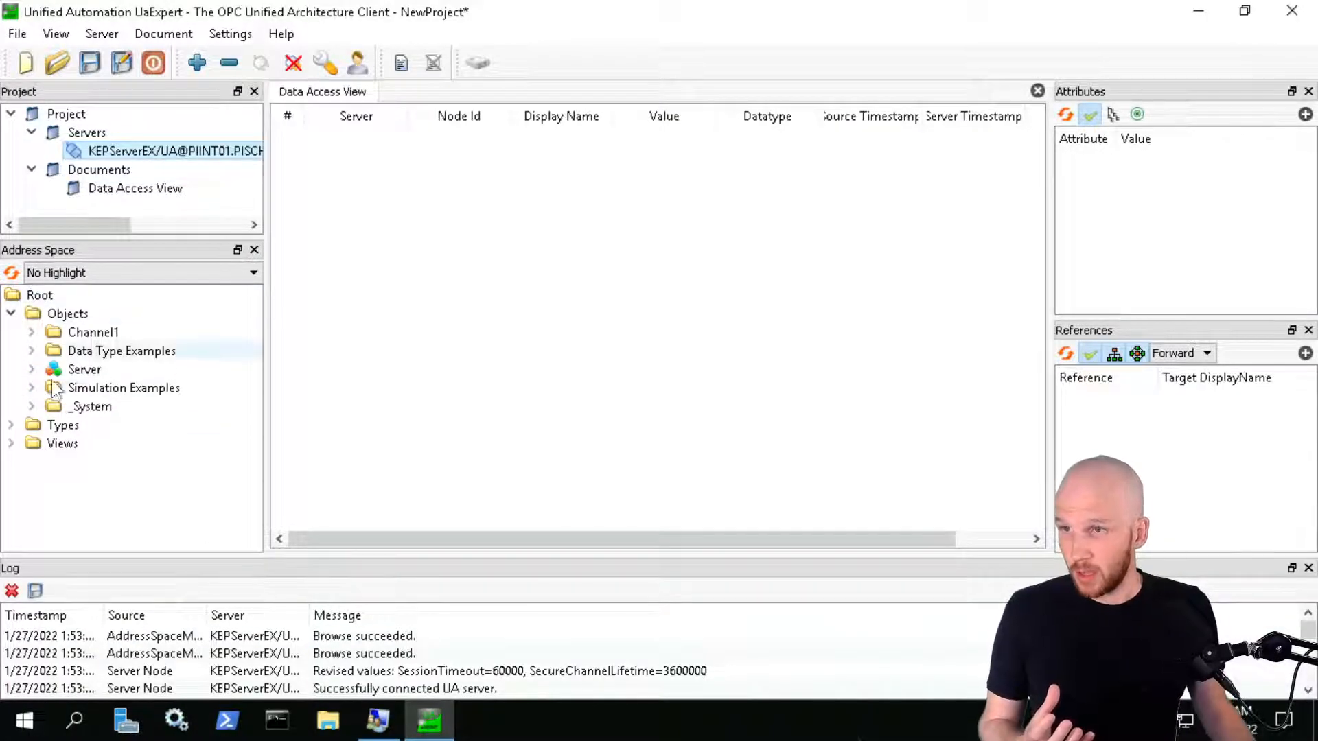
Expand Simulation Examples and briefly open Data Type Examples, Channel1 and Server nodes
left_click(32, 389)
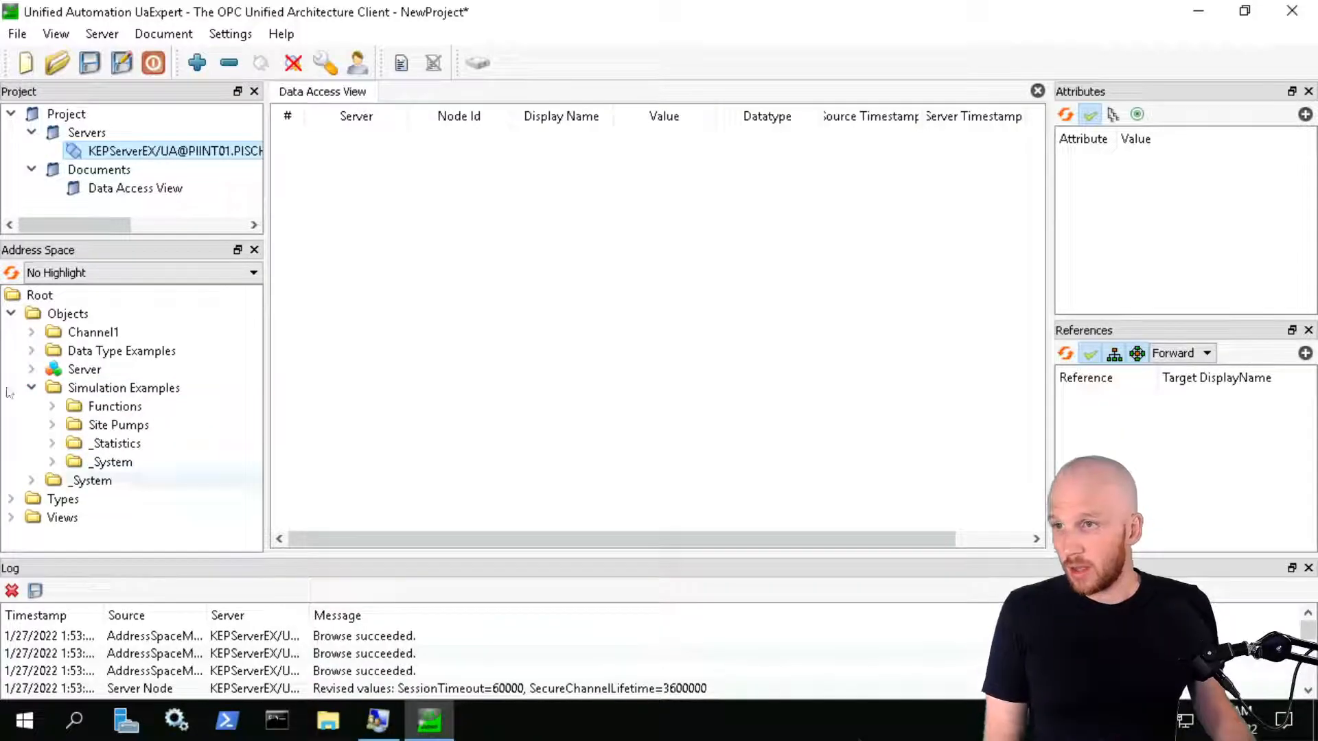
left_click(32, 350)
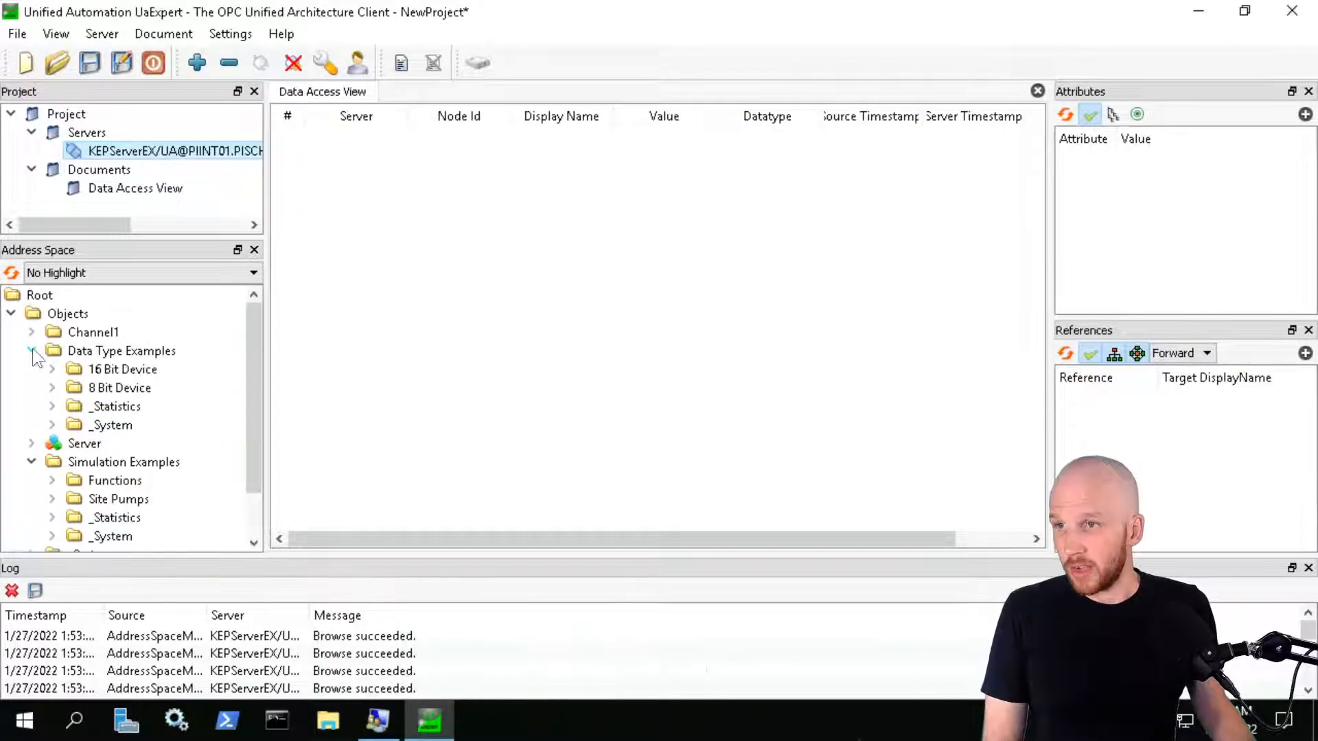
left_click(32, 350)
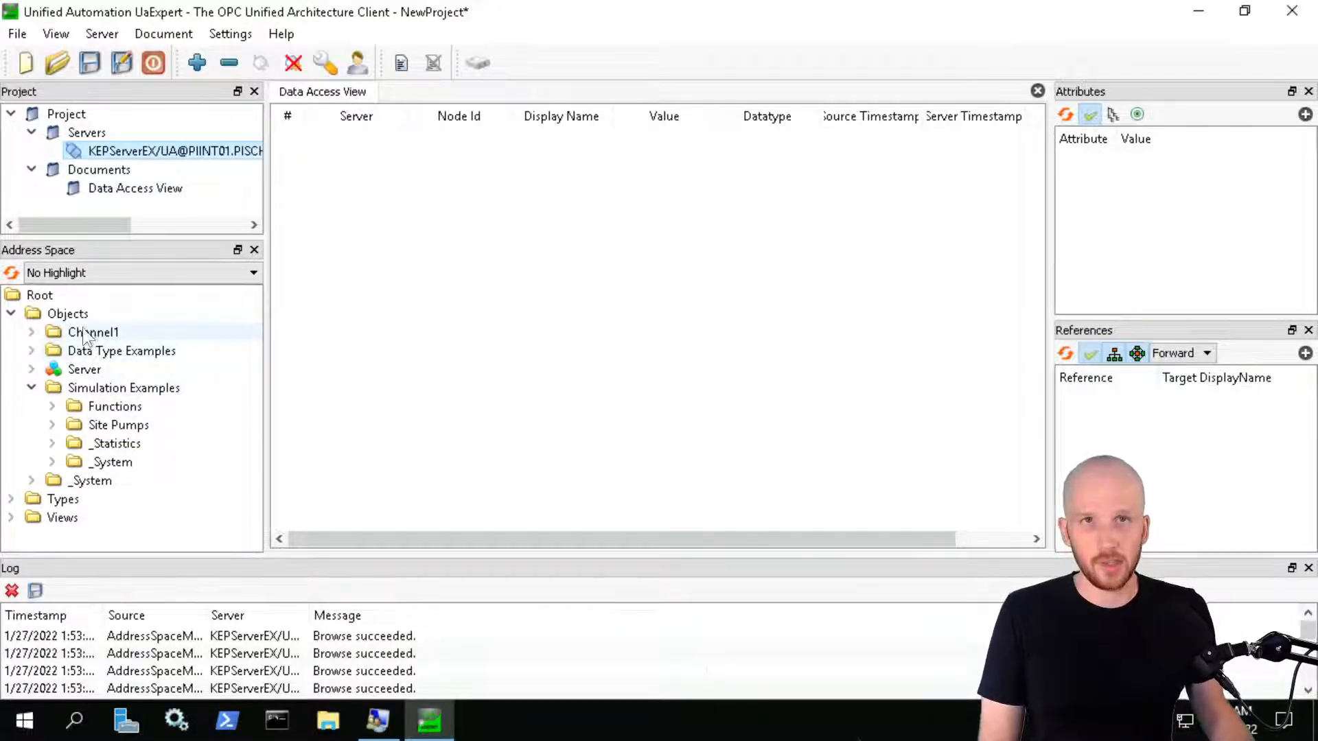
left_click(32, 331)
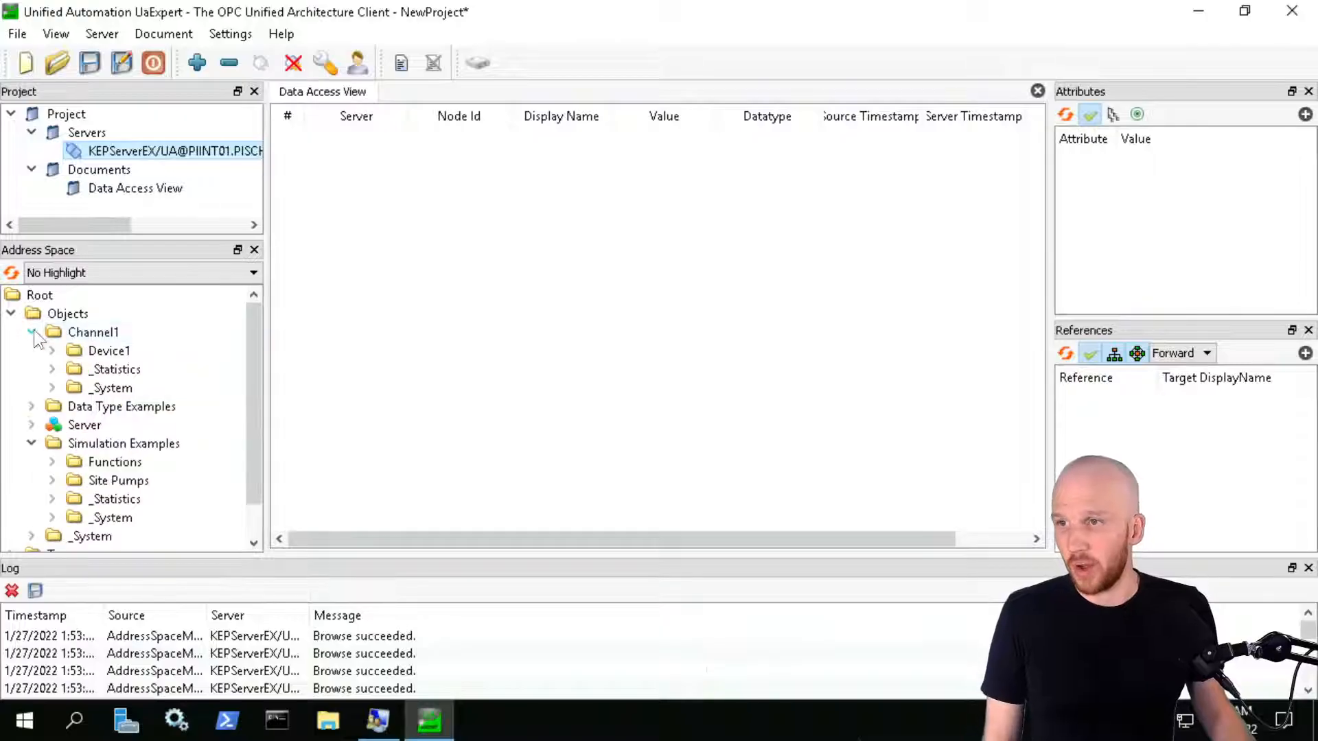
left_click(32, 331)
left_click(32, 371)
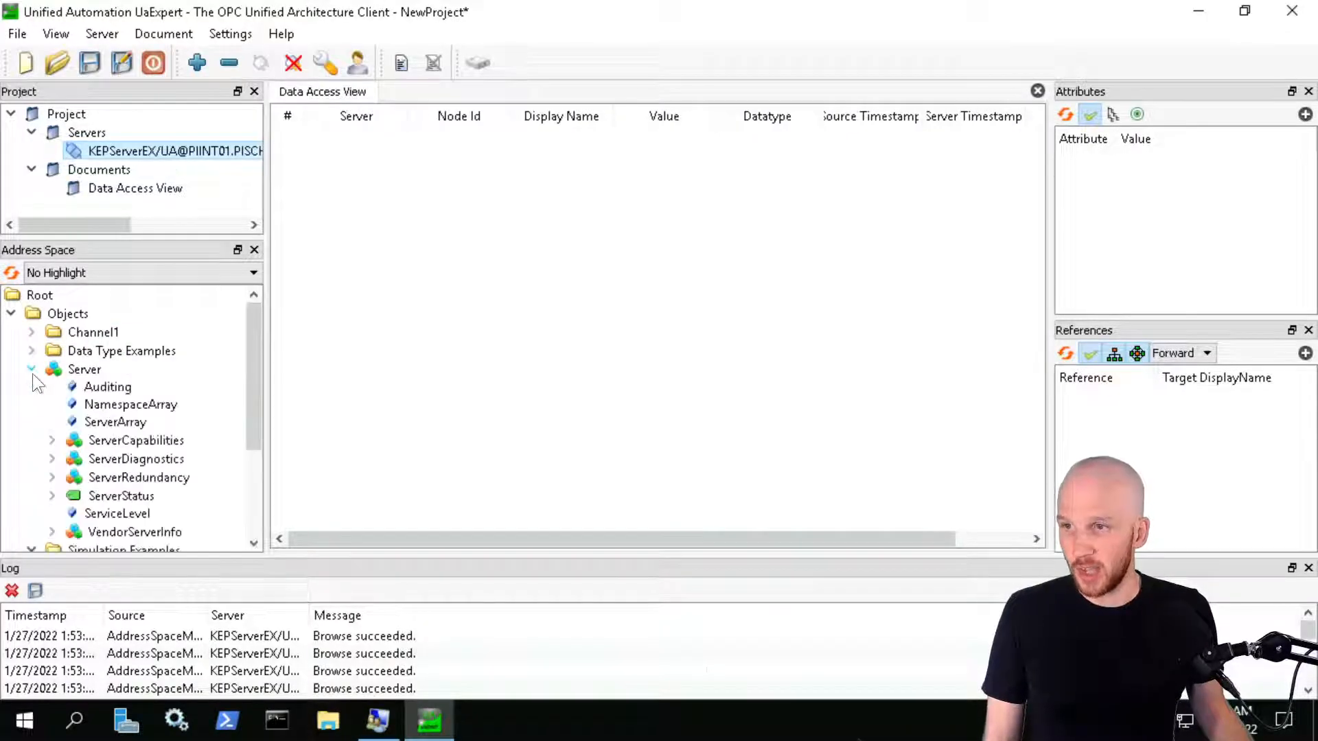
left_click(32, 369)
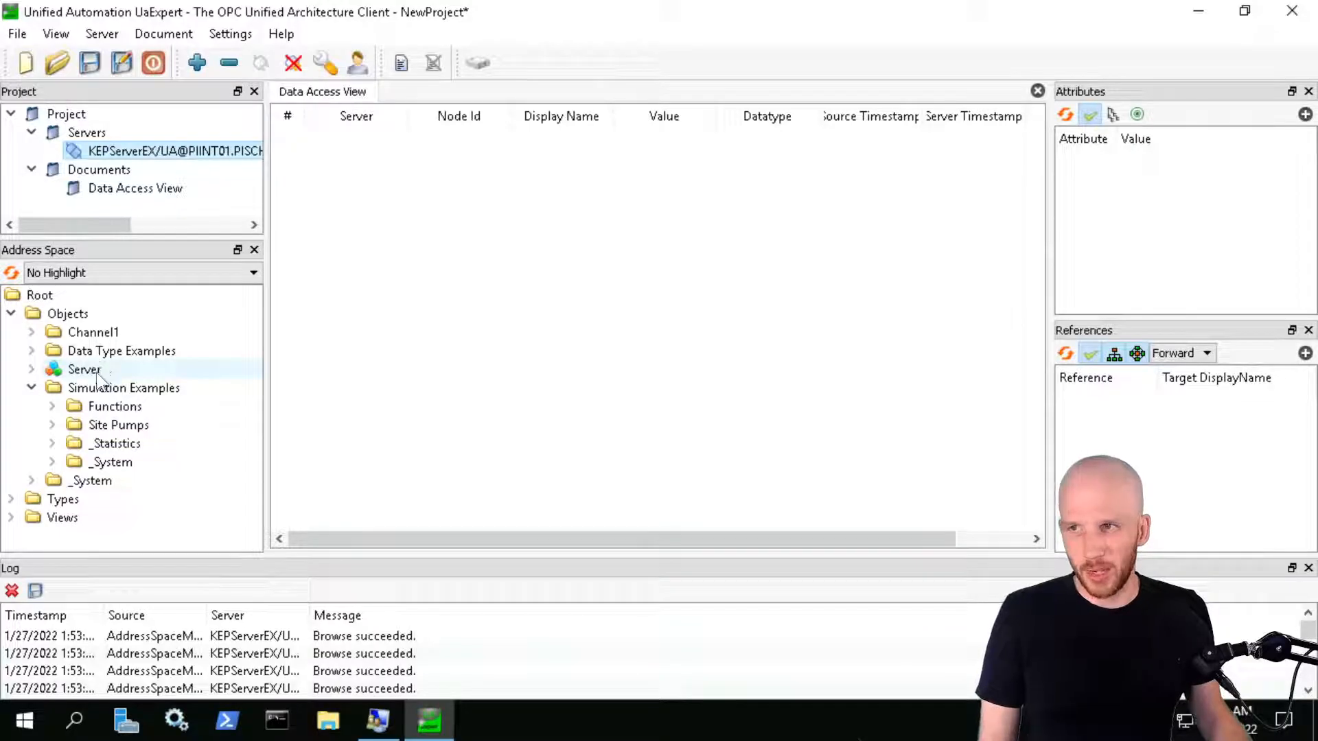
Expand Site Pumps > Pump1, inspect its tags including BearingTemp, then minimize UaExpert
left_click(52, 425)
left_click(114, 444)
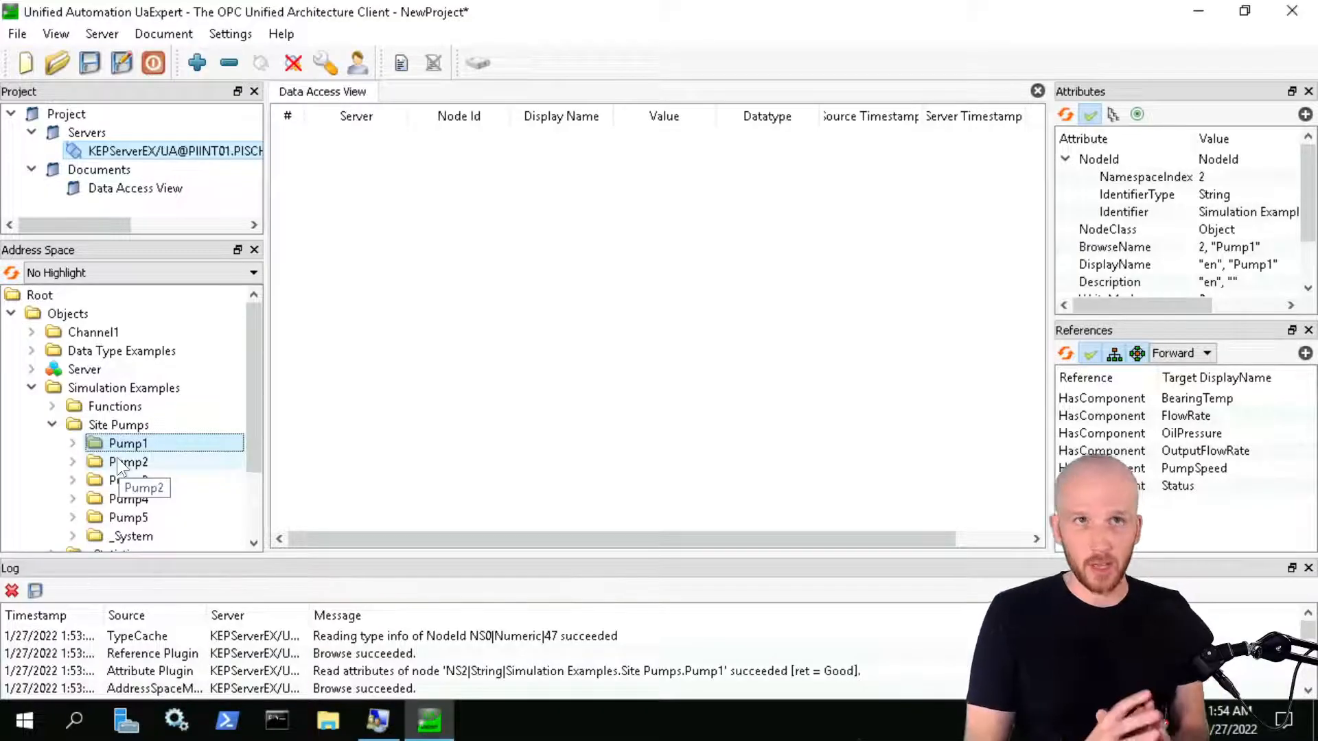
left_click(72, 443)
scroll(177, 450, "down", 2)
scroll(170, 457, "up", 1)
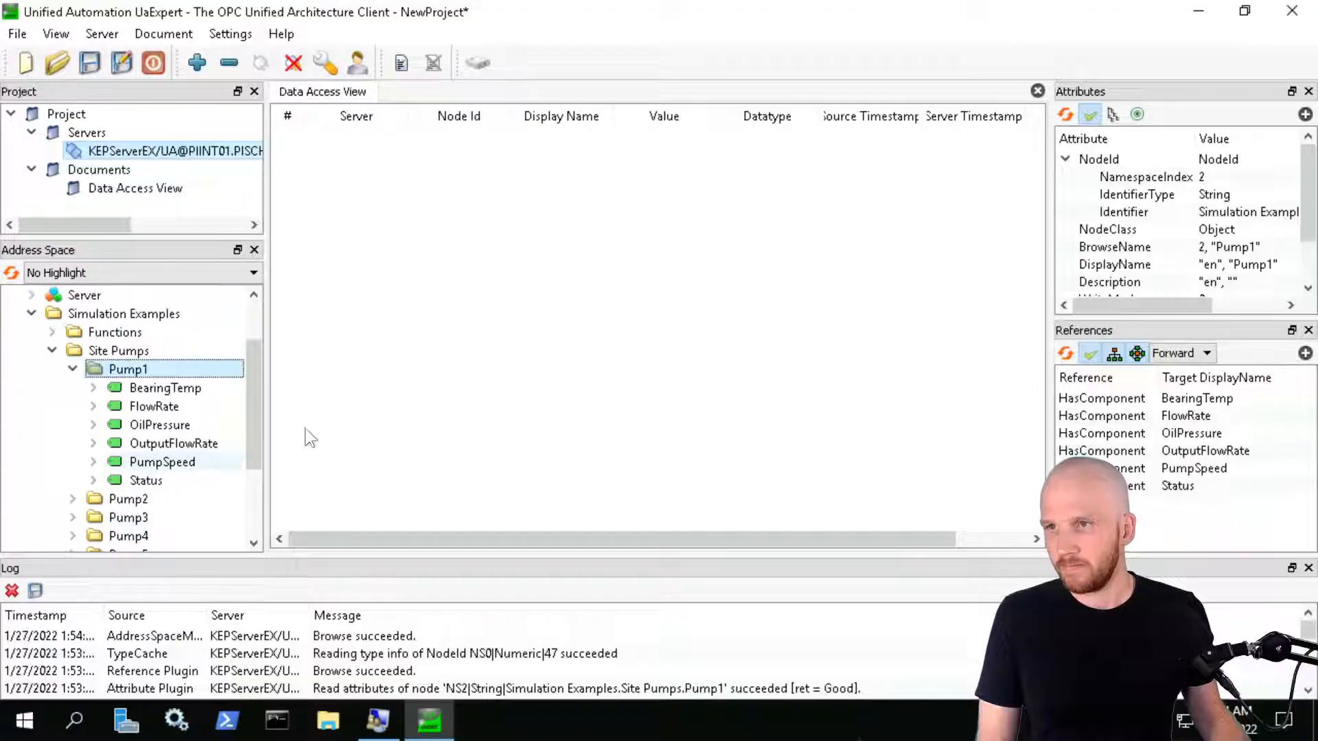
scroll(175, 471, "down", 1)
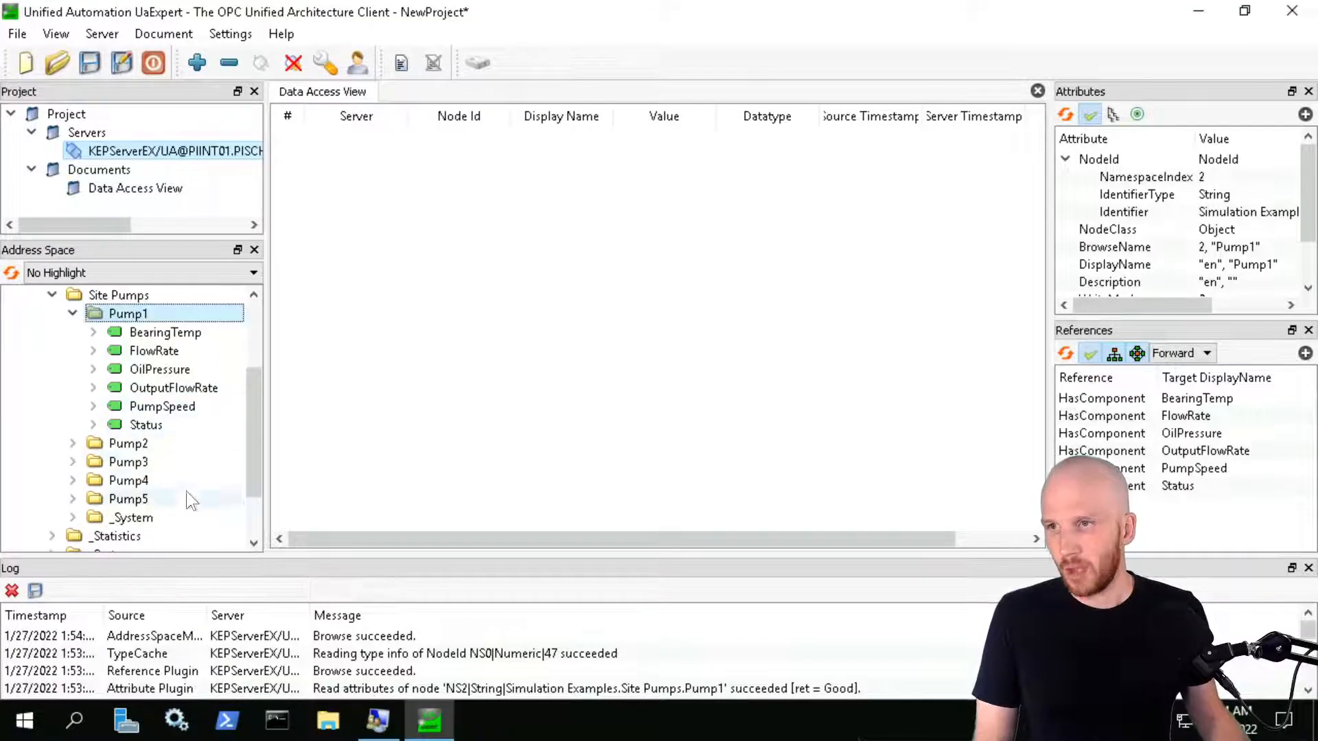
scroll(182, 473, "up", 1)
key("Down")
key("Down")
key("Down")
key("Down")
key("Down")
key("Down")
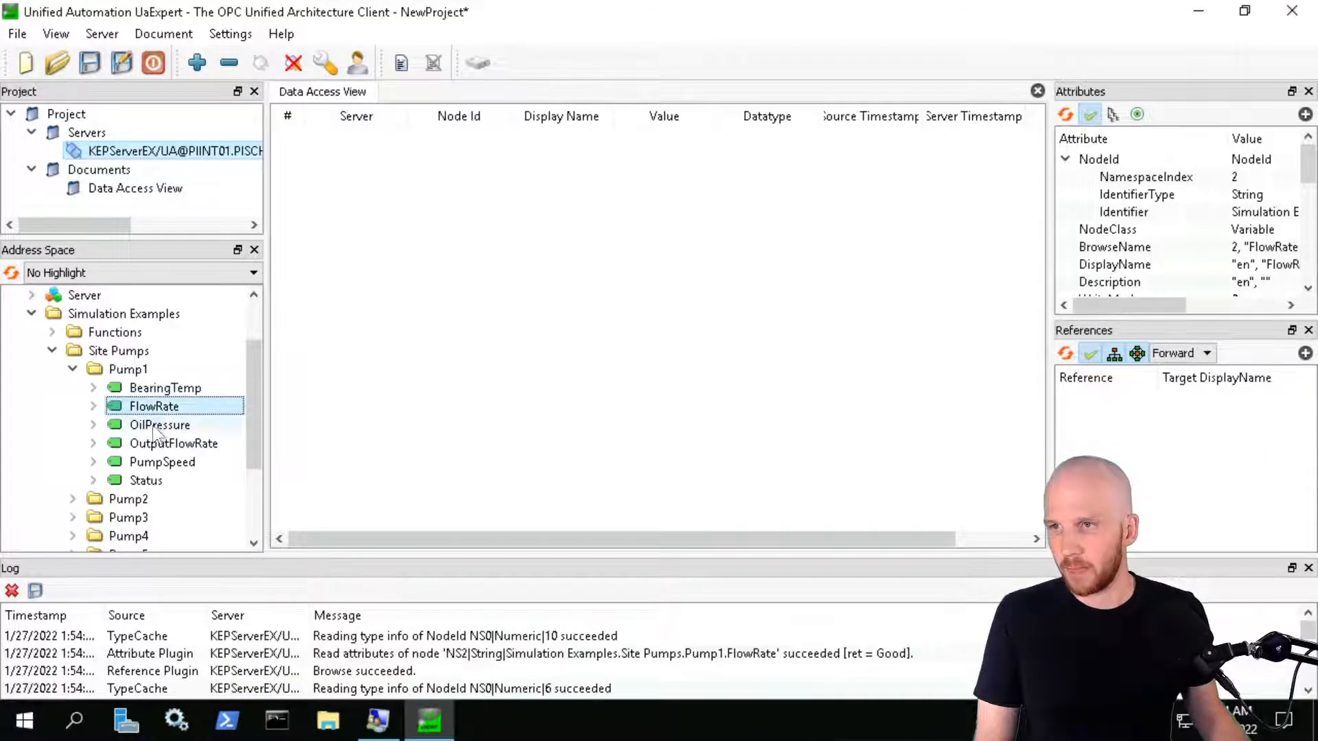
left_click(167, 391)
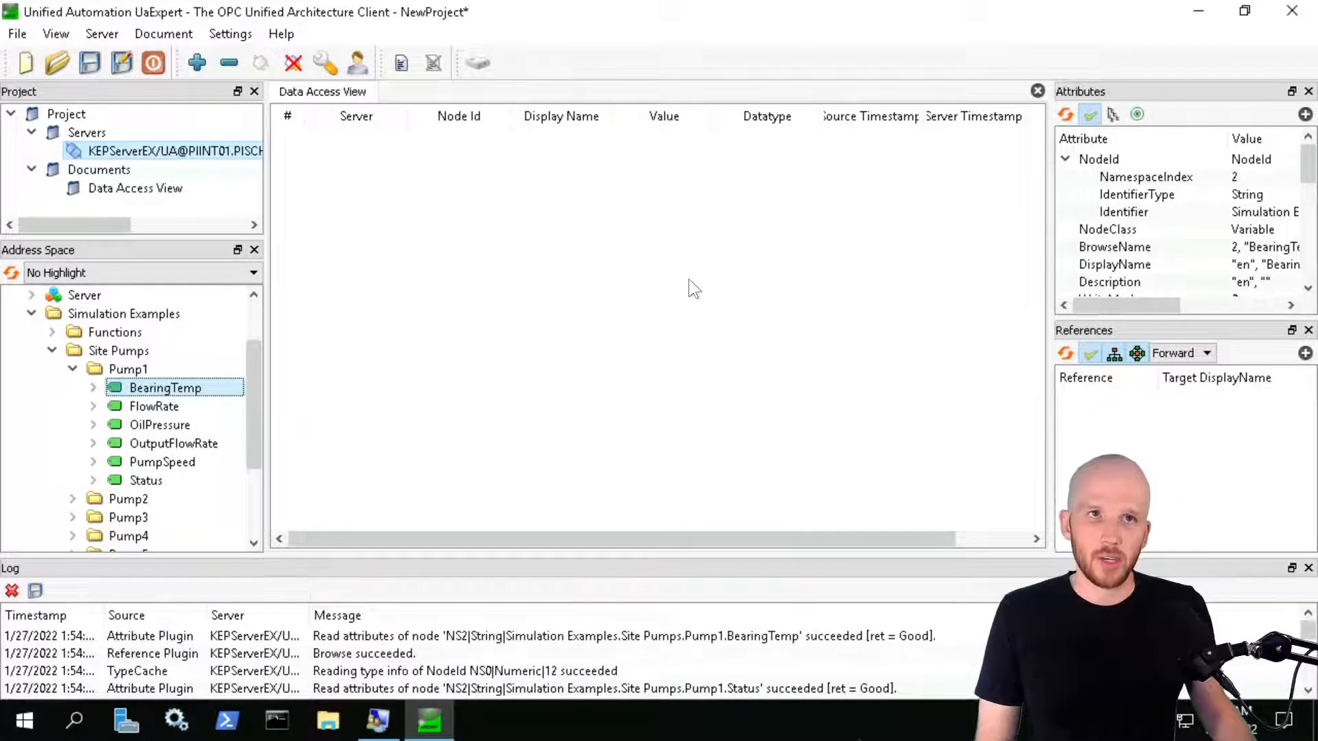
left_click(1187, 10)
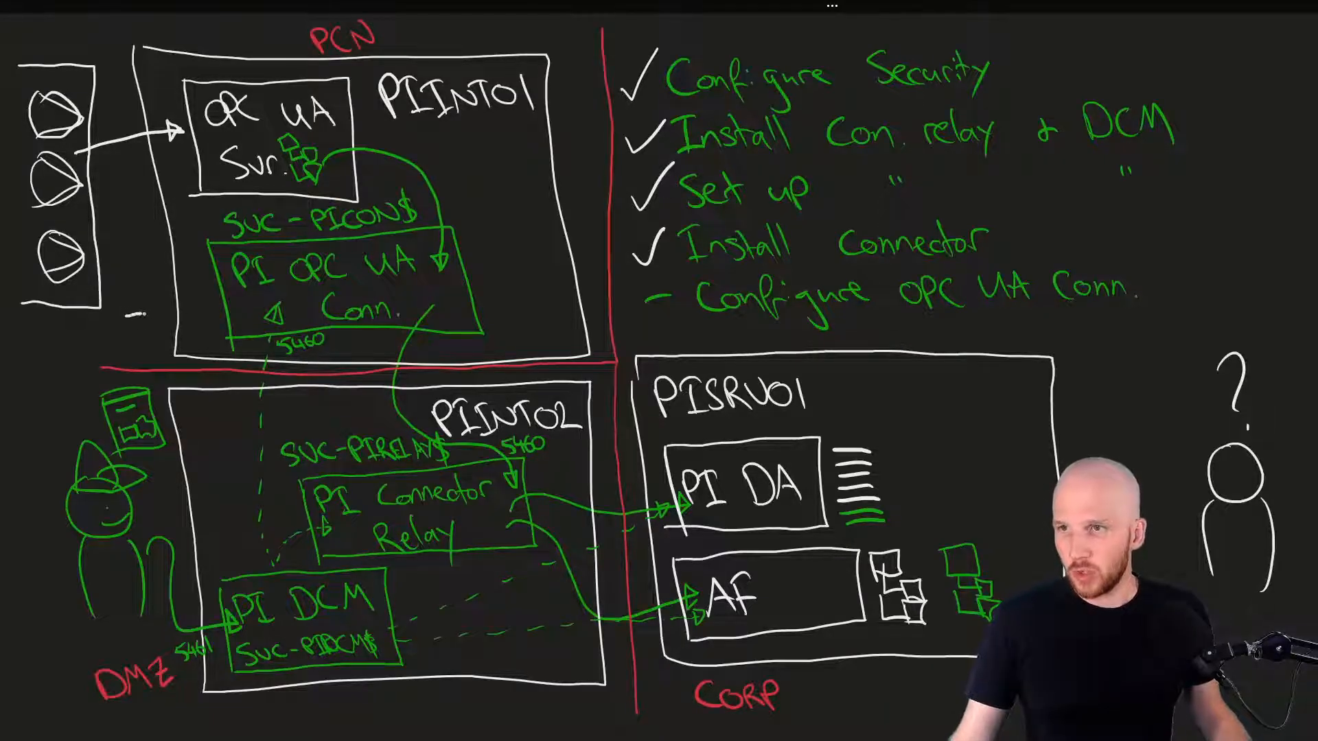
Sketch white arrows from the OPC UA Conn box down to PI DCM, then undo them
mouse_move(135, 315)
left_mouse_down()
mouse_move(261, 313)
mouse_move(244, 327)
left_mouse_up()
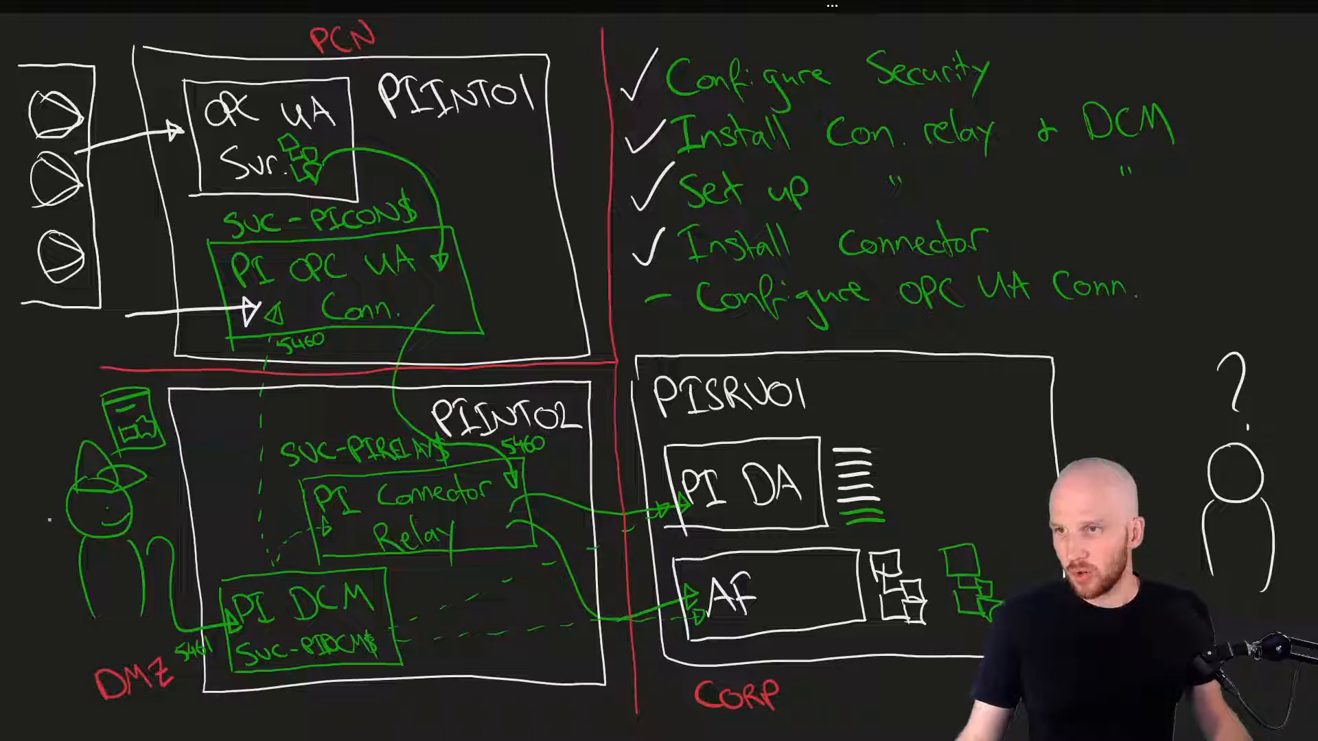
mouse_move(55, 526)
left_mouse_down()
mouse_move(20, 451)
mouse_move(90, 337)
mouse_move(123, 318)
left_mouse_up()
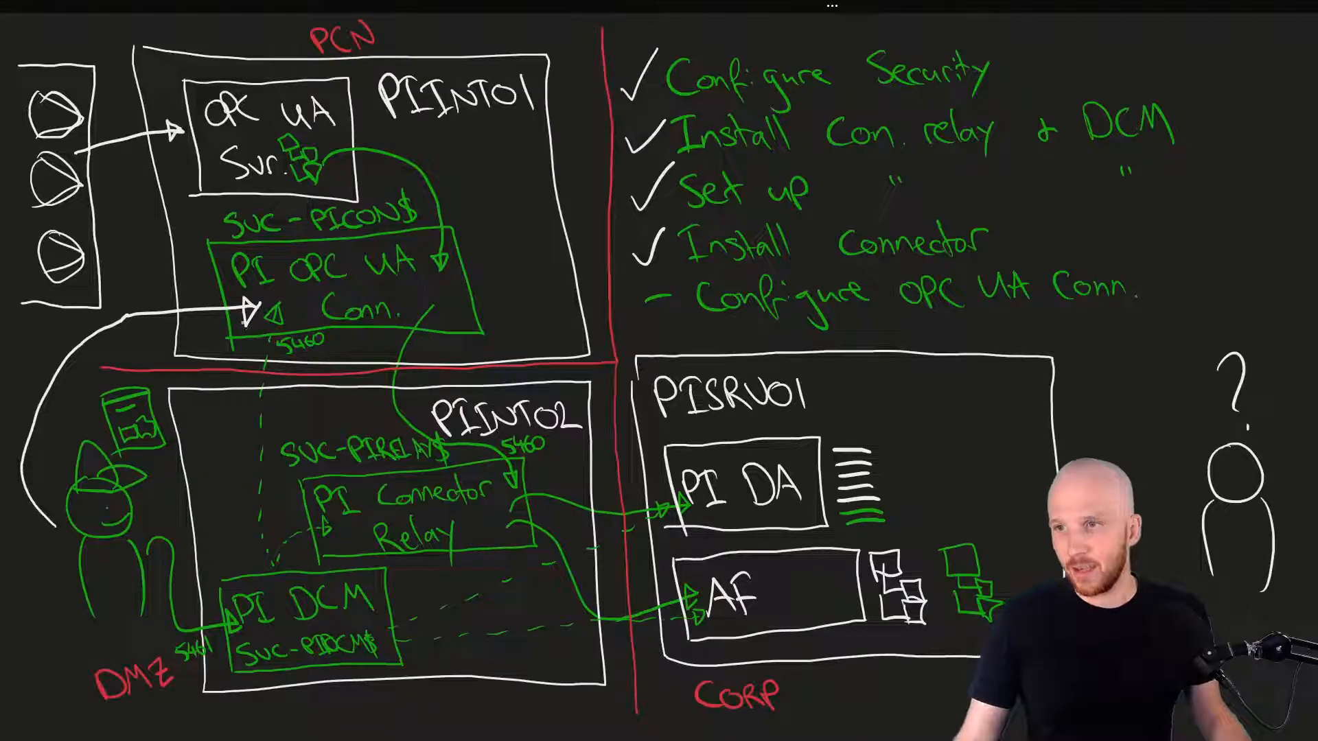
mouse_move(243, 310)
left_mouse_down()
mouse_move(152, 334)
mouse_move(171, 431)
mouse_move(237, 604)
mouse_move(223, 603)
mouse_move(243, 601)
left_mouse_up()
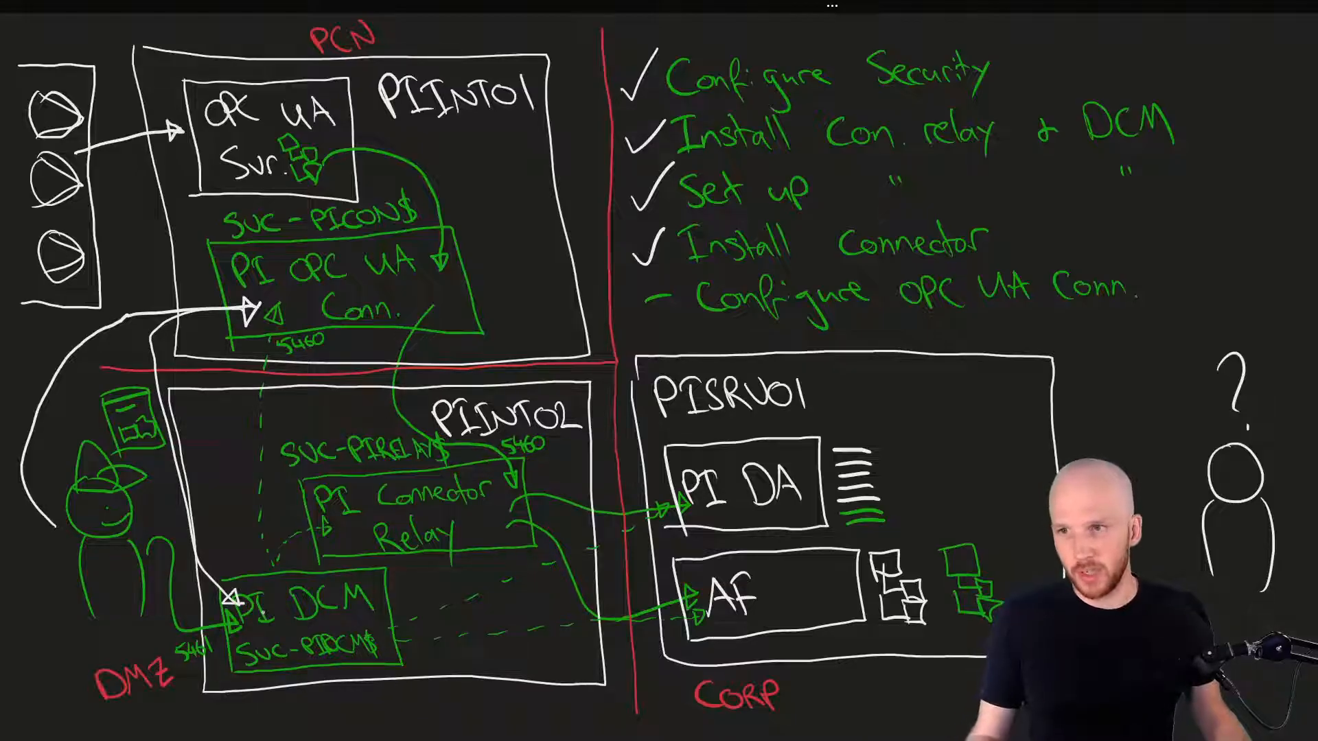
key("ctrl+z")
key("ctrl+z")
key("ctrl+z")
key("ctrl+z")
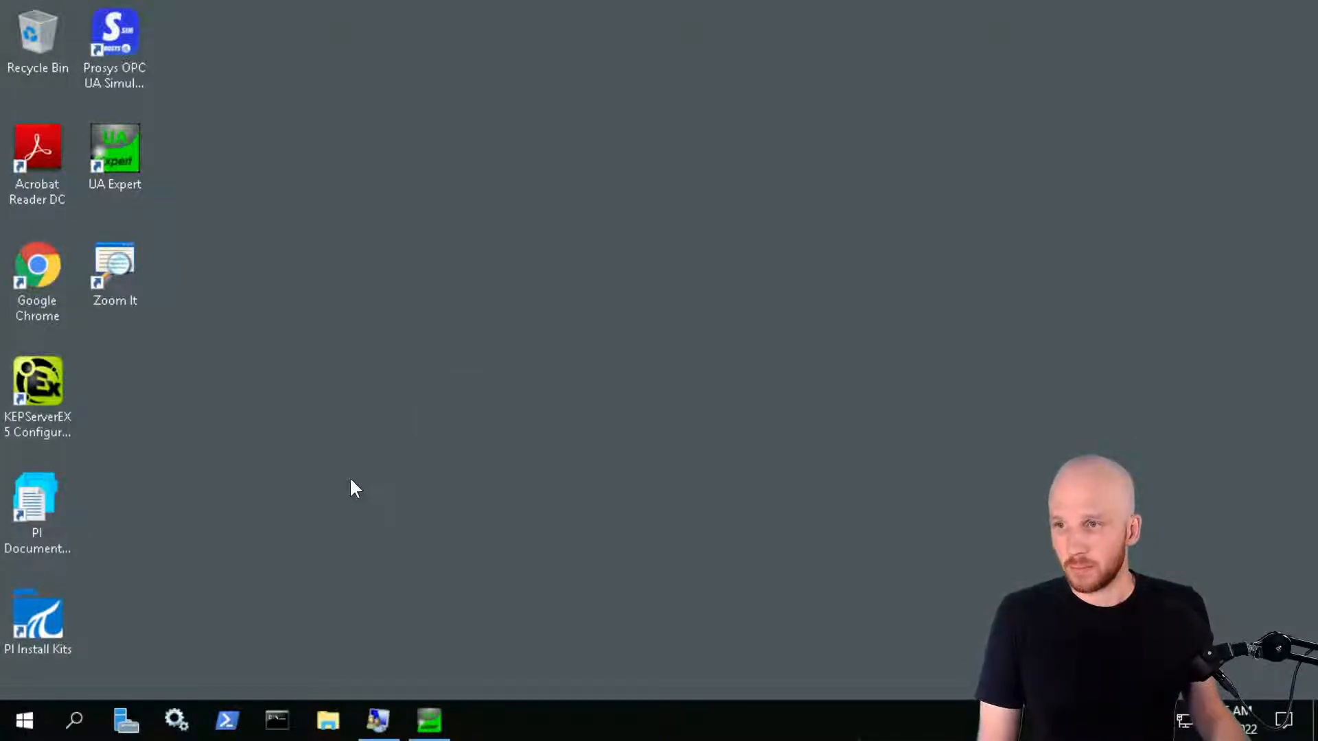
Open the PI Connector for OPC UA bookmark in Chrome and sign in with the domain account, declining password saving
double_click(37, 264)
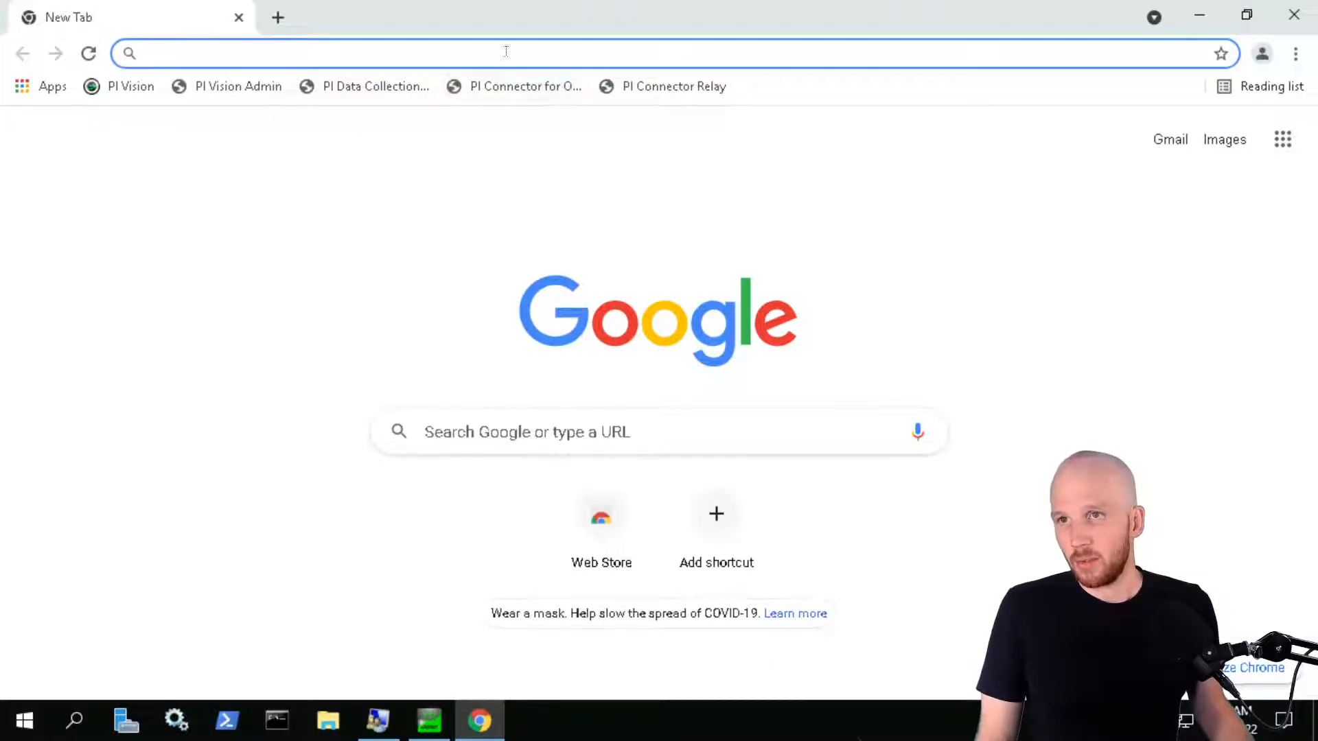
left_click(523, 90)
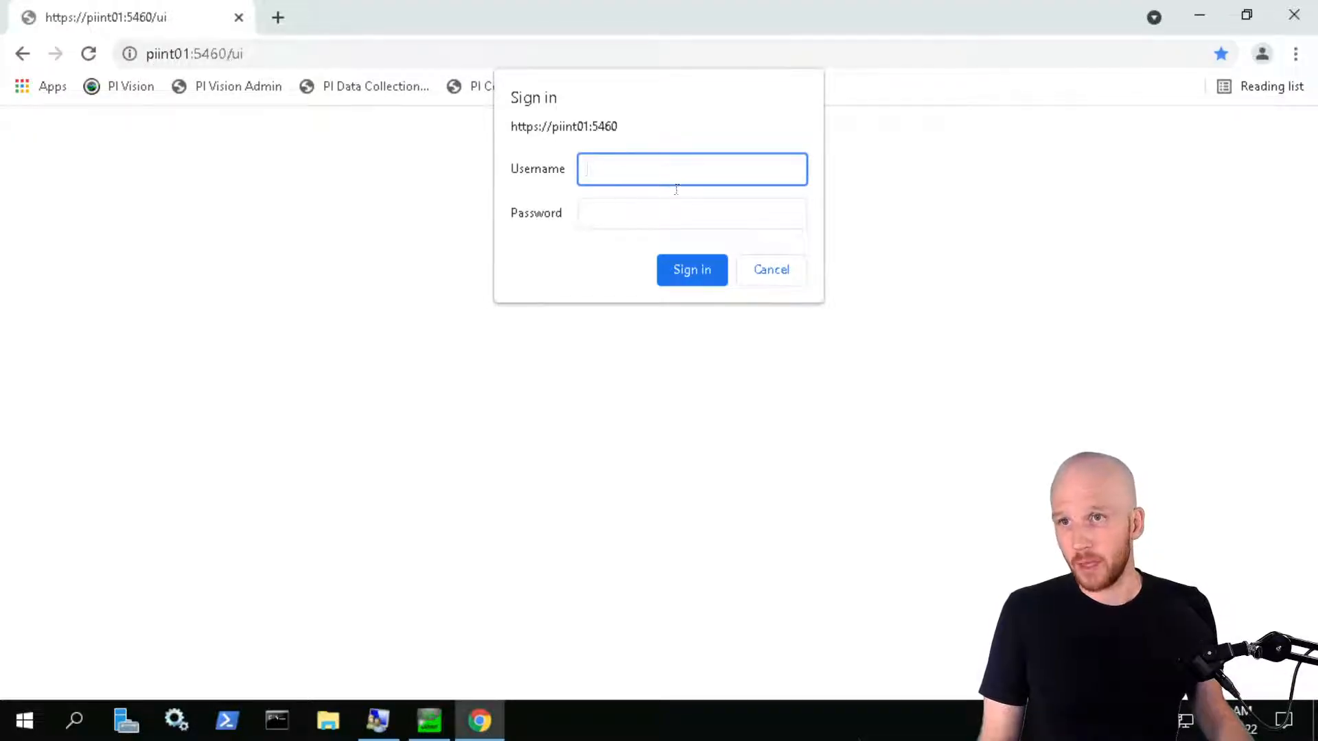
left_click(620, 215)
left_click(606, 166)
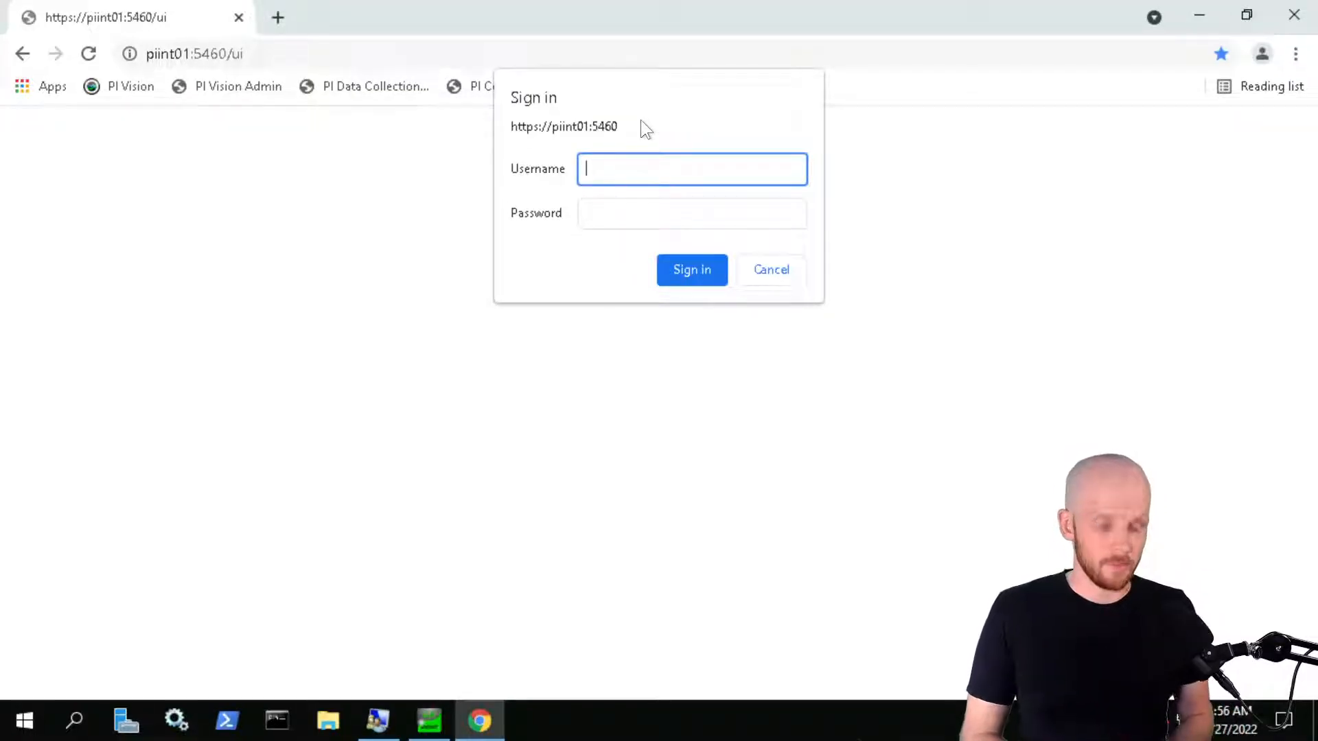
type("PISCHOOL")
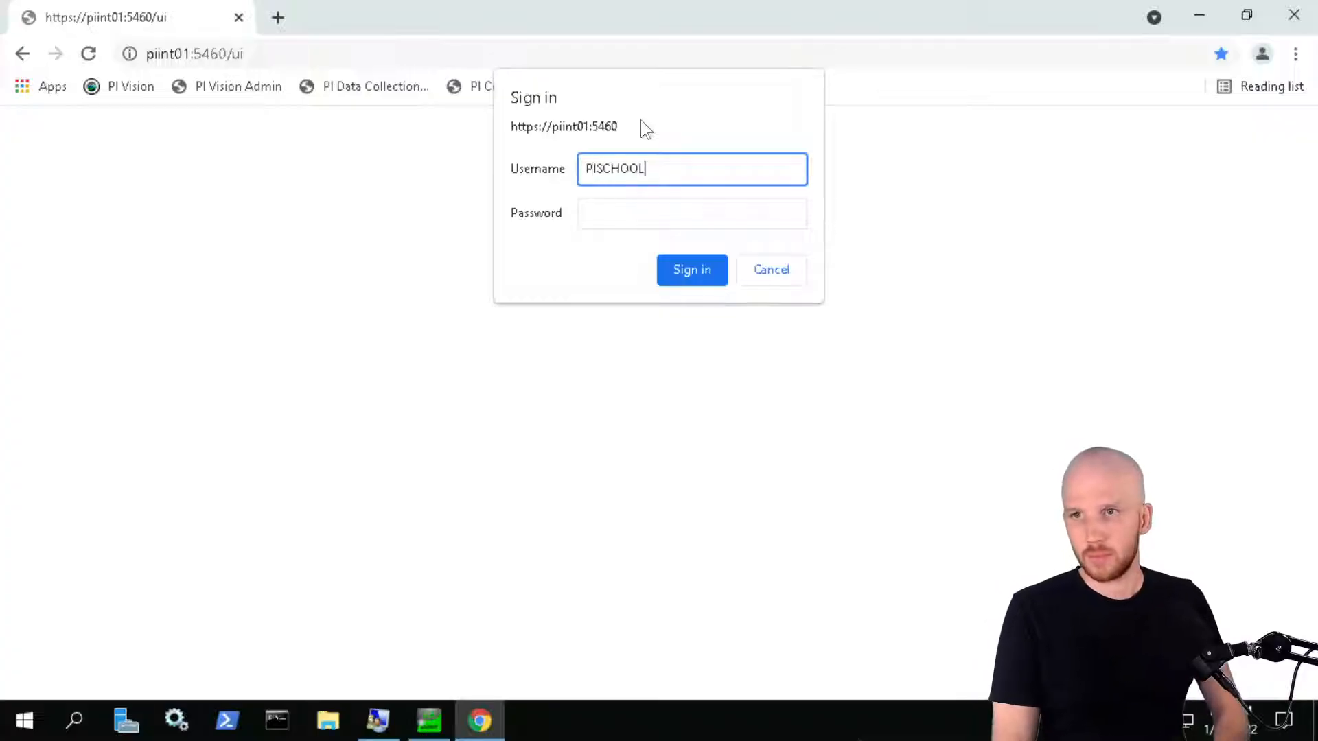
type("\\student01")
key("Tab")
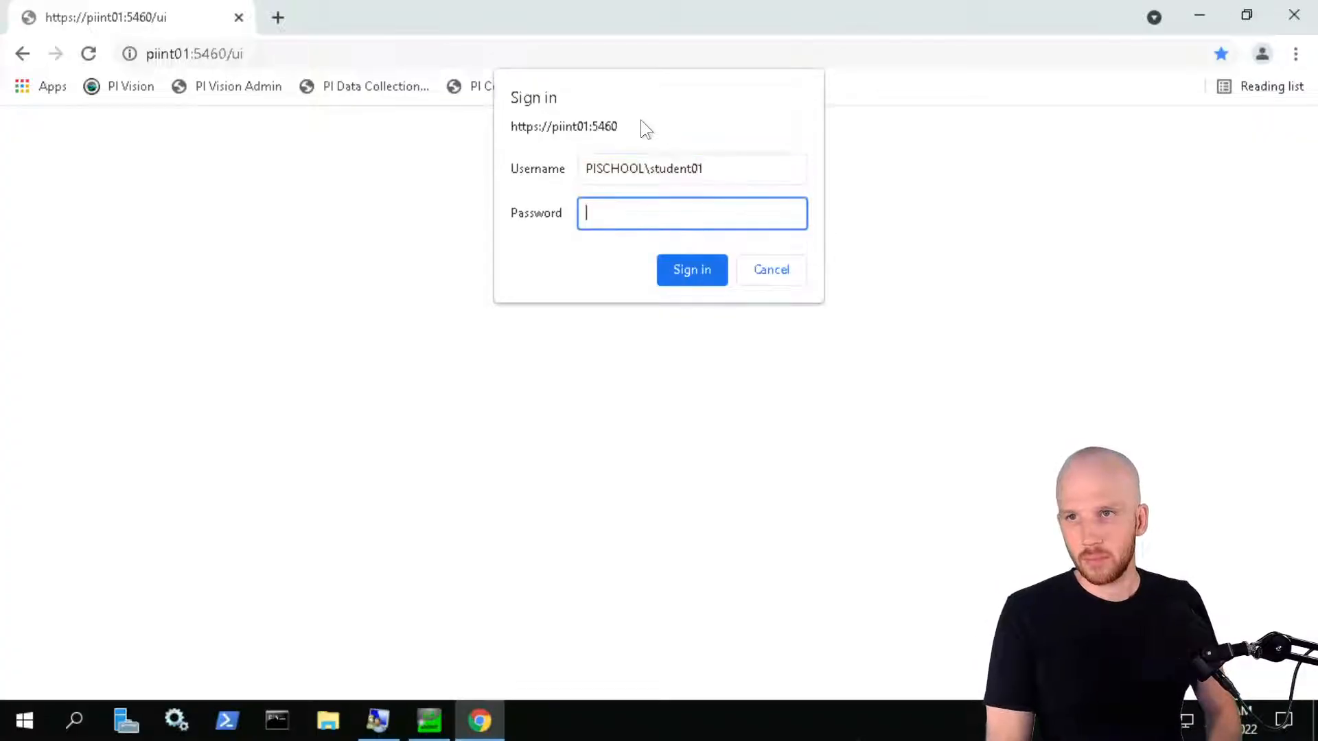
key("ctrl+v")
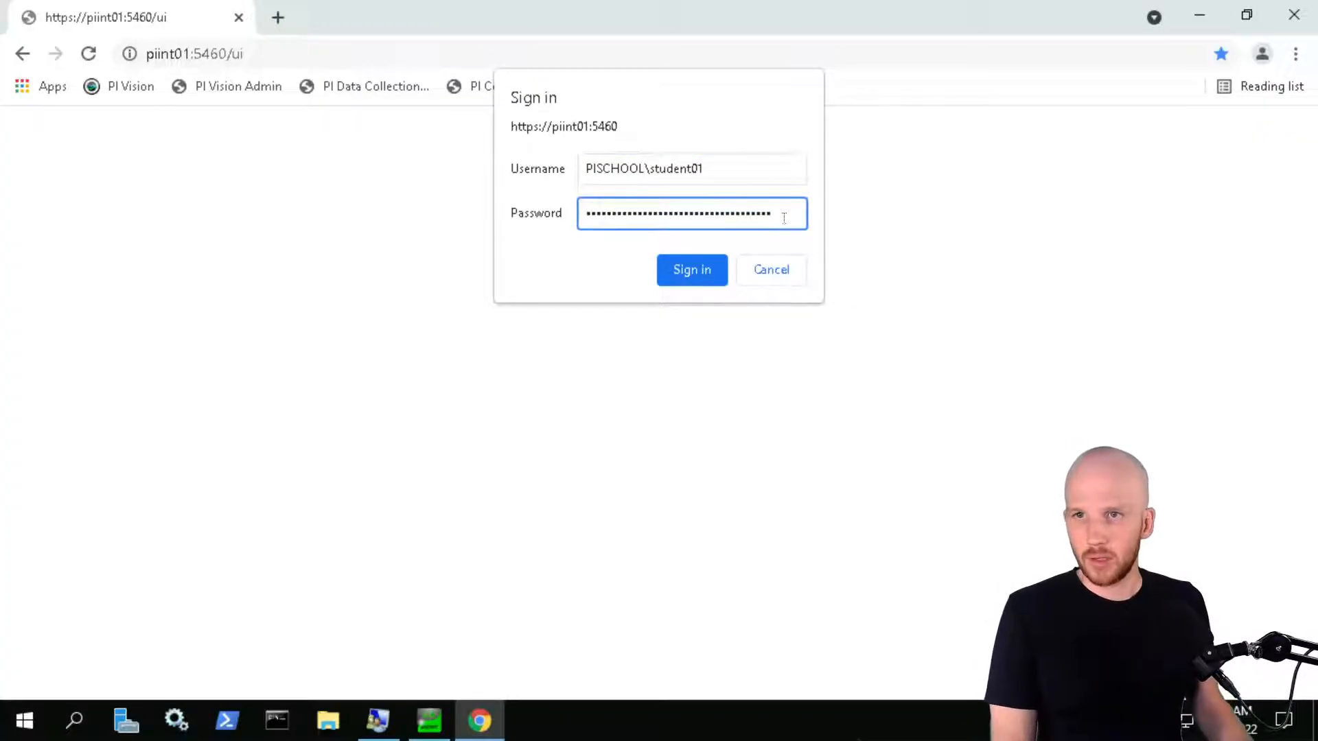
left_click_drag(778, 213, 414, 209)
key("BackSpace")
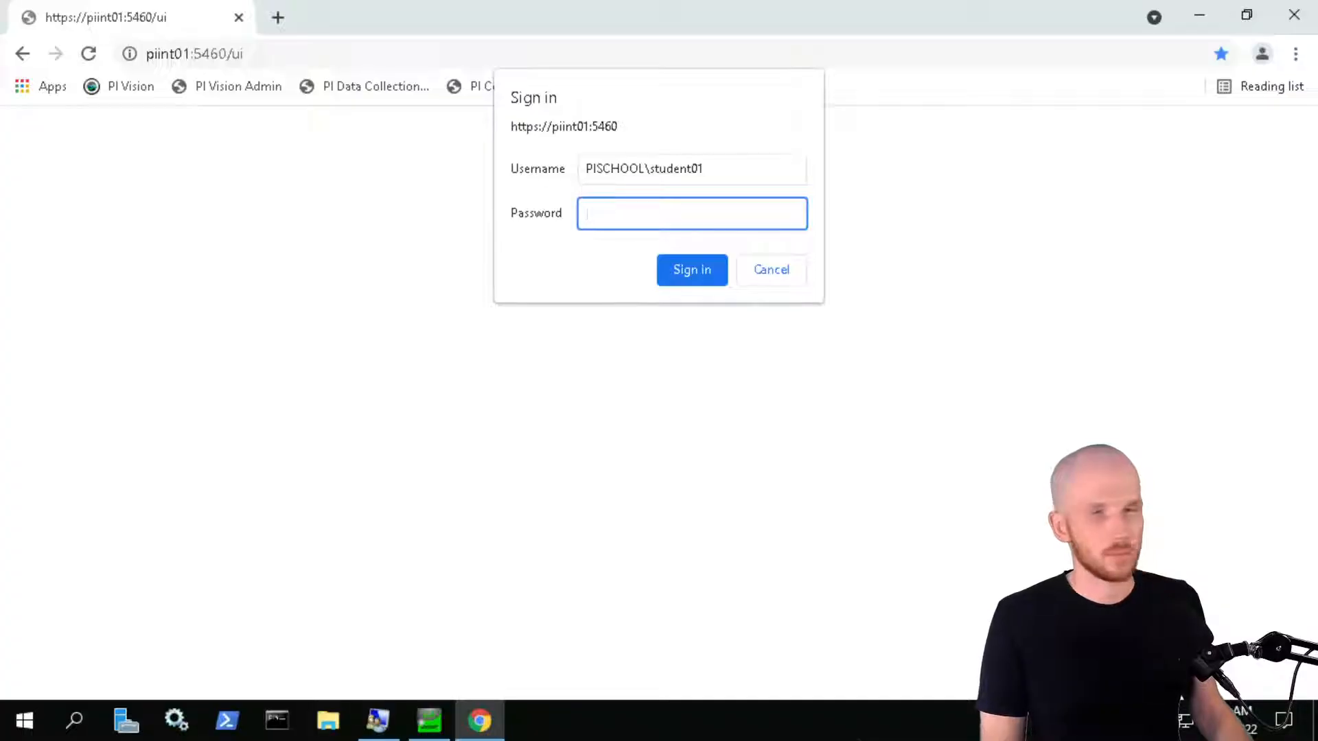
key("ctrl+v")
left_click(691, 269)
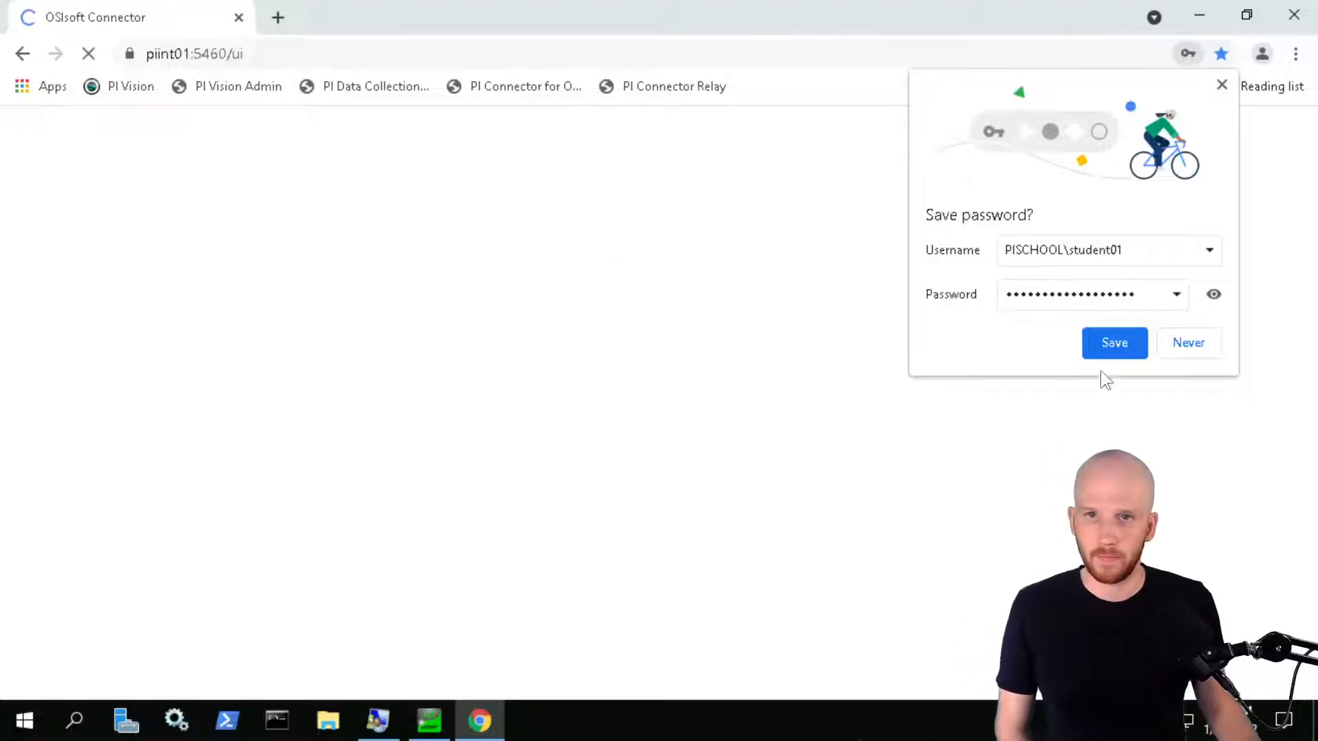
left_click(1207, 348)
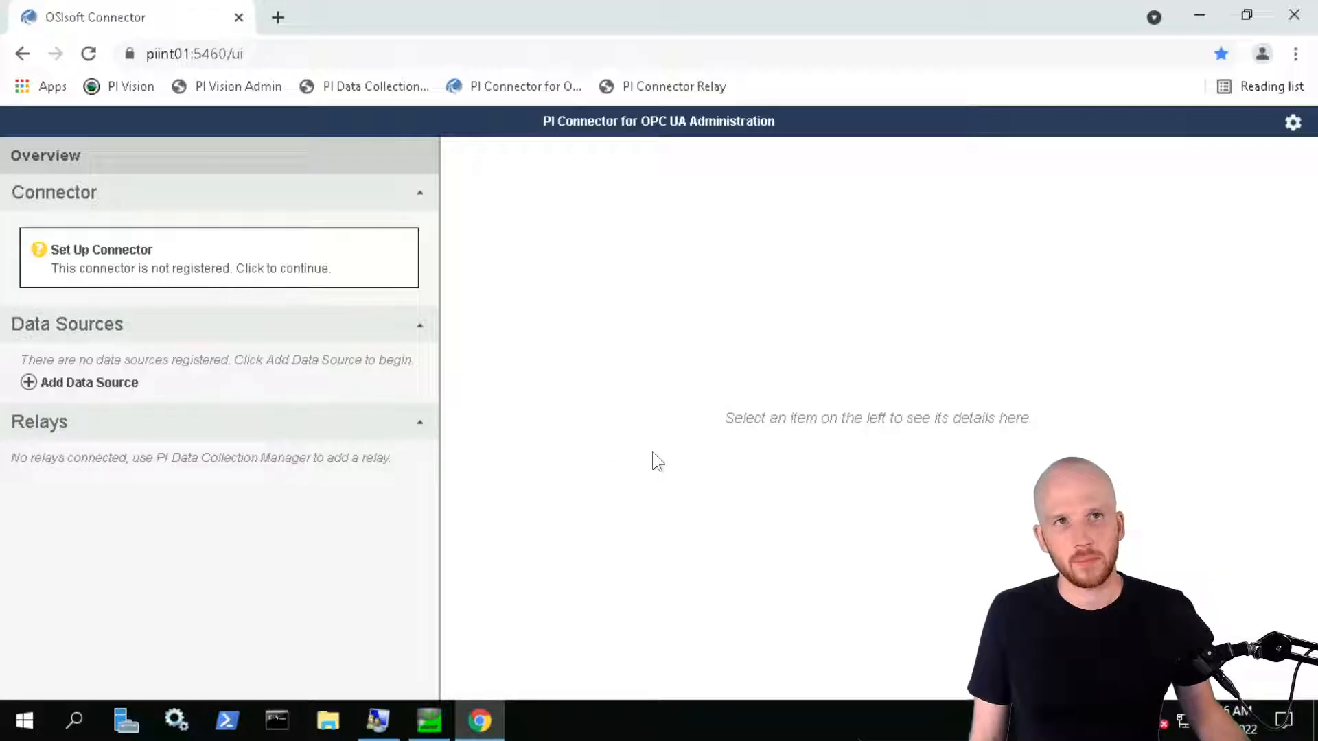
left_click(127, 262)
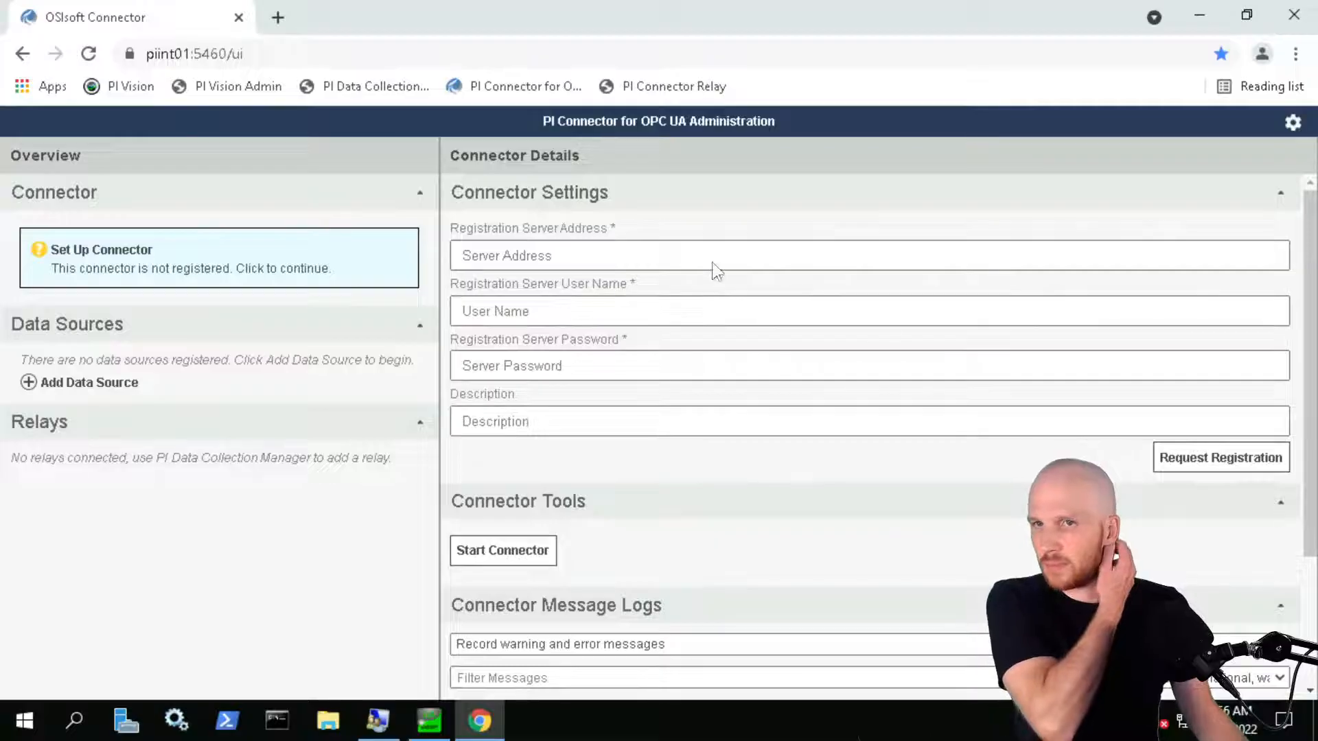
left_click(757, 264)
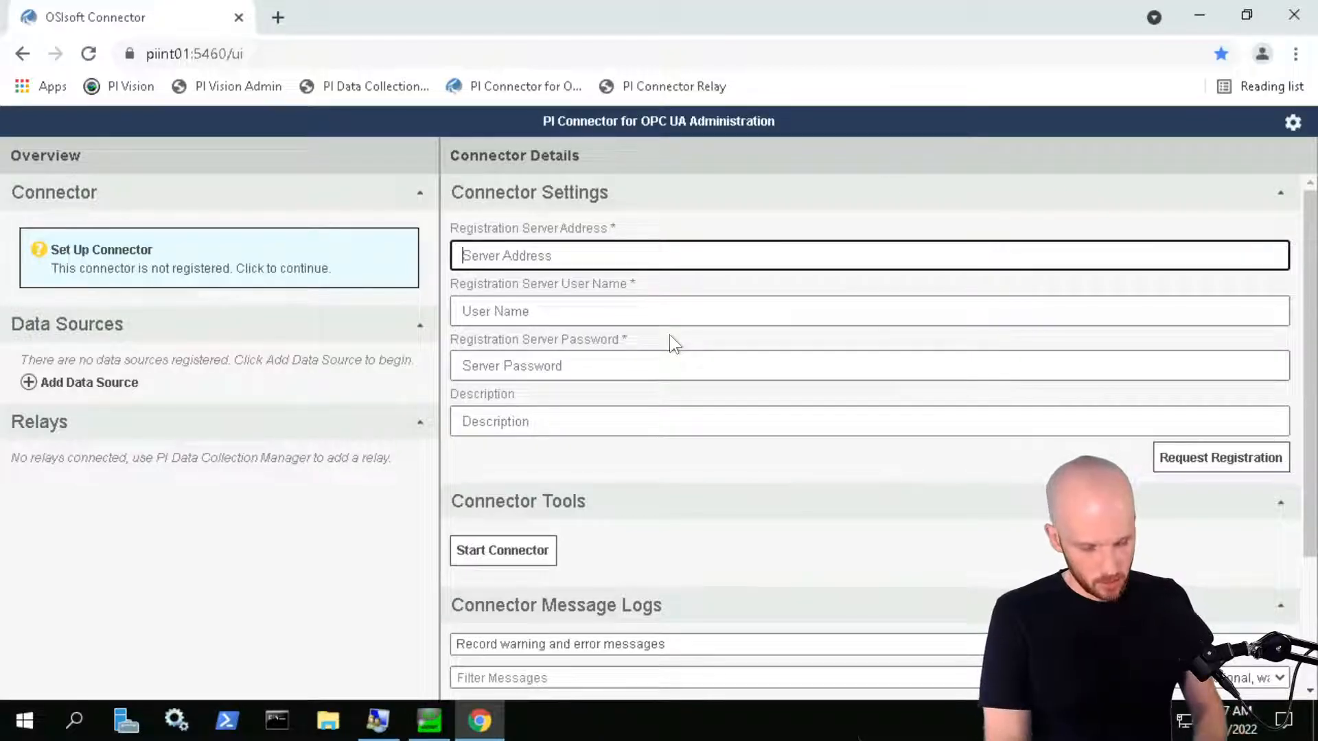
type("https://")
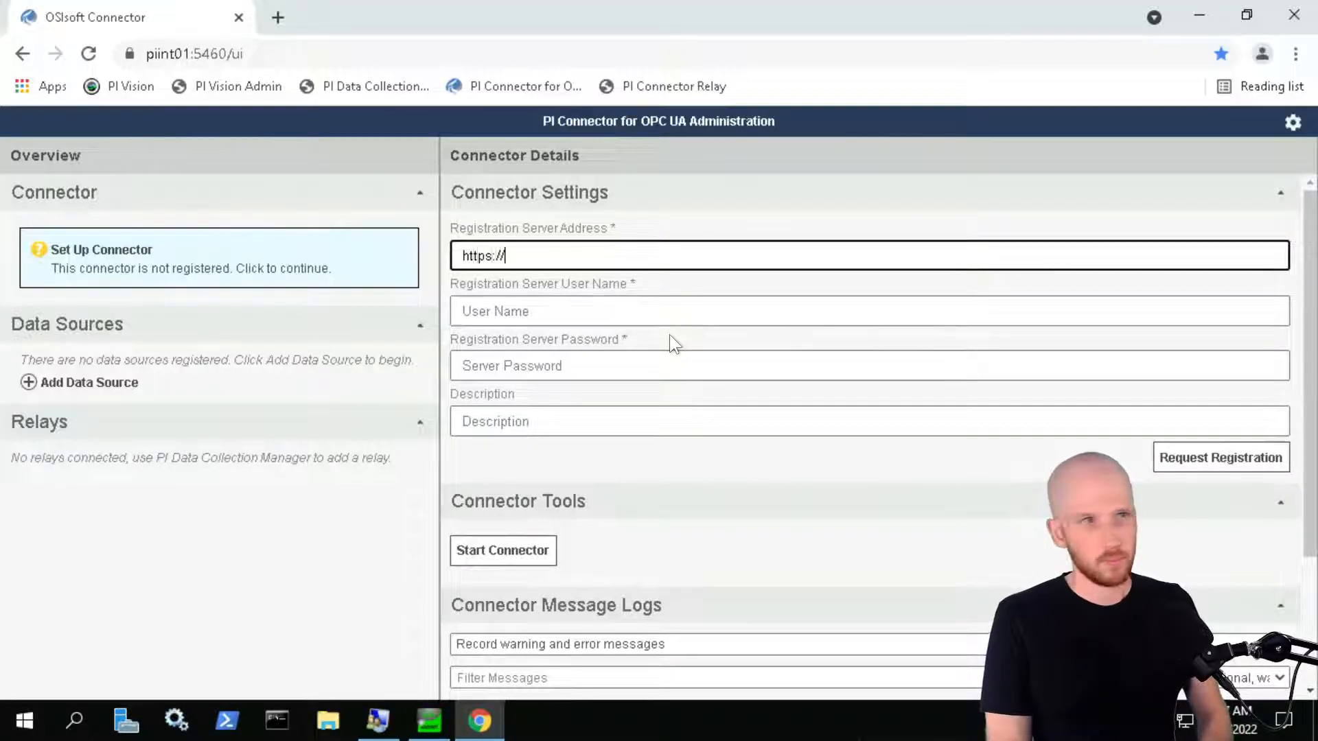
type("piint02")
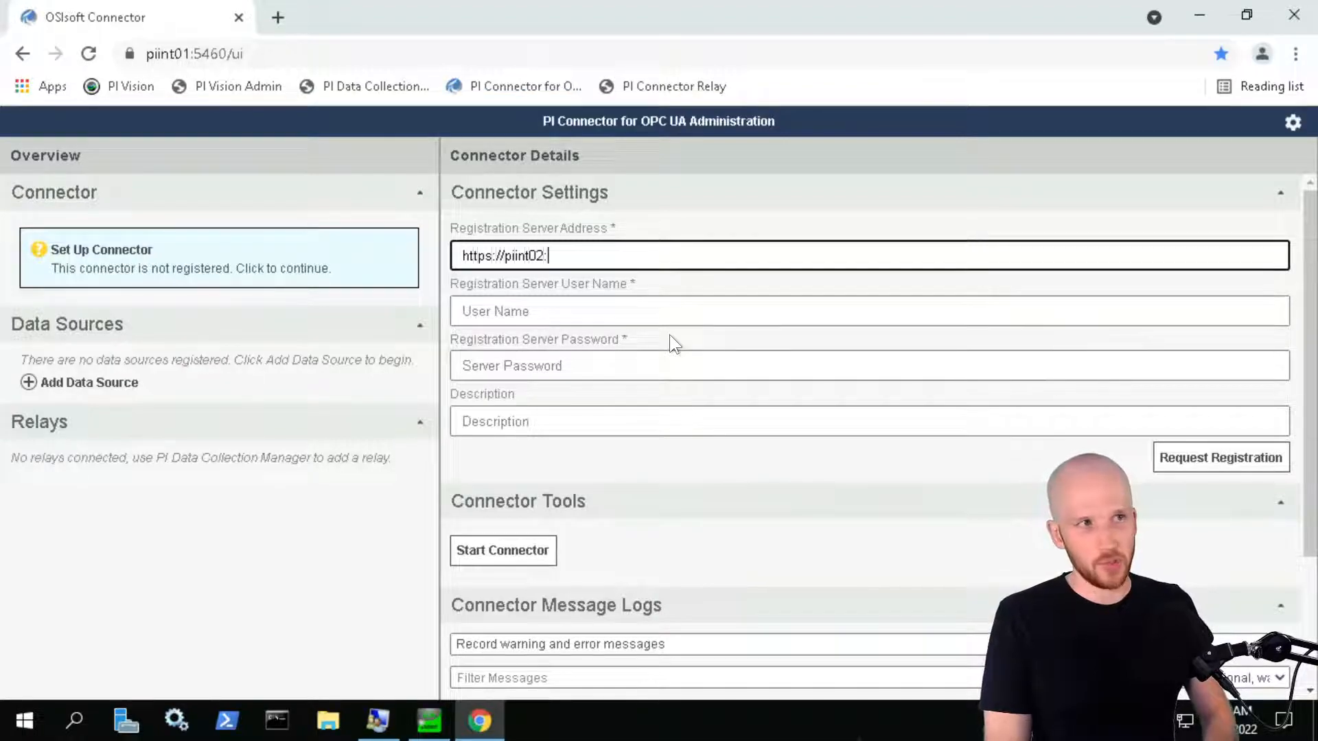
type(":6")
key("BackSpace")
type("547")
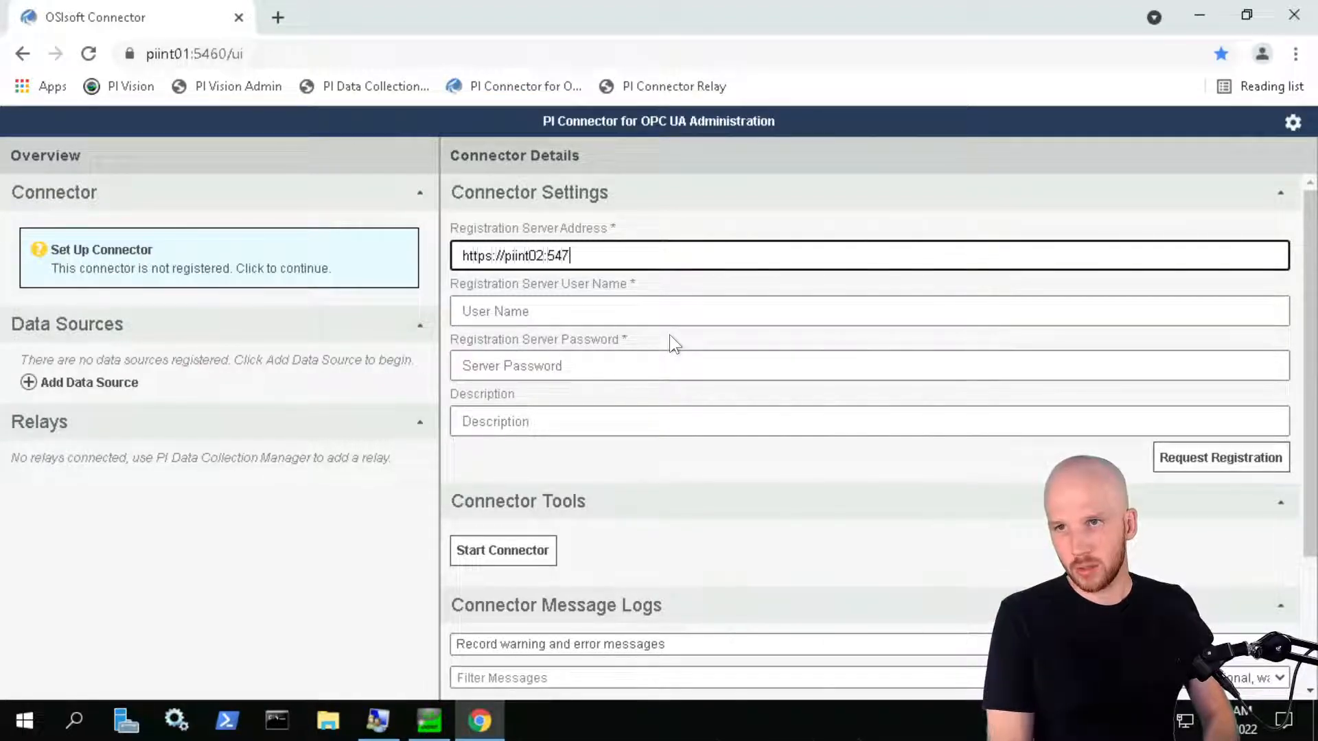
key("BackSpace")
type("61")
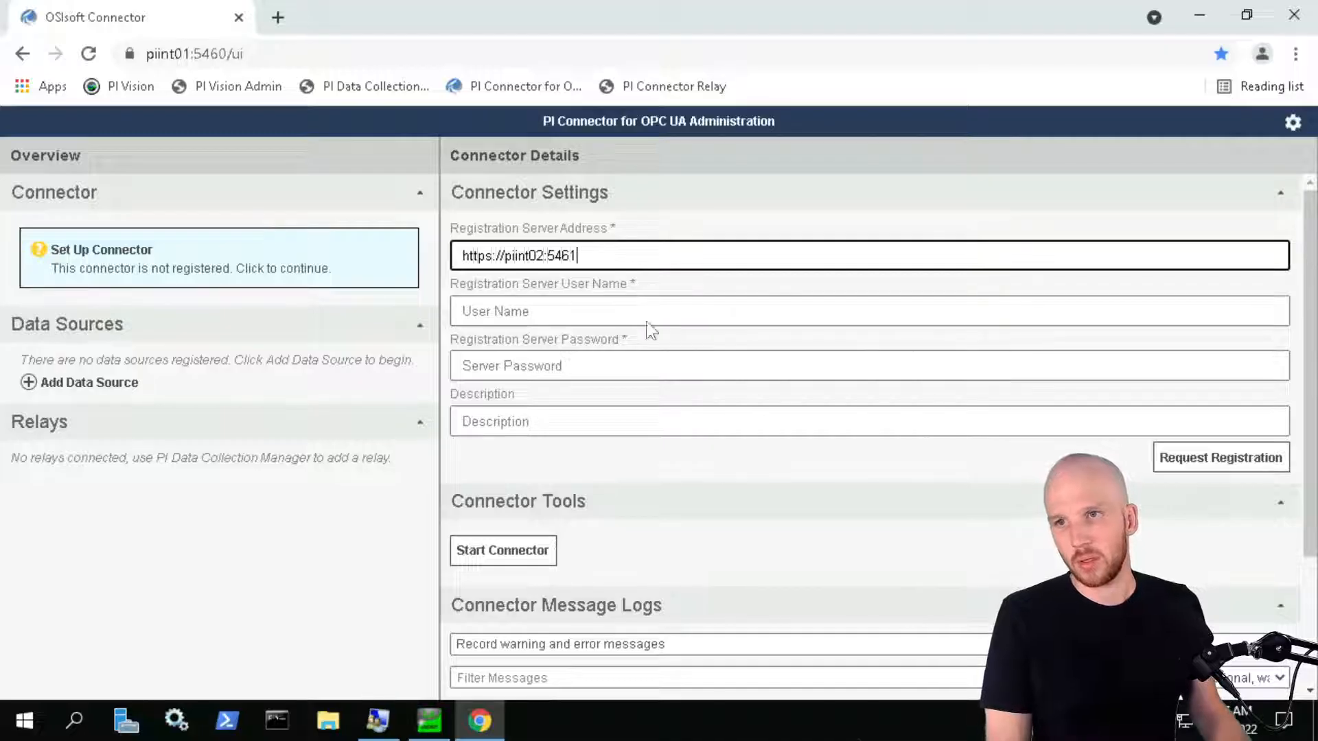
left_click(626, 310)
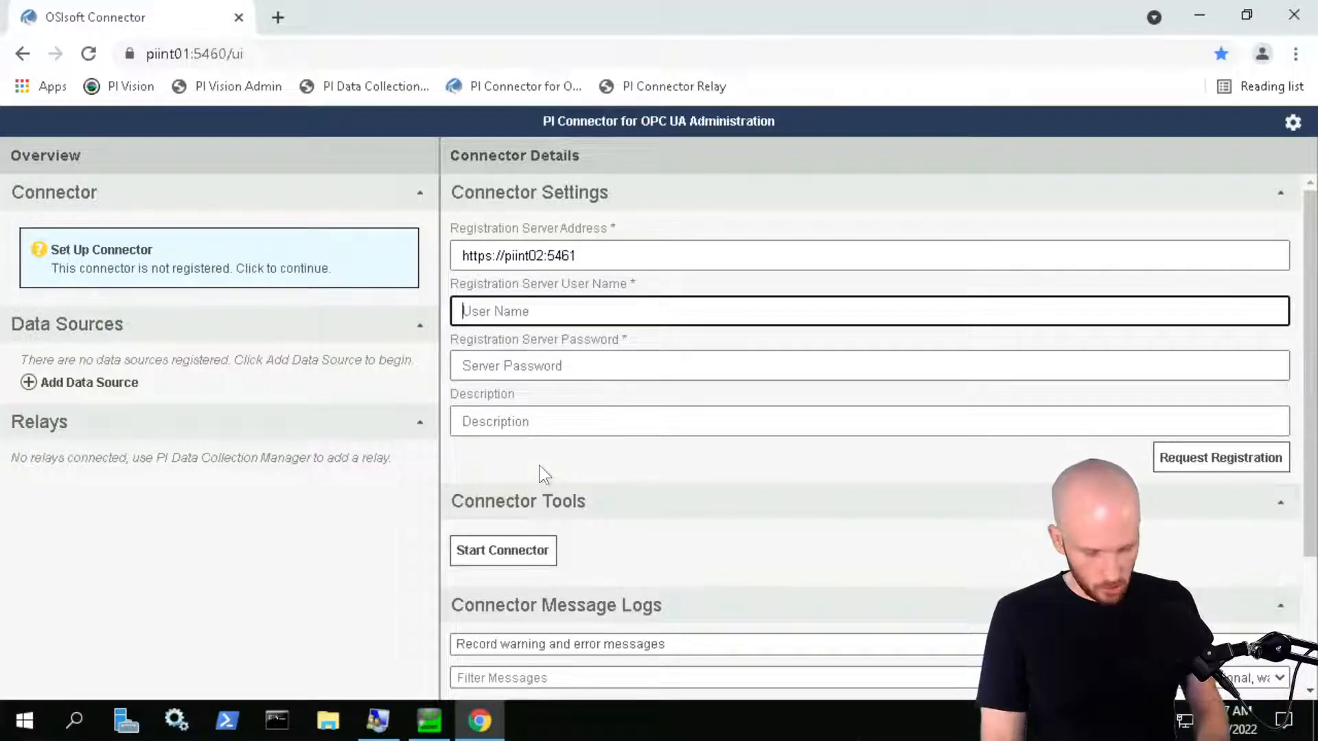
Enter the domain account credentials and description 'PIINT02 OPC UA', then request registration
type("PISCHOOL\\")
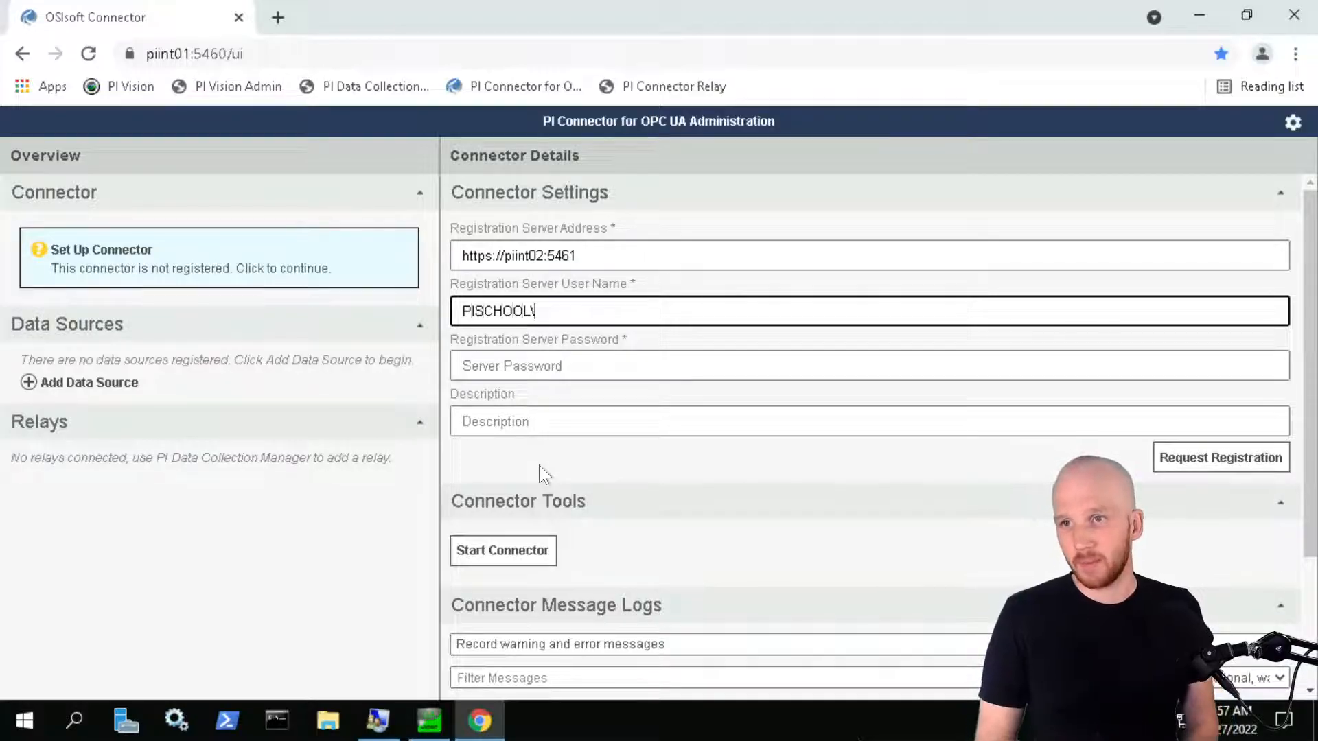
type("student01")
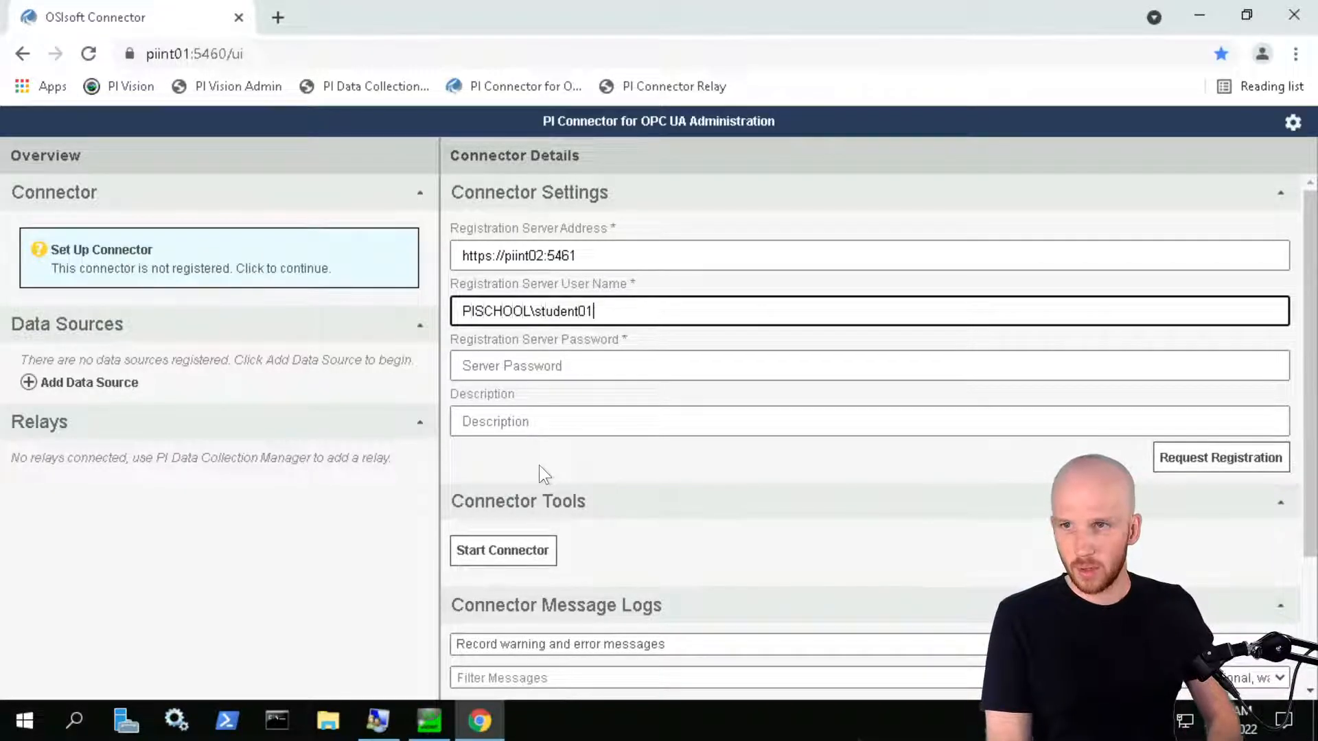
key("Tab")
key("ctrl+v")
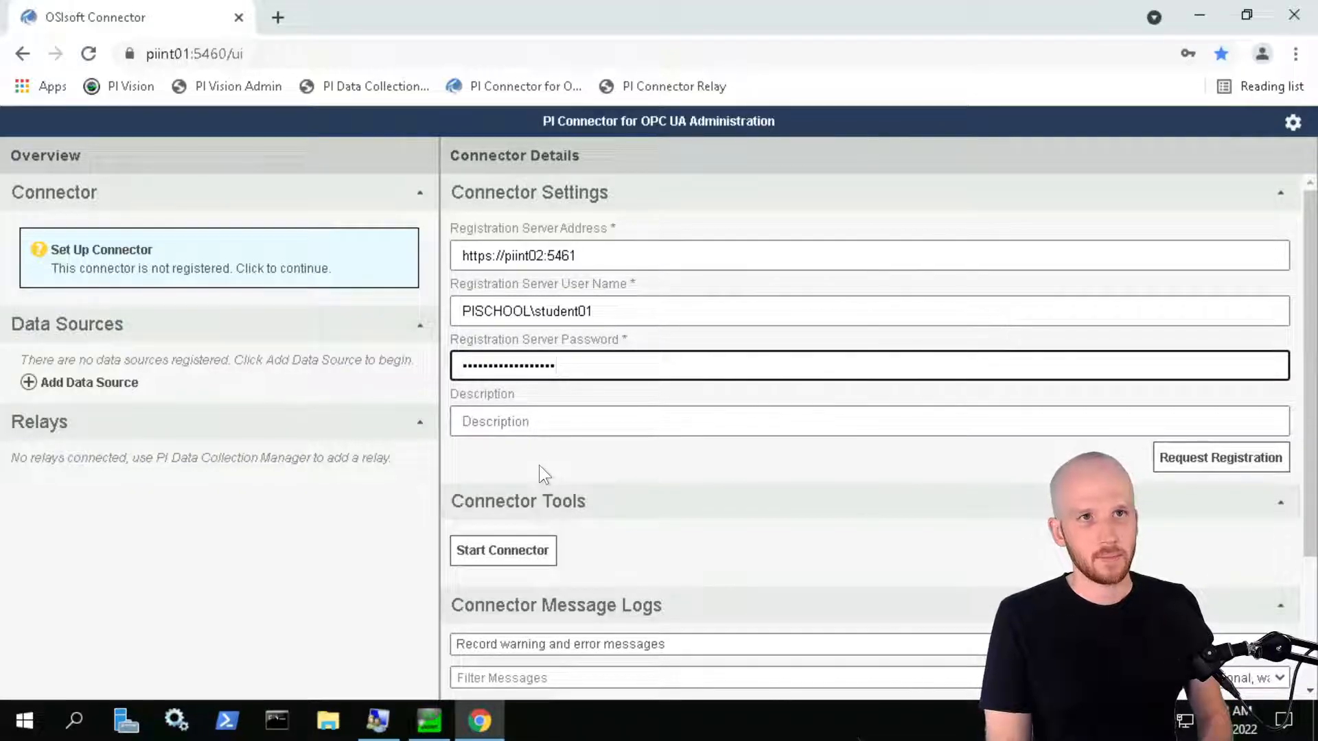
left_click(593, 422)
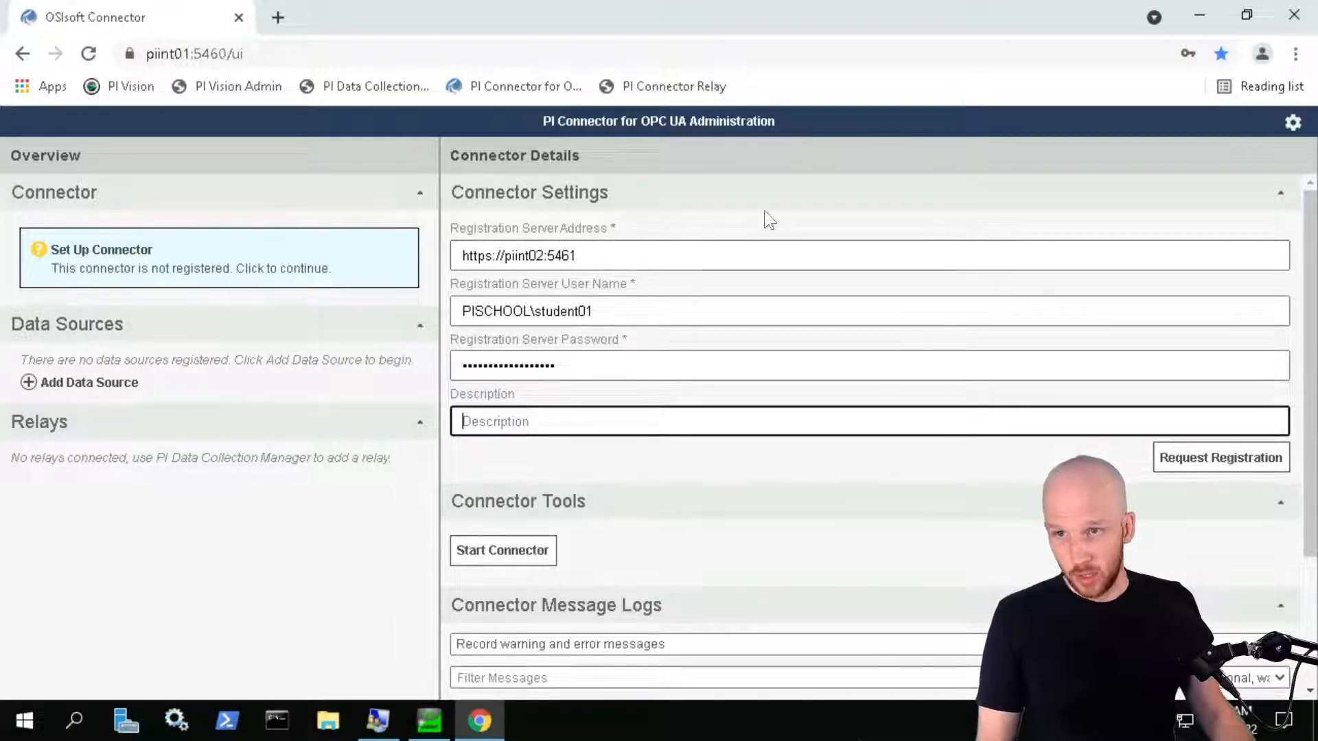
type("PIINT02")
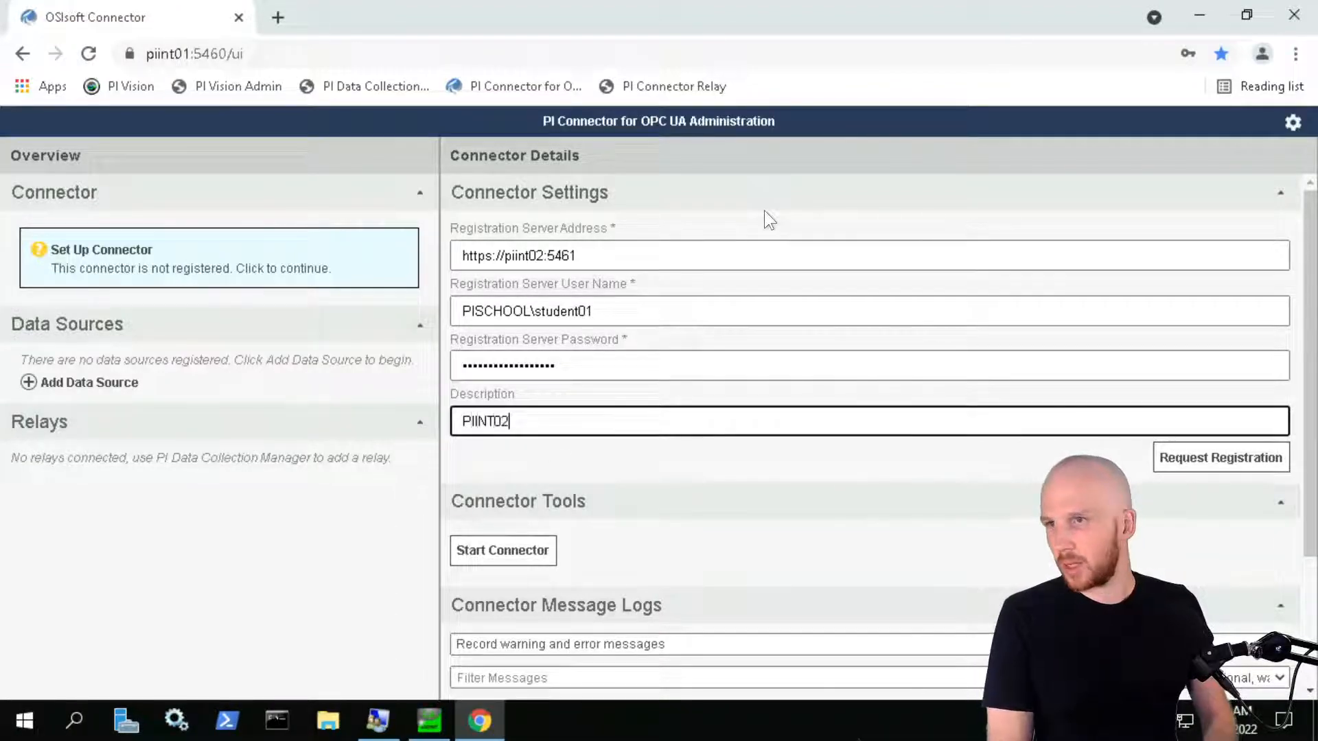
type(" OPC UA")
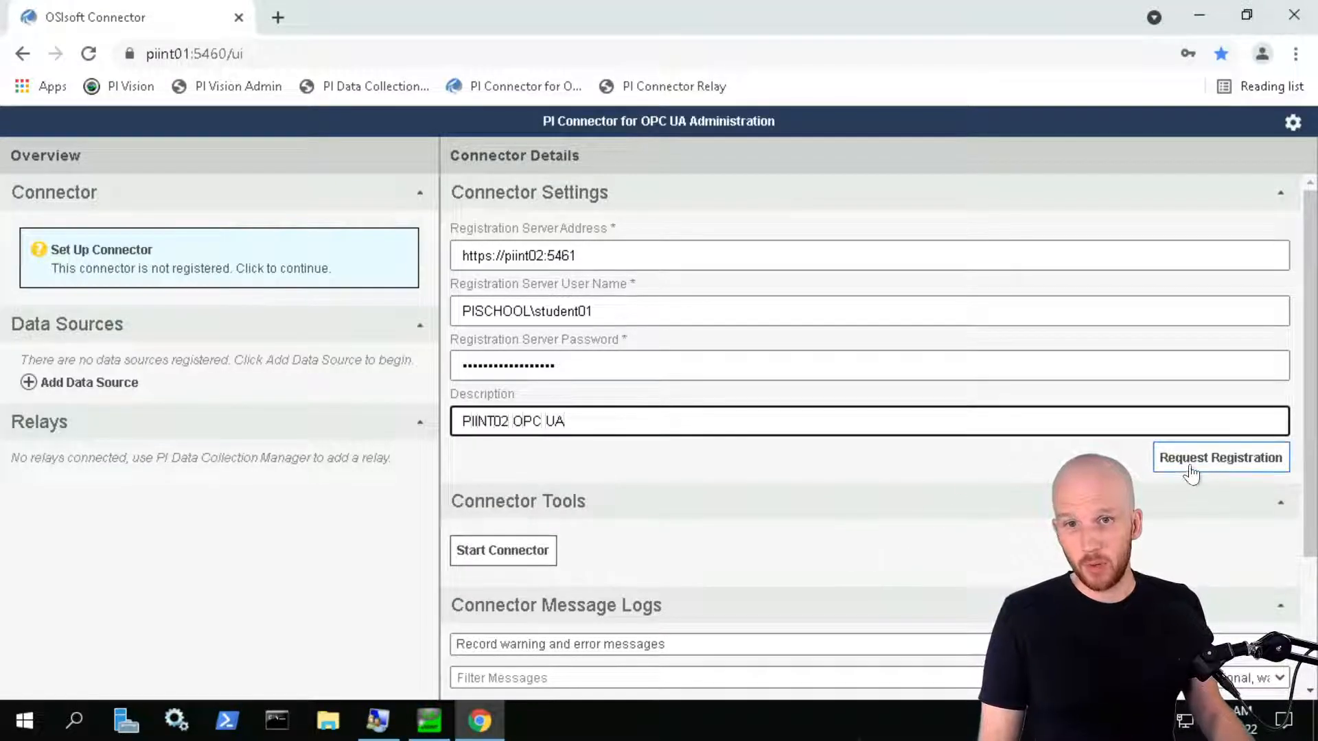
left_click(1197, 465)
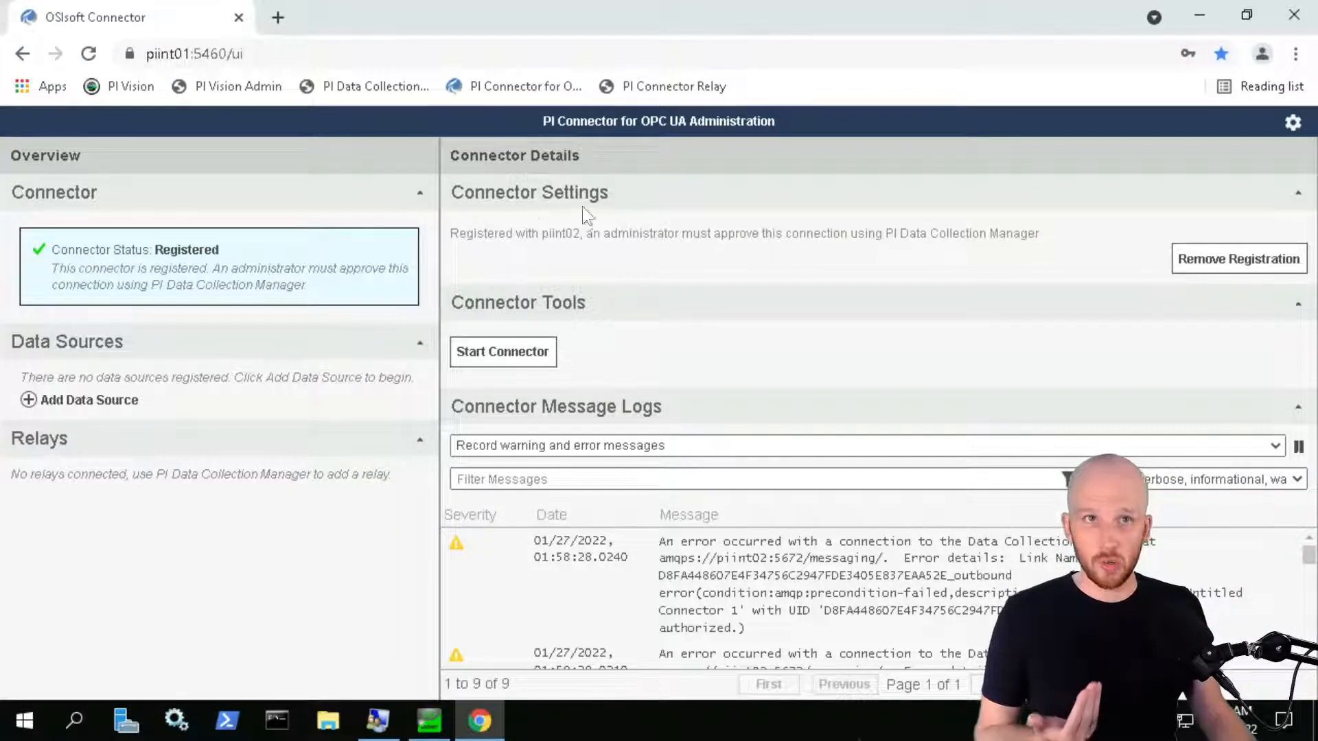
Minimize Chrome, switch to the PIINT02 session, and briefly annotate the Untitled Connector box
left_click(1199, 15)
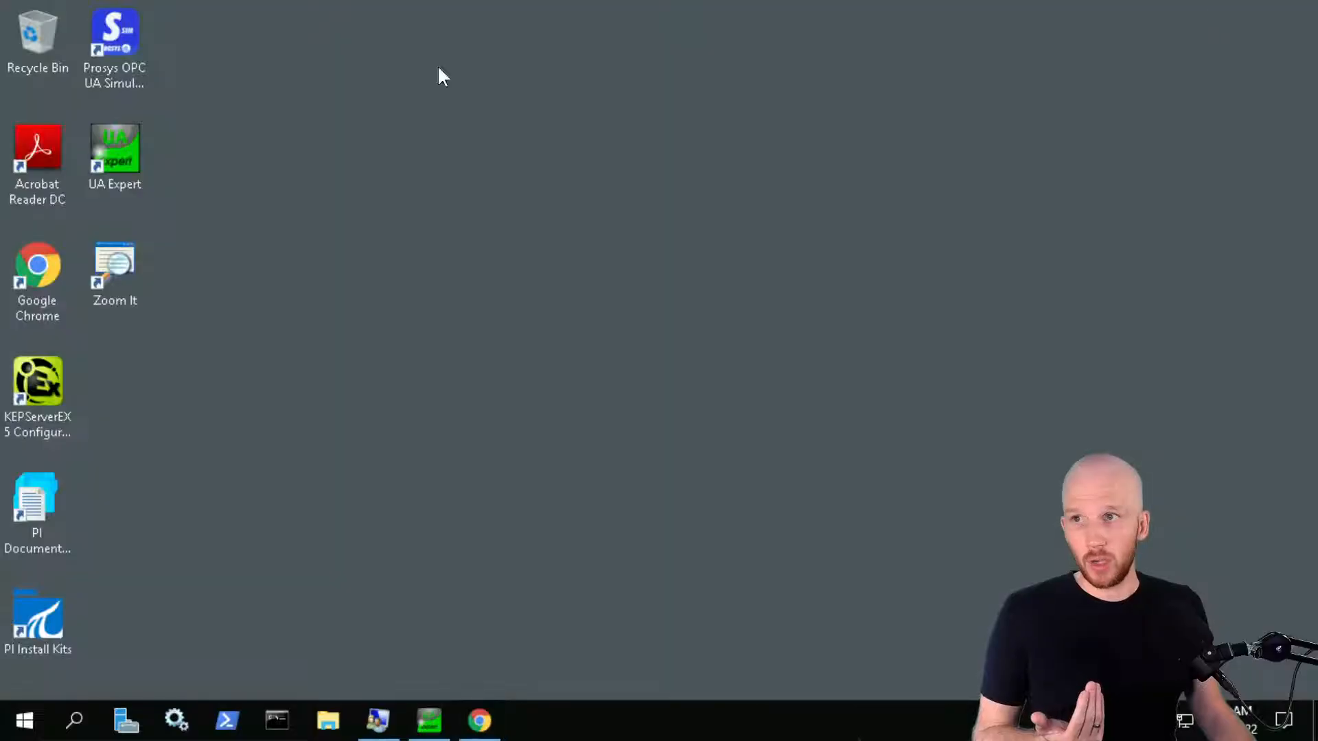
left_click(254, 11)
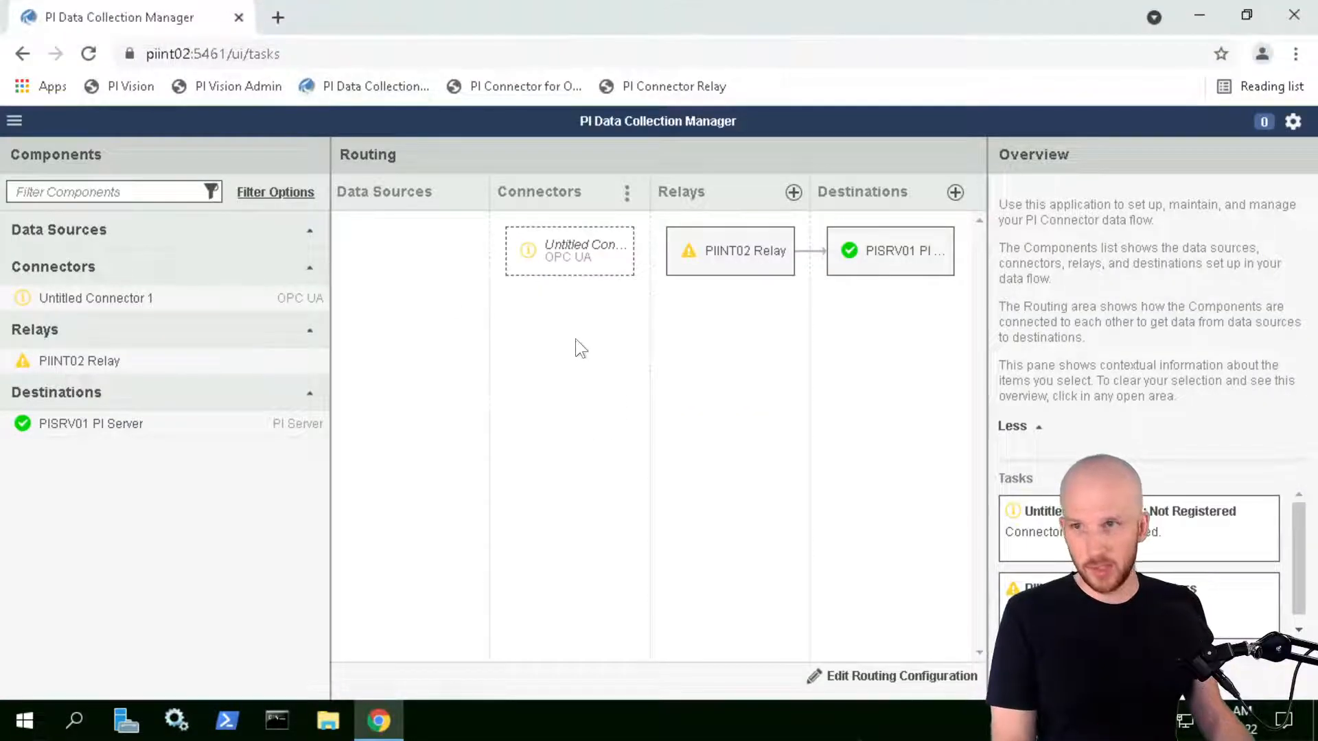
left_click_drag(490, 213, 648, 301)
left_click_drag(605, 269, 735, 389)
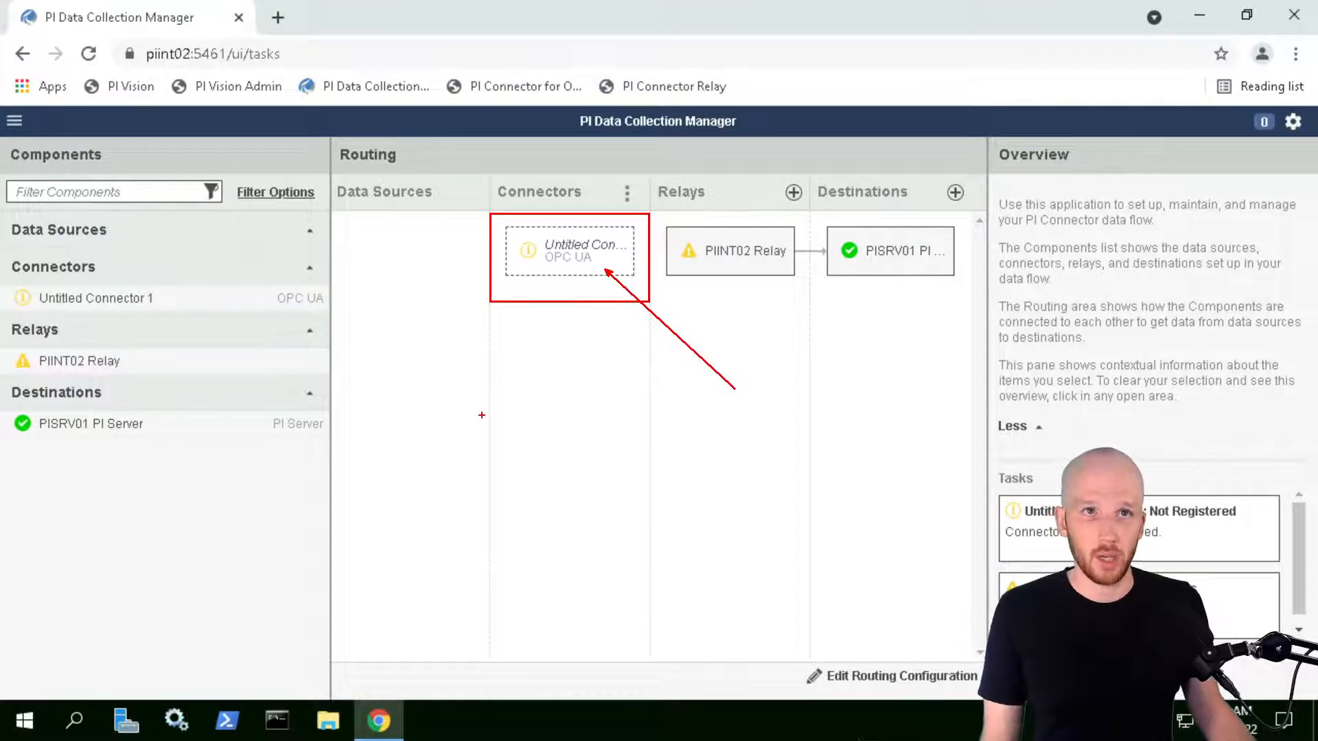
key("Escape")
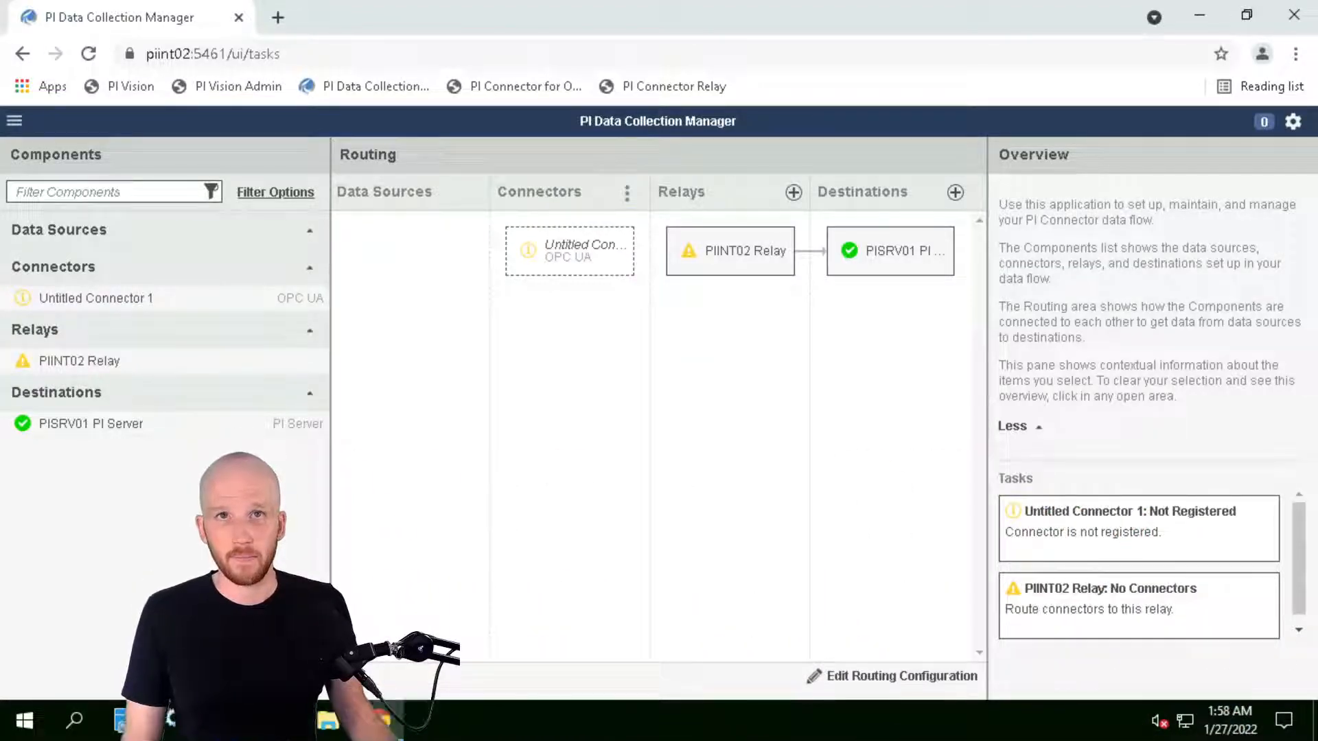
Name Untitled Connector 1 'PIINT02 OPC UA' by copying its description, then approve the registration
left_click(554, 257)
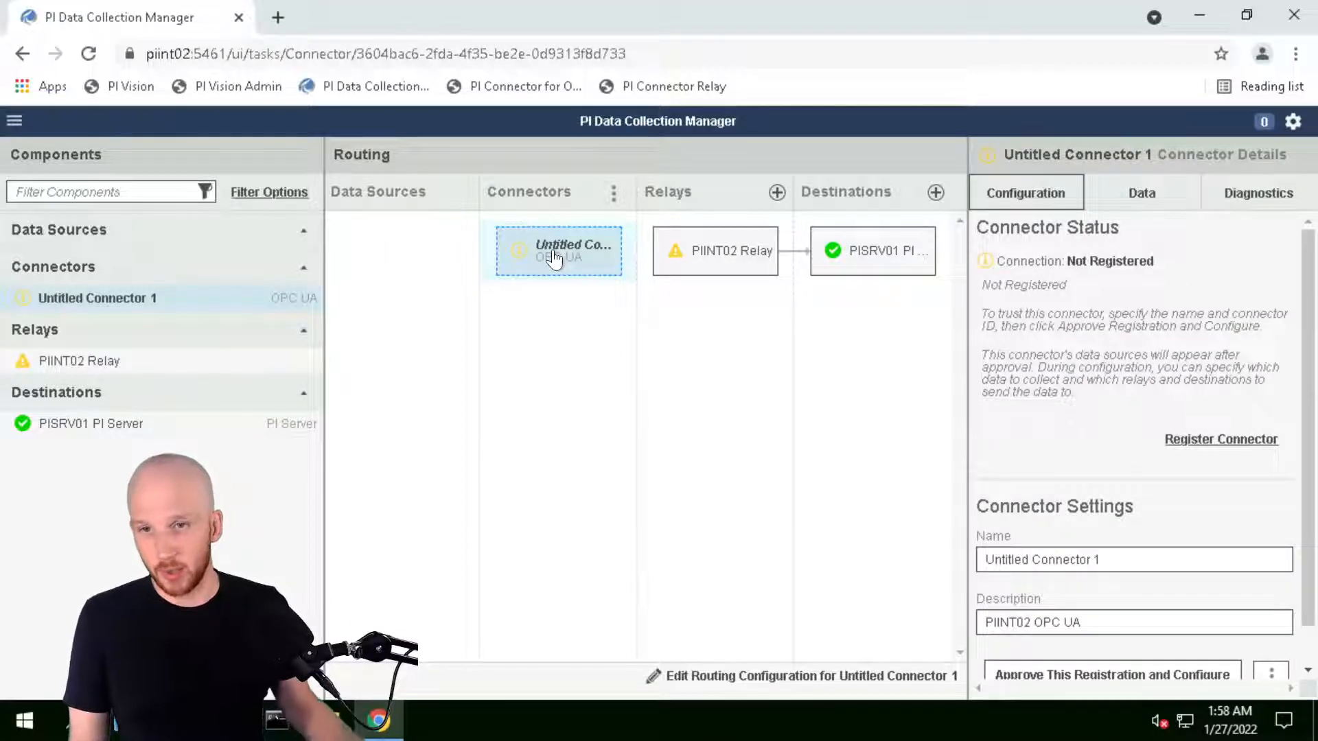
scroll(1212, 388, "down", 1)
scroll(1211, 388, "up", 1)
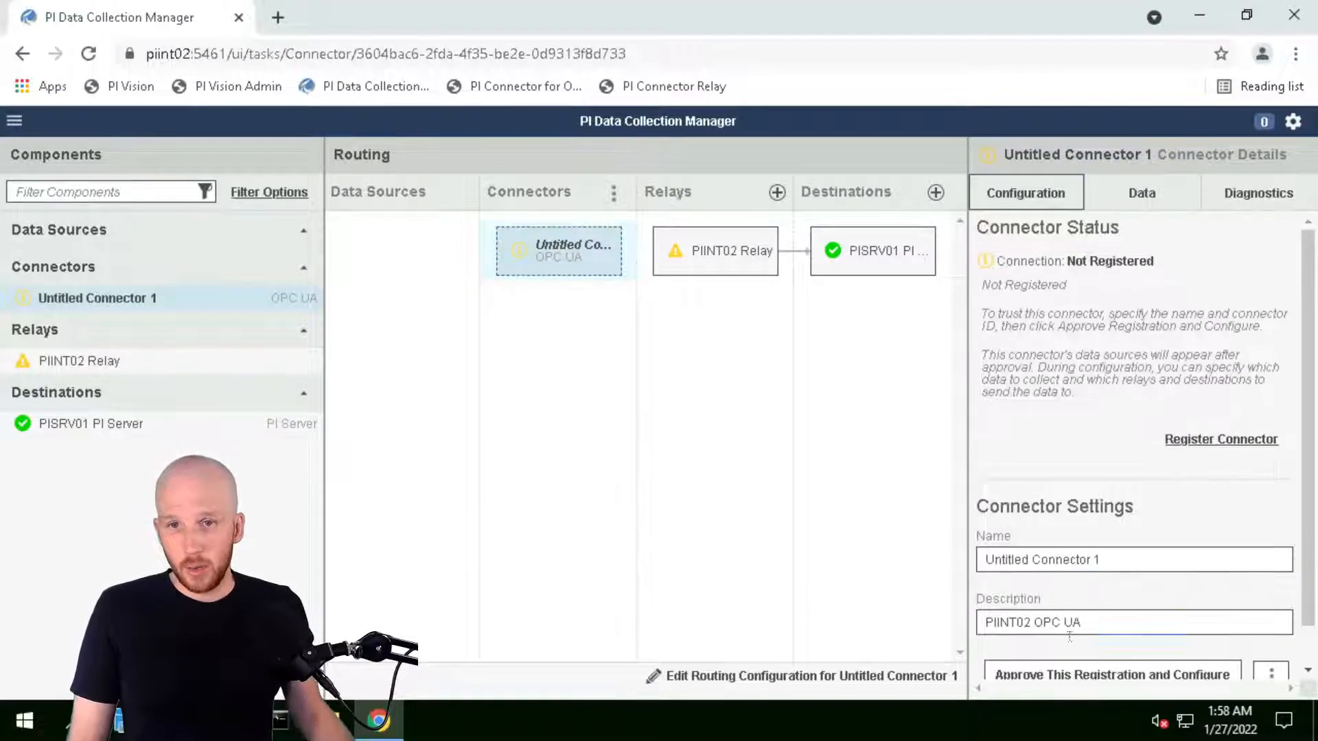
left_click(1103, 616)
key("ctrl+a")
key("ctrl+c")
key("shift+Tab")
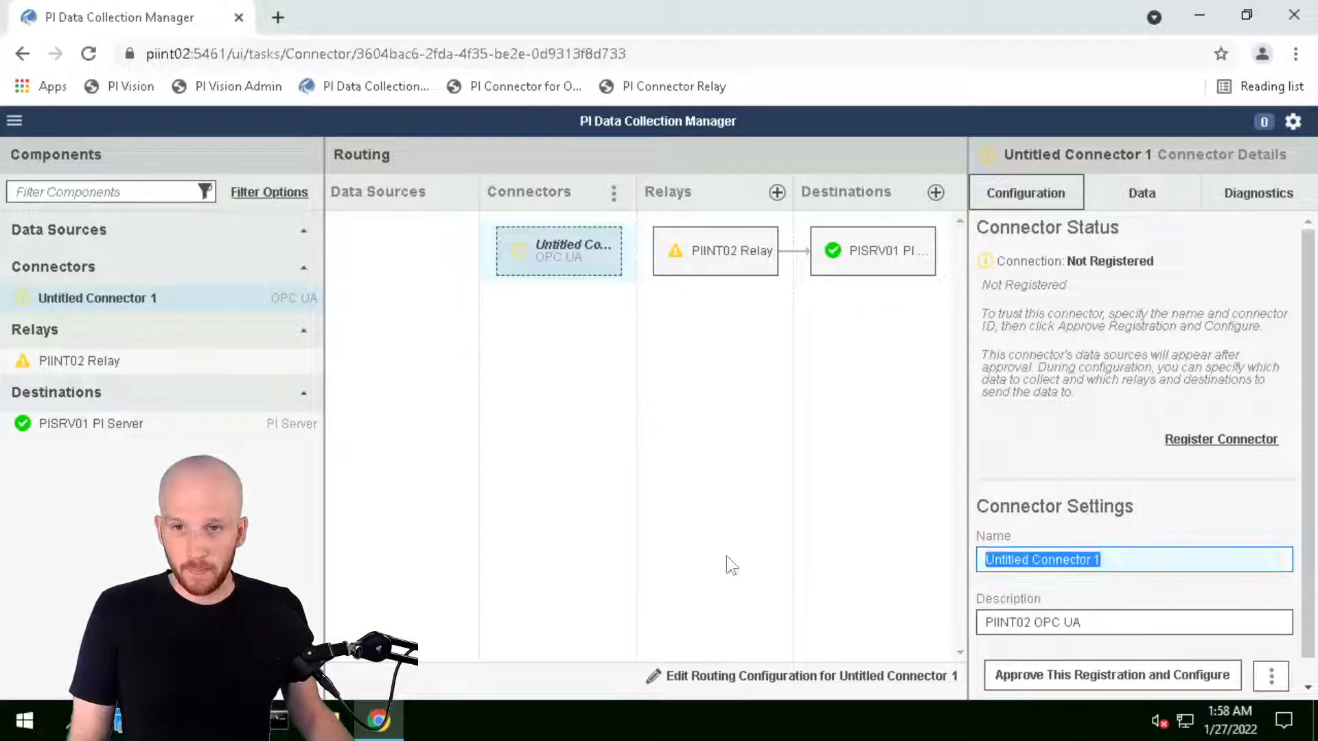
key("ctrl+v")
key("Tab")
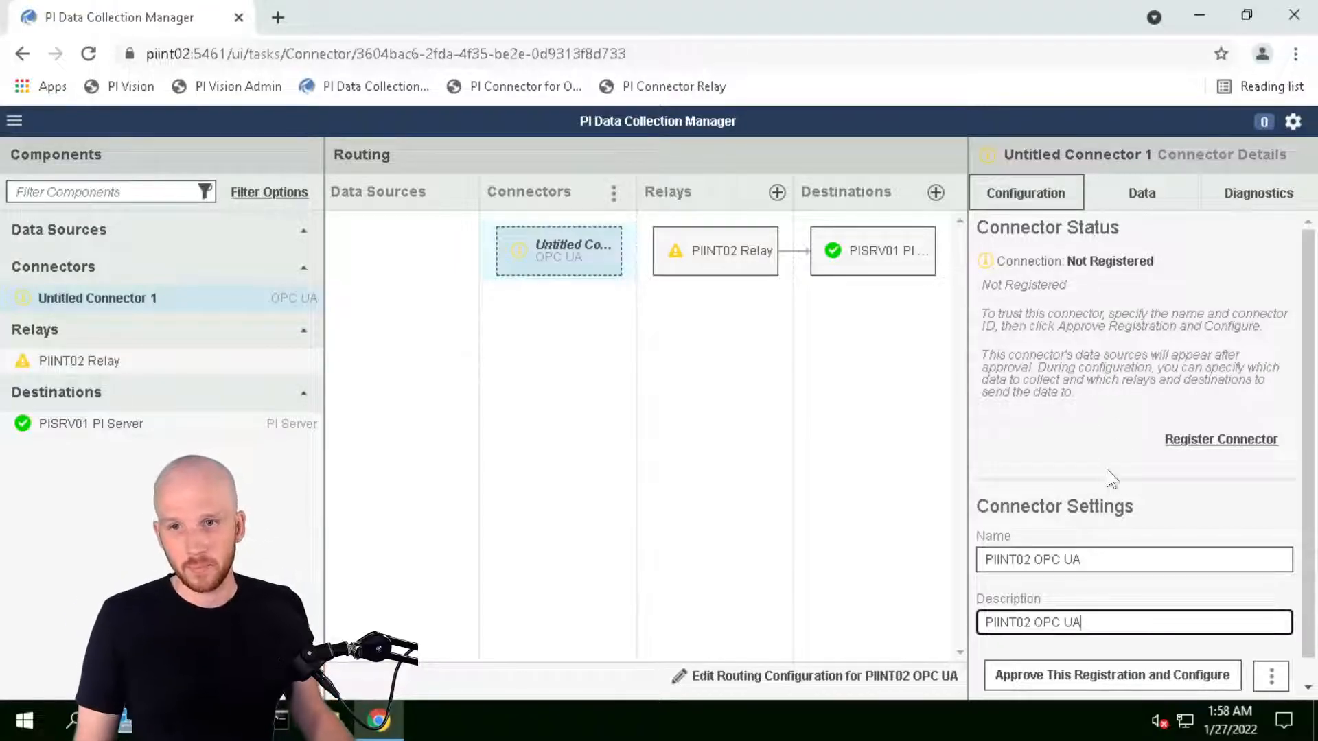
scroll(1095, 501, "down", 1)
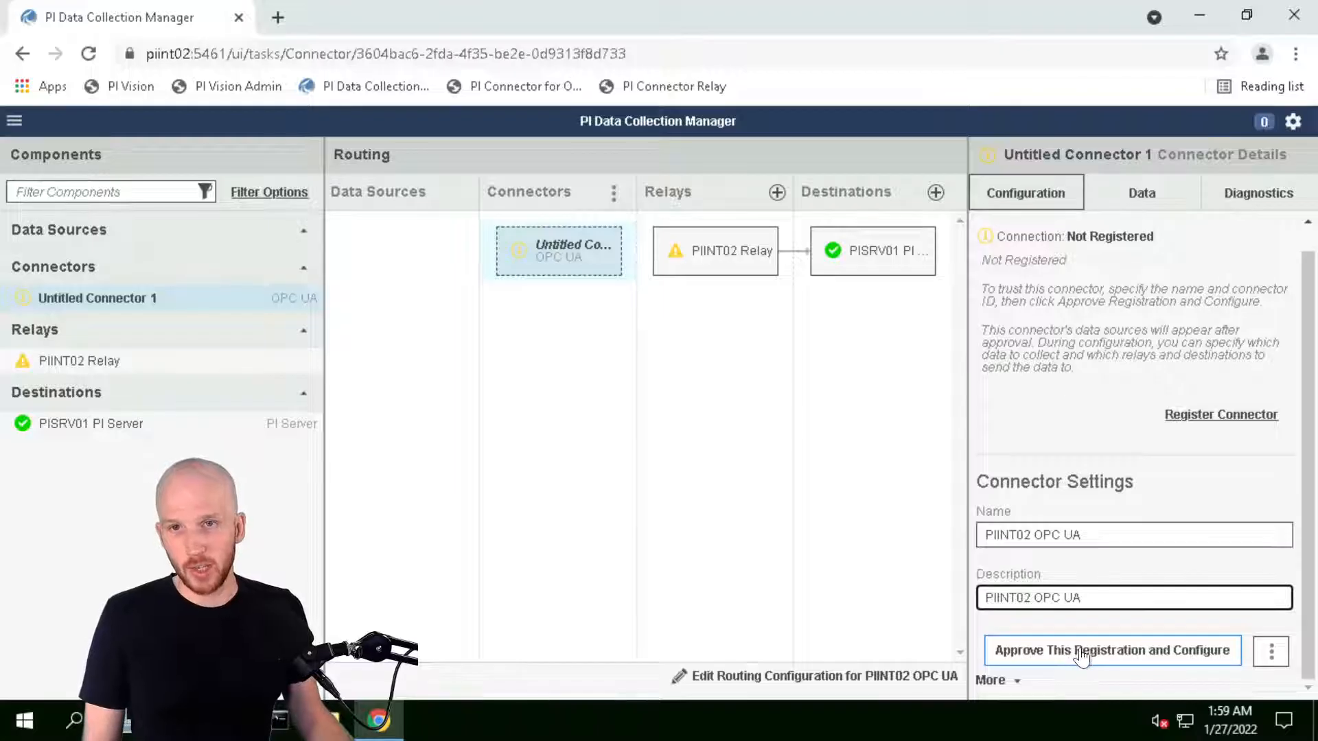
left_click(1060, 657)
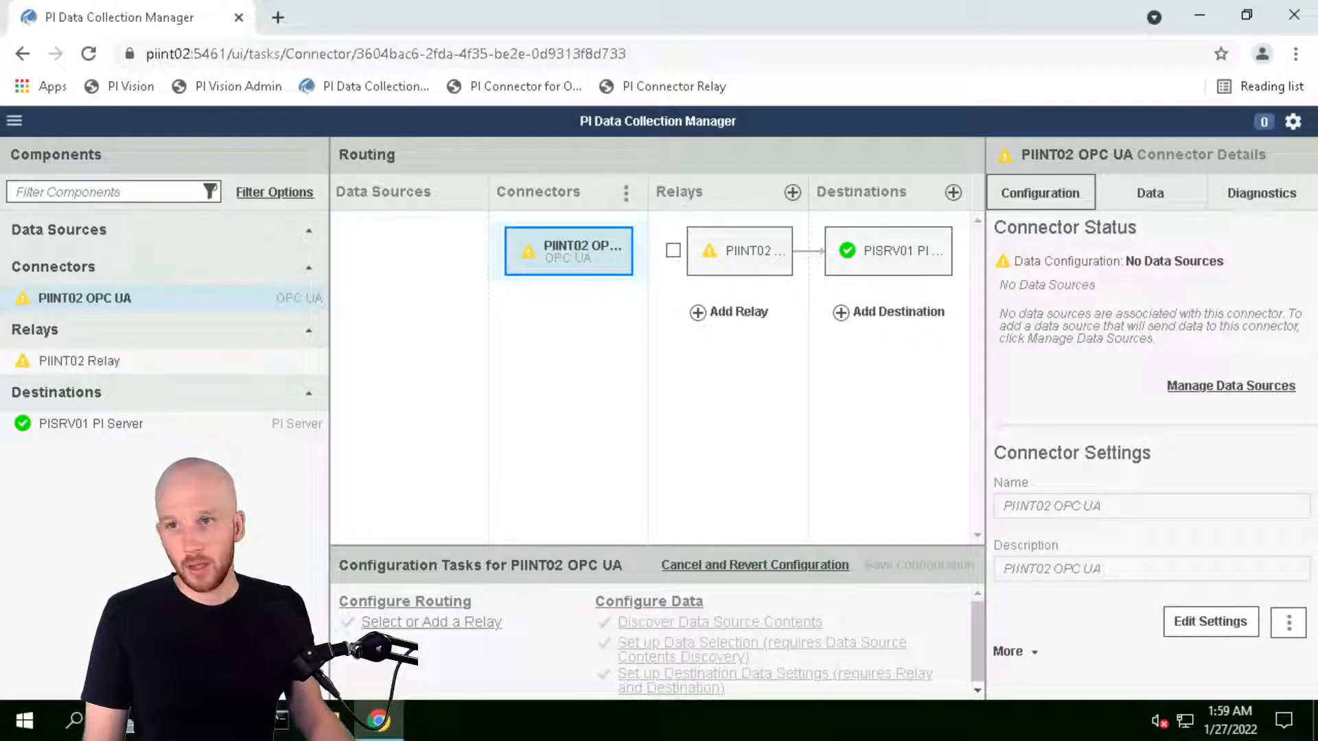
Link PIINT02 OPC UA to PIINT02 Relay, then save the configuration and start all components
left_click(673, 251)
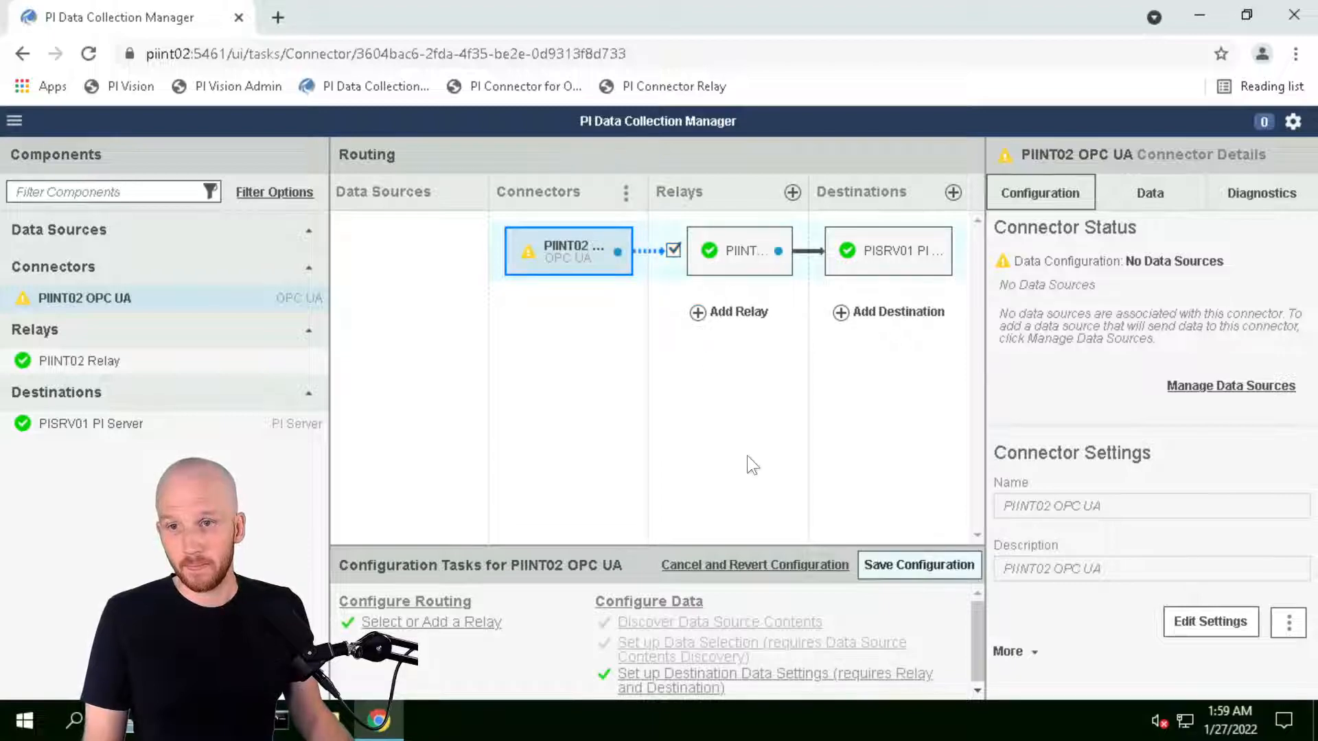
left_click(957, 567)
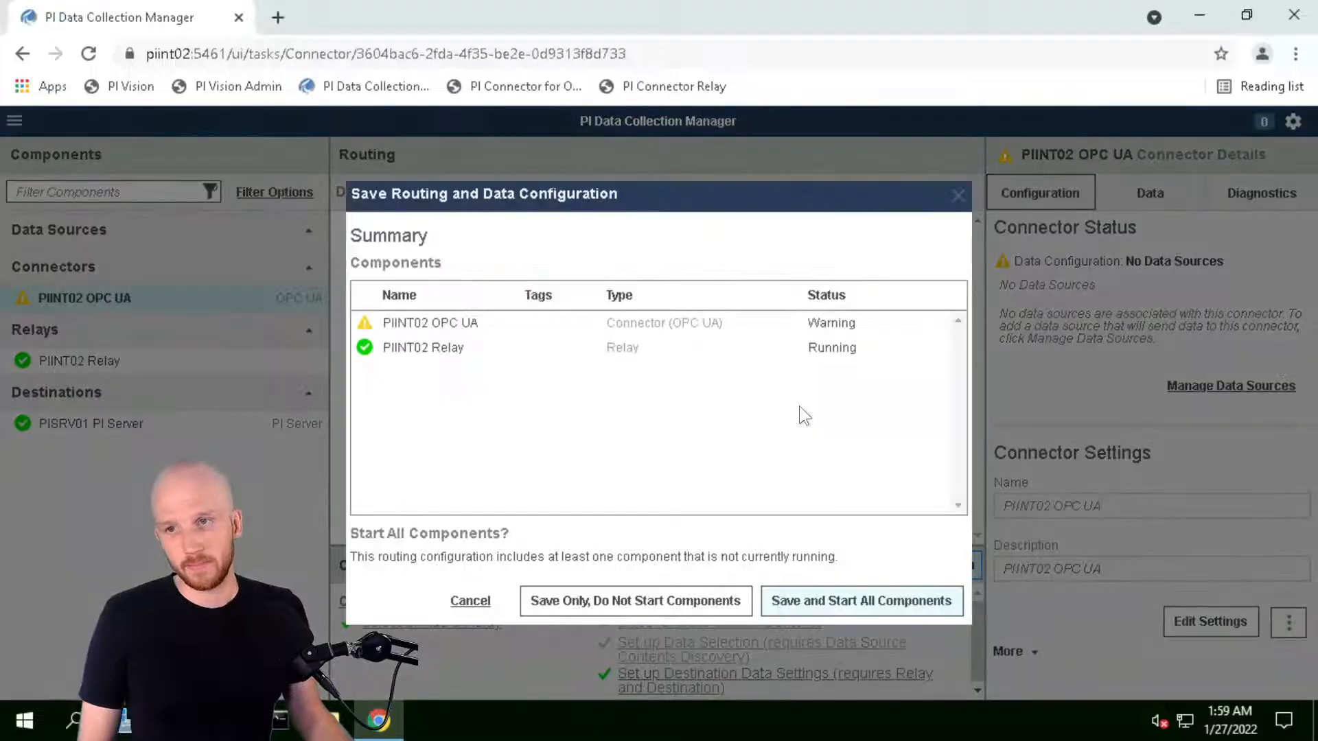
left_click(829, 608)
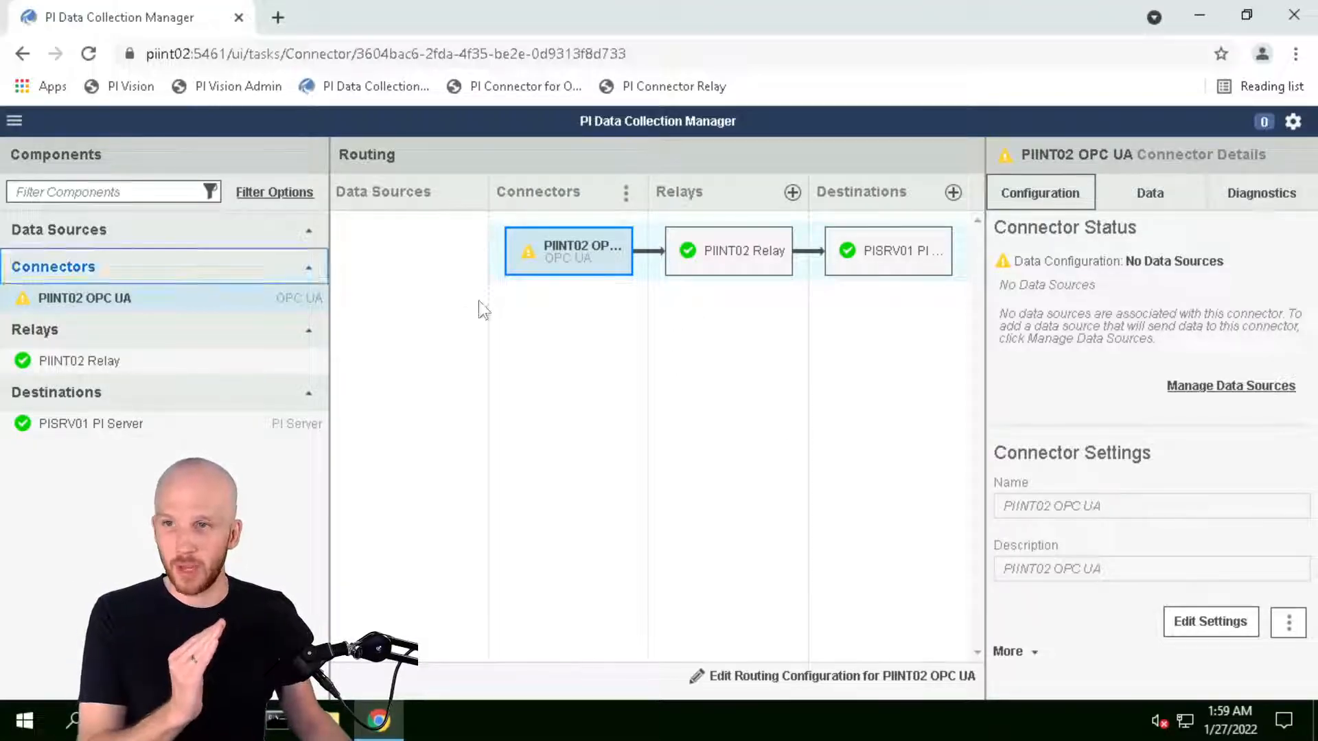
mouse_move(534, 262)
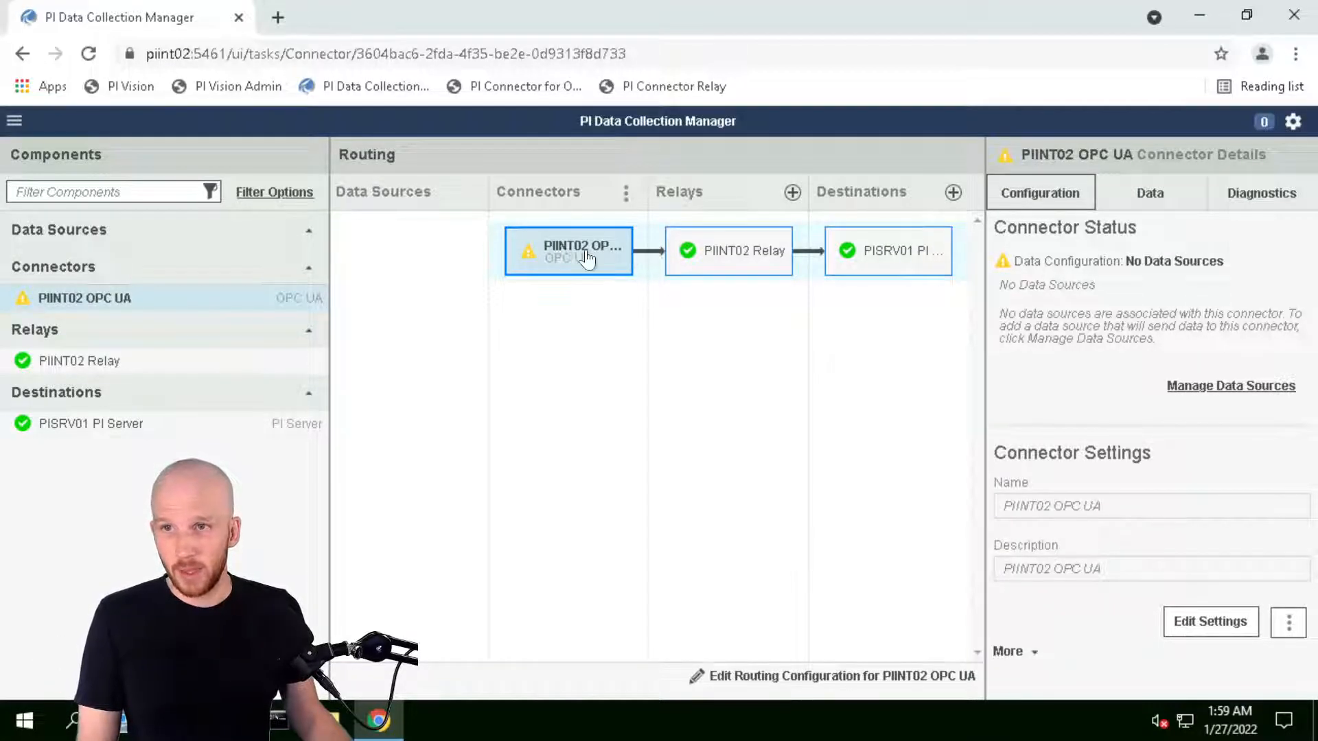
mouse_move(585, 259)
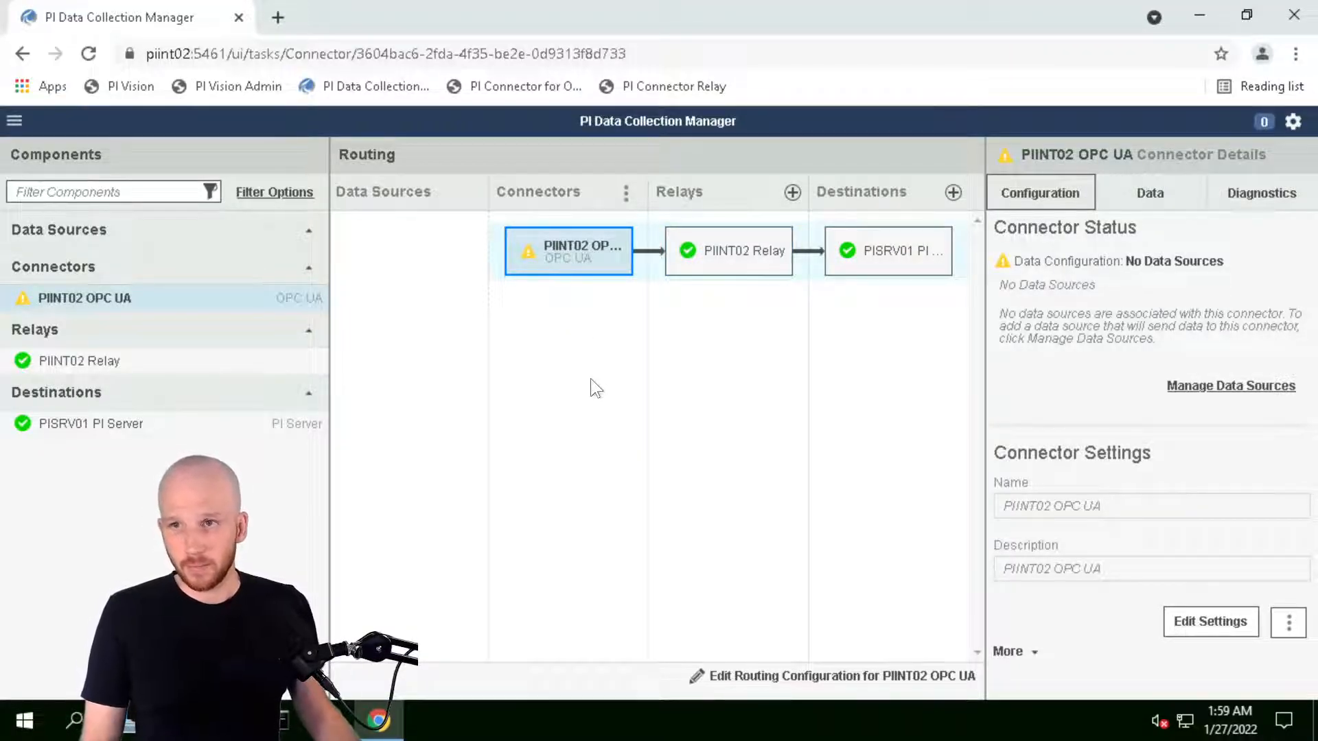
Add a new data source on the Data tab named 'PIINT02 KEPServerEX'
left_click(1149, 195)
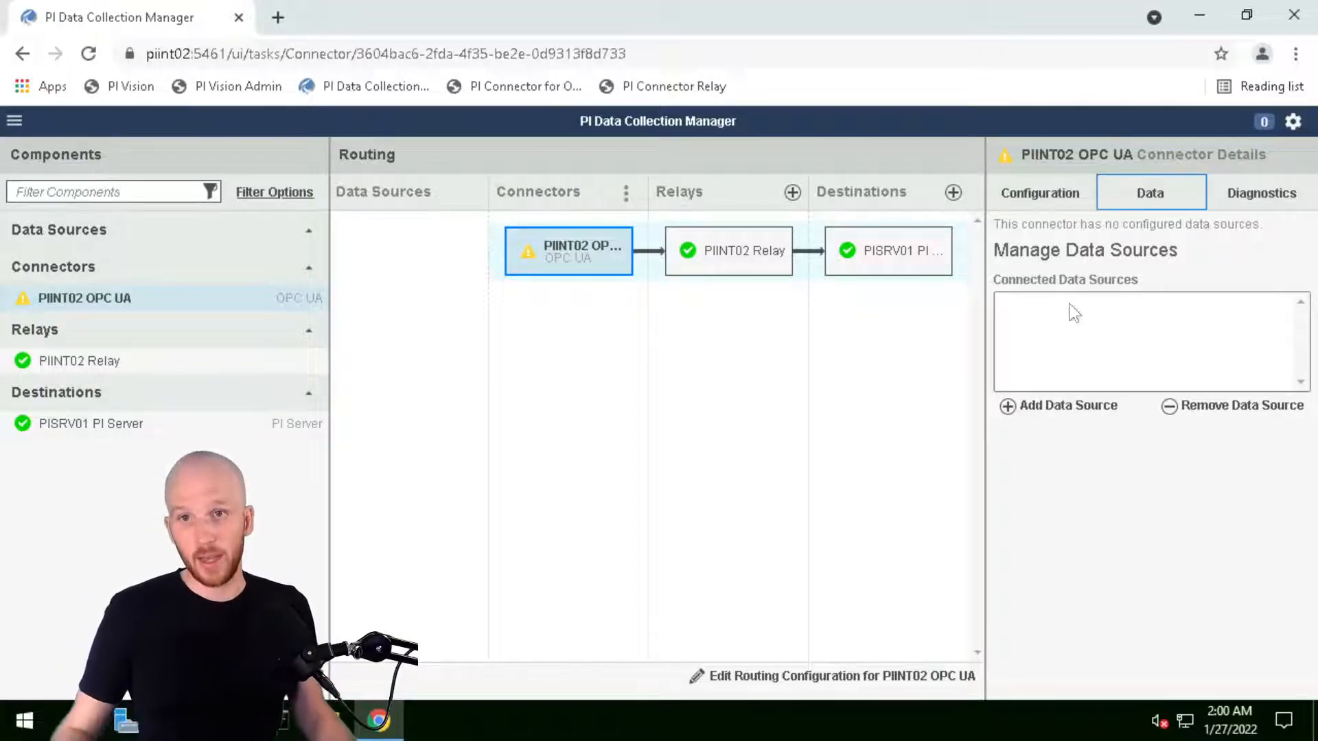
left_click(1008, 409)
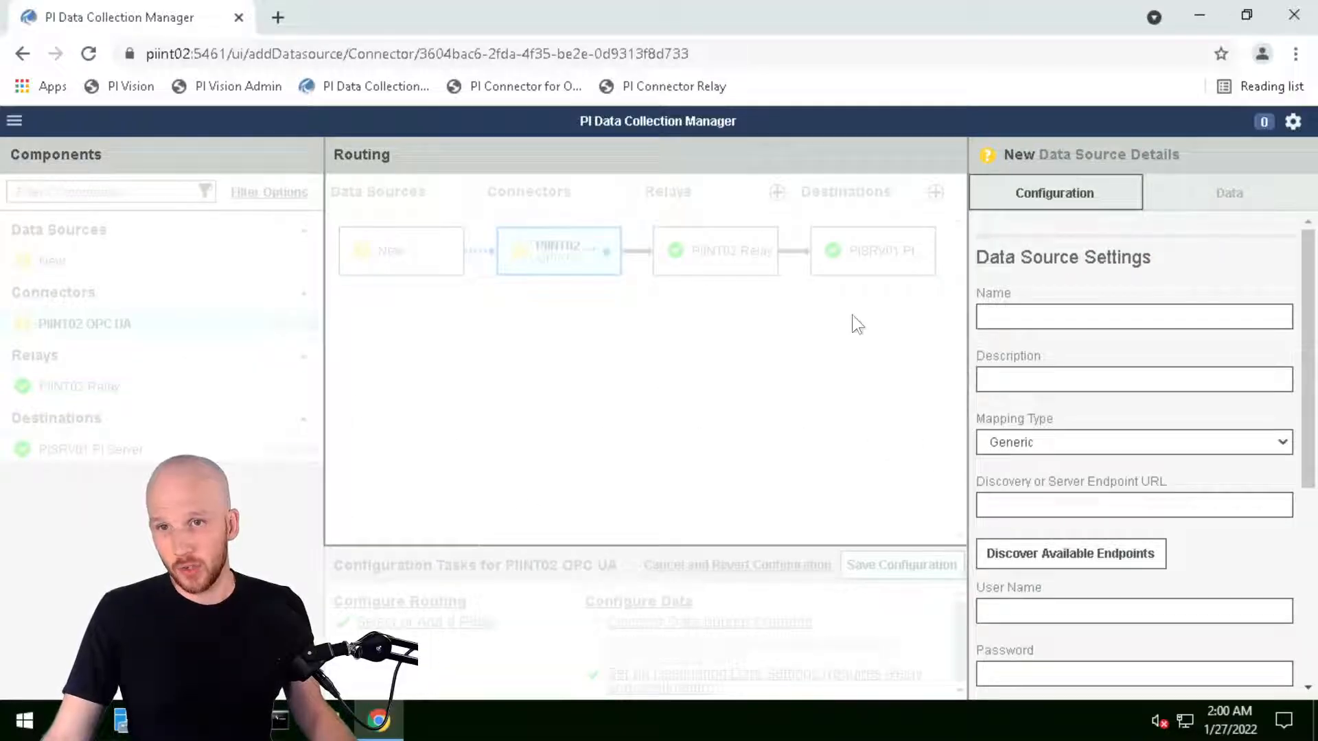
left_click(1084, 317)
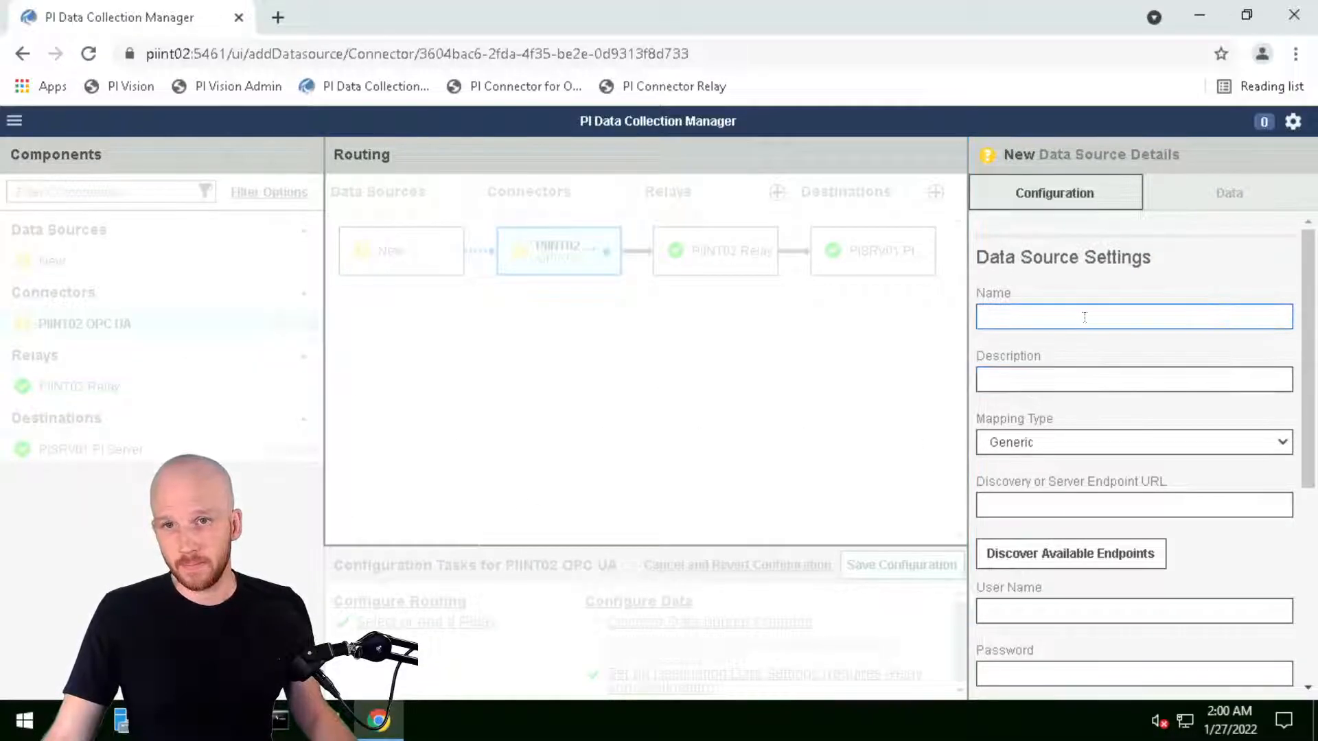
left_click(1084, 317)
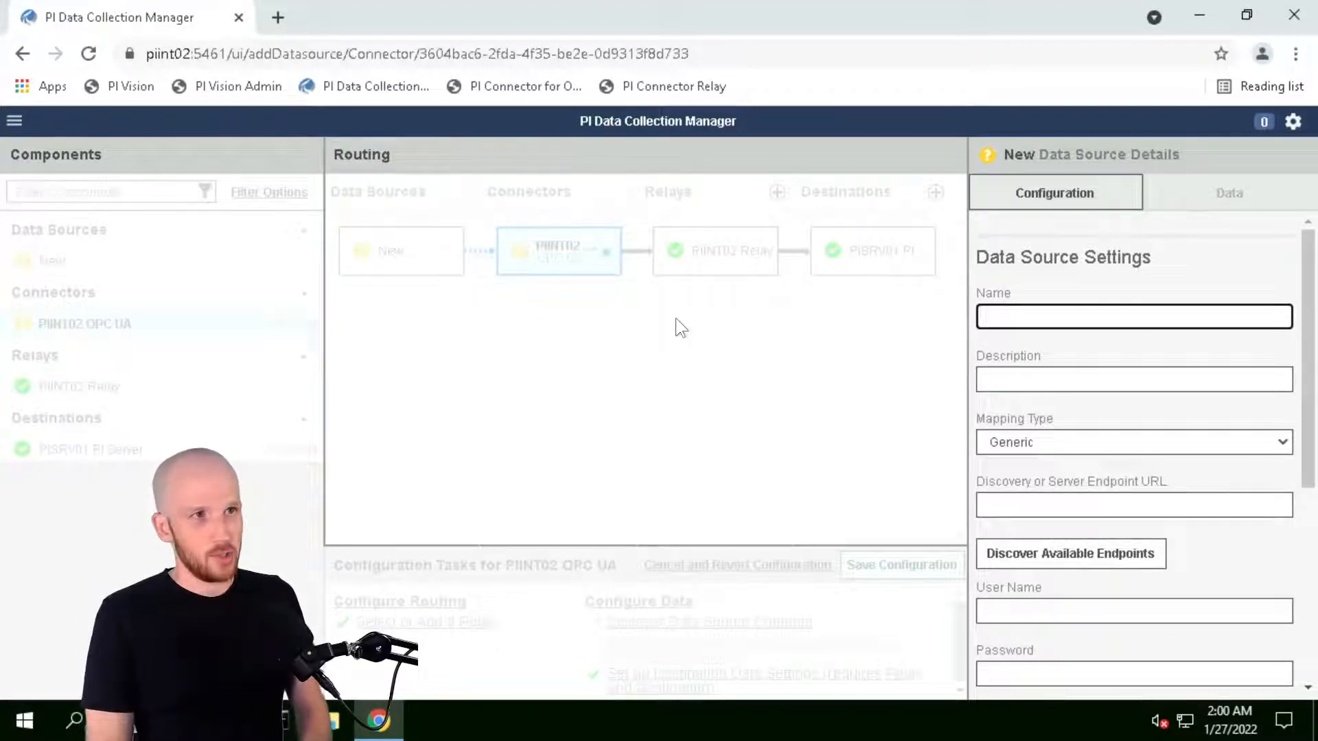
type("KEPServerEX")
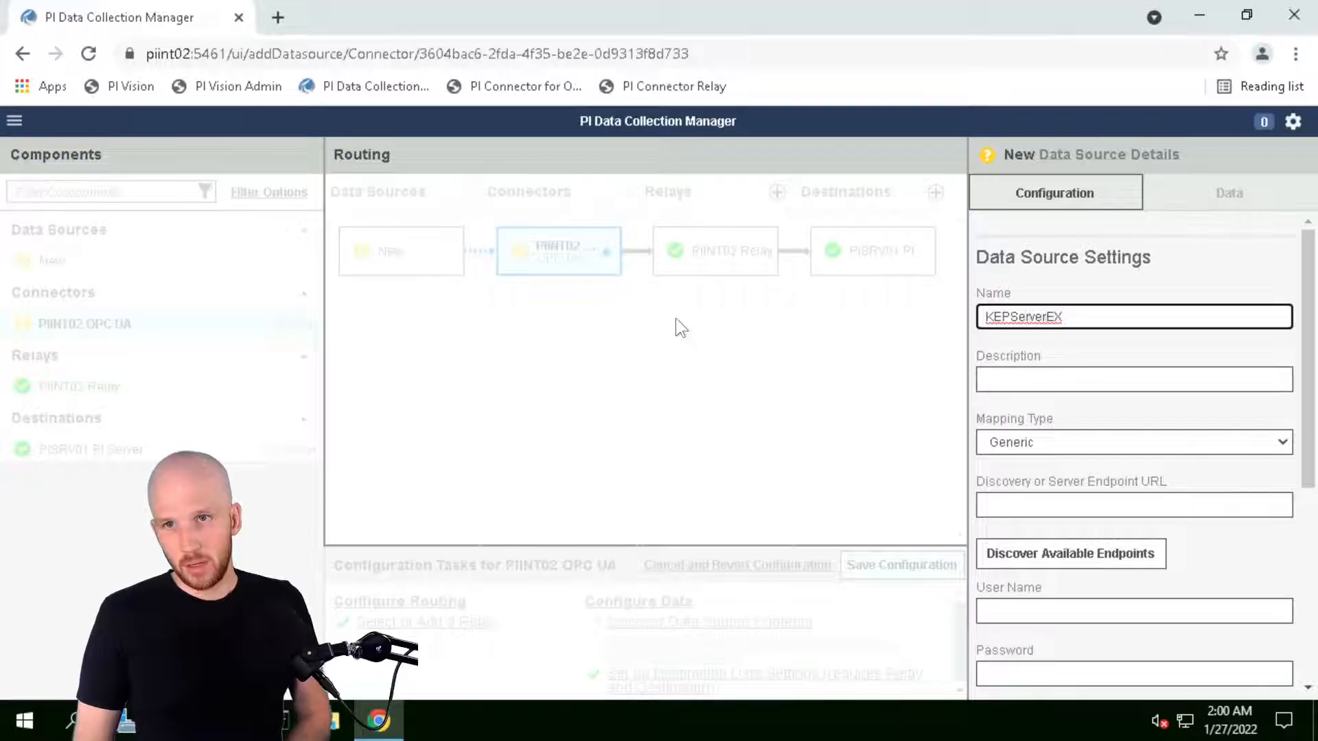
type("PI")
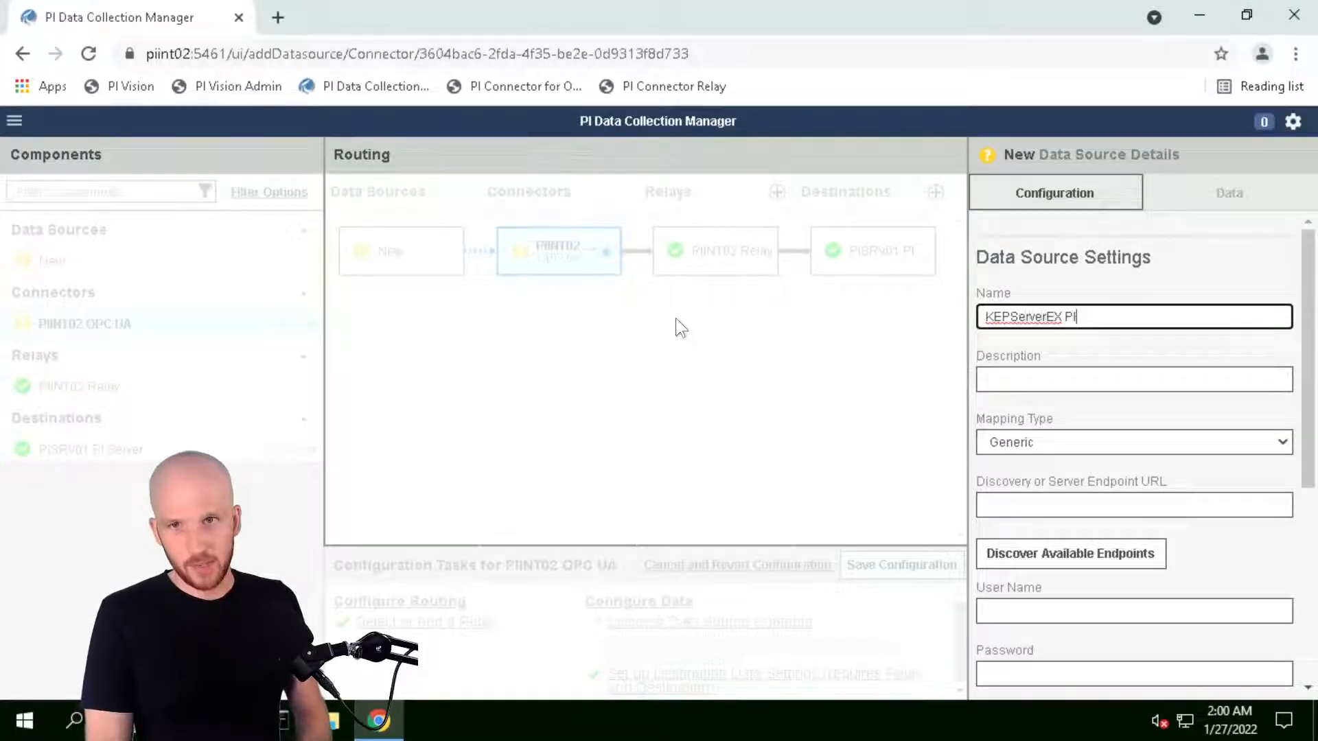
key("BackSpace")
key("BackSpace")
key("Home")
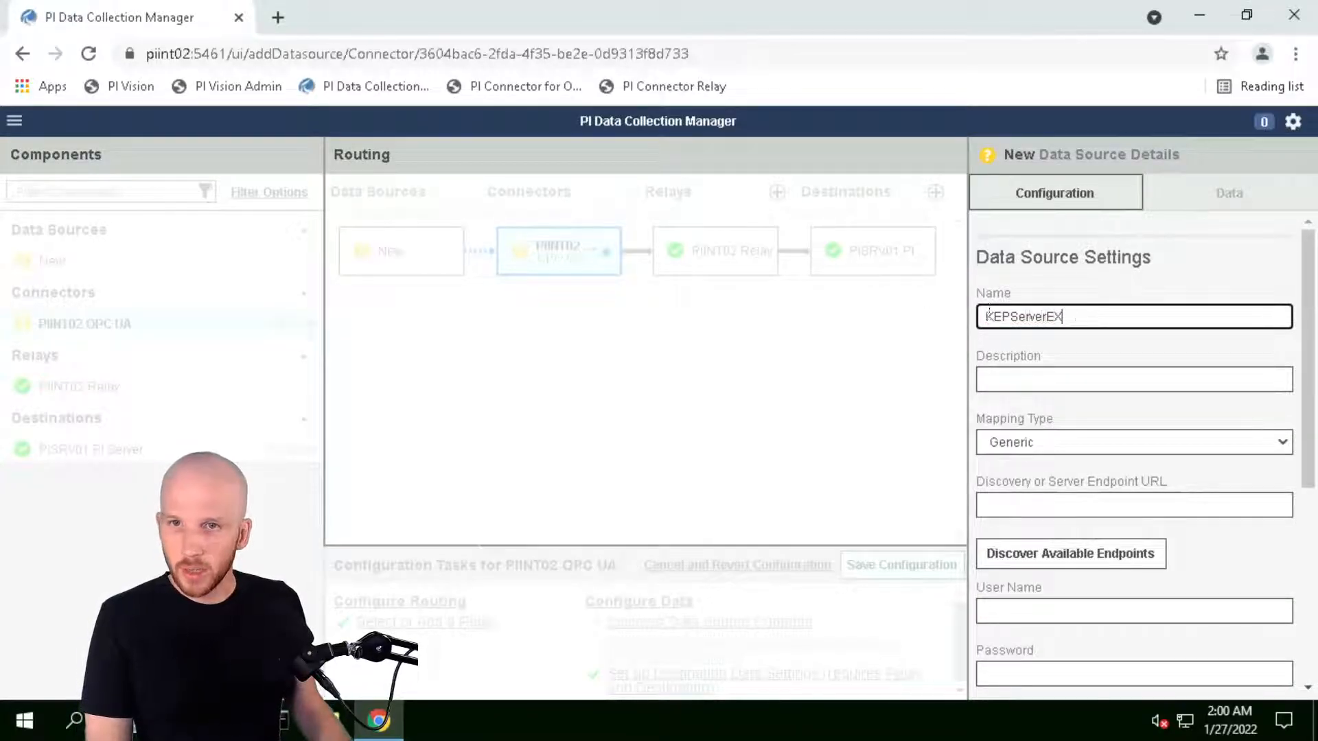
type("PIINT02")
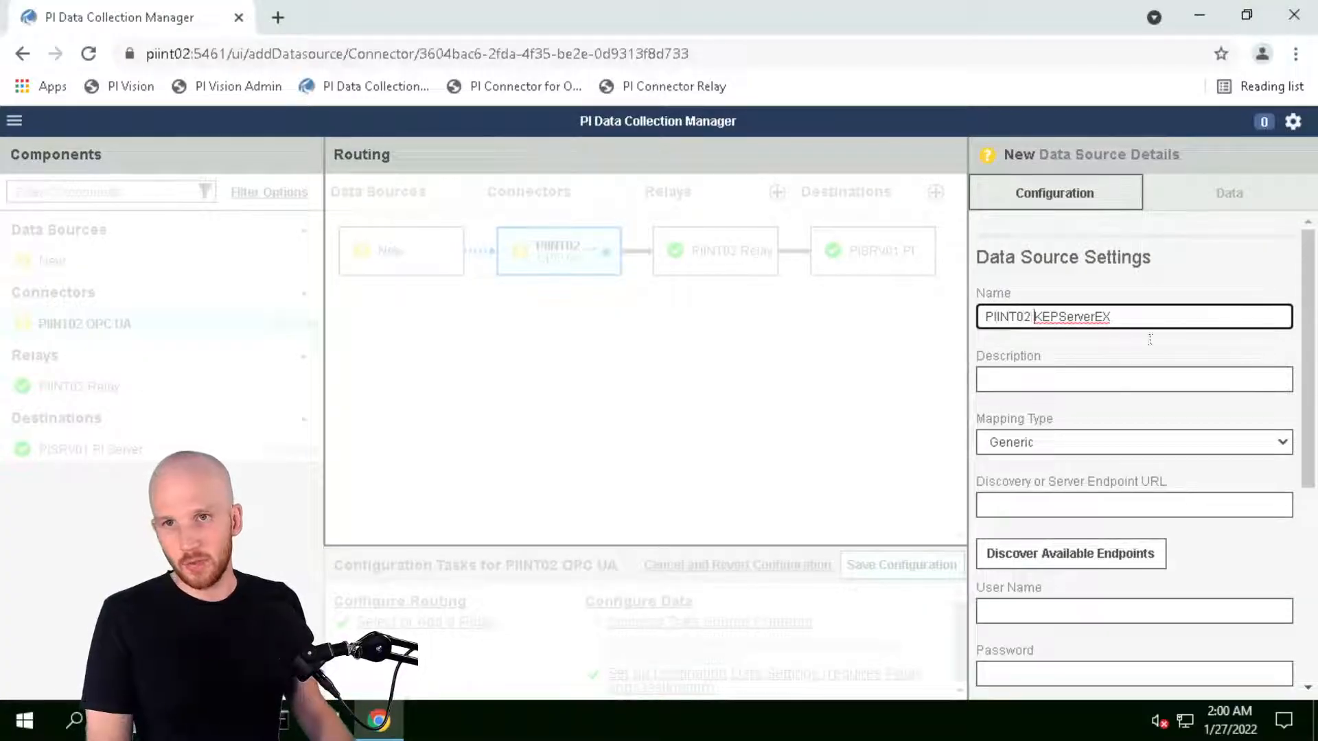
Describe the data source as 'OPC UA Server'
left_click(1105, 376)
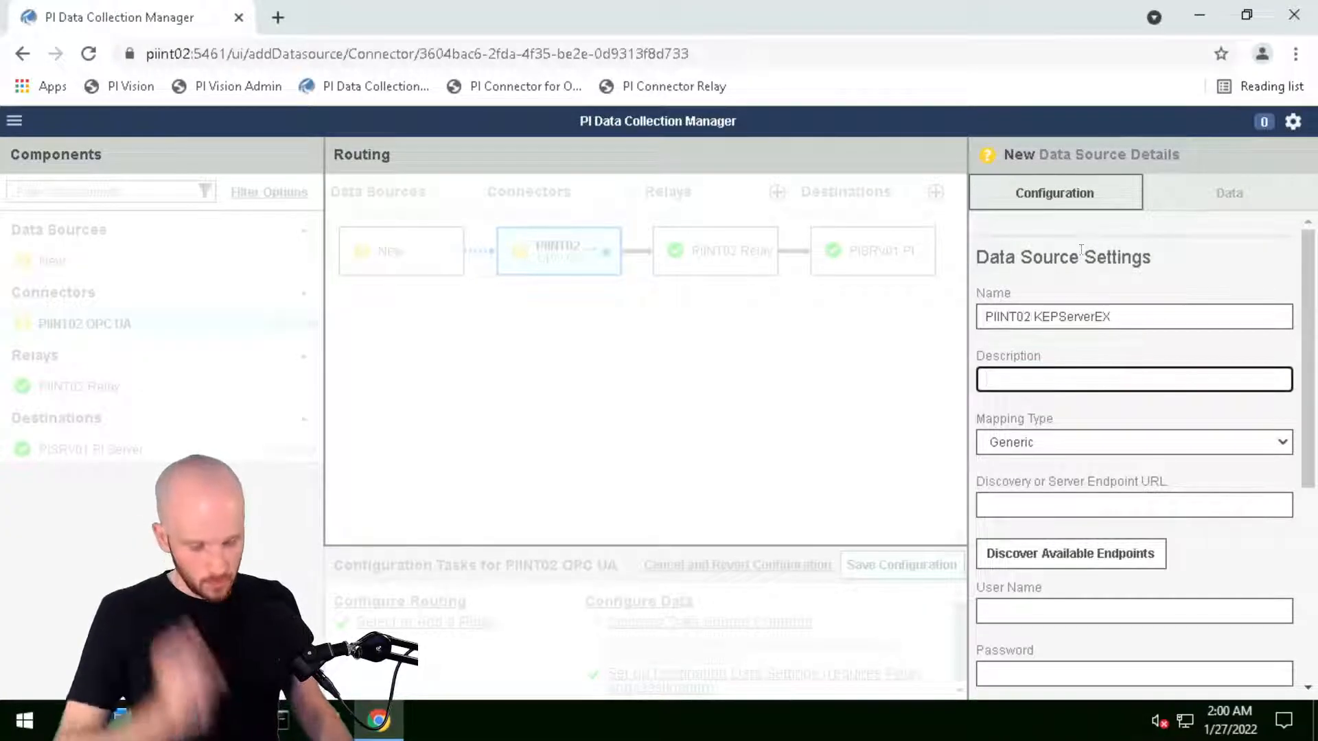
type("Test")
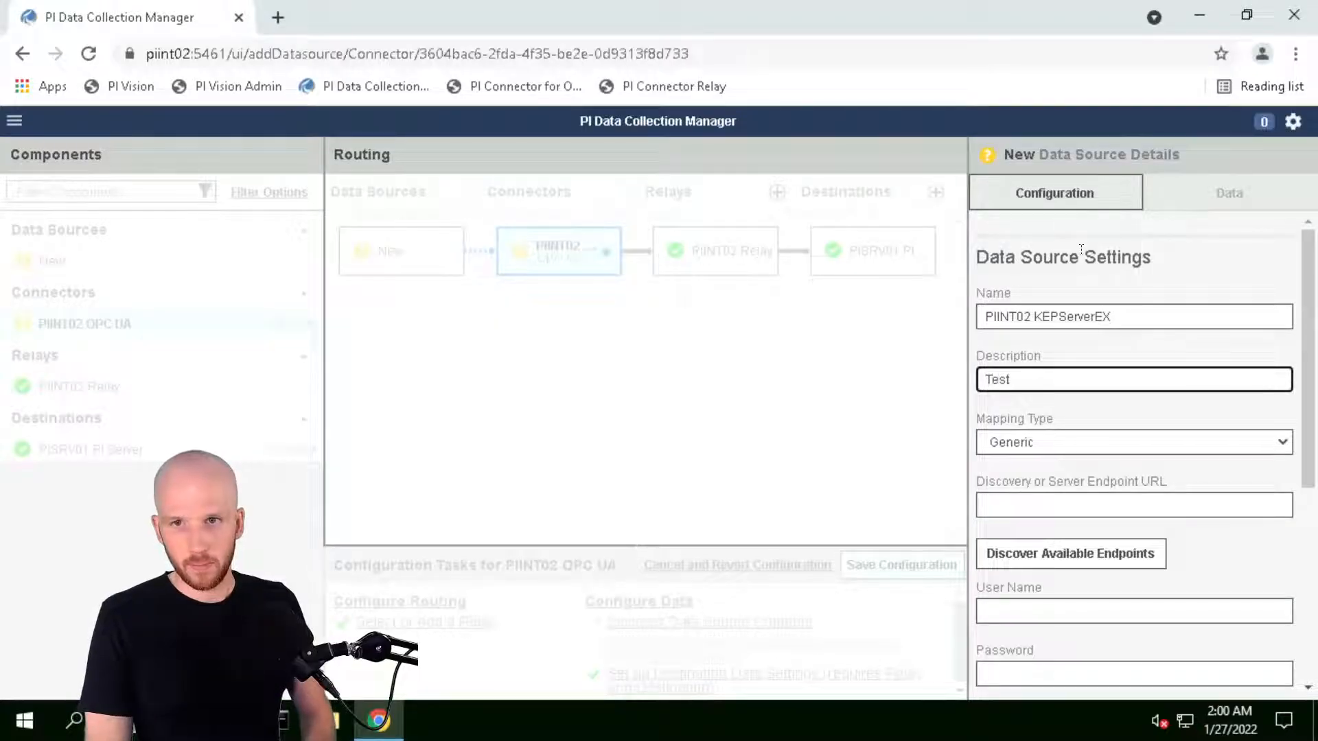
key("BackSpace")
key("BackSpace")
key("BackSpace")
key("BackSpace")
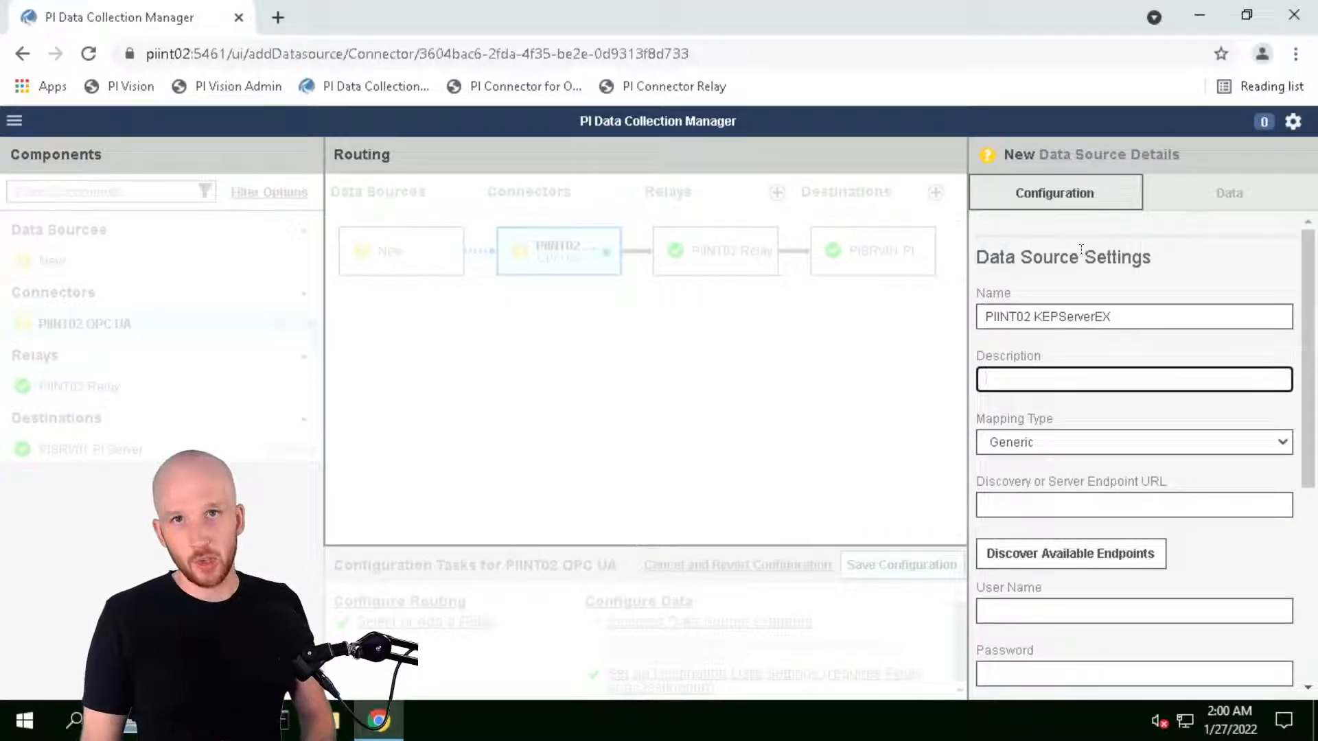
type("OPC ")
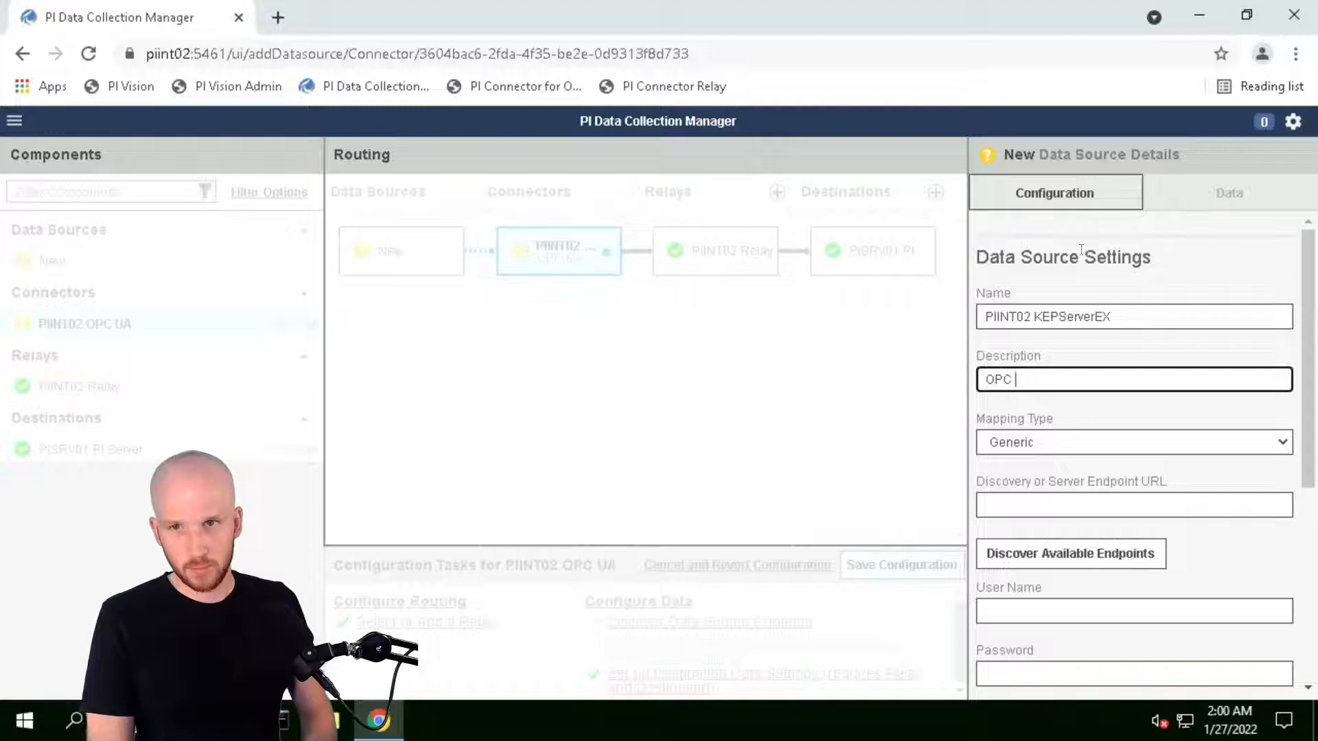
type("UA Server")
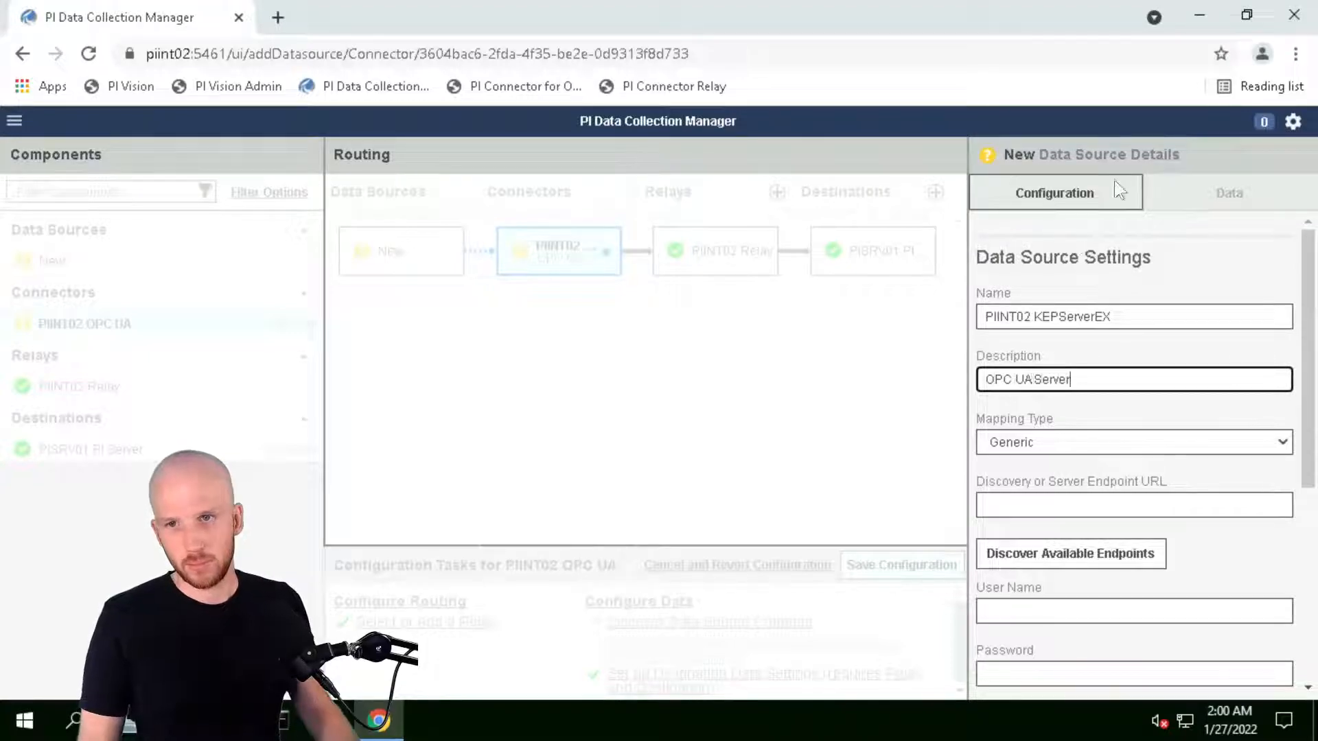
scroll(1167, 336, "down", 1)
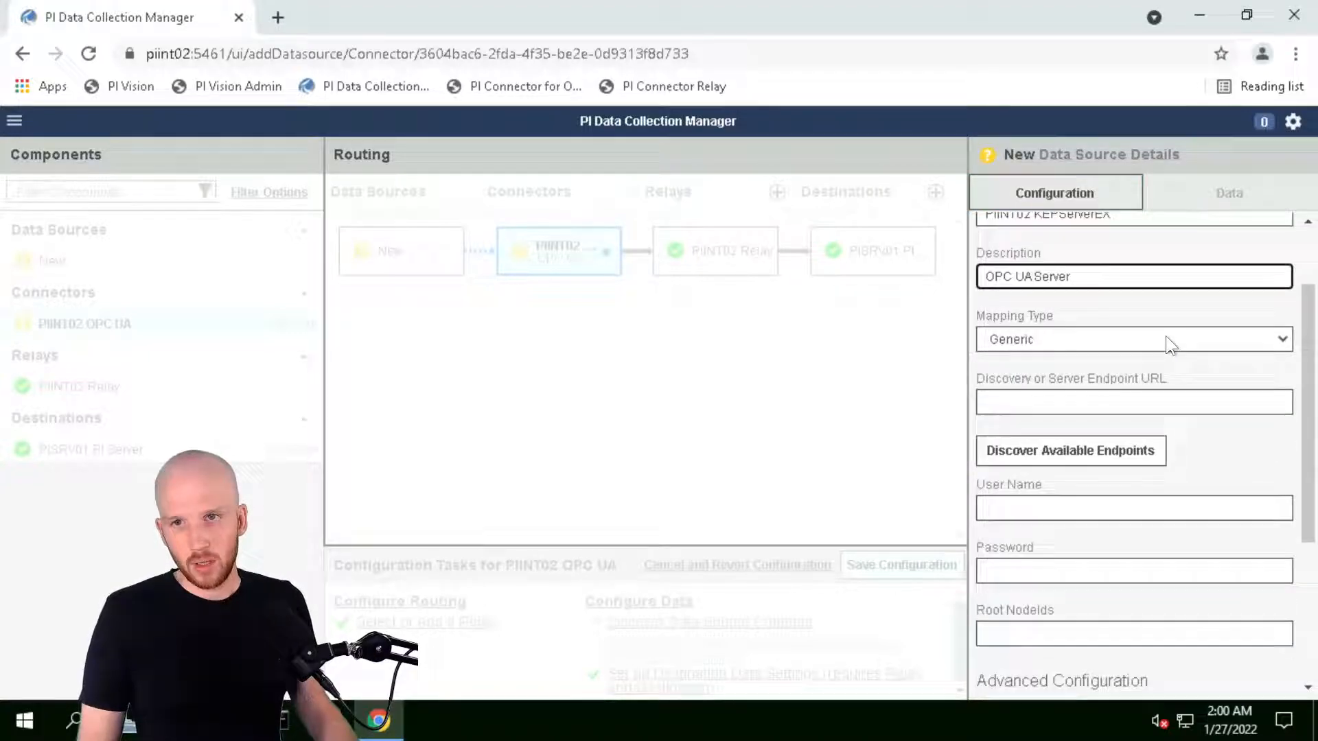
left_click(1285, 337)
left_click(1286, 339)
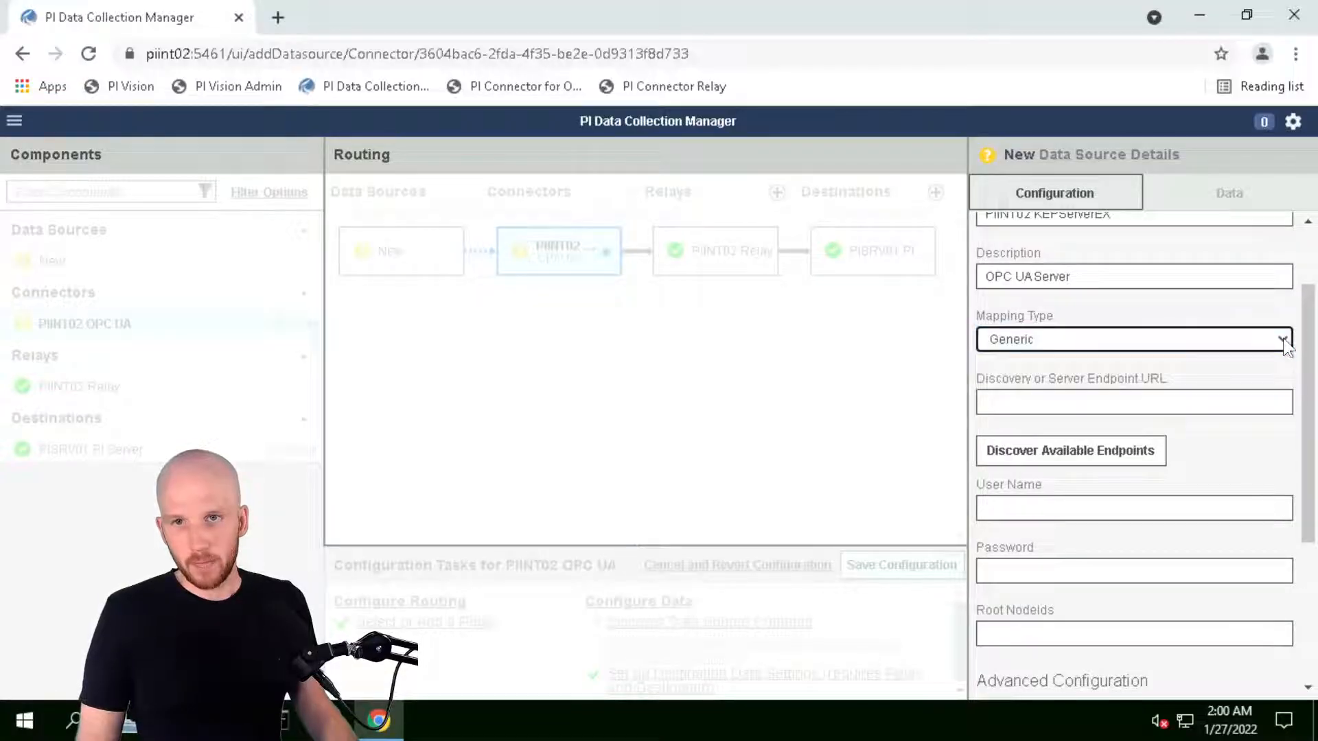
left_click(1286, 339)
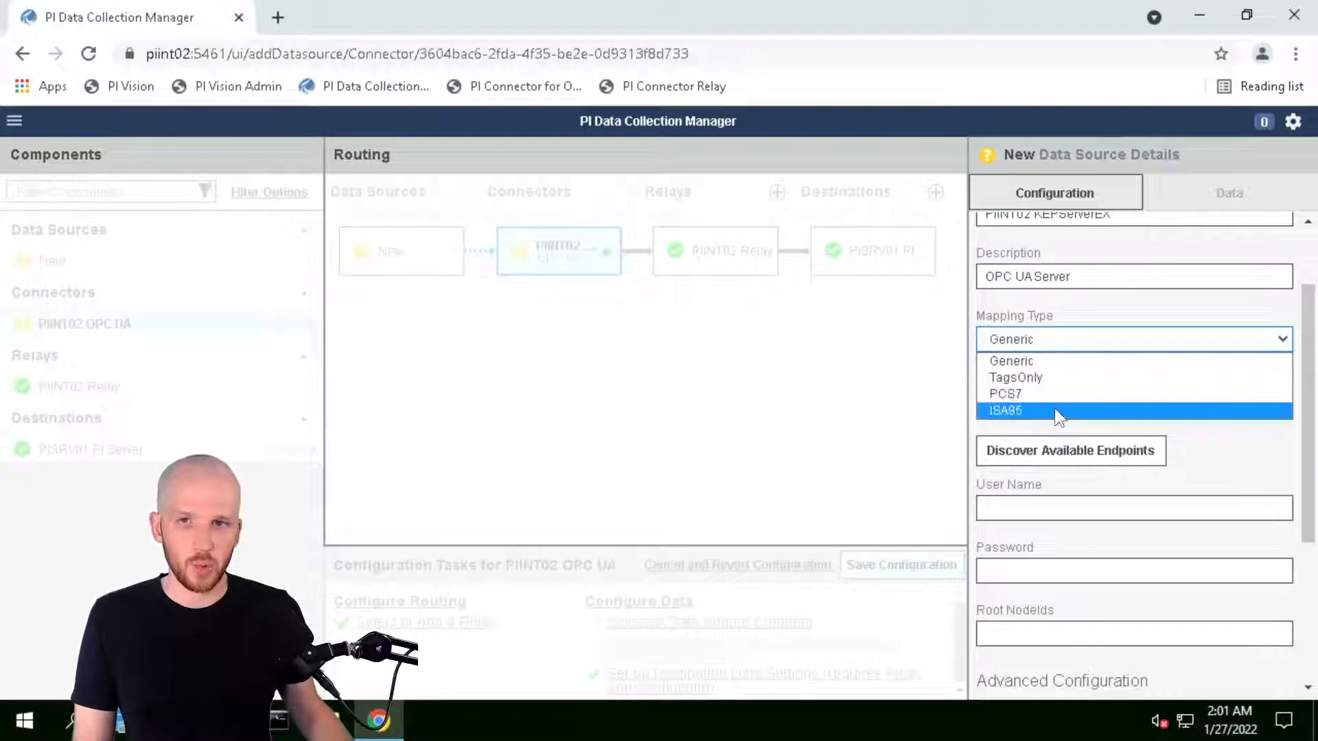
left_click(1035, 363)
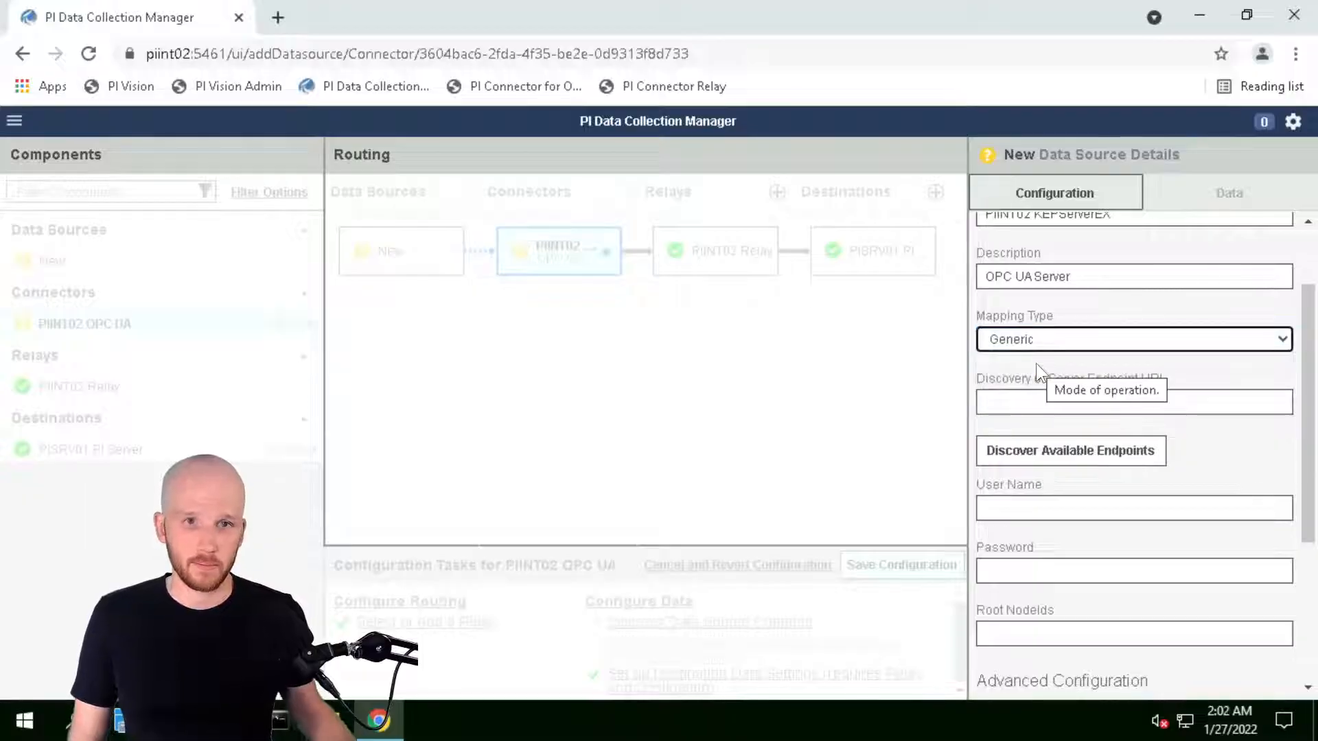
left_click(1096, 403)
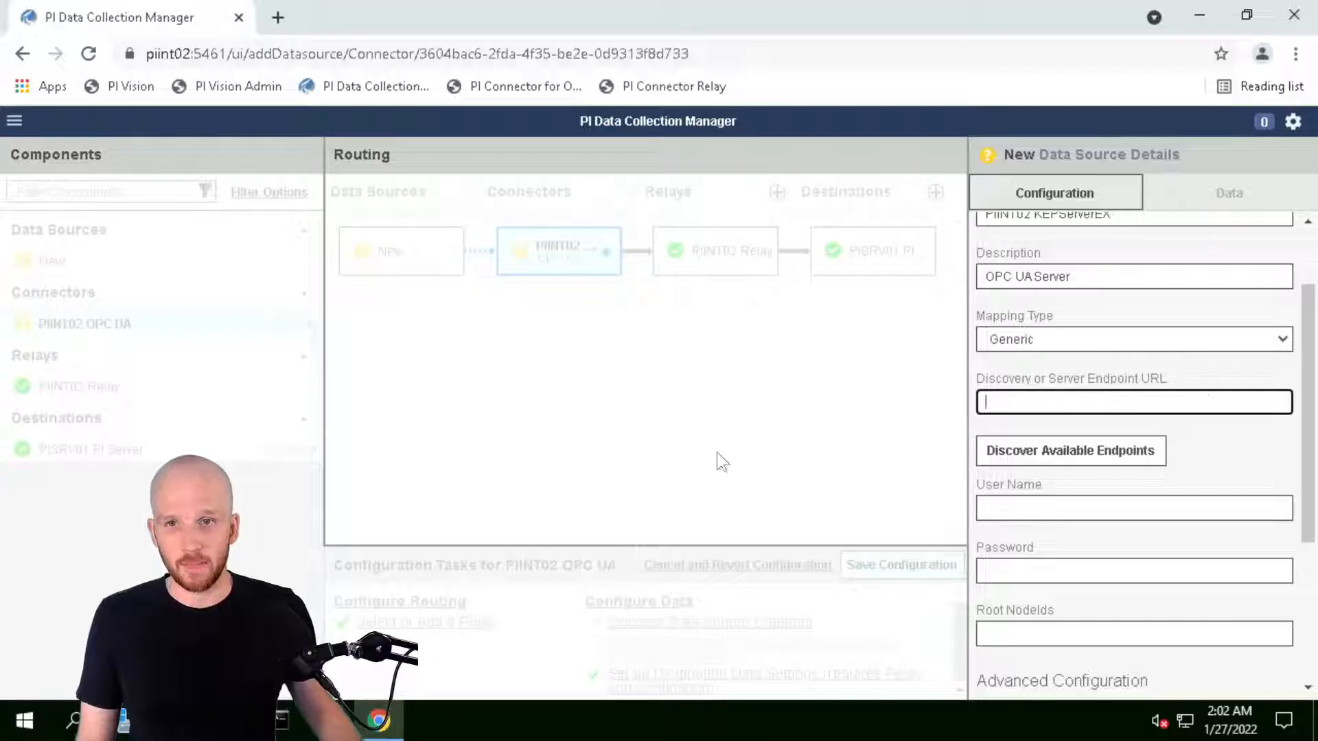
type("opc.tcp://PIINT01.PISCHOOL.INT:49320")
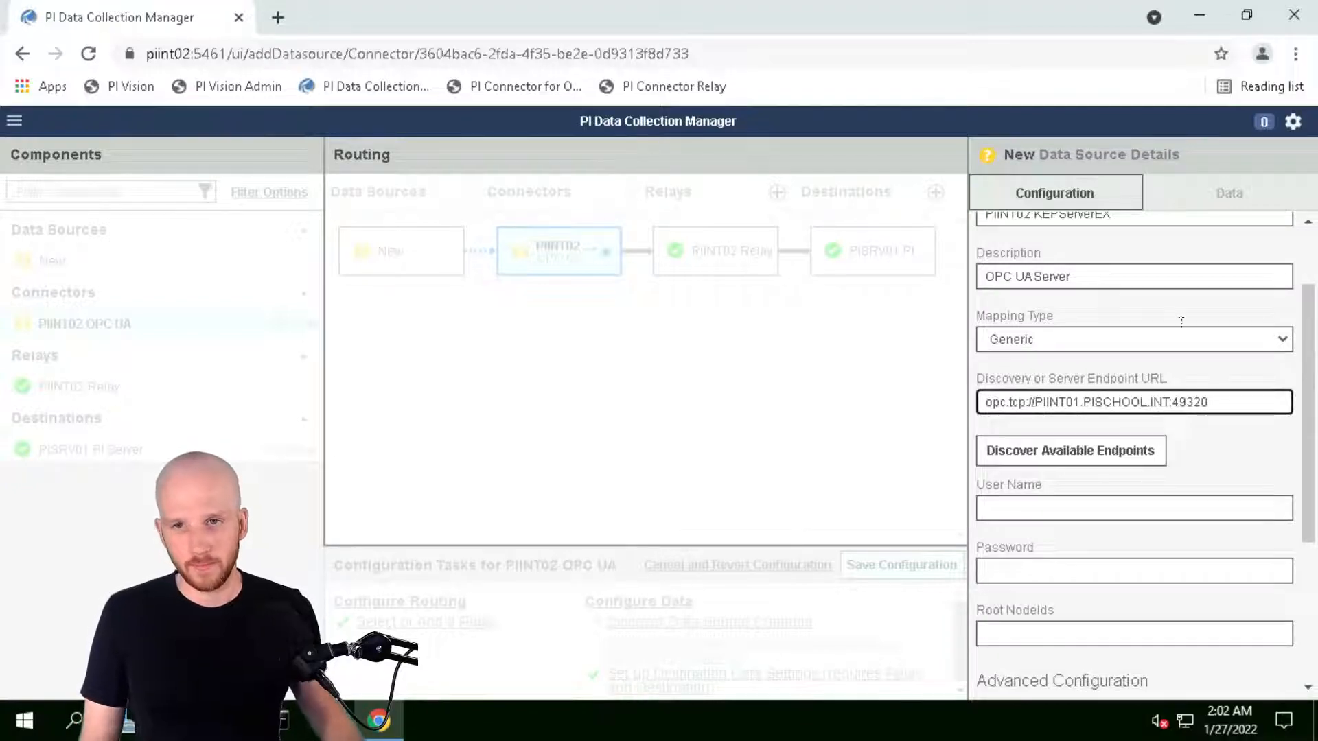
left_click(1038, 510)
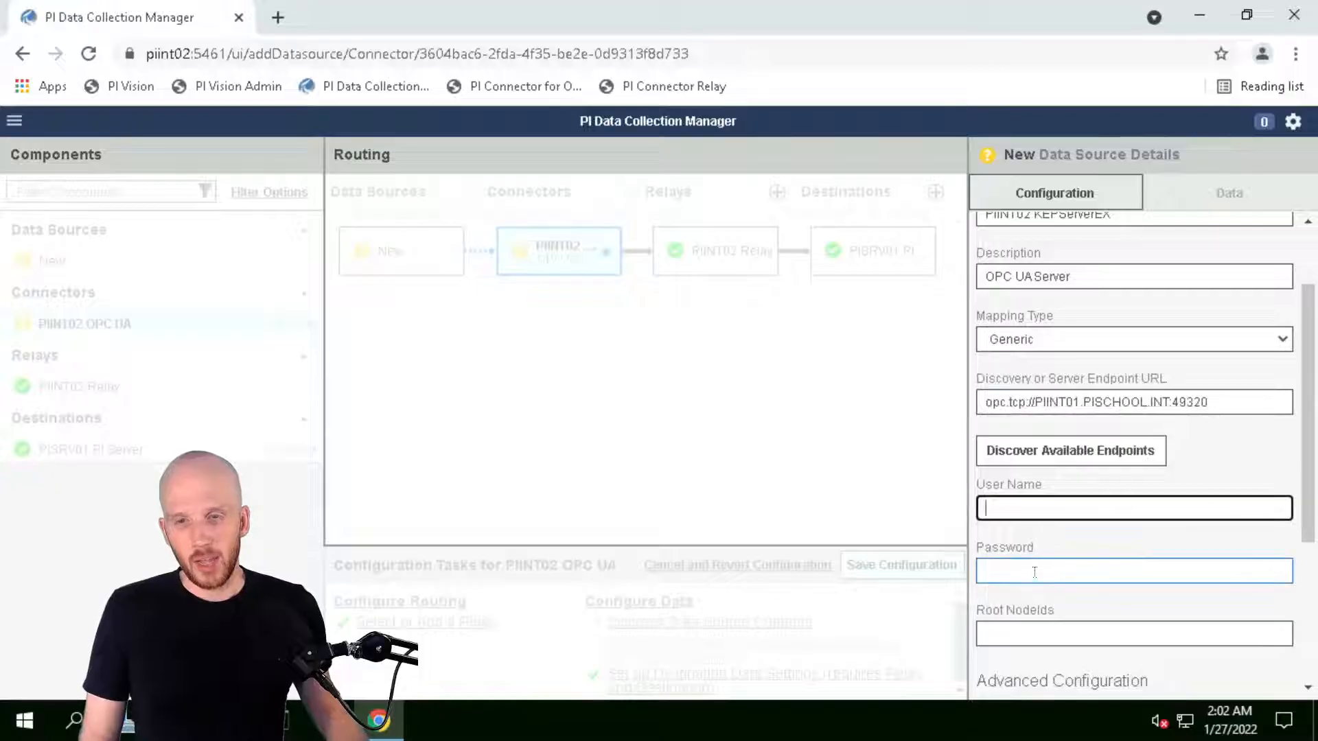
key("Tab")
left_click(1025, 505)
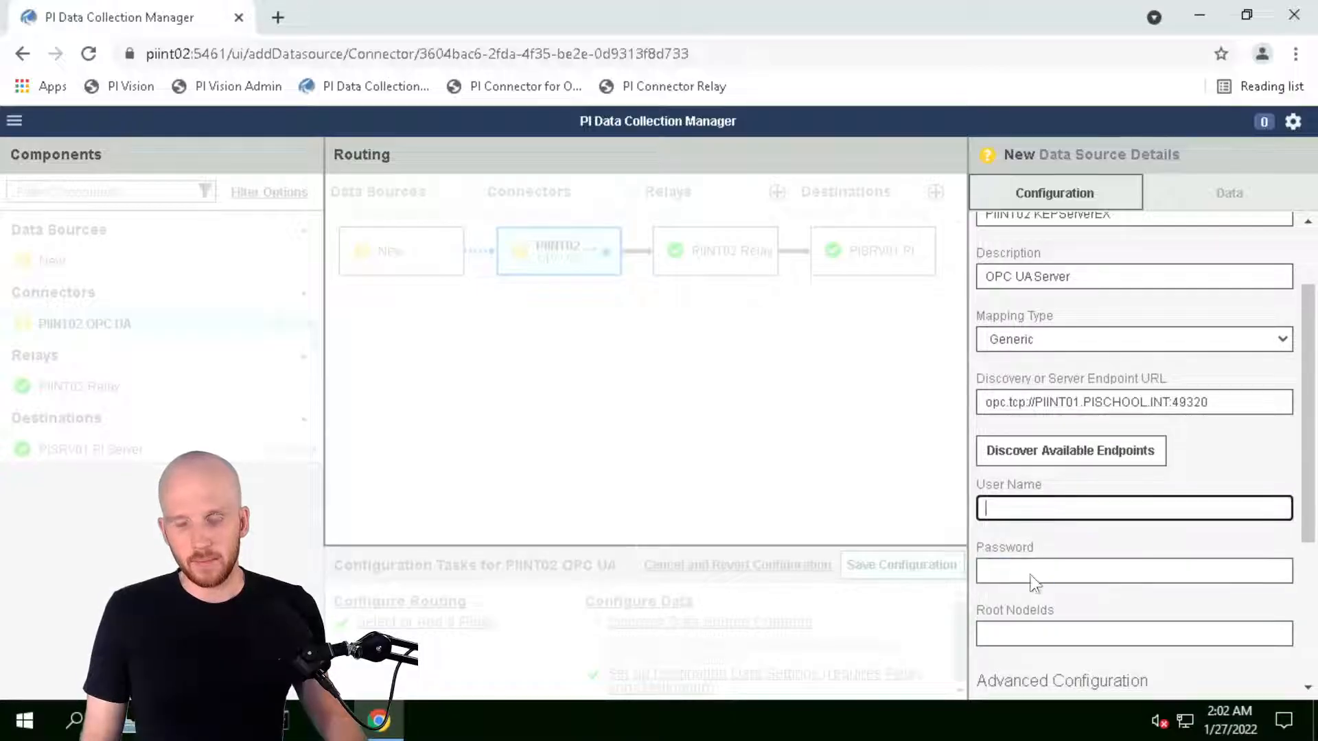
left_click(1023, 571)
left_click(1015, 511)
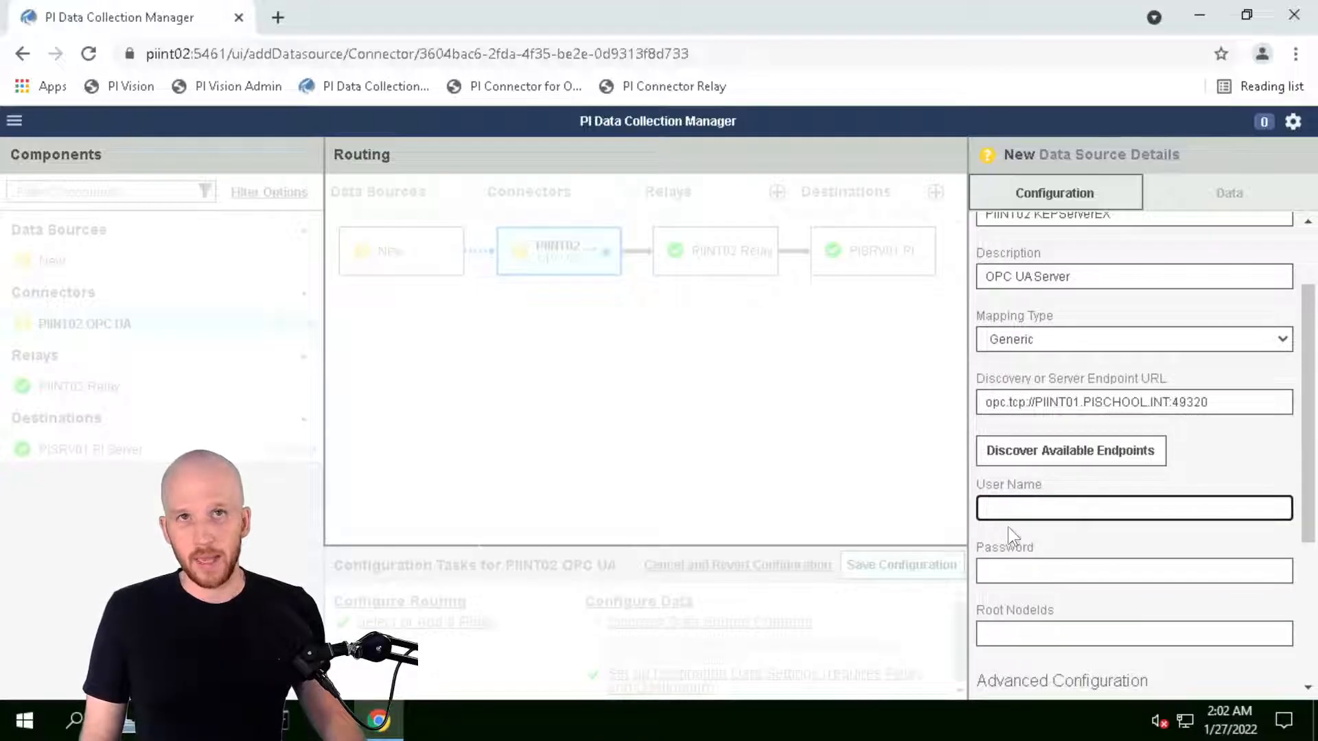
key("Tab")
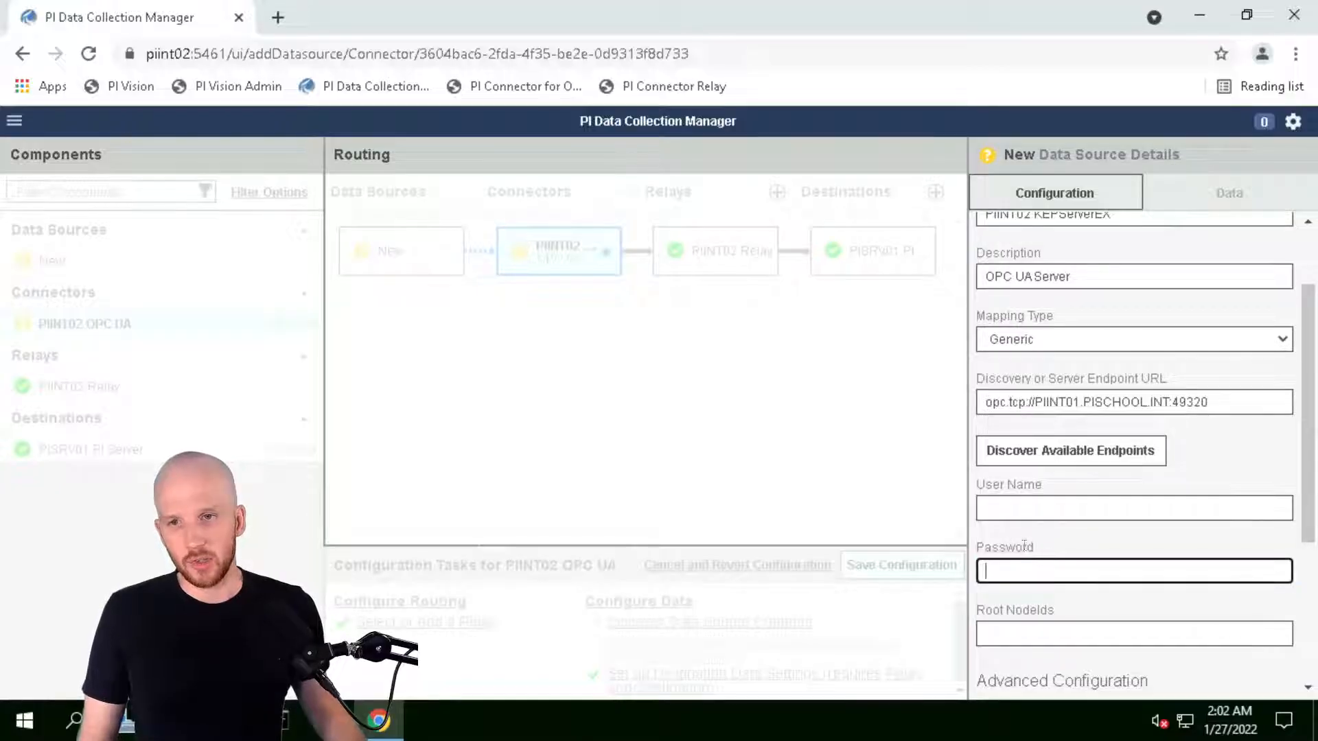
left_click(1028, 506)
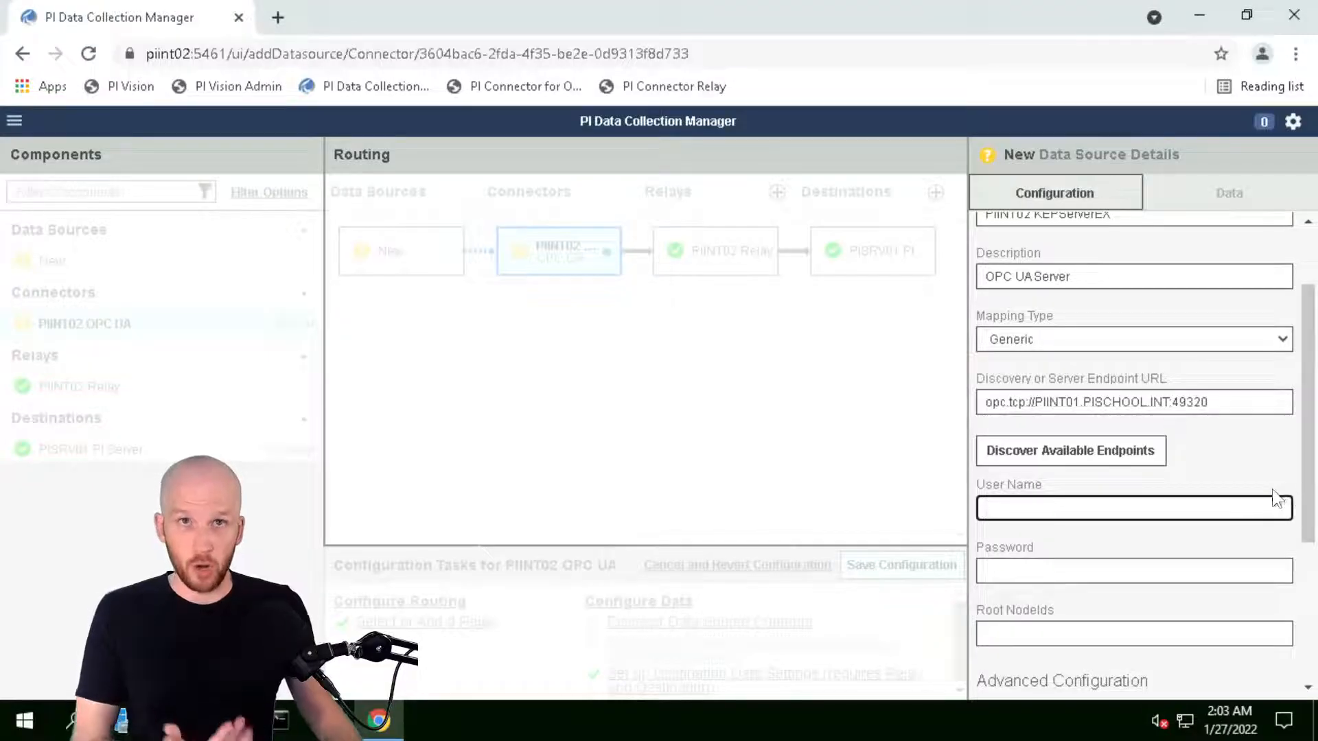
Discover endpoints and choose the SignAndEncrypt opc.tcp://PIINT01.PISCHOOL.INT:49320 endpoint for the data source
left_click(1150, 459)
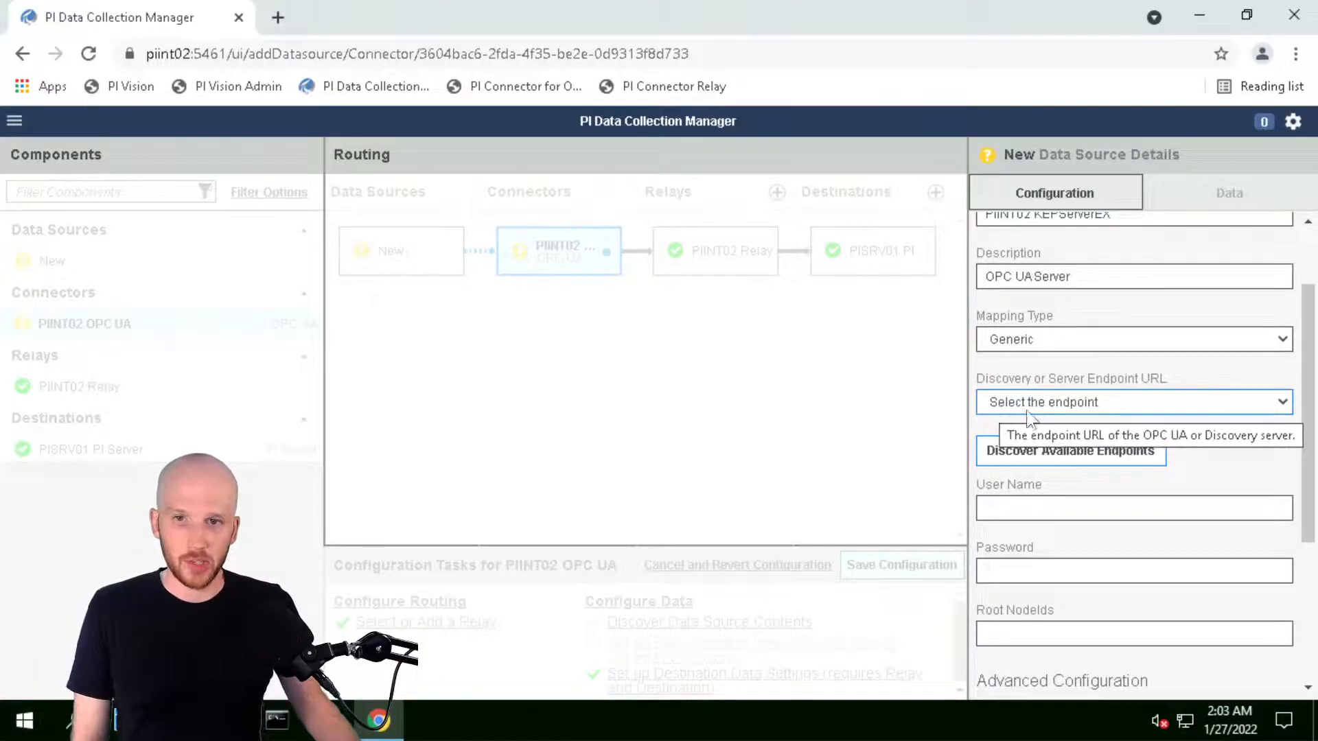
left_click(1281, 402)
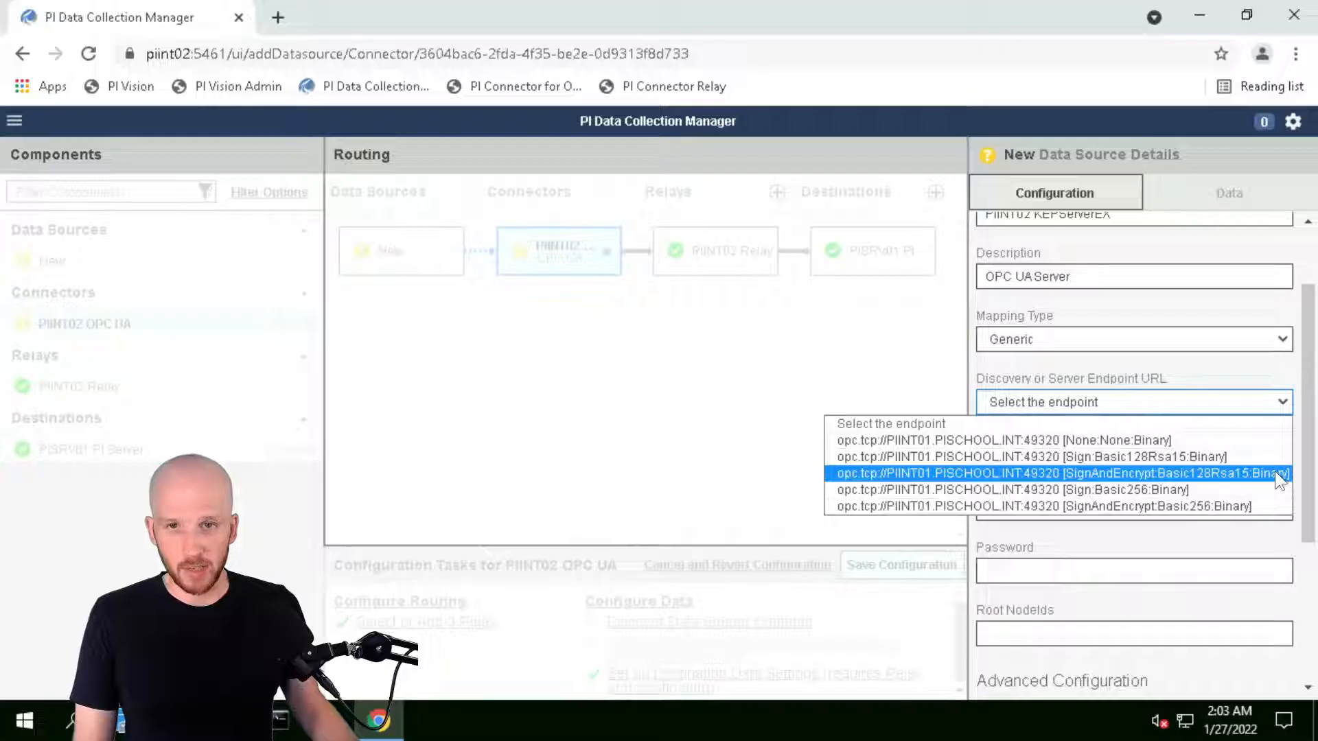
left_click(1245, 508)
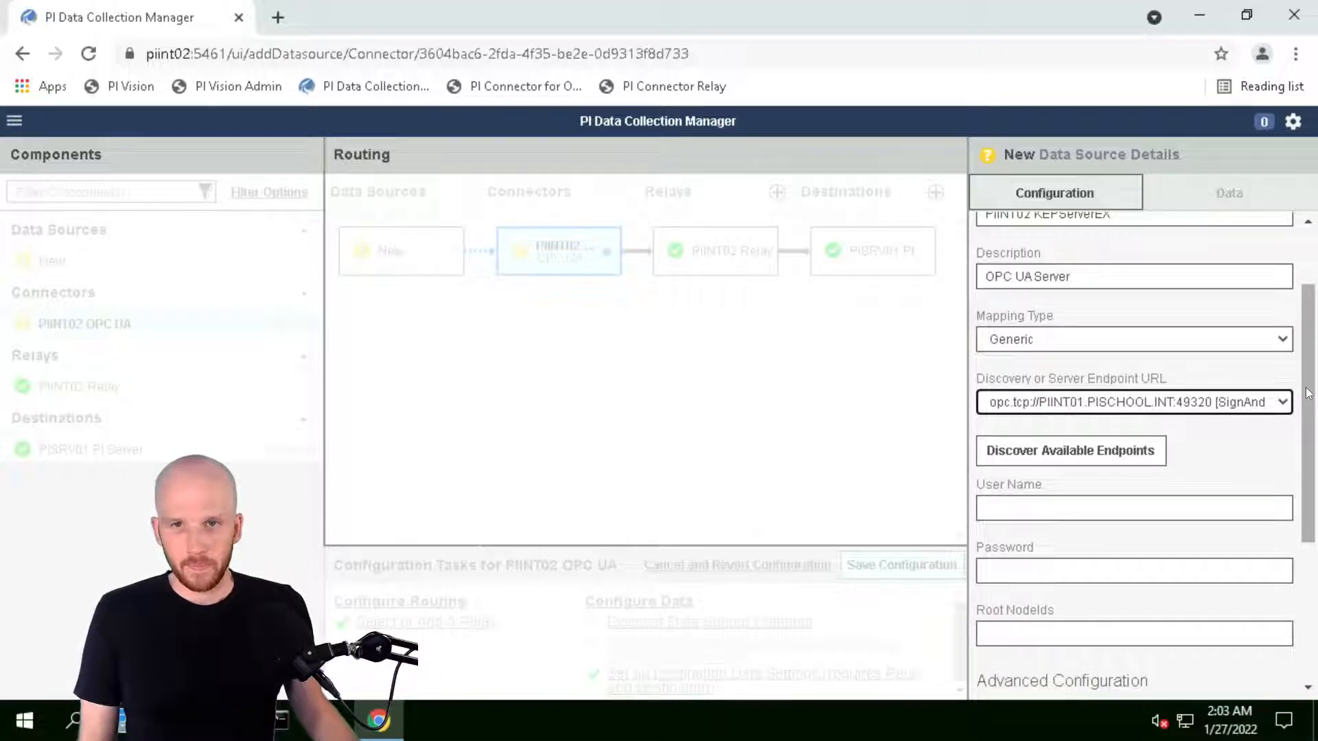
left_click_drag(1308, 394, 1314, 486)
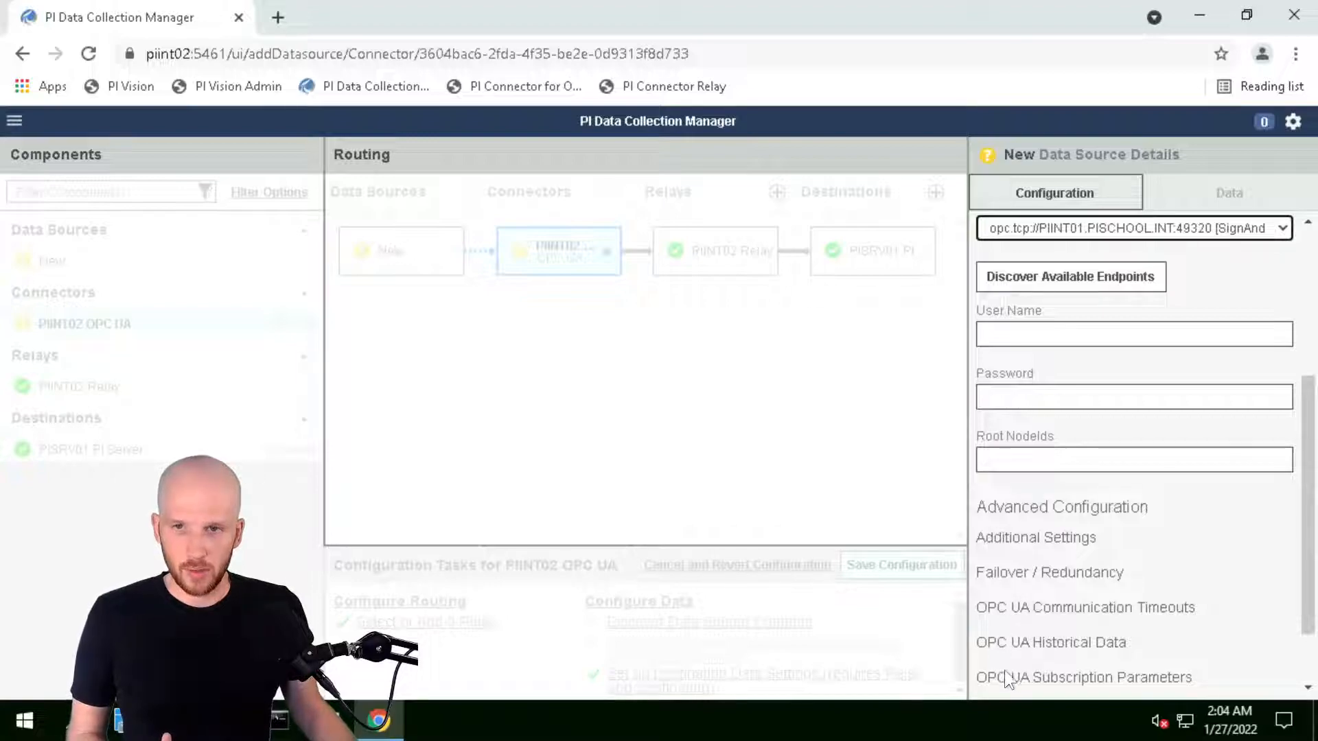
Expand the Transformational Rules section of the data source configuration
scroll(1150, 616, "down", 1)
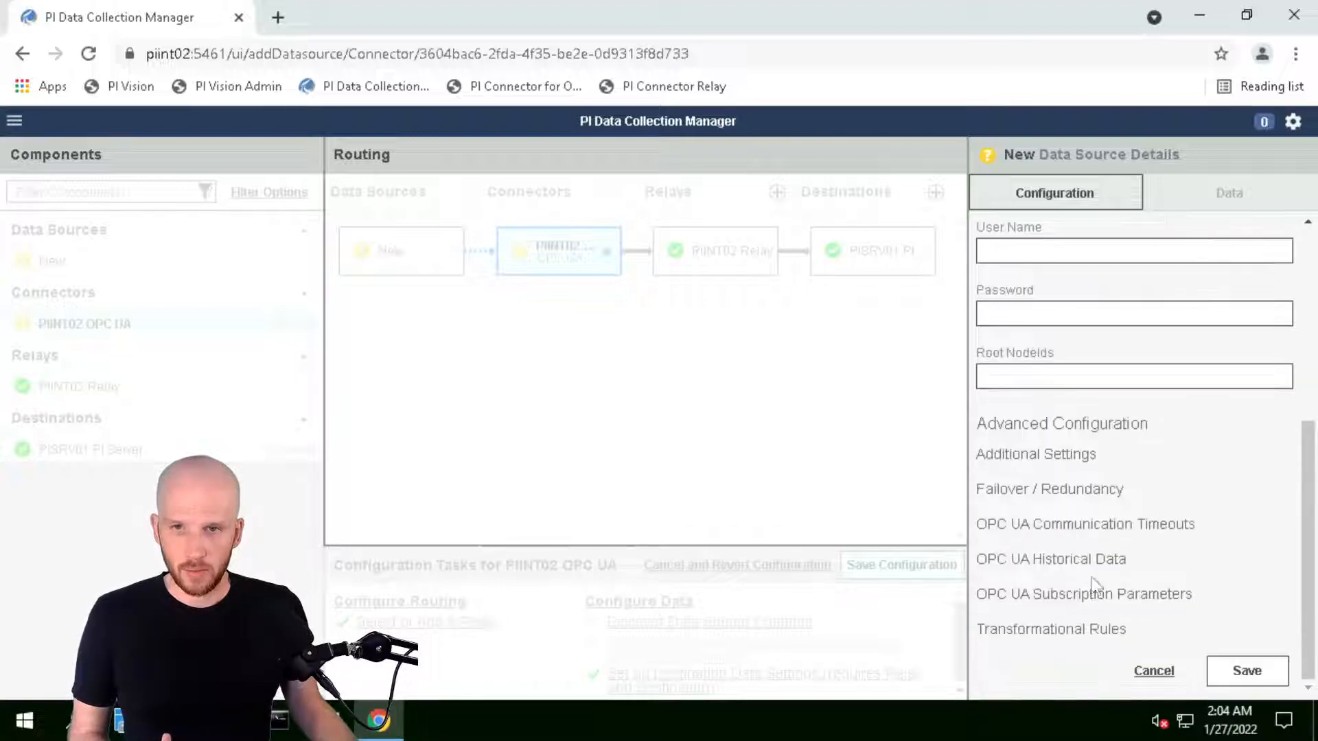
left_click(1026, 626)
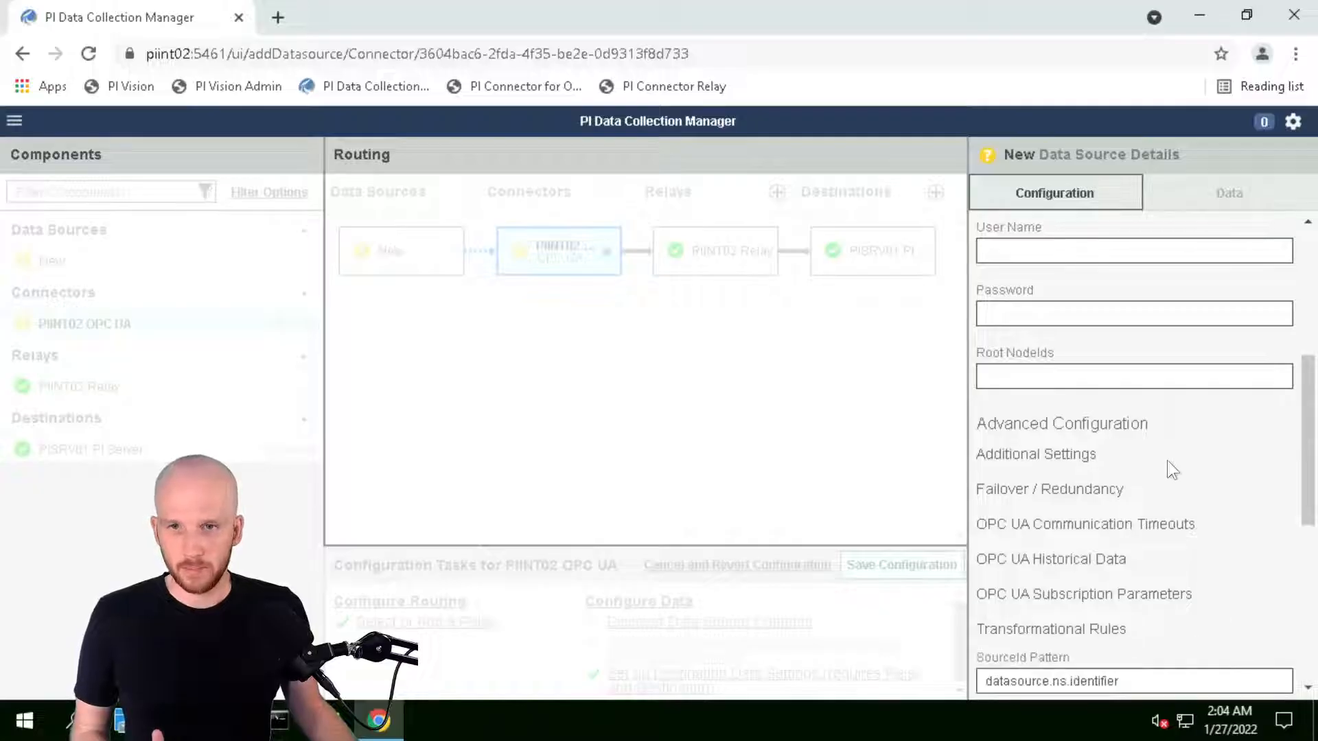
scroll(1167, 460, "down", 5)
scroll(1195, 558, "up", 2)
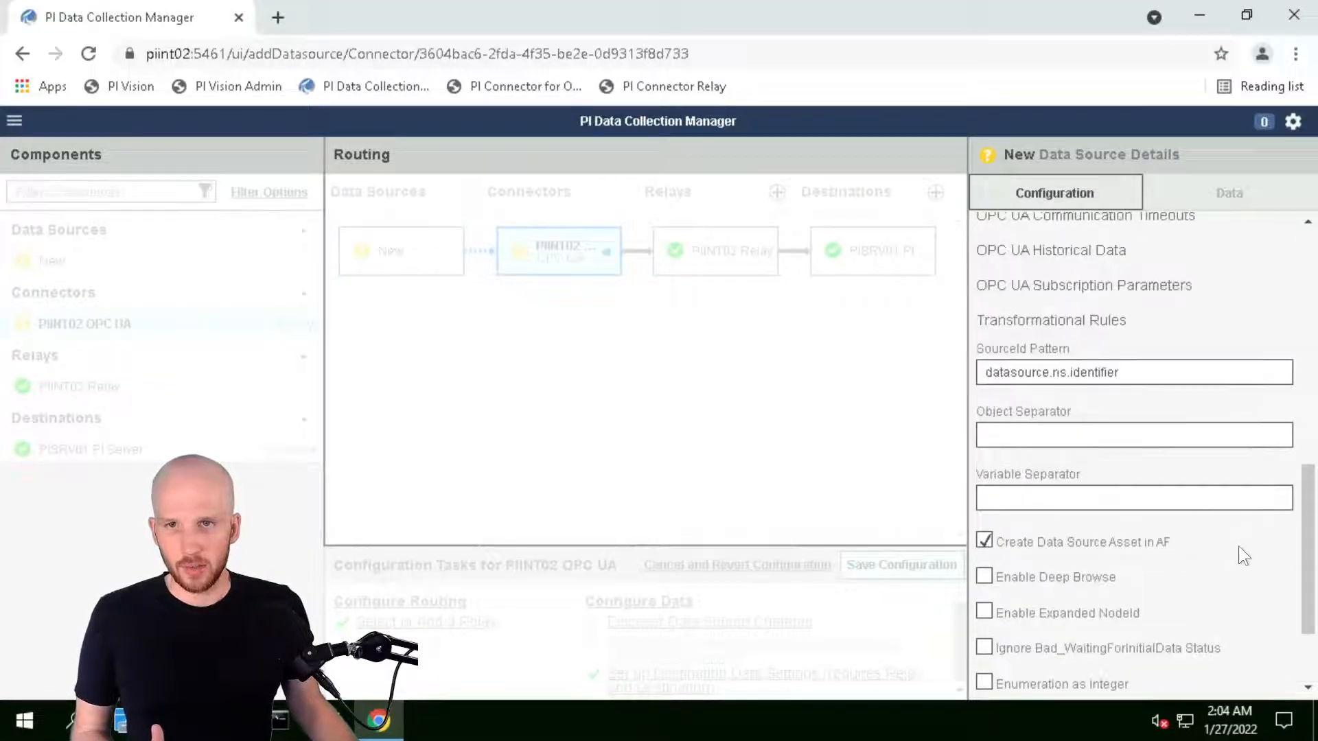
scroll(1227, 550, "down", 2)
mouse_move(1229, 547)
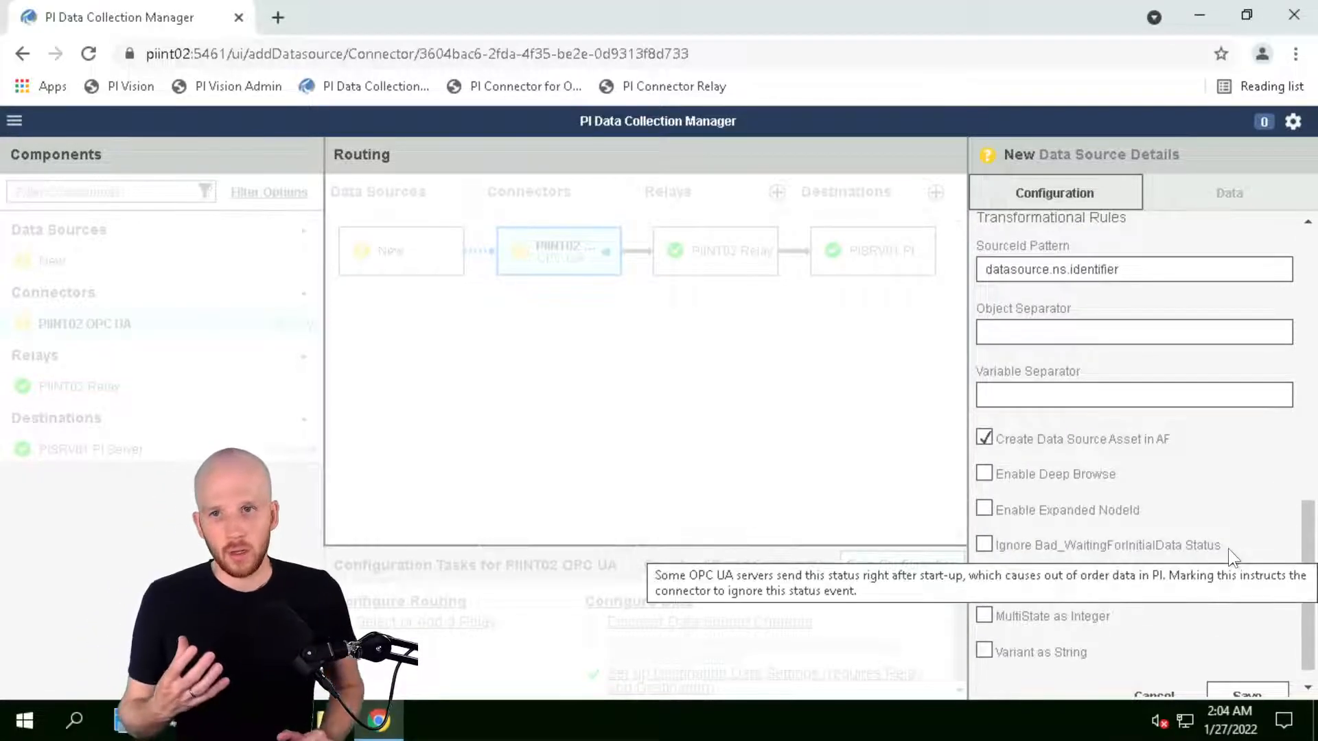
scroll(1101, 352, "up", 2)
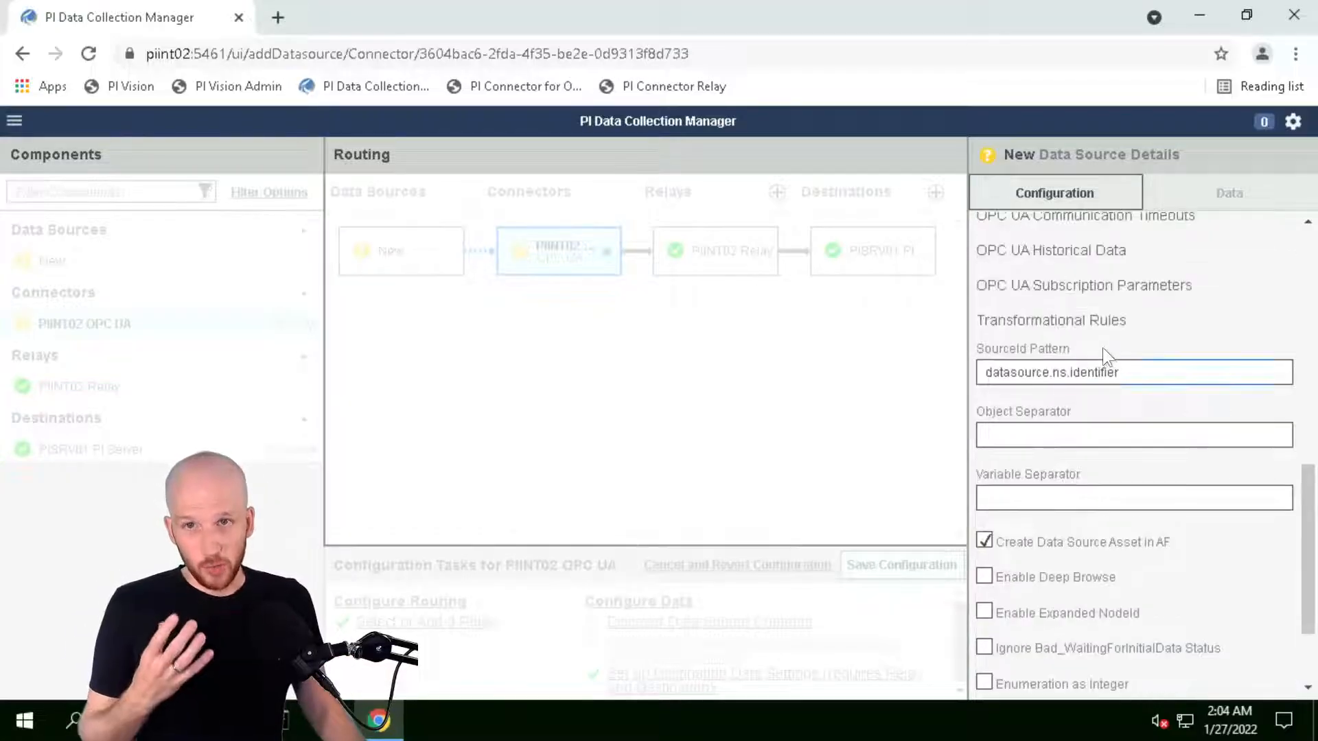
Inspect the datasource.ns.identifier SourceId Pattern, then switch to the PIINT01 remote session
left_click(1118, 427)
mouse_move(1080, 436)
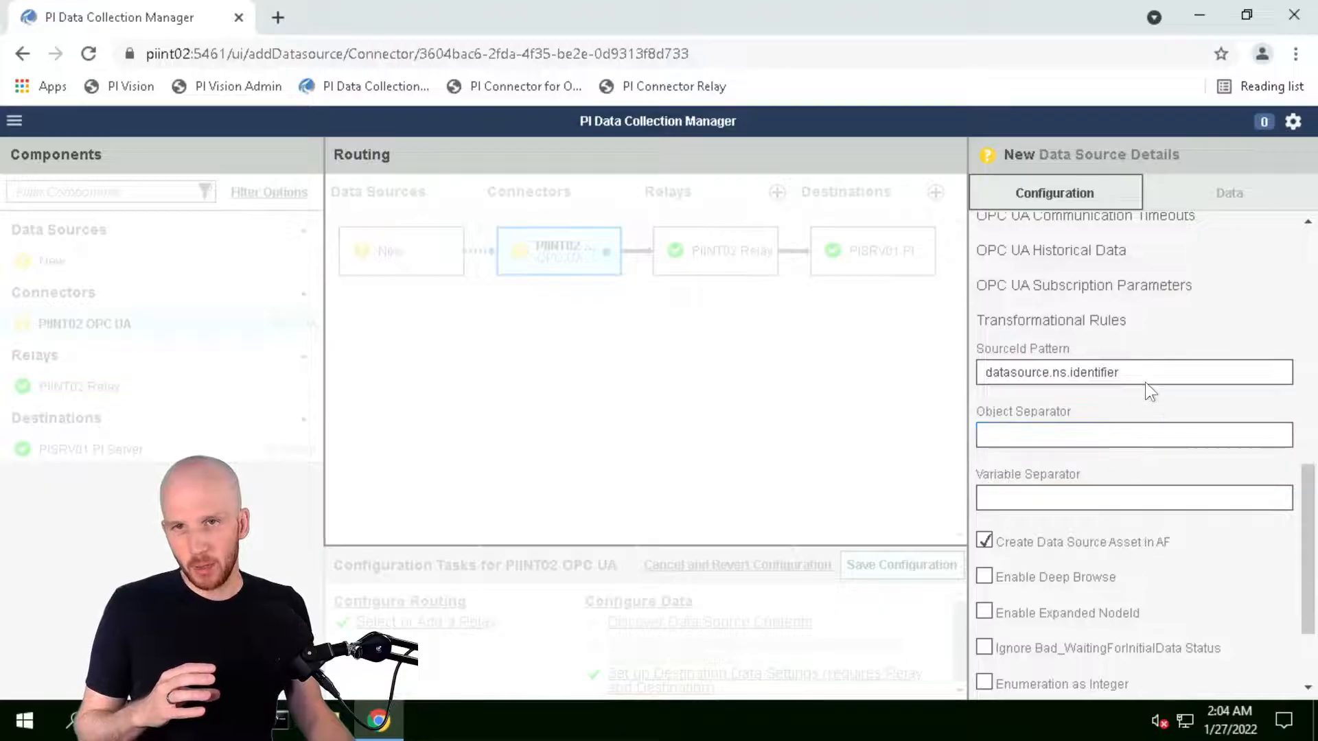
mouse_move(1151, 366)
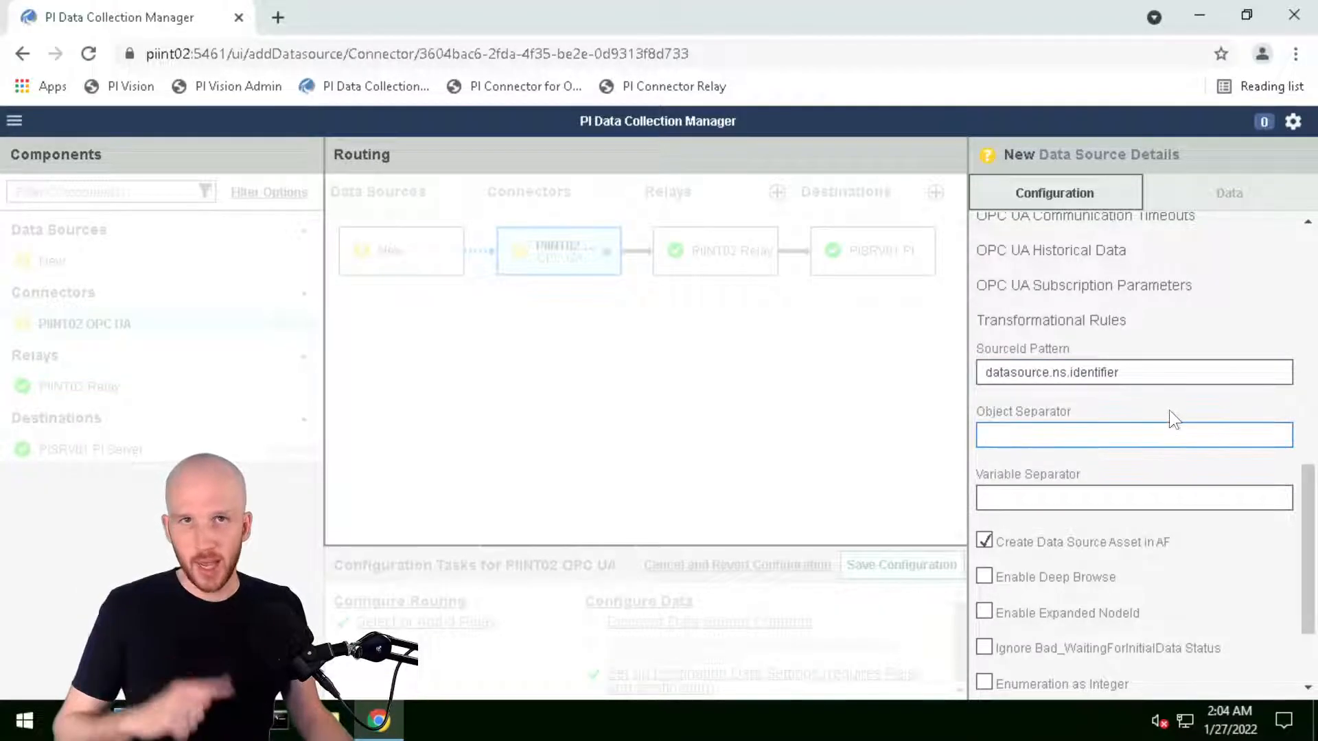
mouse_move(1172, 405)
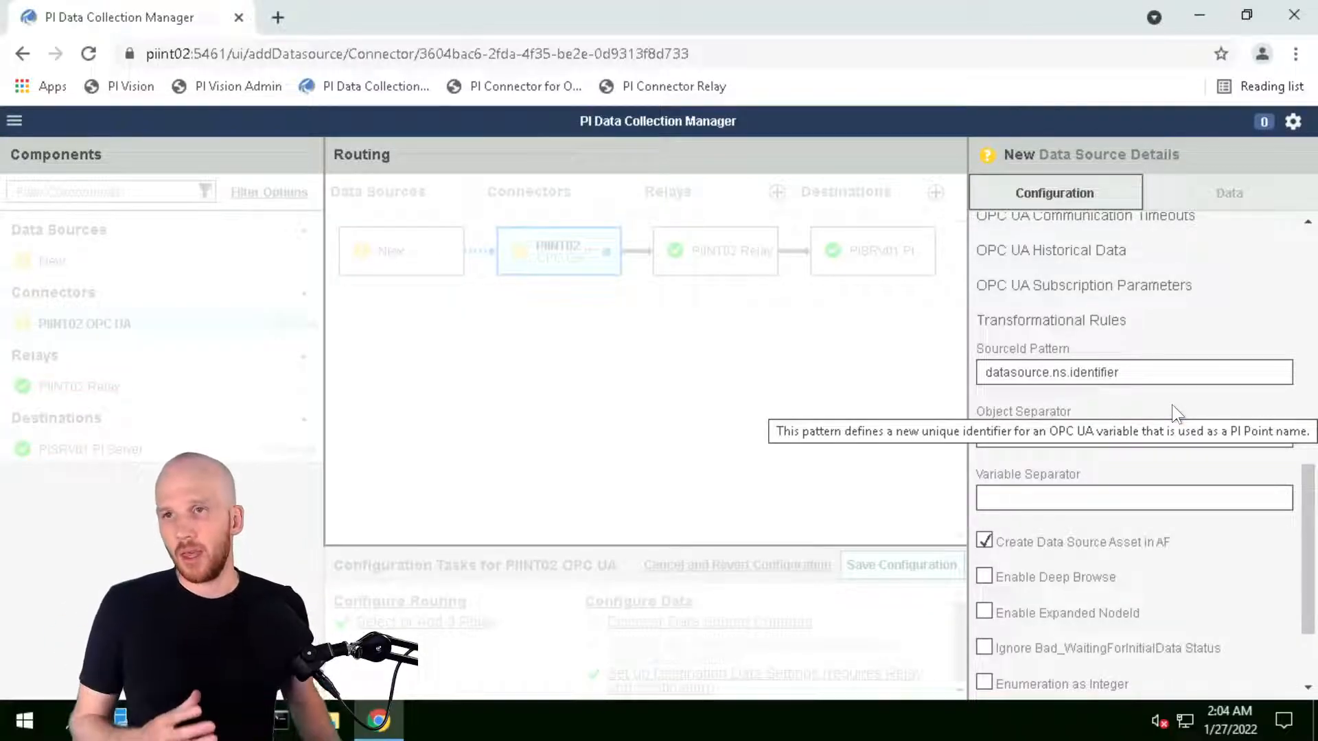
left_click(983, 376)
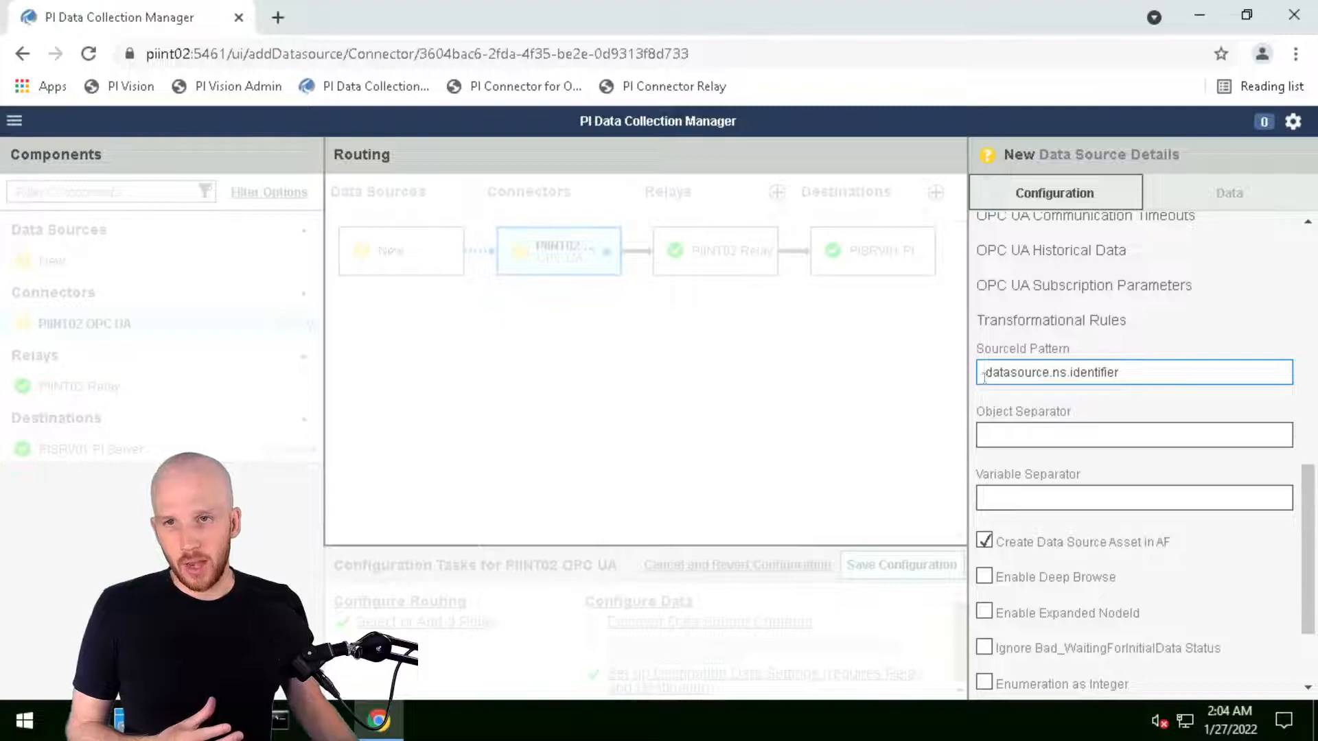
left_click_drag(986, 372, 1056, 376)
scroll(1069, 358, "up", 10)
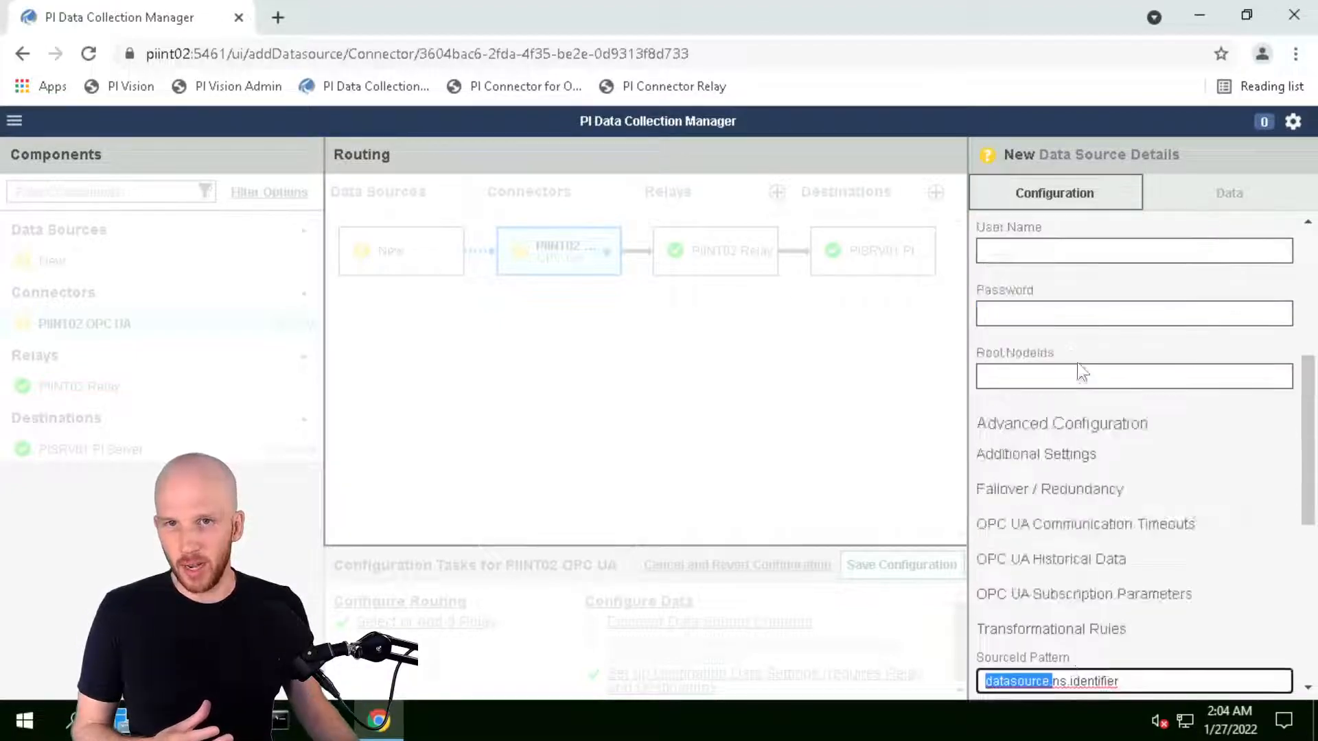
left_click(1009, 316)
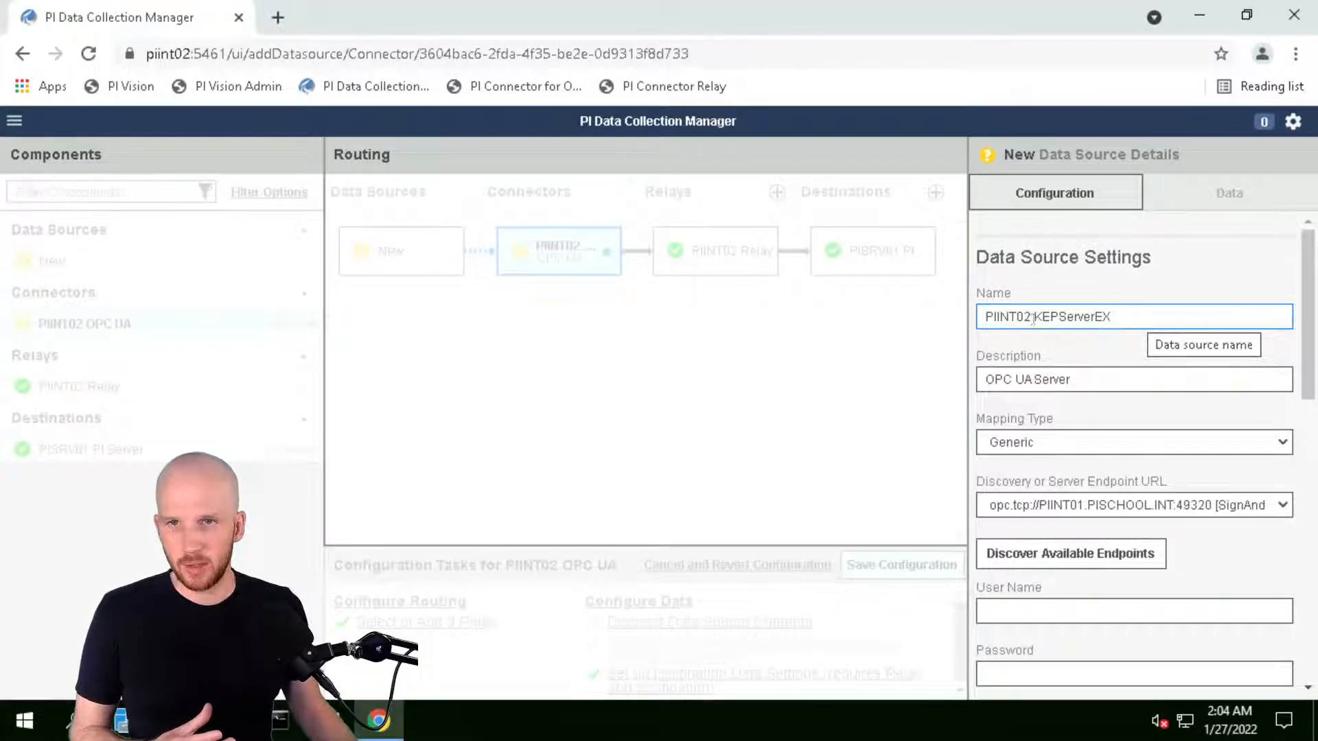
scroll(1041, 320, "down", 10)
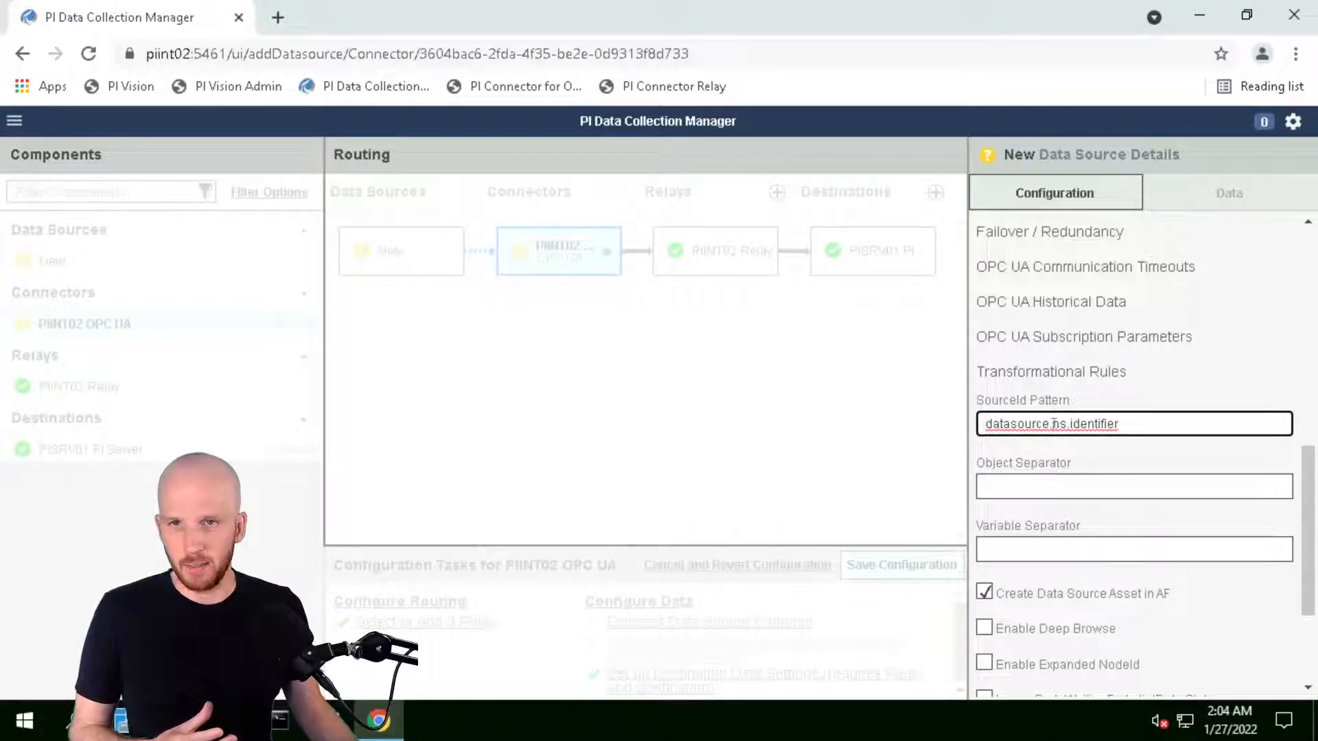
double_click(1060, 424)
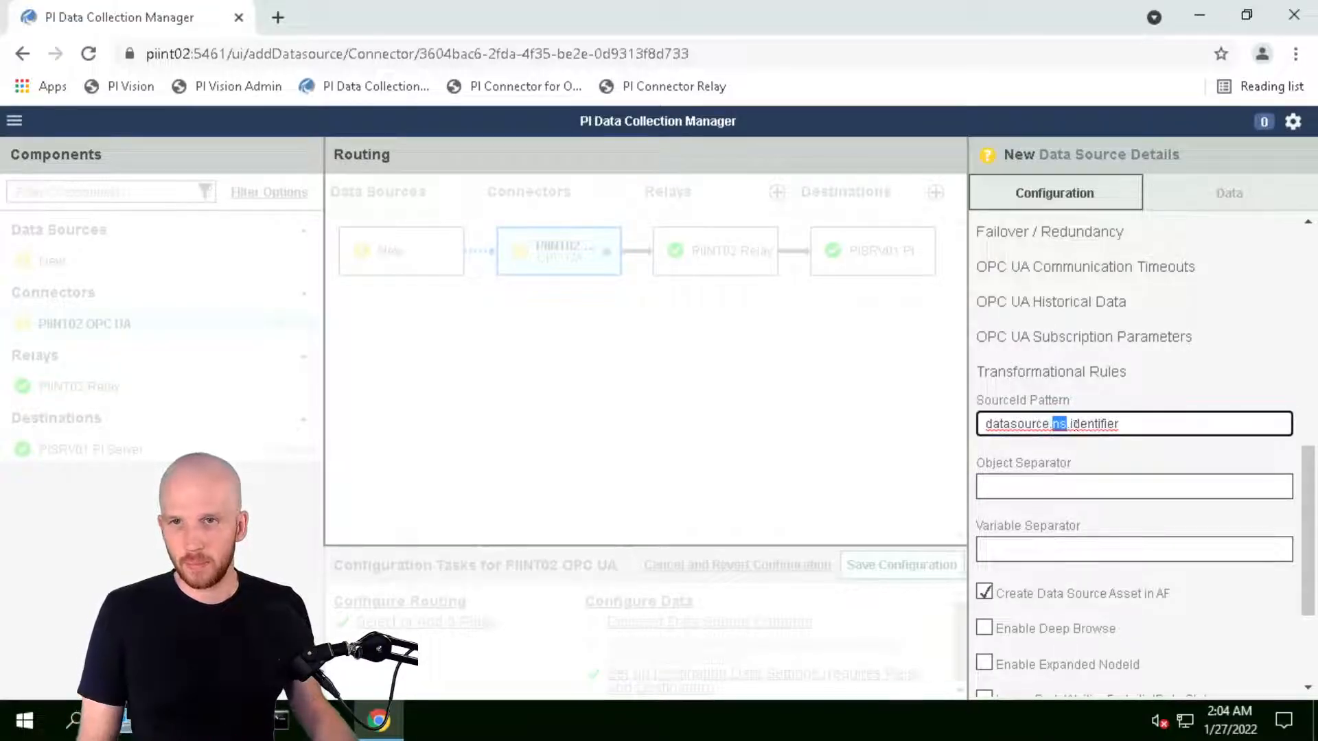
mouse_move(348, 3)
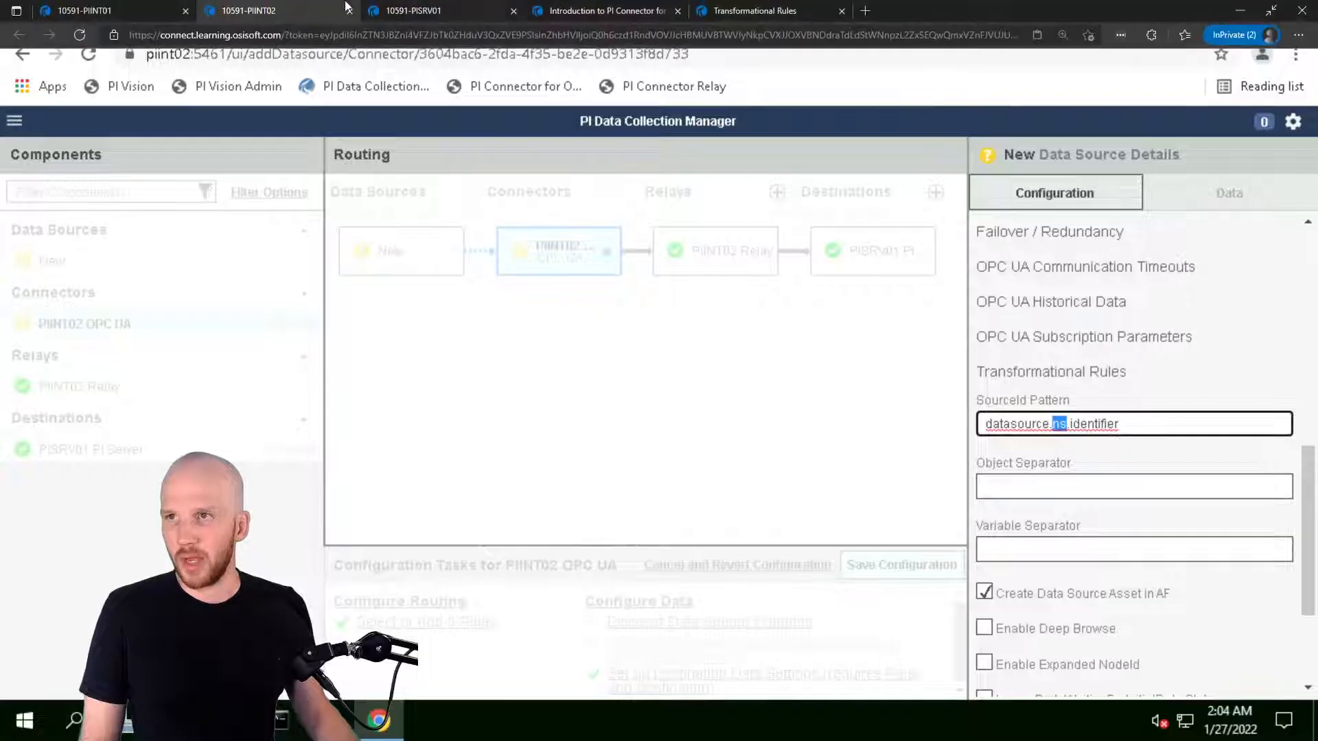
left_click(84, 12)
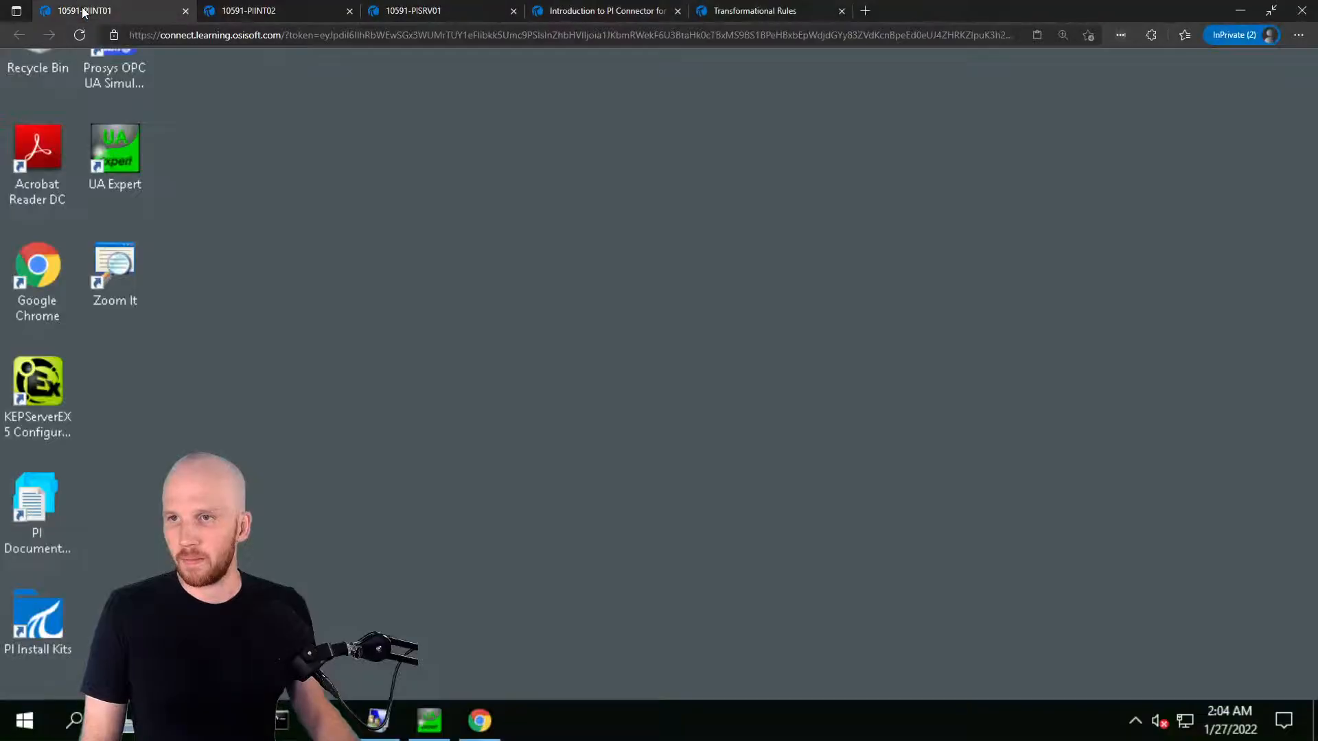
Compare BearingTemp's NodeId Identifier attribute in UaExpert with the pattern's identifier part
left_click(436, 721)
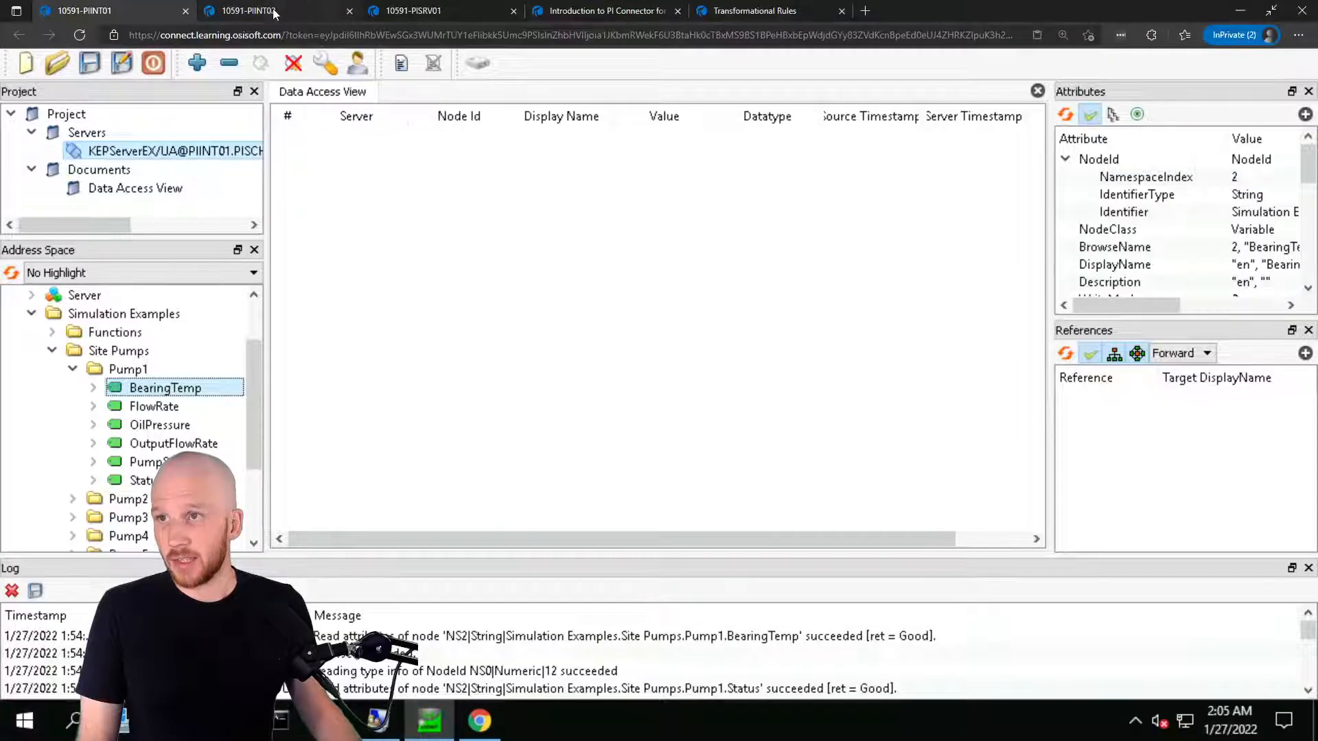
left_click(275, 13)
left_click_drag(1120, 424, 1070, 424)
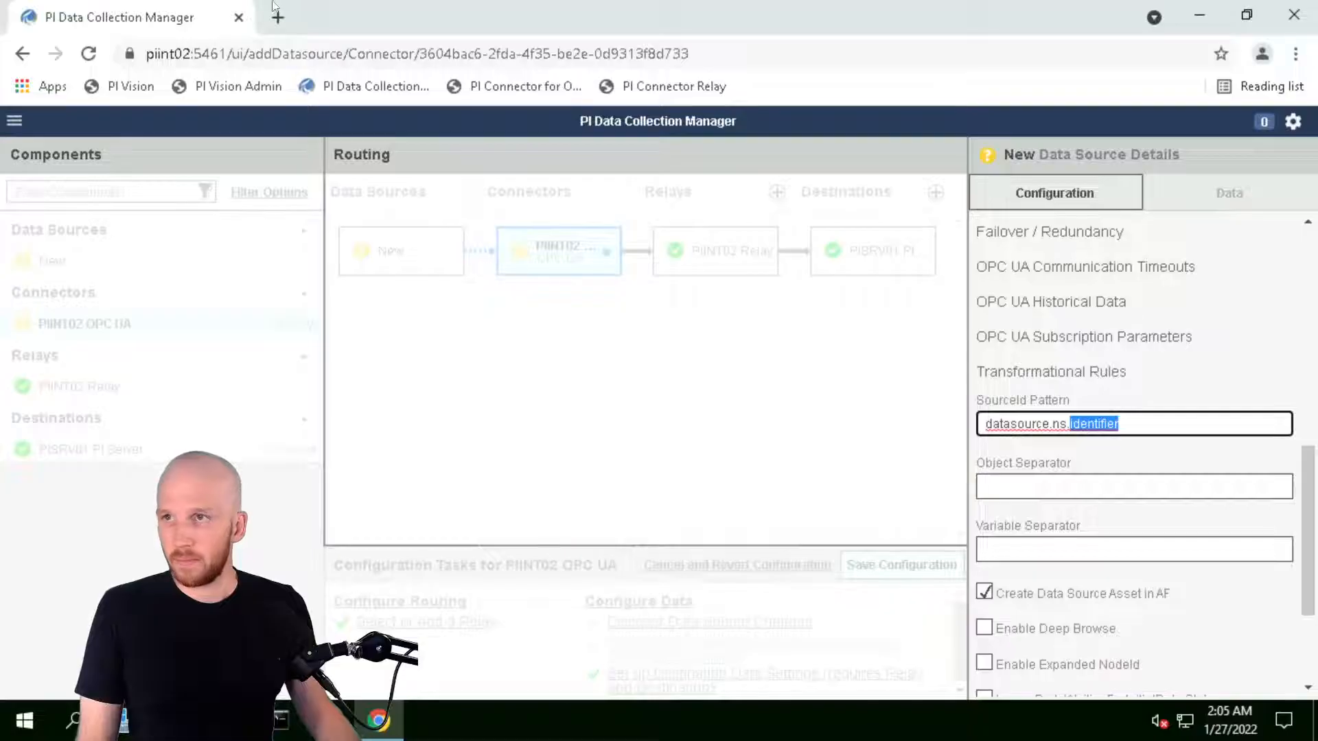
mouse_move(252, 3)
left_click(69, 7)
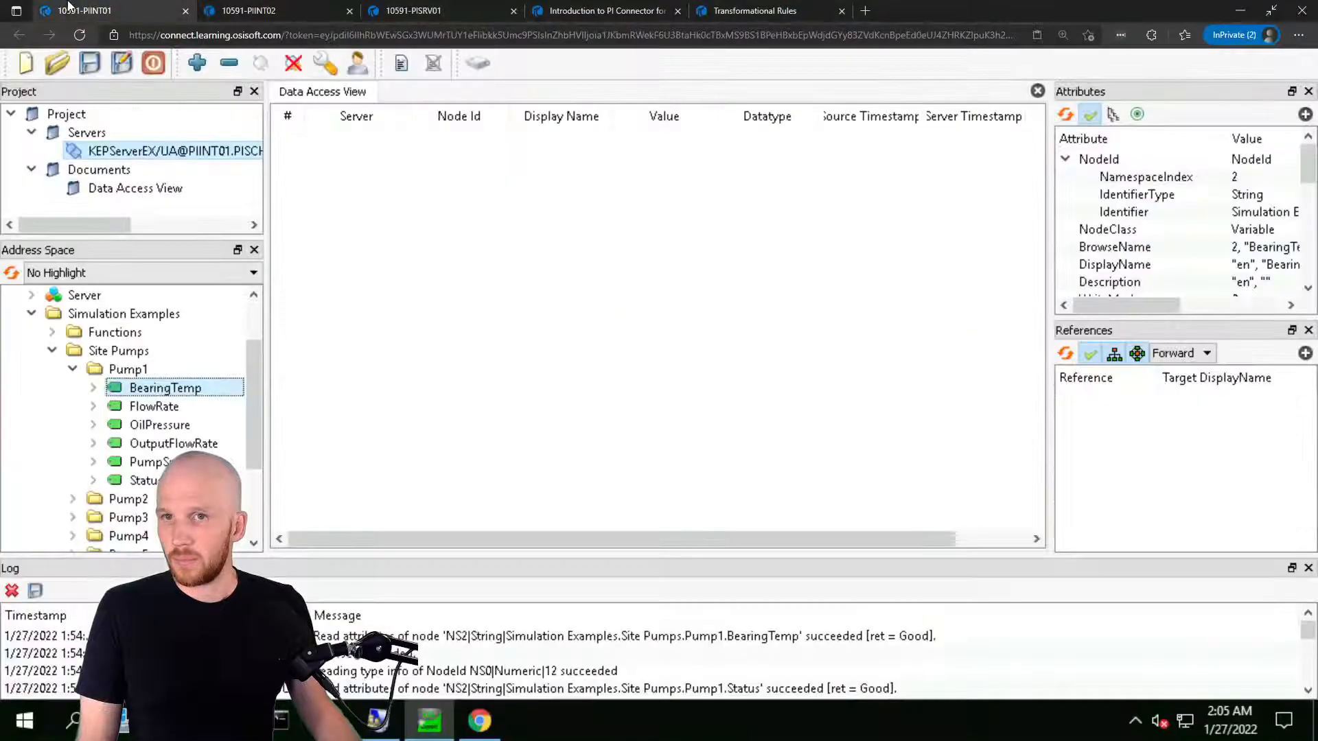
left_click(1148, 211)
mouse_move(1128, 305)
left_mouse_down()
mouse_move(1258, 315)
mouse_move(1084, 306)
mouse_move(1268, 311)
mouse_move(1106, 306)
left_mouse_up()
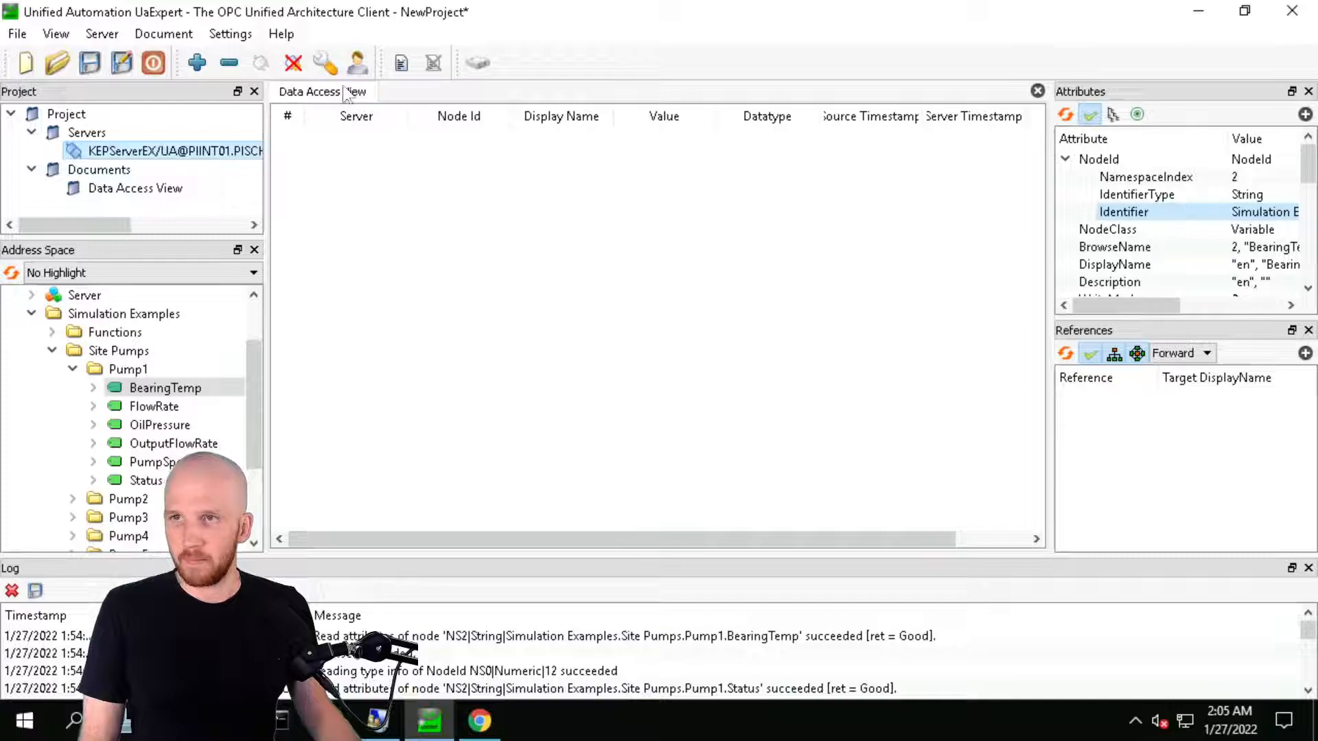
Trim the SourceId Pattern on PIINT02 down to just 'identifier'
mouse_move(303, 1)
left_click(251, 8)
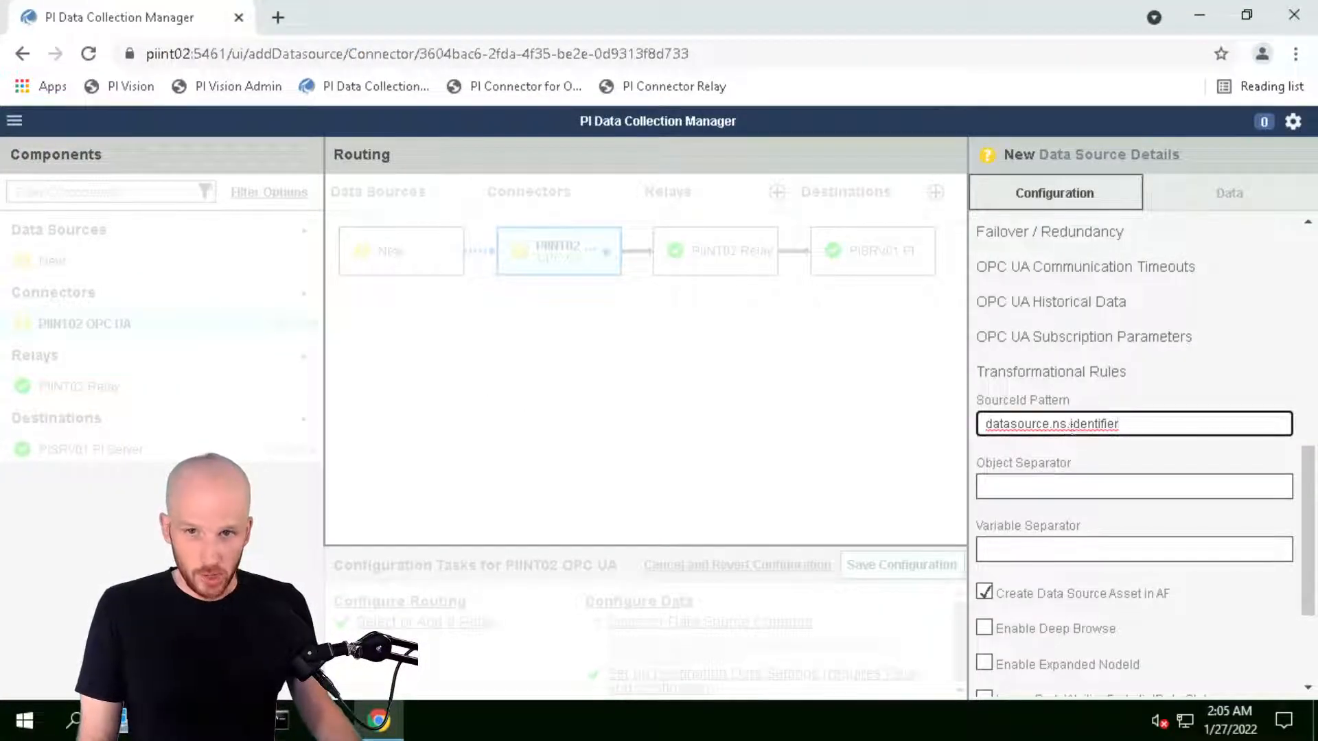
left_click_drag(1069, 423, 957, 425)
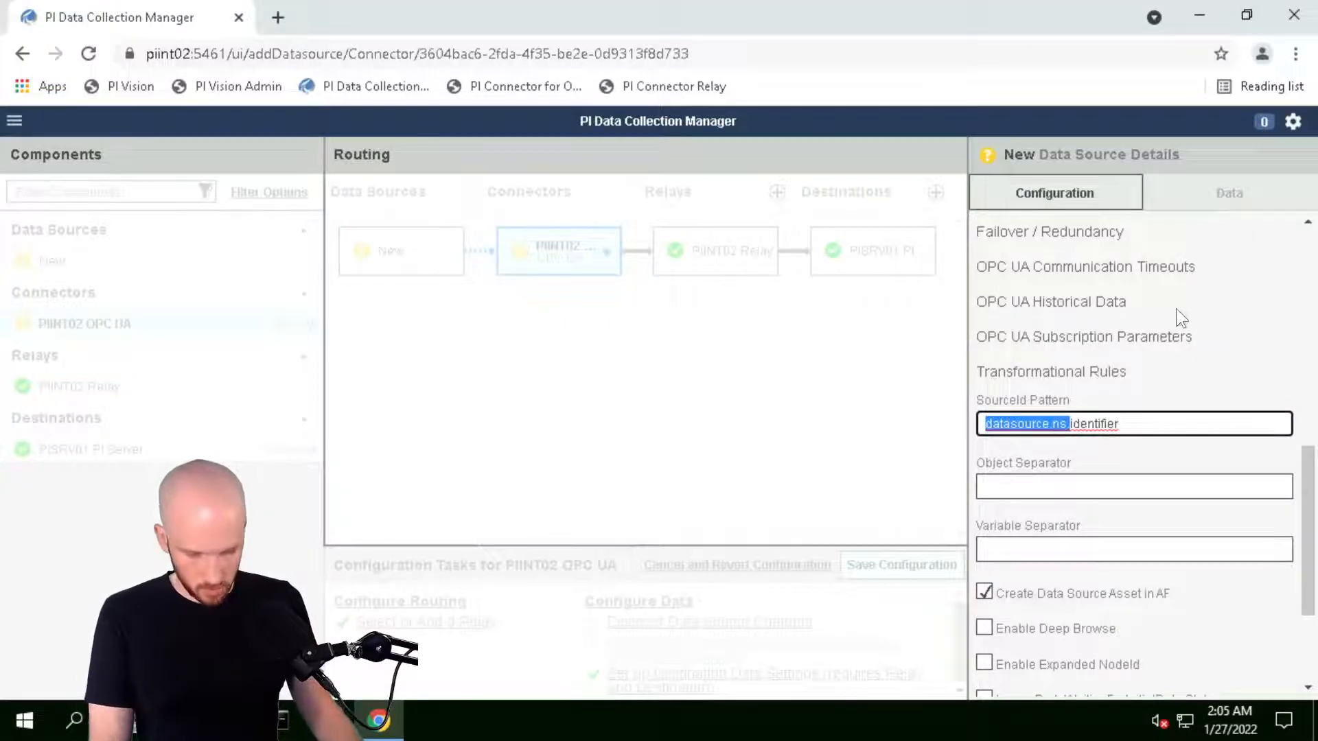
key("BackSpace")
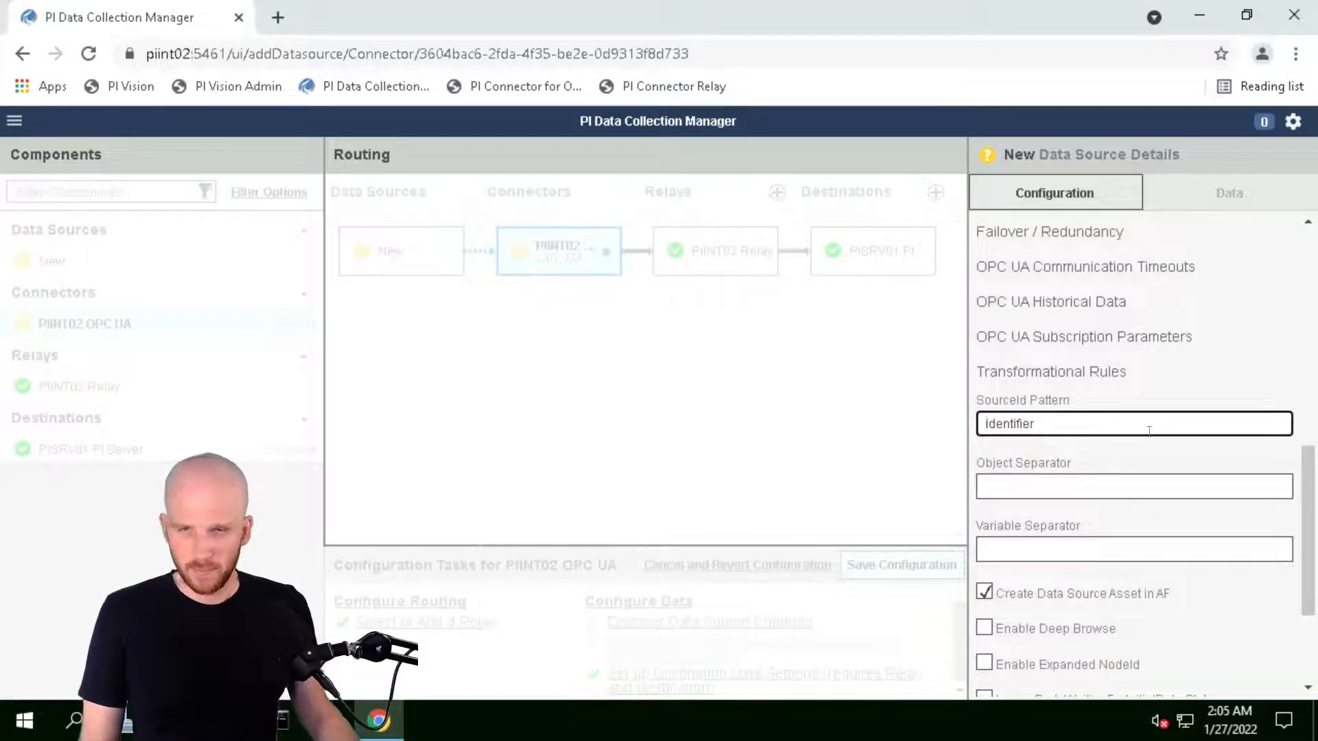
Check the 'identifier' pattern and save the PIINT02 KEPServerEX data source
scroll(1147, 430, "up", 9)
left_click(1017, 317)
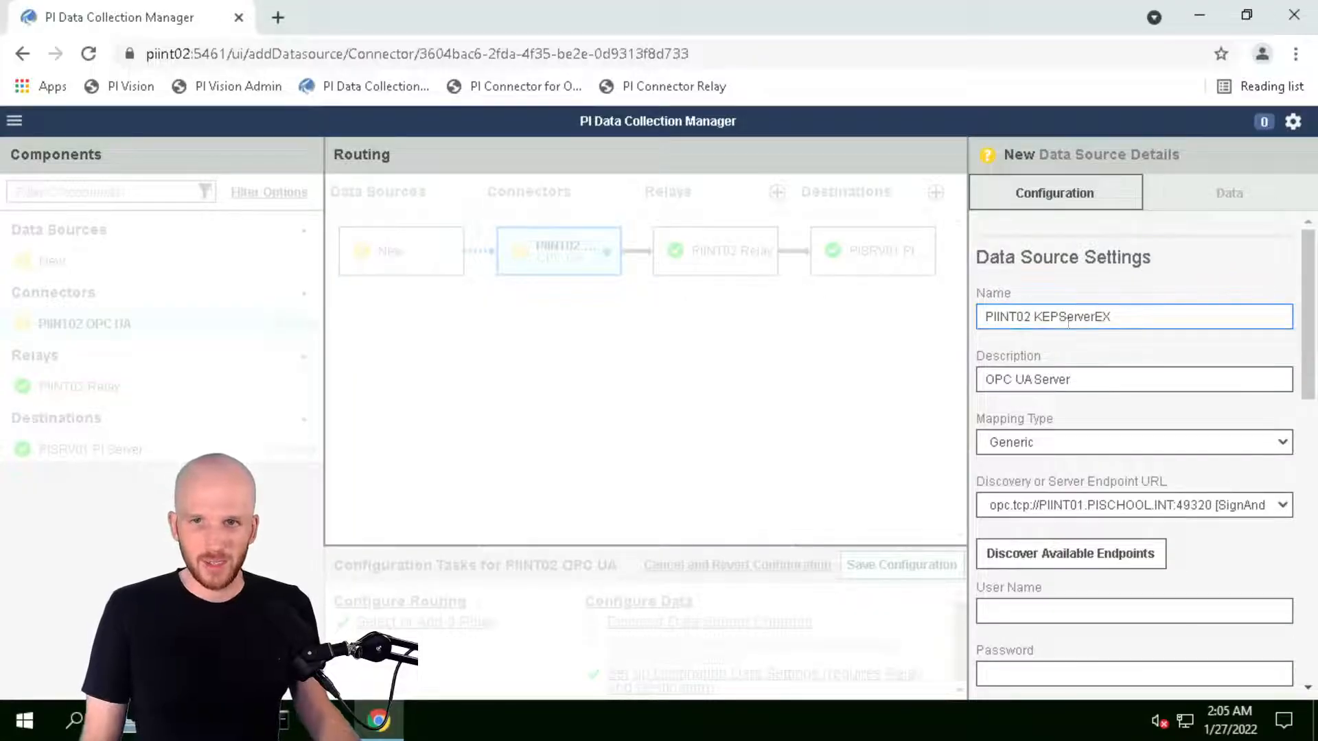
scroll(1107, 336, "down", 15)
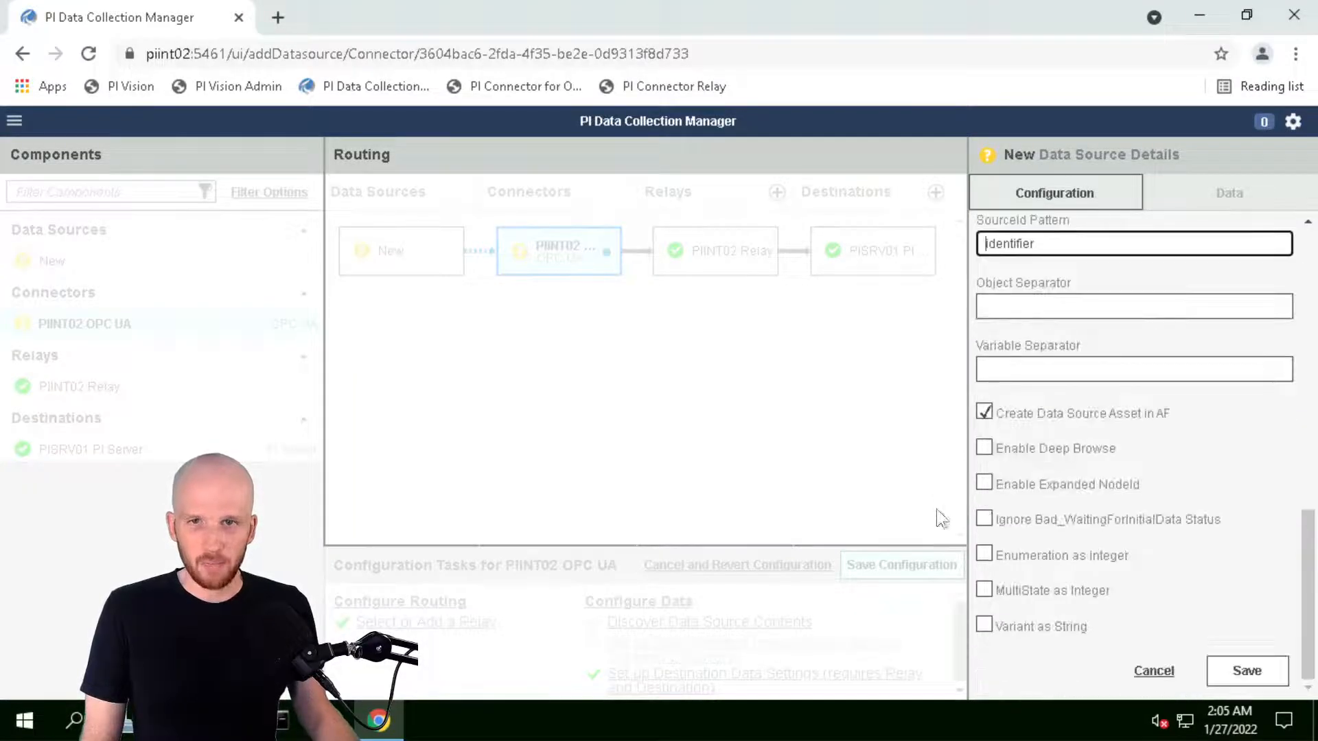
scroll(1058, 357, "up", 2)
left_click(1058, 356)
left_click_drag(1063, 347, 958, 345)
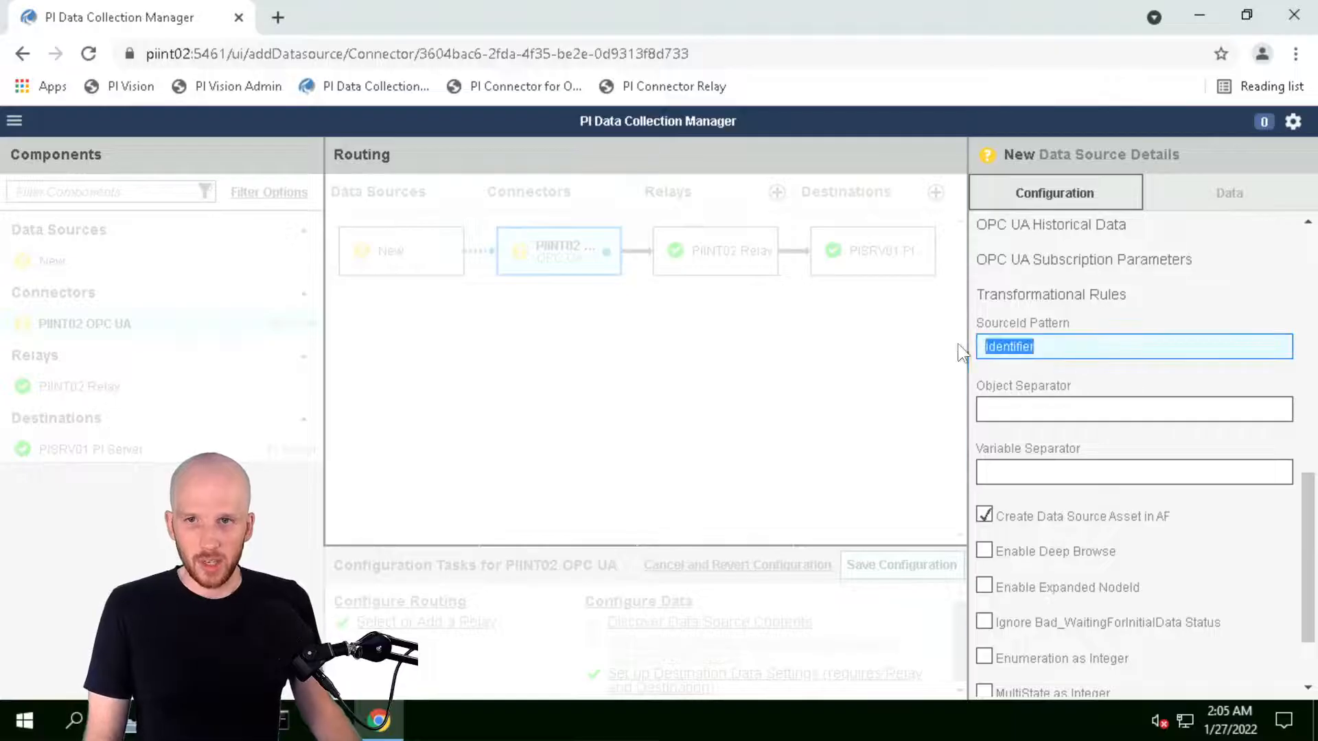
left_click(1057, 346)
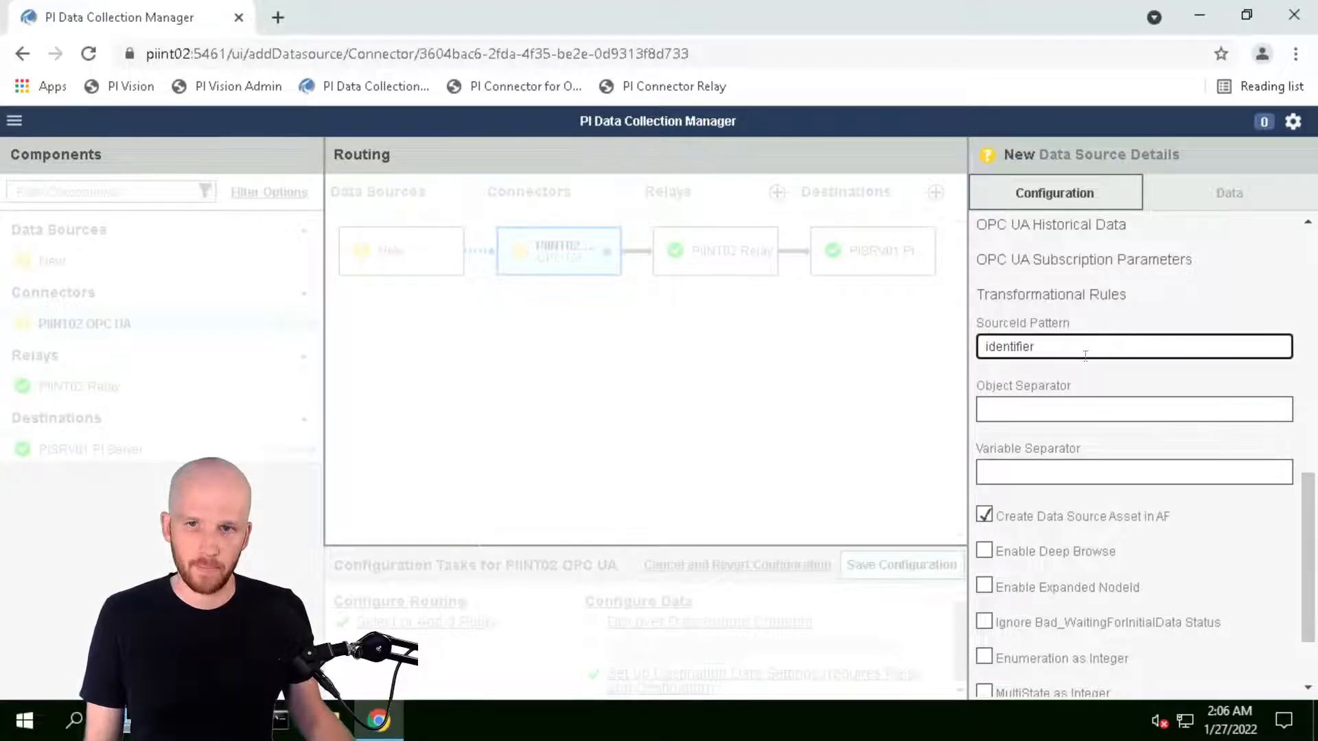
scroll(1124, 429, "down", 2)
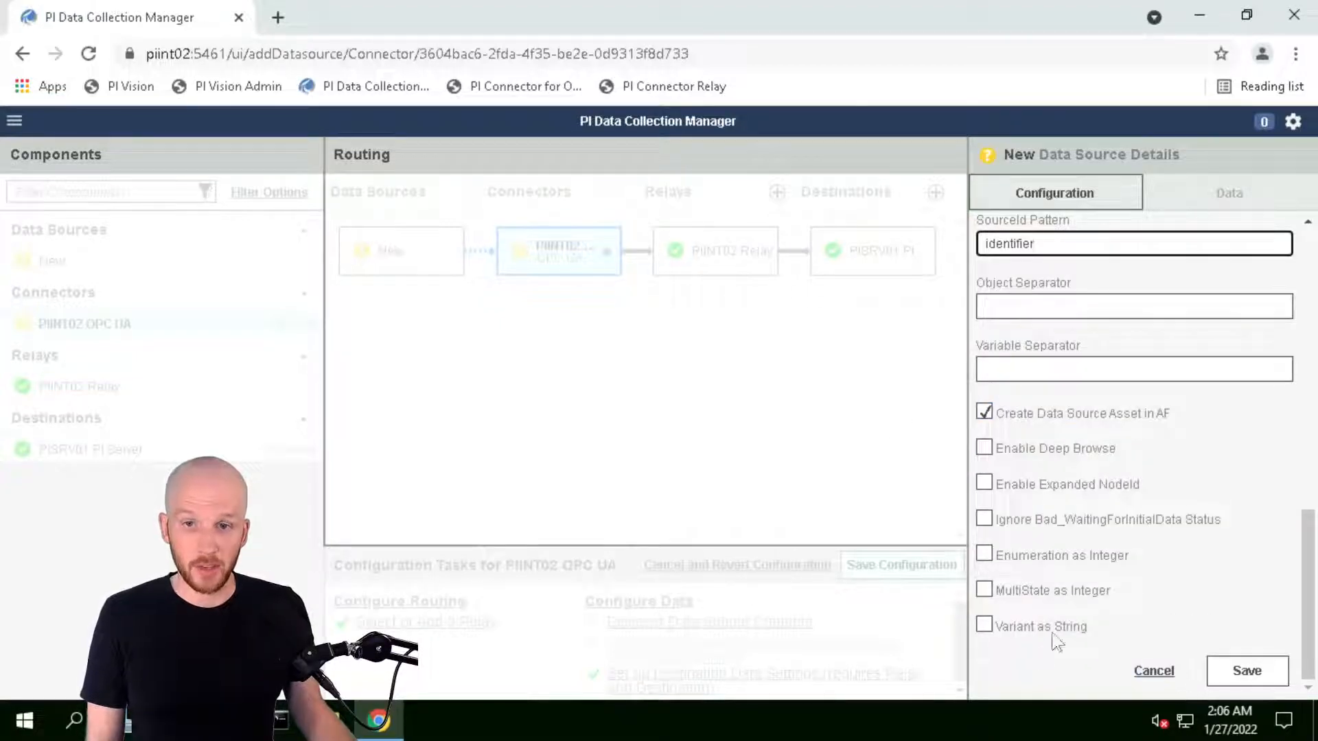
scroll(1043, 528, "up", 2)
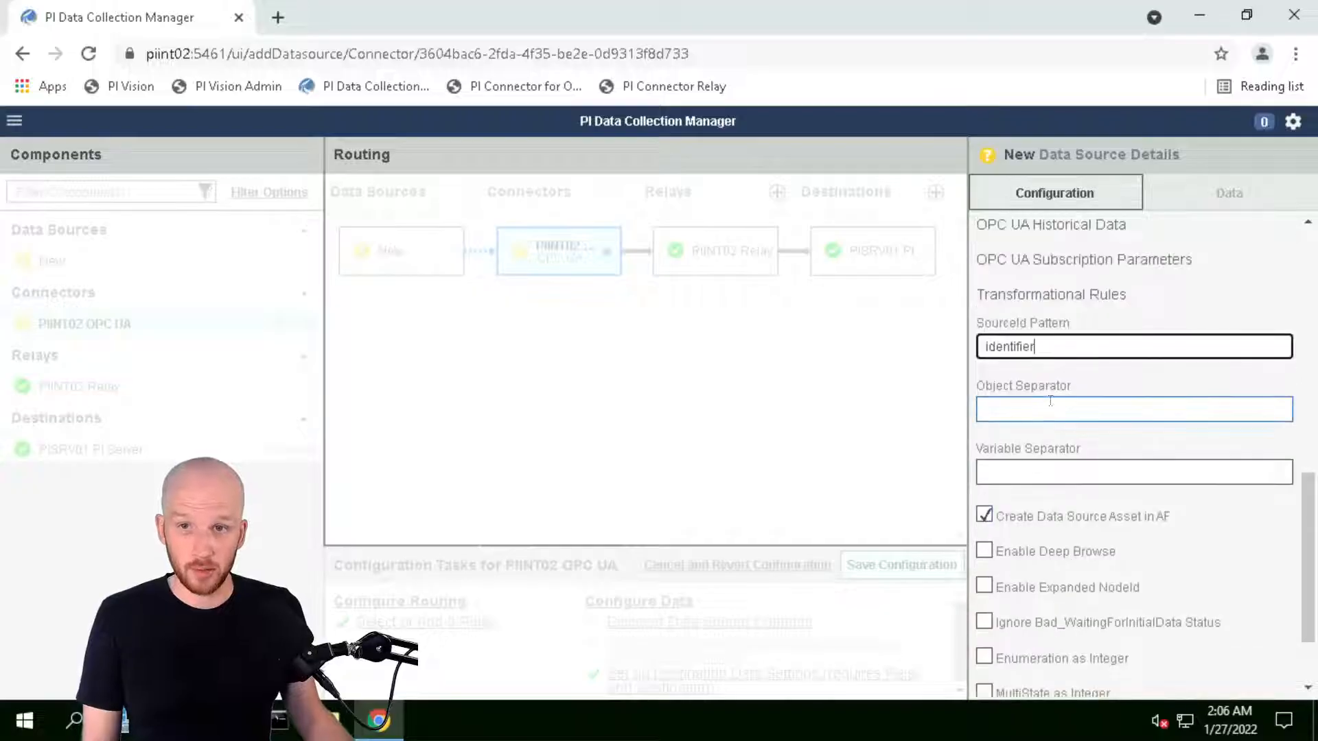
mouse_move(1055, 400)
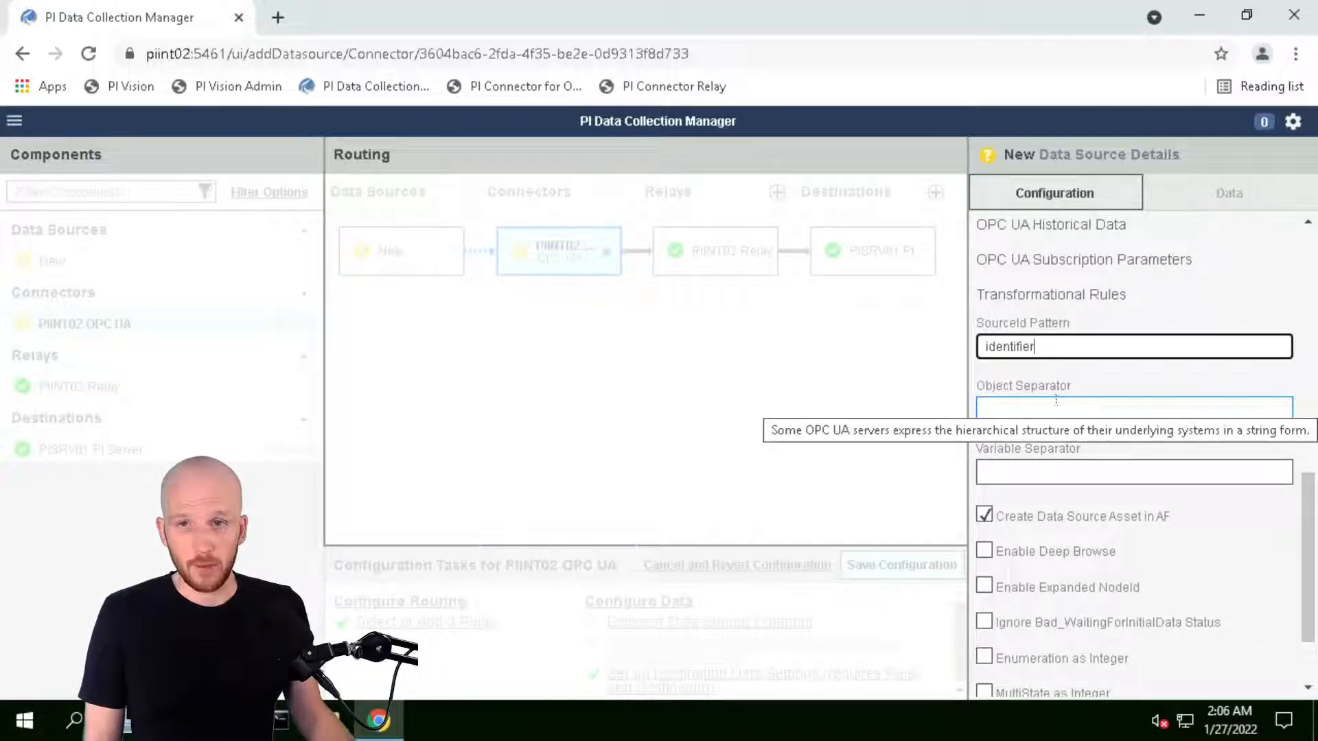
scroll(1149, 550, "down", 2)
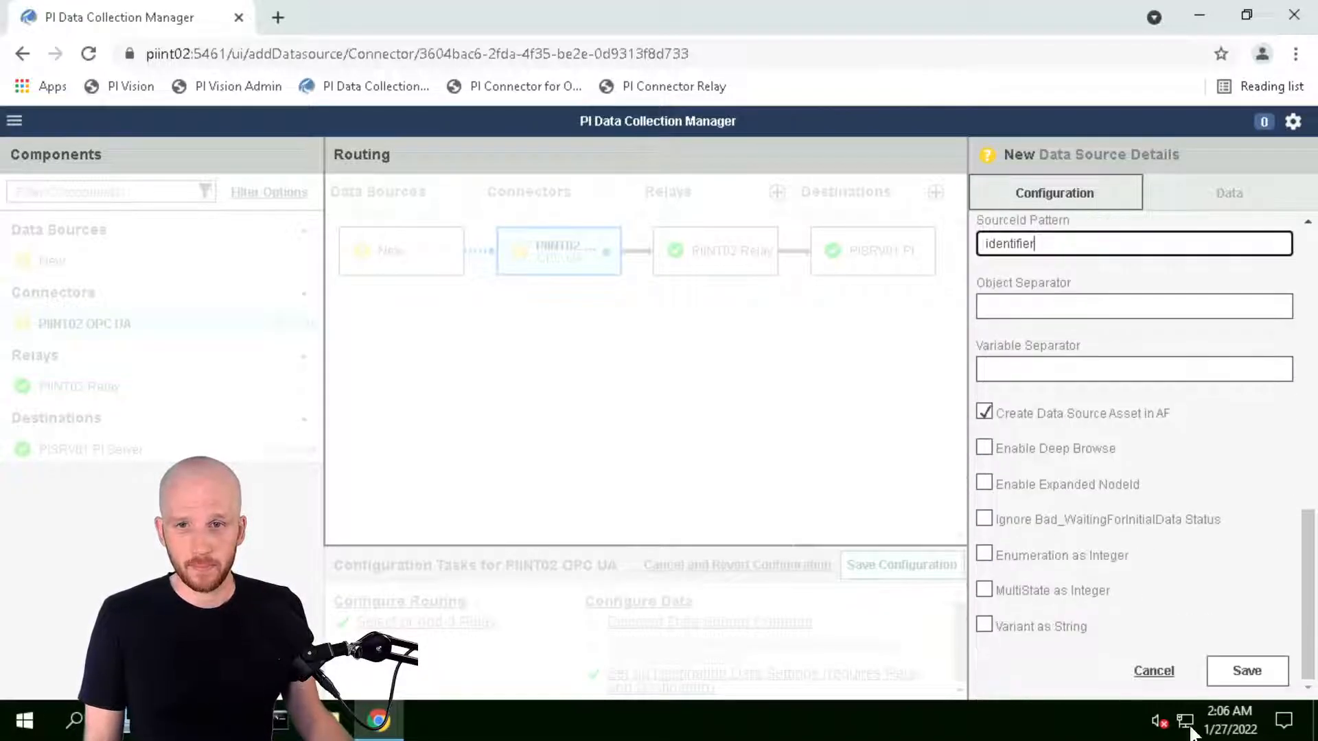
left_click(1247, 671)
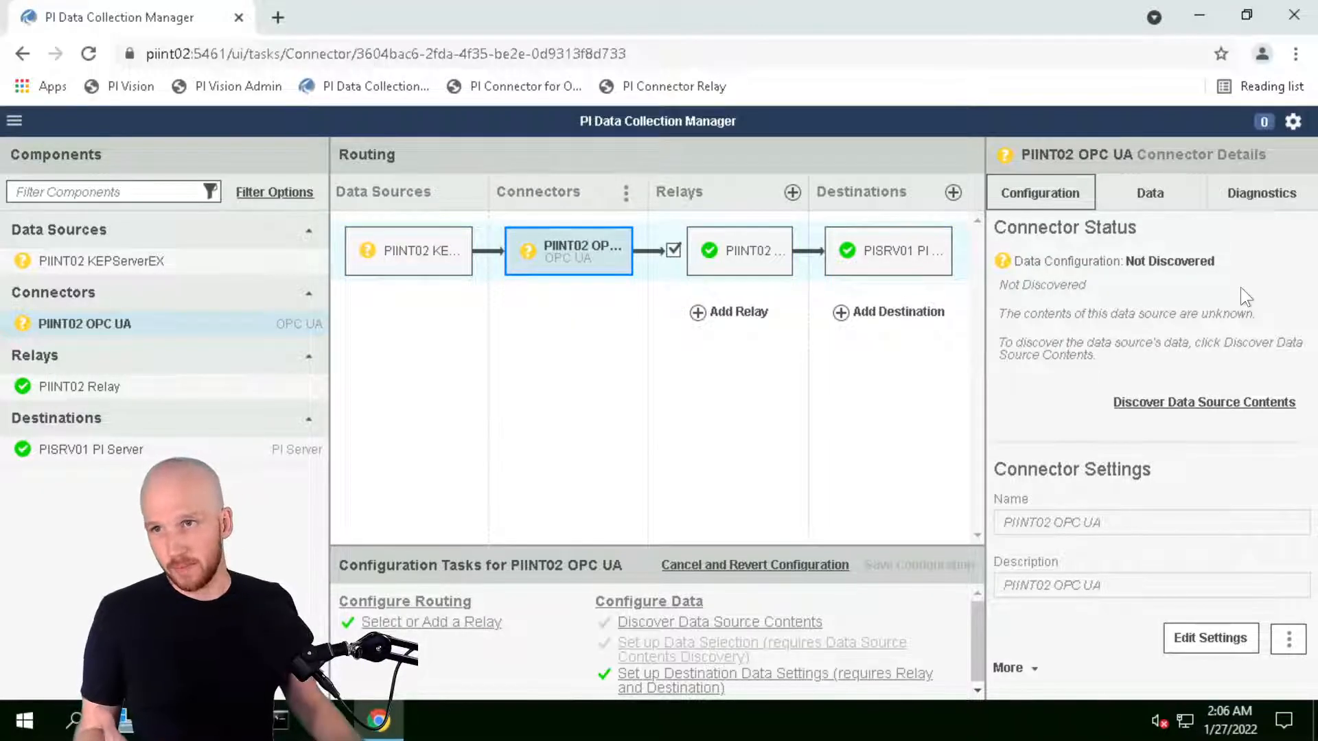
Select the KEPServerEX source and PIINT02 OPC UA connector, then reach Discover Data Source Contents
left_click(408, 262)
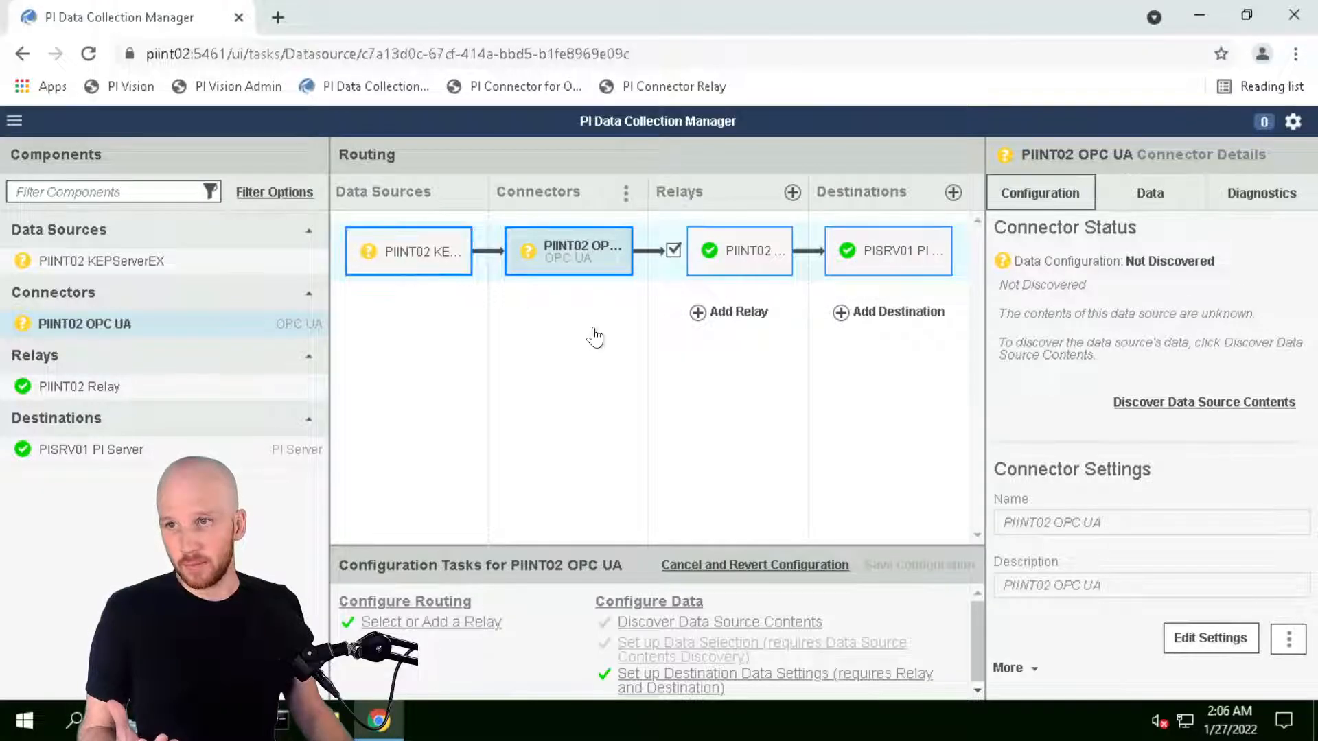
left_click(555, 263)
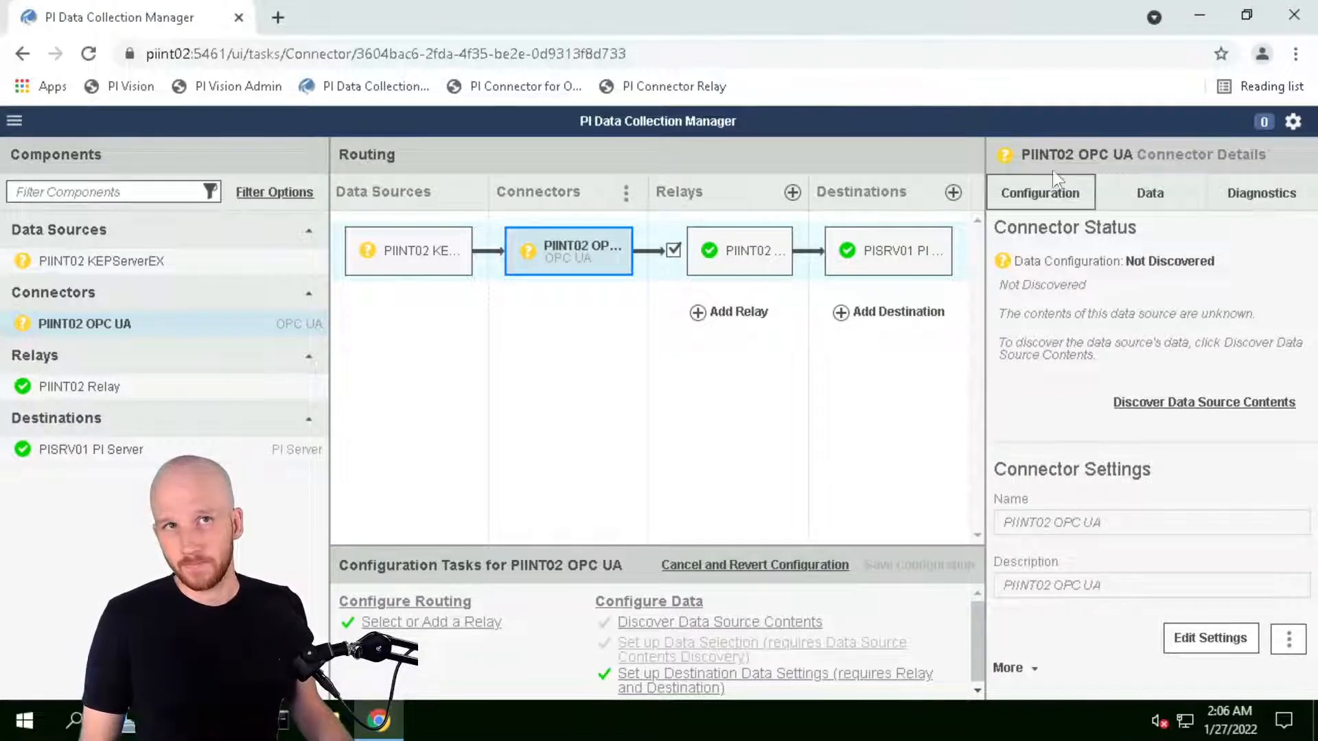
left_click(1153, 406)
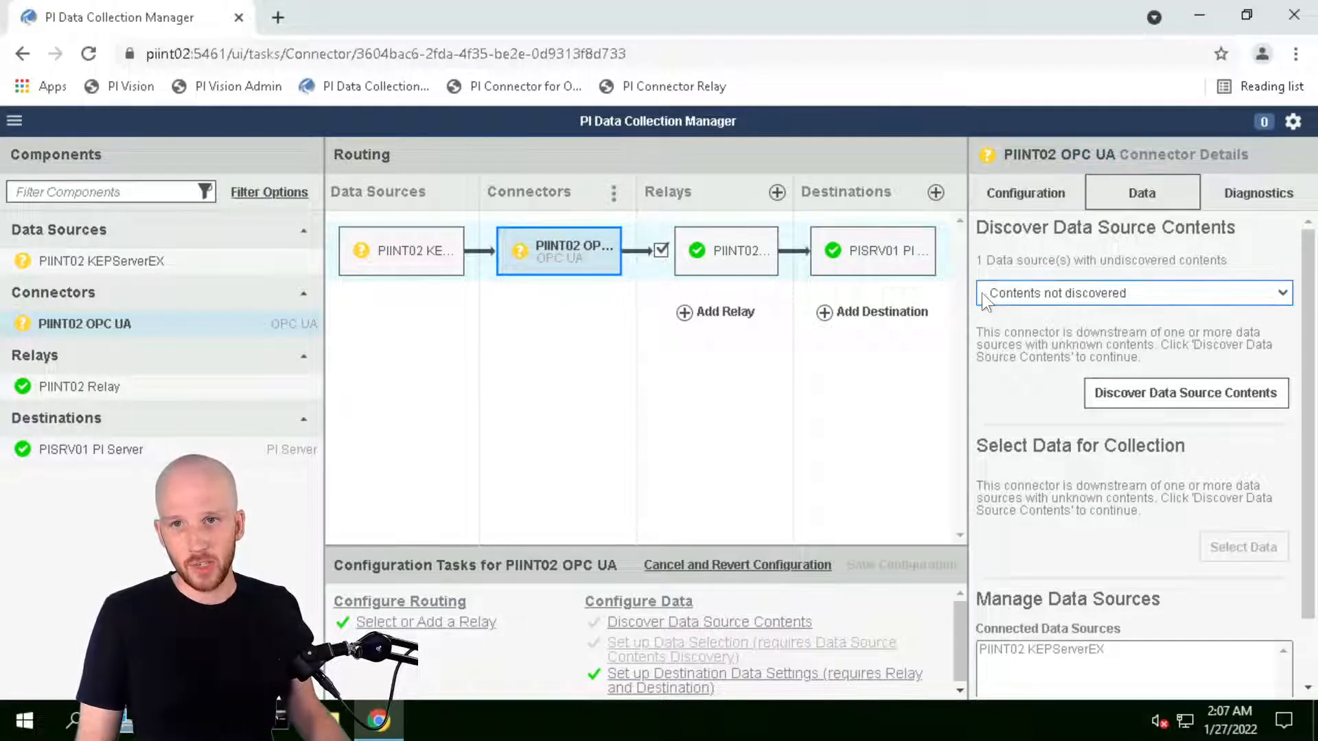
Scan the entire PIINT02 KEPServerEX source and read its unable-to-connect error
left_click(1123, 405)
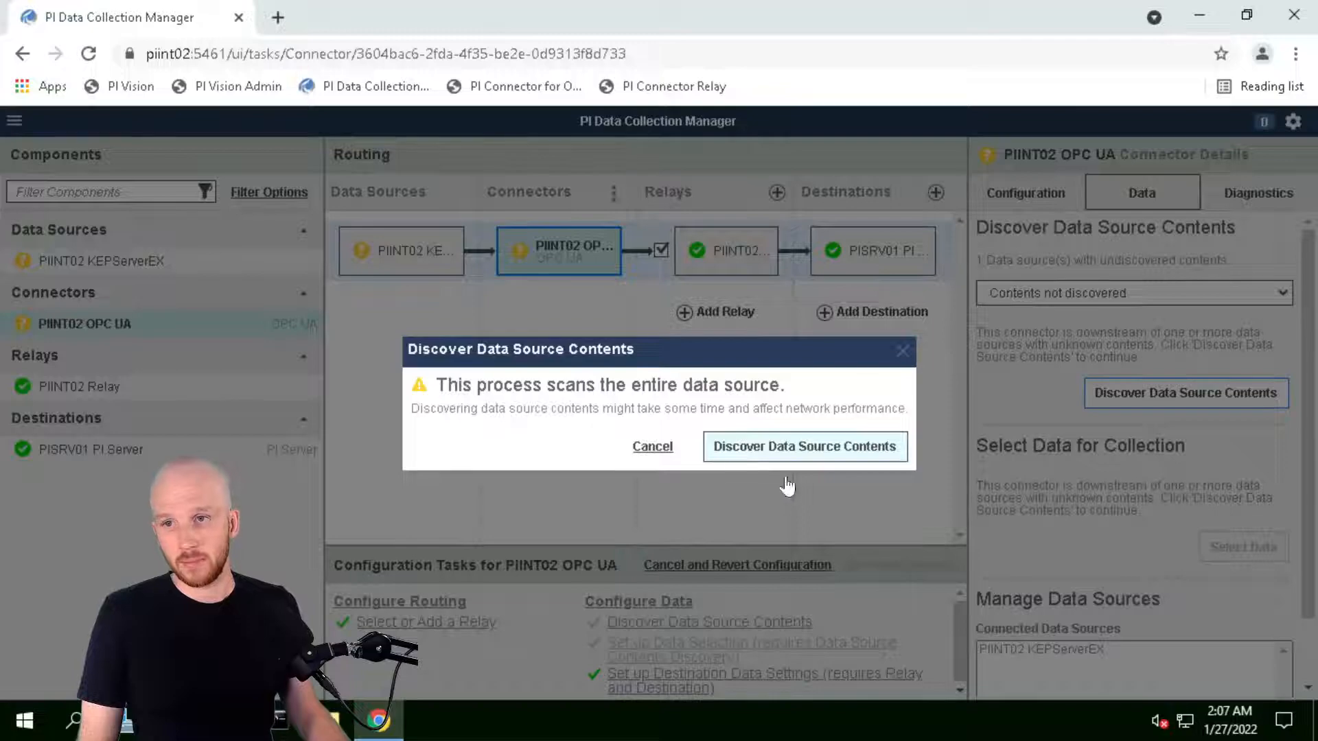
left_click(817, 449)
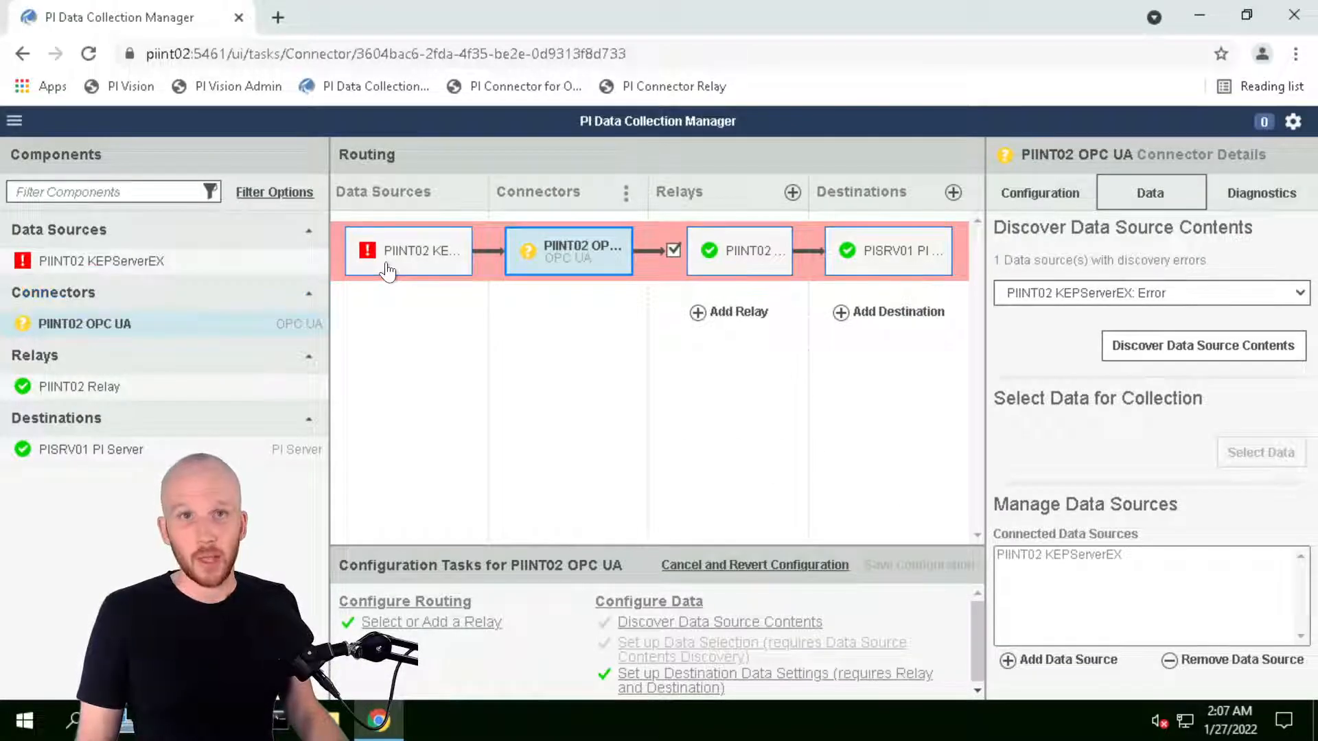
mouse_move(391, 269)
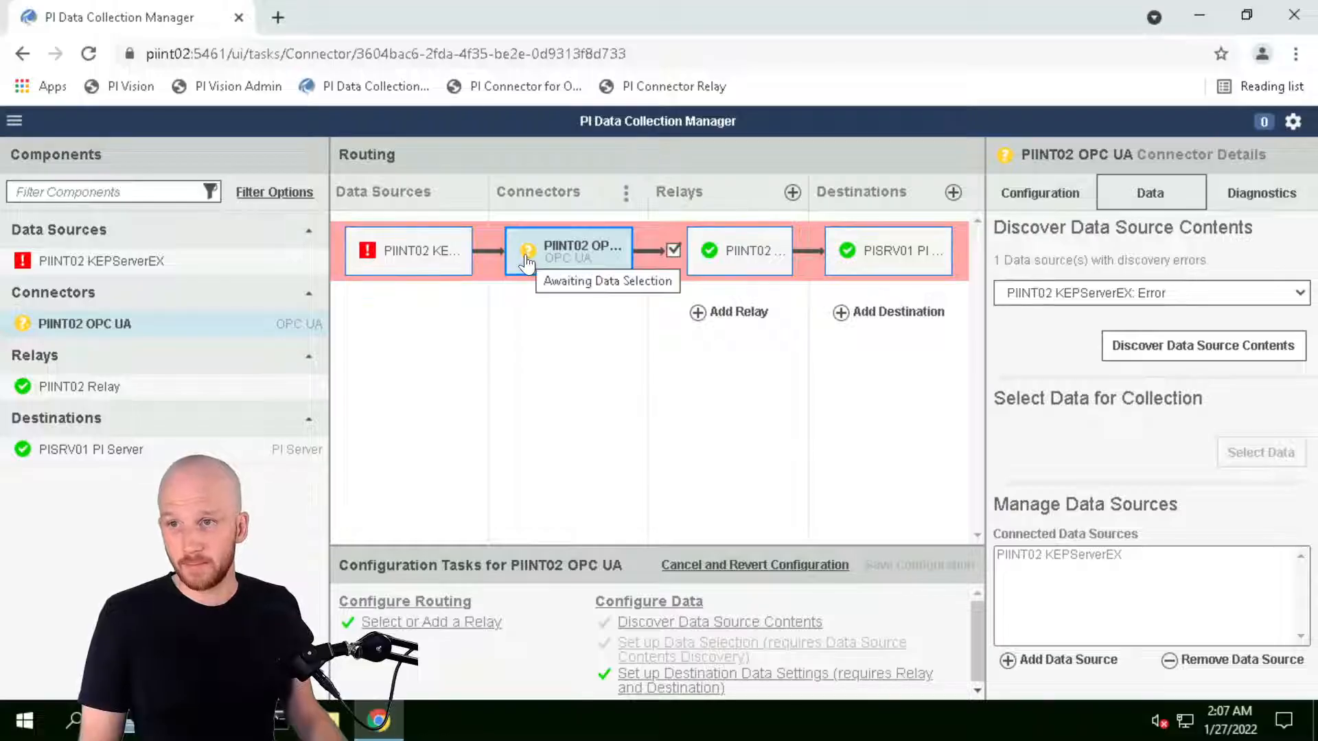
View the connector's Diagnostics Message Log, keeping logging at warnings and errors
left_click(1261, 199)
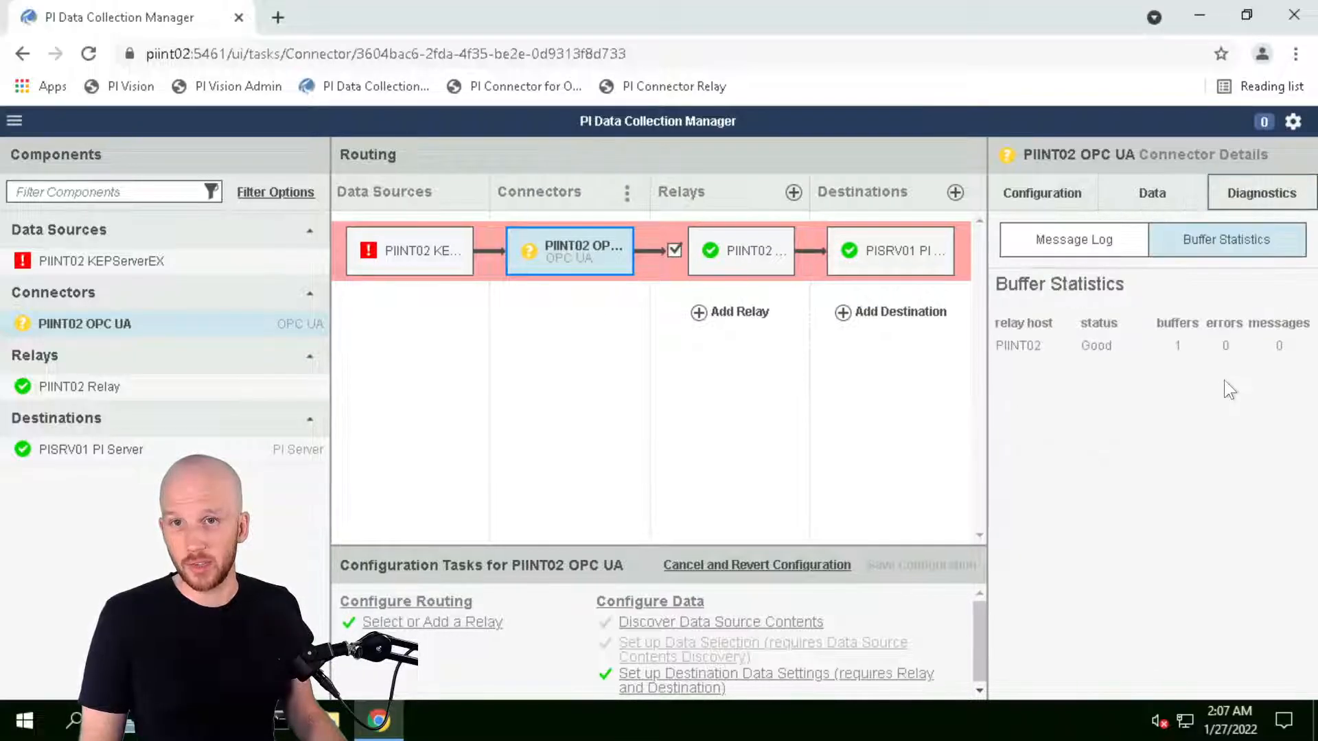
left_click(1065, 249)
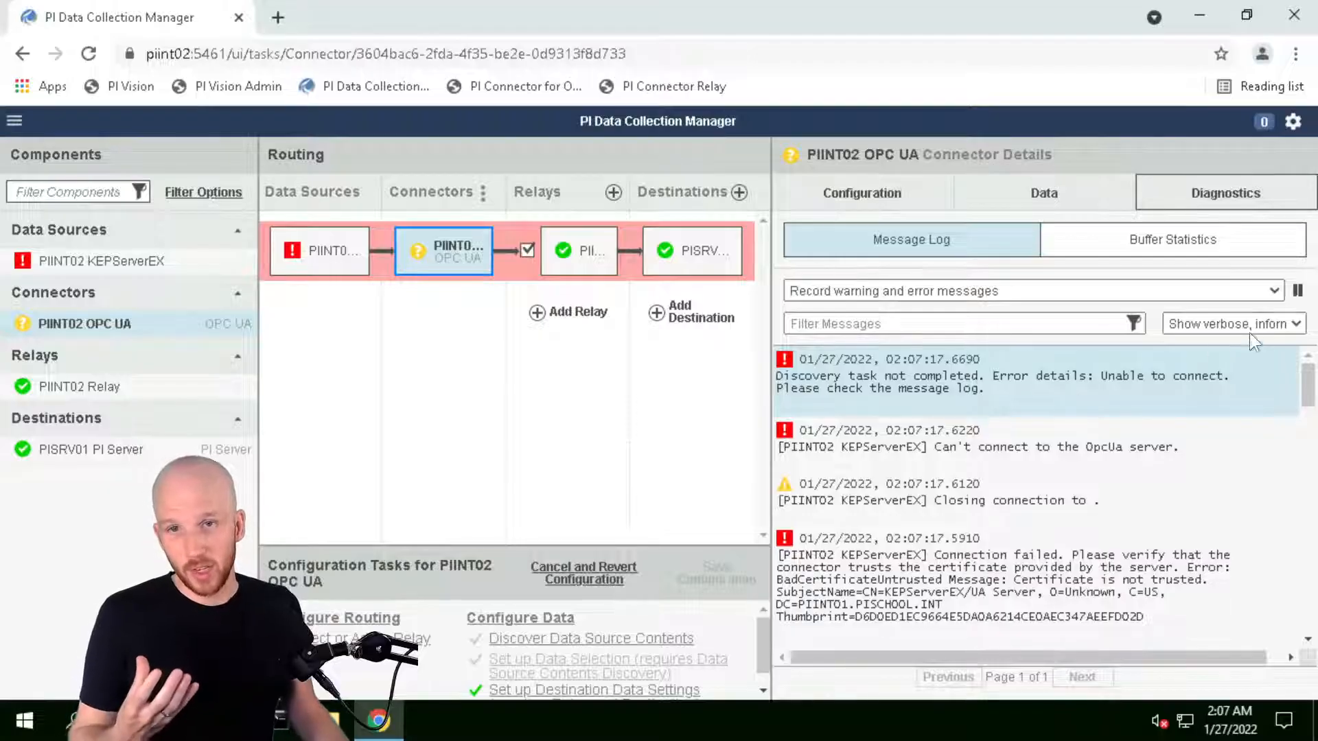
left_click(1269, 288)
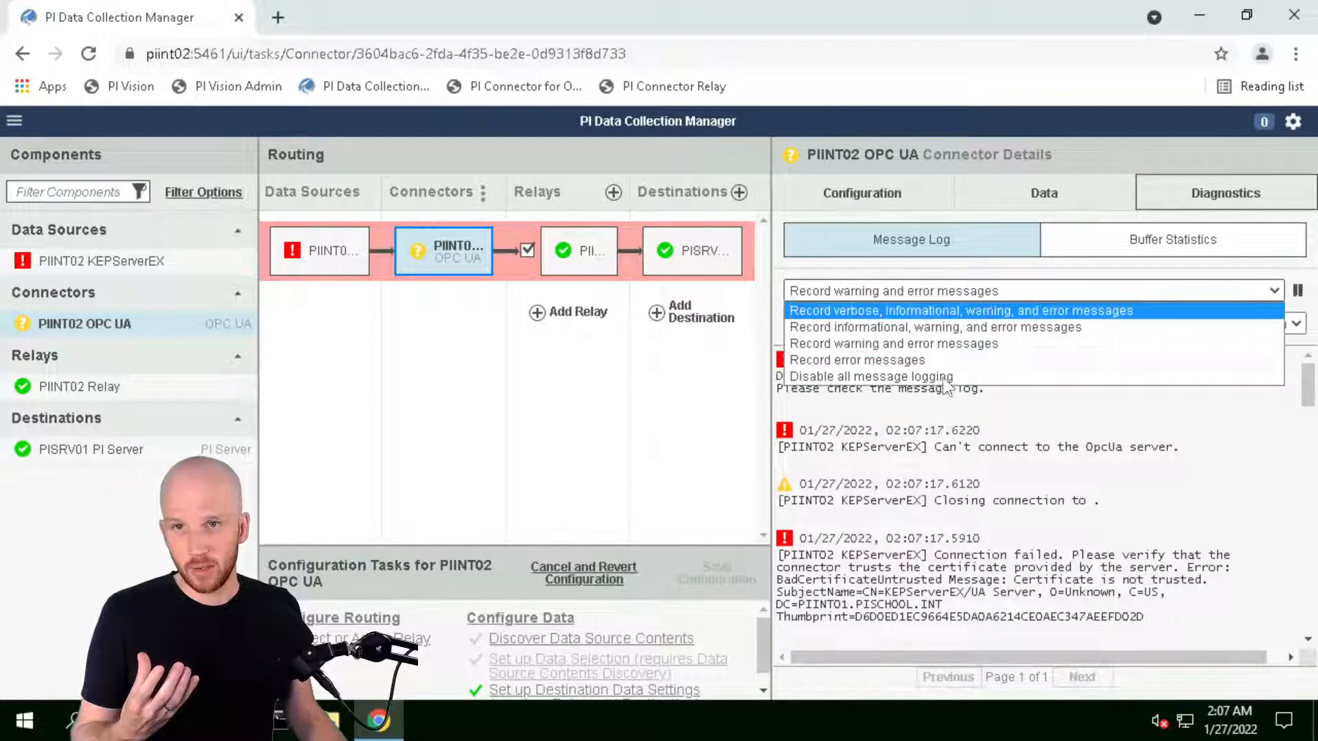
left_click(914, 294)
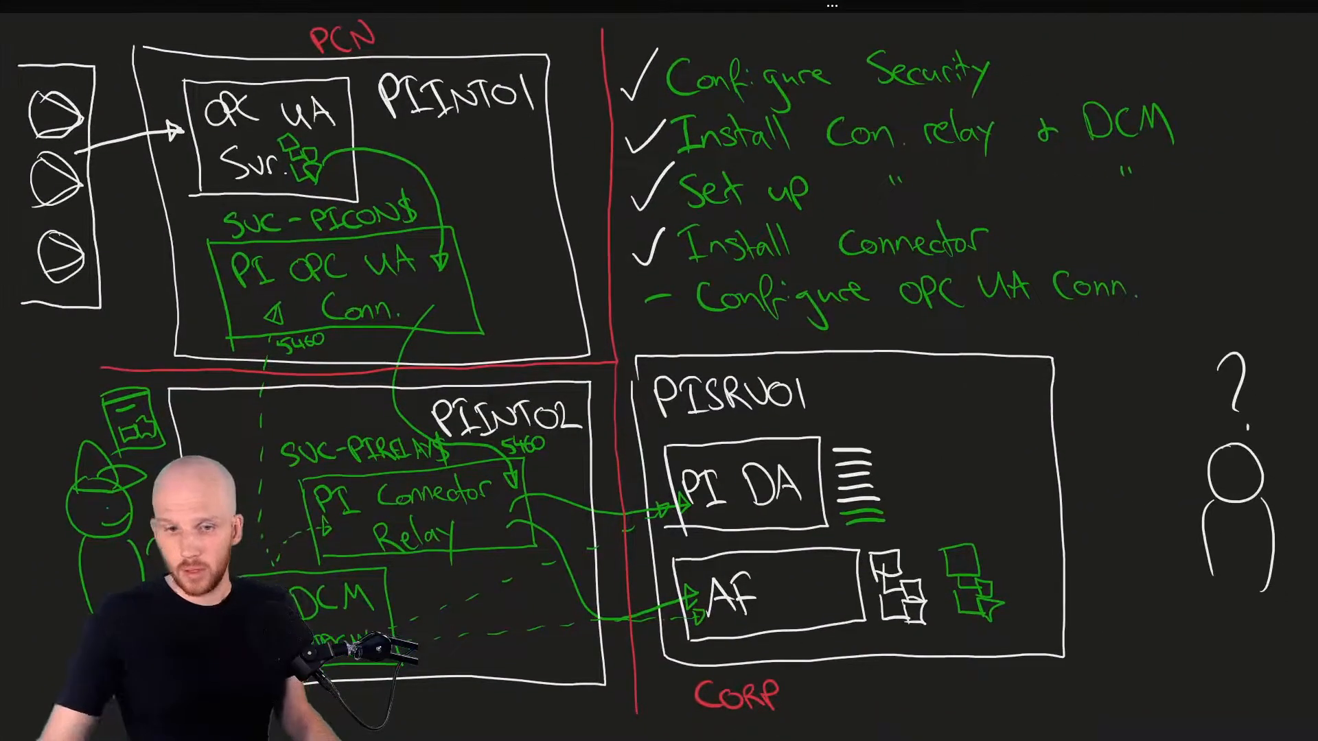
Draw two side-by-side boxes on empty whiteboard space, shifting the first one right
scroll(659, 370, "down", 8)
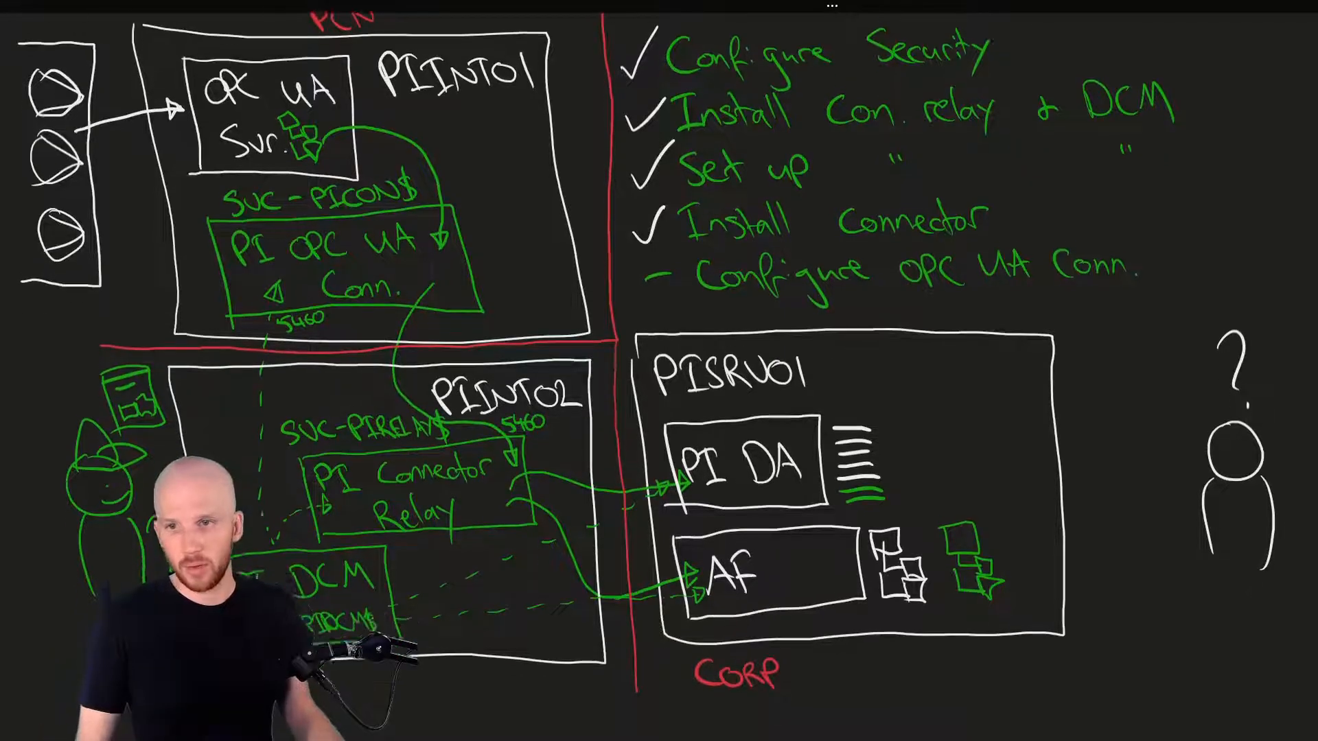
scroll(659, 371, "down", 2)
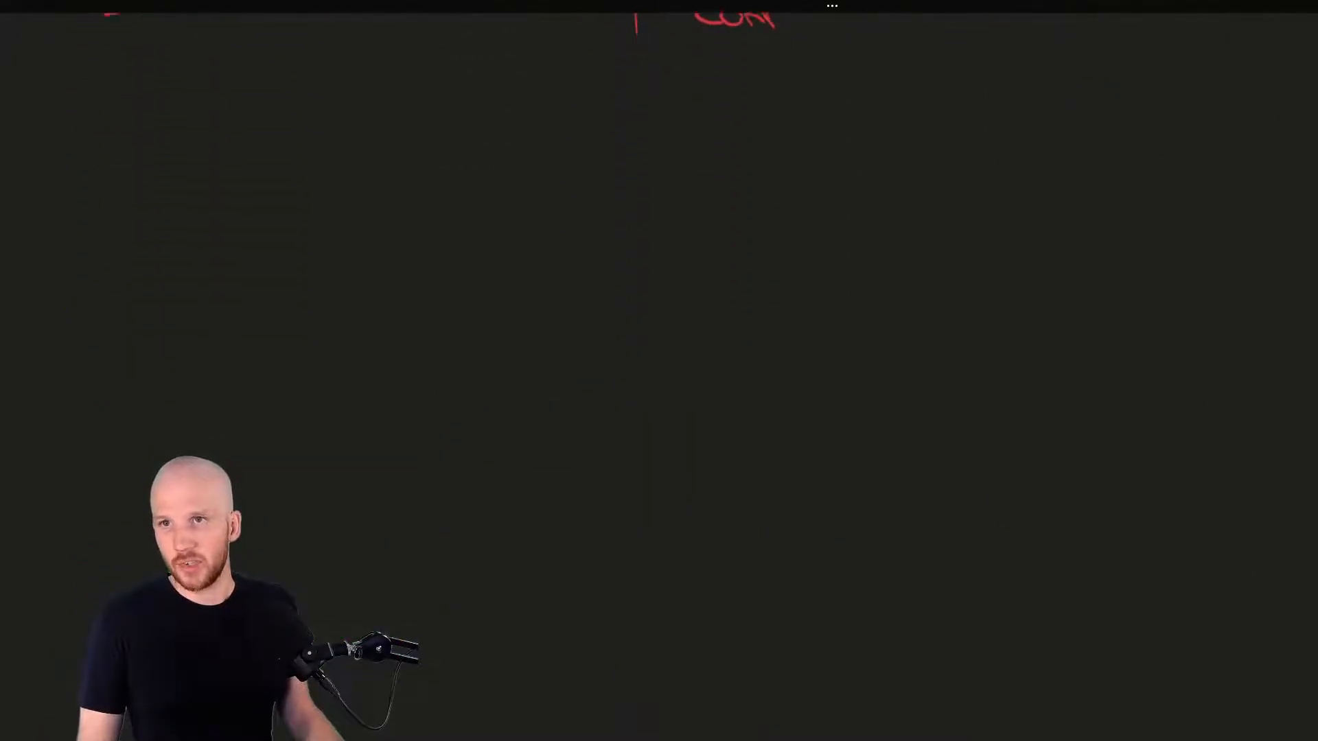
scroll(658, 371, "down", 1)
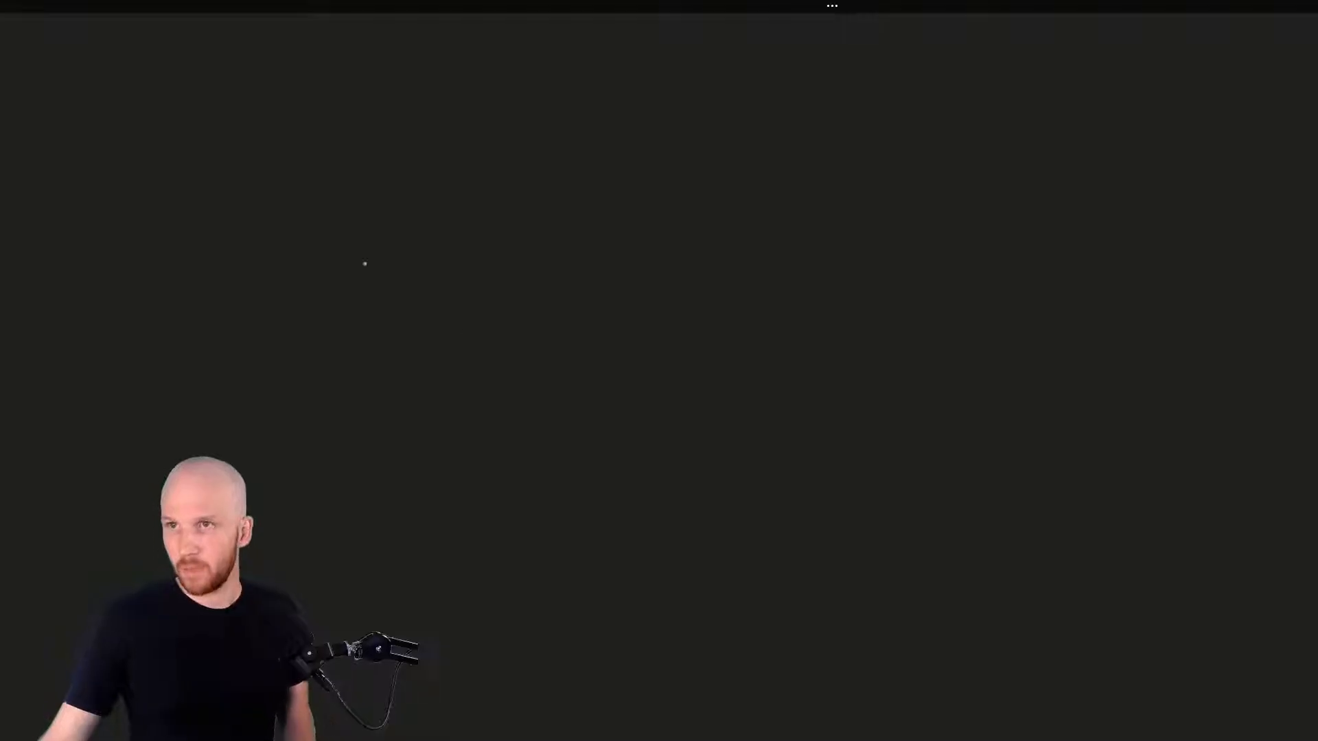
mouse_move(172, 76)
left_mouse_down()
mouse_move(180, 469)
mouse_move(205, 627)
mouse_move(694, 625)
mouse_move(645, 75)
mouse_move(462, 56)
mouse_move(182, 65)
mouse_move(171, 81)
left_mouse_up()
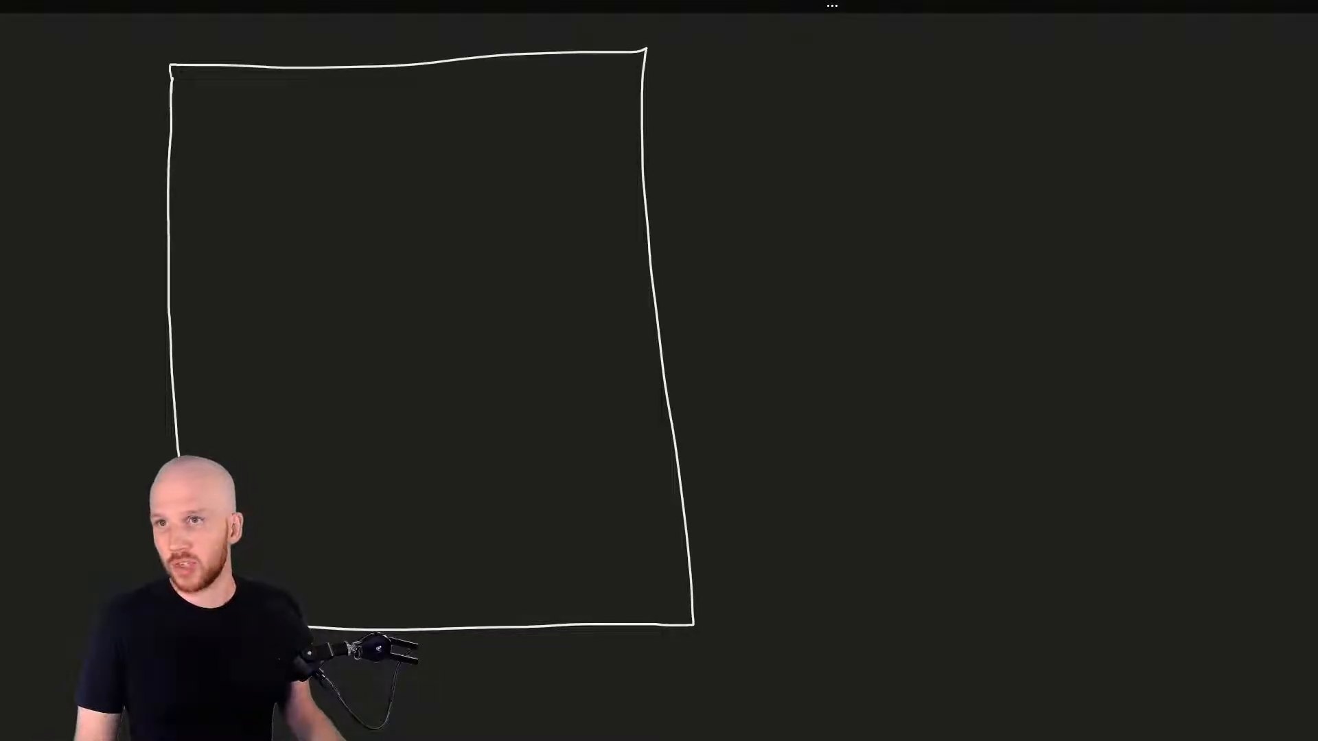
left_click(580, 51)
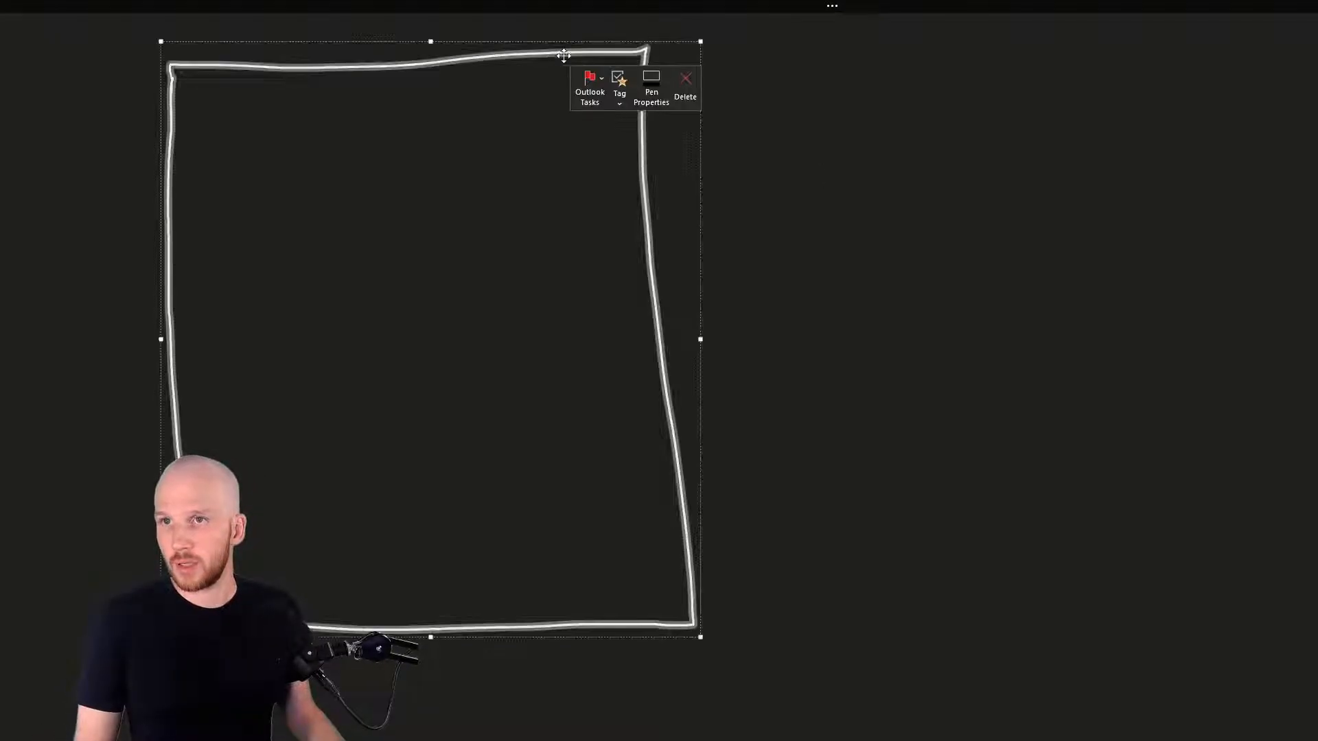
mouse_move(612, 59)
left_mouse_down()
mouse_move(721, 59)
mouse_move(752, 44)
mouse_move(740, 49)
left_mouse_up()
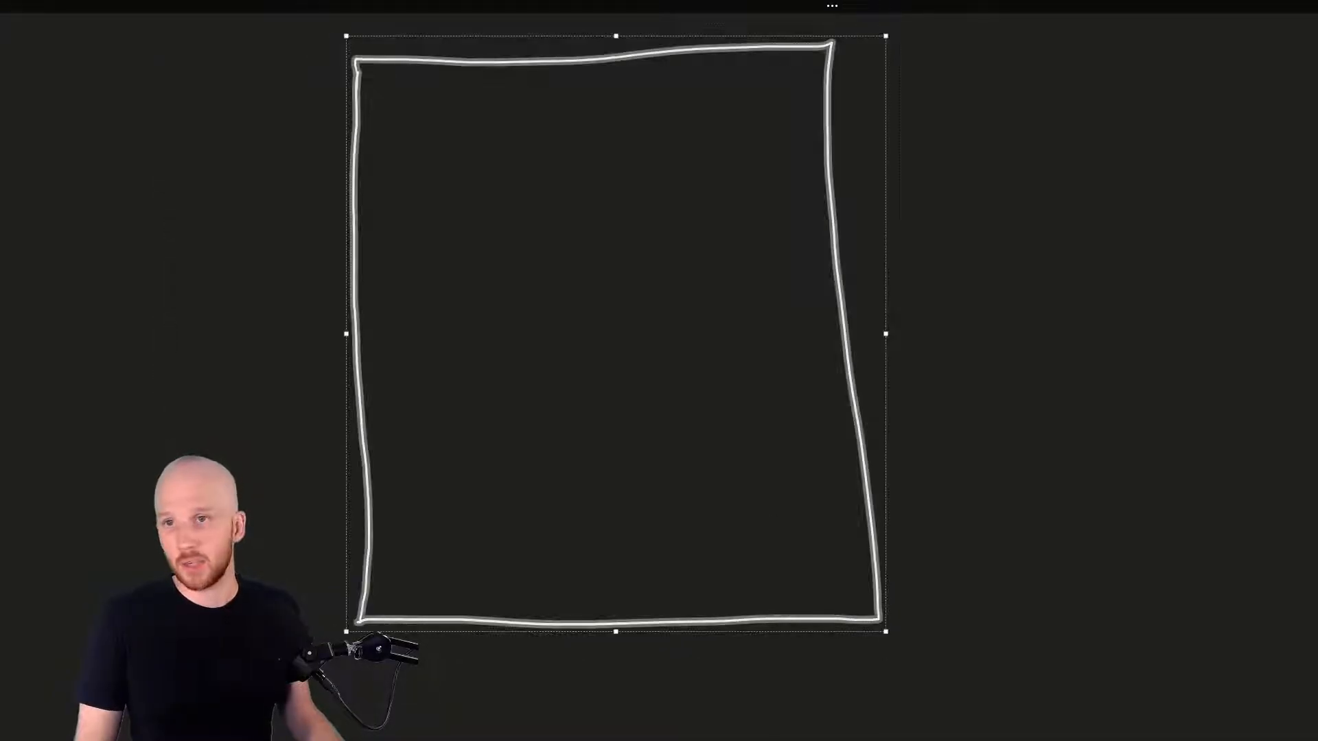
key("Escape")
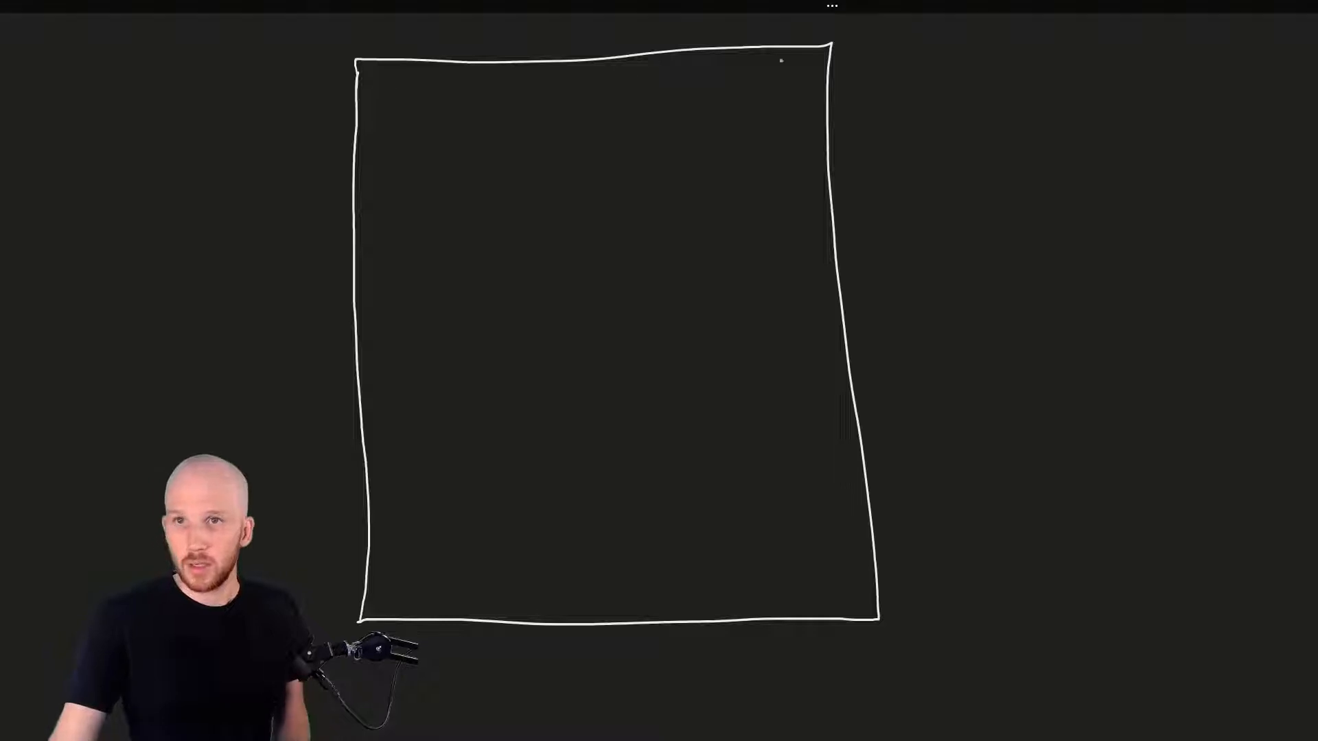
mouse_move(863, 52)
left_mouse_down()
mouse_move(861, 214)
mouse_move(892, 551)
left_mouse_up()
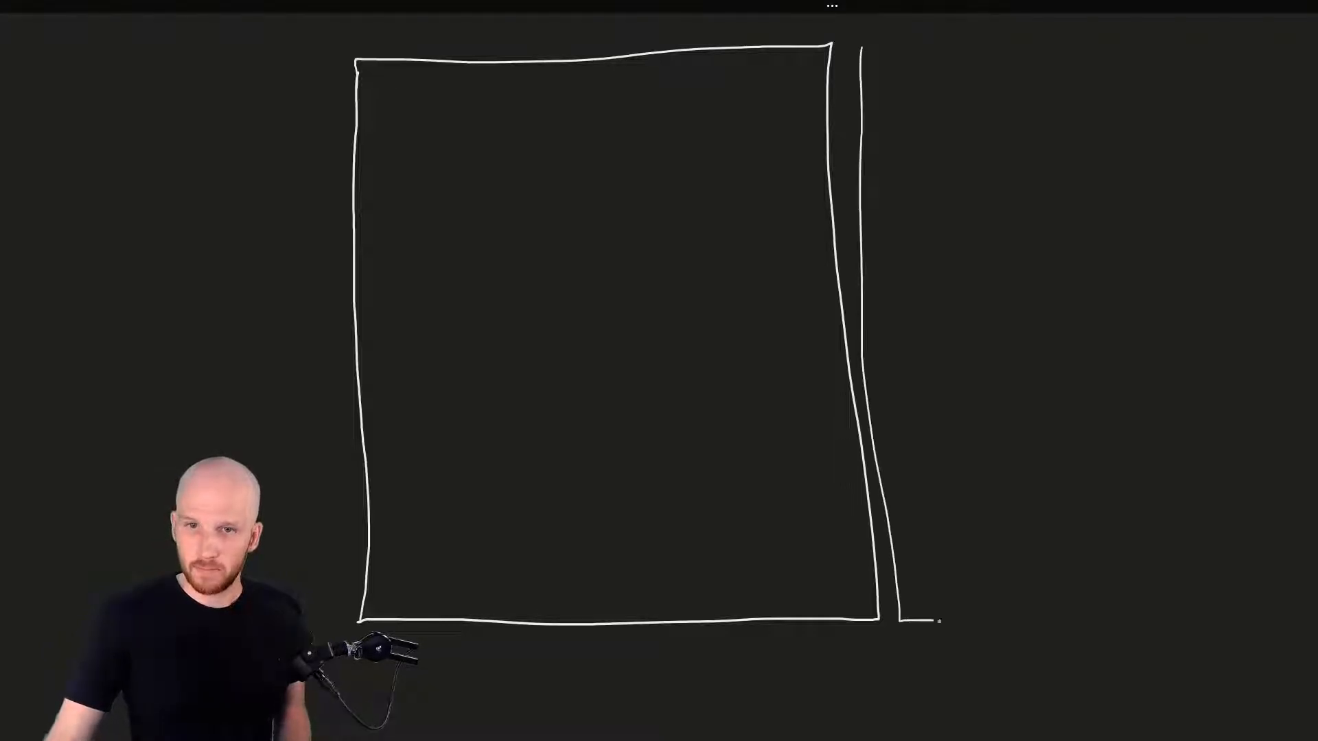
left_click_drag(939, 621, 1220, 638)
mouse_move(1304, 639)
left_mouse_down()
mouse_move(1299, 42)
mouse_move(873, 35)
left_mouse_up()
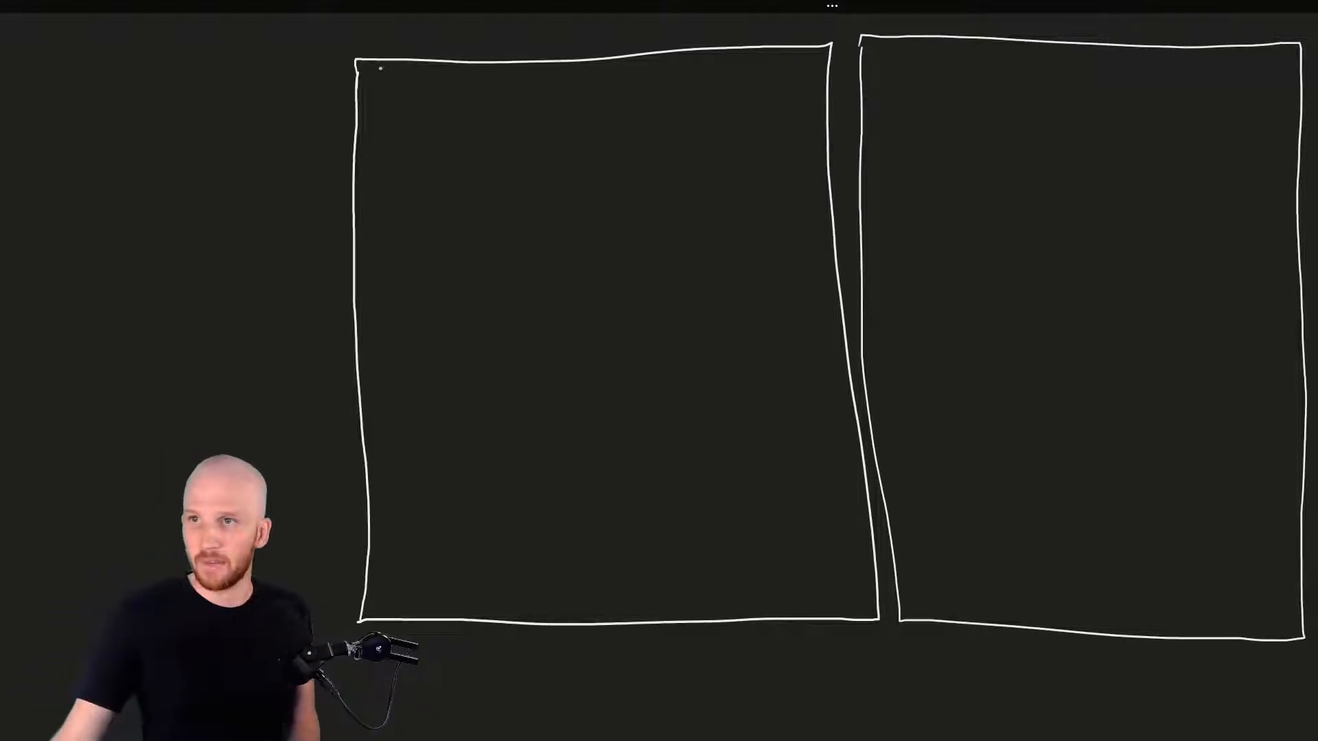
Label the left box 'OPC UA Svr.' and start 'PI OPC' in the right box
left_click_drag(387, 84, 468, 107)
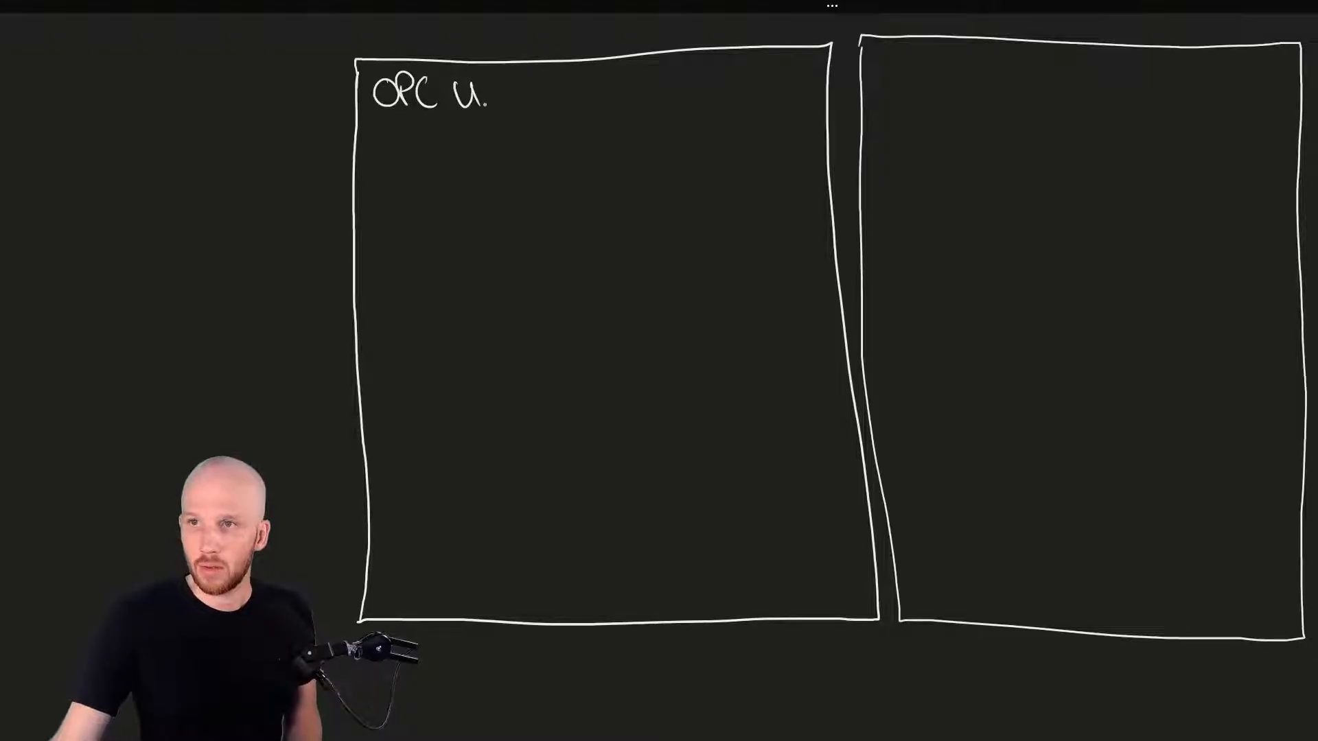
left_click_drag(555, 78, 547, 101)
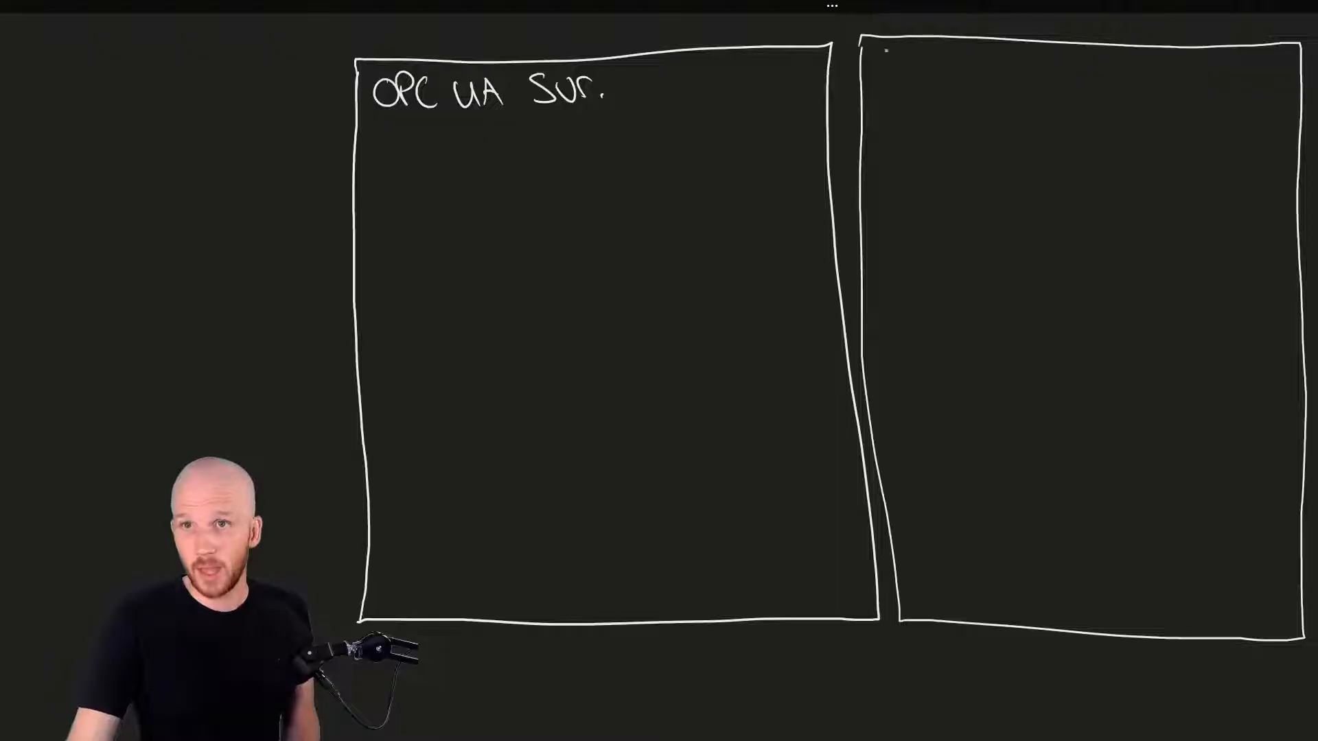
mouse_move(887, 76)
left_mouse_down()
mouse_move(907, 58)
mouse_move(973, 62)
left_mouse_up()
mouse_move(973, 61)
left_mouse_down()
mouse_move(974, 76)
mouse_move(1084, 96)
left_mouse_up()
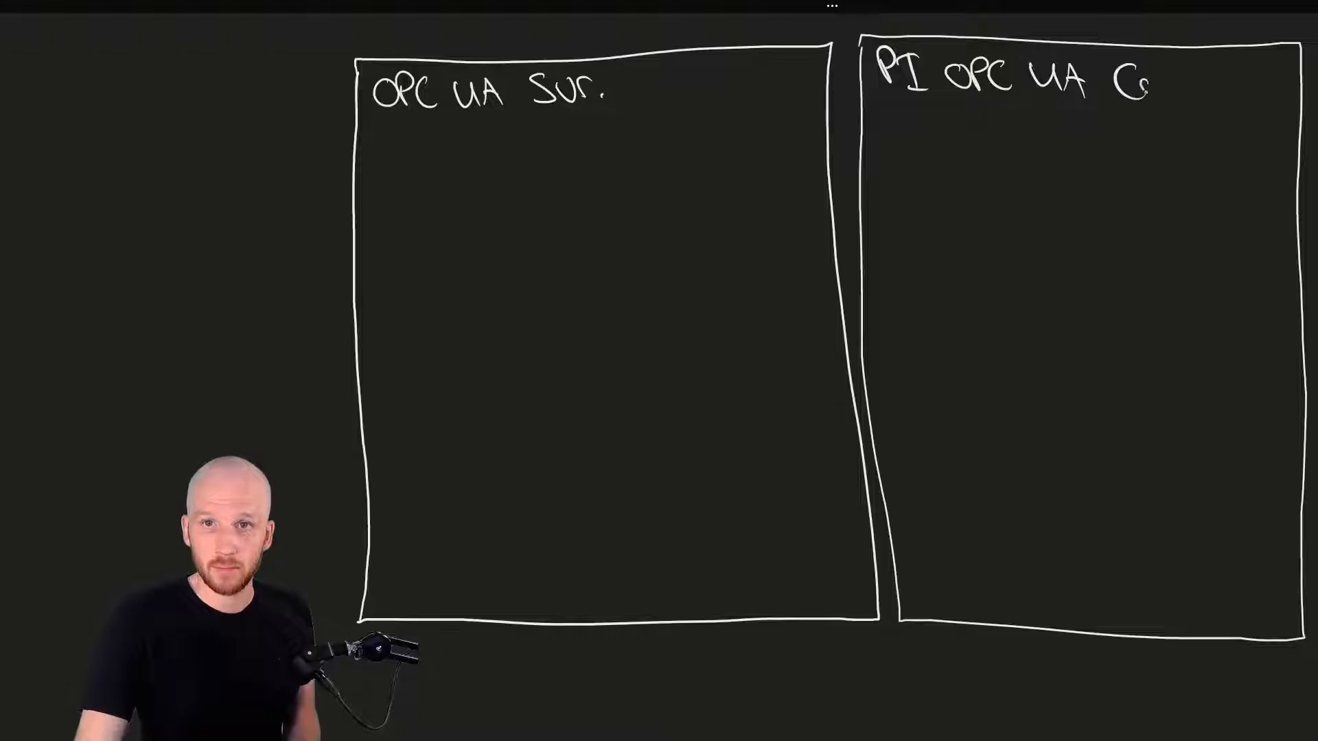
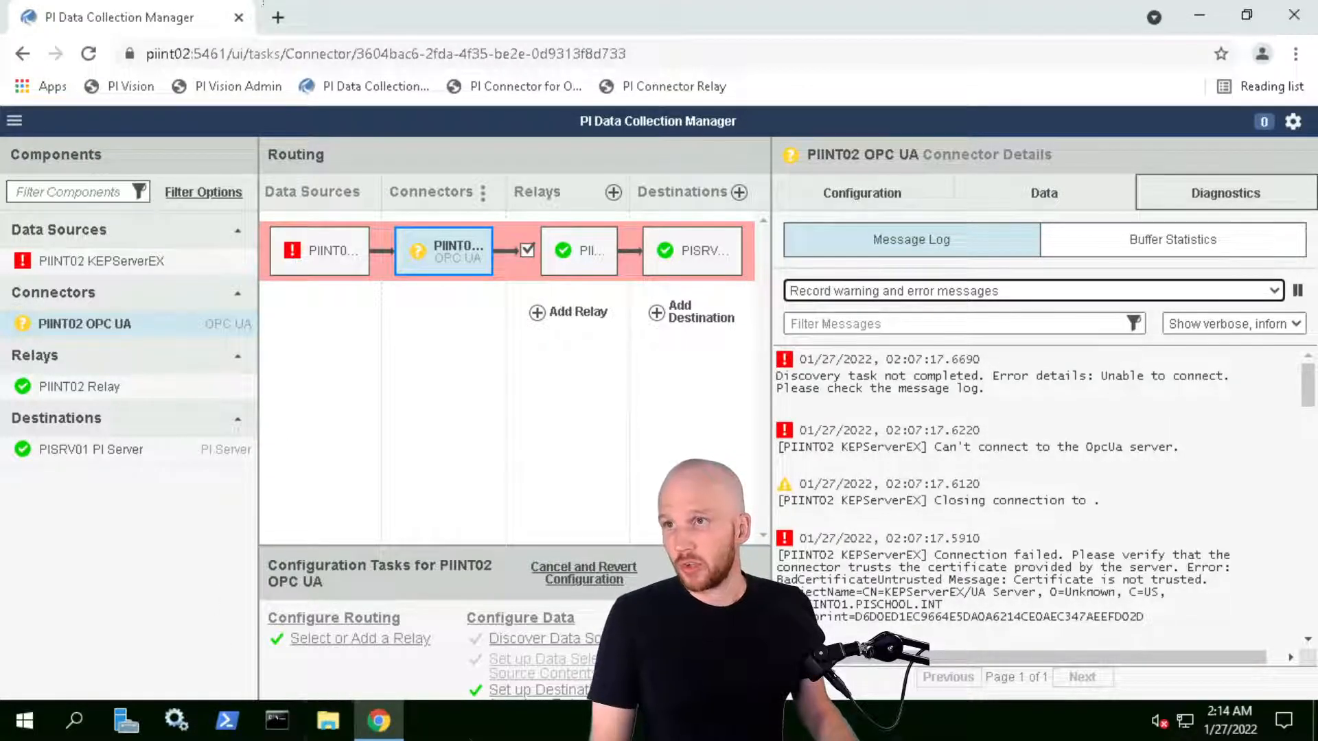
Leave the BadCertificateUntrusted log on PIINT02 and switch to the 10591-PIINT01 machine
mouse_move(80, 8)
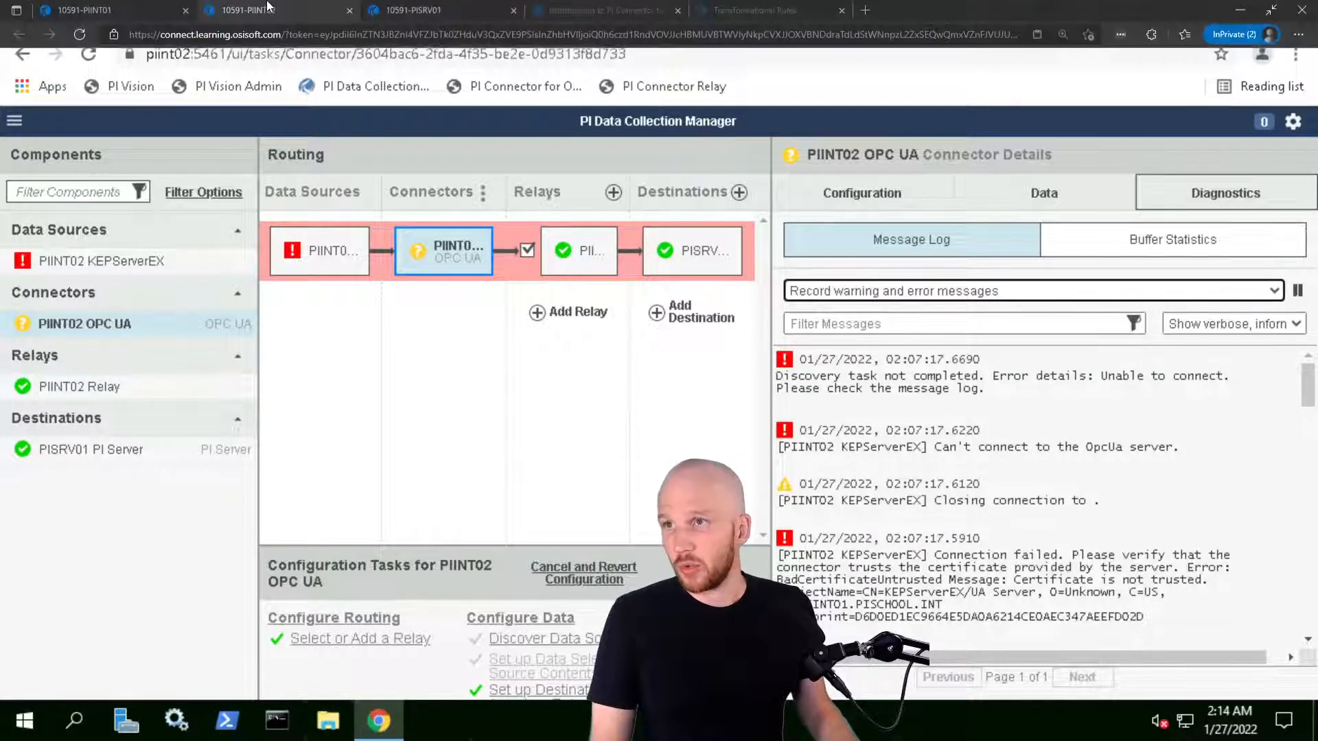
left_click(80, 8)
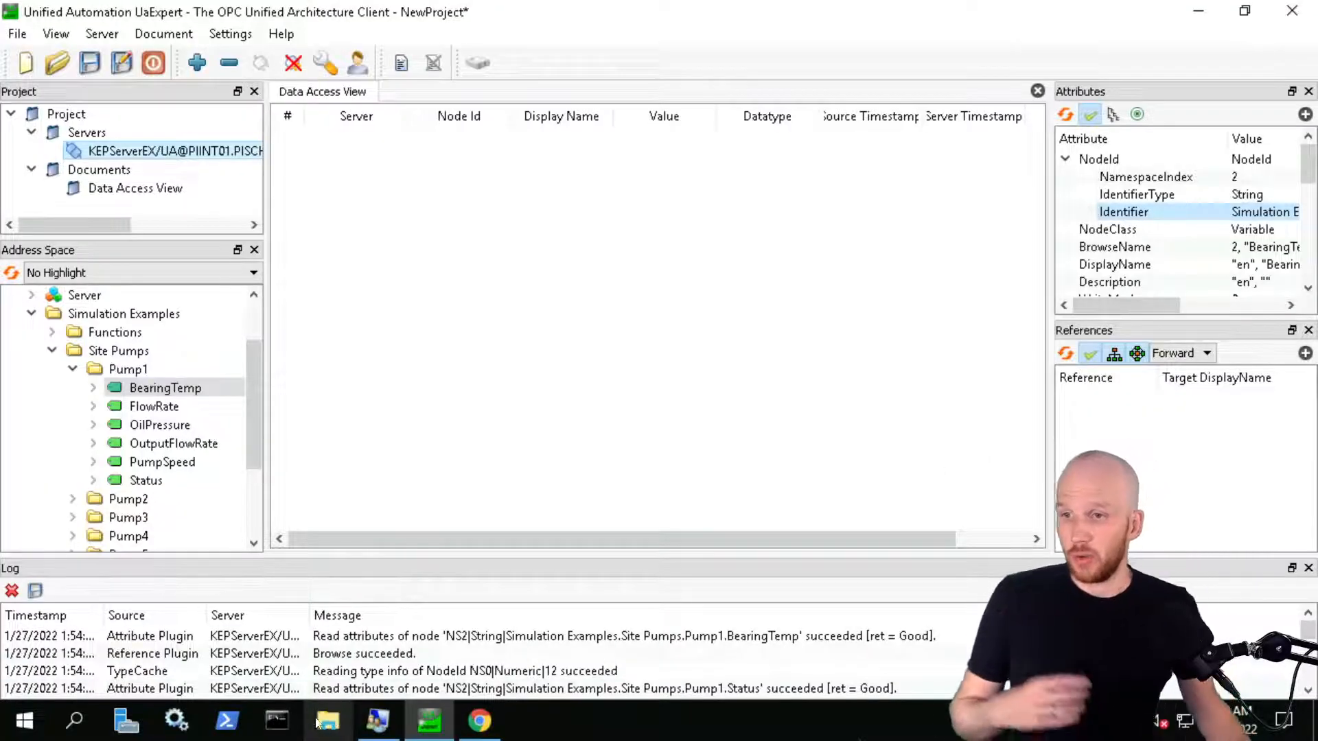
In File Explorer, browse to D:\Program Files\PIPC\Connectors\OPCUA\pkiclient
left_click(328, 720)
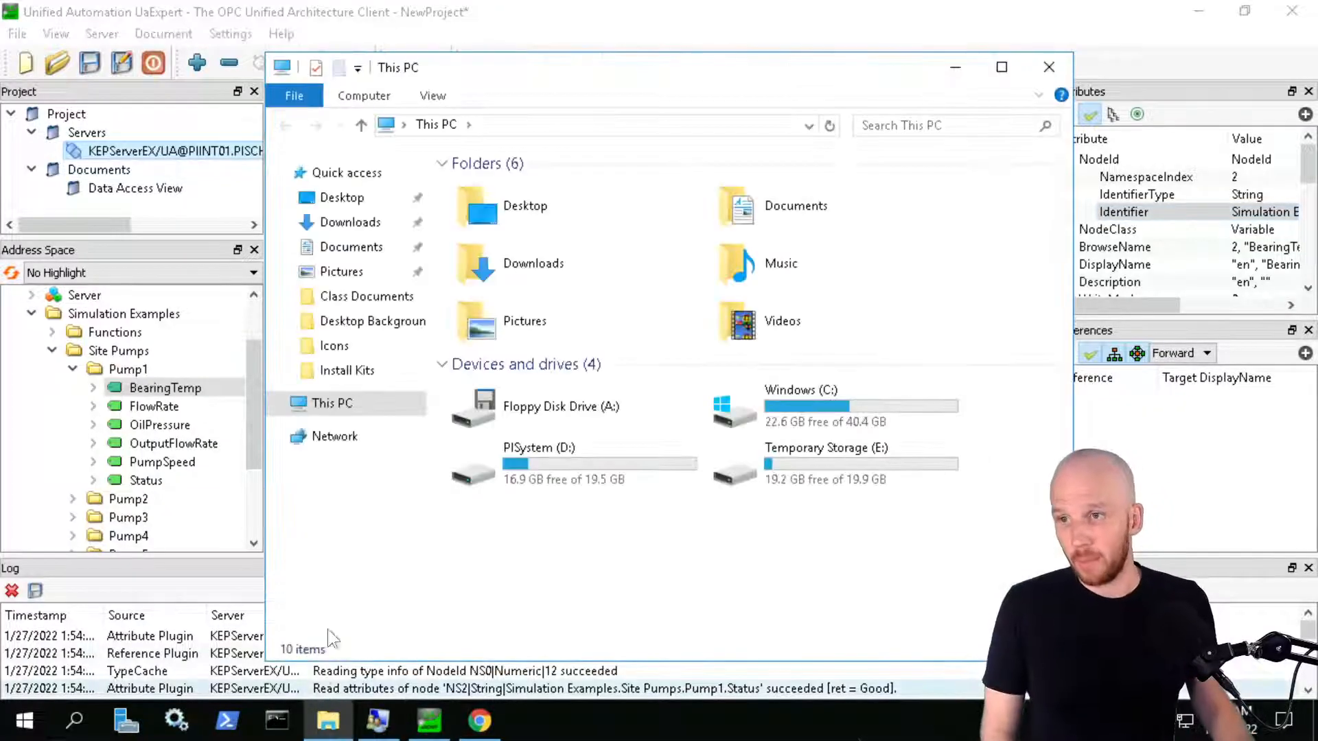
left_click_drag(797, 64, 739, 57)
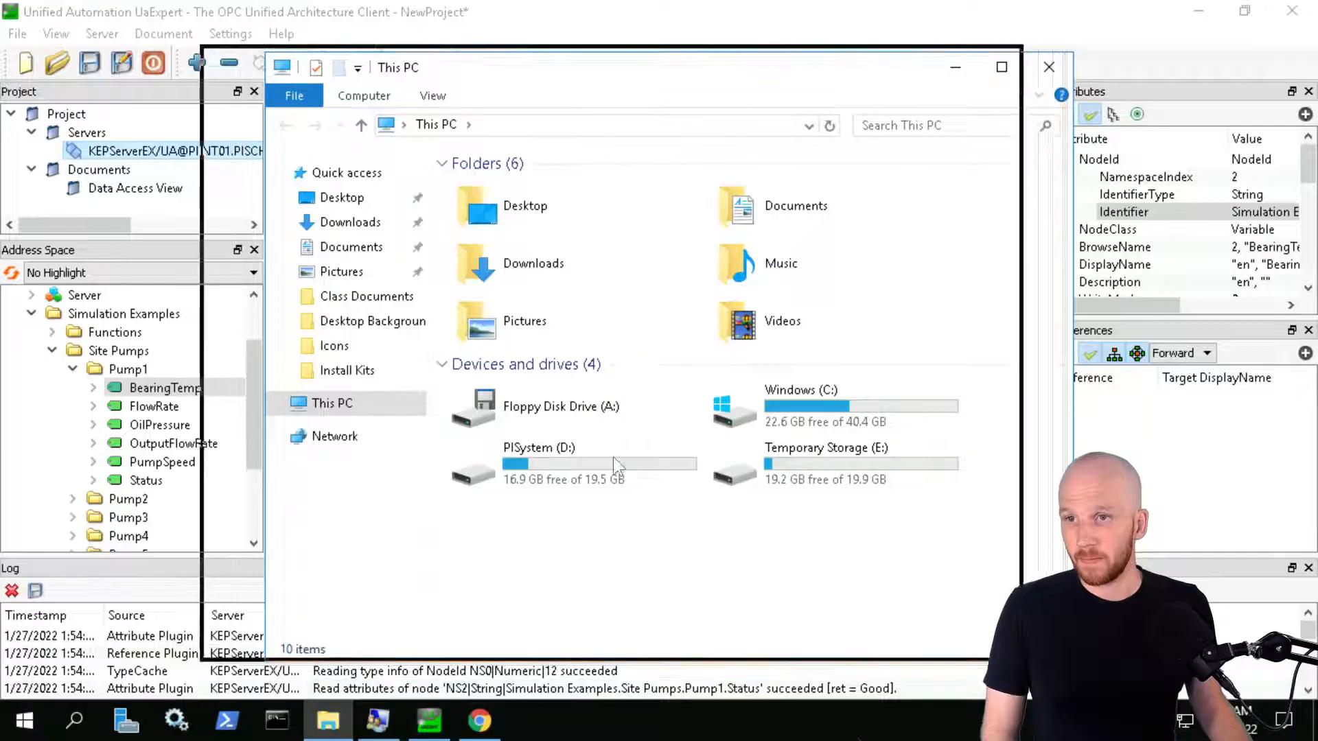
double_click(501, 455)
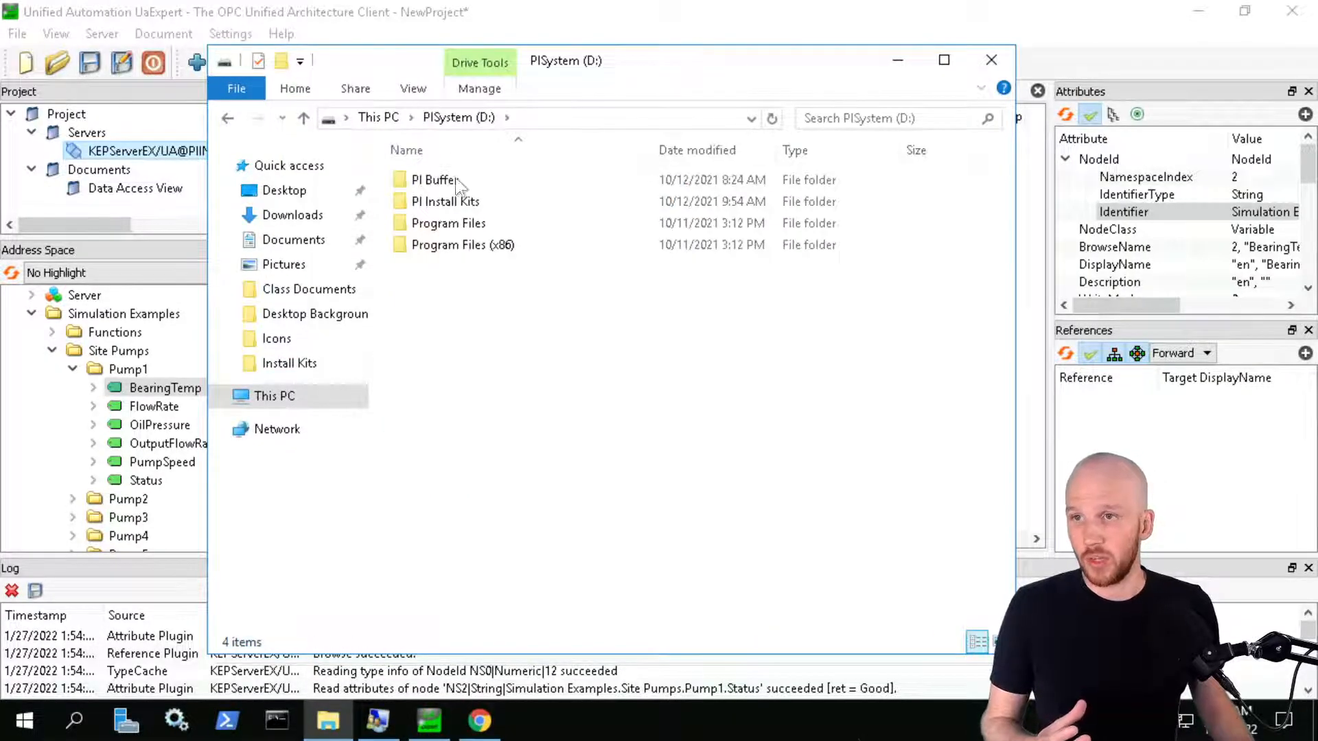
double_click(445, 232)
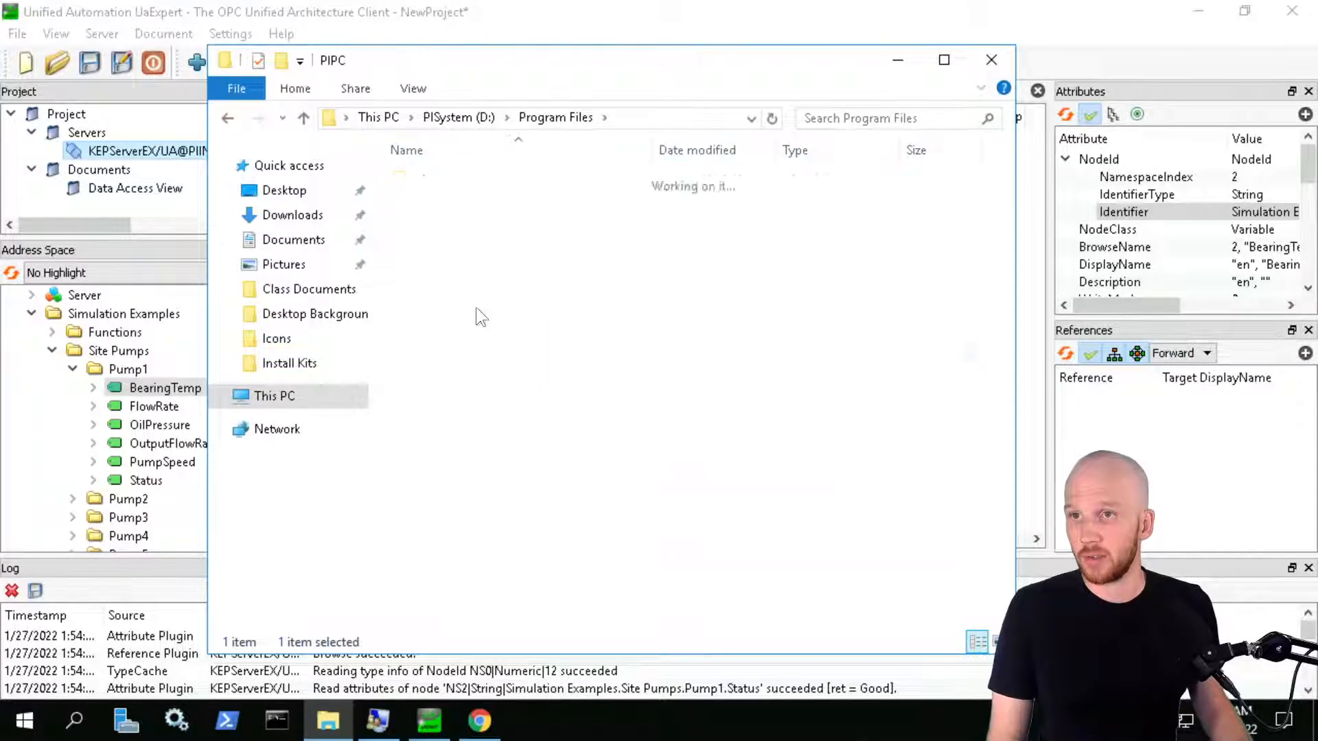
left_click(454, 247)
double_click(452, 245)
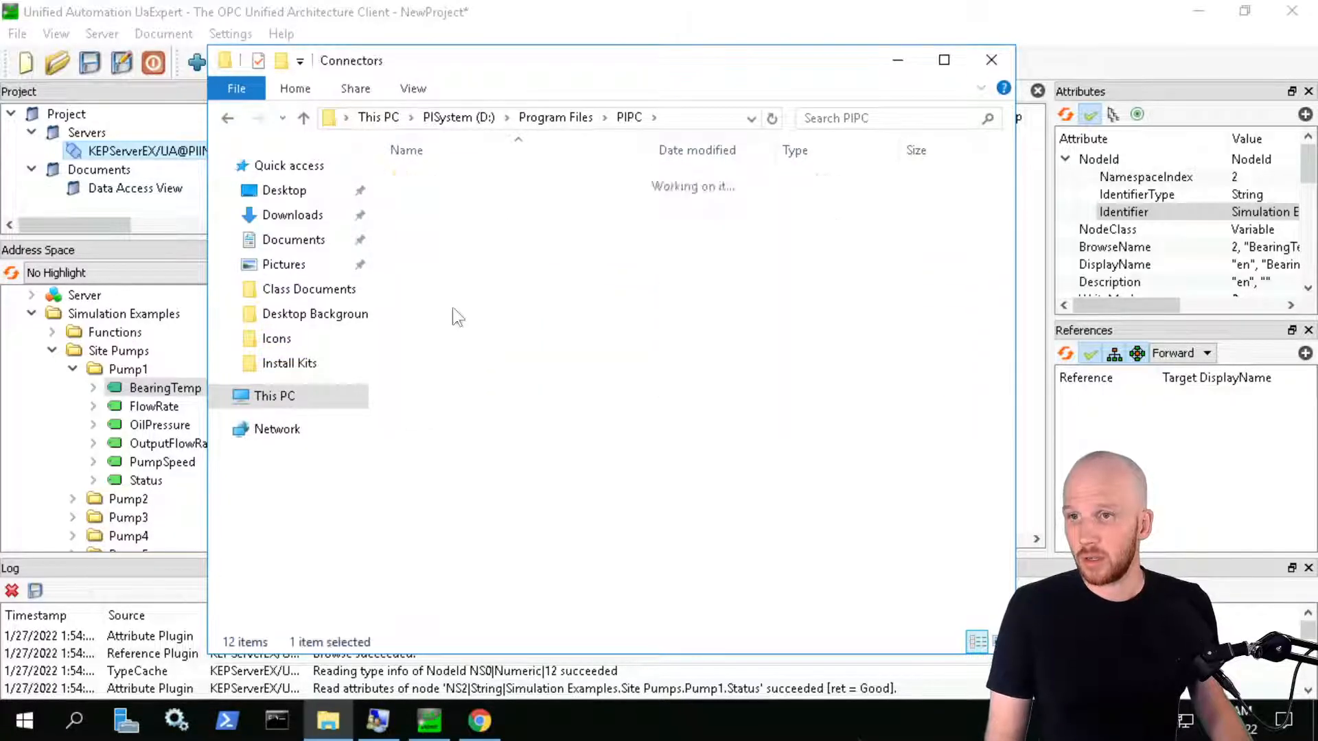
double_click(447, 180)
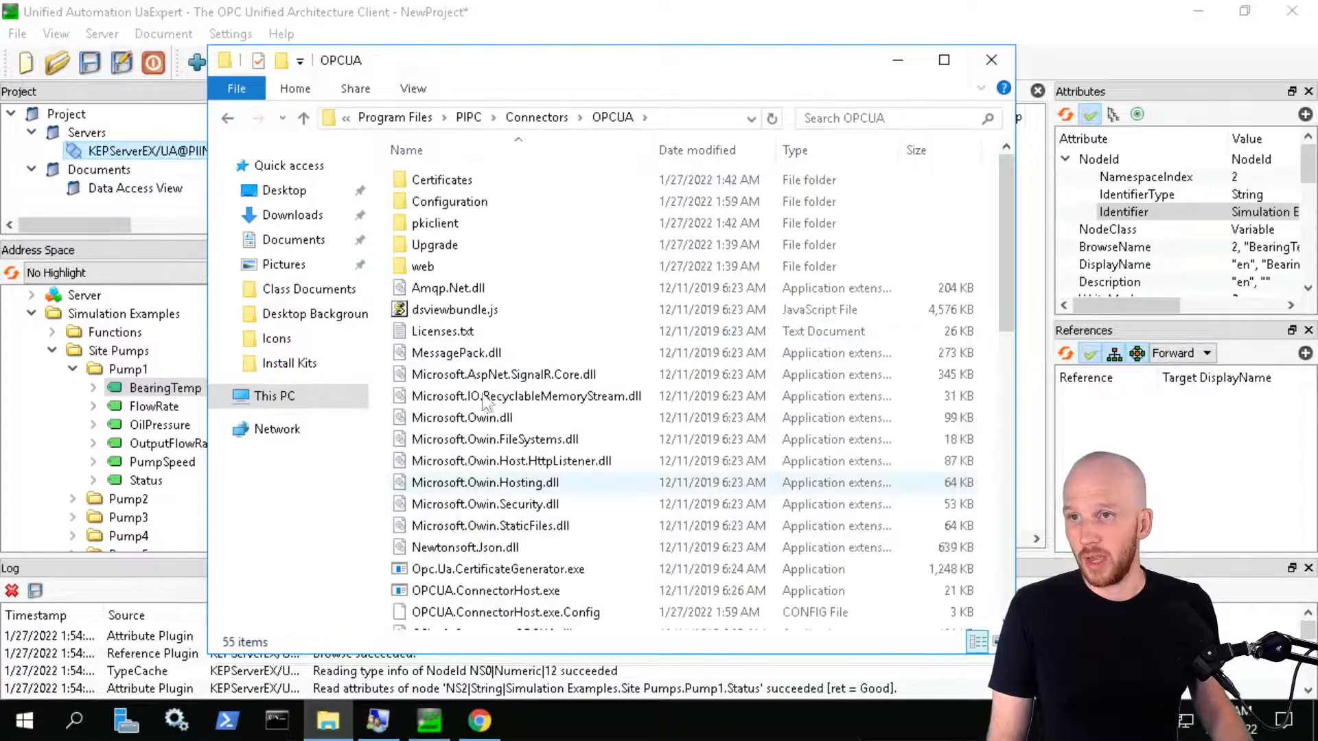
double_click(455, 223)
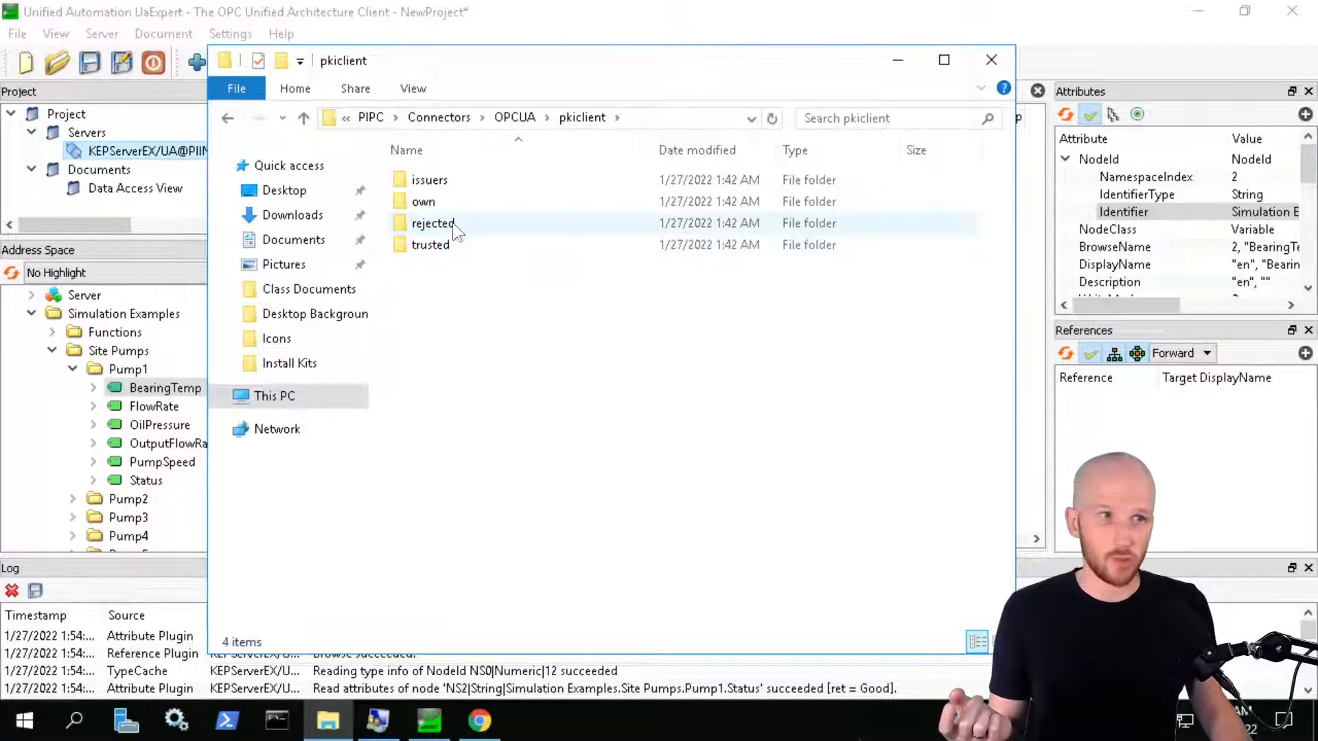
Cut the KEPServerEX UA Server certificate from the rejected\certs folder
mouse_move(453, 225)
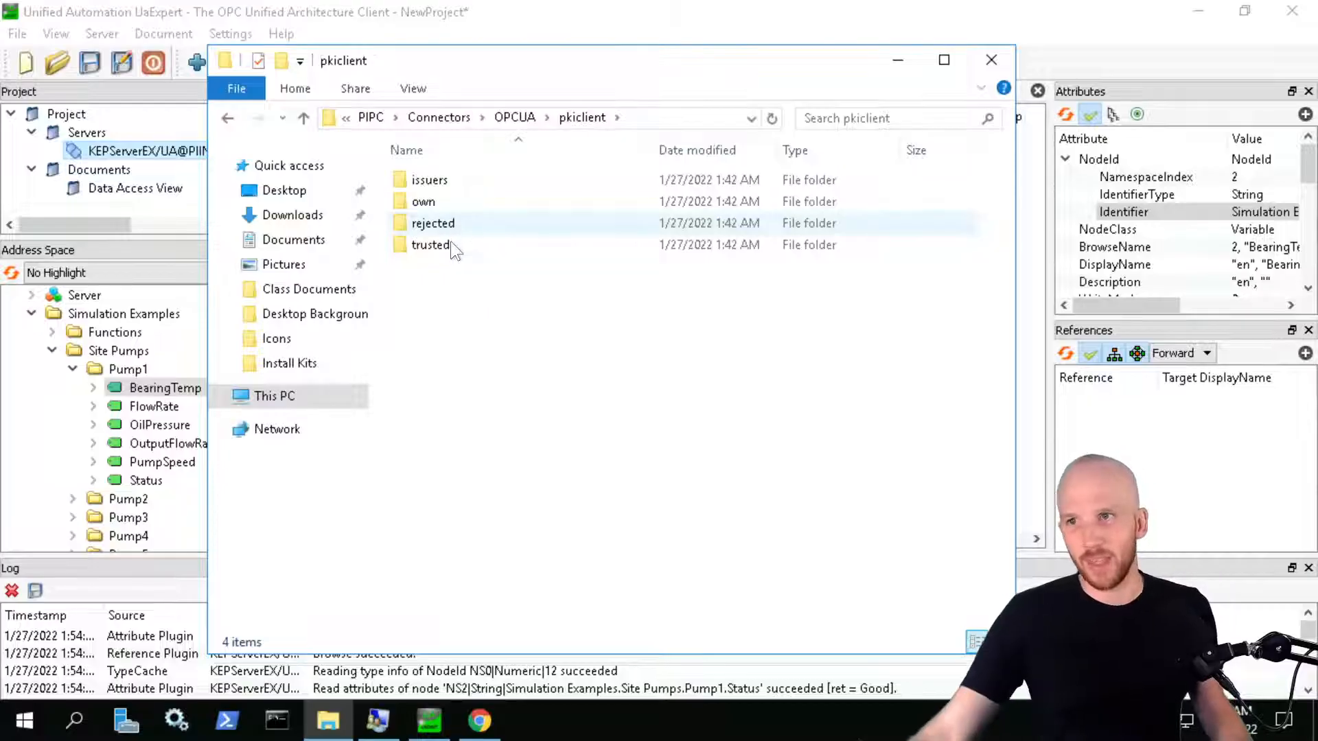
double_click(455, 225)
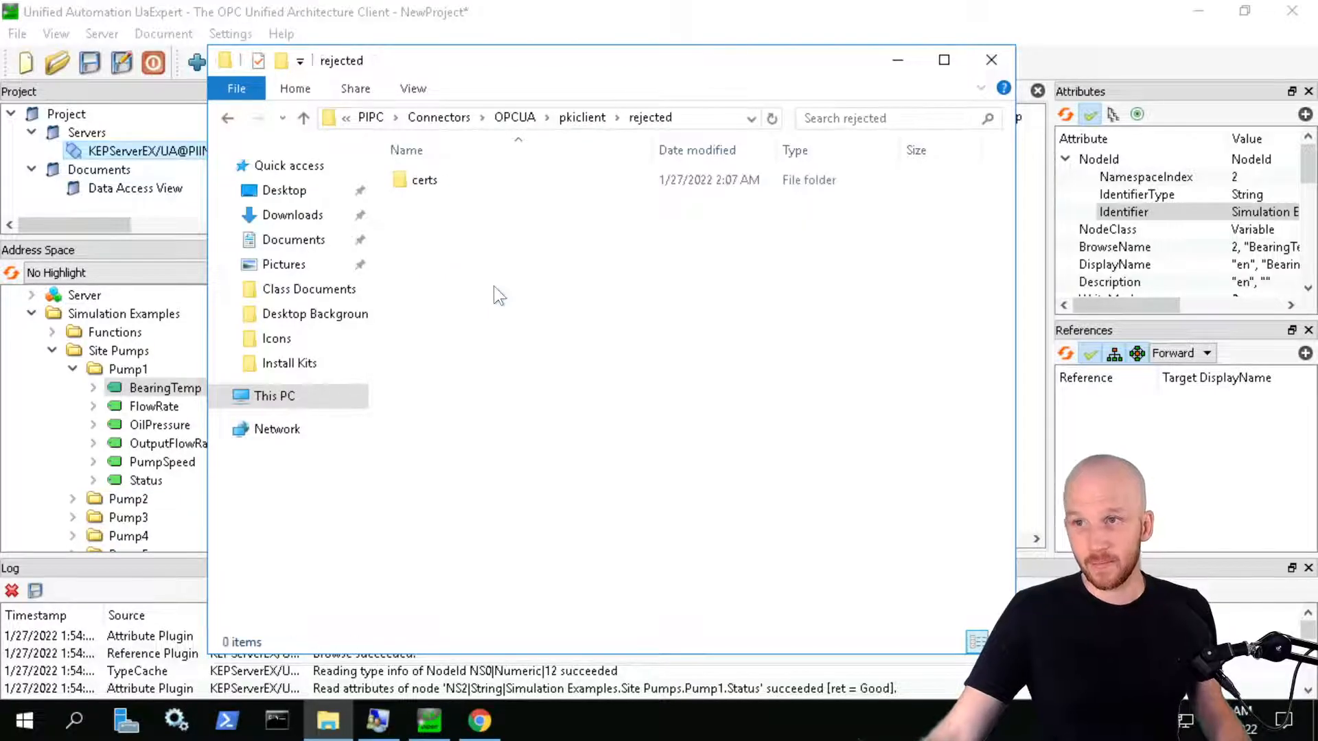
double_click(430, 182)
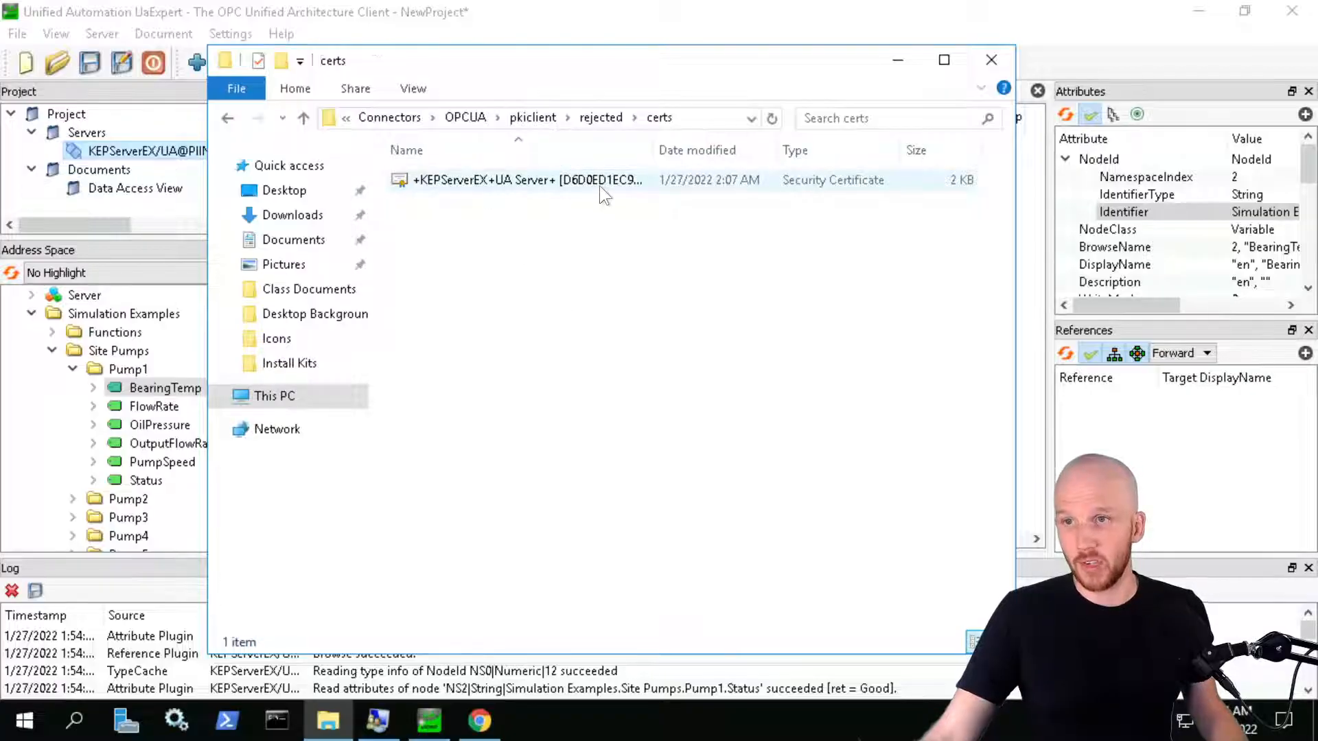
right_click(495, 177)
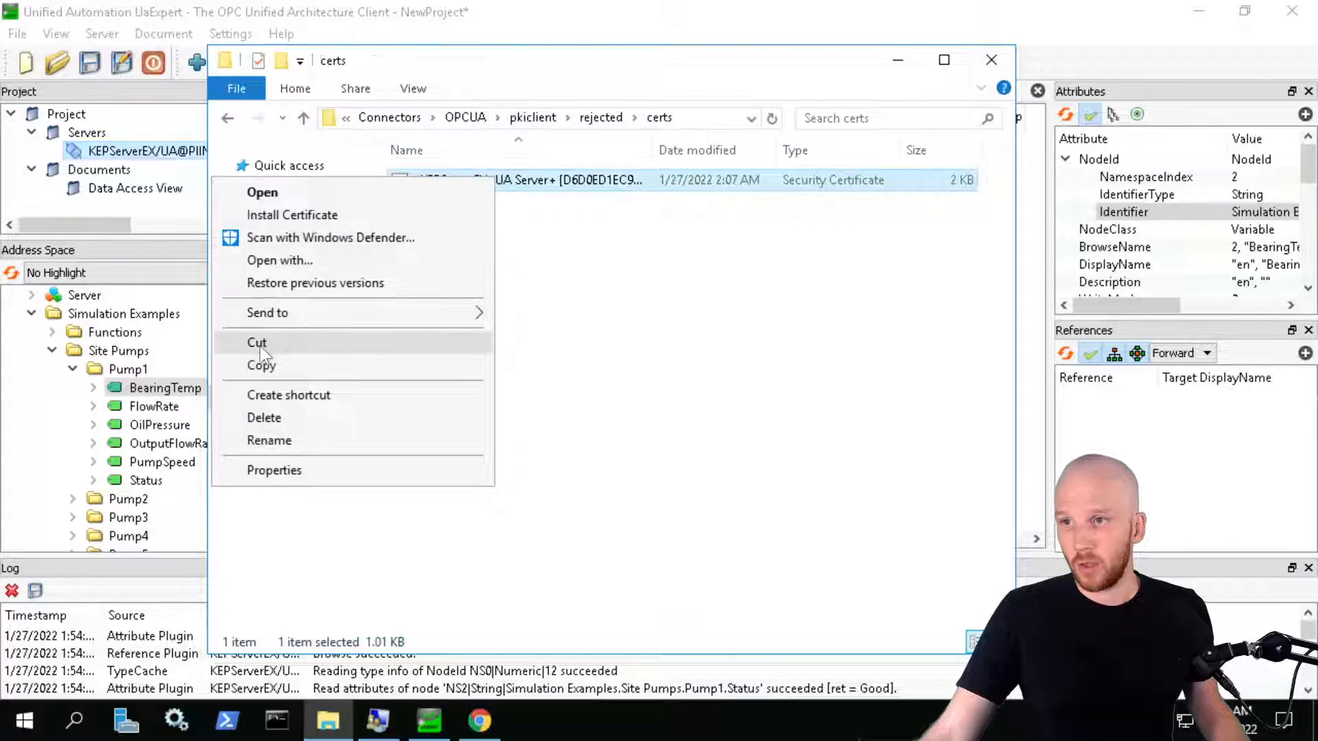
left_click(295, 343)
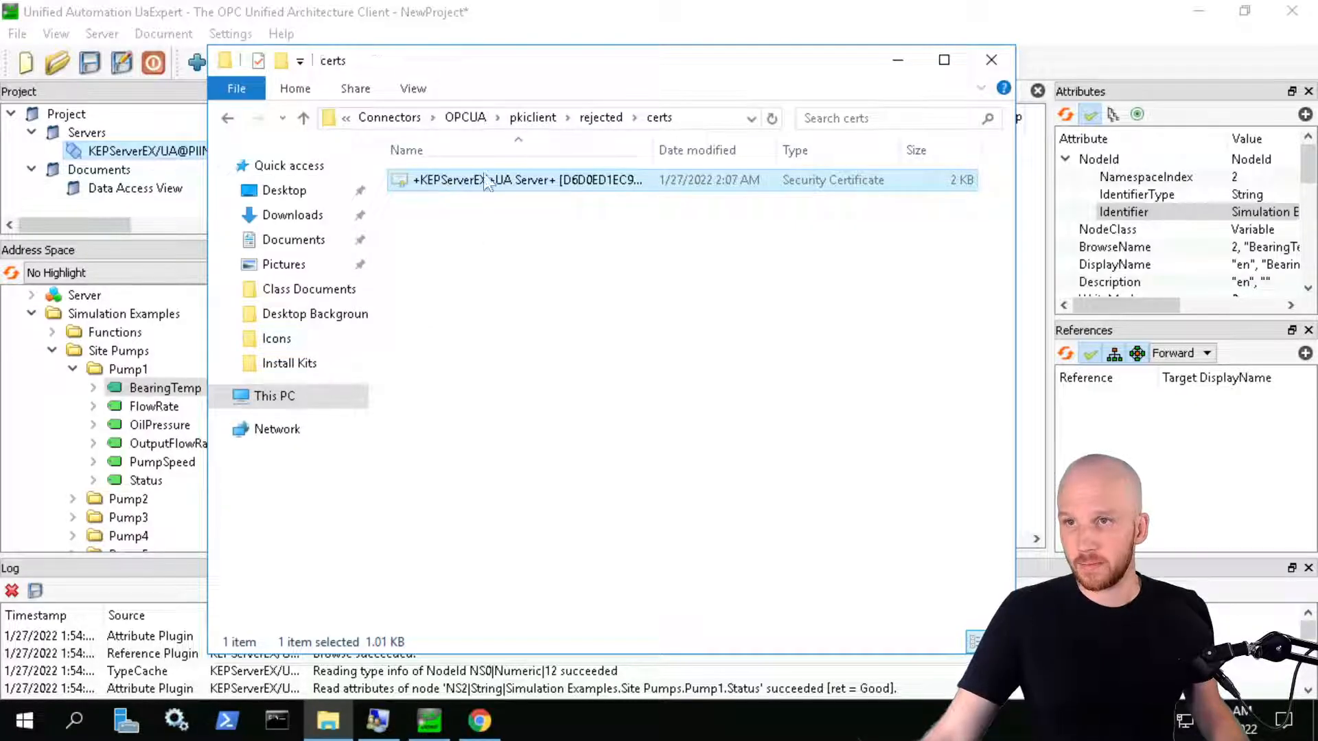
Paste the certificate into pkiclient\trusted\certs and close File Explorer
left_click(534, 118)
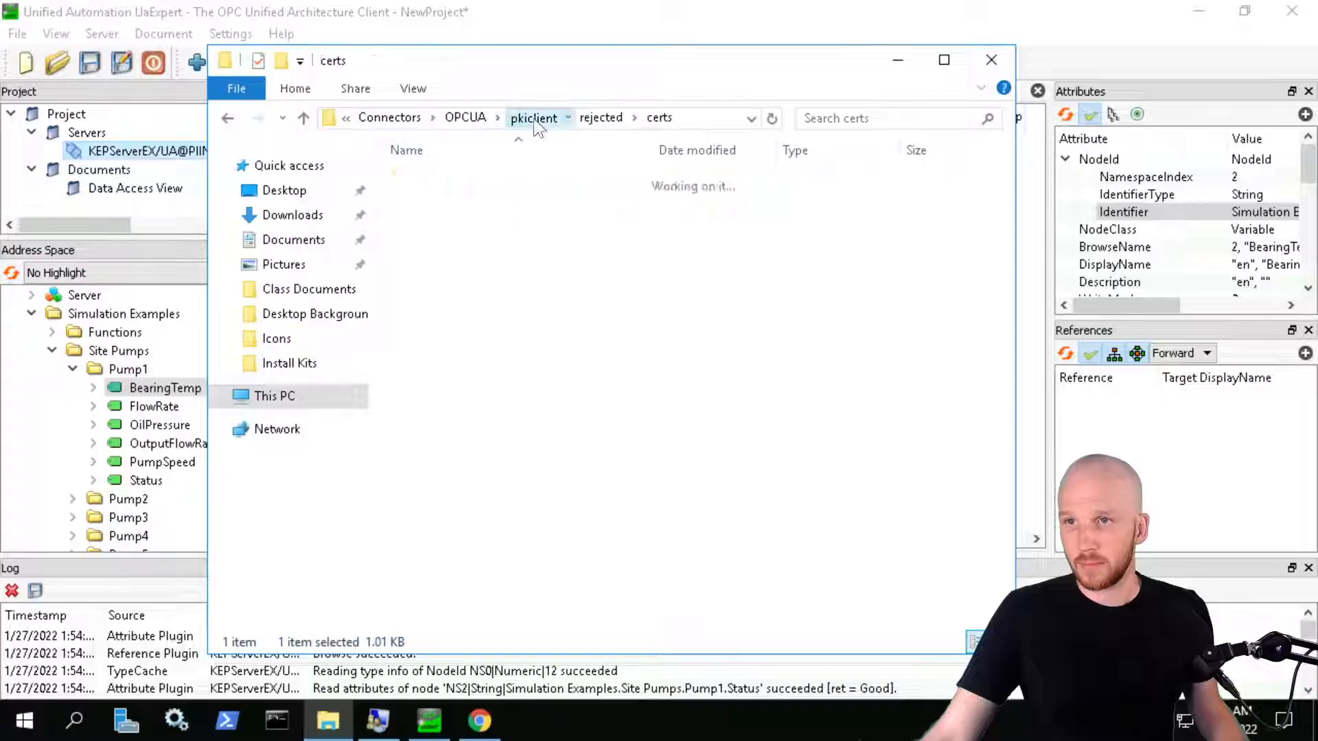
double_click(447, 243)
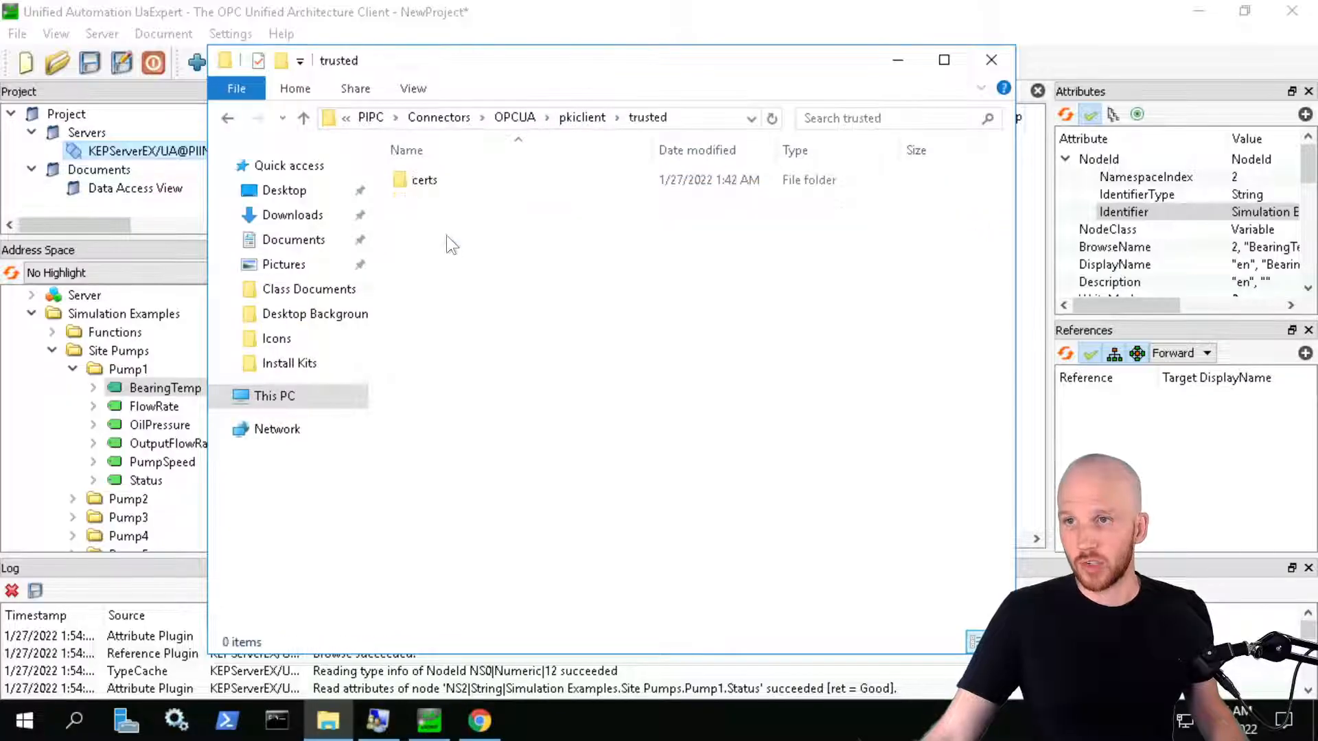
double_click(452, 179)
key("ctrl+v")
left_click(598, 344)
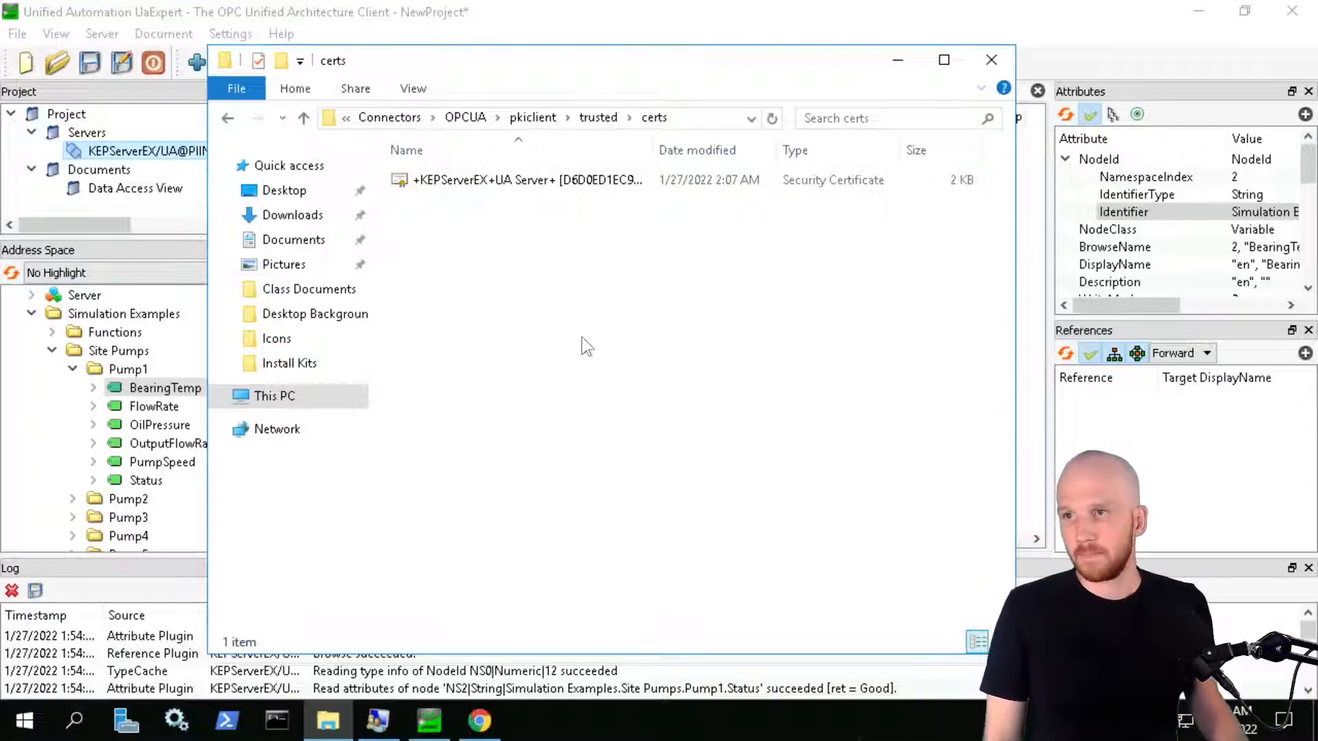
left_click(991, 60)
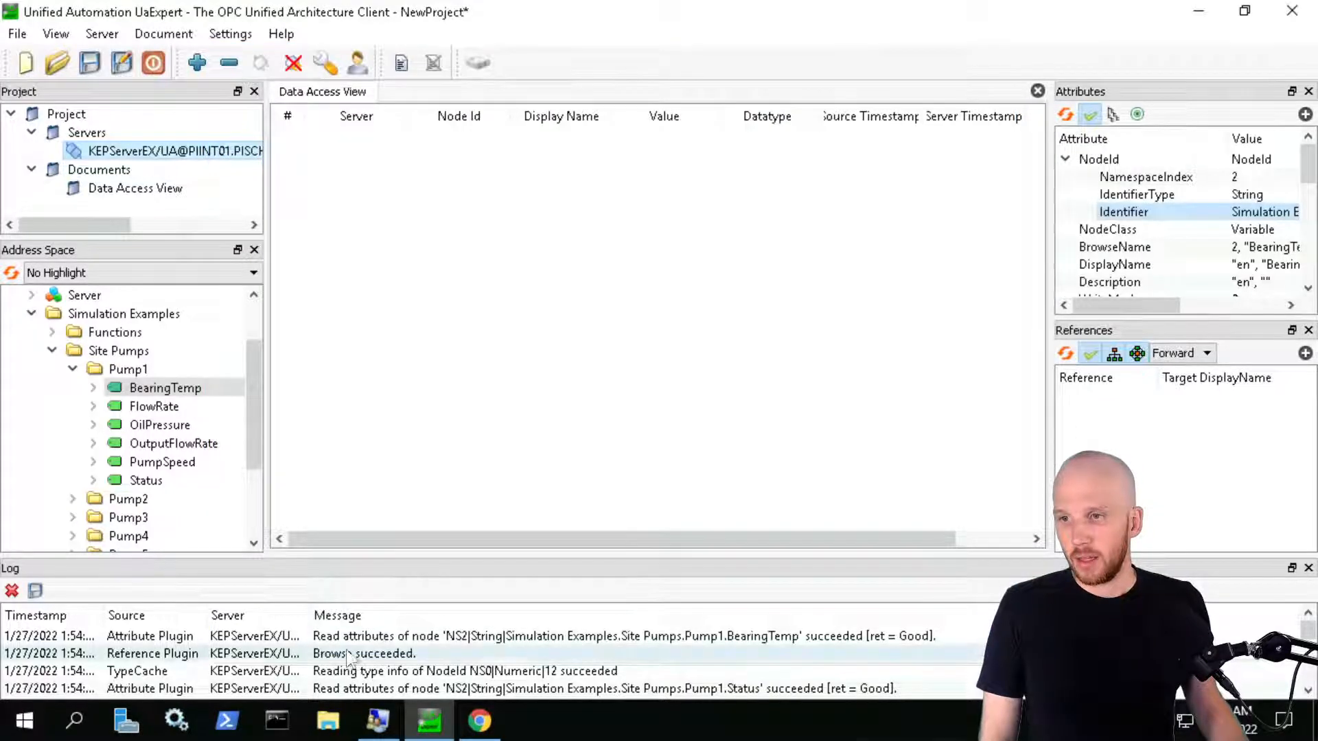
Decline saving the login password, then rerun data source discovery on the PIINT02 connector
left_click(491, 730)
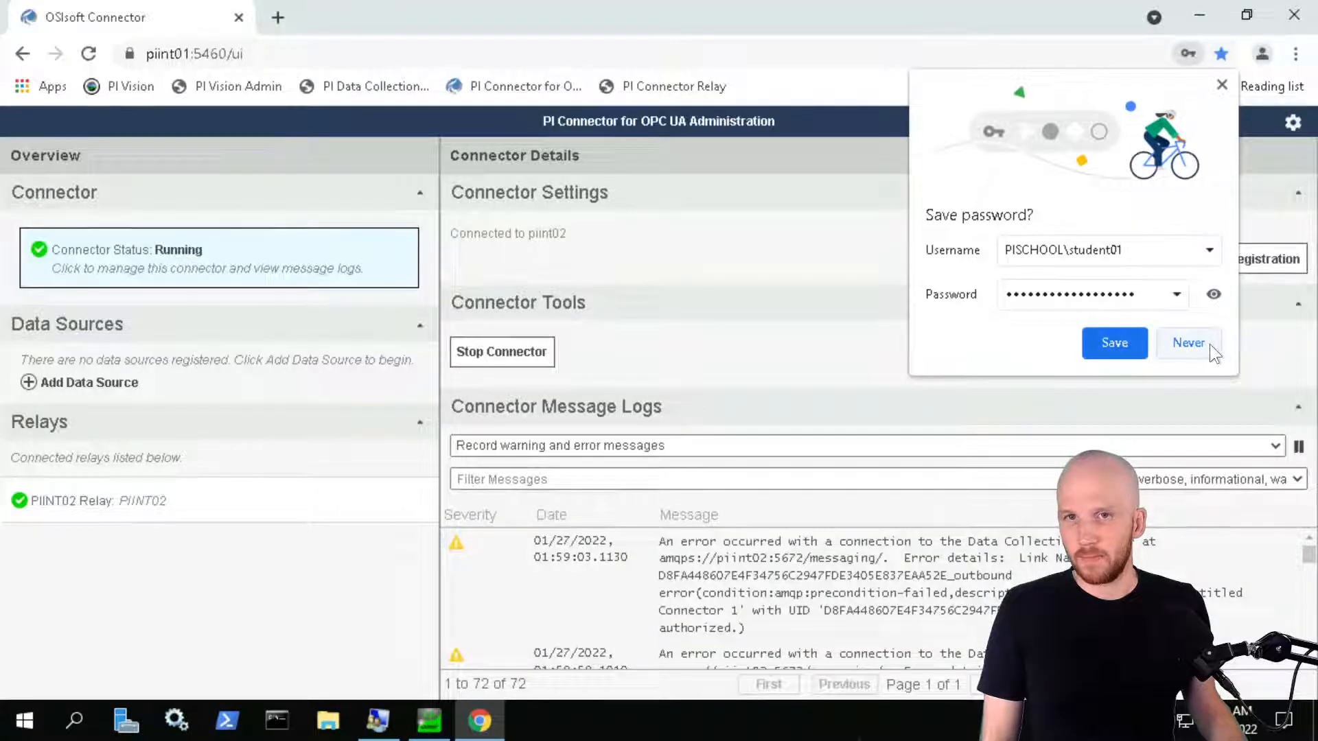
left_click(1207, 343)
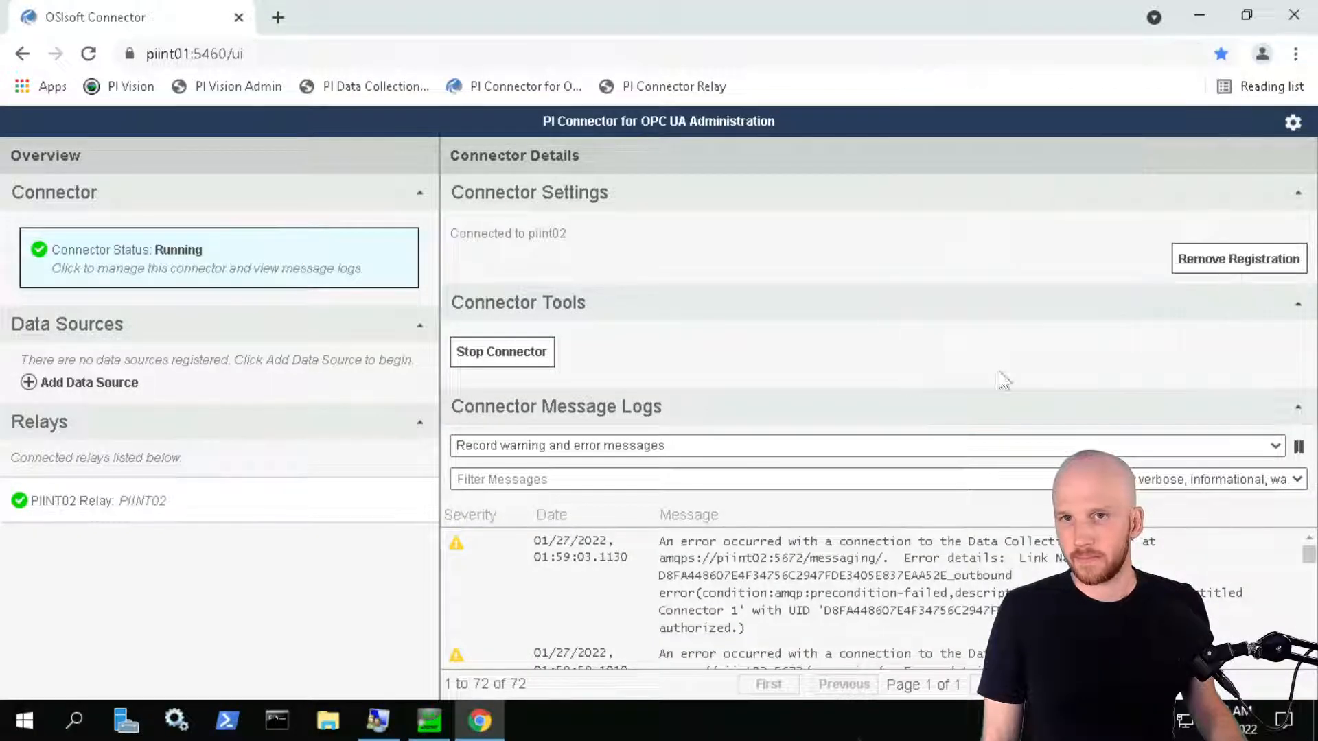
left_click(255, 8)
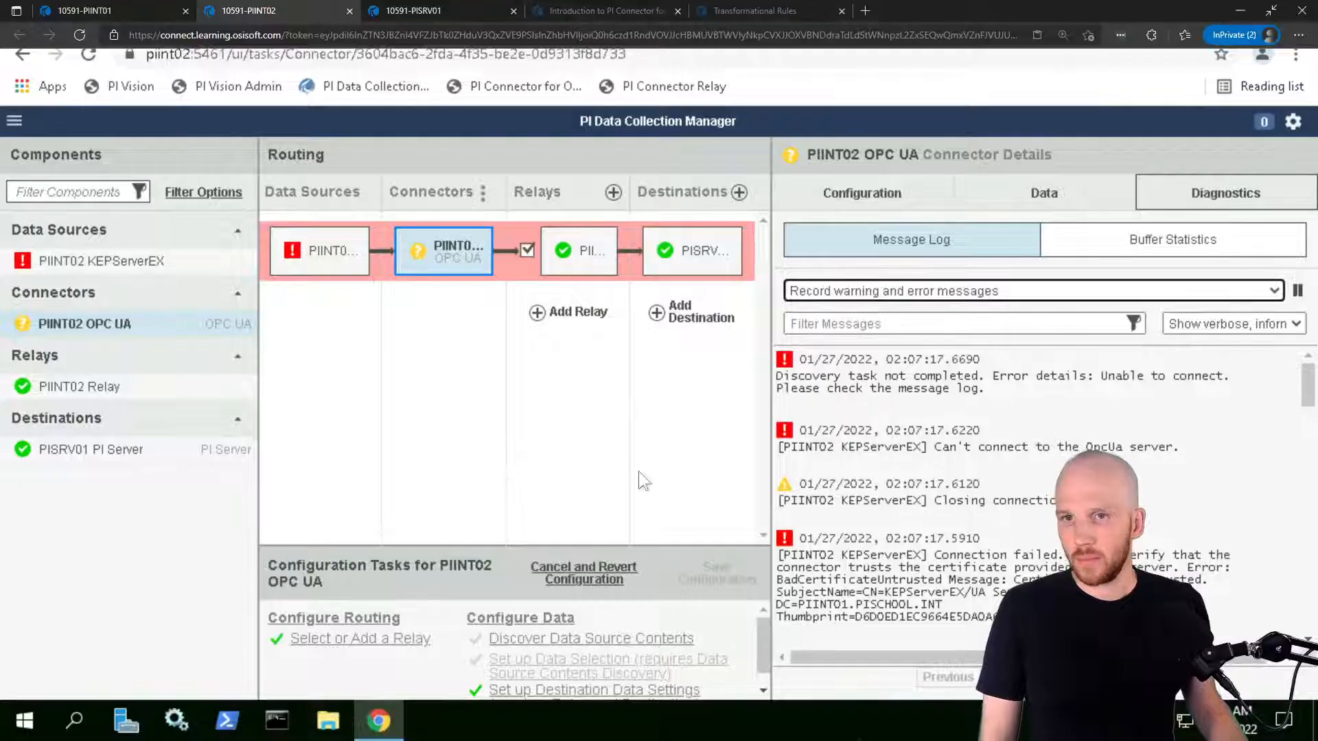
left_click(1043, 193)
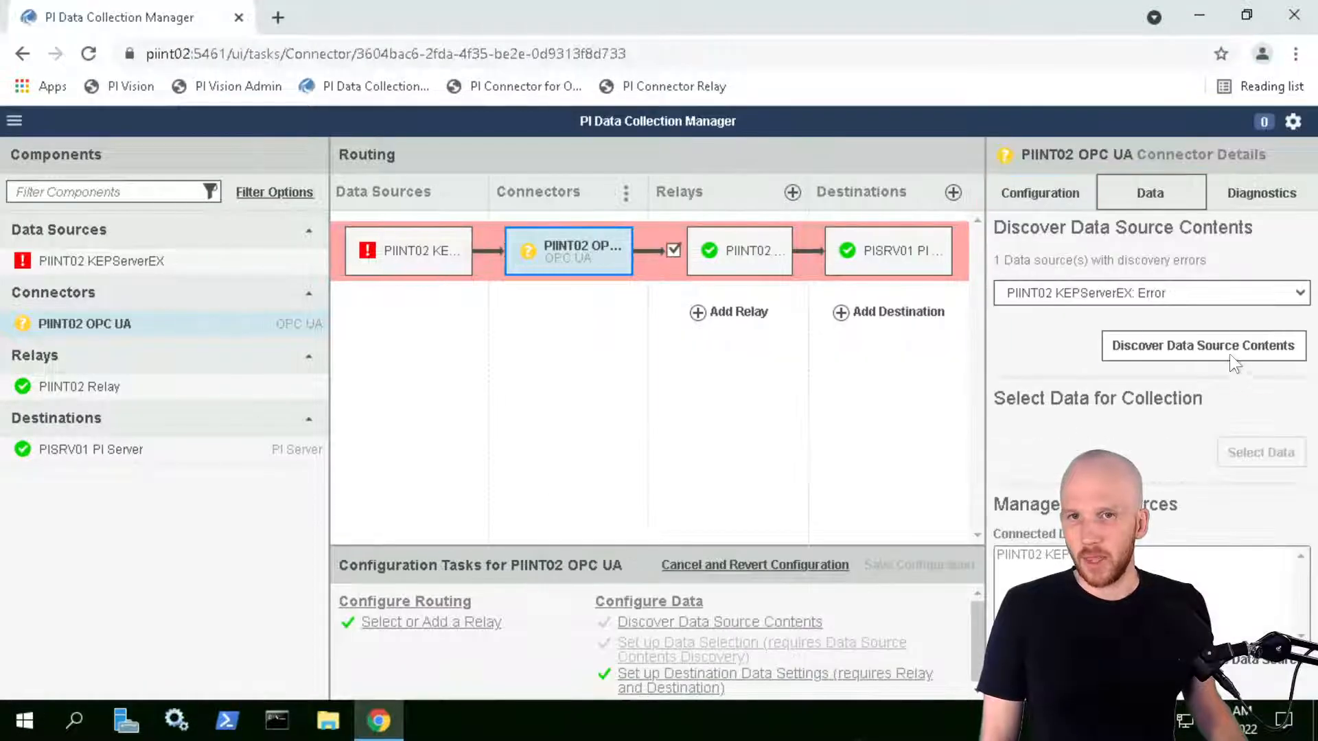
left_click(1176, 351)
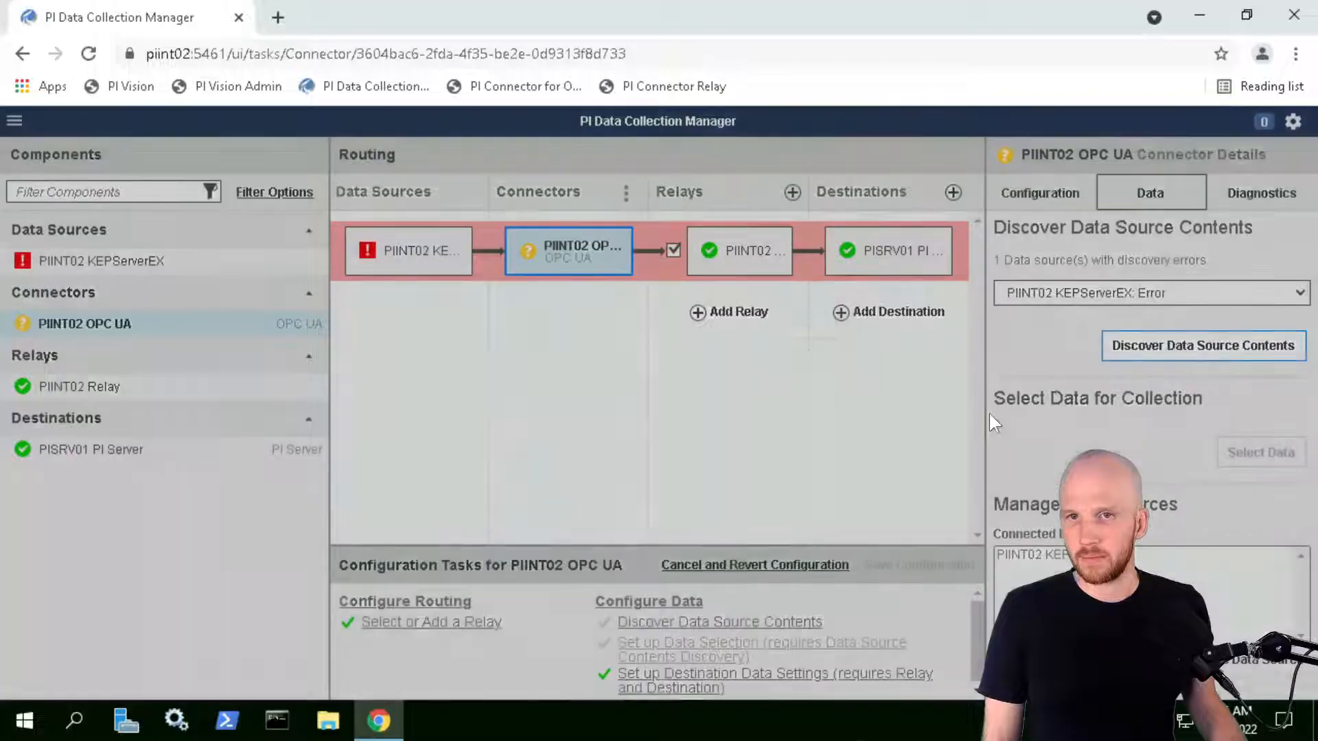
left_click(837, 455)
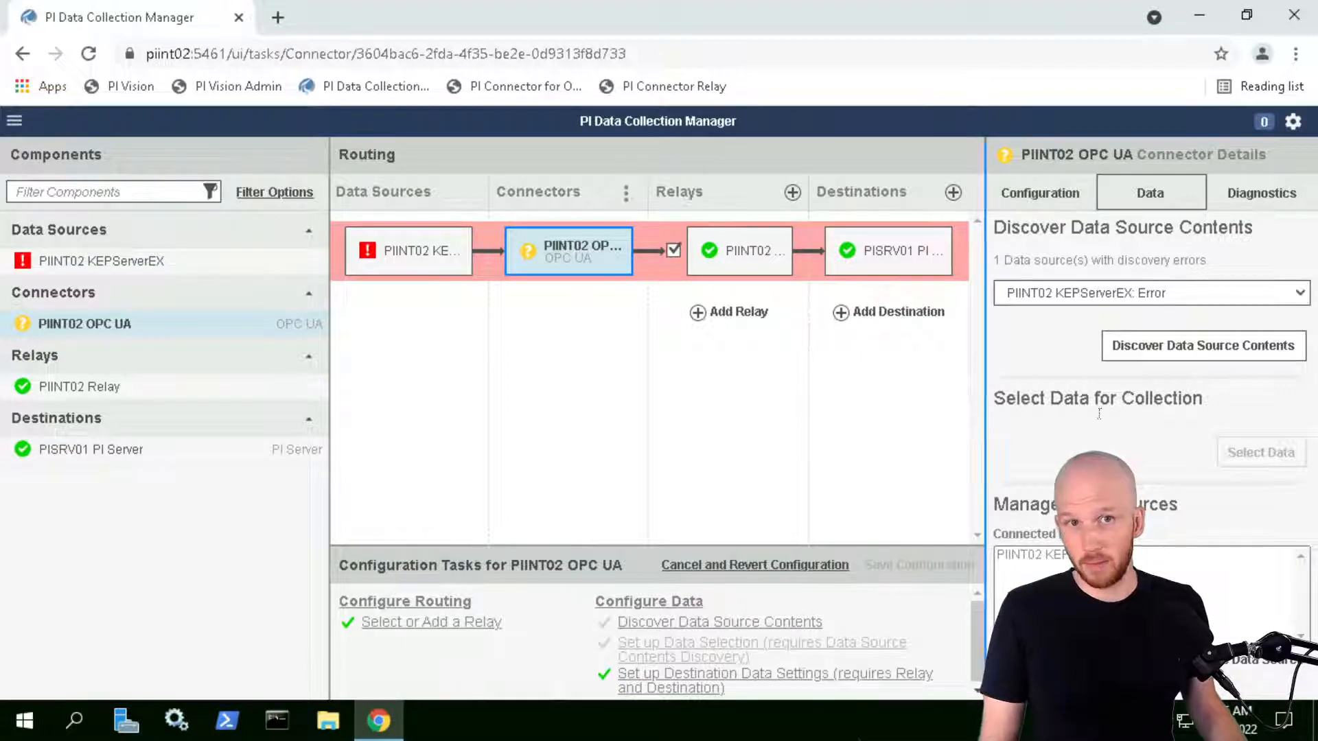
Check the PIINT02 connector's Diagnostics message log and buffer statistics
left_click(1261, 192)
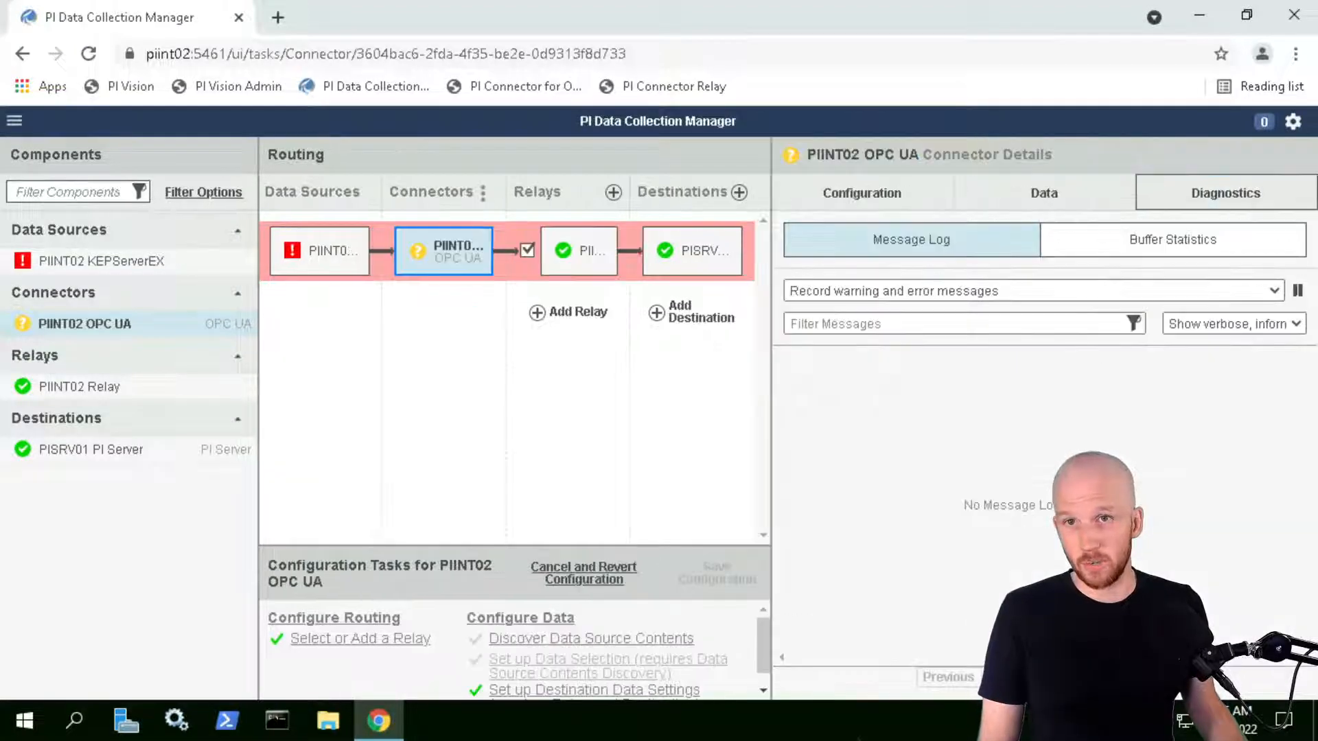
left_click(911, 240)
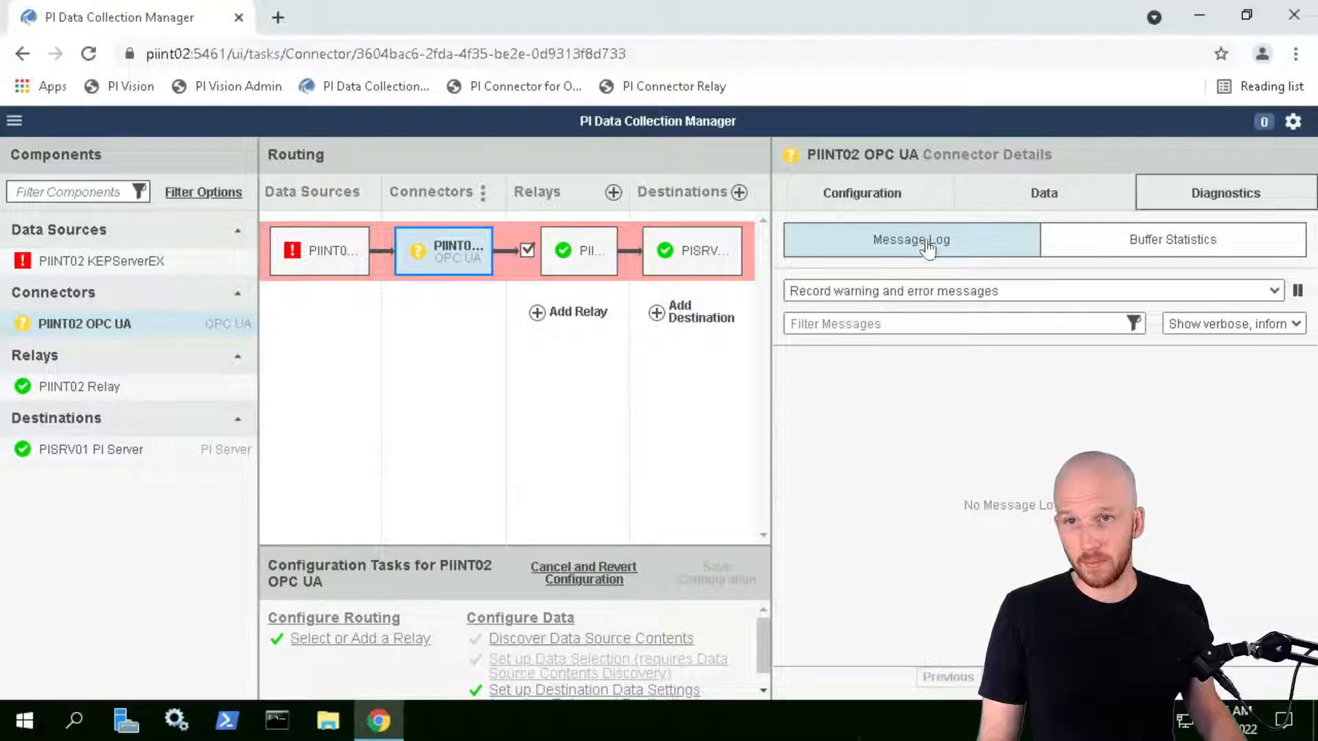
left_click(1147, 247)
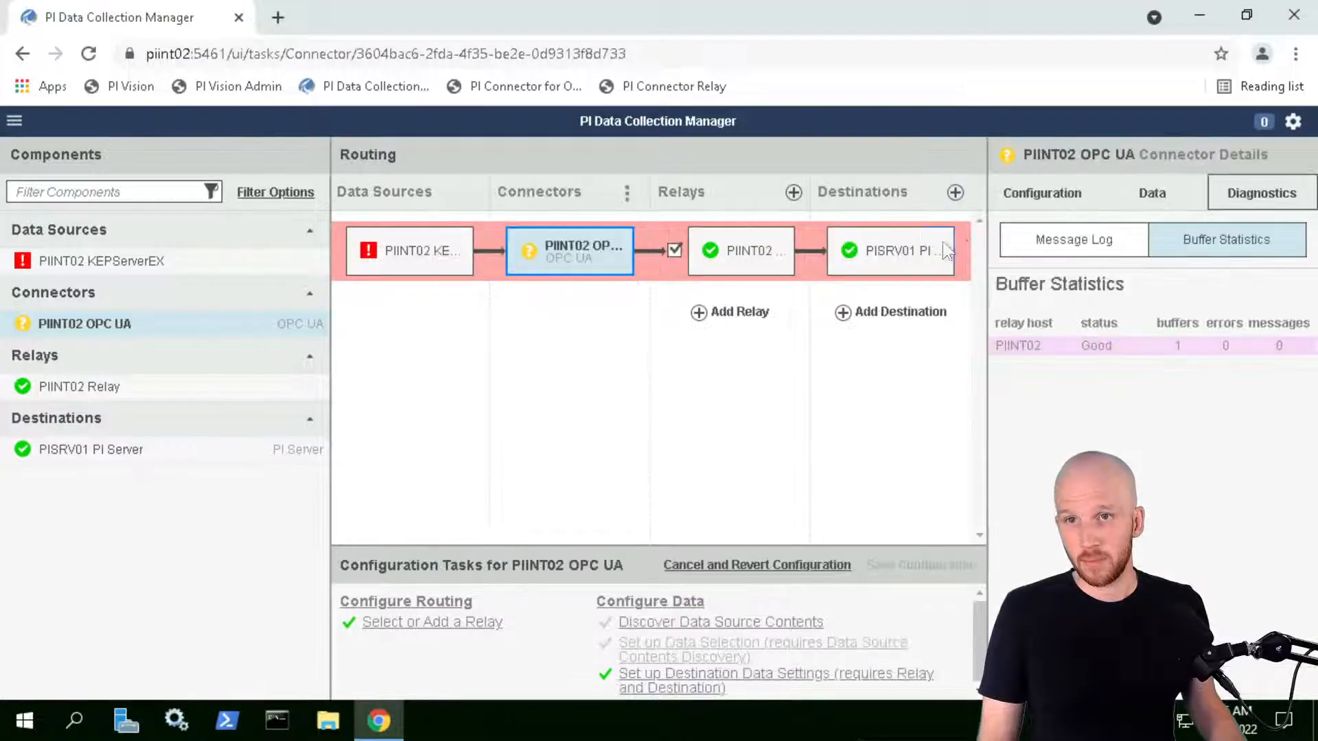
left_click(1061, 250)
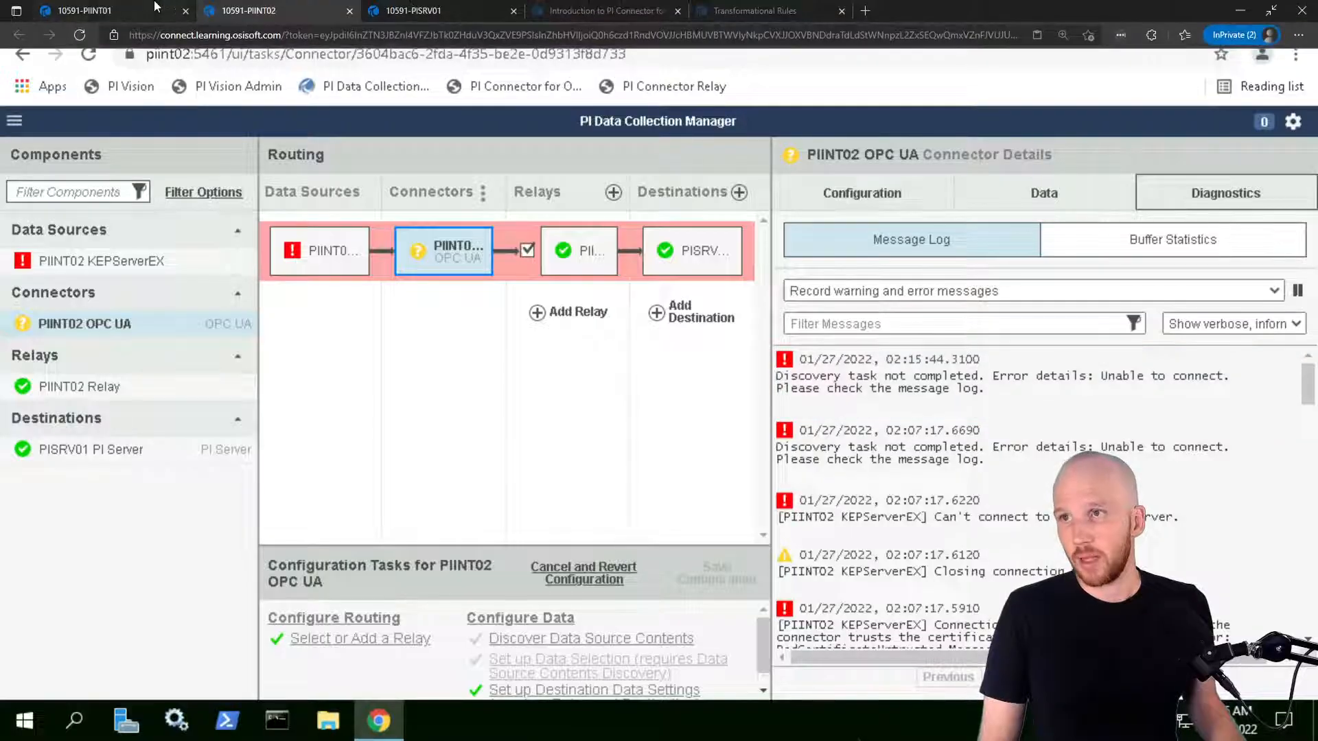
On PIINT01, minimize the connector page and UaExpert to reveal the desktop
left_click(108, 10)
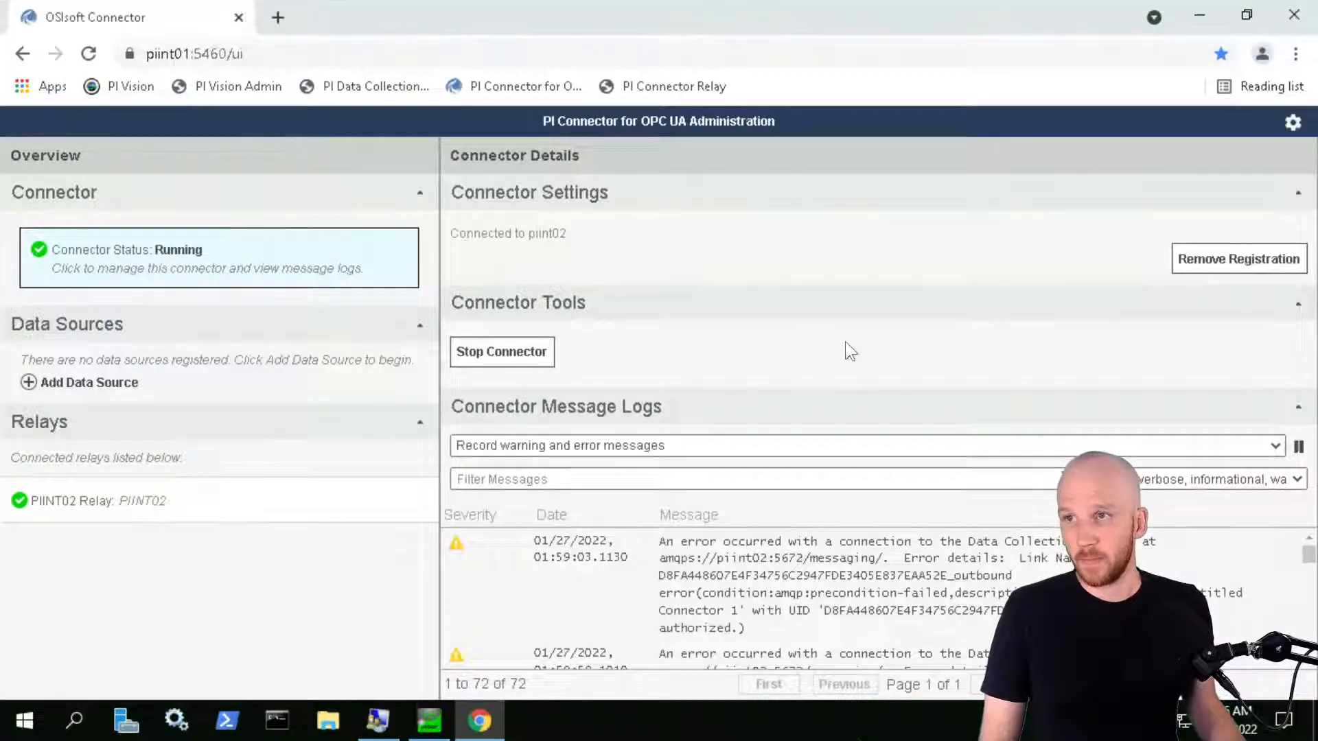
left_click(1199, 15)
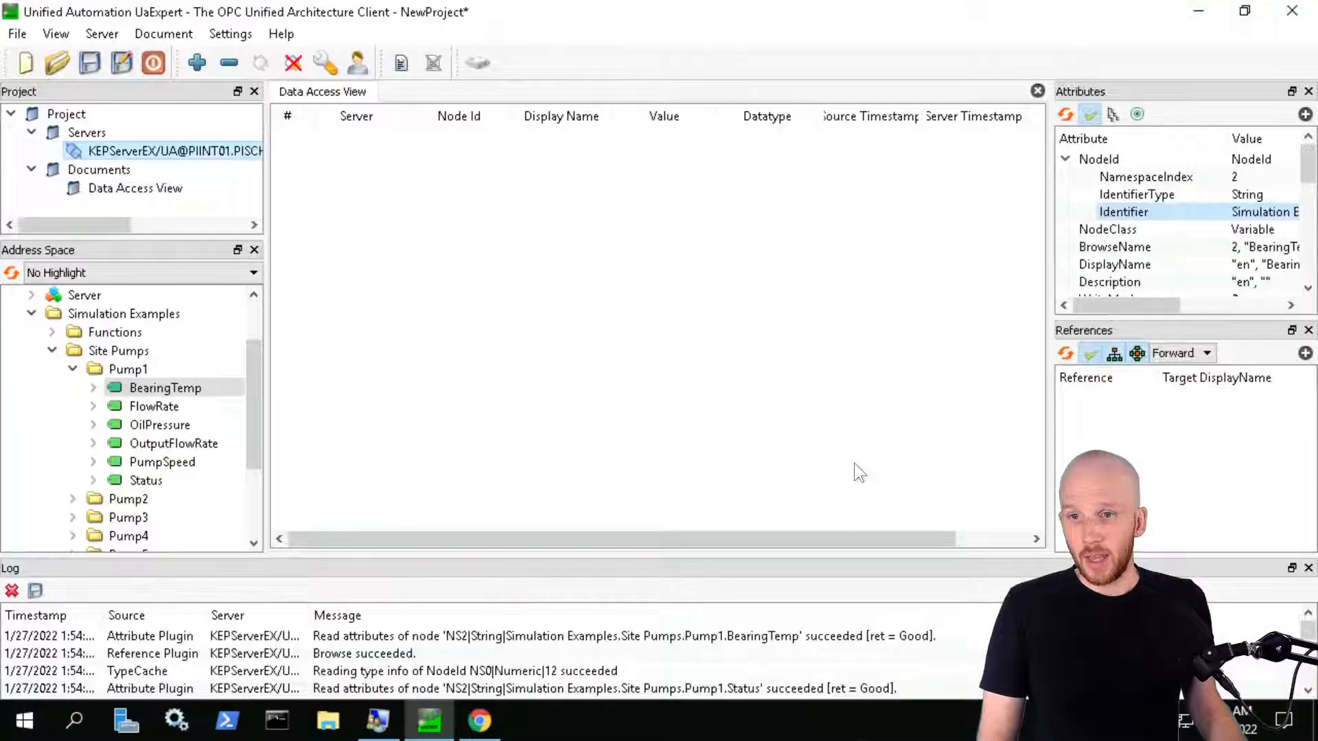
left_click(1199, 15)
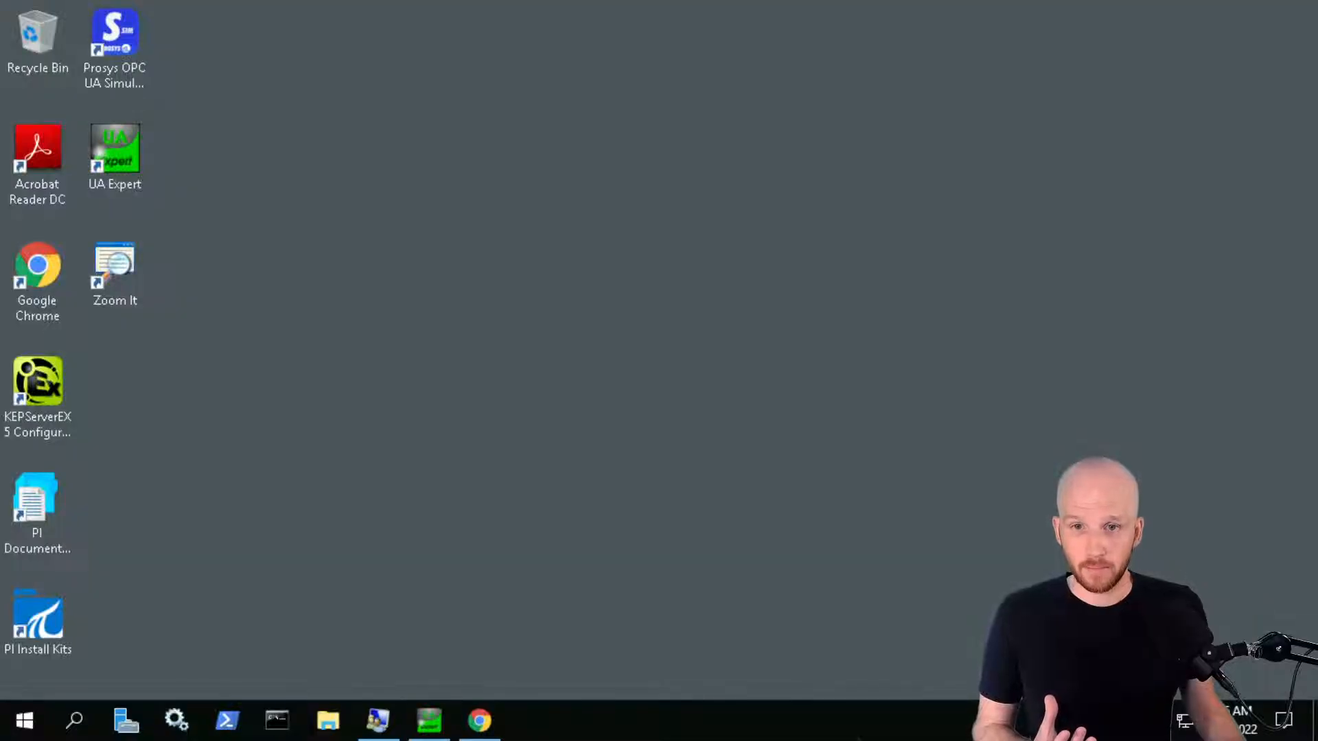
From the KEPServerEX tray icon's OPC UA Configuration, trust the OPCUA.ConnectorHost client under Trusted Clients
right_click(1165, 680)
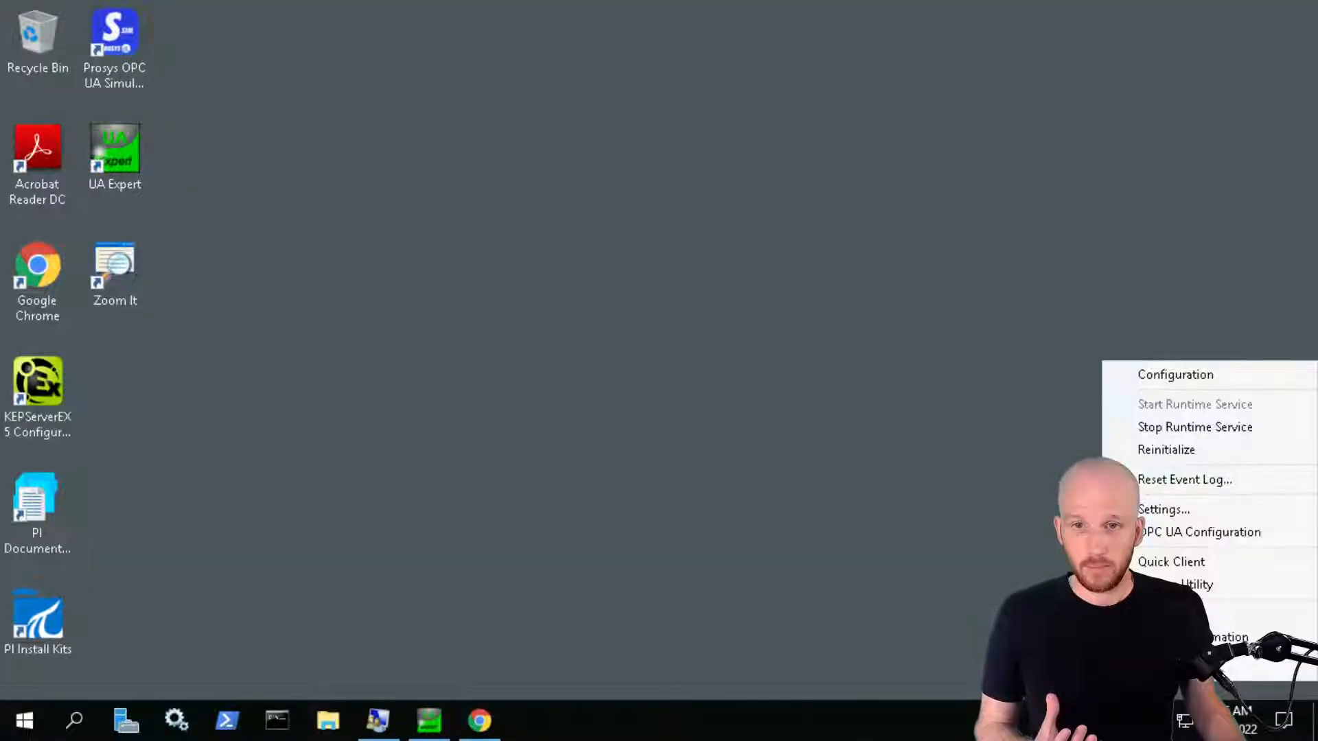
left_click(1198, 533)
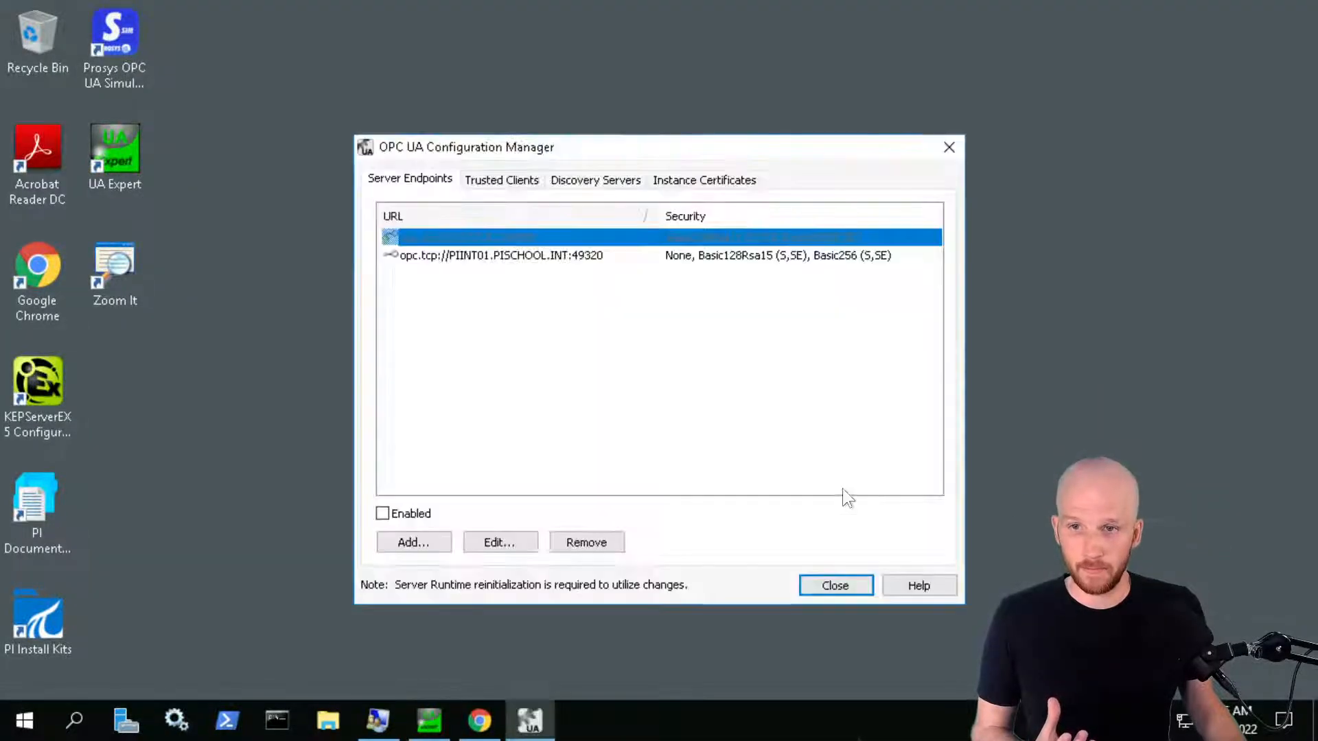
left_click(498, 180)
left_click(499, 297)
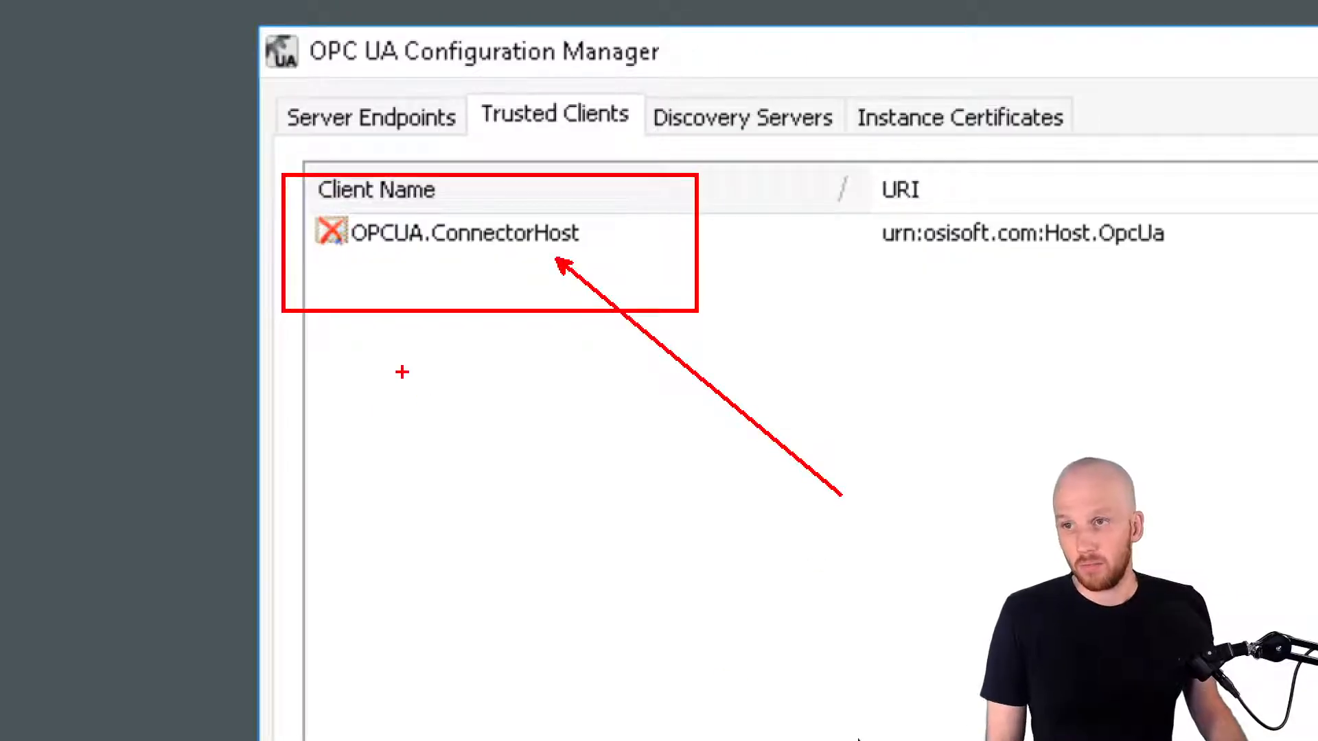
left_click_drag(354, 250, 568, 247)
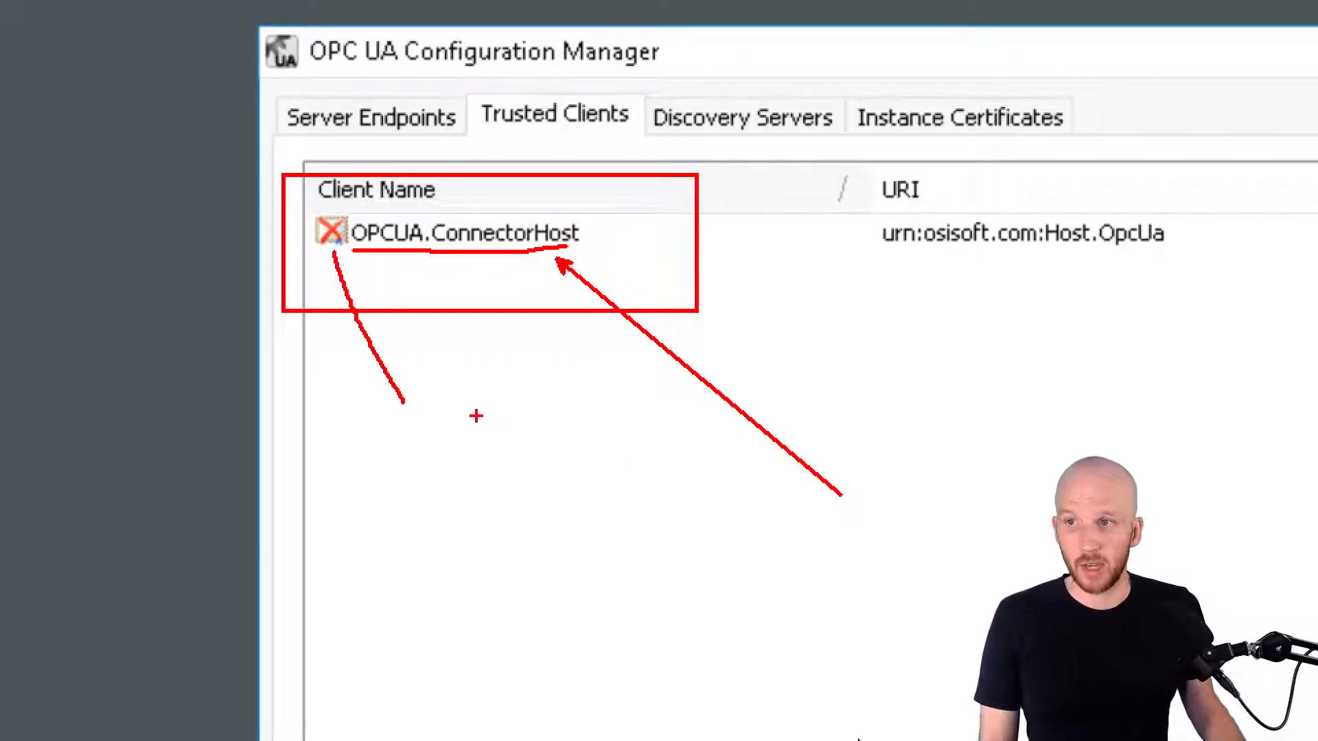
key("Escape")
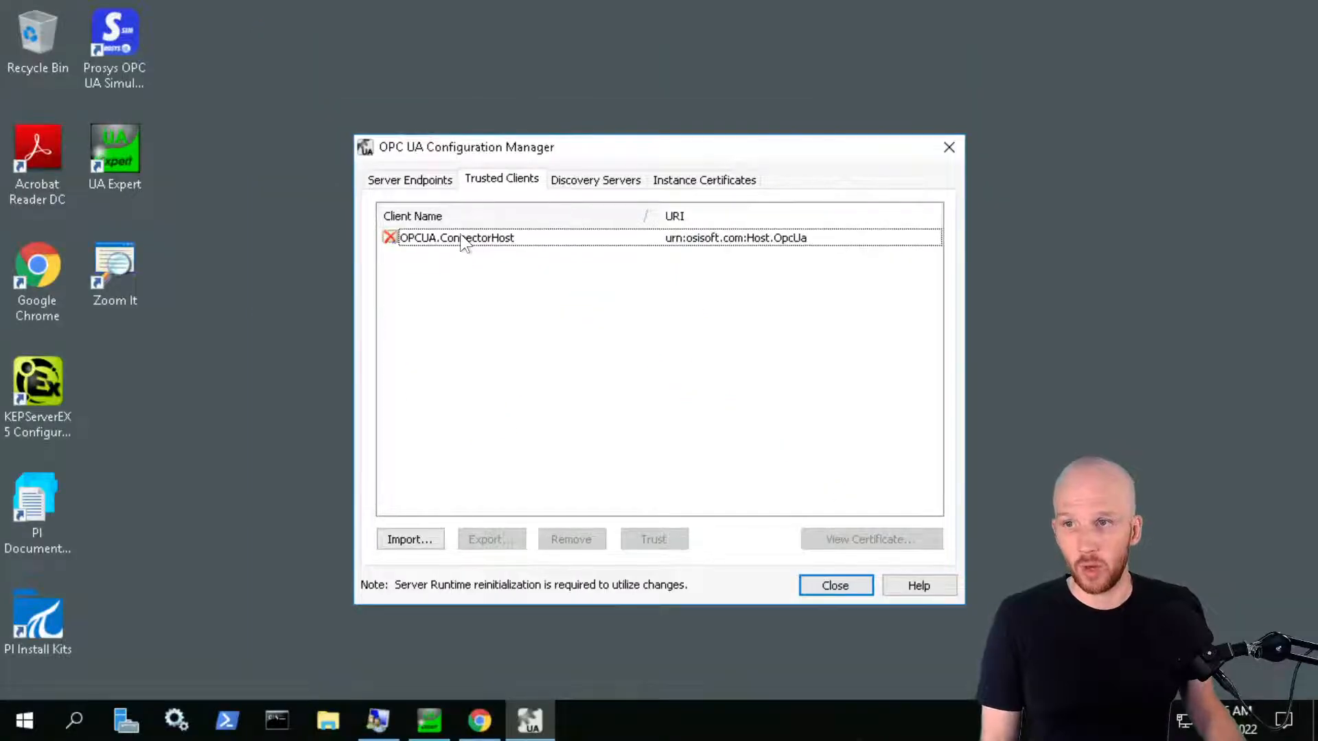
right_click(460, 235)
left_click(513, 246)
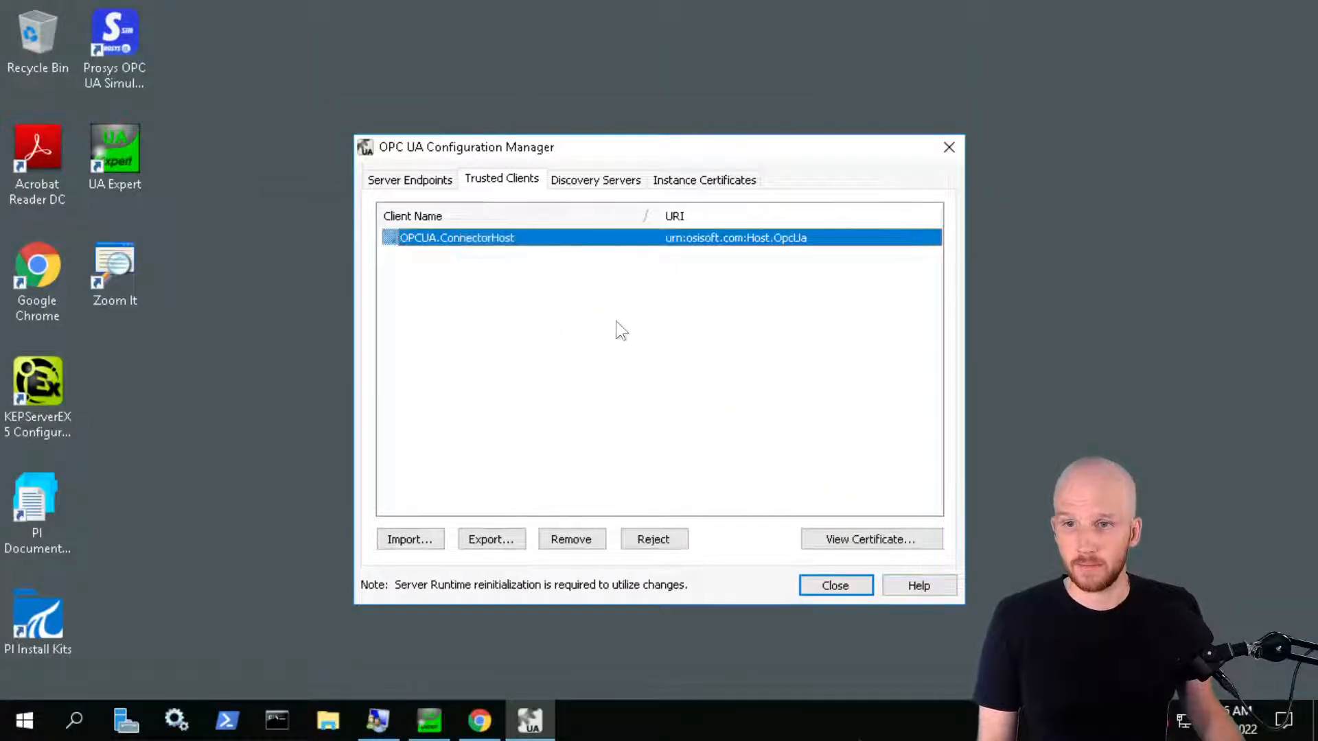
left_click(601, 299)
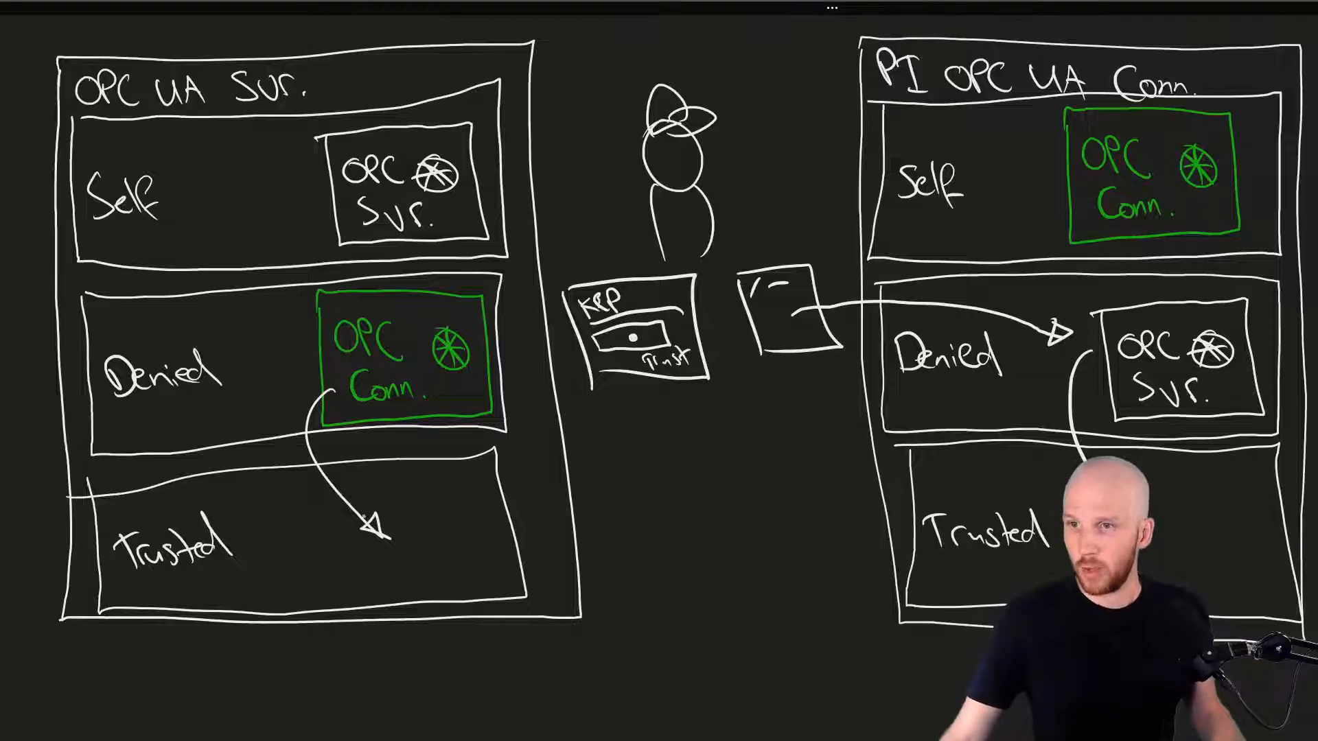
Erase the arrow and drag OPC Svr. and OPC Conn. from the Denied boxes into Trusted
left_click_drag(1031, 315, 1059, 349)
left_click(1178, 322)
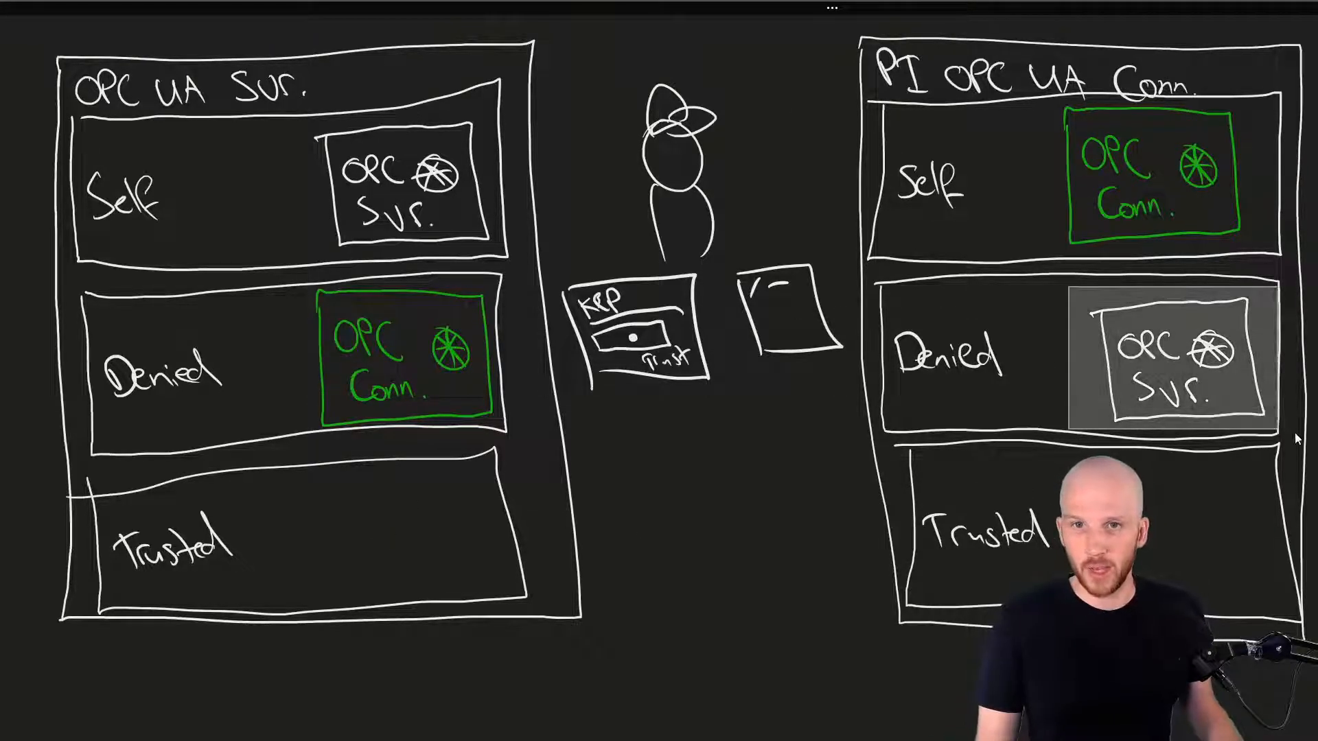
left_click_drag(1177, 317, 1197, 484)
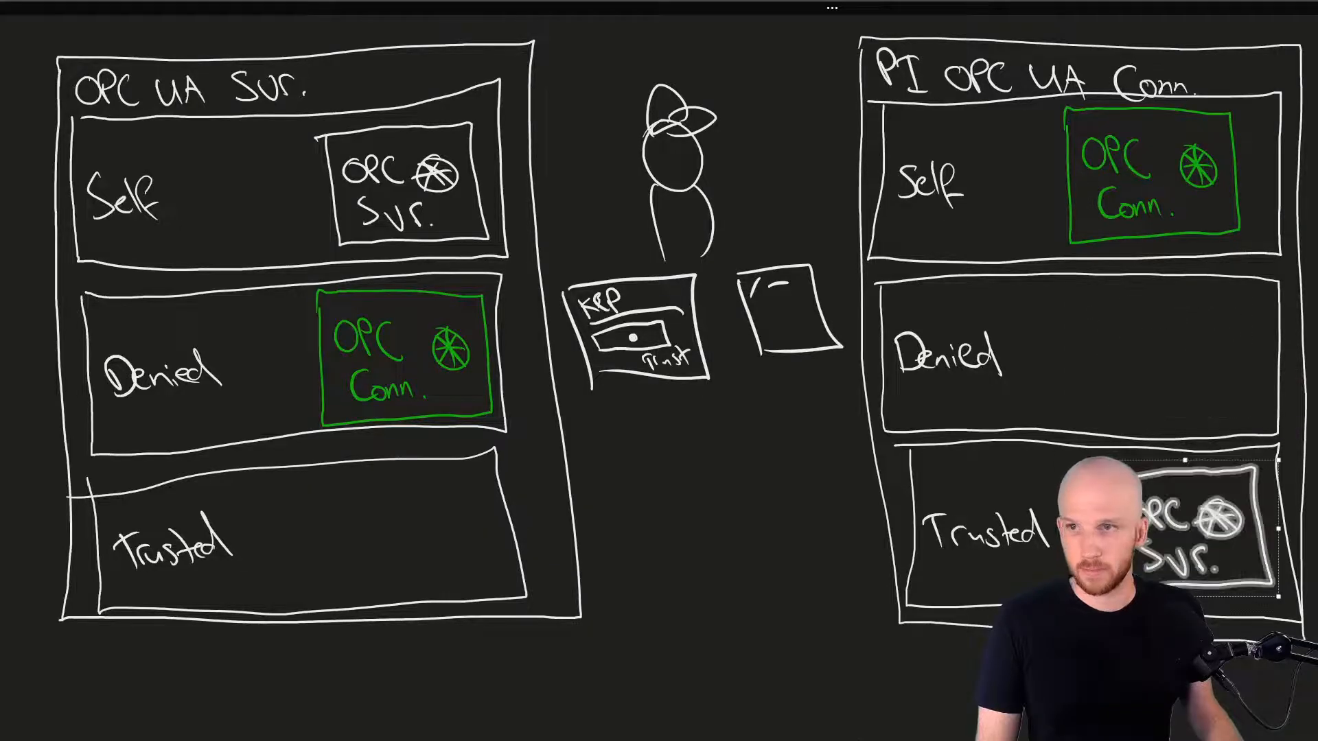
left_click_drag(297, 272, 520, 427)
mouse_move(428, 293)
left_mouse_down()
mouse_move(428, 465)
mouse_move(439, 467)
left_mouse_up()
key("Escape")
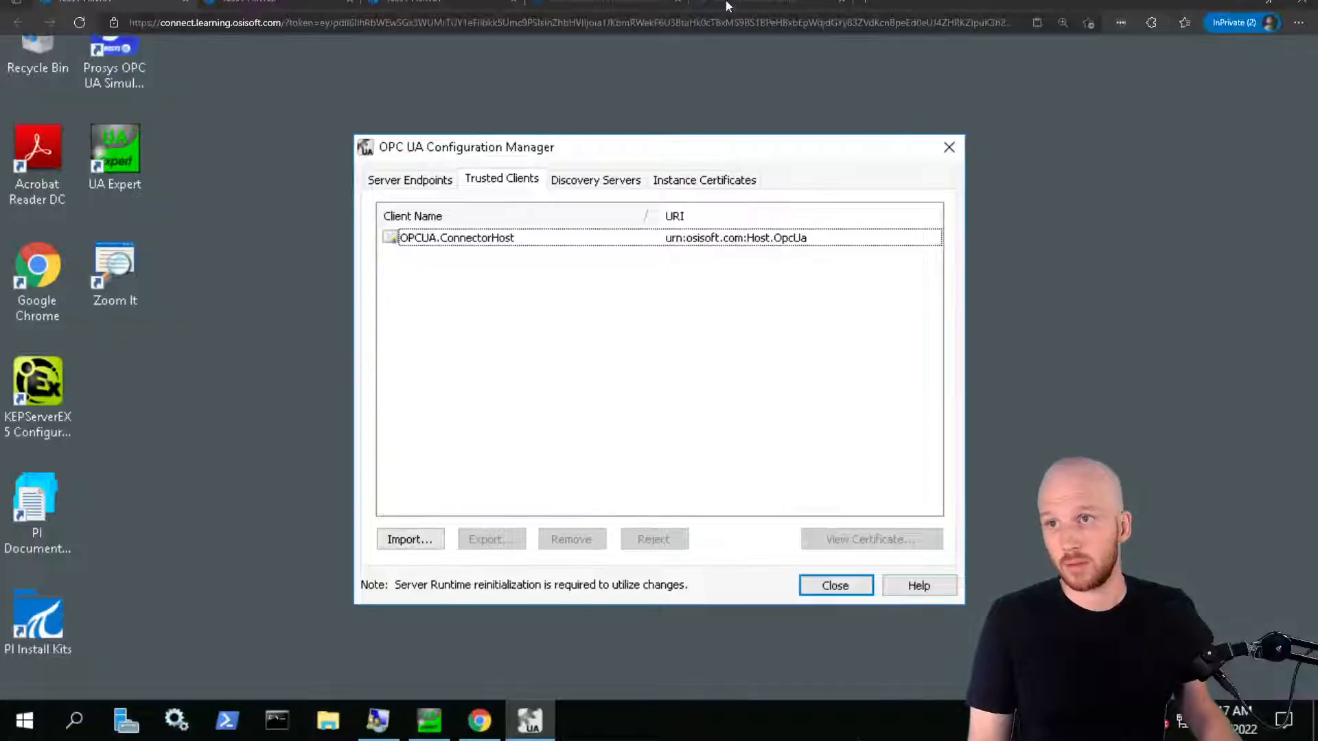
Return to the PIINT02 session and show the OPC UA connector's Data tab
left_click(228, 9)
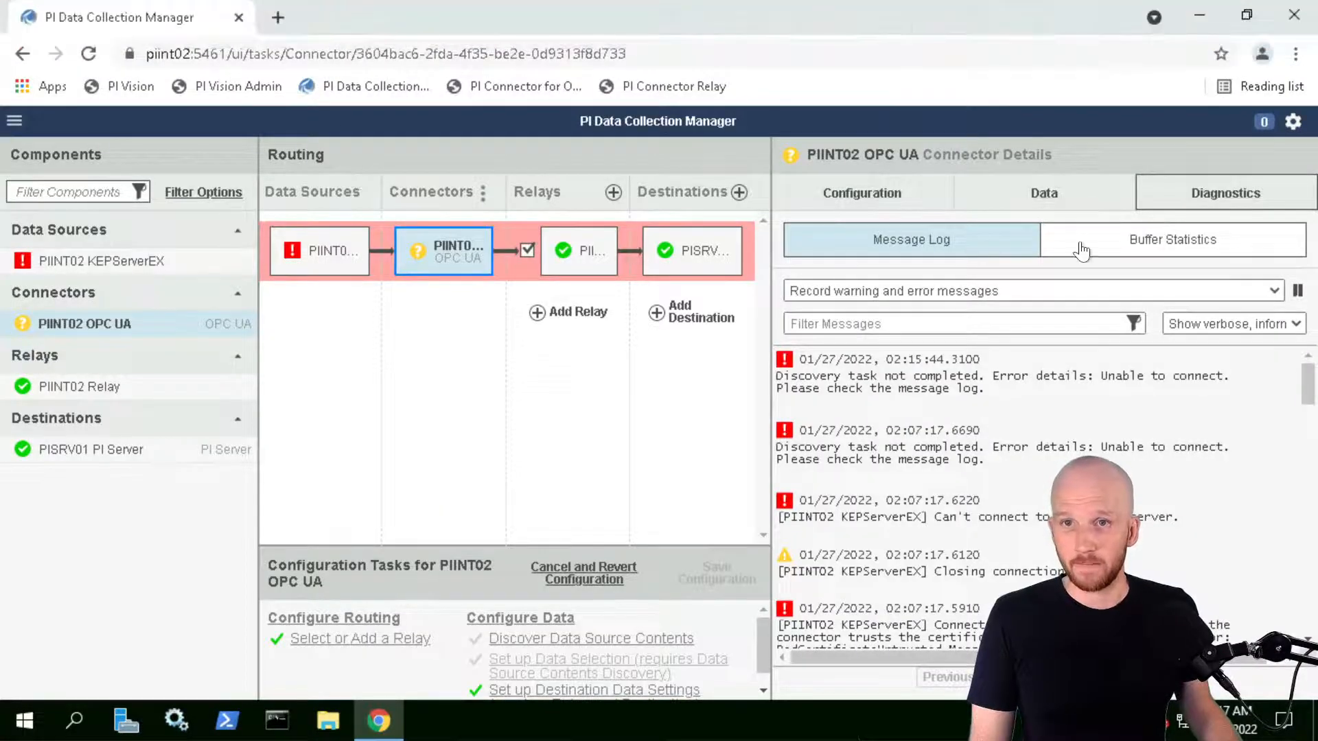
mouse_move(410, 7)
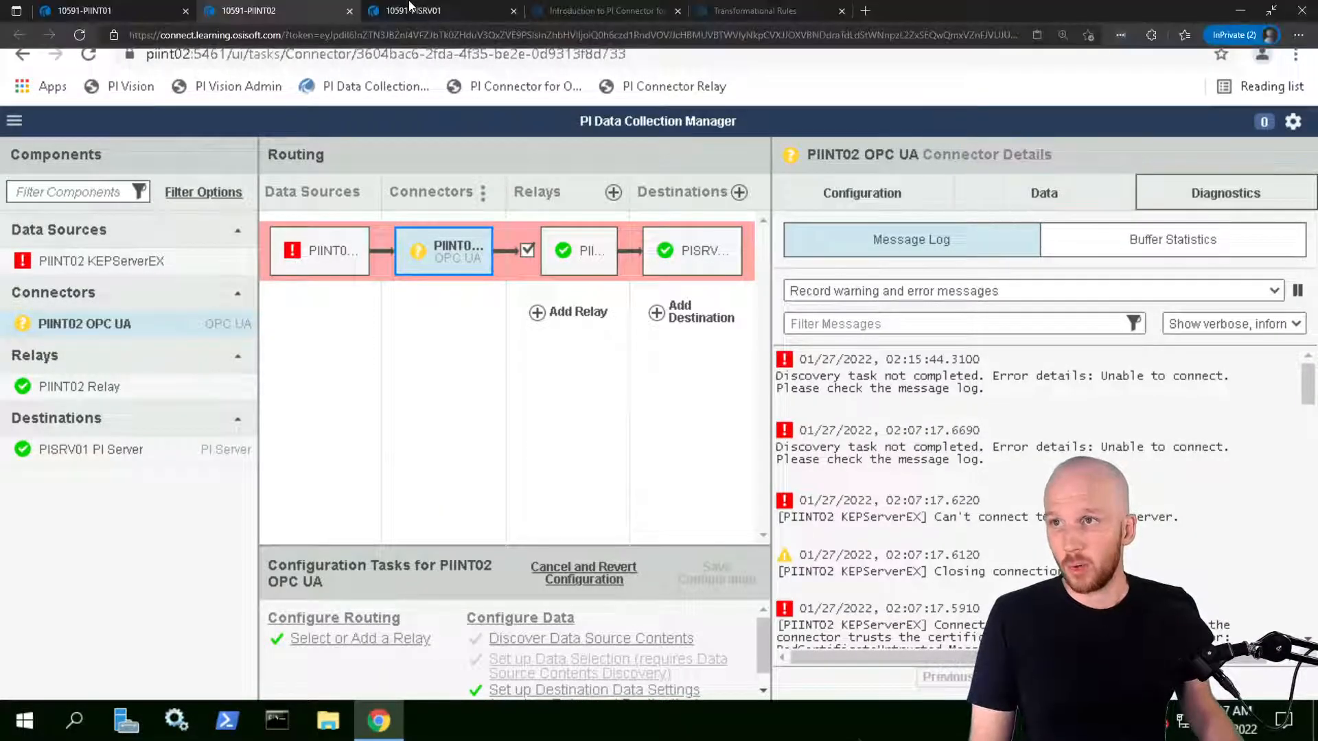
left_click(1067, 201)
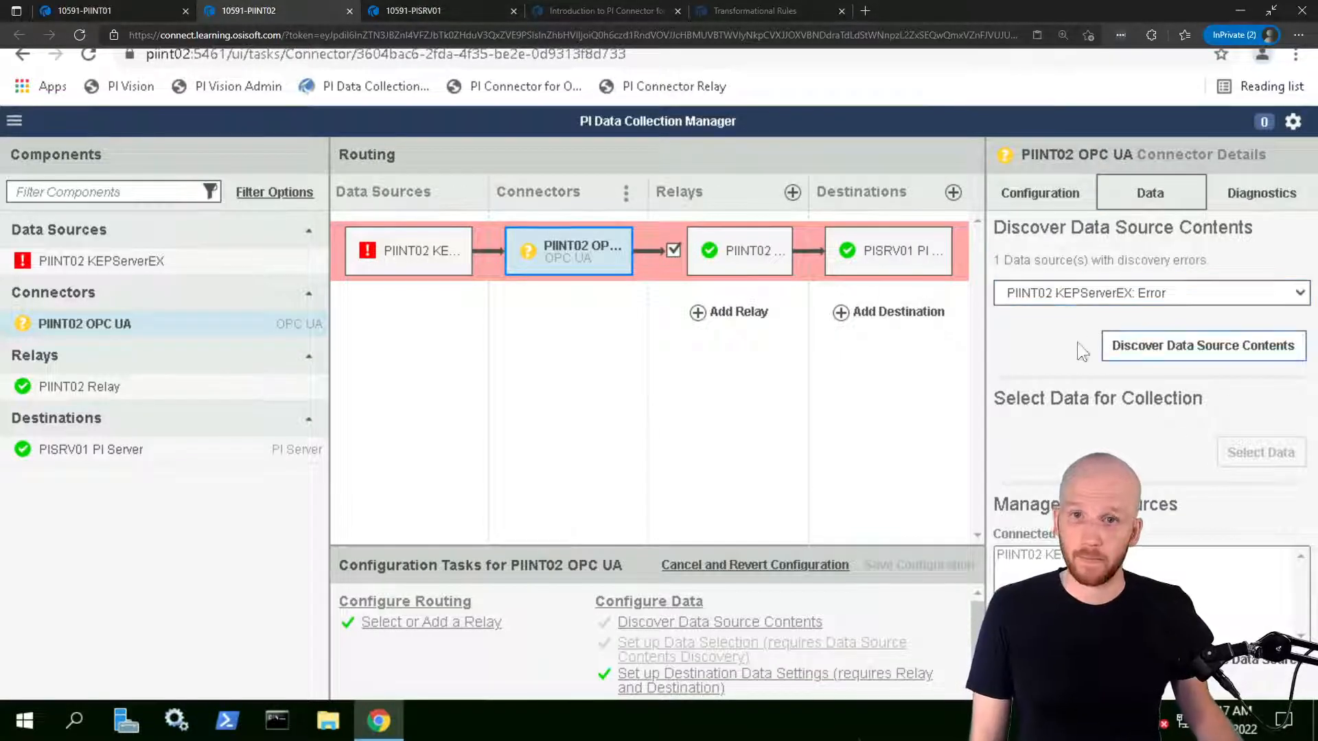
Discover the full KEPServerEX contents (340 items) and go on to Select Data
left_click(1126, 352)
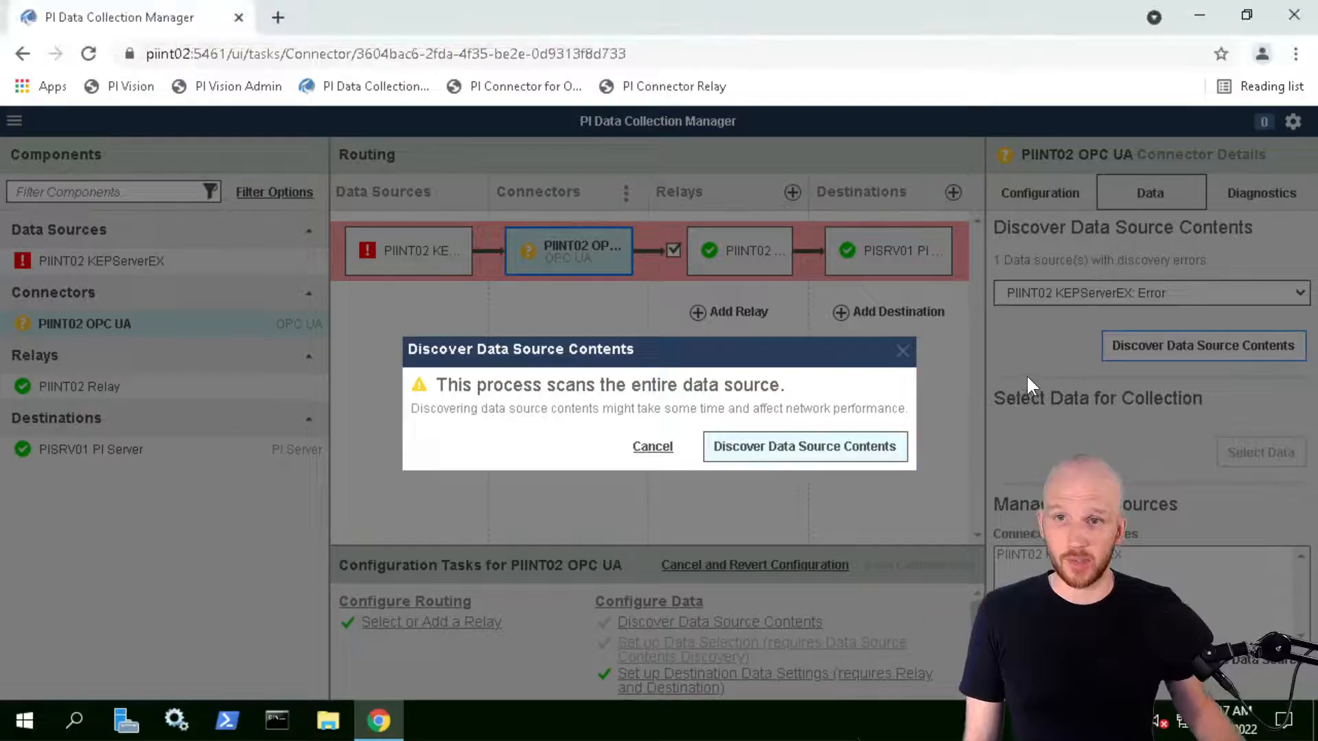
left_click(804, 446)
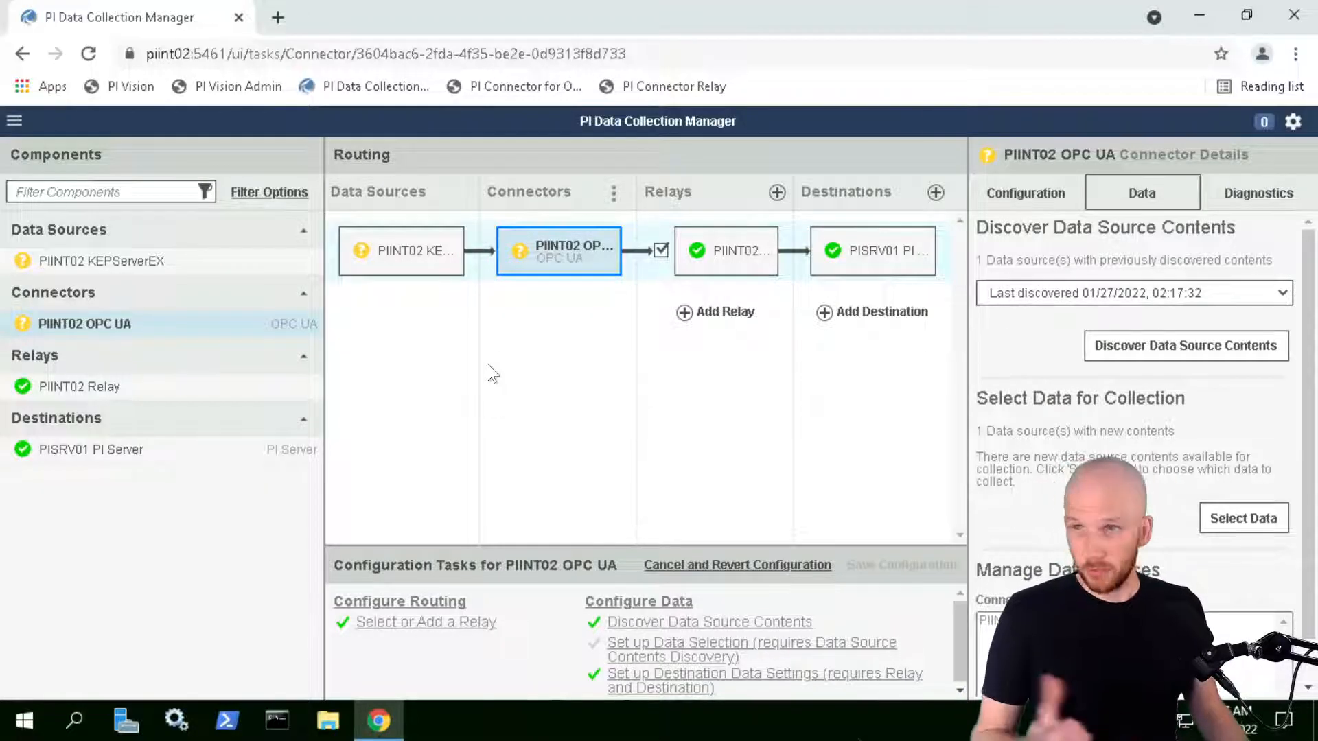
mouse_move(523, 262)
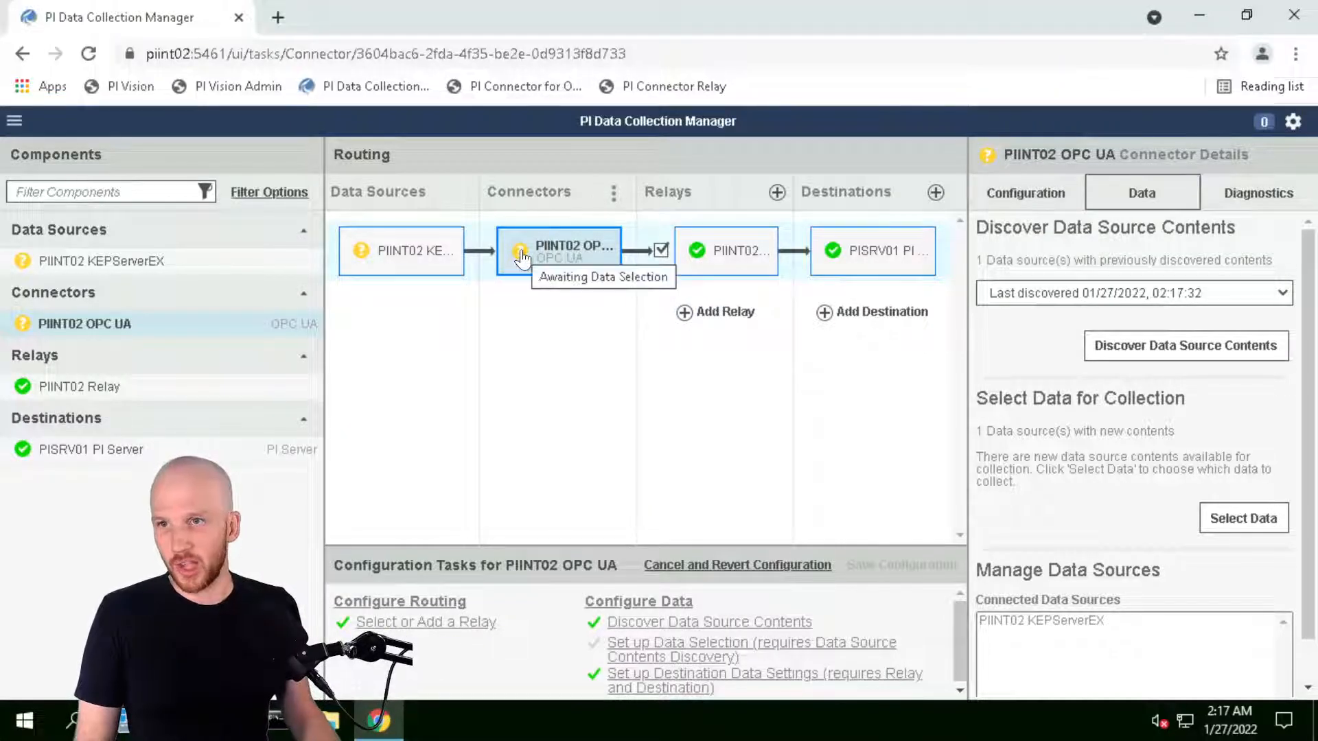
mouse_move(361, 263)
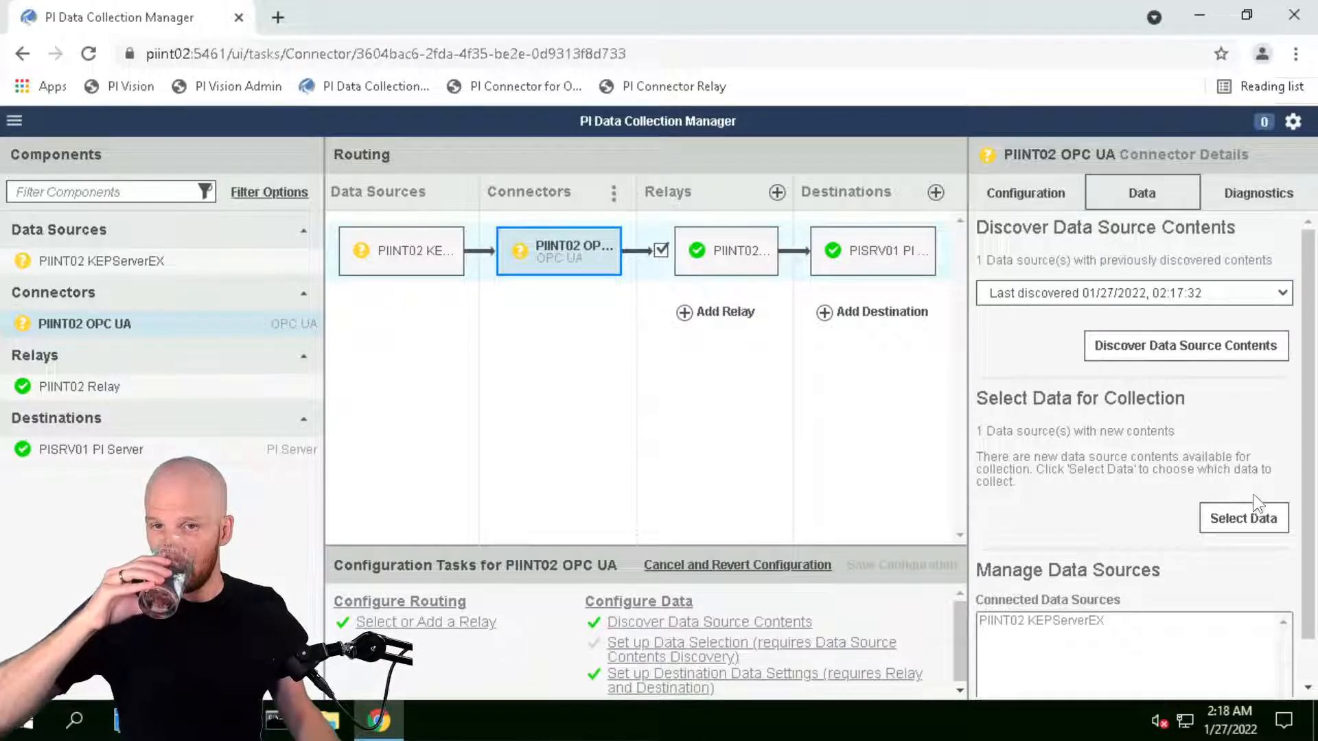
scroll(1204, 490, "down", 1)
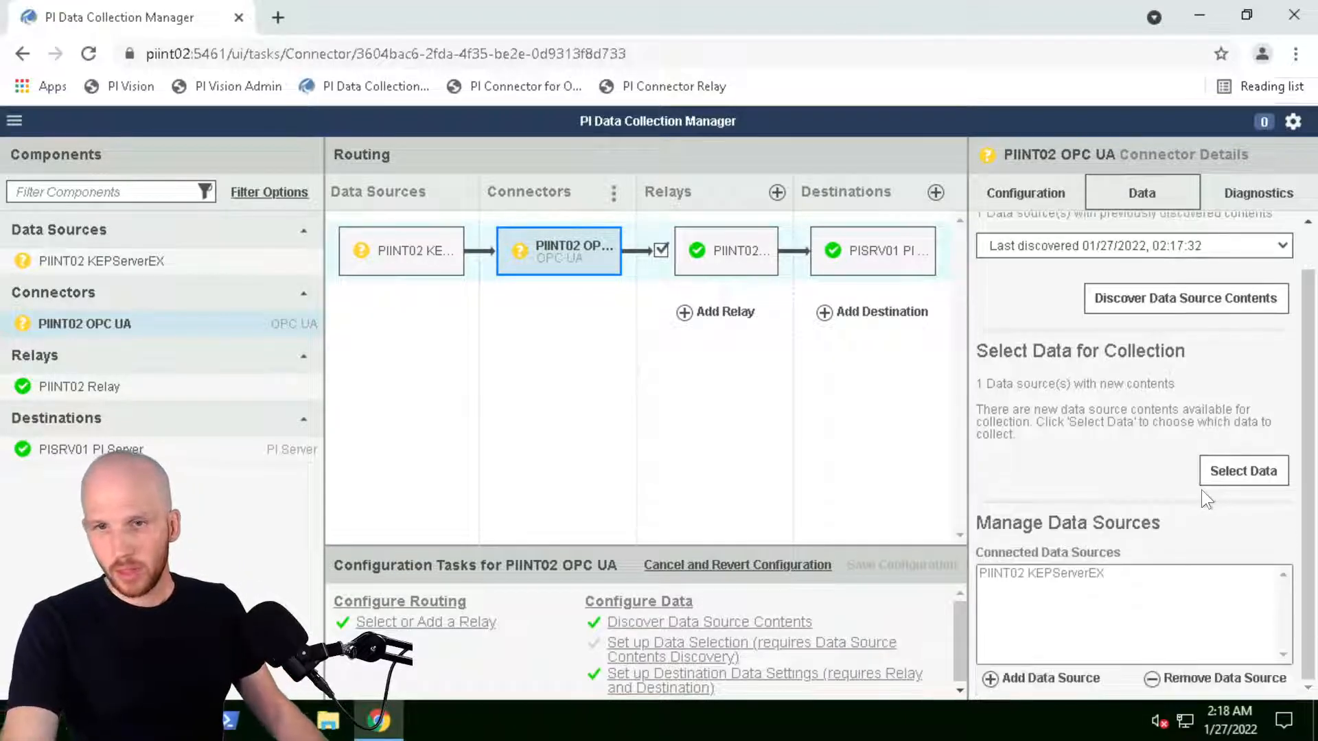
scroll(1200, 488, "up", 1)
left_click(1244, 521)
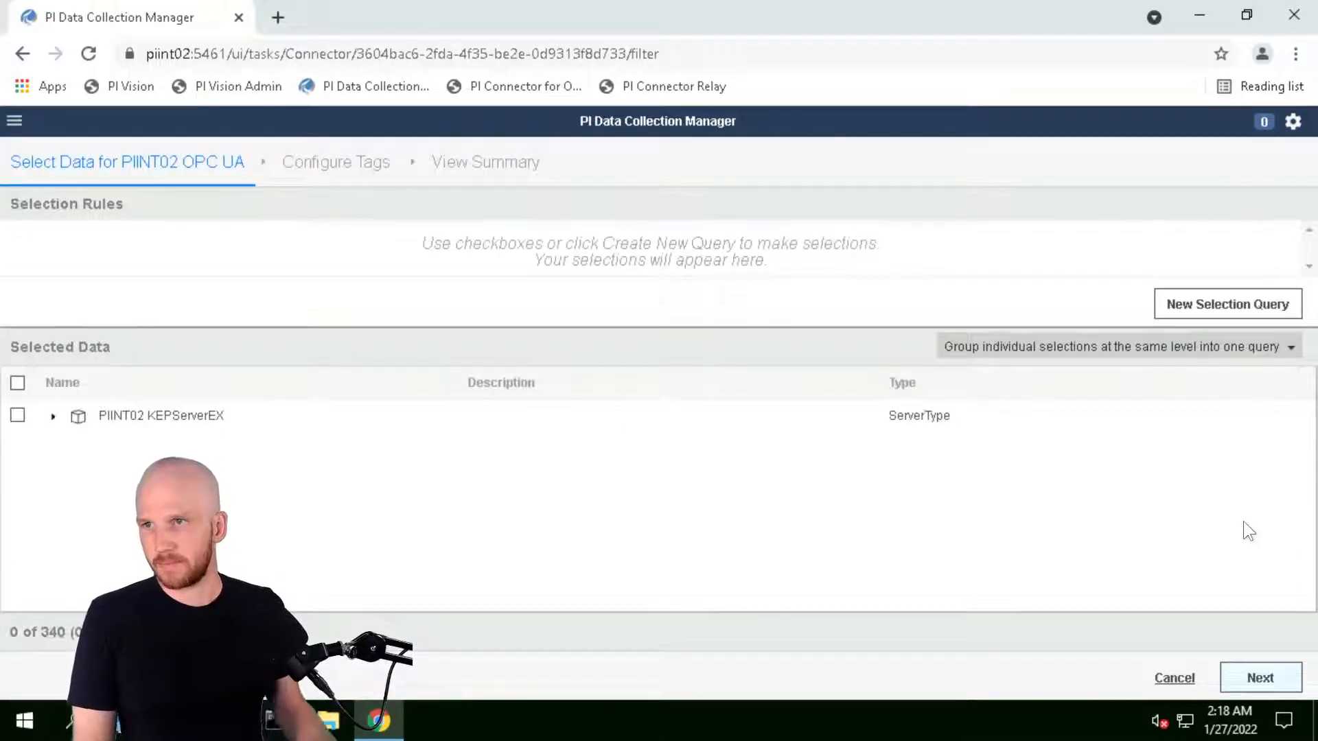
Expand the KEPServerEX tree through Objects down to the Site Pumps folder's pumps
left_click_drag(862, 334, 888, 414)
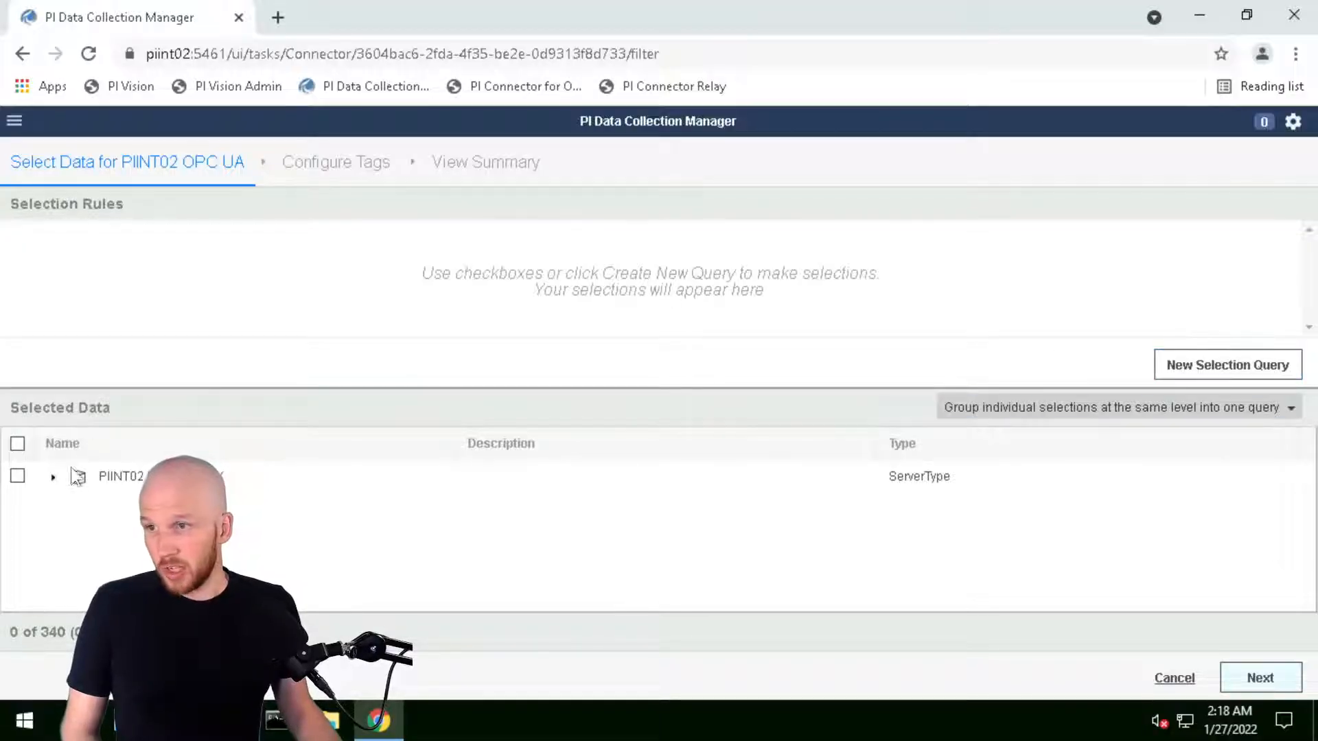
left_click(52, 478)
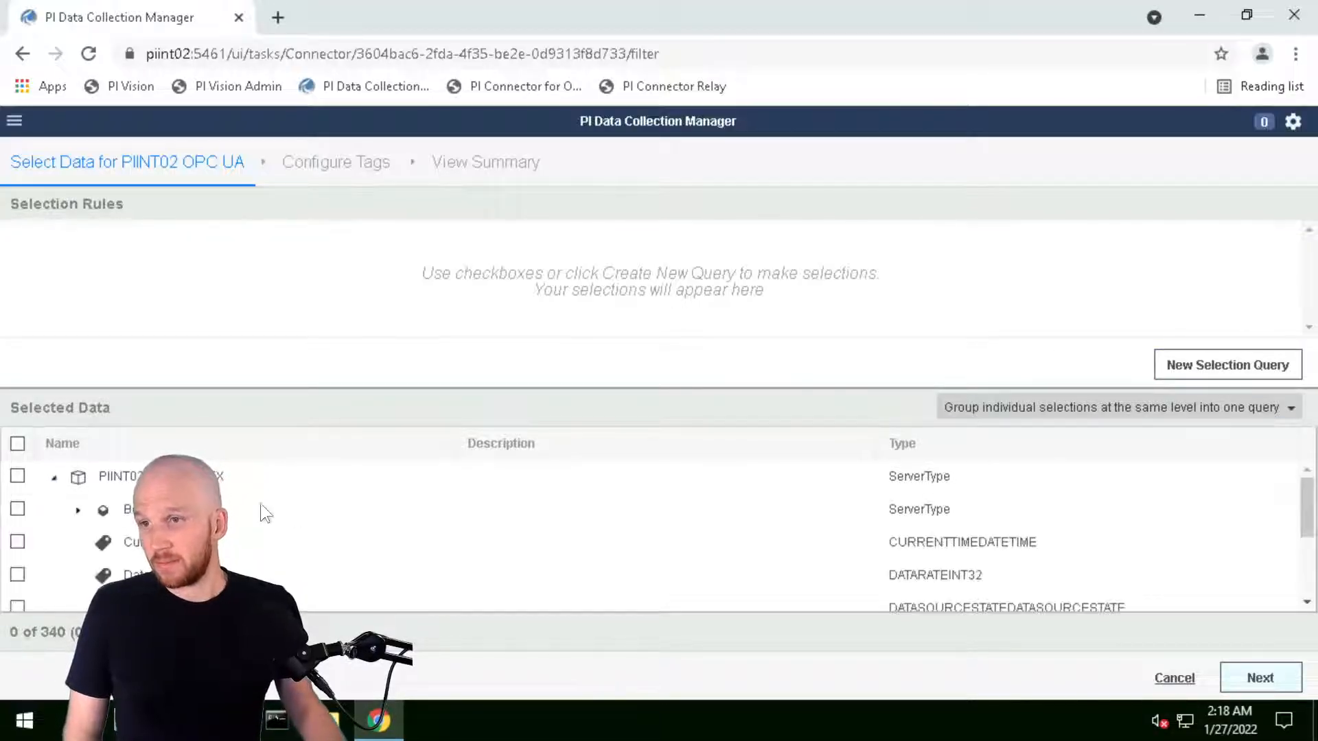
left_click_drag(227, 388, 247, 336)
scroll(652, 507, "down", 1)
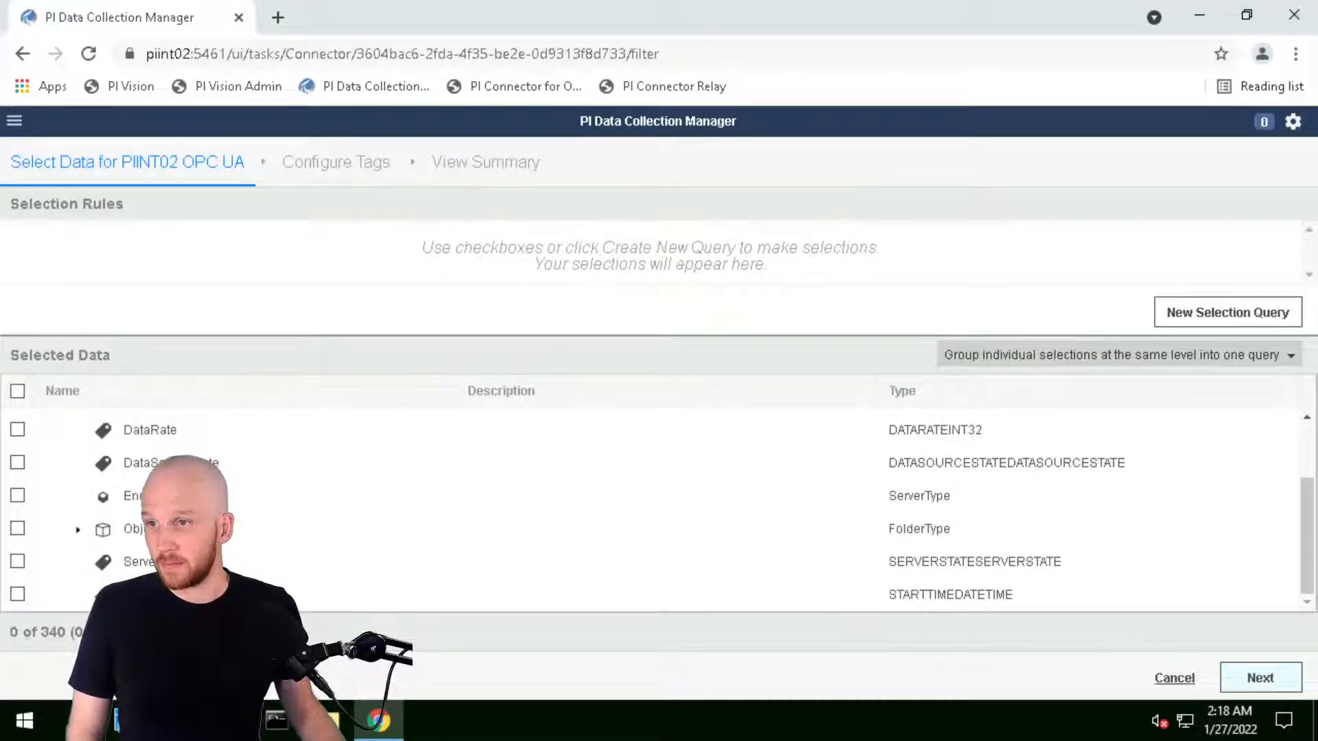
scroll(652, 507, "up", 1)
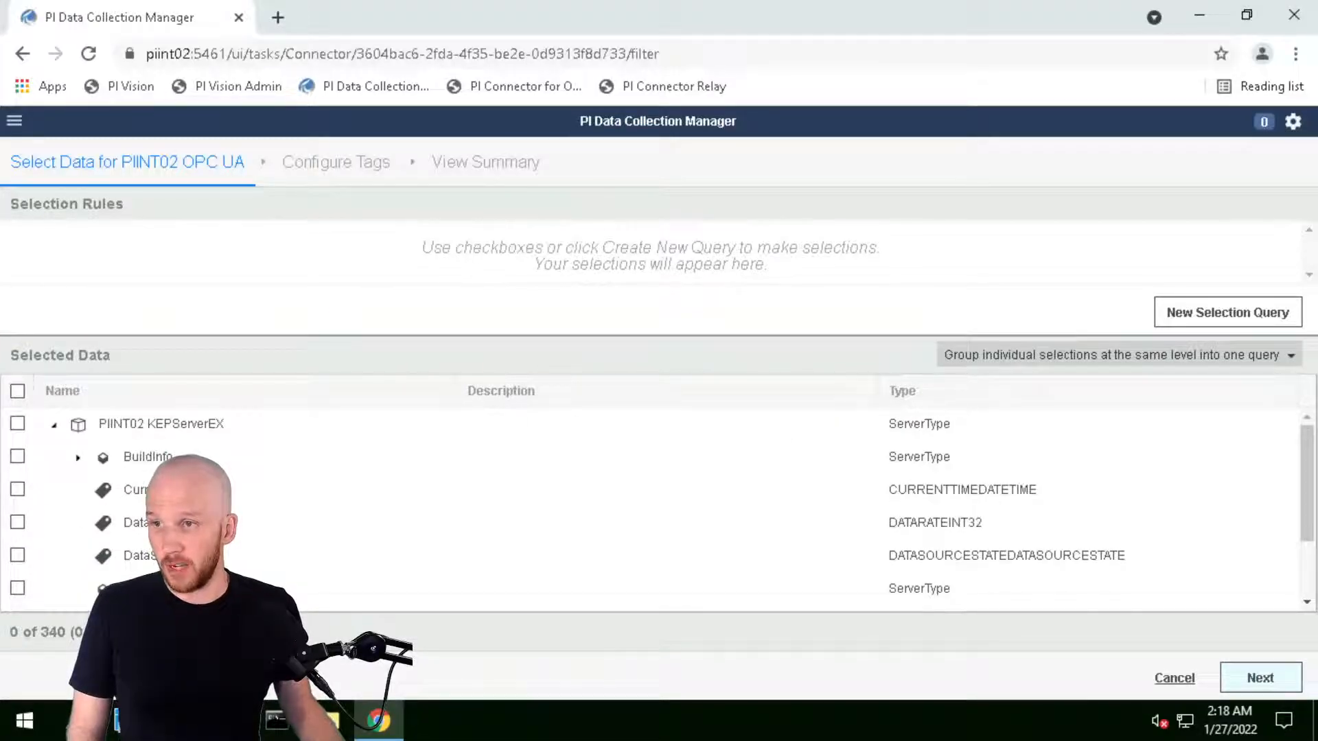
scroll(79, 529, "down", 1)
left_click(79, 530)
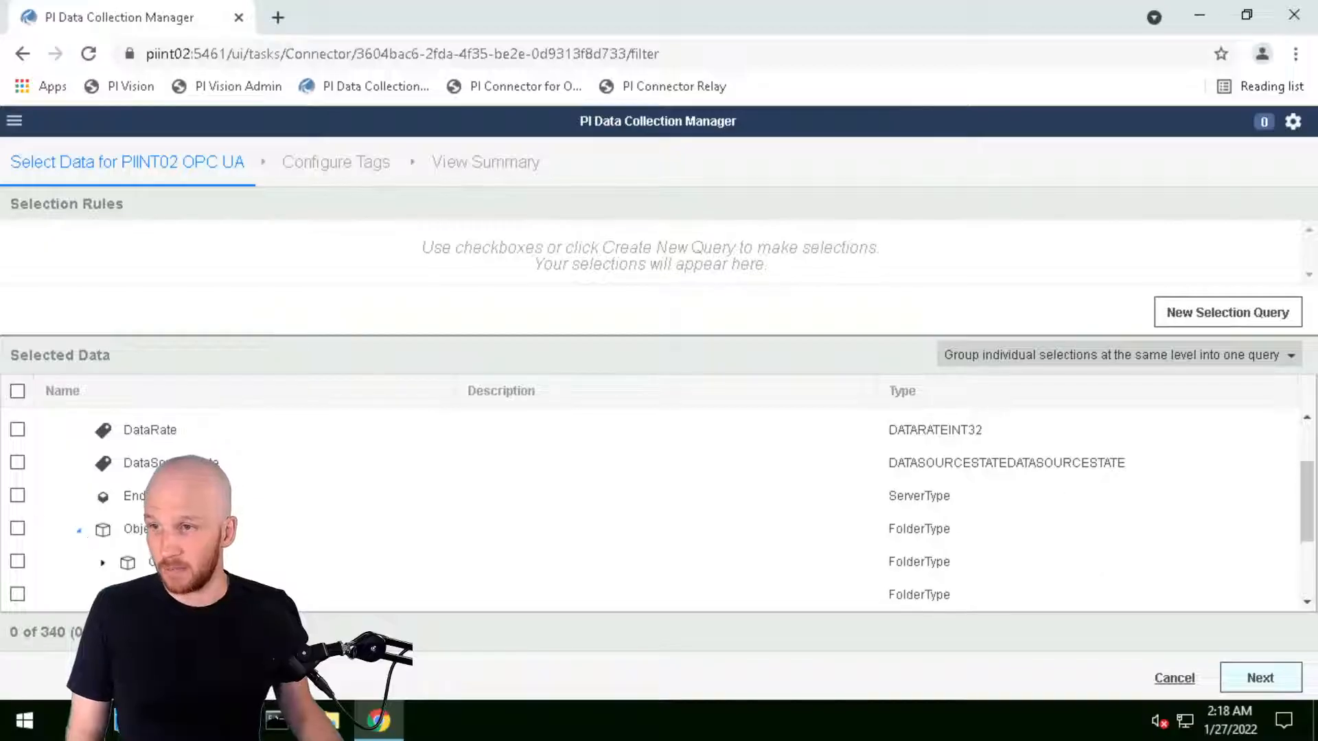
scroll(132, 535, "down", 2)
left_click(102, 496)
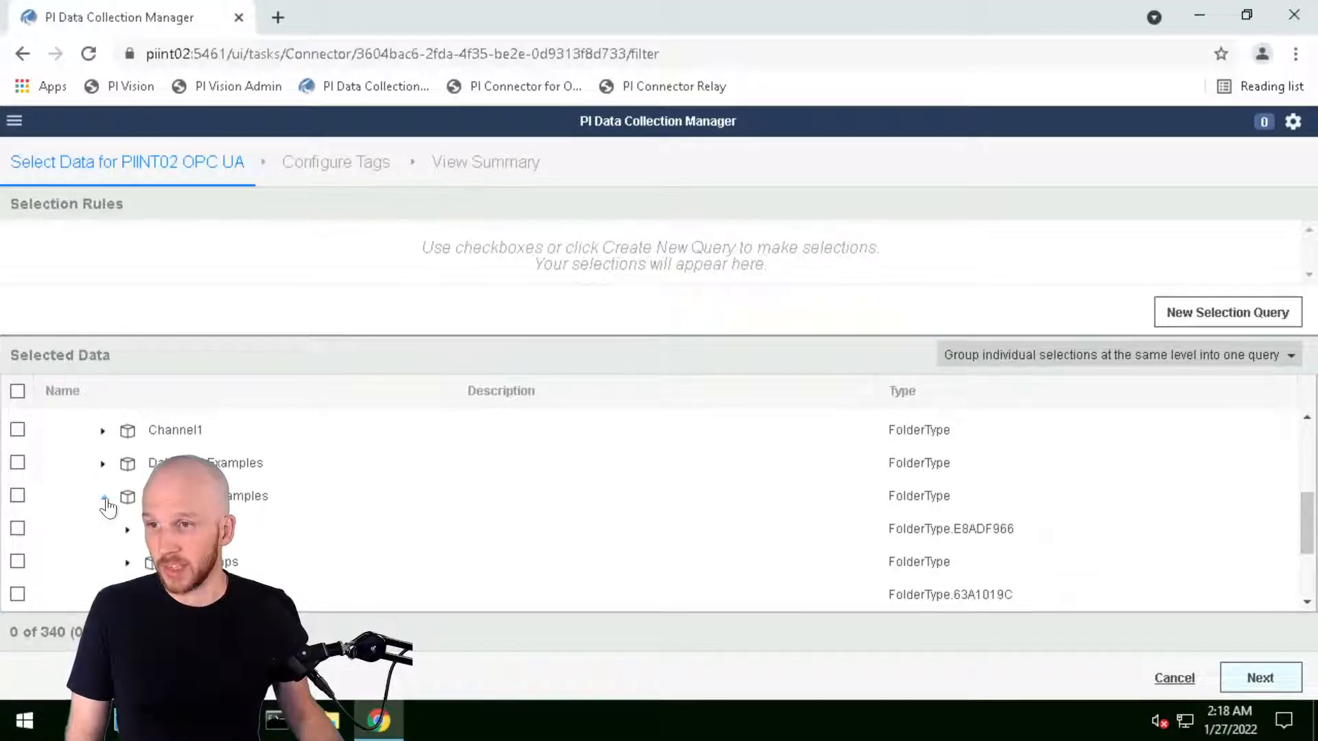
scroll(130, 480, "down", 1)
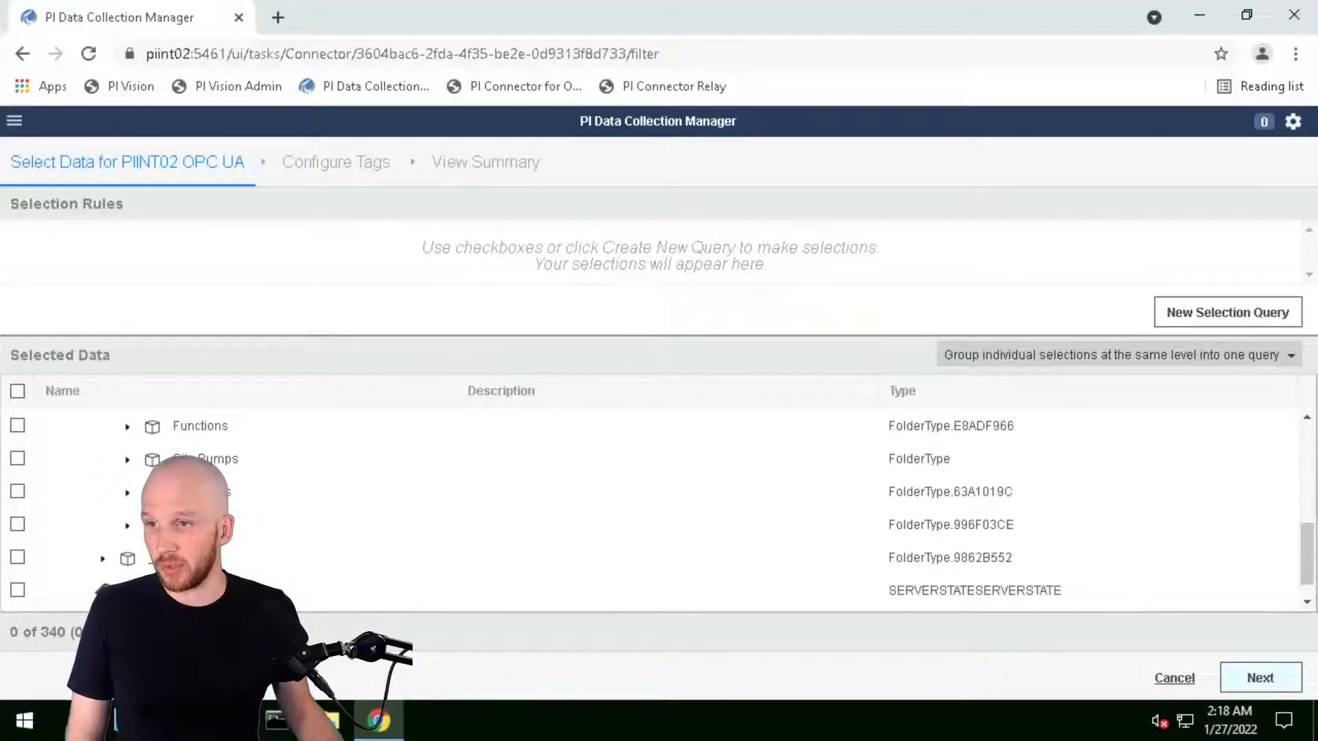
left_click(129, 461)
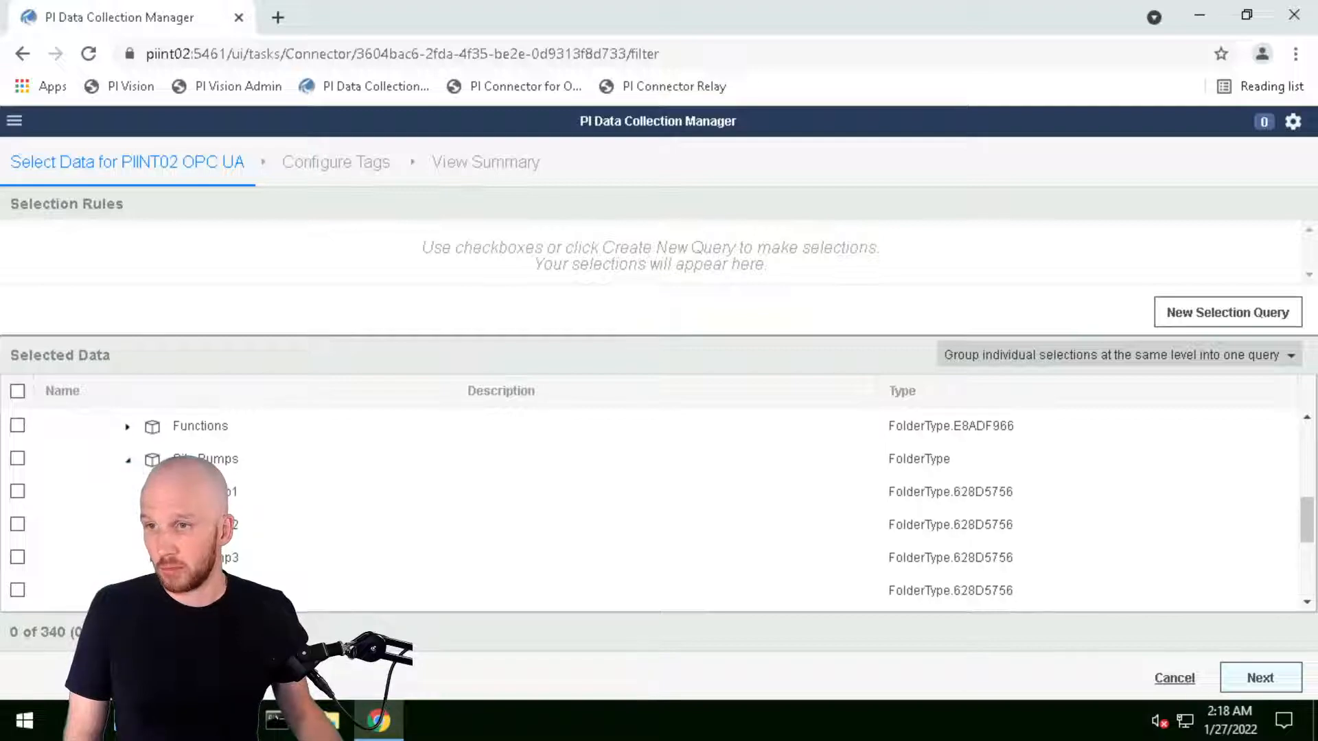
scroll(262, 490, "down", 1)
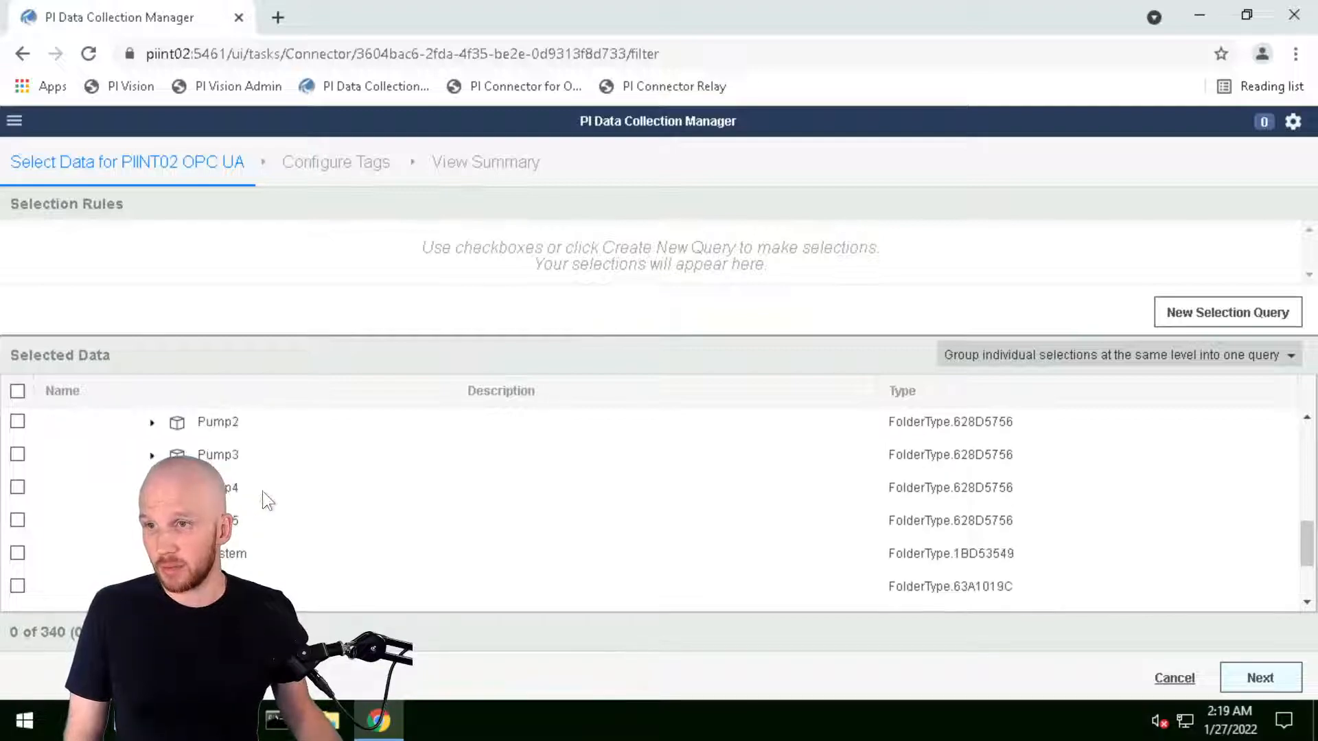
scroll(264, 499, "up", 1)
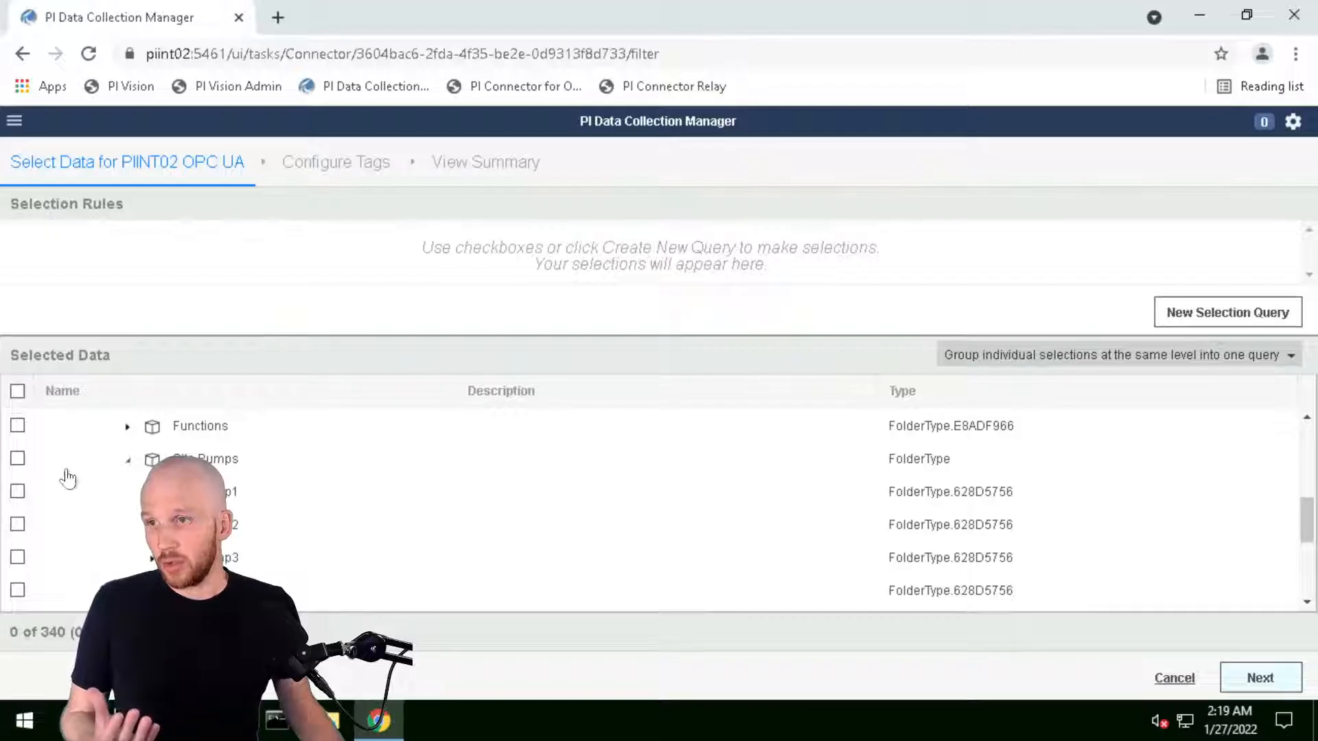
Tick and untick Site Pumps, leaving 0 of 340 items selected with no rules
left_click(15, 459)
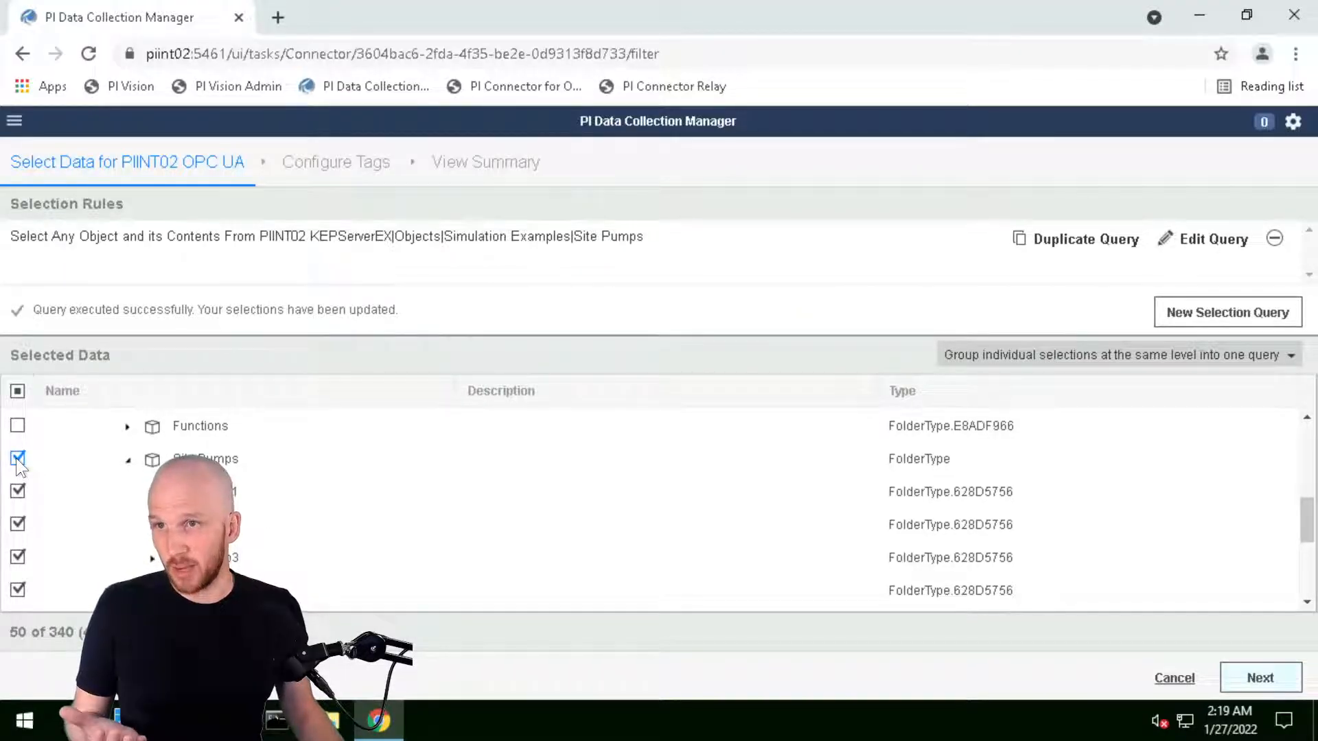
left_click(16, 459)
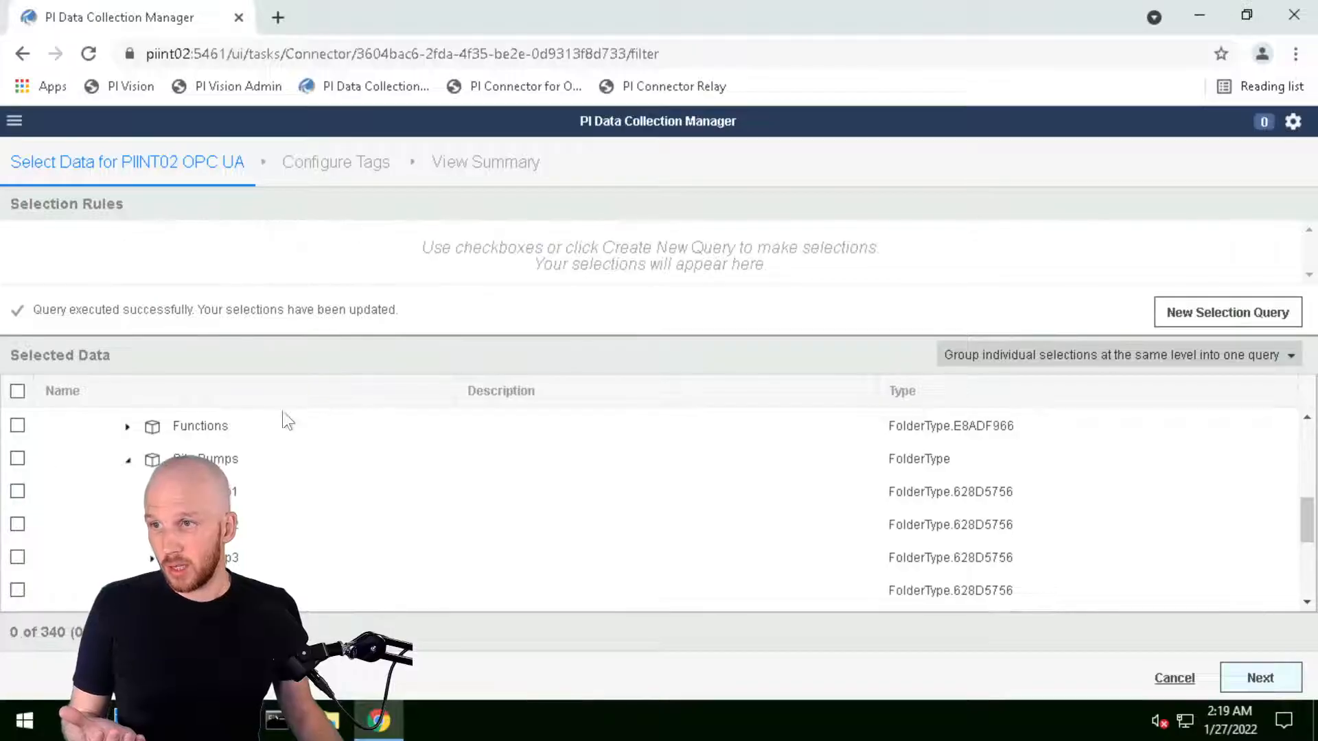
triple_click(311, 254)
left_click(652, 267)
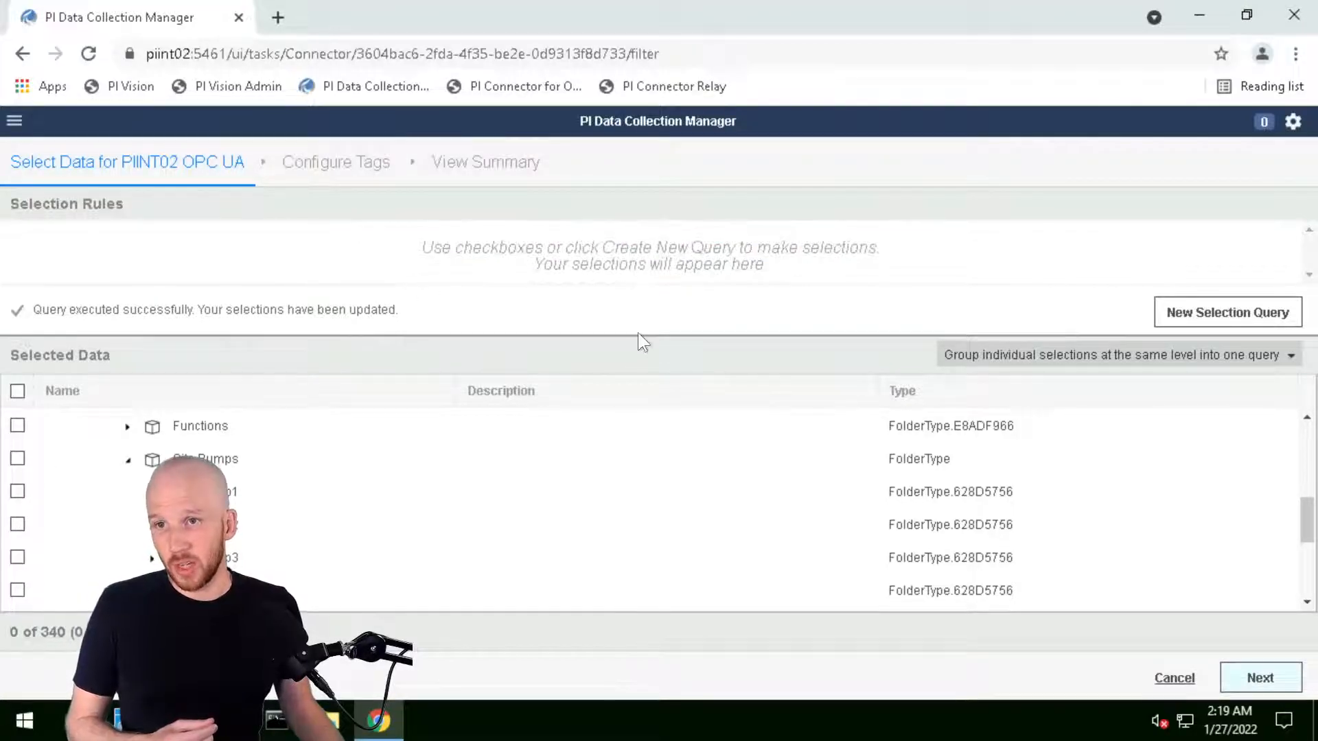
left_click_drag(631, 335, 682, 403)
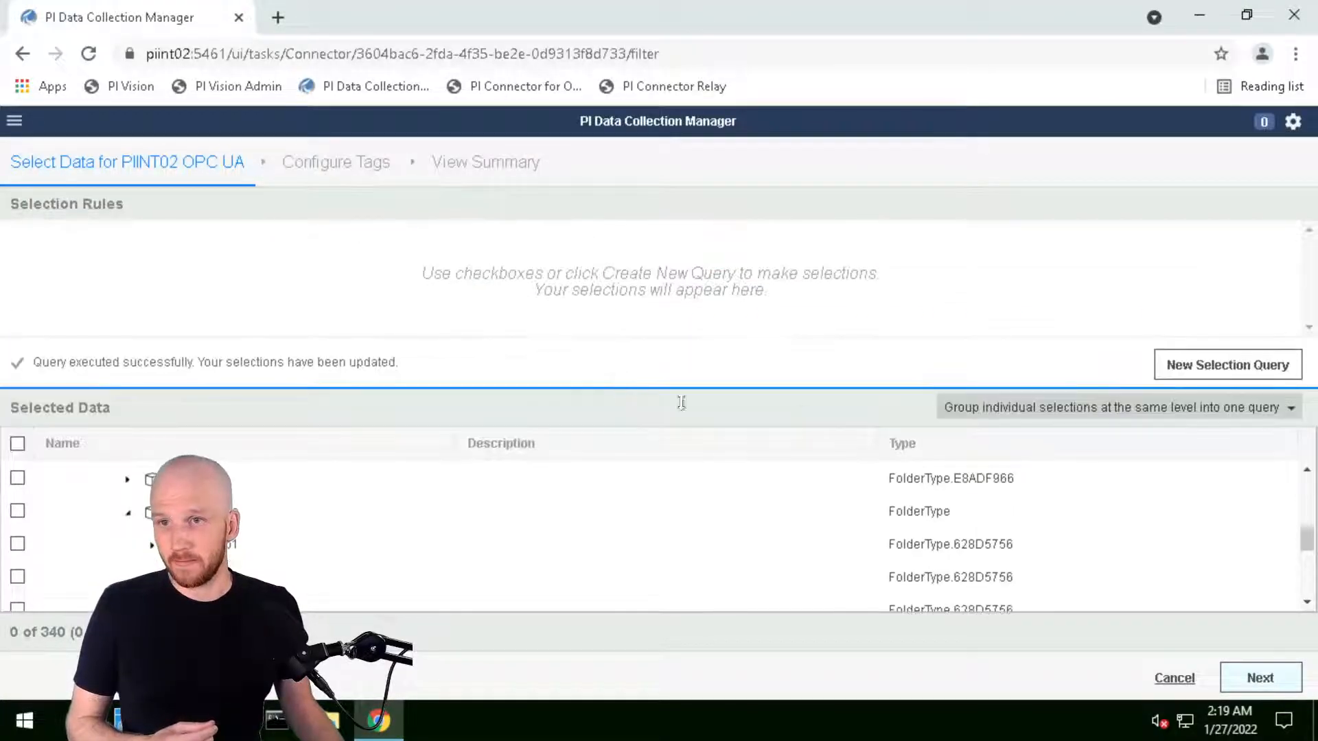
left_click(1208, 376)
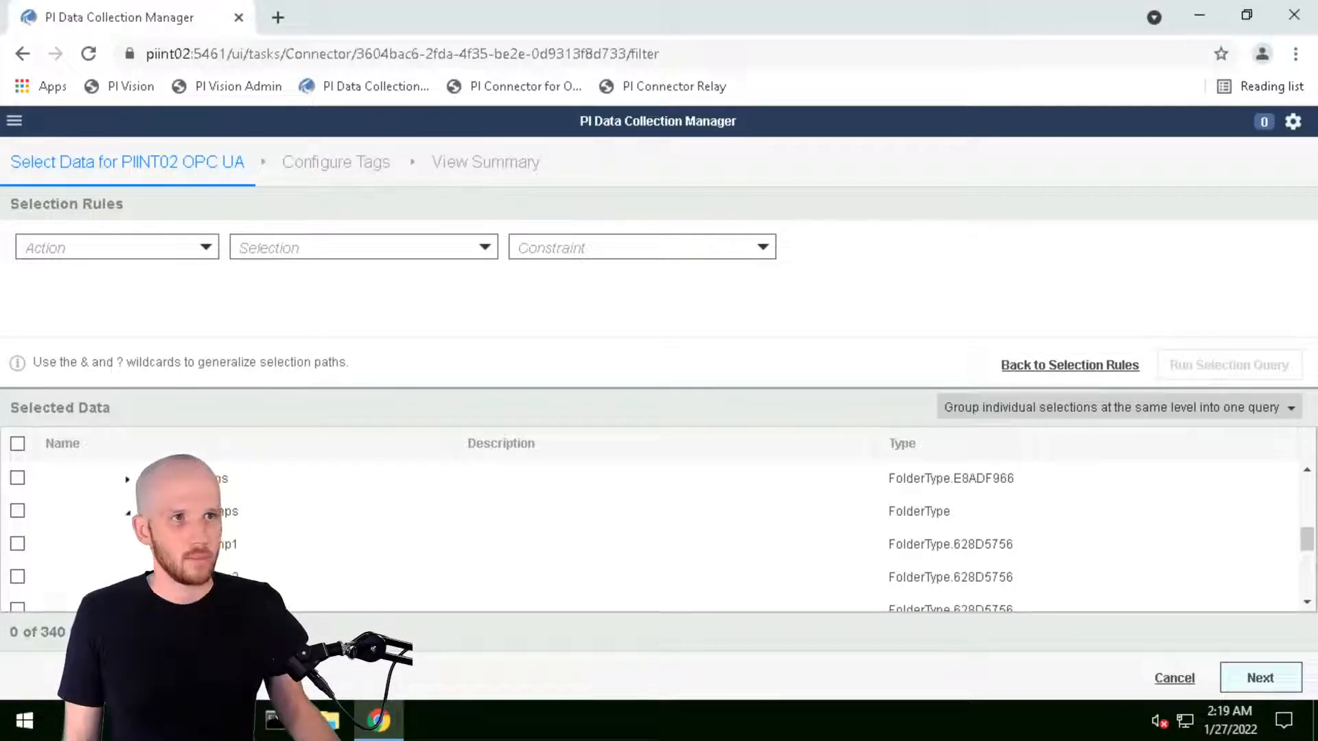
Set the new selection query to Select Properties
left_click(116, 255)
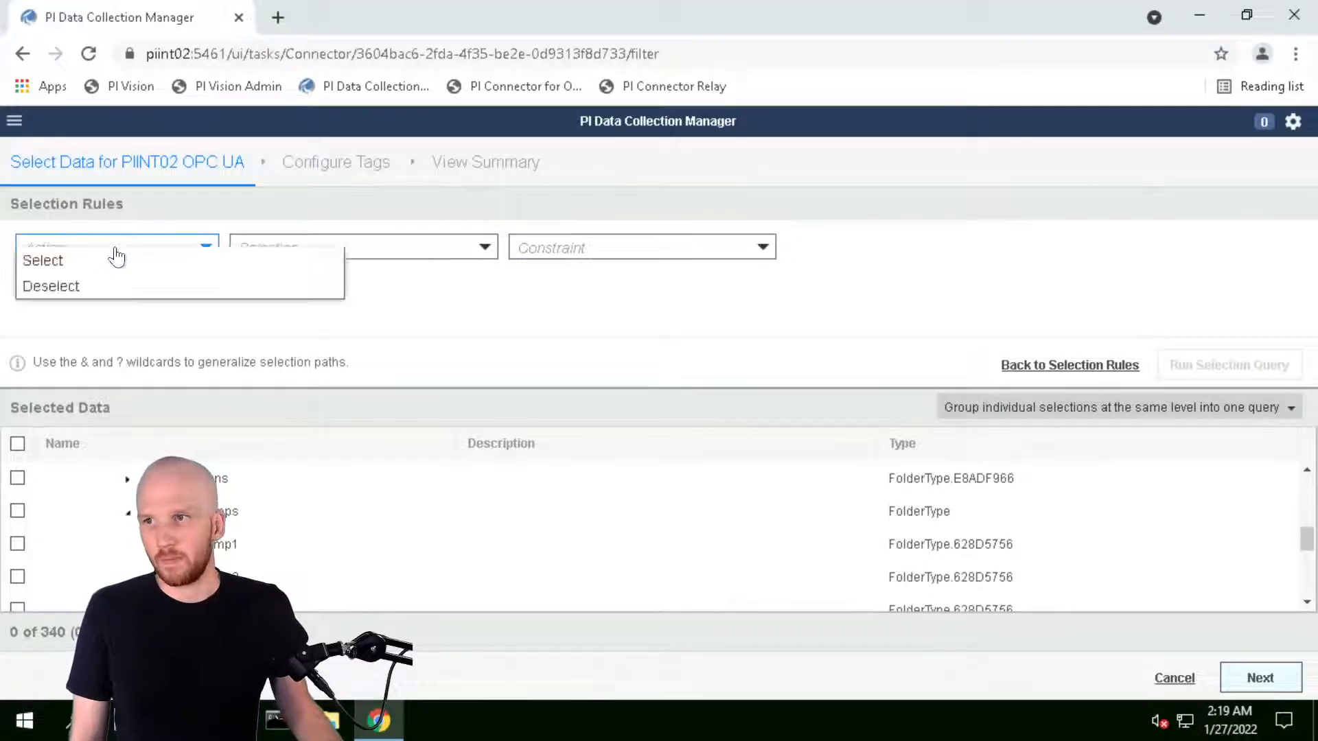
left_click(80, 262)
left_click(337, 255)
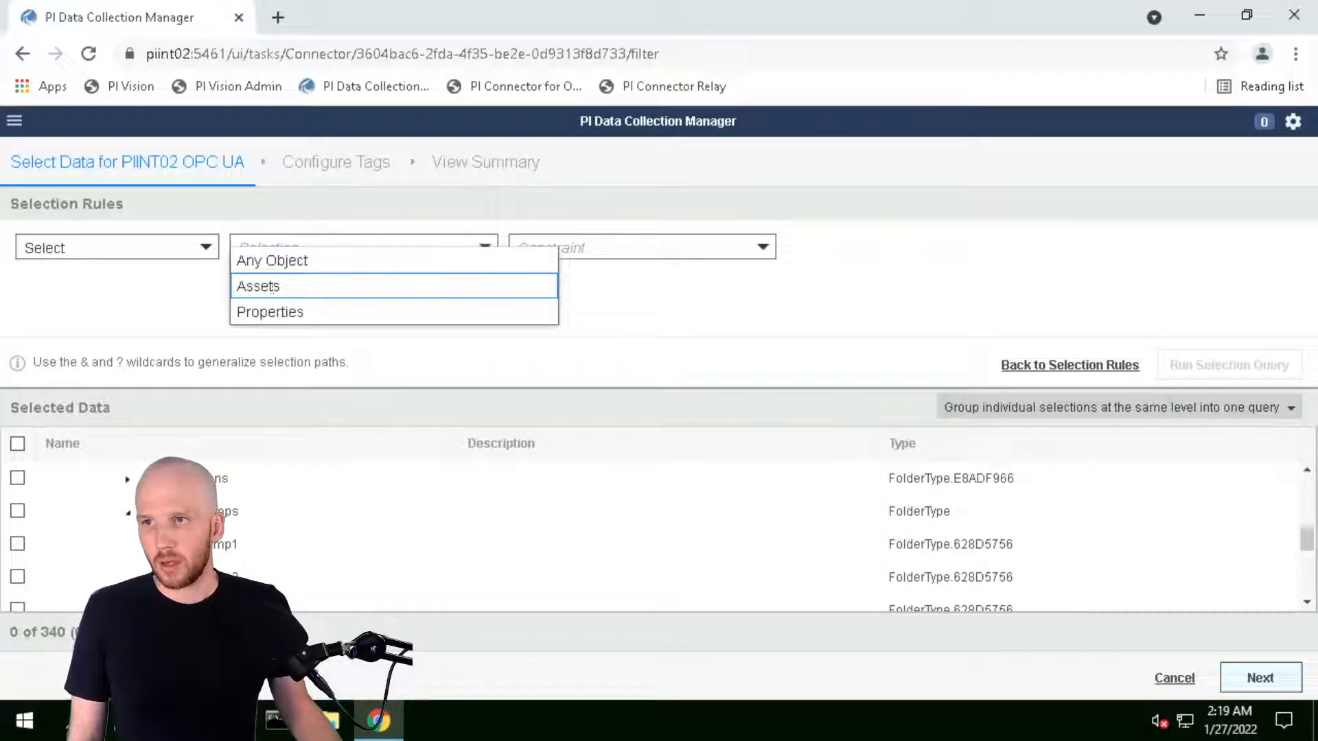
left_click_drag(272, 286, 271, 310)
left_click(282, 249)
left_click(280, 313)
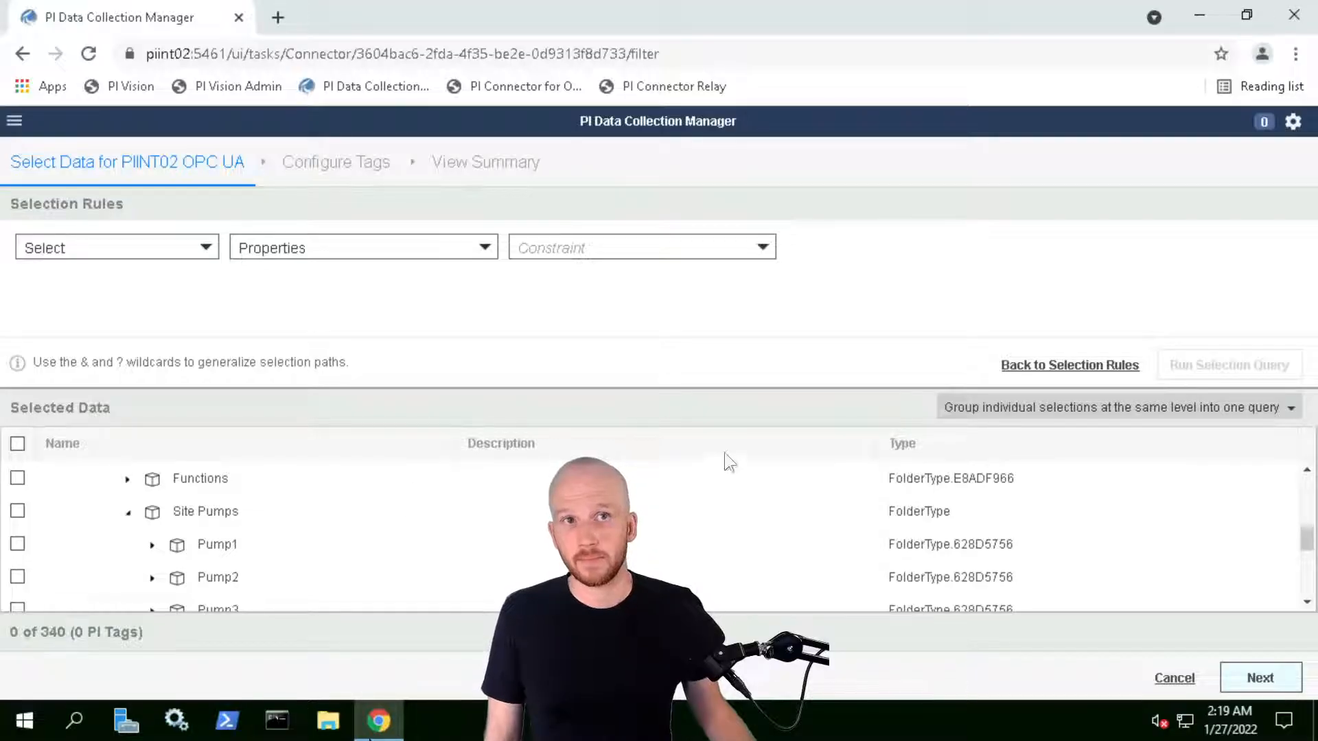
Add a Where Parent Name Starts With 'Pump' condition and run the query
left_click(615, 248)
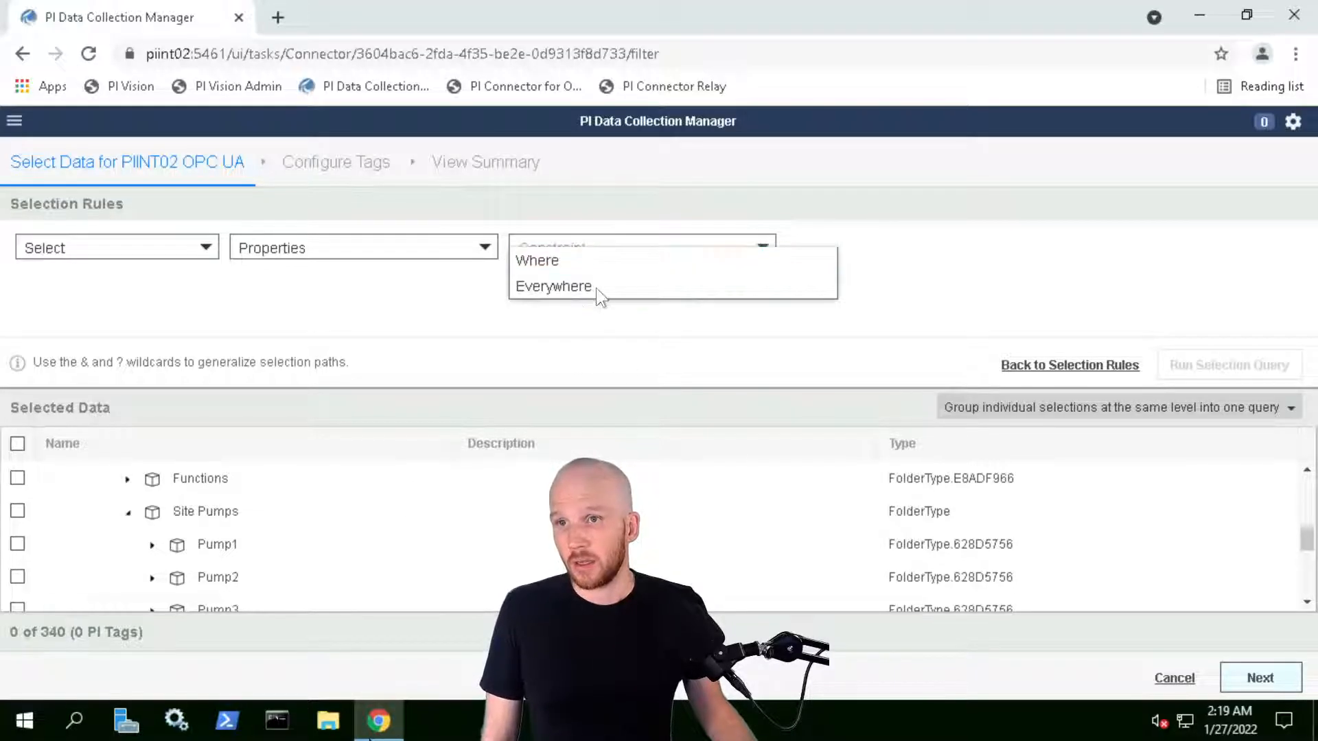
left_click(546, 262)
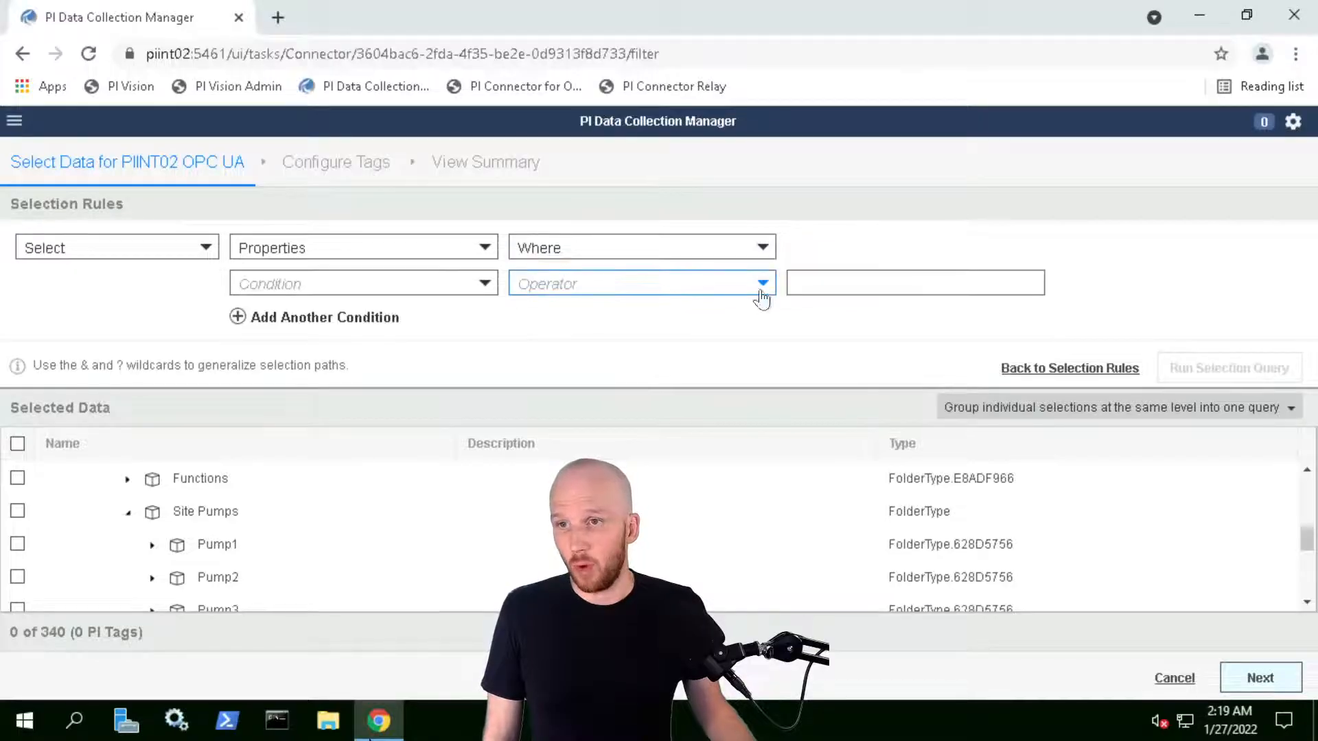
left_click(316, 286)
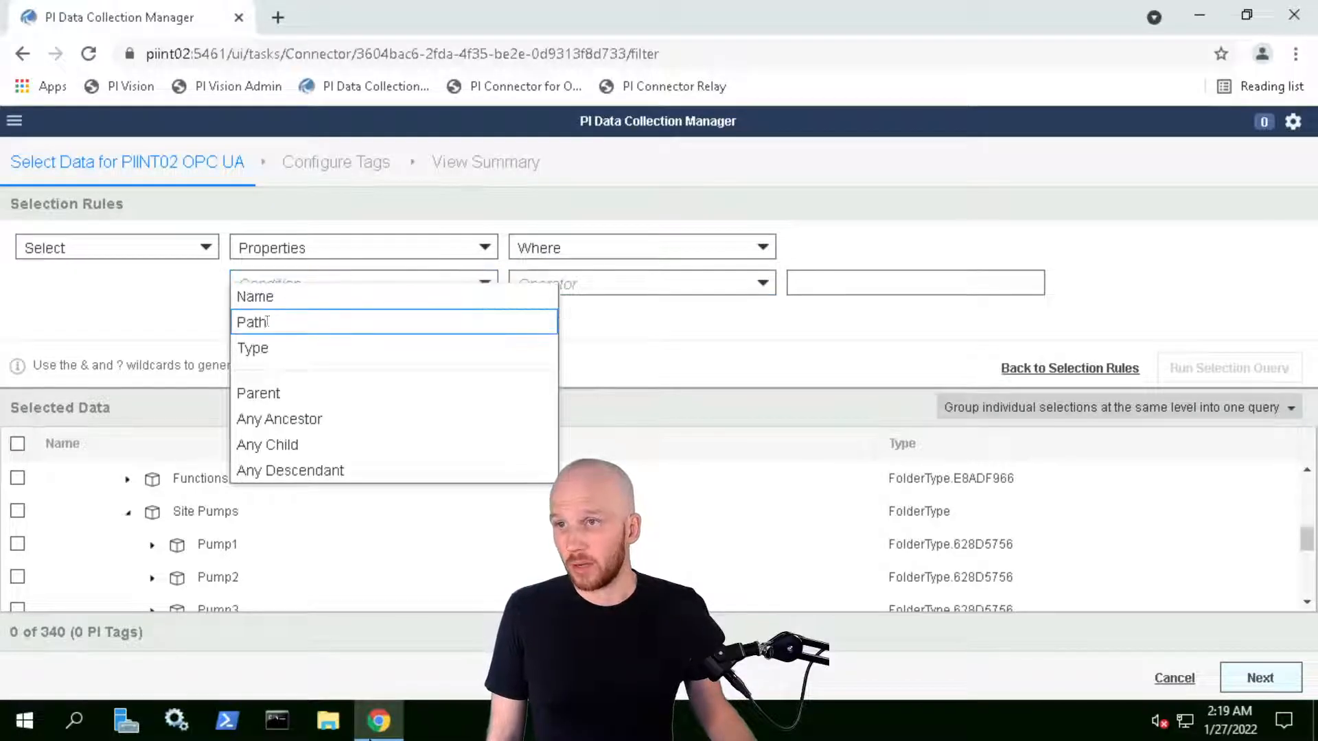
left_click(269, 393)
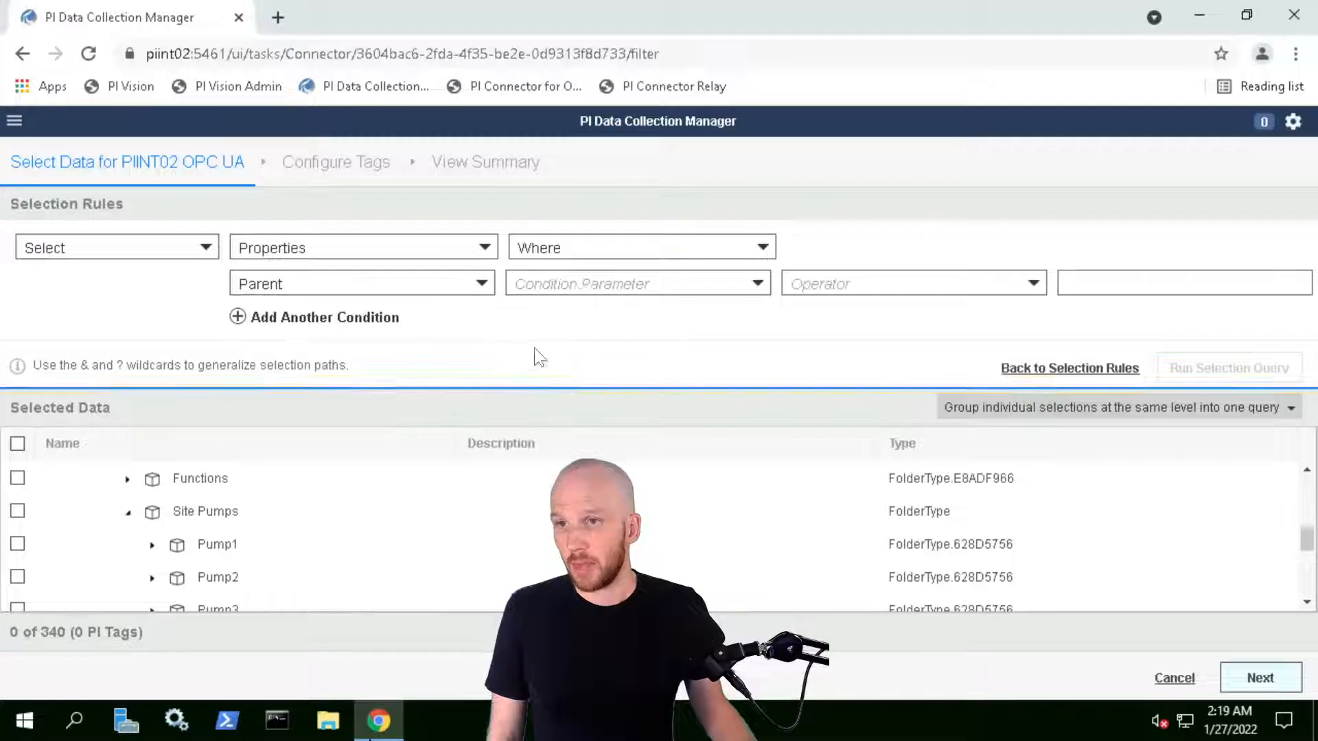
left_click(586, 296)
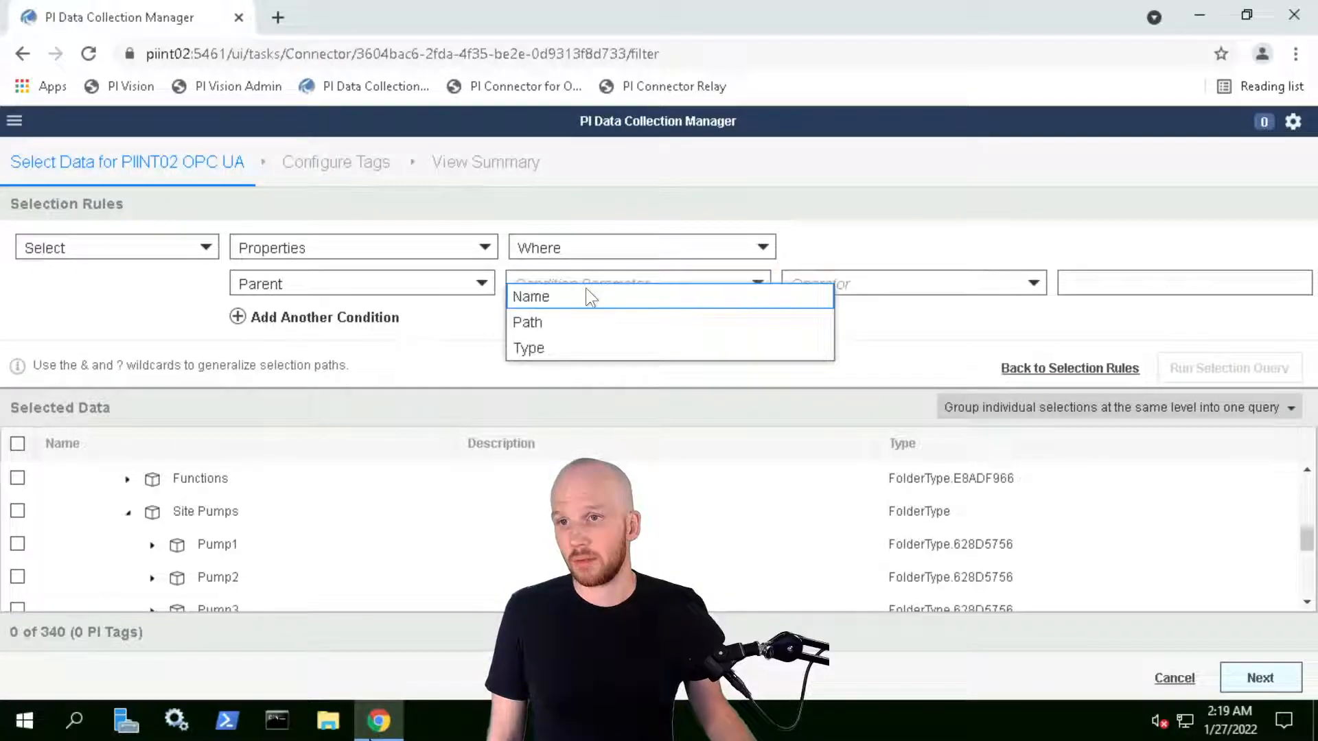
left_click(534, 296)
left_click(845, 283)
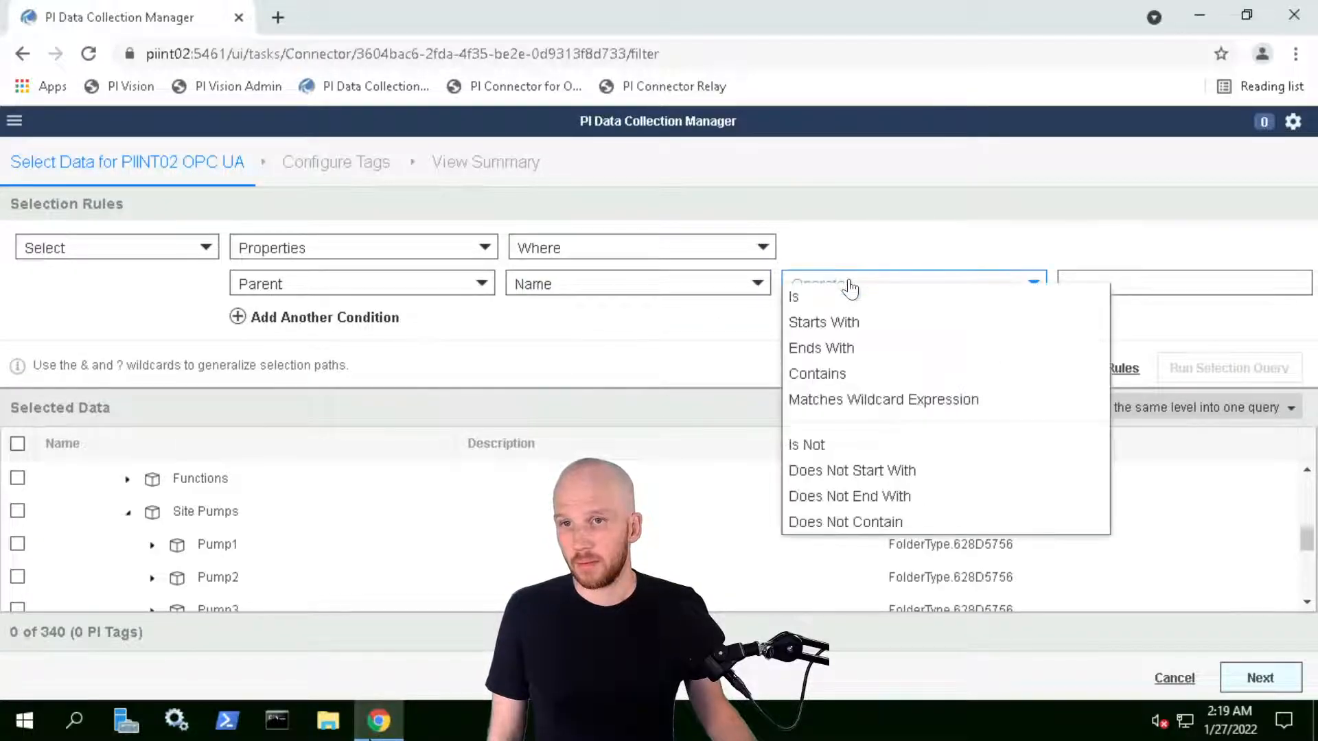
left_click(826, 320)
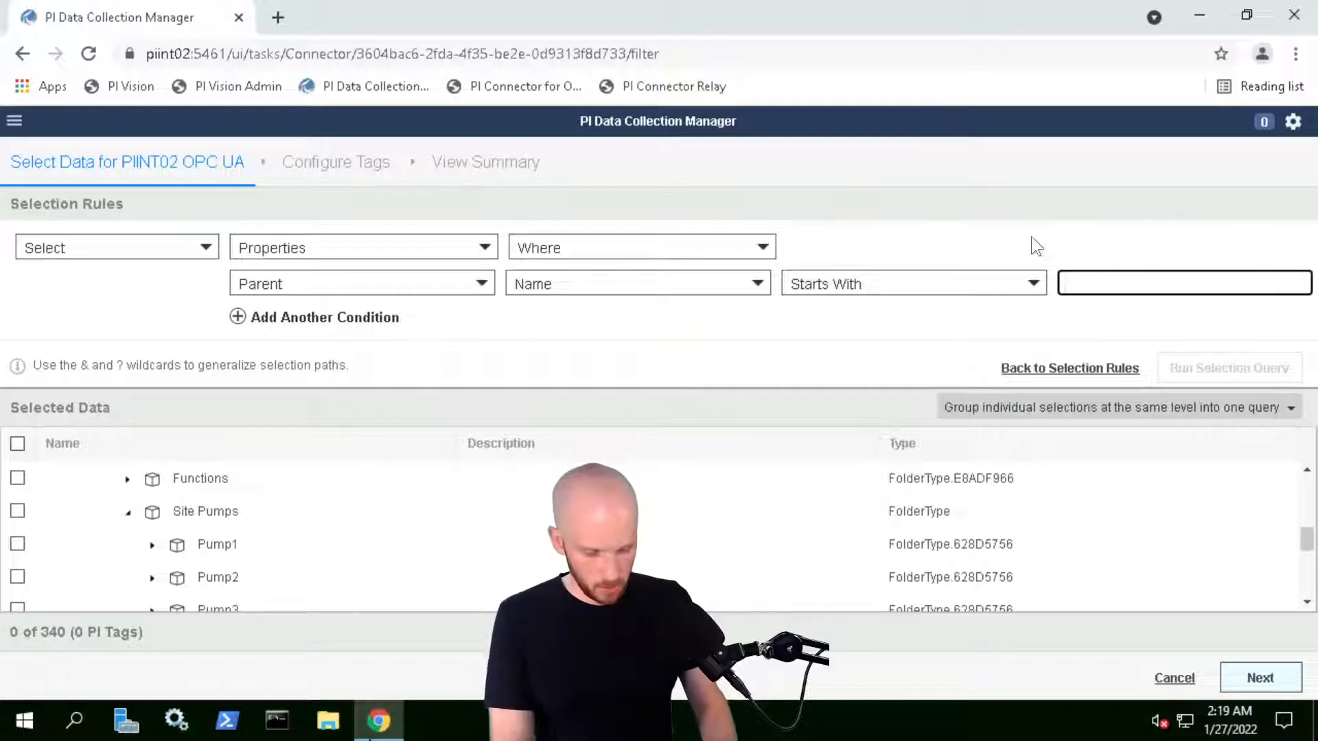
type("Pump")
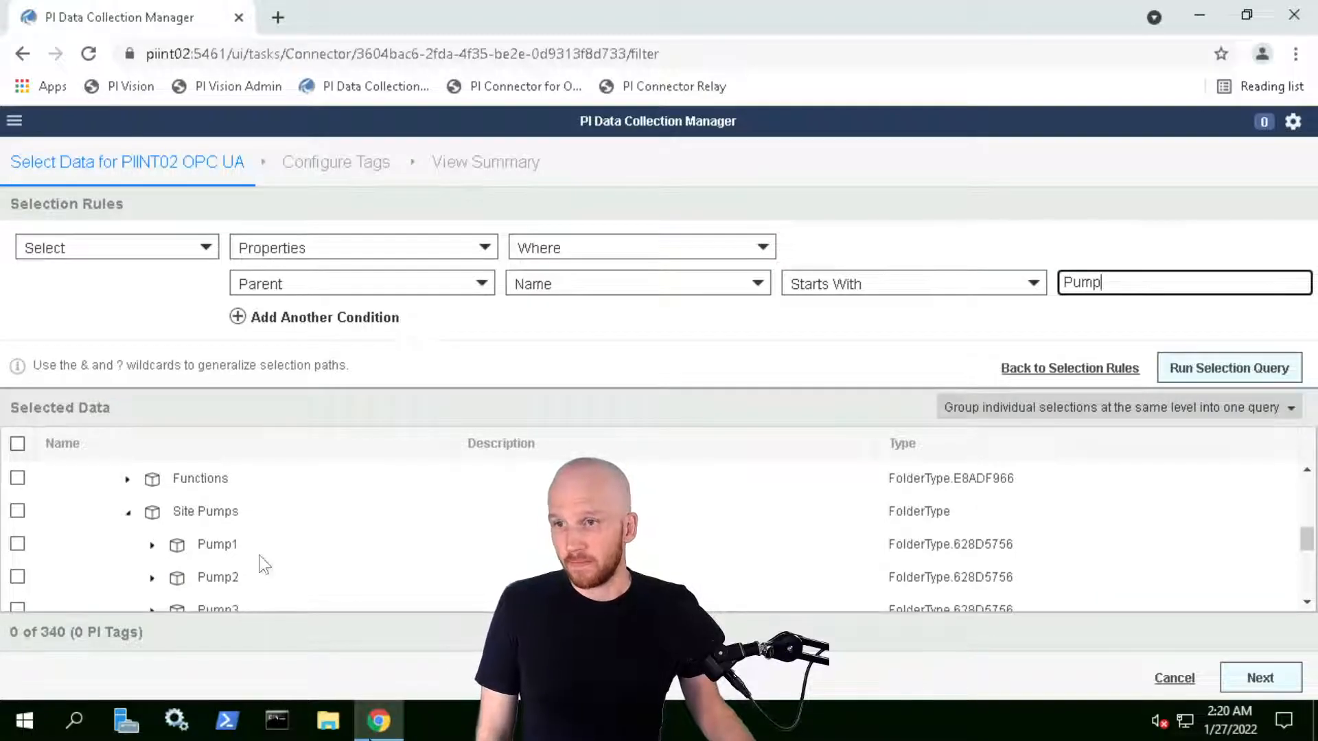
scroll(258, 555, "down", 2)
scroll(218, 512, "up", 2)
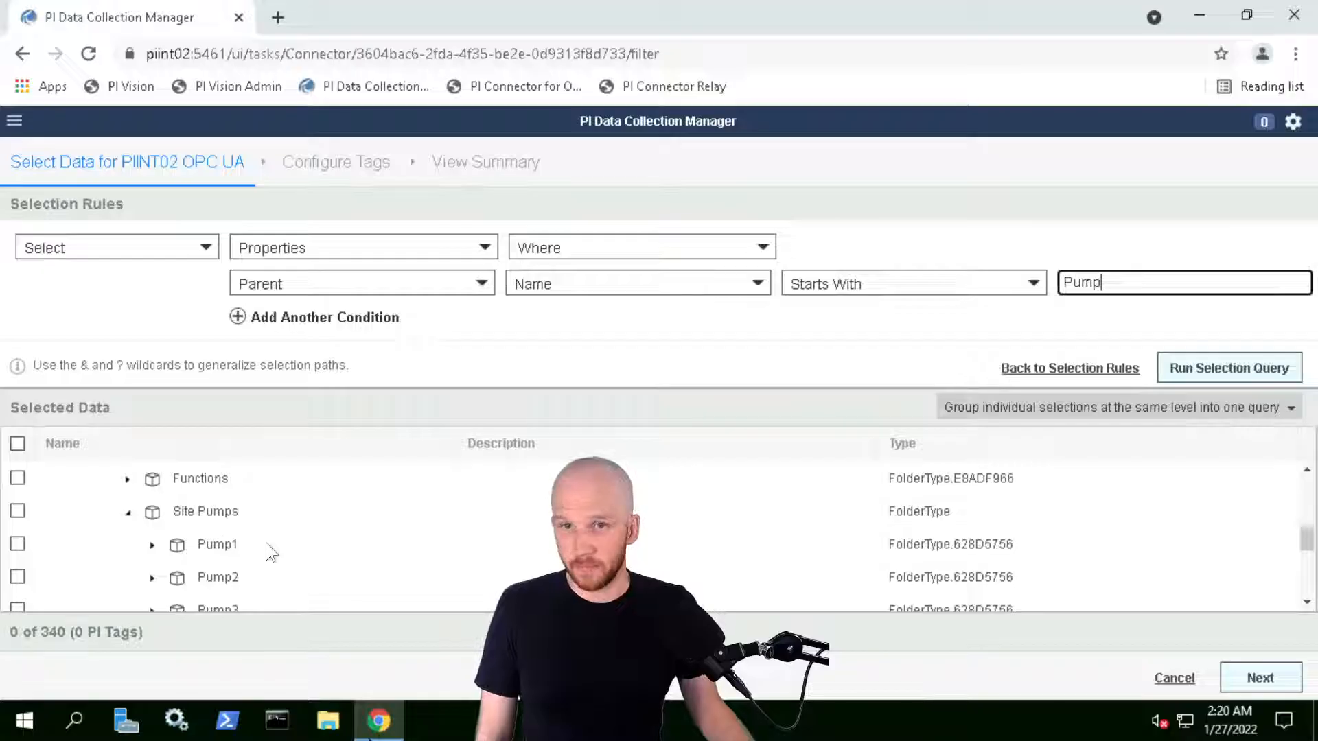
left_click(1232, 374)
Review Pump1's selected tags, collapse Site Pumps, and enlarge the Selected Data tree
scroll(148, 548, "down", 2)
scroll(171, 546, "up", 2)
left_click(152, 545)
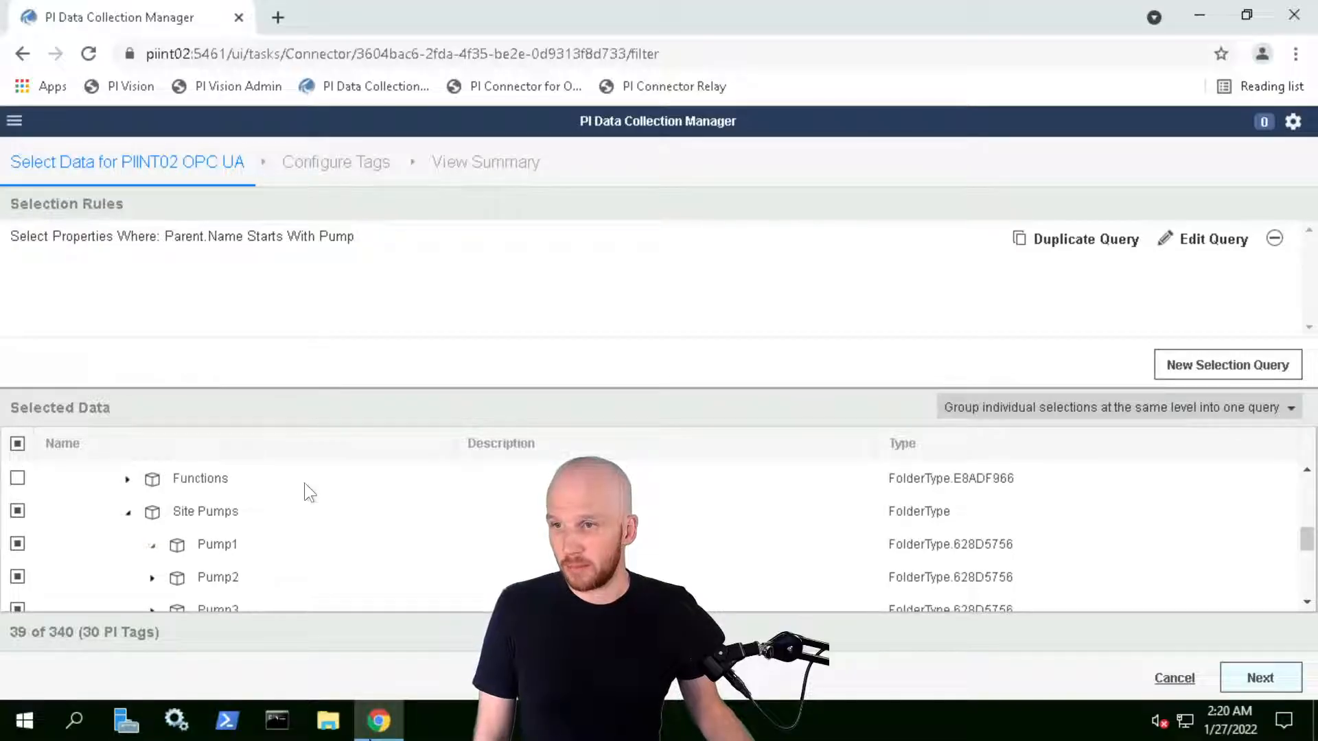
scroll(302, 508, "down", 3)
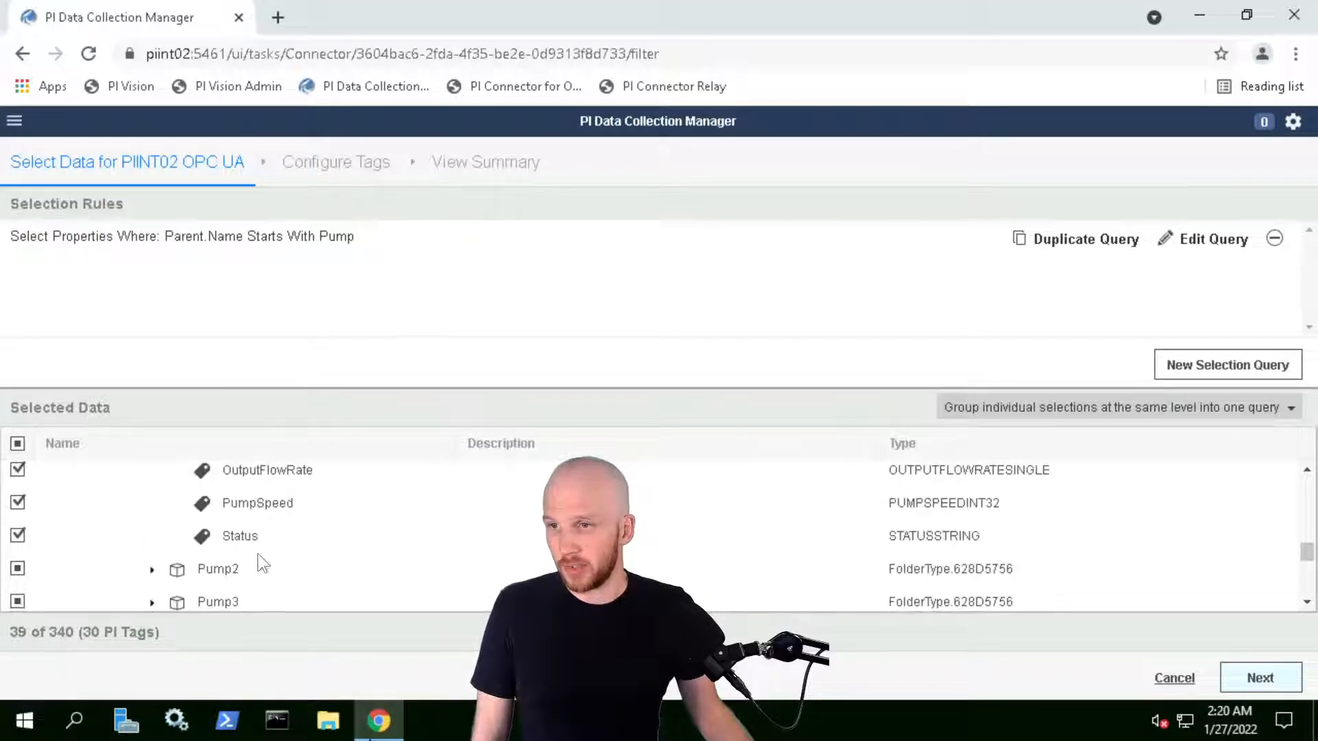
scroll(257, 553, "up", 3)
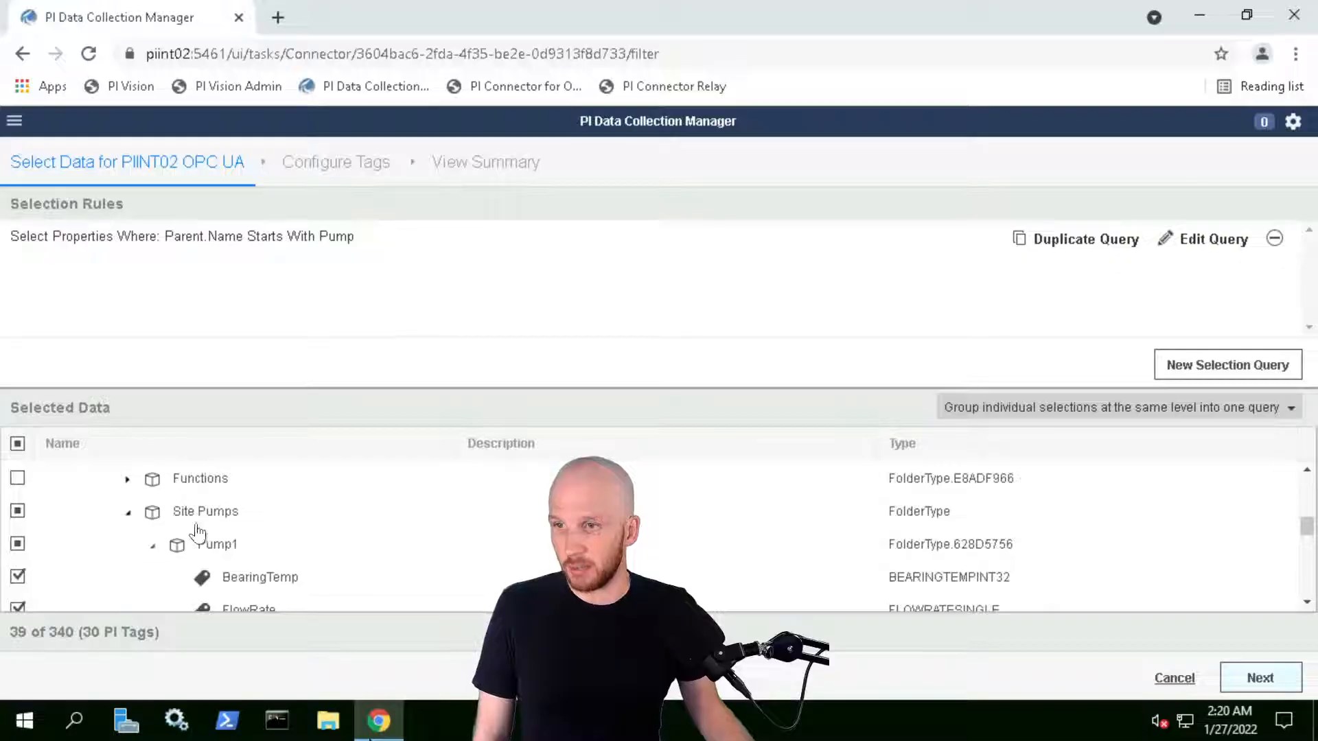
left_click(152, 546)
left_click(181, 511)
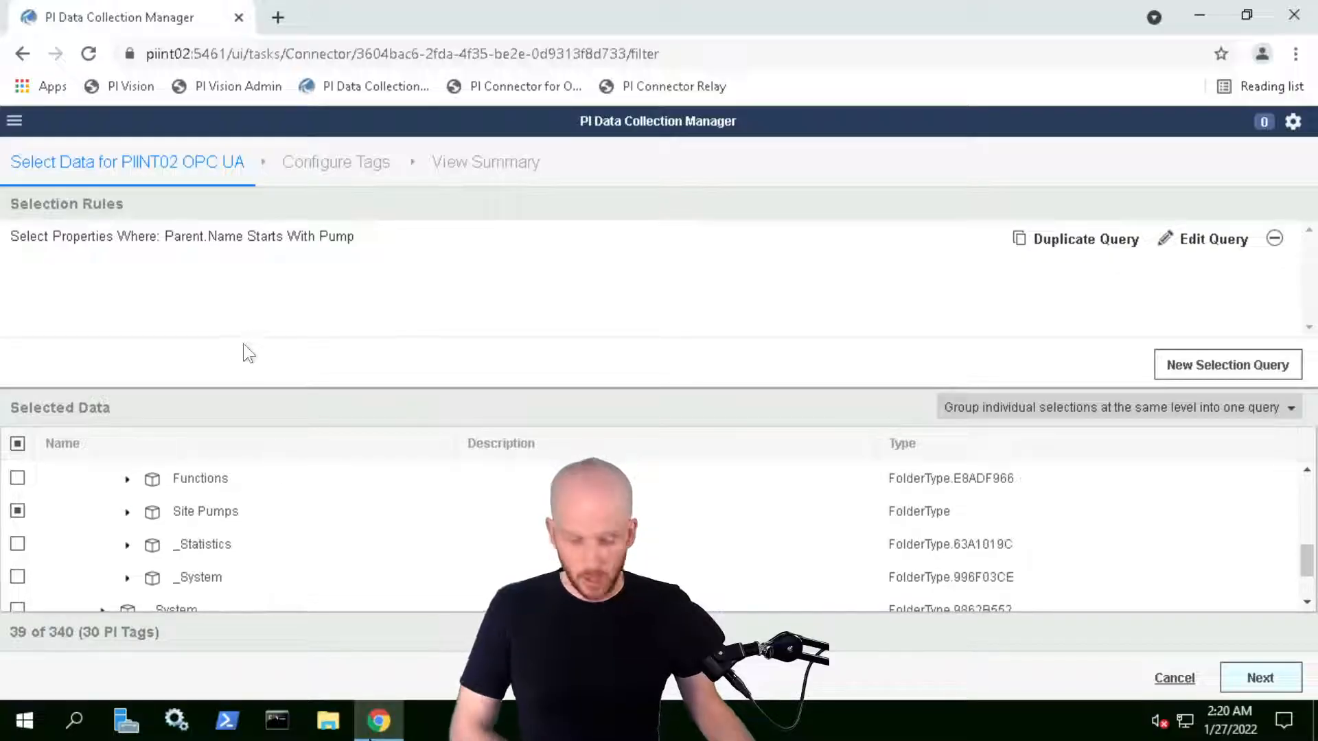
left_click_drag(2, 211, 424, 272)
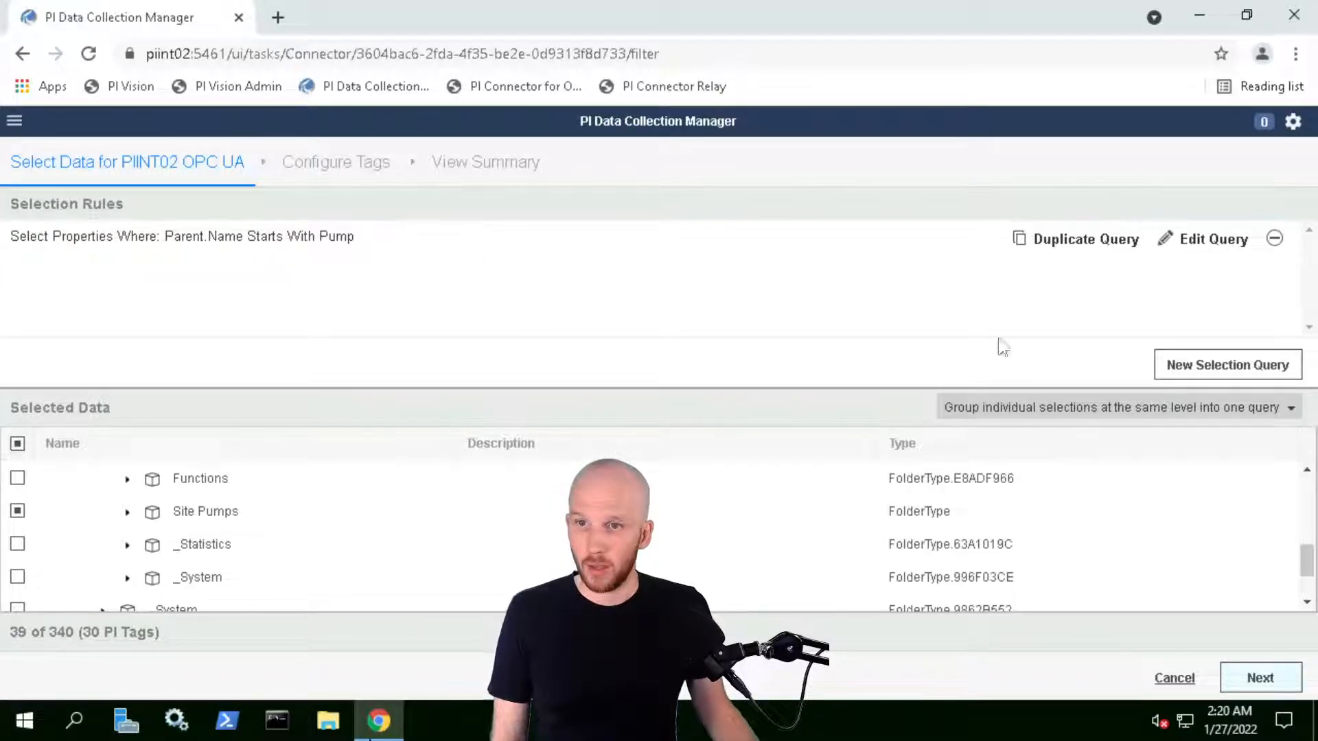
mouse_move(901, 389)
left_mouse_down()
mouse_move(901, 354)
mouse_move(901, 371)
left_mouse_up()
scroll(144, 515, "up", 5)
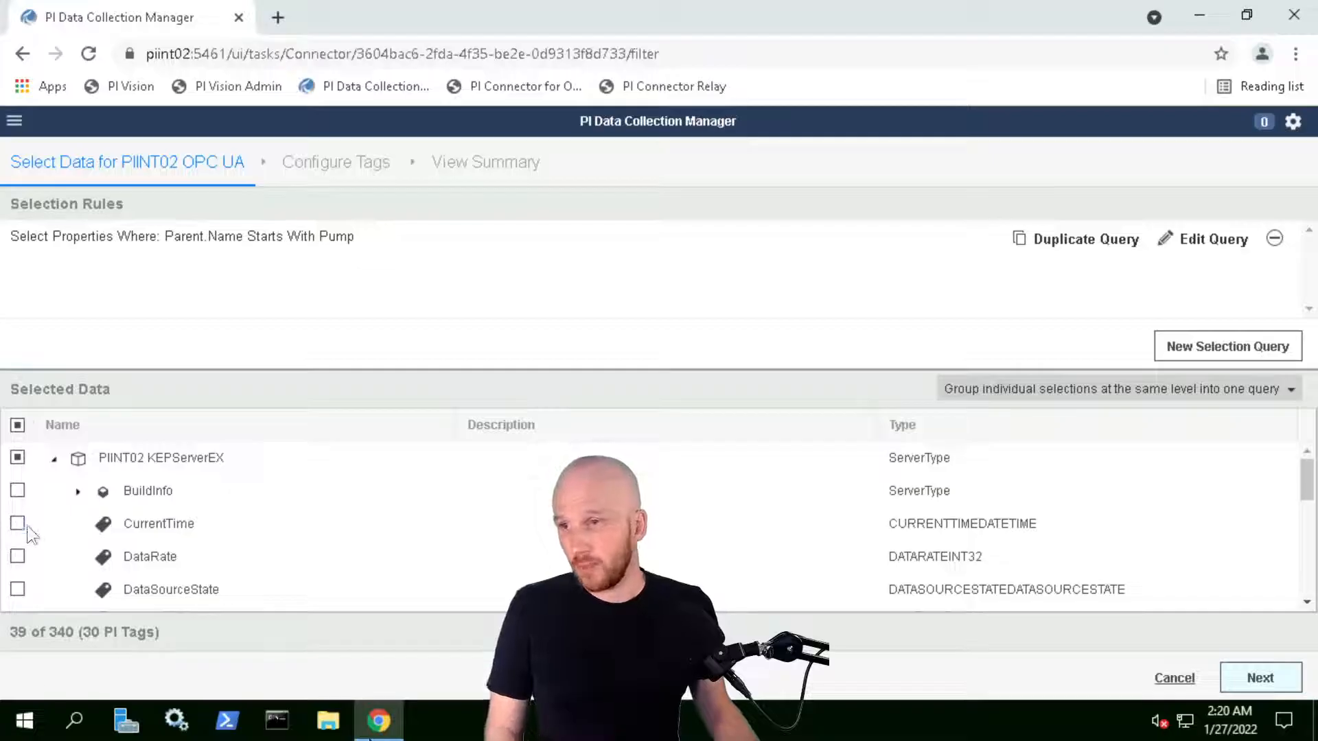
scroll(232, 549, "down", 1)
scroll(103, 556, "up", 1)
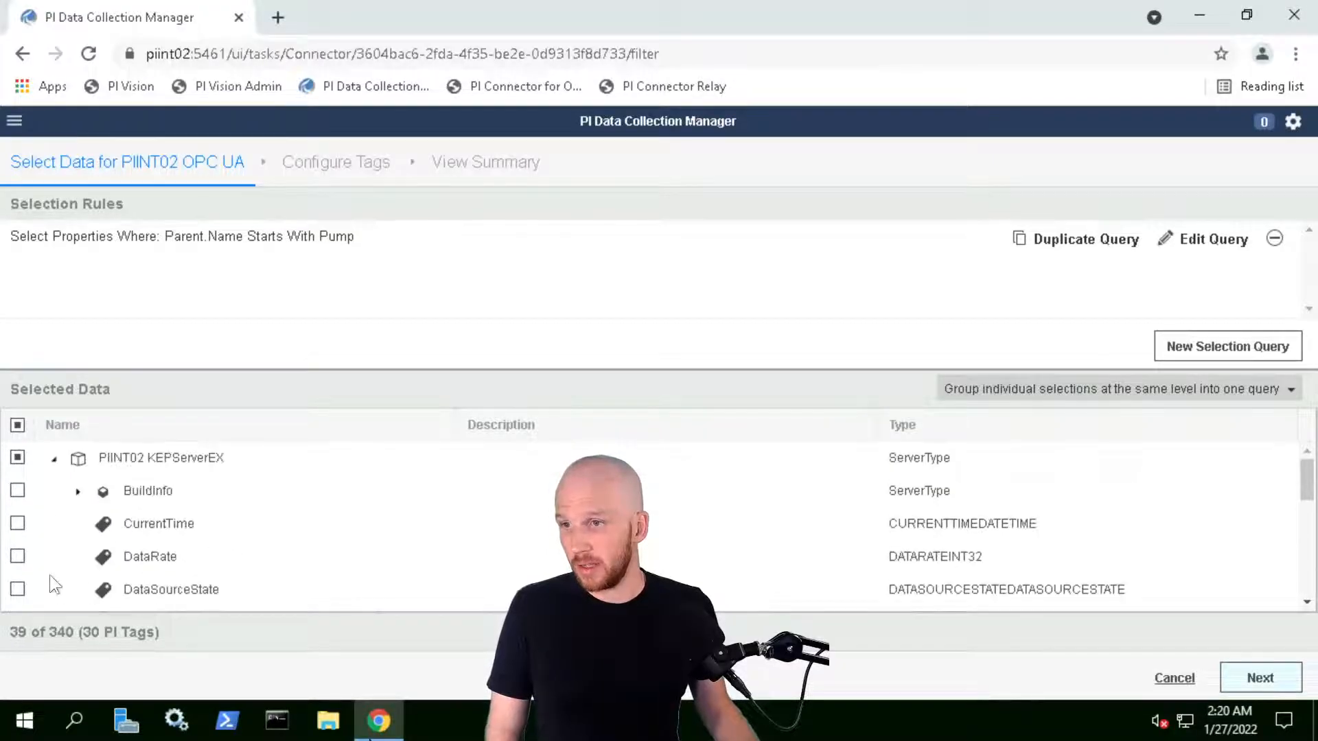
Add DataRate, DataSourceState, CurrentTime, ServerState and StartTime, reaching 44 of 340 (35 PI Tags)
left_click(17, 557)
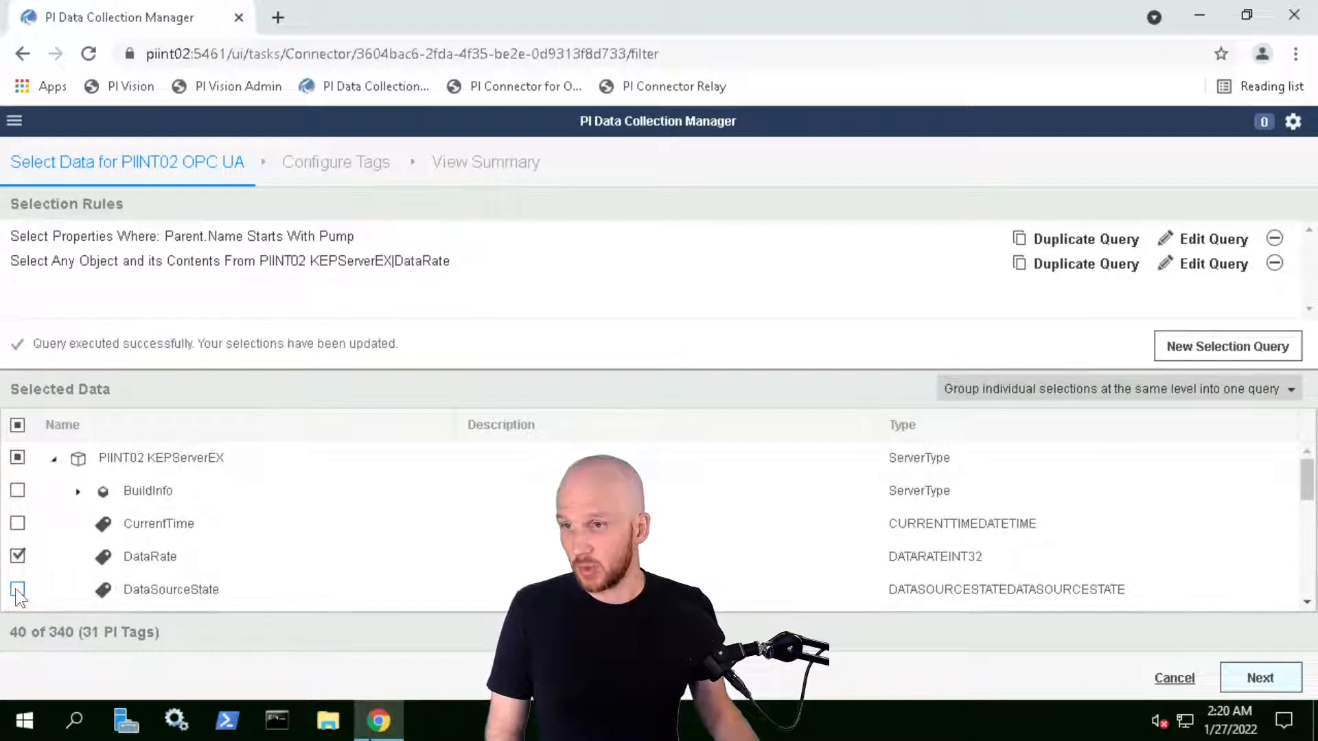
left_click(17, 590)
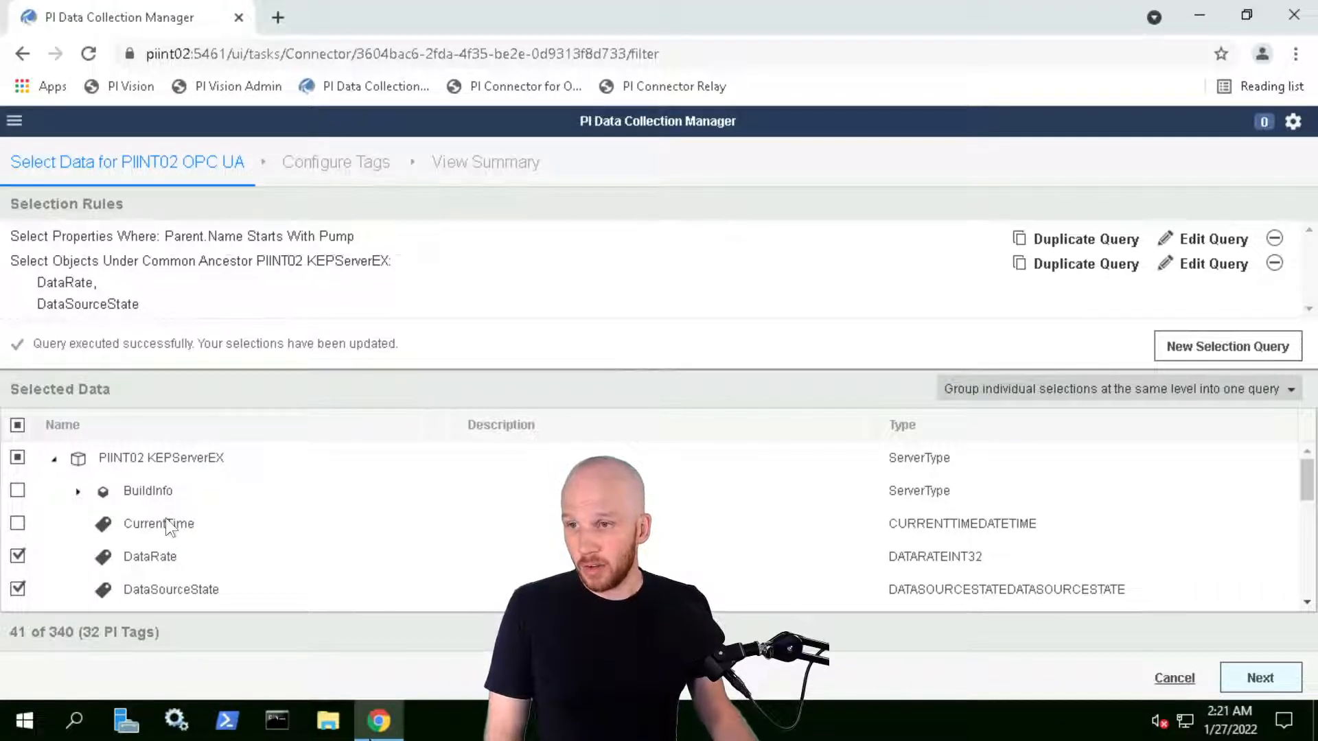
left_click(18, 524)
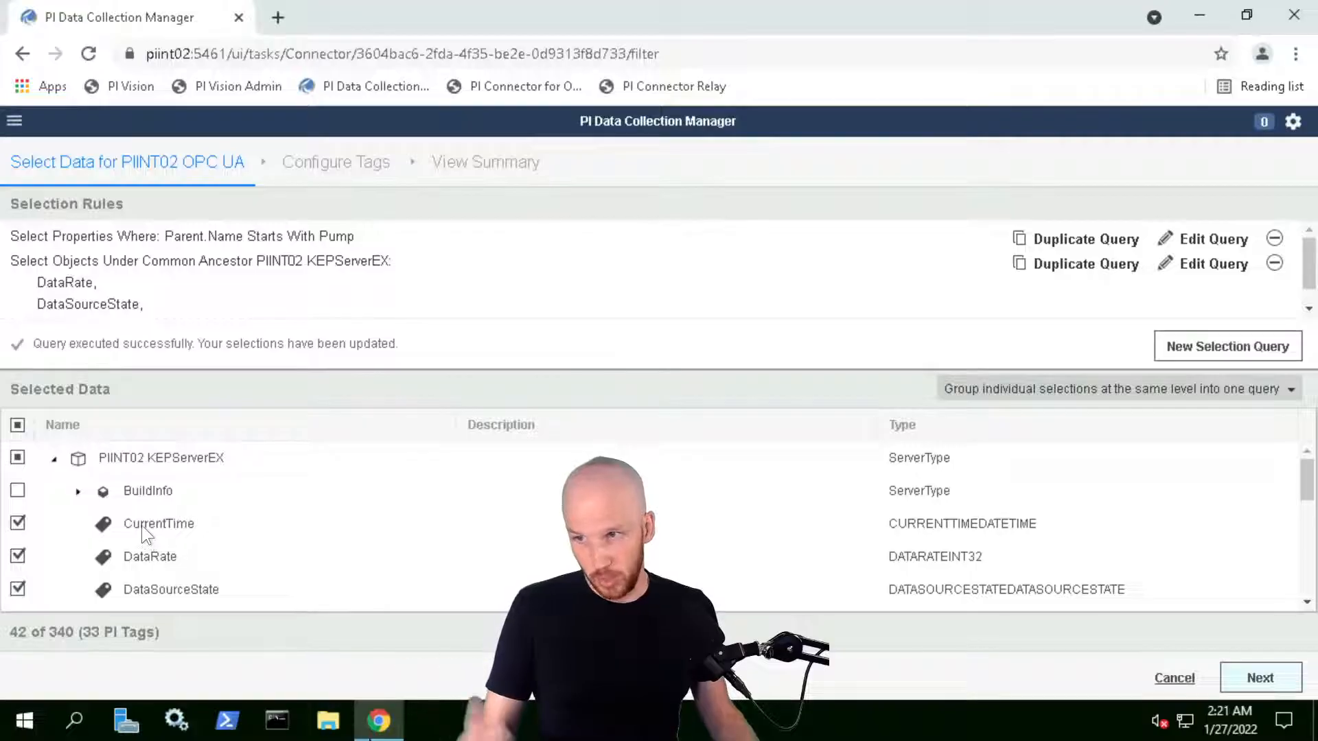
scroll(163, 523, "down", 1)
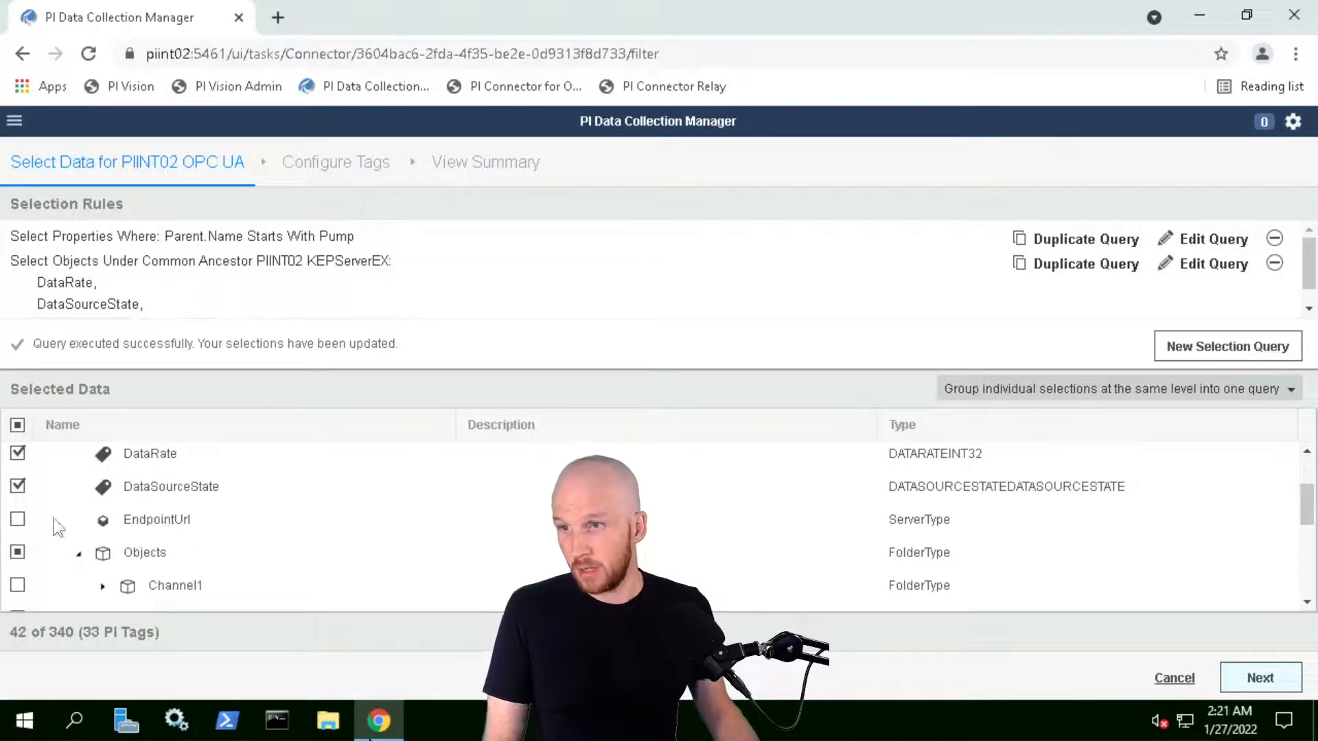
scroll(141, 522, "down", 5)
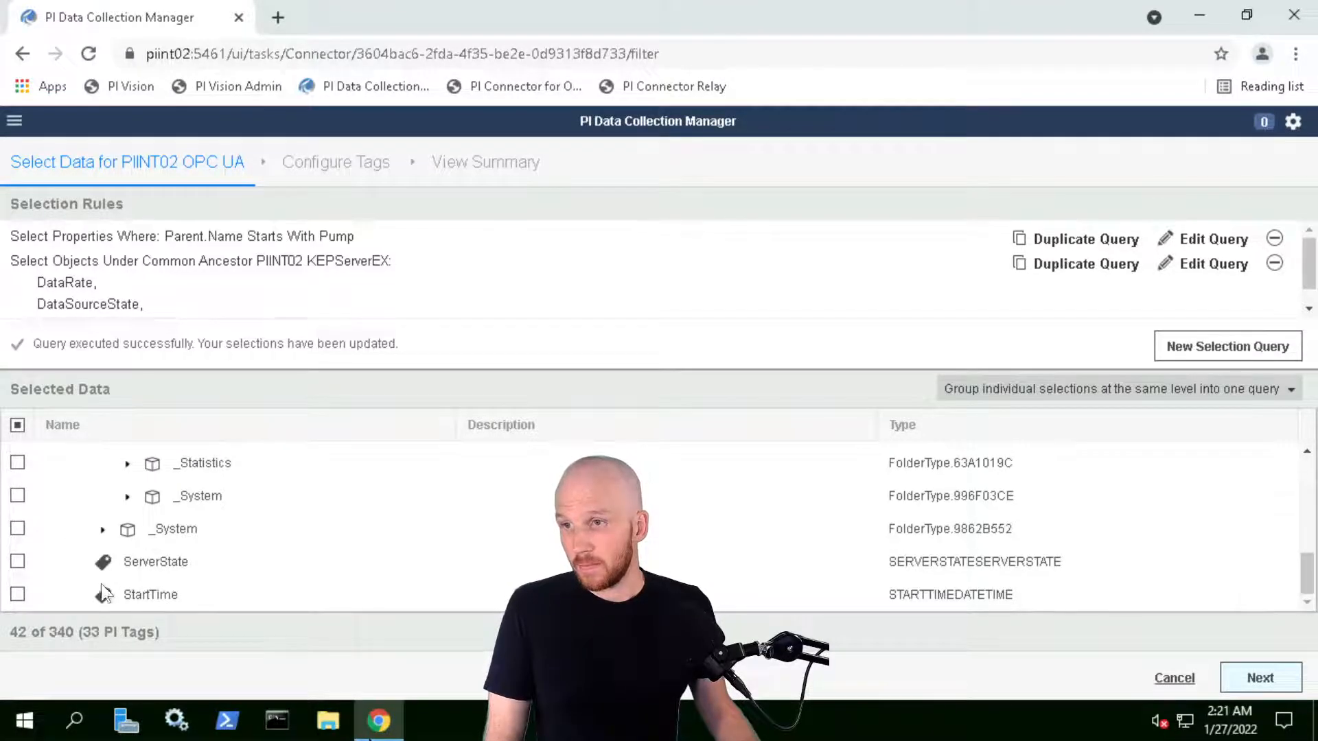
left_click(17, 561)
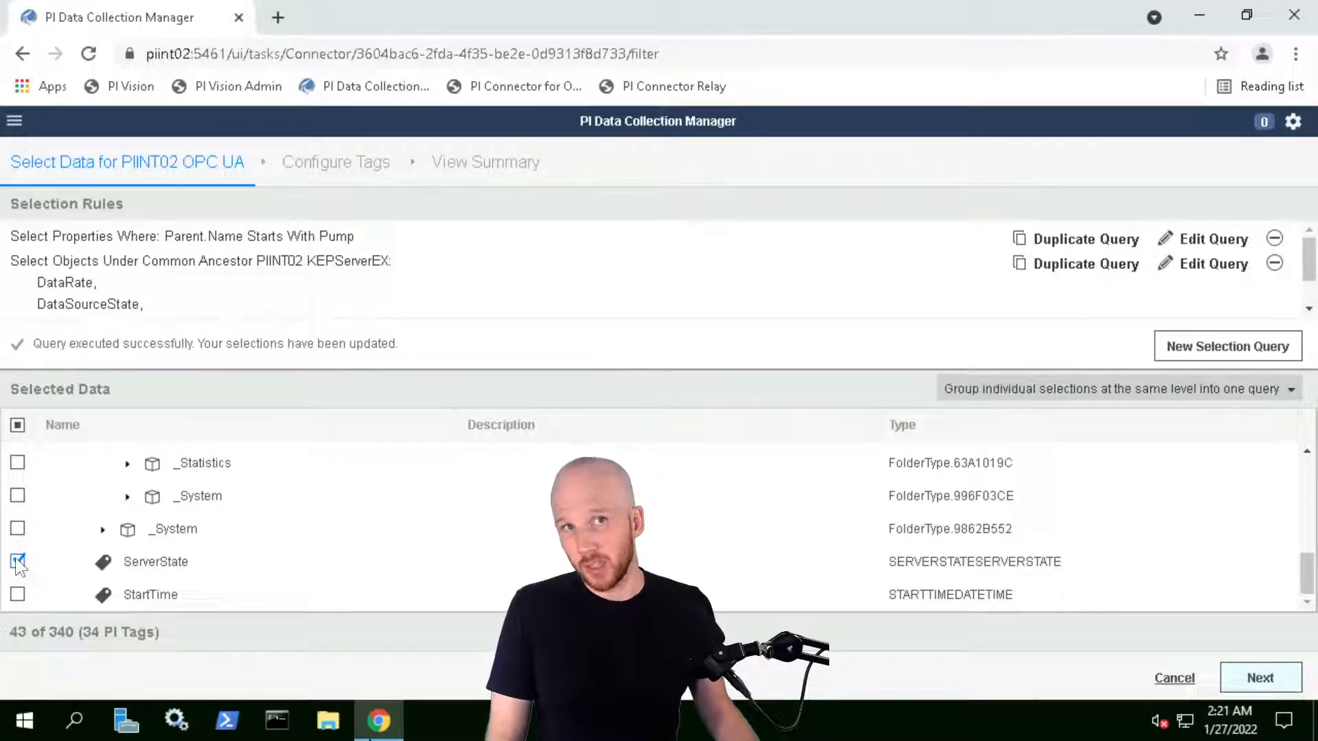
left_click(18, 595)
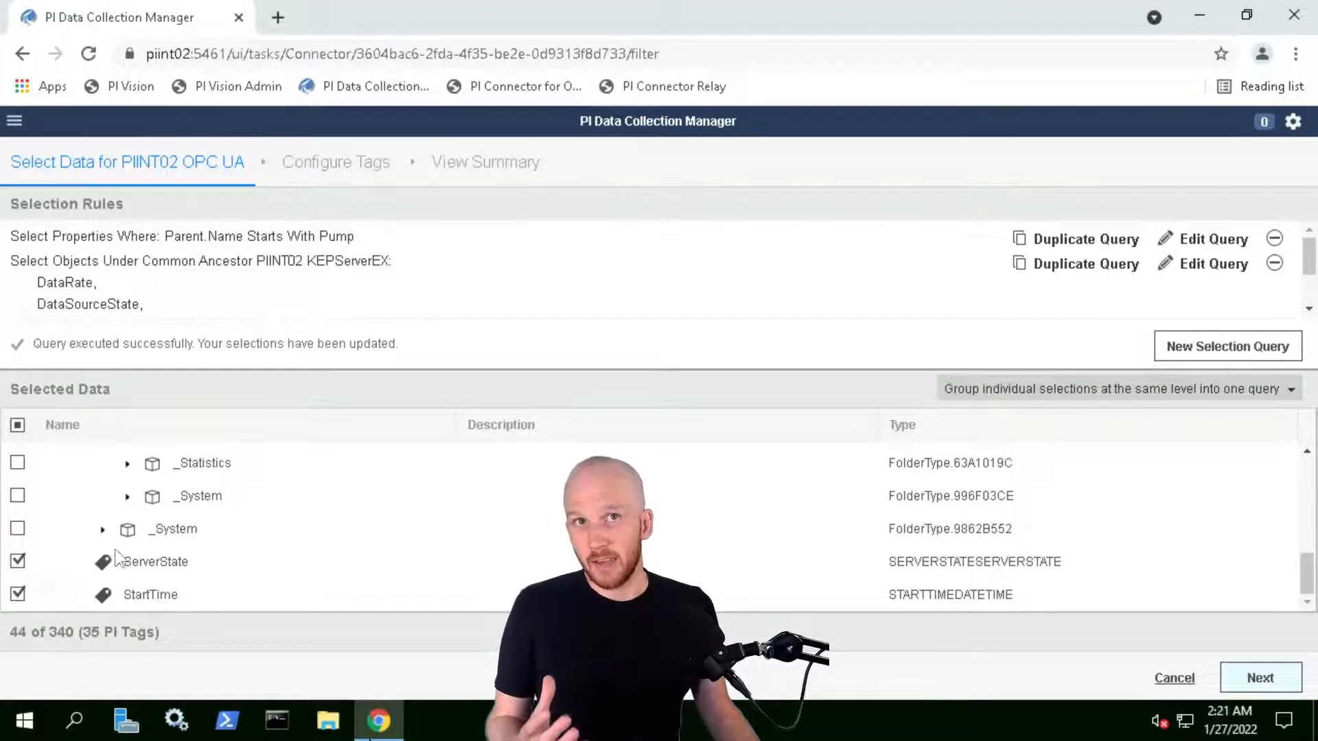
scroll(137, 548, "up", 6)
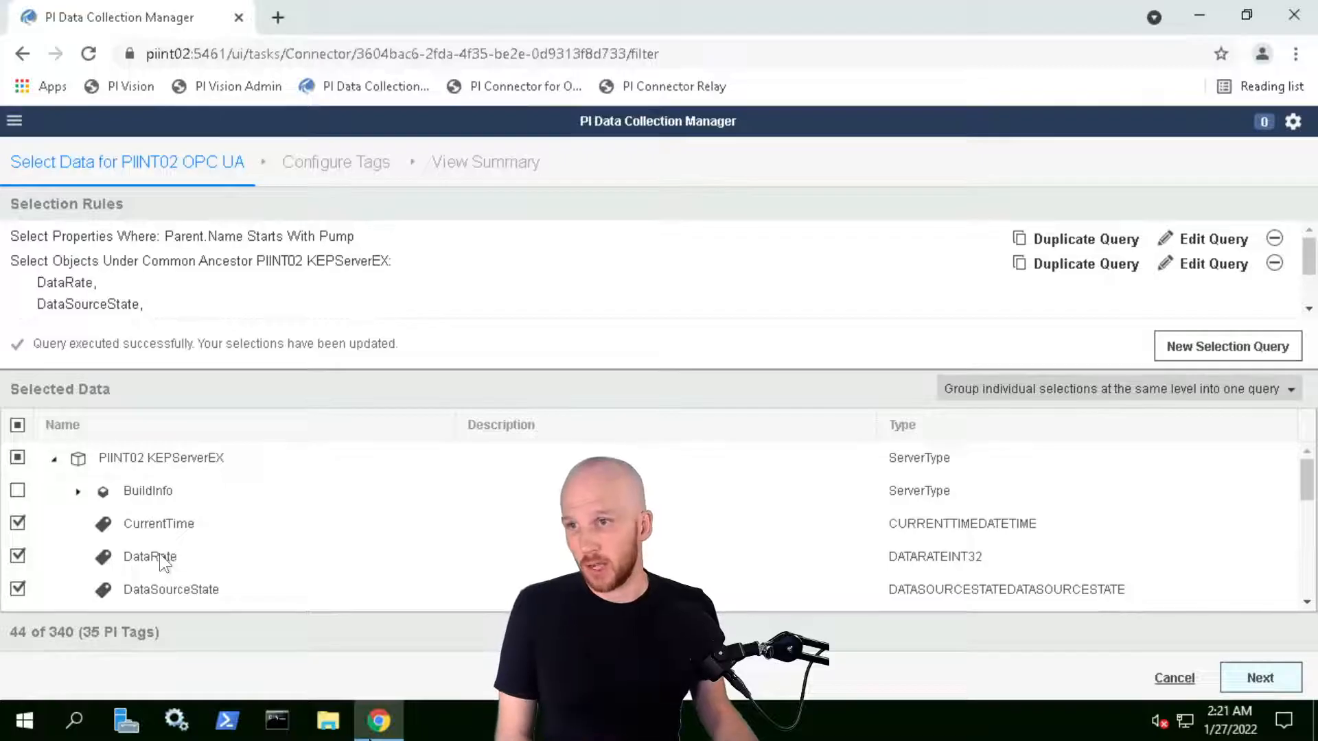
scroll(167, 550, "down", 3)
scroll(166, 548, "down", 3)
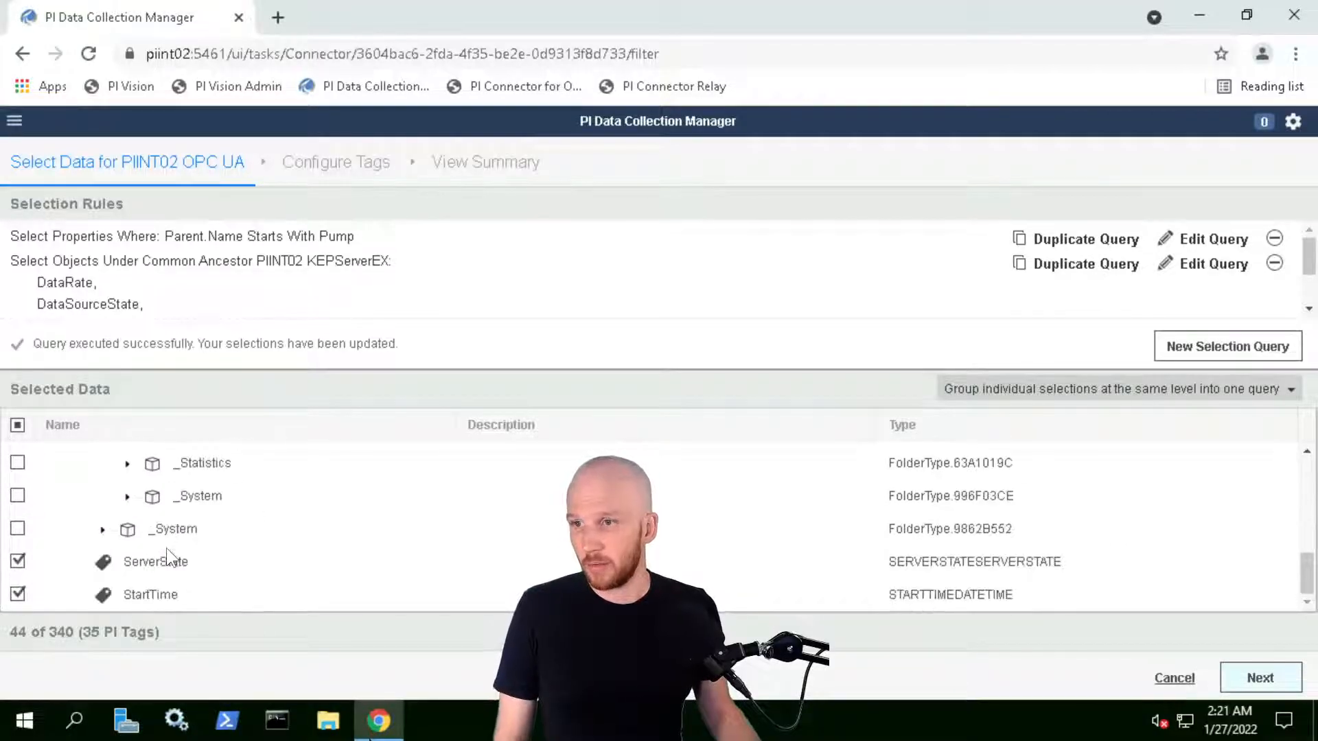
scroll(145, 574, "up", 10)
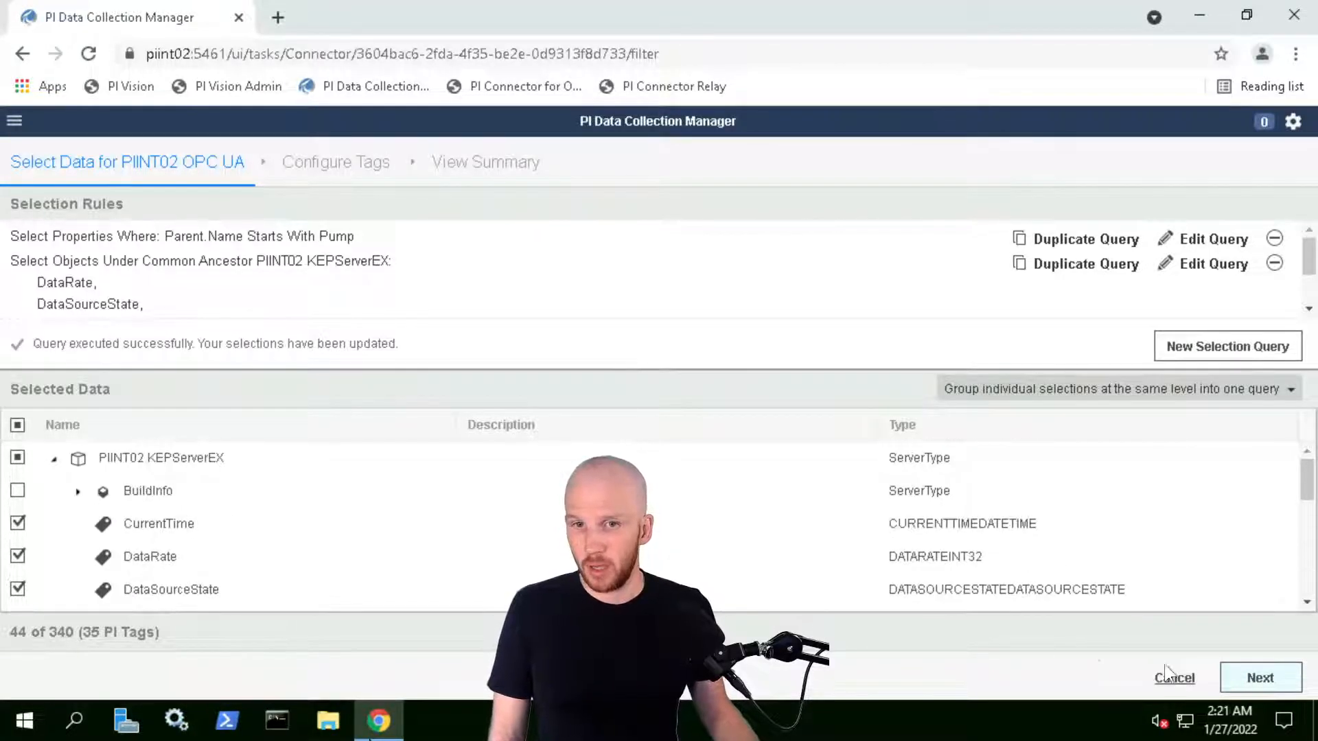
Advance to Configure Tags and check the tag names for the PISRV01 destination
left_click(1259, 679)
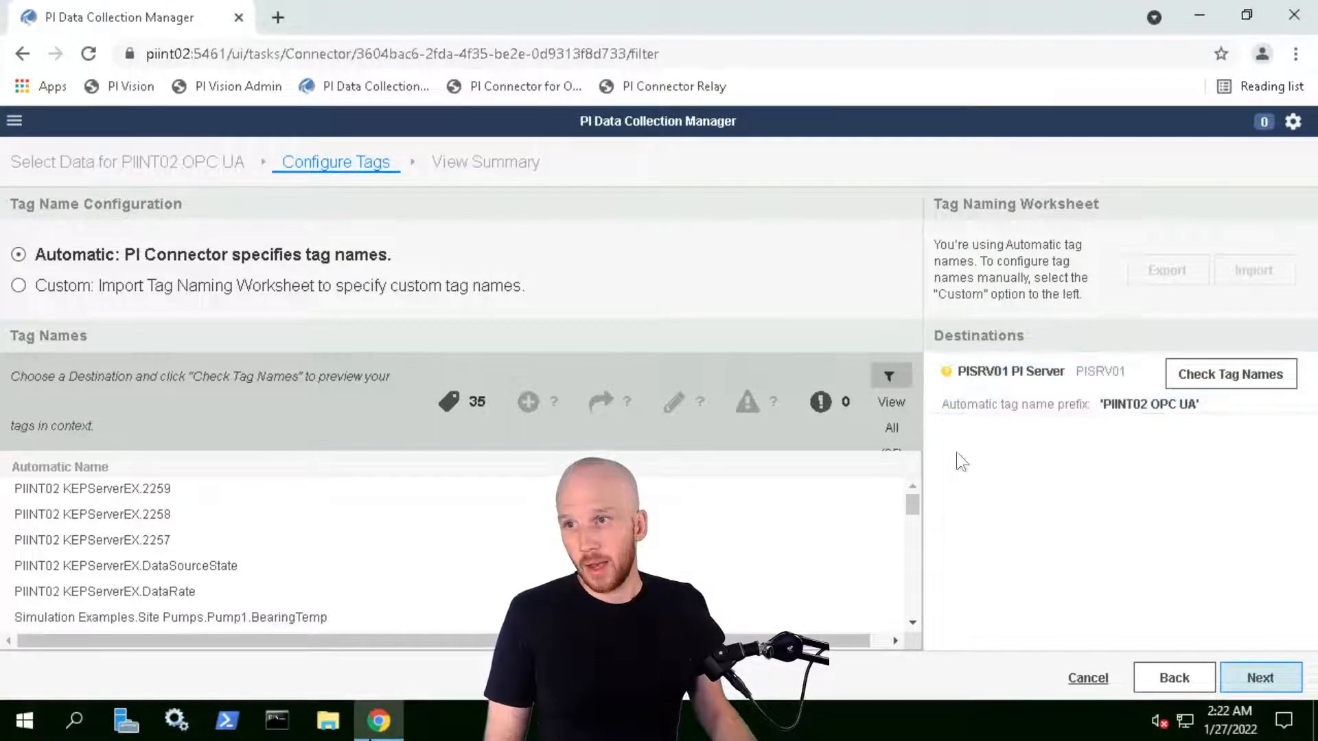
left_click(1239, 377)
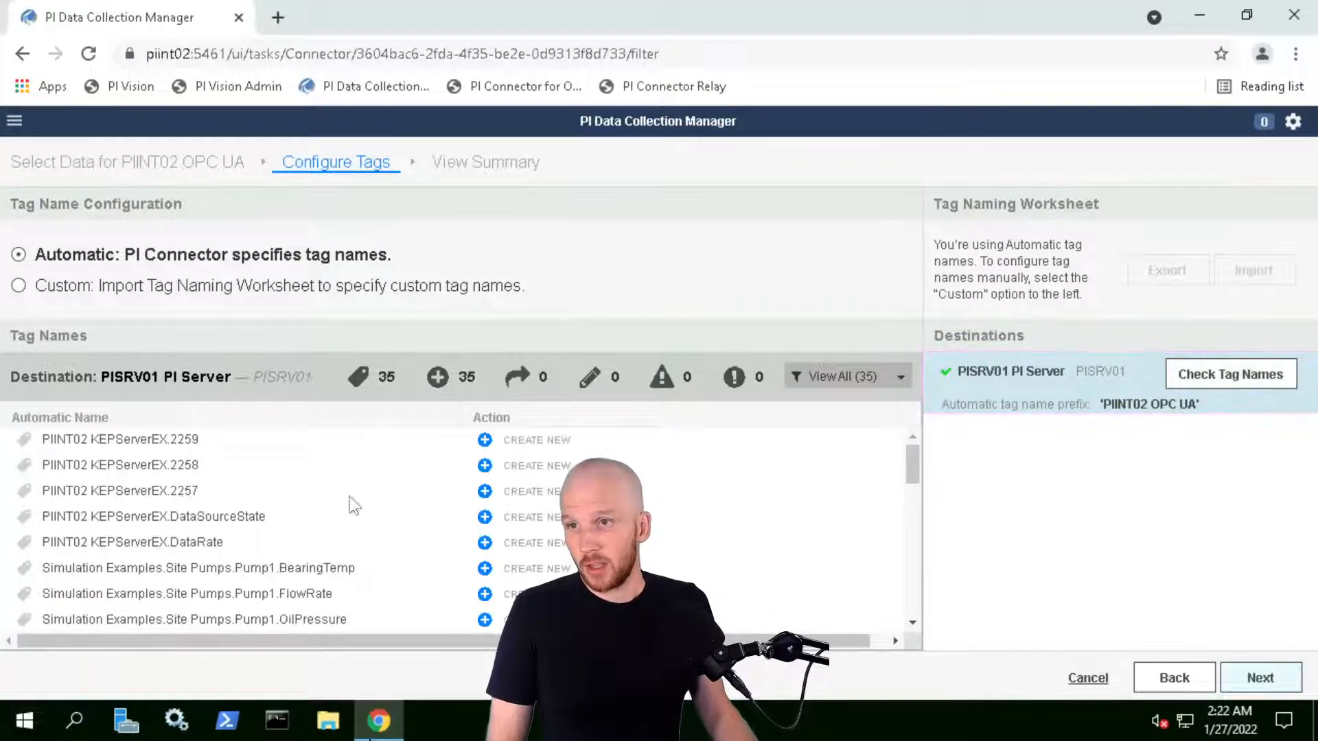
scroll(508, 518, "down", 6)
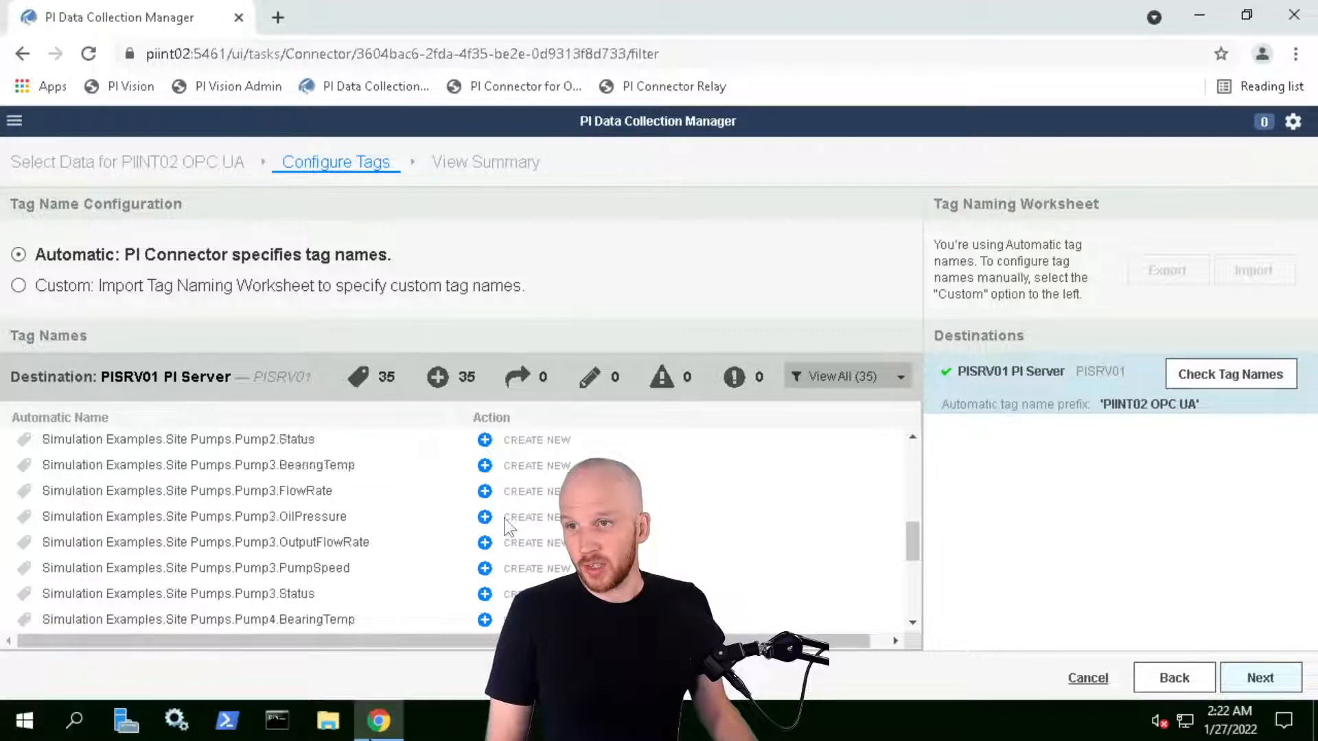
scroll(443, 535, "up", 6)
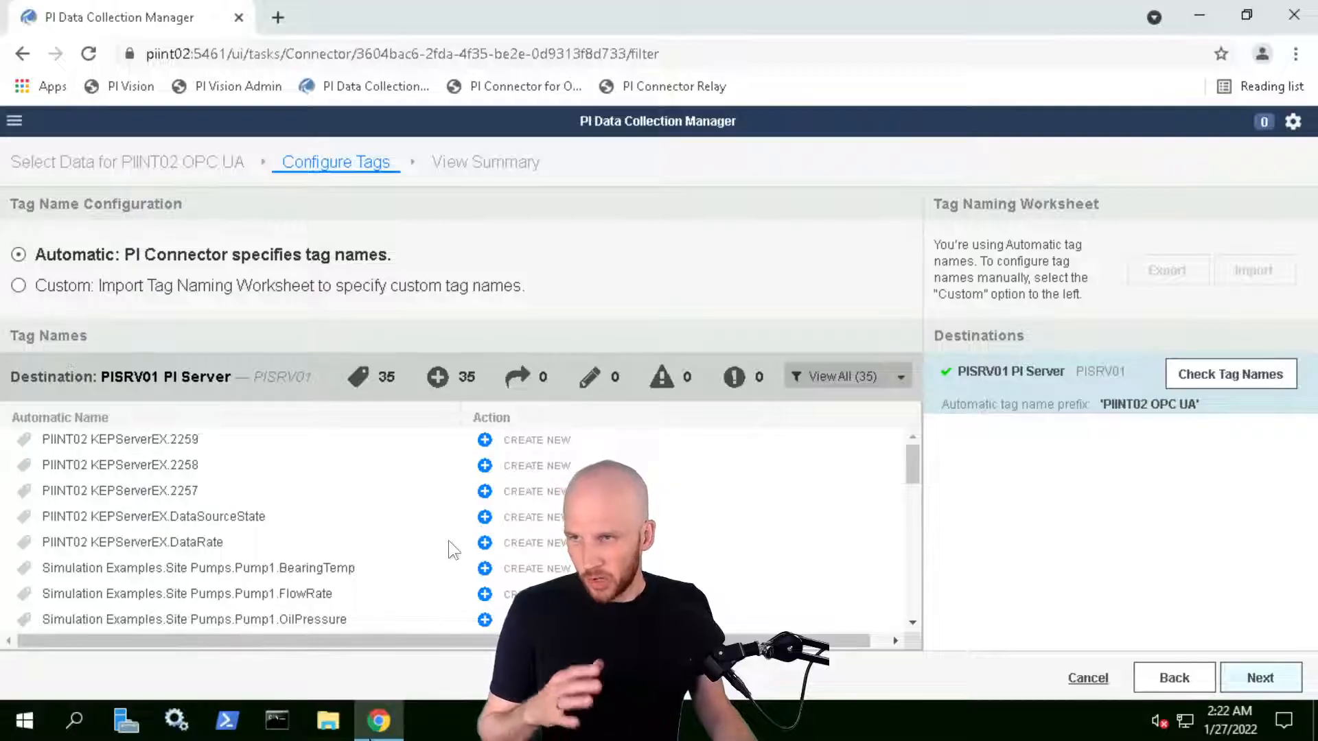
scroll(336, 529, "down", 2)
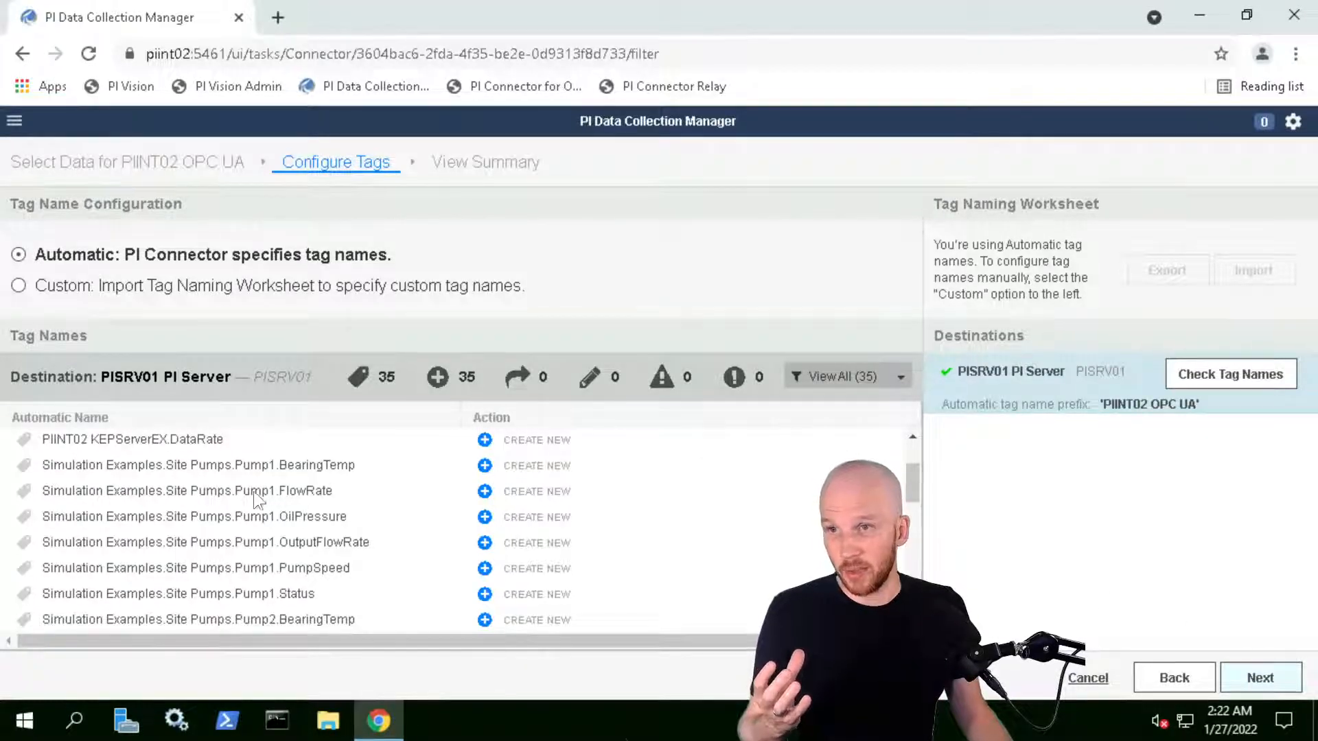
Review the 35 CREATE NEW tags, re-check them, and switch tag naming to Custom
mouse_move(277, 492)
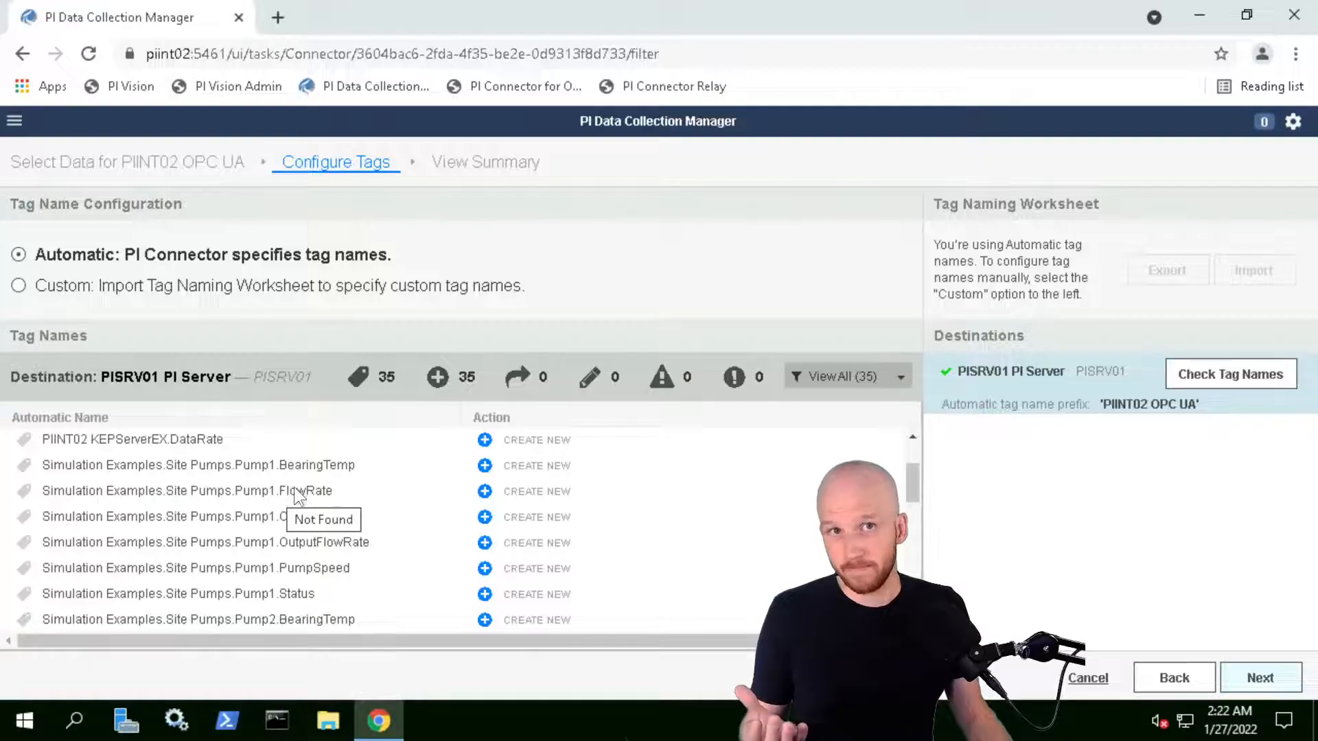
scroll(148, 516, "up", 2)
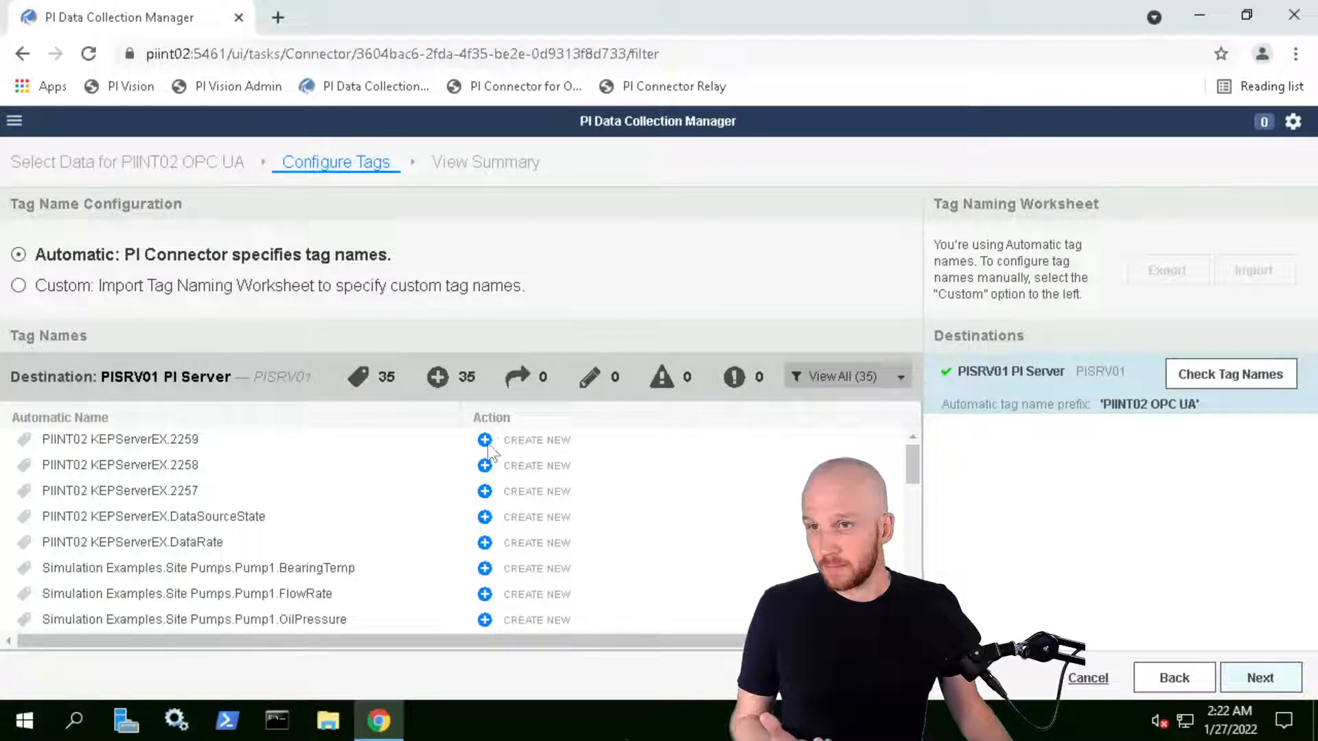
left_click(1206, 377)
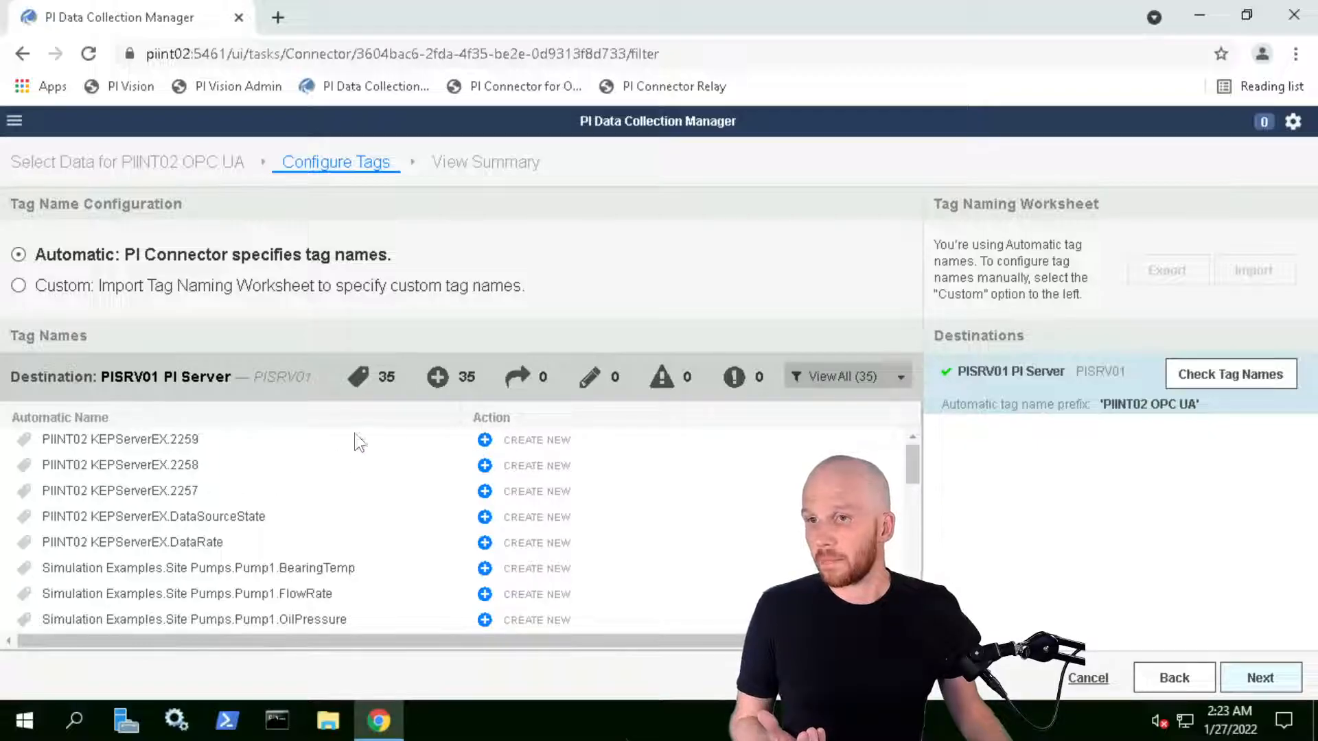
left_click(40, 308)
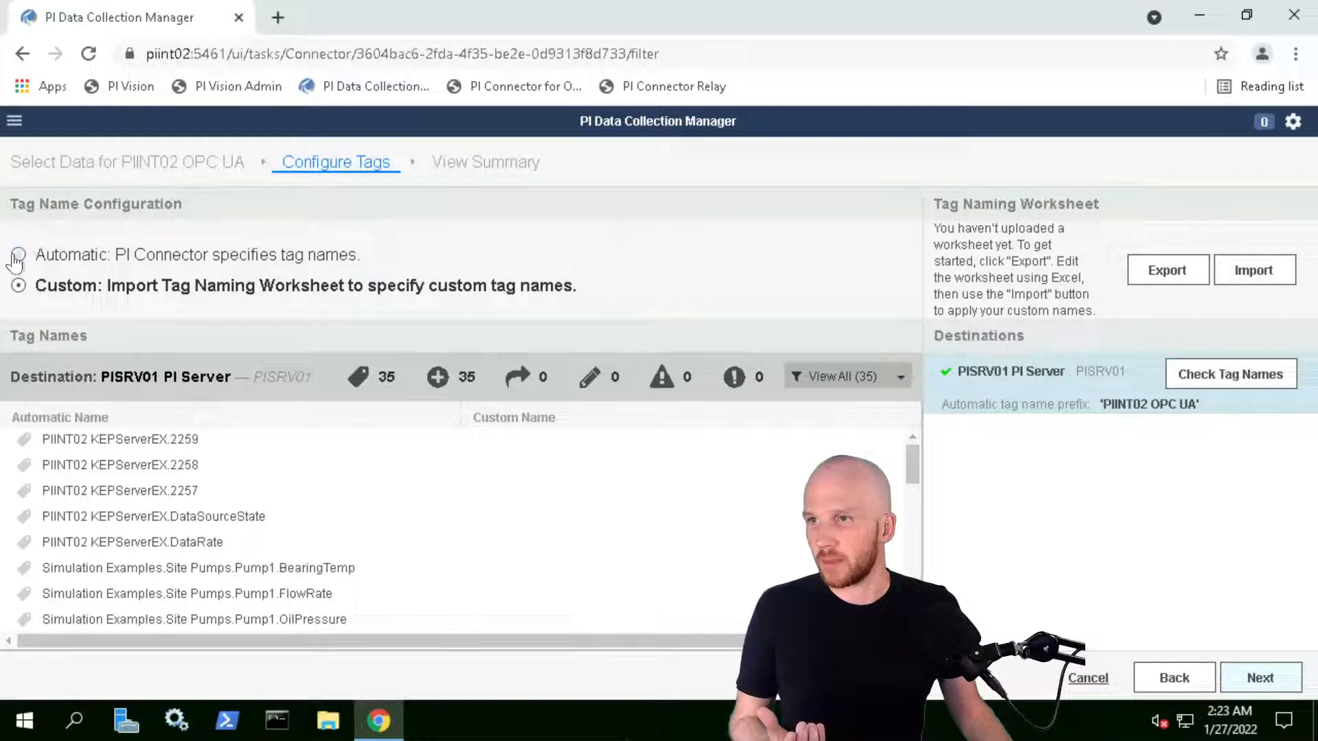
Review the automatic tag names, then switch tag naming to the Custom option
left_click(36, 258)
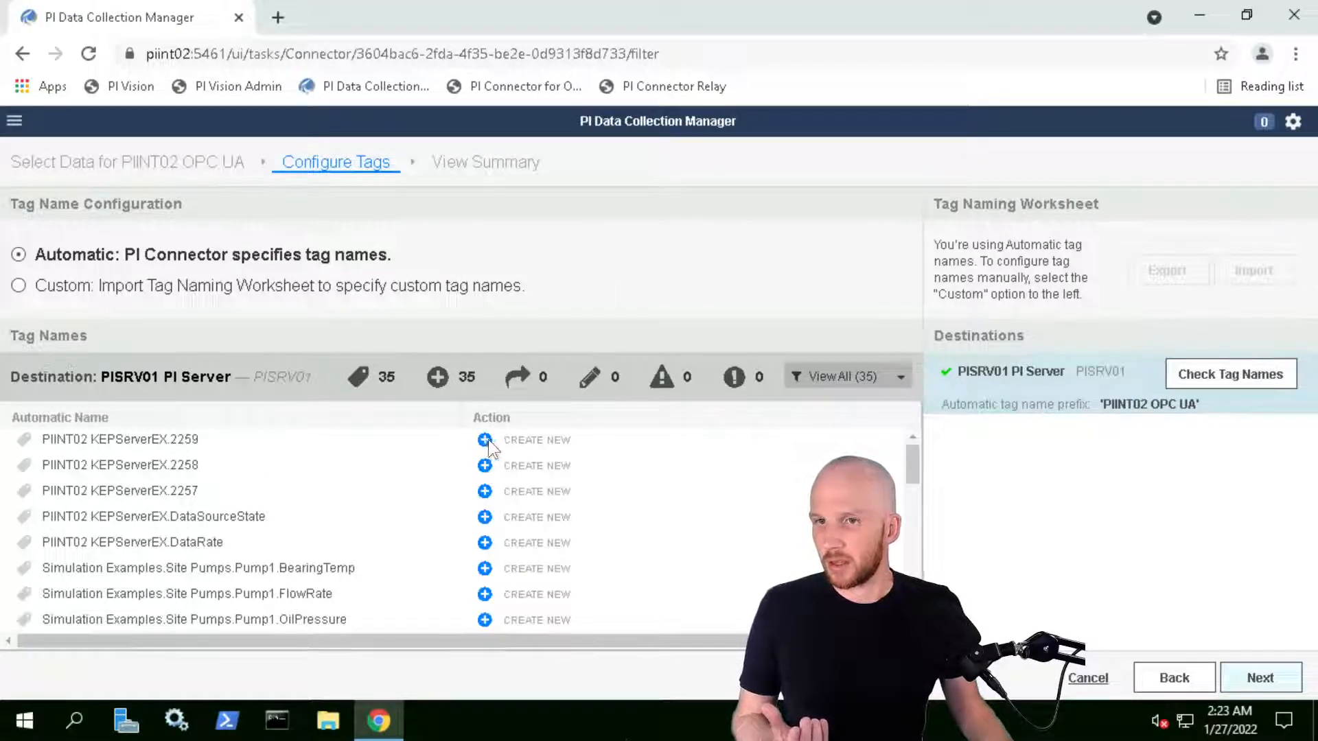
scroll(565, 524, "down", 3)
scroll(556, 518, "up", 3)
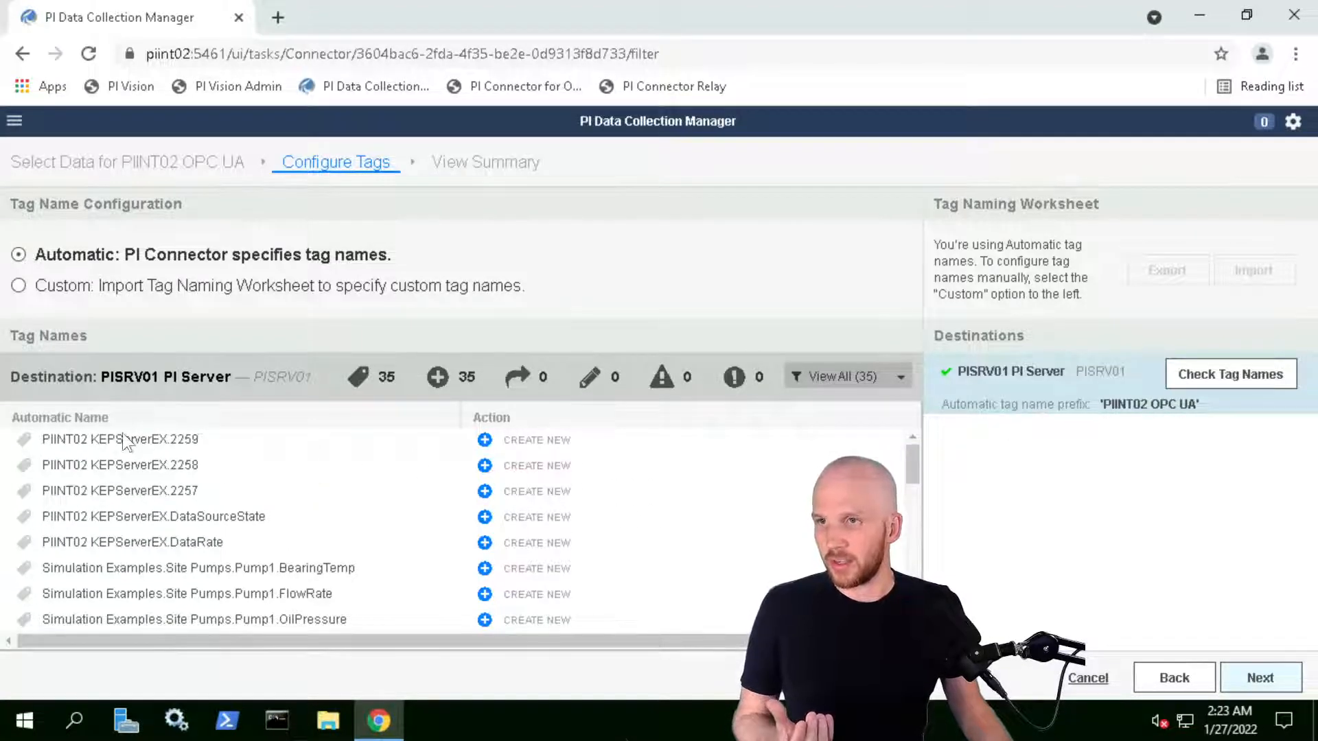
right_click(149, 439)
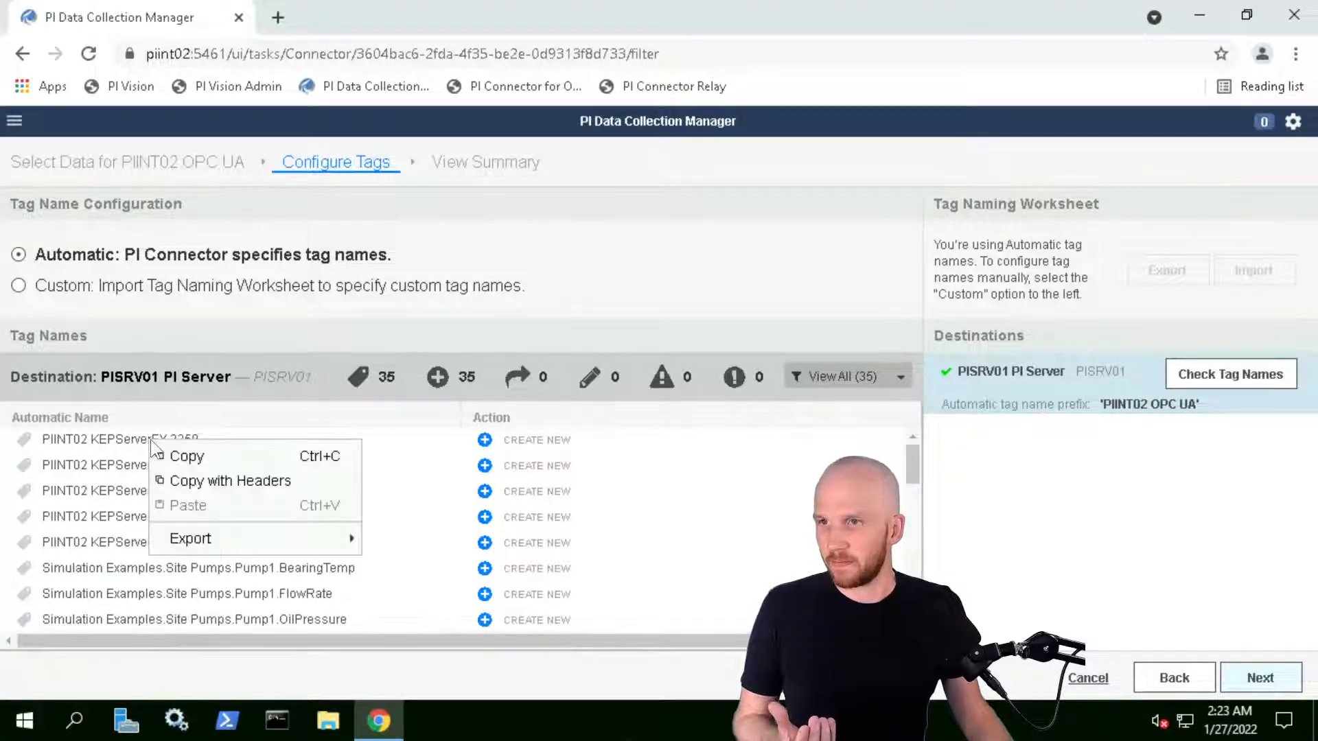
left_click(626, 460)
left_click(19, 289)
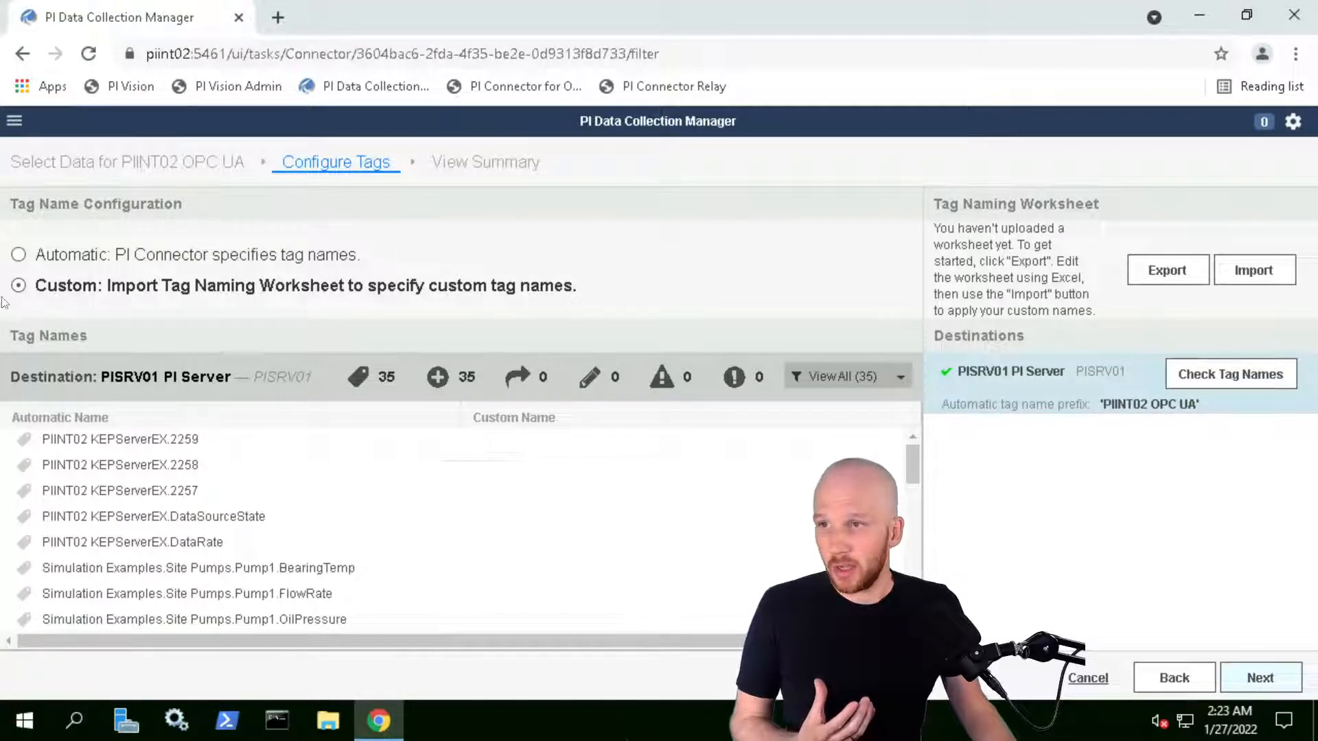
Export the naming worksheet as TagNamingWorksheet.csv to the Desktop and open it in Notepad
left_click(1167, 274)
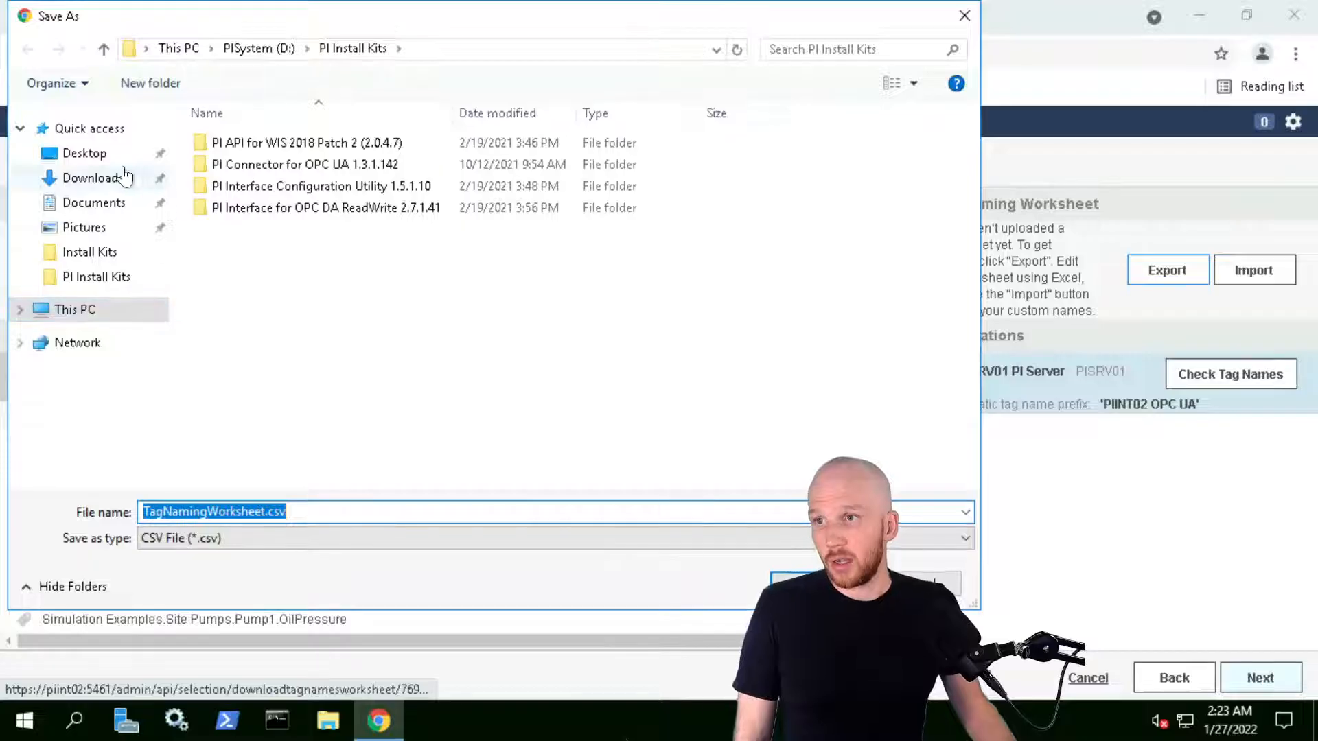
left_click(120, 156)
left_click(817, 583)
left_click(147, 673)
left_click(553, 264)
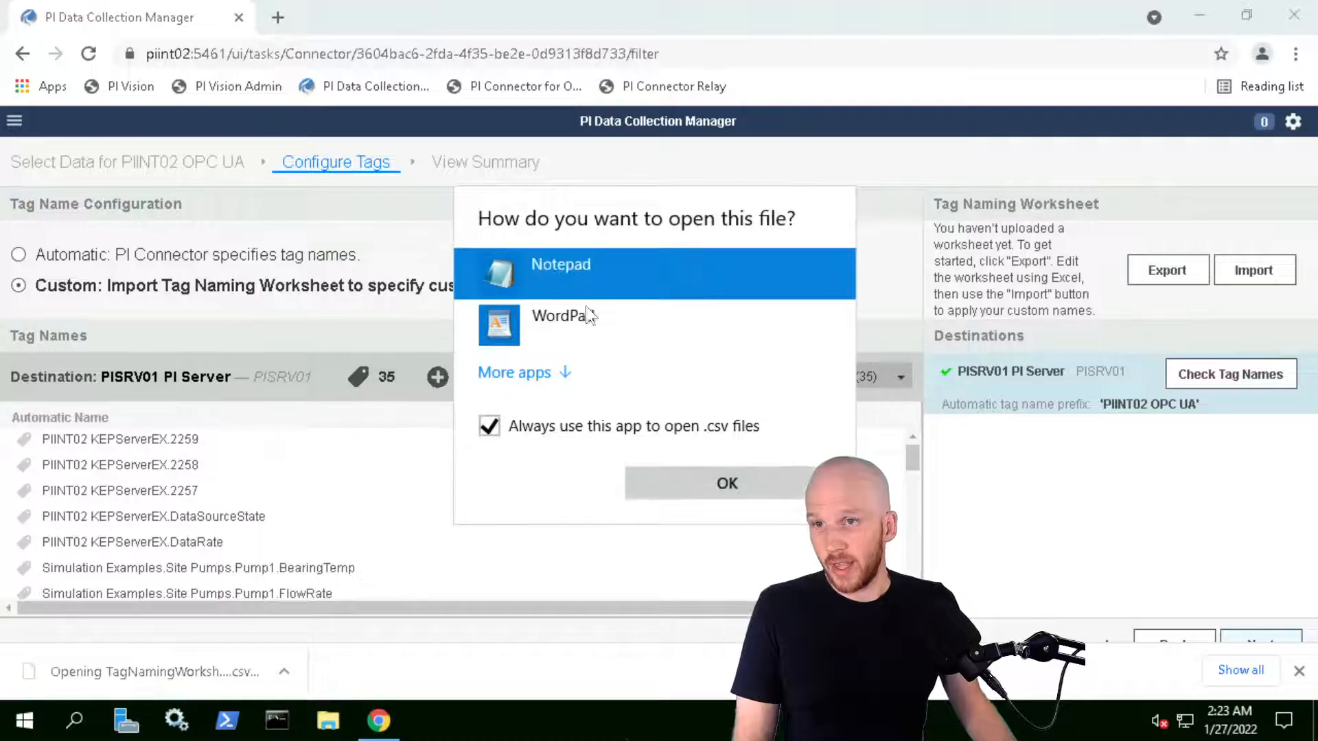
left_click(688, 484)
left_click(584, 278)
Open the CSV in Notepad and review its numeric KEPServerEX tag names and Float32 point types
left_click(707, 484)
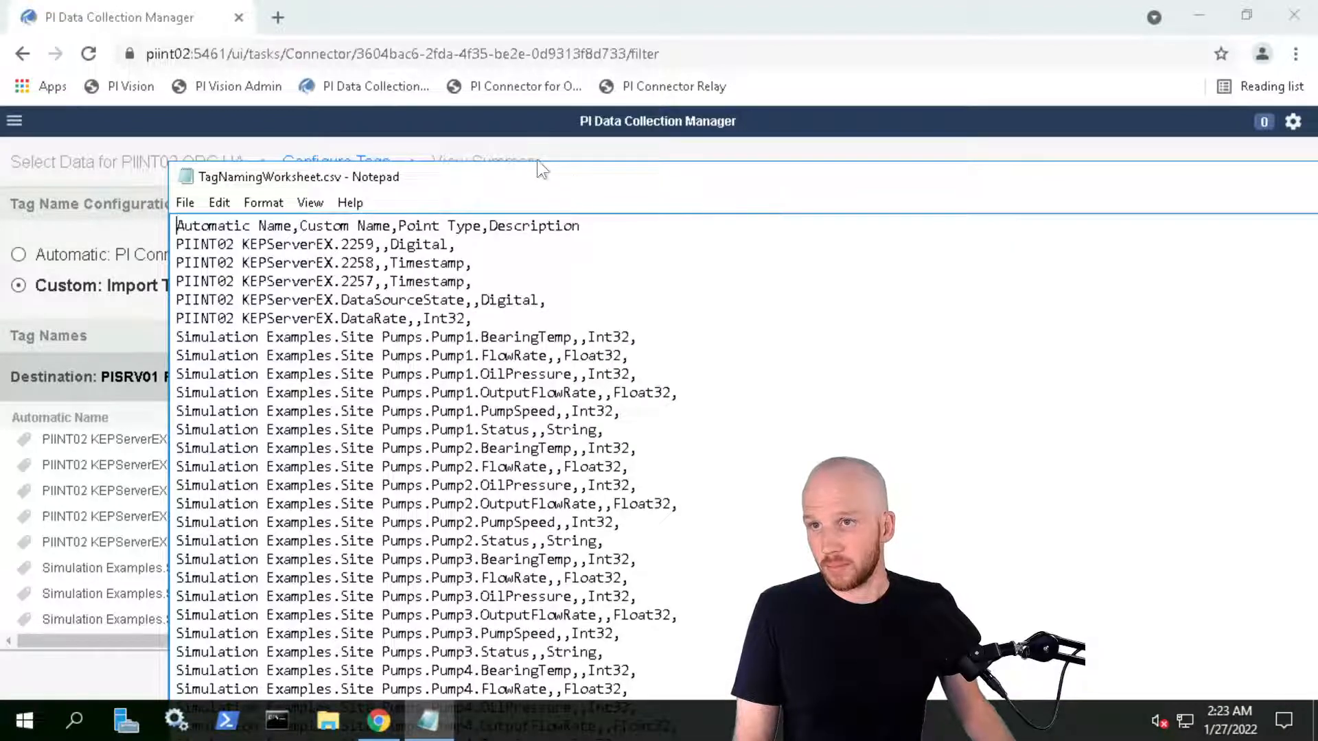
left_click_drag(554, 167, 445, 52)
left_click(527, 275)
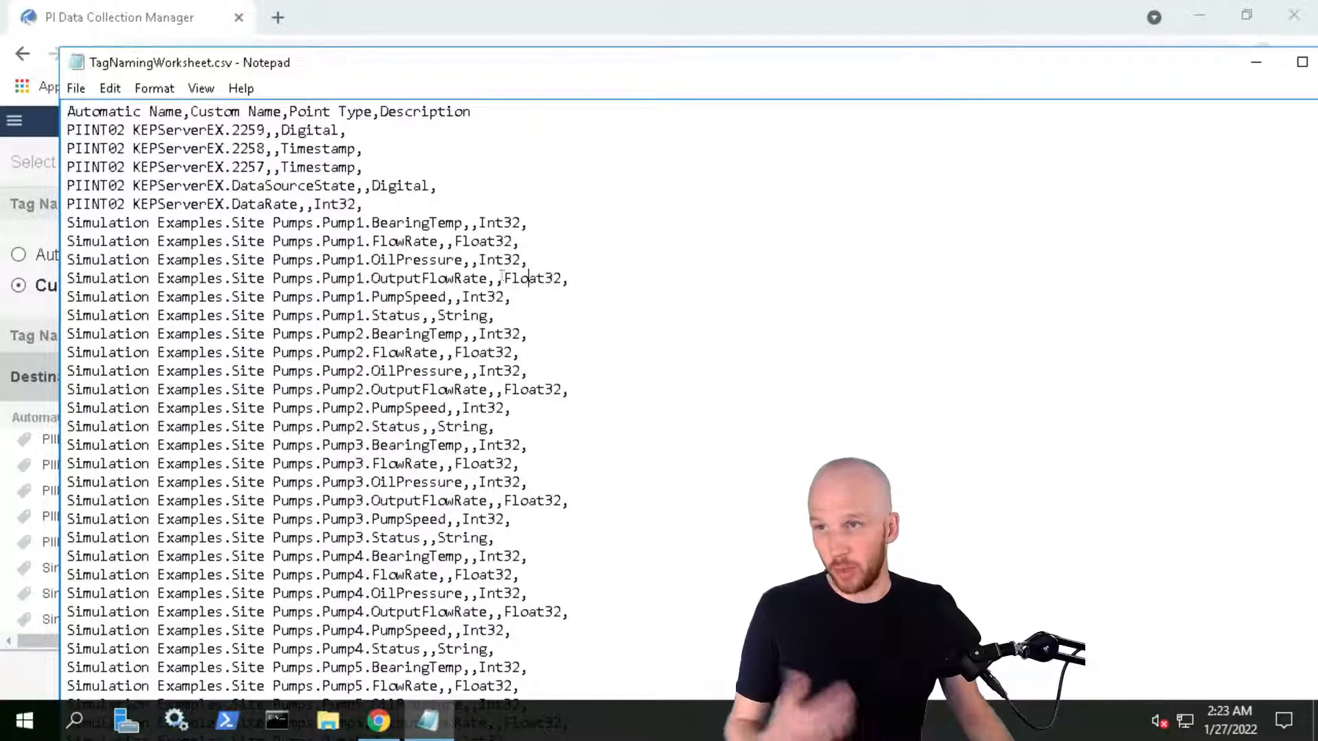
scroll(302, 392, "down", 1)
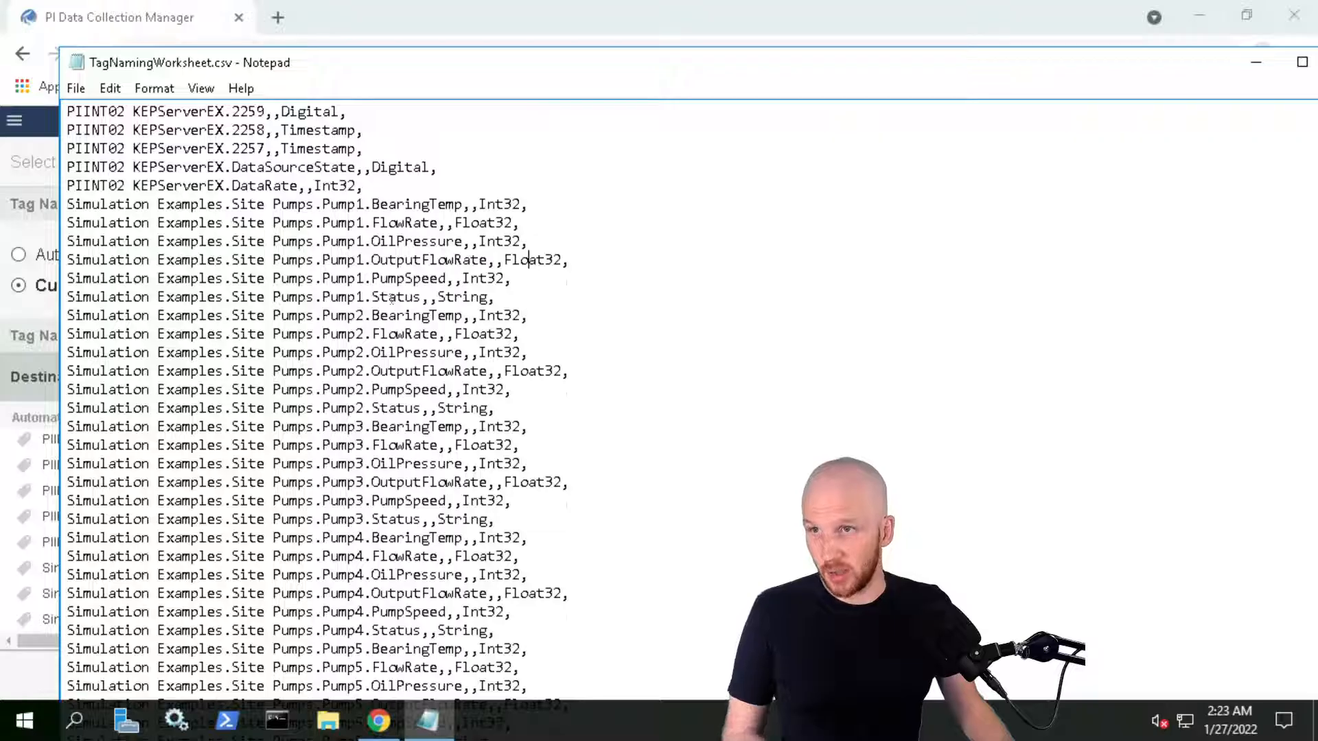
scroll(431, 334, "up", 1)
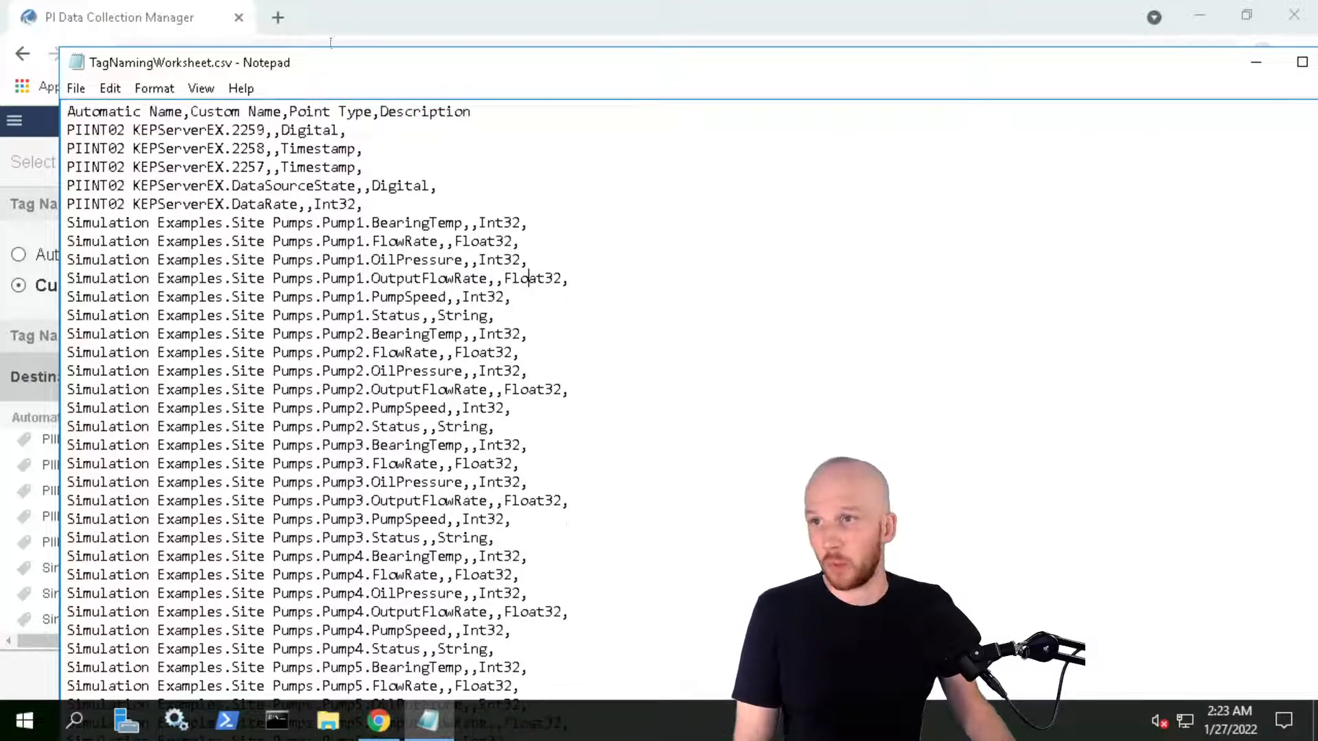
left_click_drag(397, 57, 724, 96)
left_click(636, 150)
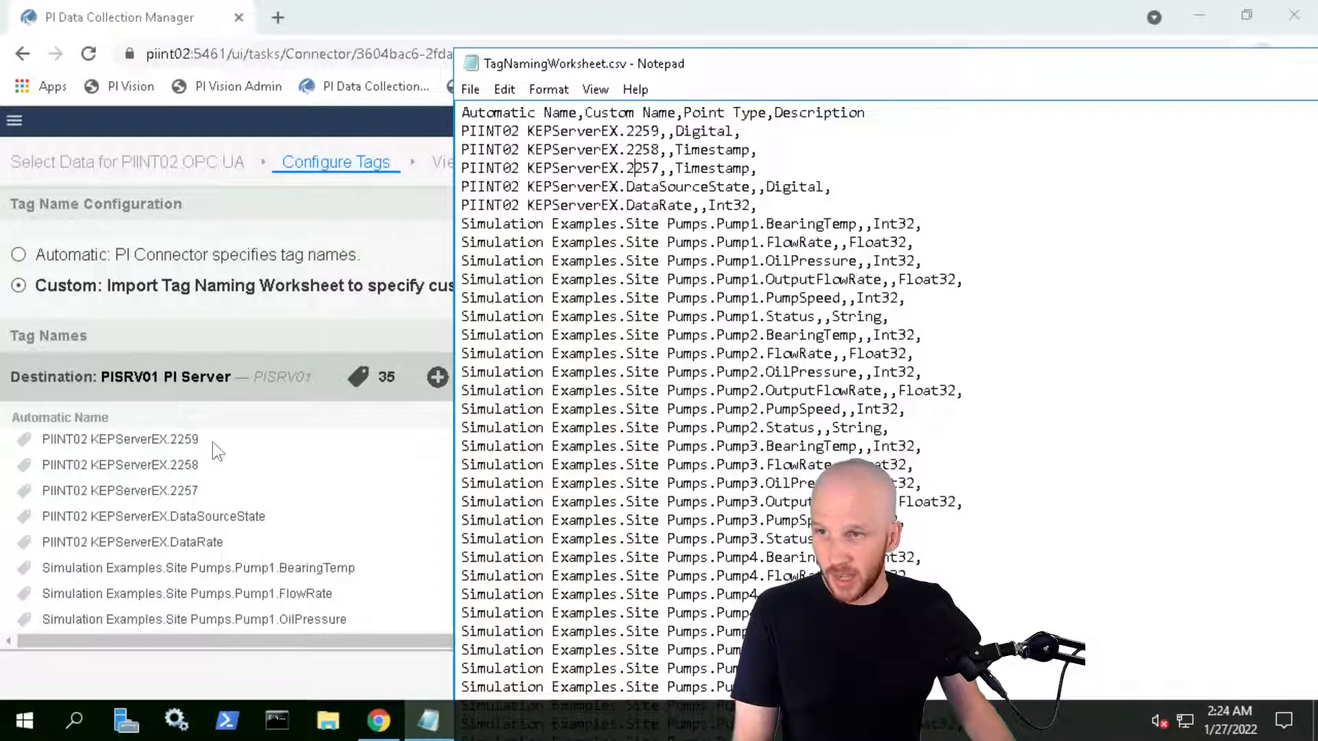
Switch to the 10591-PIINT01 session showing OPC UA Configuration Manager
mouse_move(207, 443)
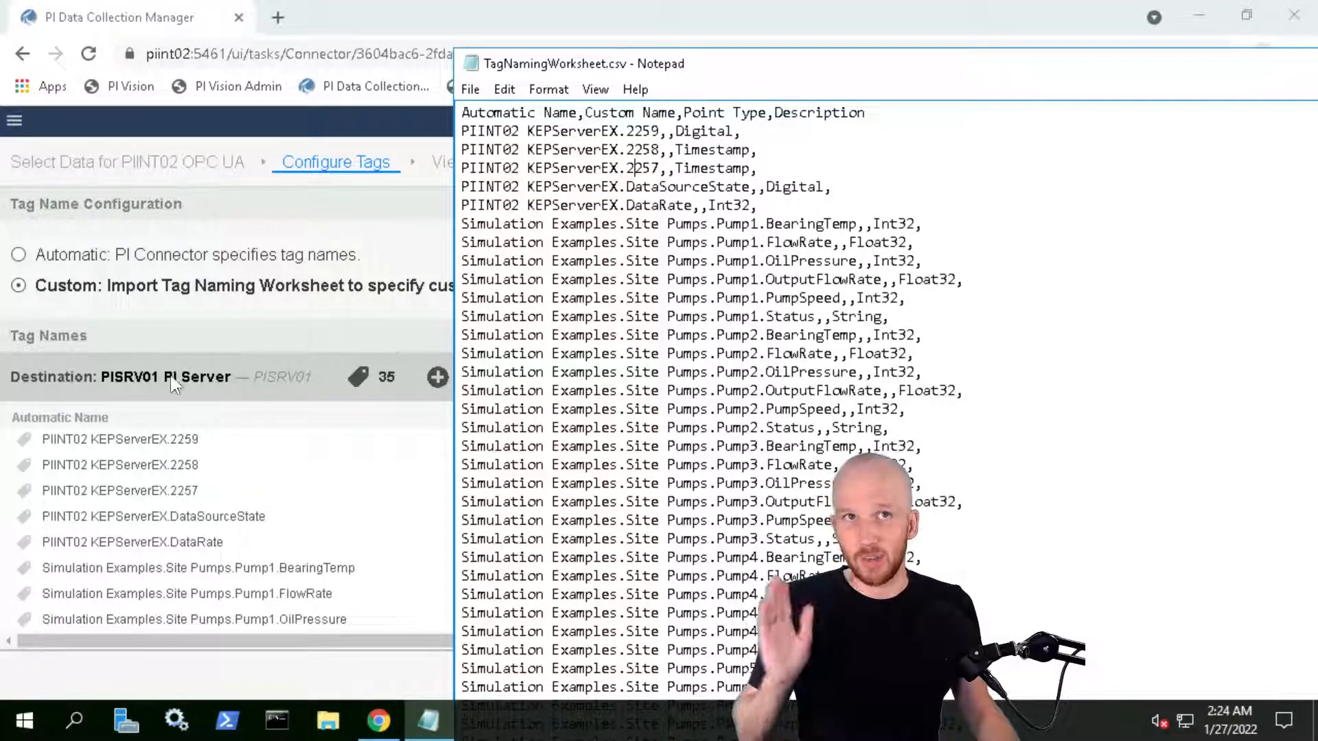
mouse_move(160, 4)
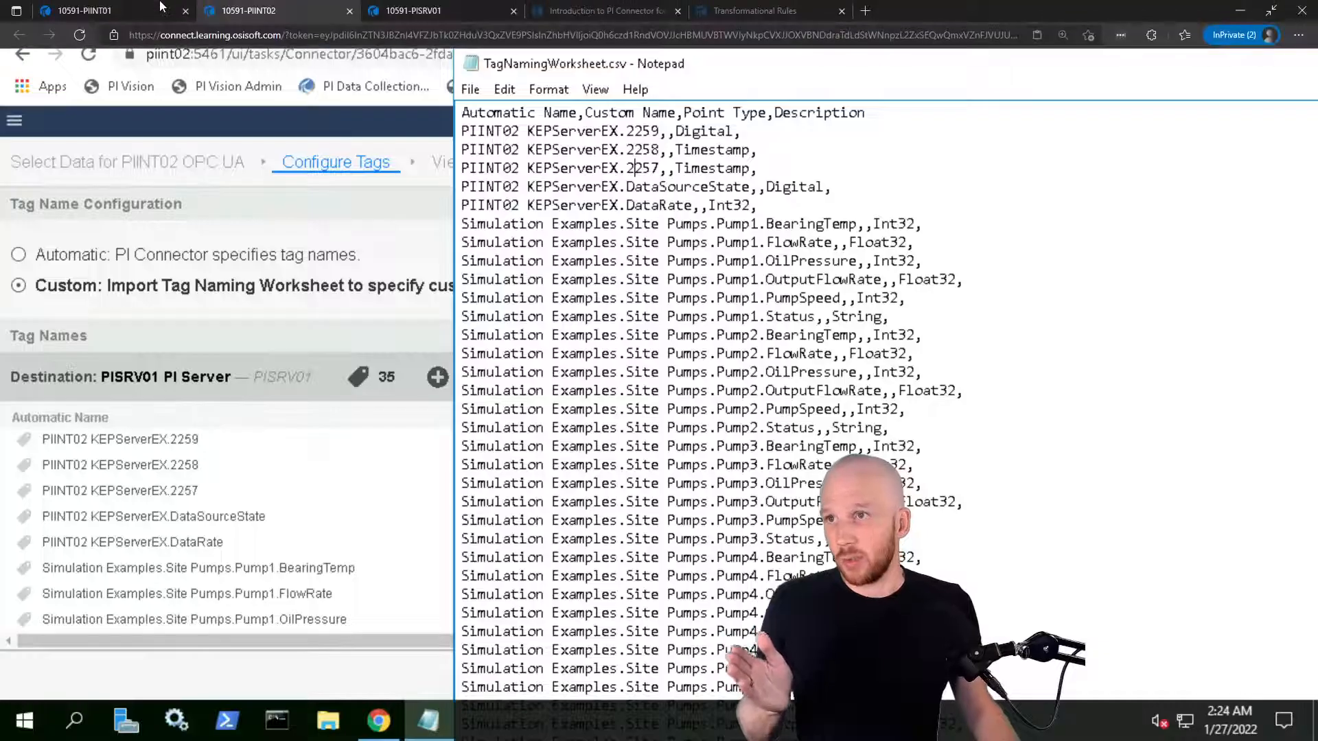
left_click(97, 9)
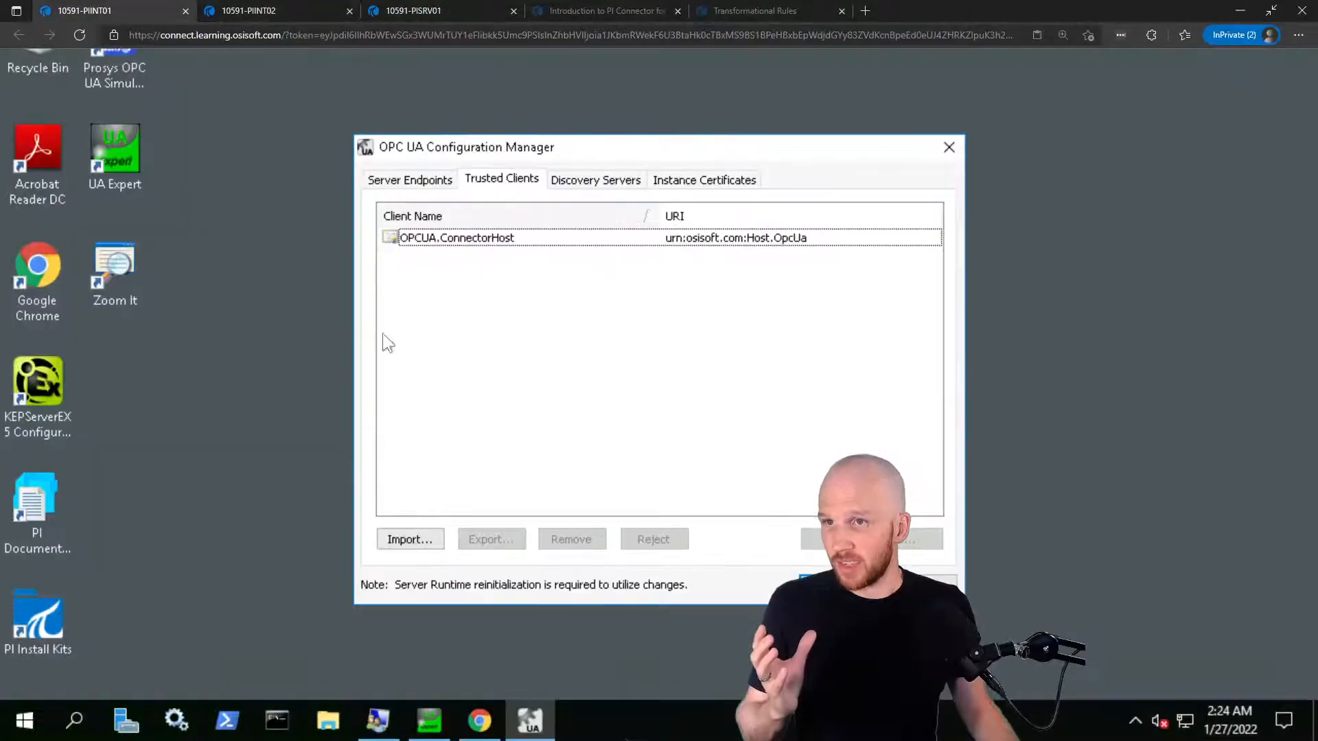
Bring UaExpert forward, collapse Simulation Examples and expand the Server node
left_click(429, 721)
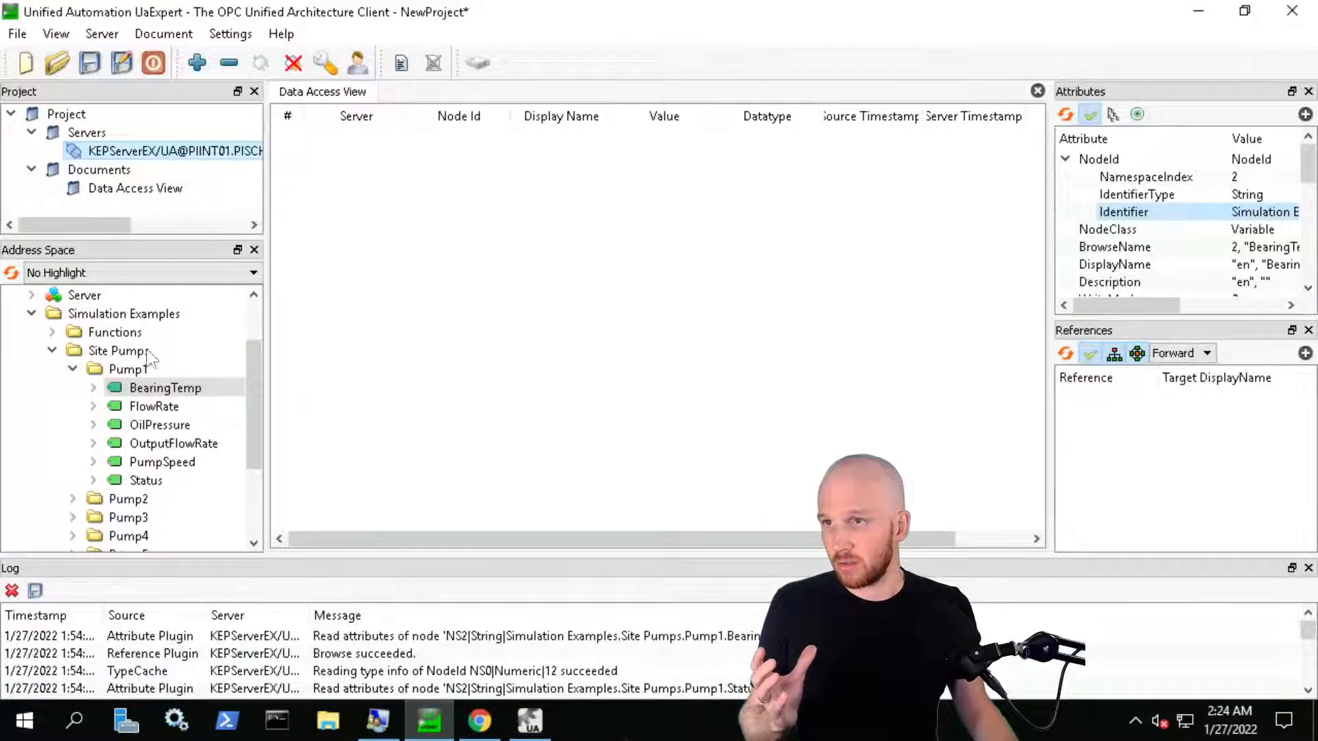
left_click(32, 314)
left_click(77, 368)
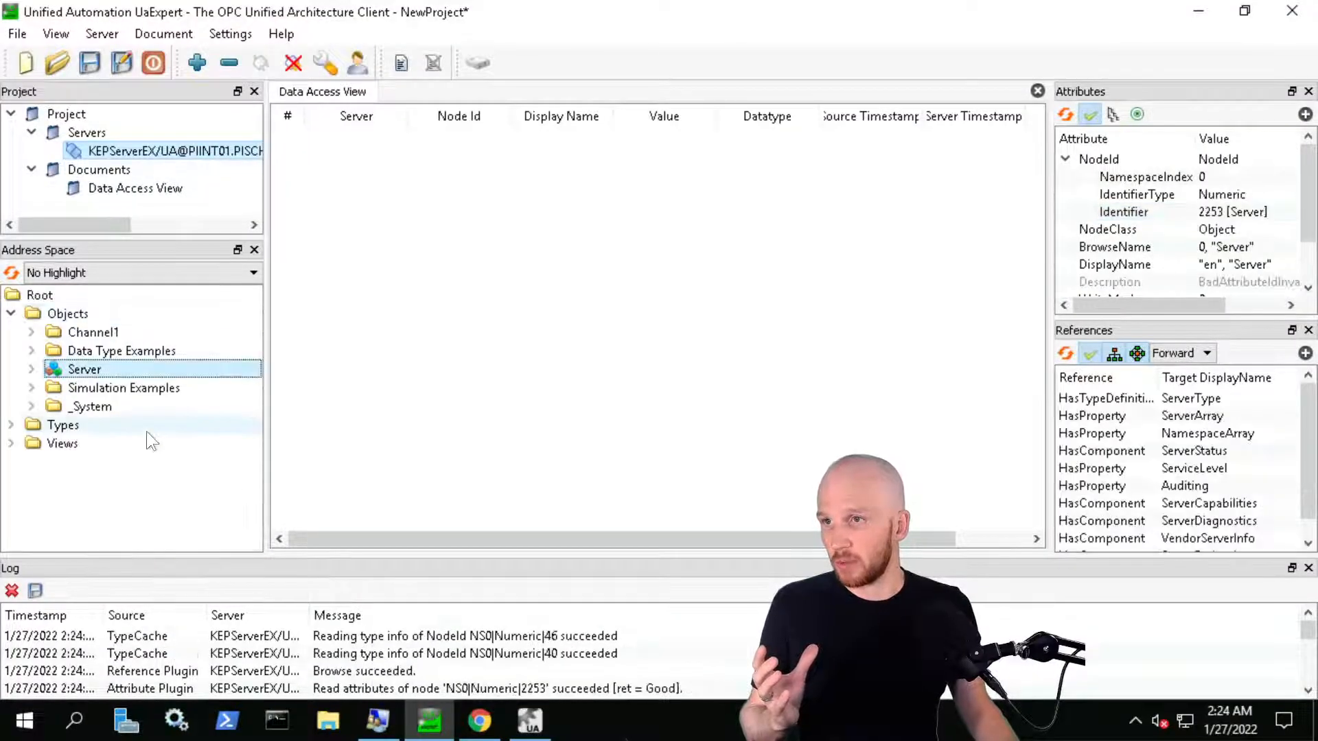
left_click(31, 368)
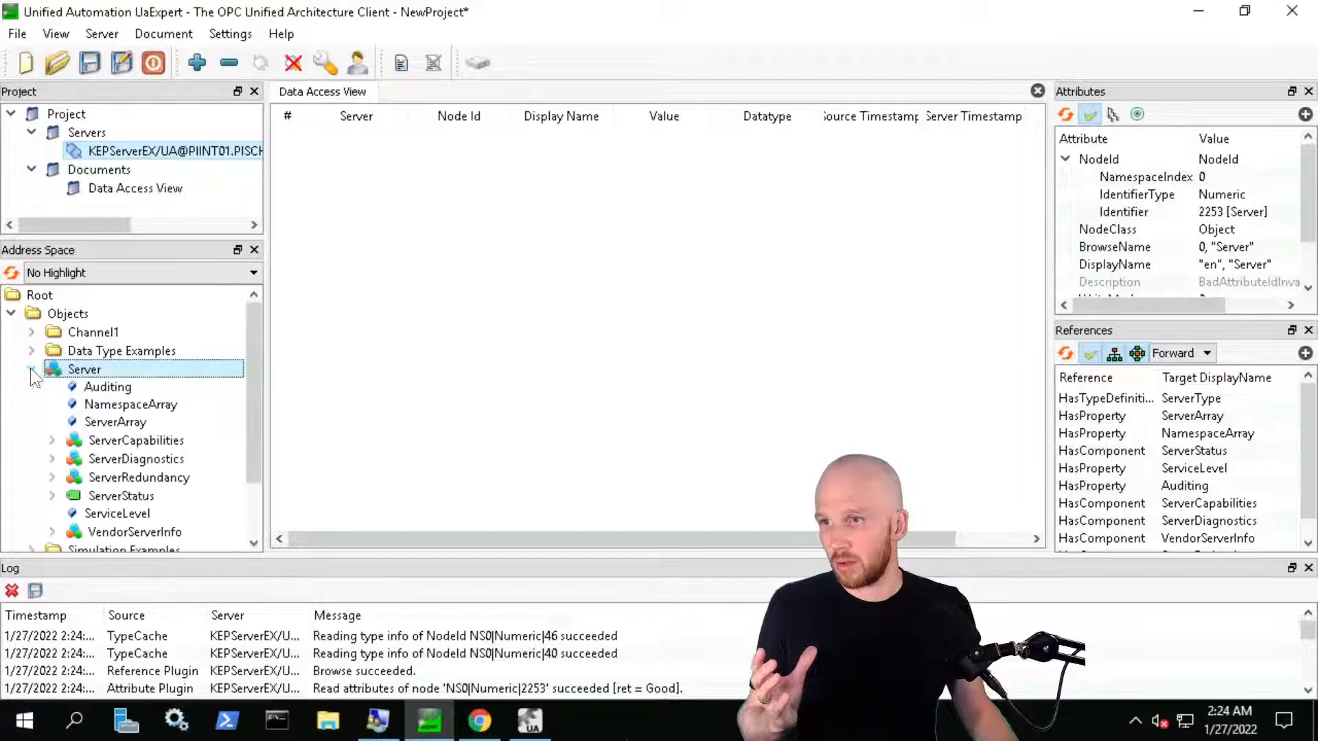
scroll(141, 393, "down", 1)
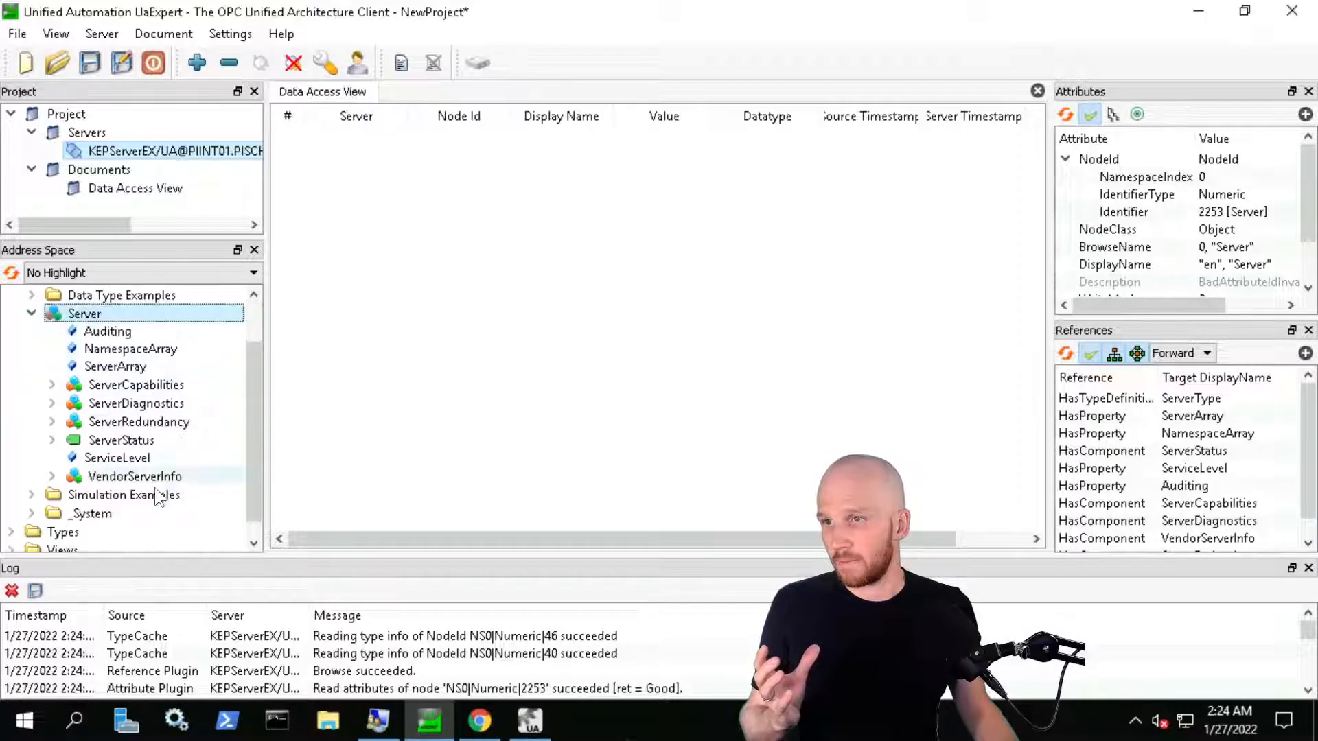
scroll(153, 487, "up", 1)
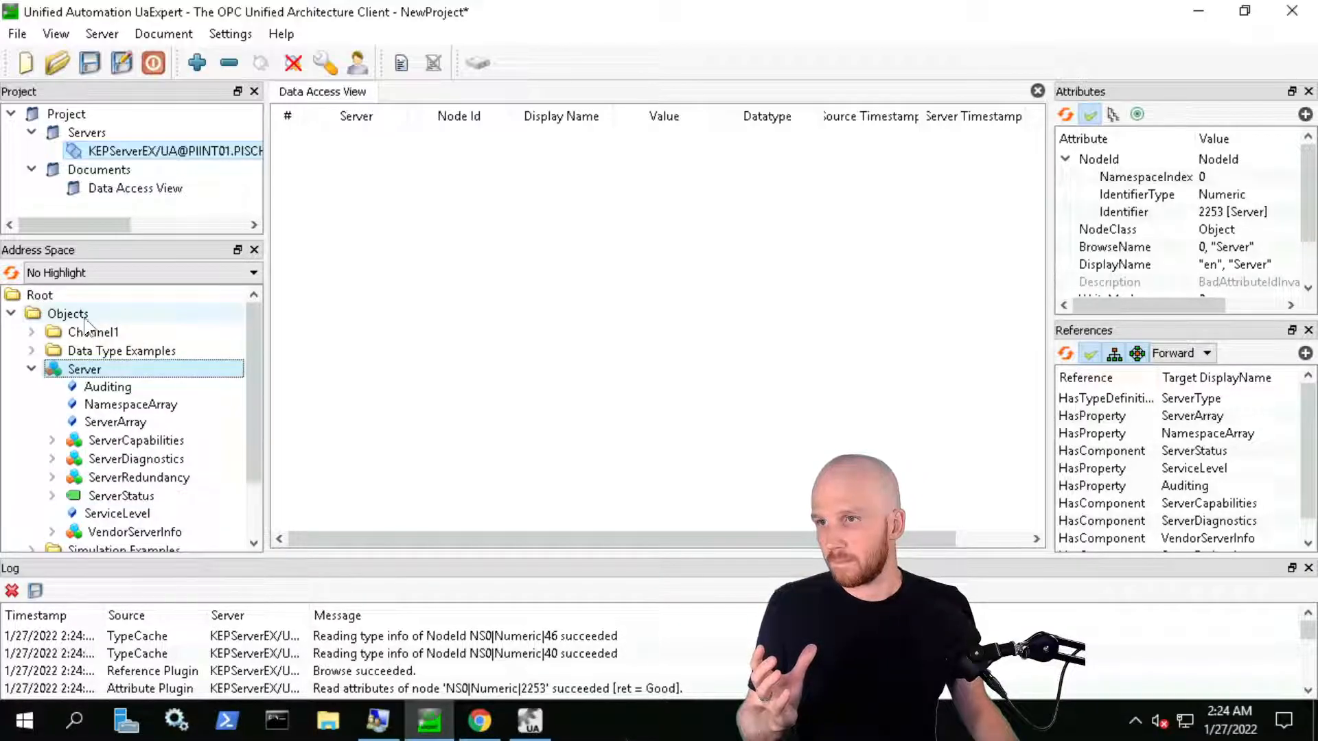
left_click(81, 314)
left_click(100, 371)
Expand ServerStatus and view CurrentTime's attributes, NodeId 2258
scroll(100, 371, "down", 2)
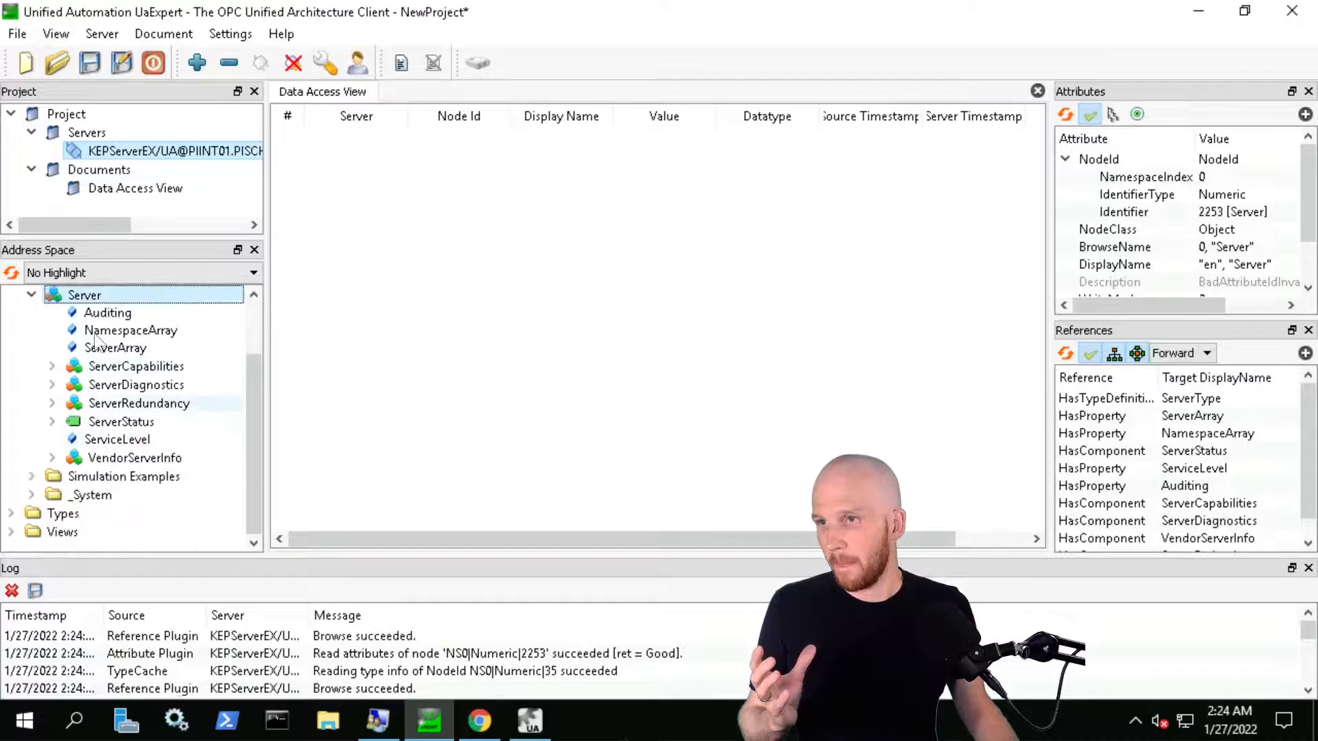
left_click(52, 421)
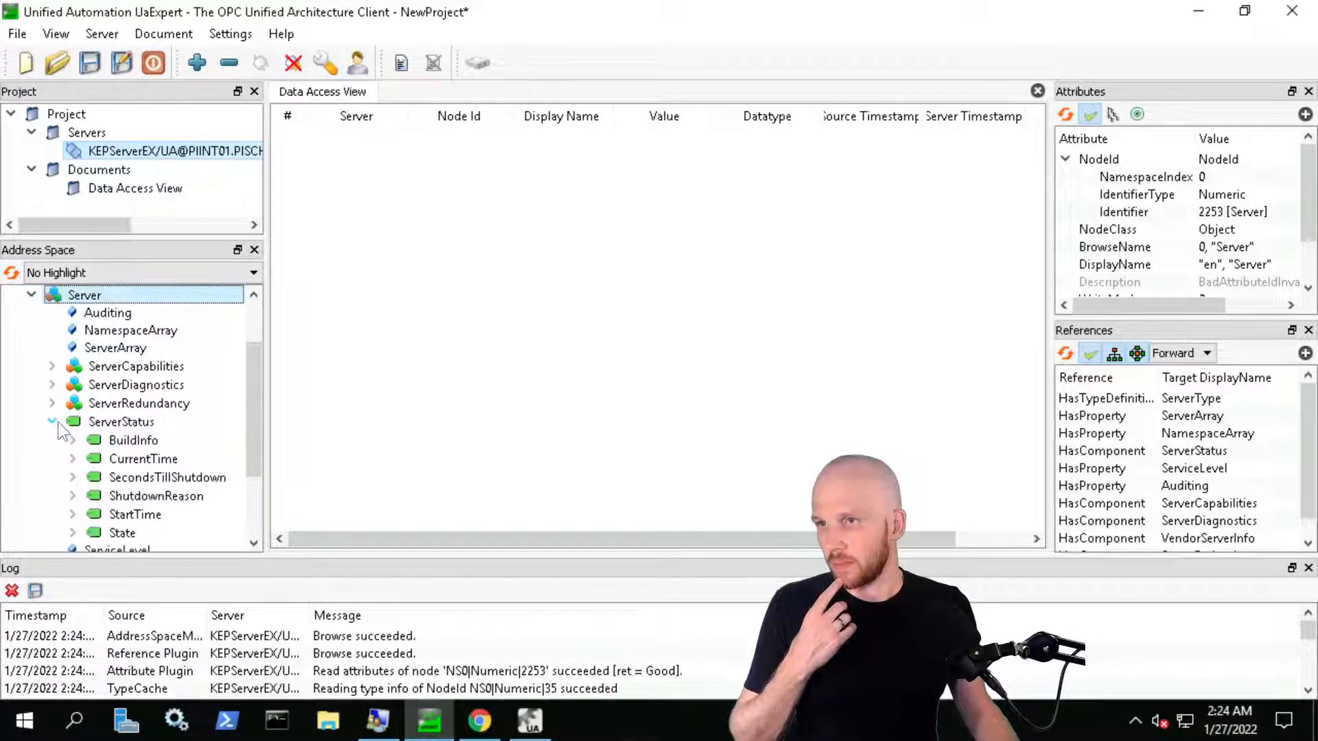
scroll(153, 436, "down", 1)
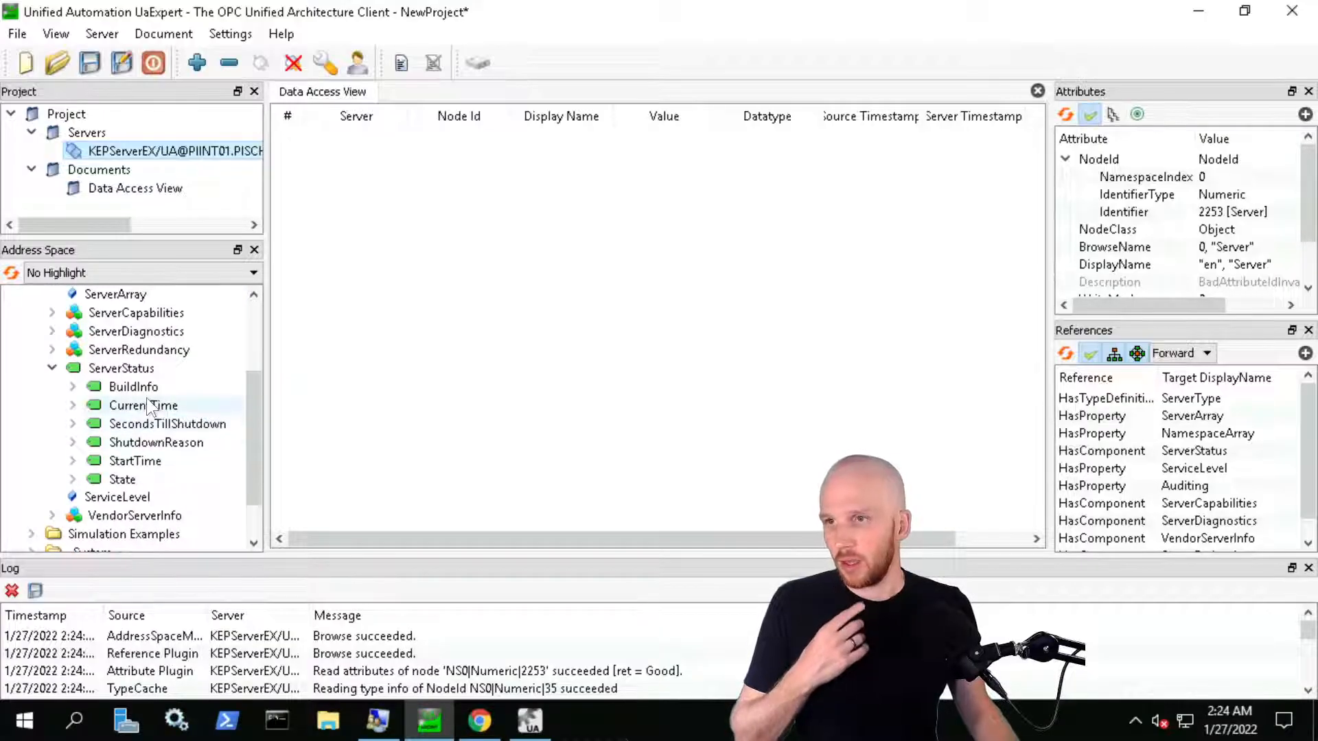
left_click(142, 406)
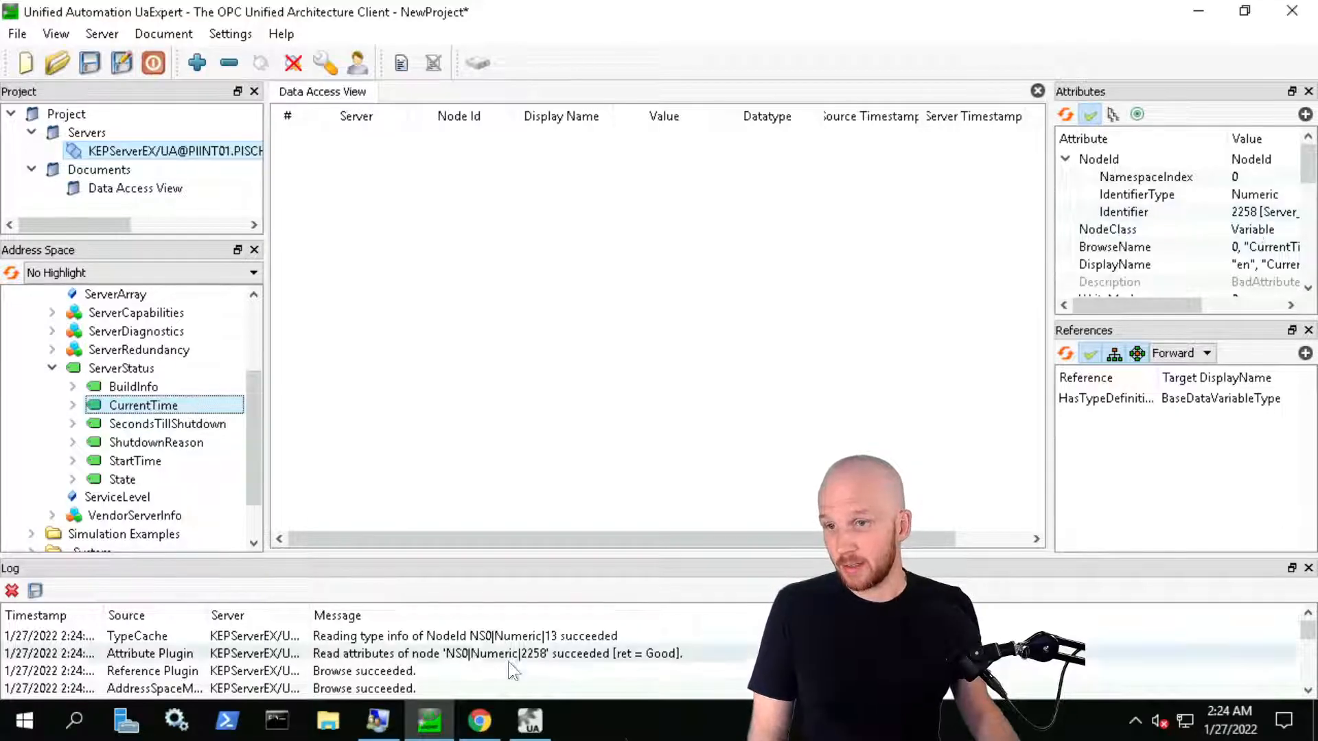
In the worksheet, replace tag 2258 with CurrentTime
left_click(237, 11)
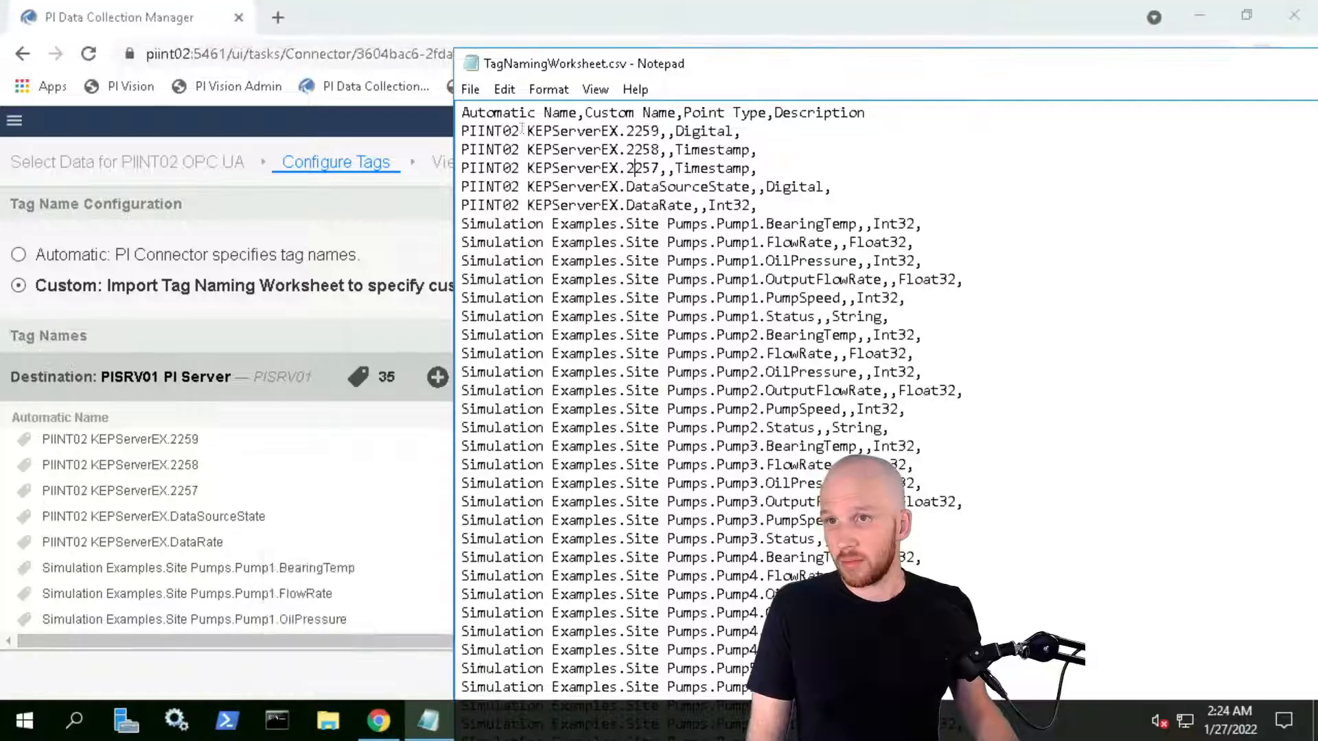
double_click(645, 149)
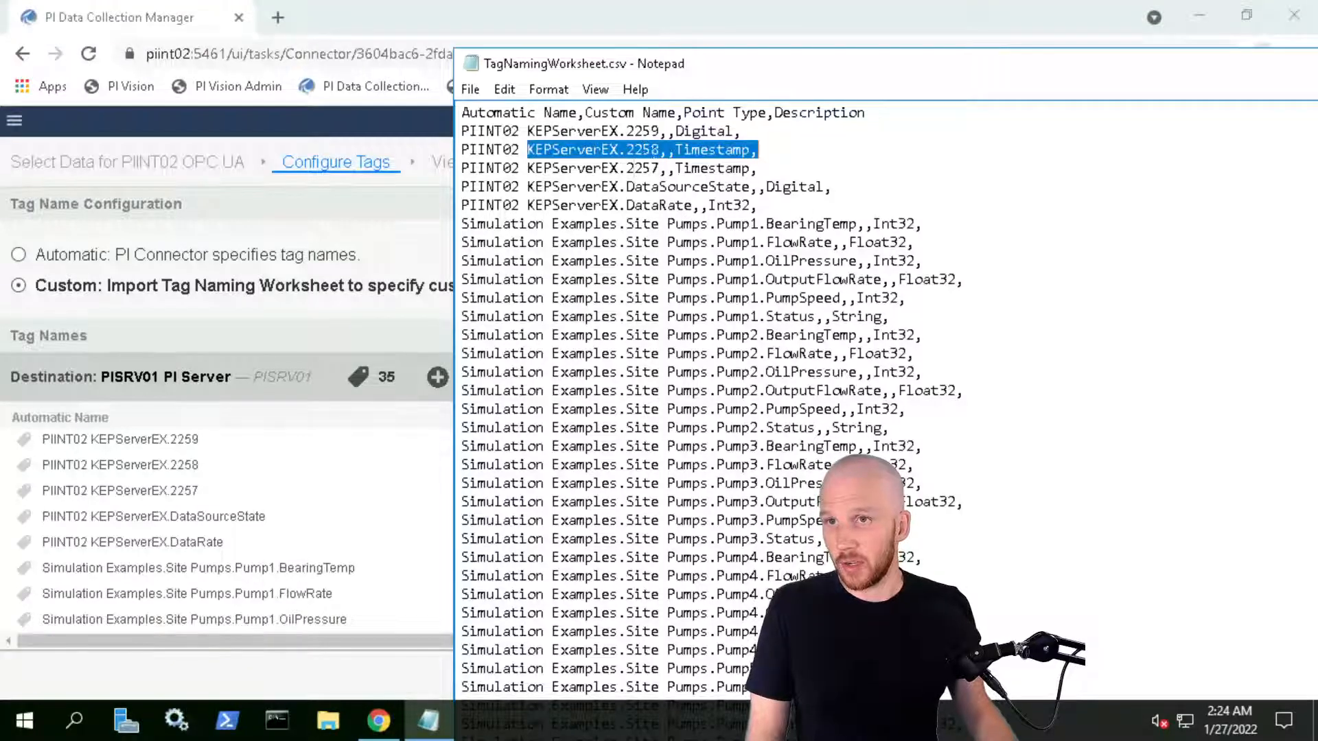
left_click(653, 149)
left_click_drag(628, 150, 660, 150)
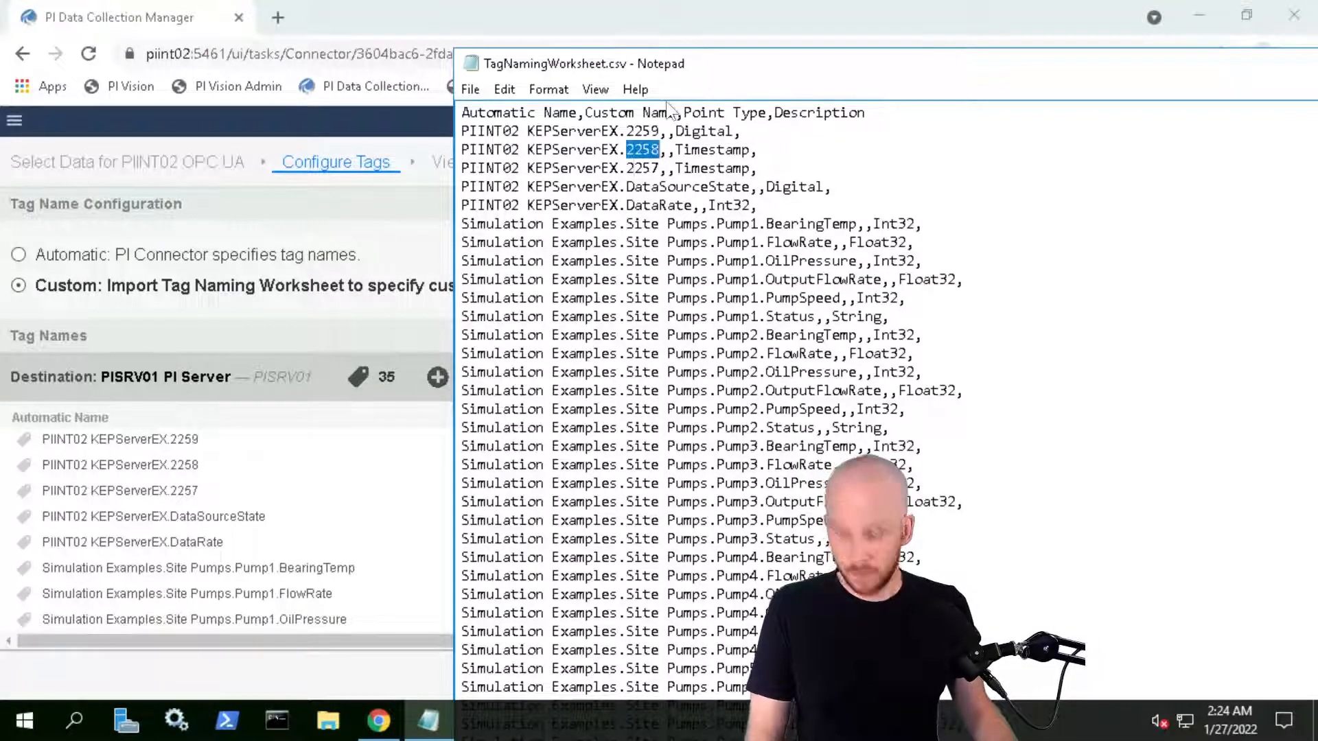
type("CurrentTime")
Check the StartTime node in UaExpert, then replace tag 2257 with StartTime
mouse_move(152, 7)
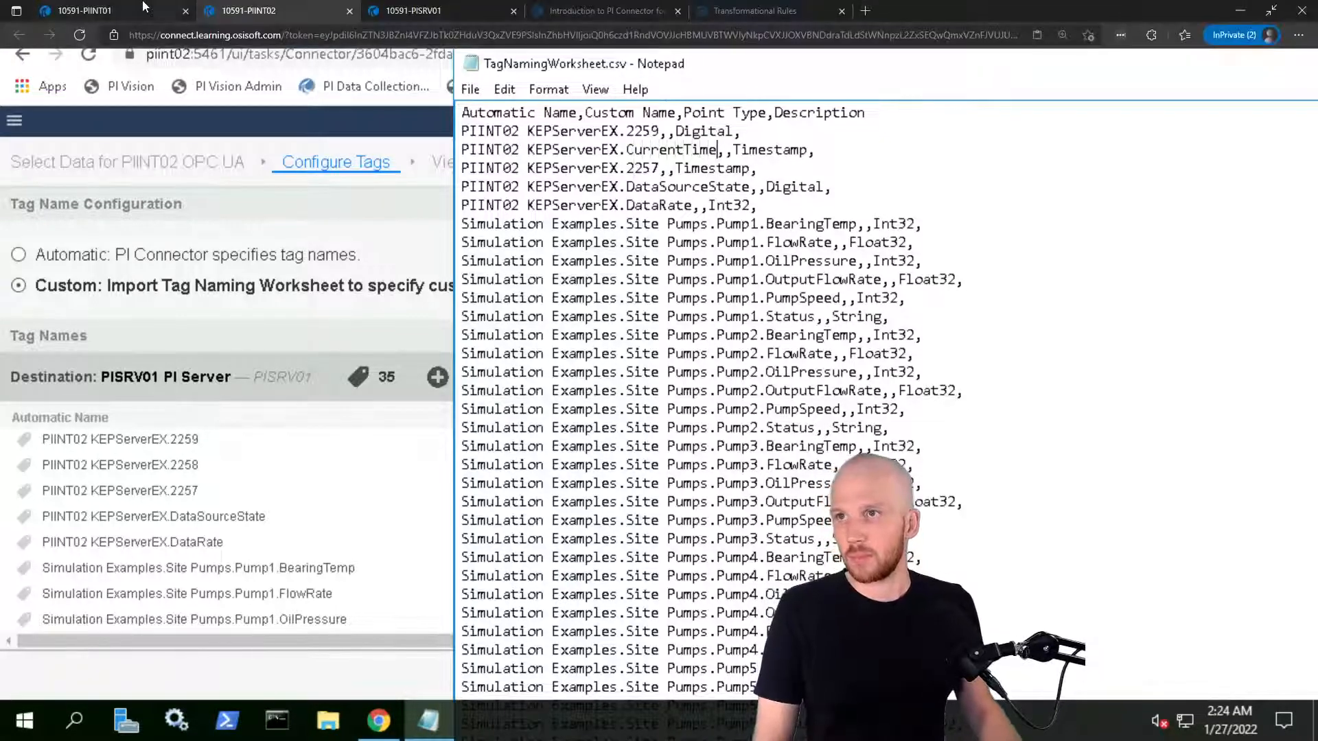
left_click(105, 8)
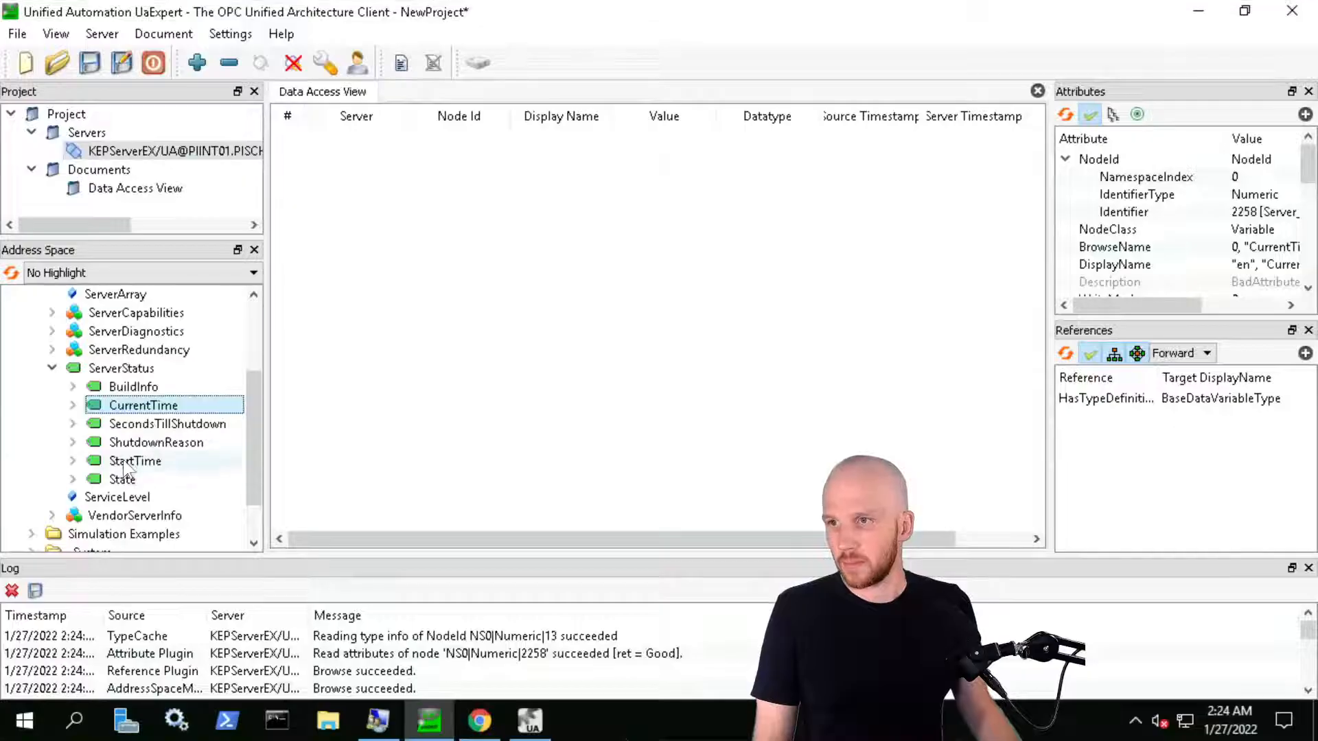
left_click(165, 462)
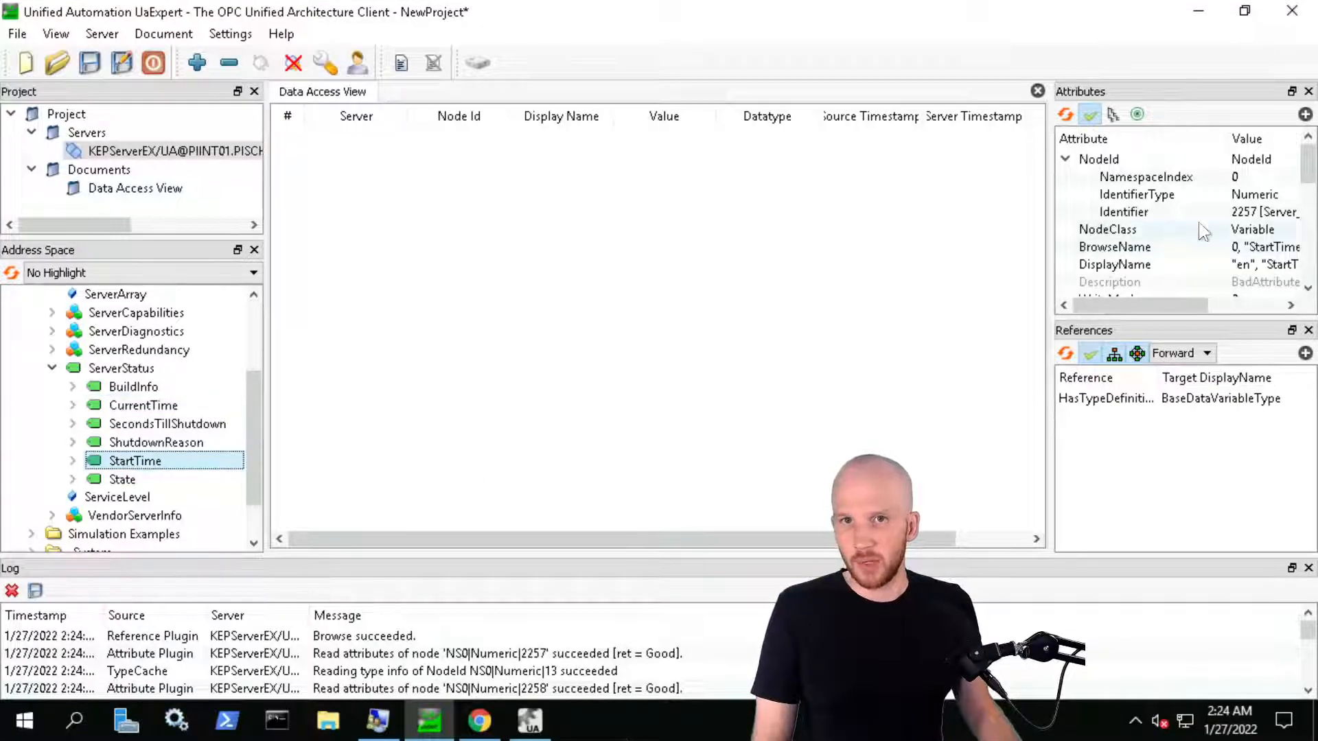
mouse_move(404, 27)
left_click(282, 11)
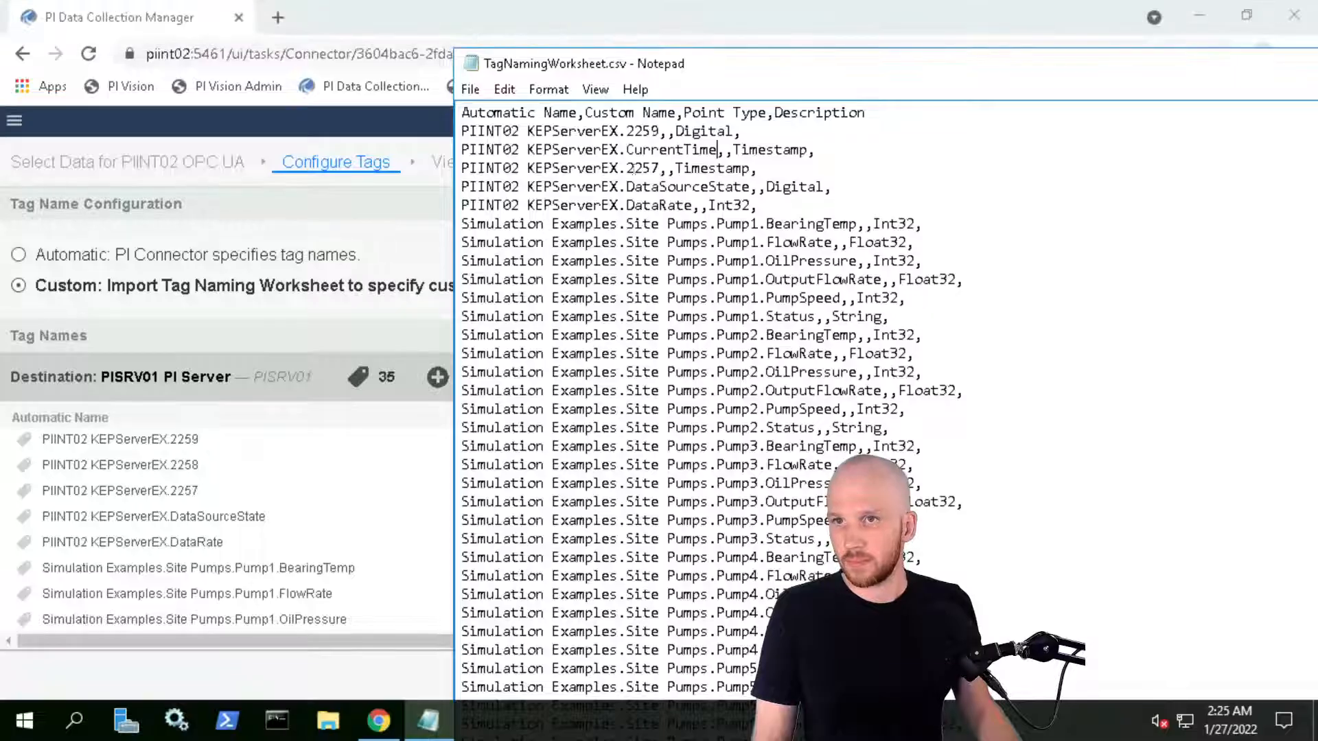
left_click_drag(629, 168, 662, 170)
type("StartTime")
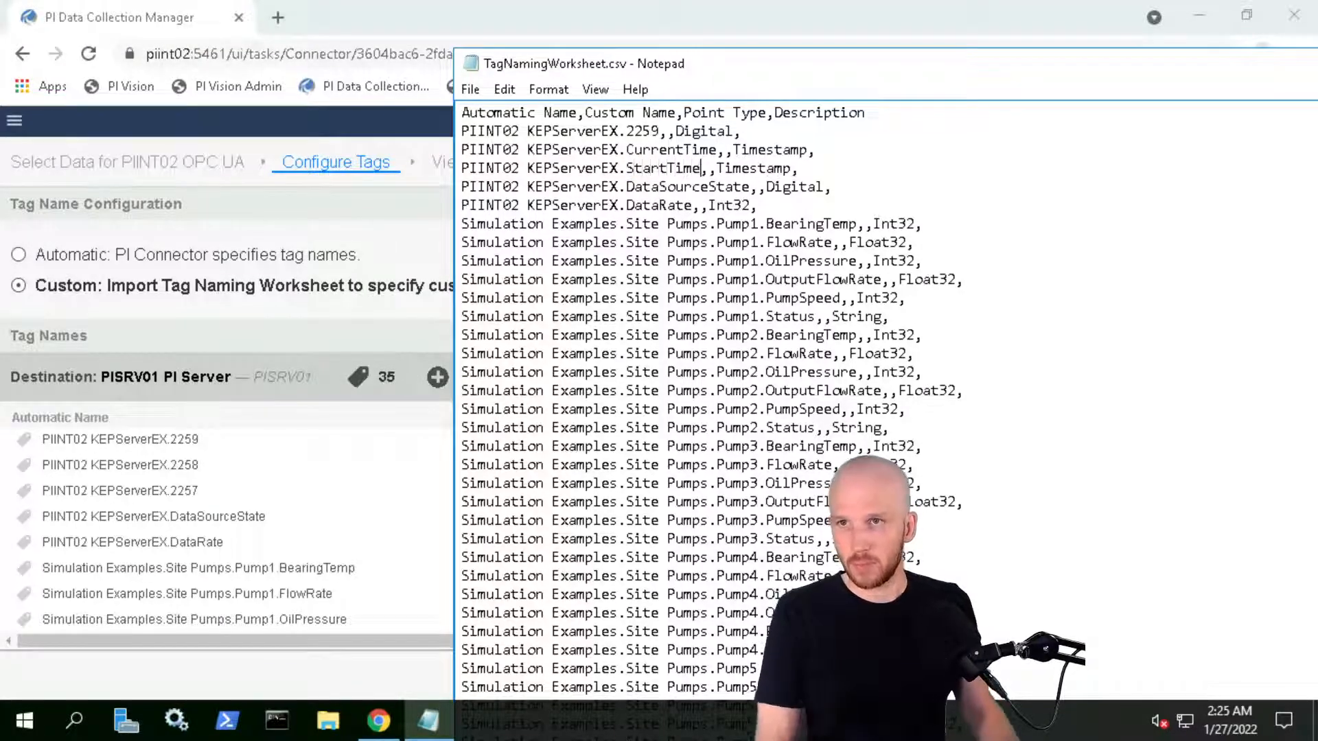
Check the State node in UaExpert, then replace tag 2259 with State
mouse_move(273, 13)
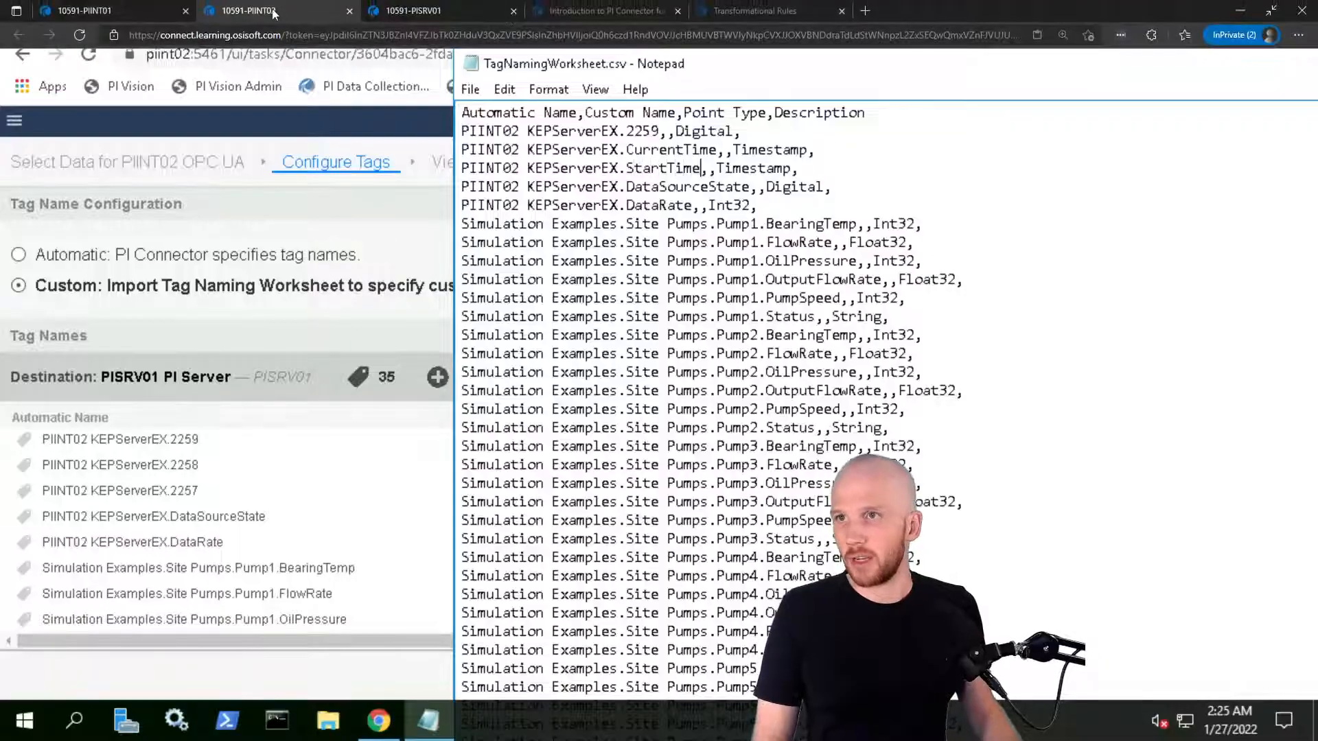
left_click(86, 10)
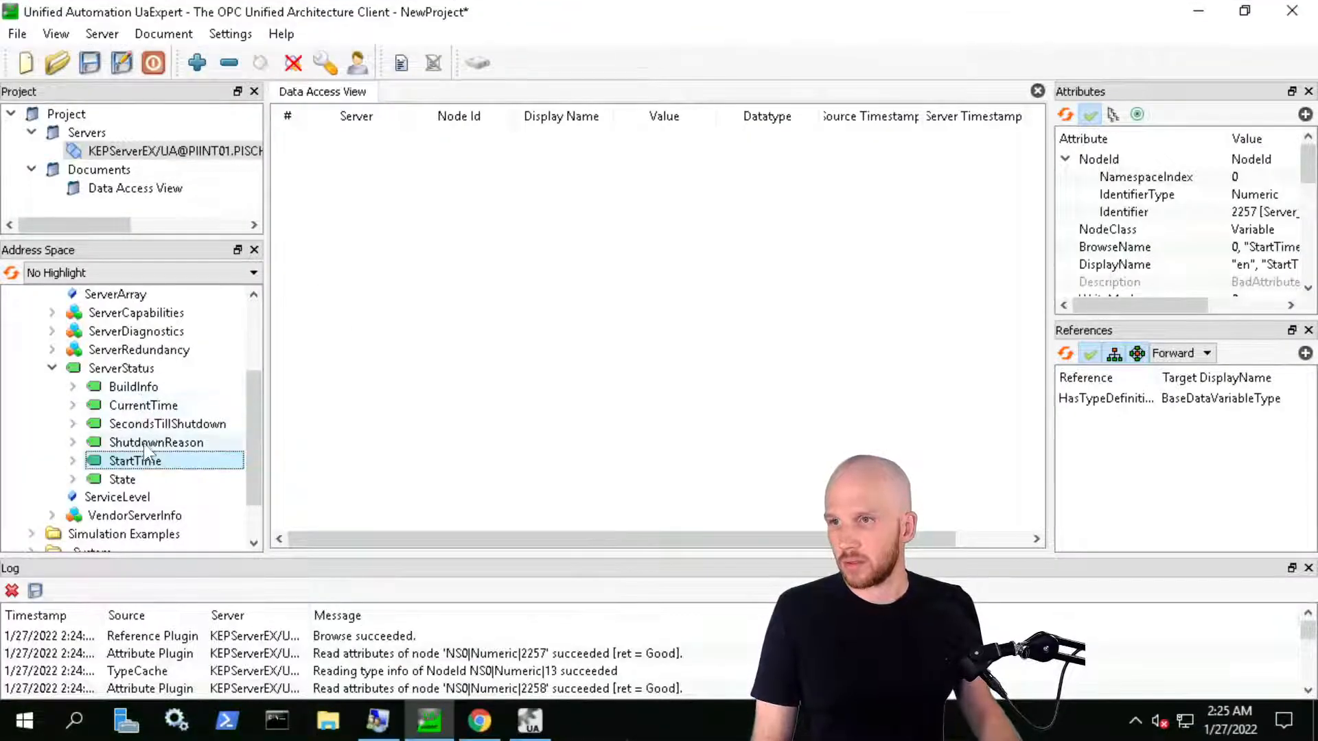
left_click(125, 479)
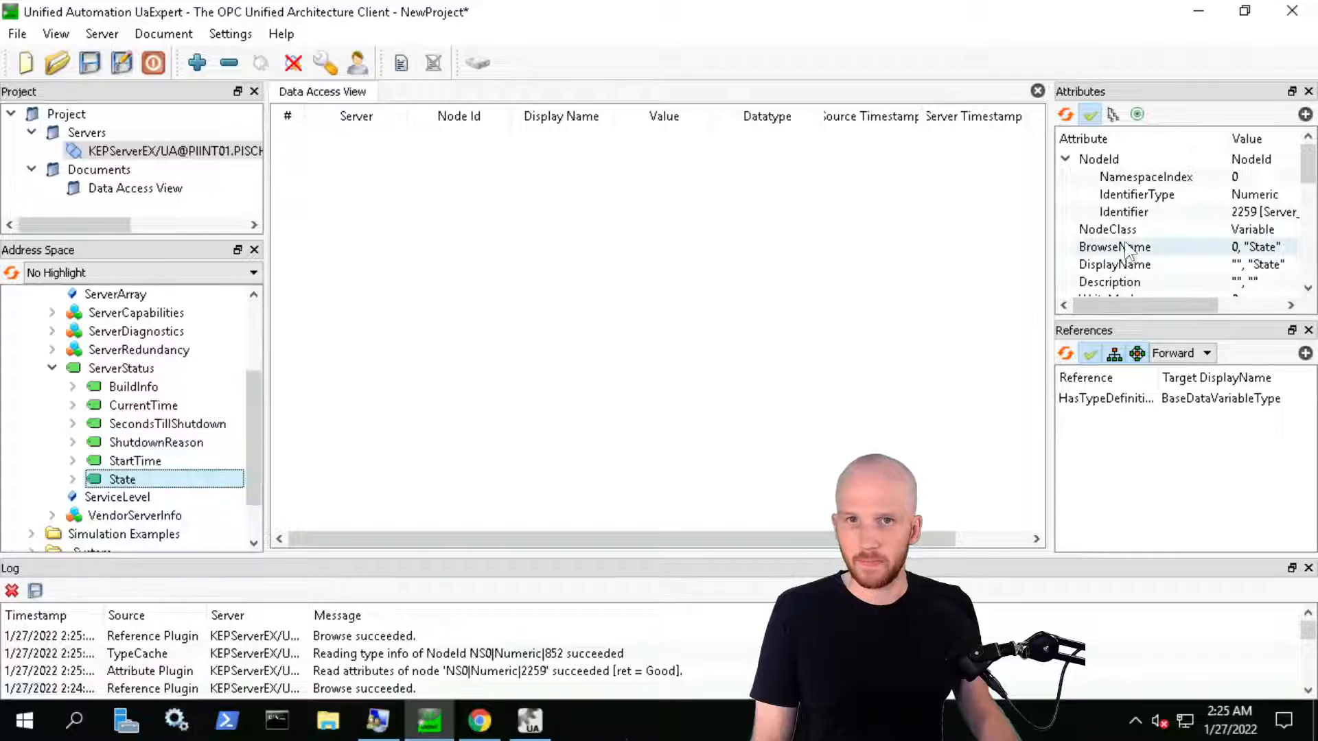
left_click(278, 11)
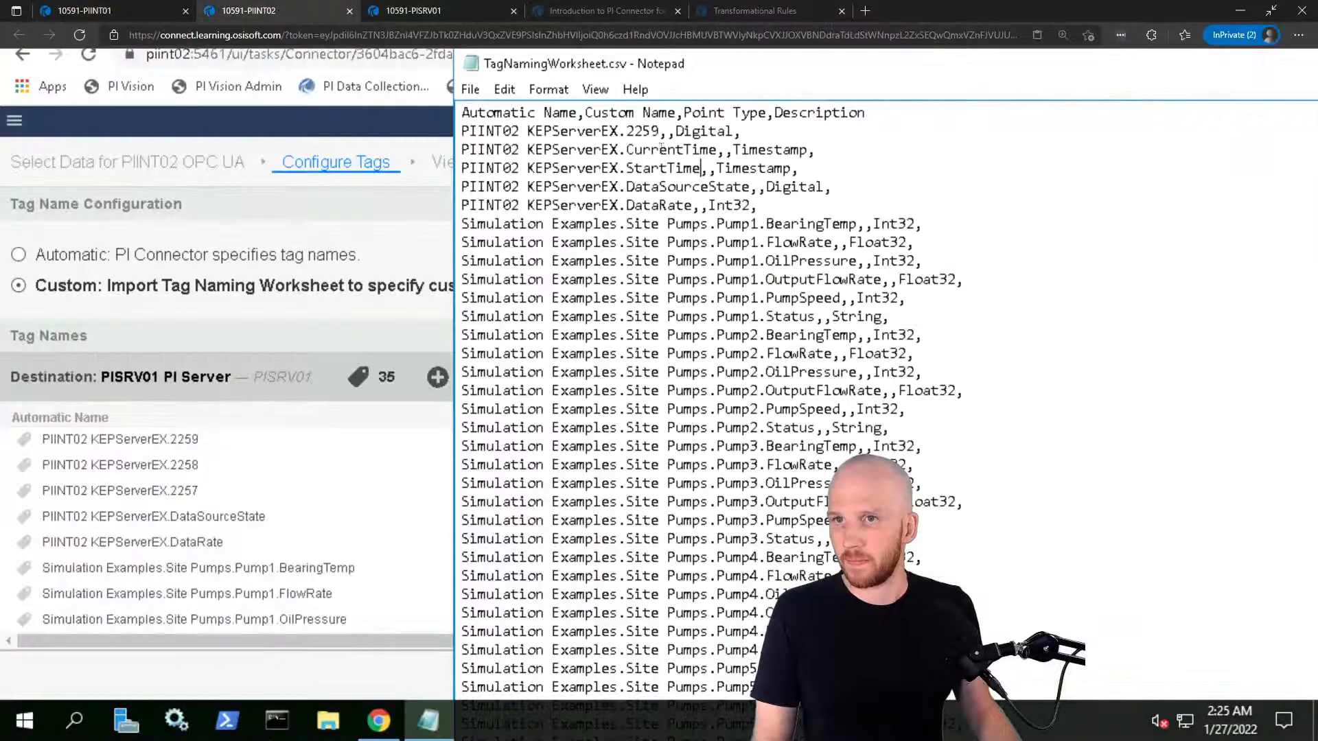
left_click_drag(625, 130, 659, 131)
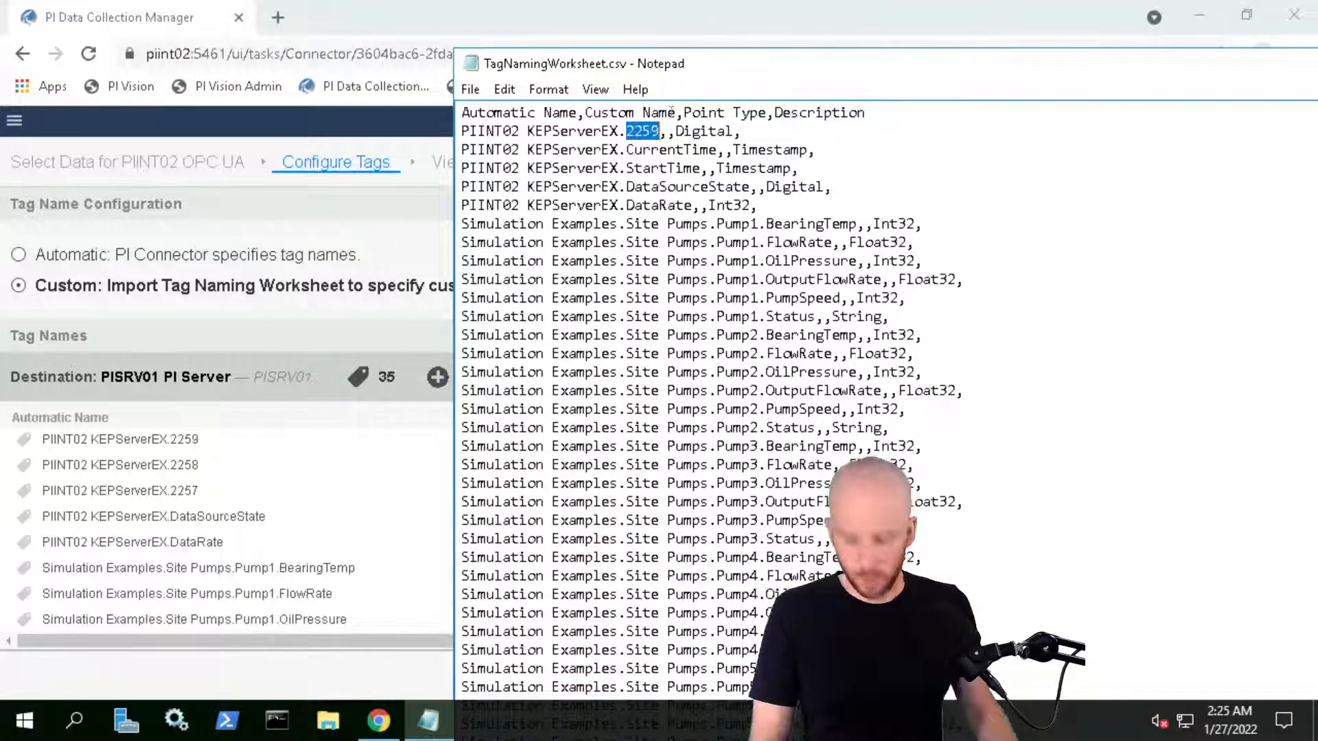
type("State")
Save the edited TagNamingWorksheet.csv from the File menu
left_click_drag(890, 59, 537, 21)
left_click(118, 51)
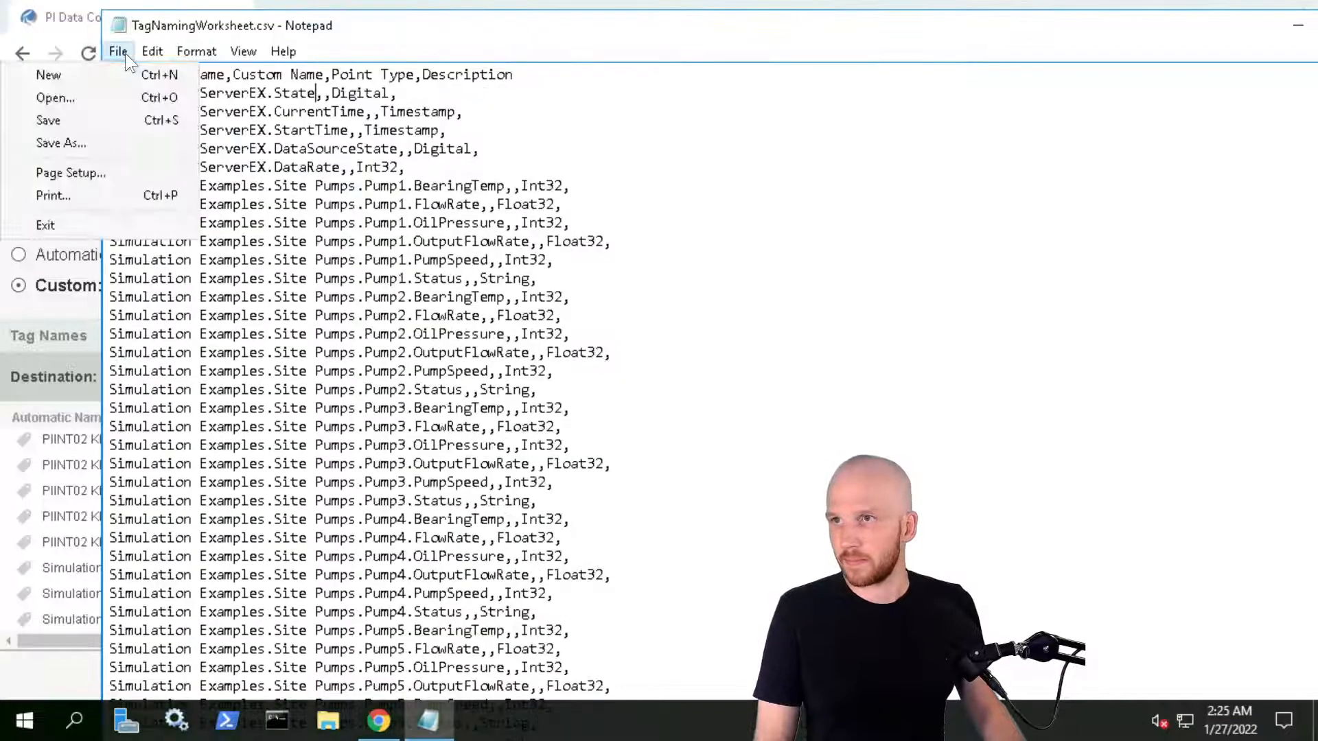
left_click(64, 127)
left_click_drag(764, 26, 564, 157)
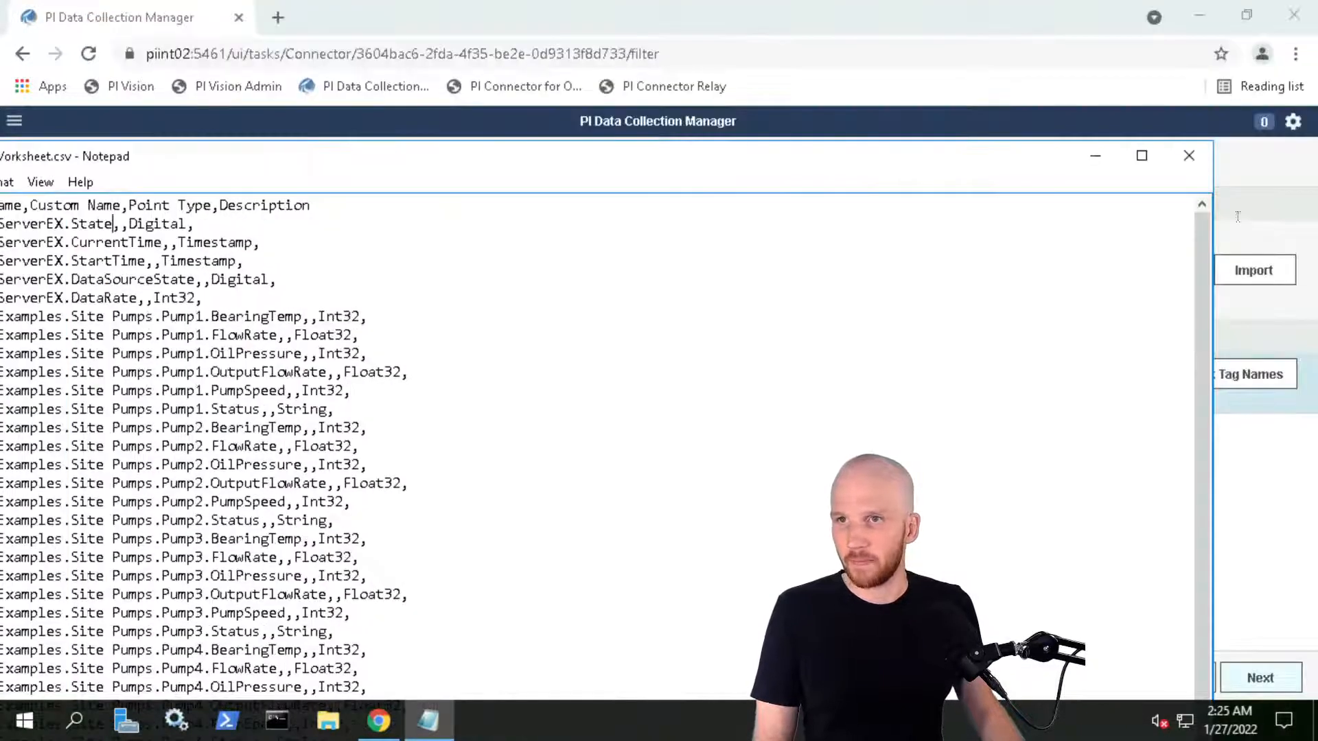
Close Notepad and import TagNamingWorksheet.csv from the Desktop, getting 0 of 35 custom names
left_click(1189, 155)
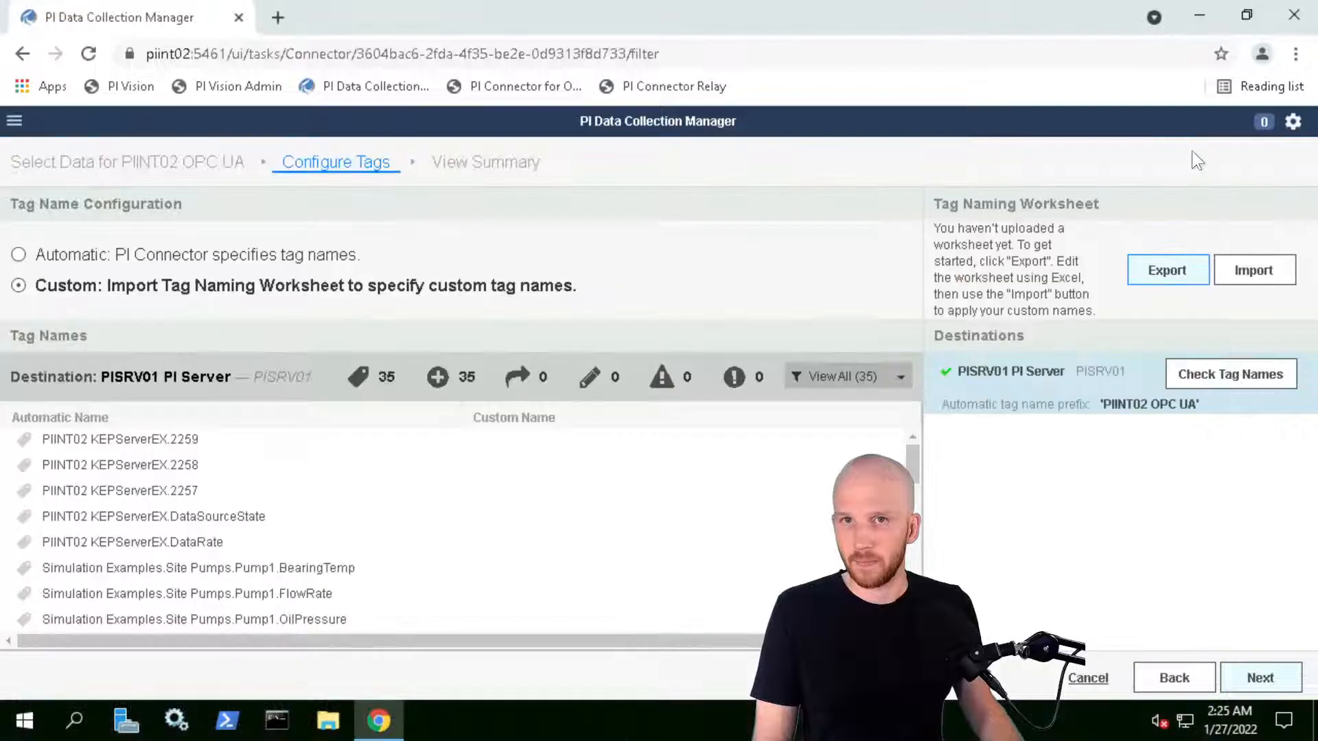
left_click(1247, 269)
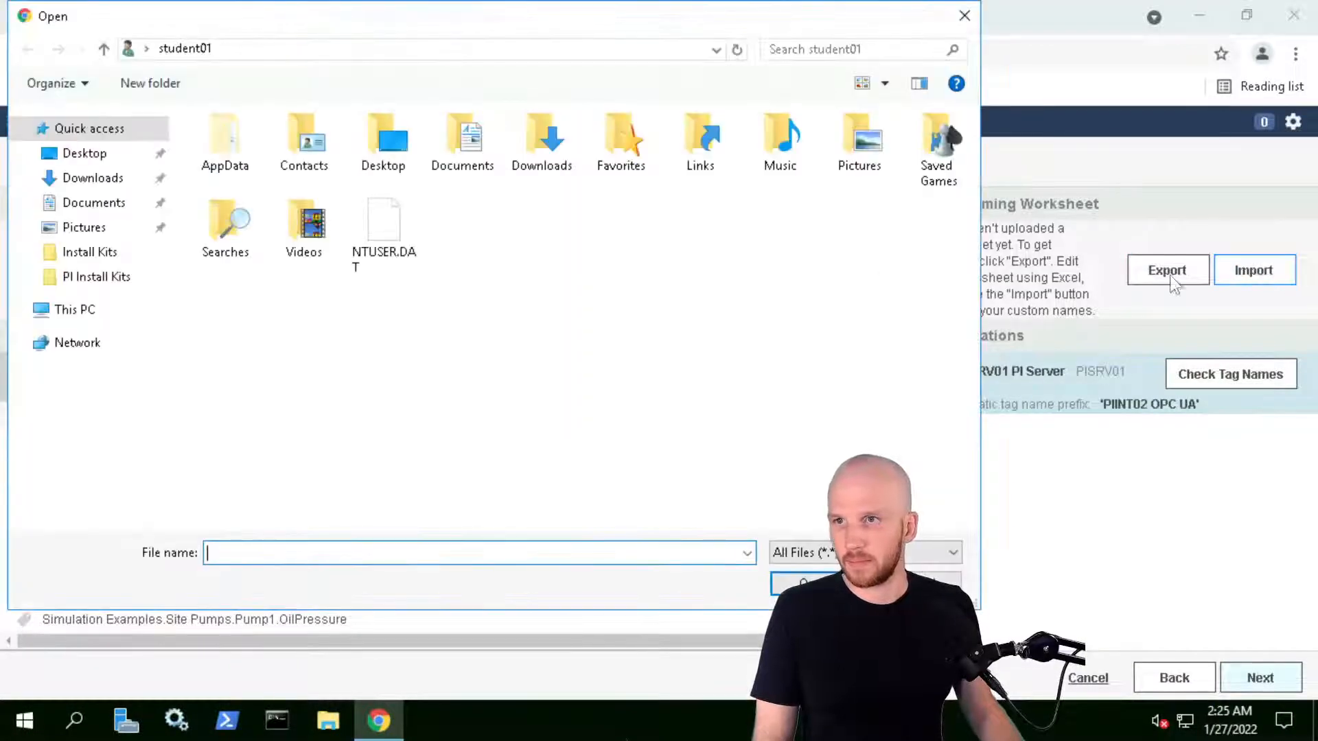
left_click(85, 153)
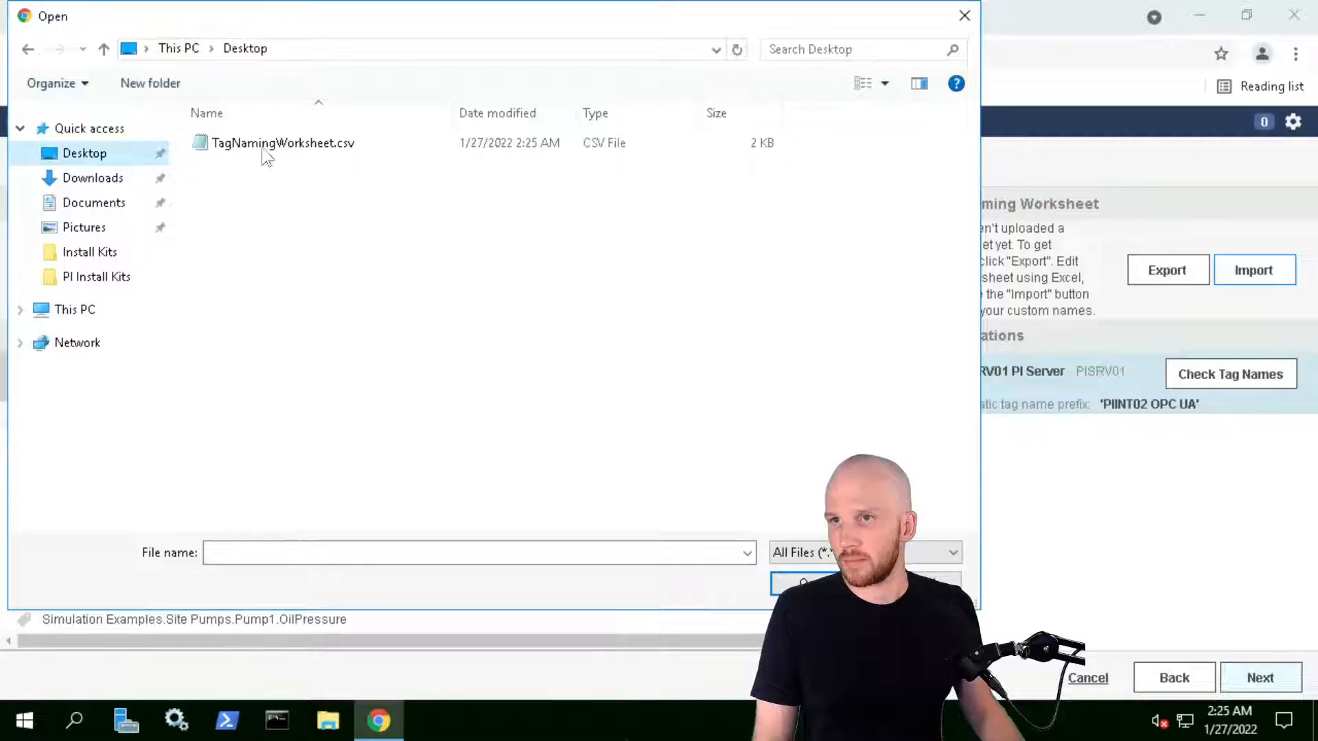
double_click(261, 143)
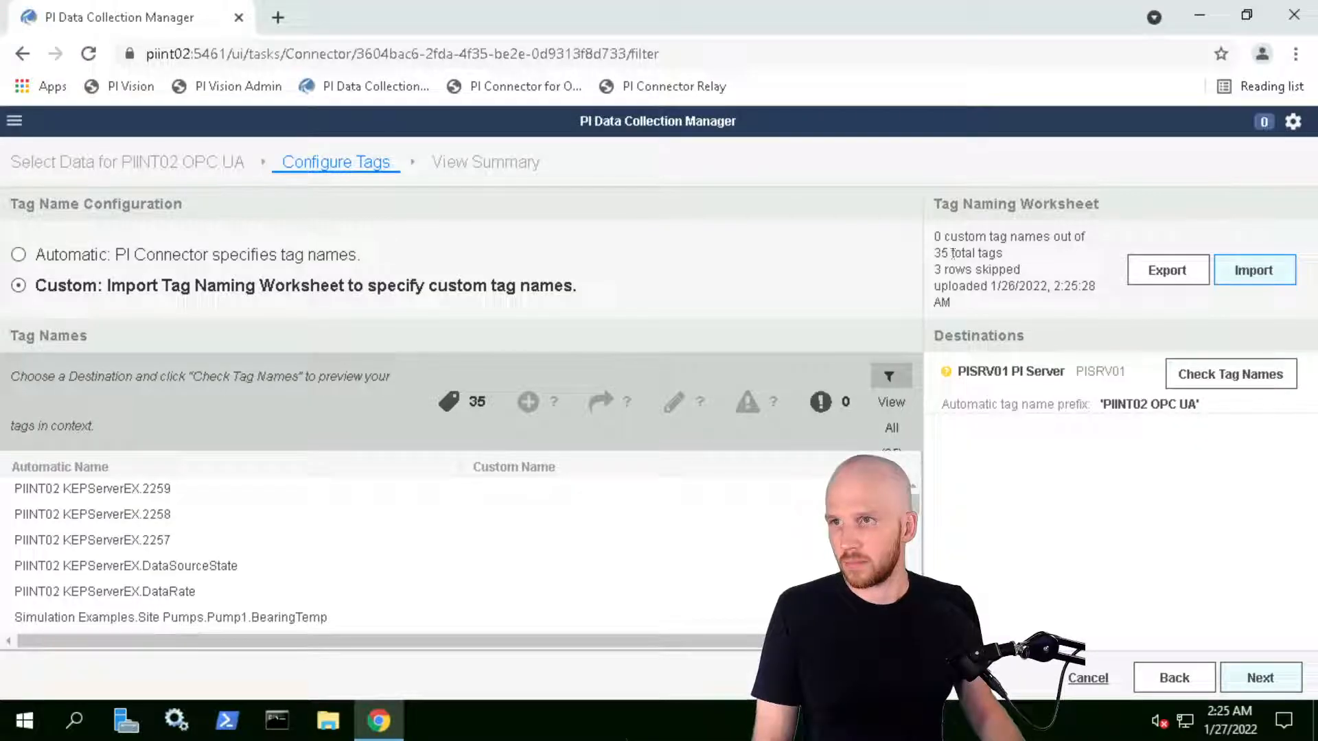
scroll(288, 542, "down", 5)
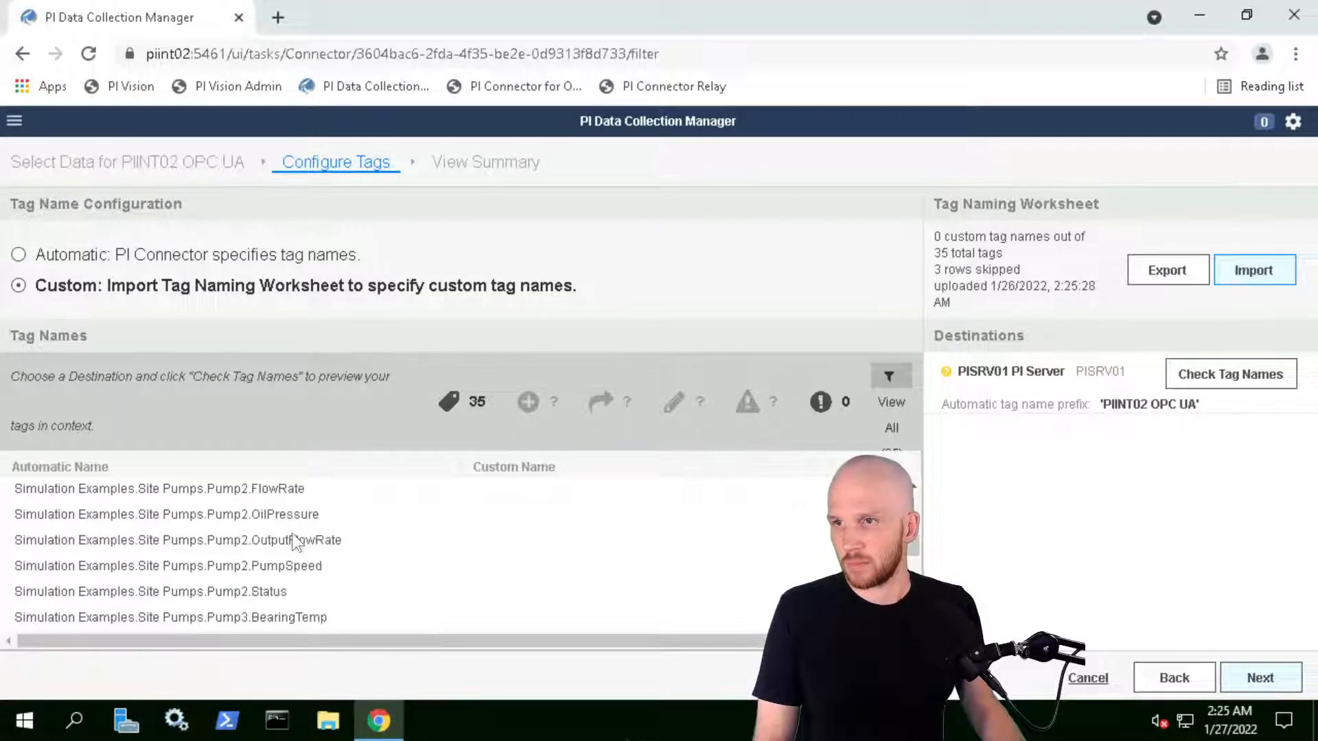
scroll(299, 545, "up", 5)
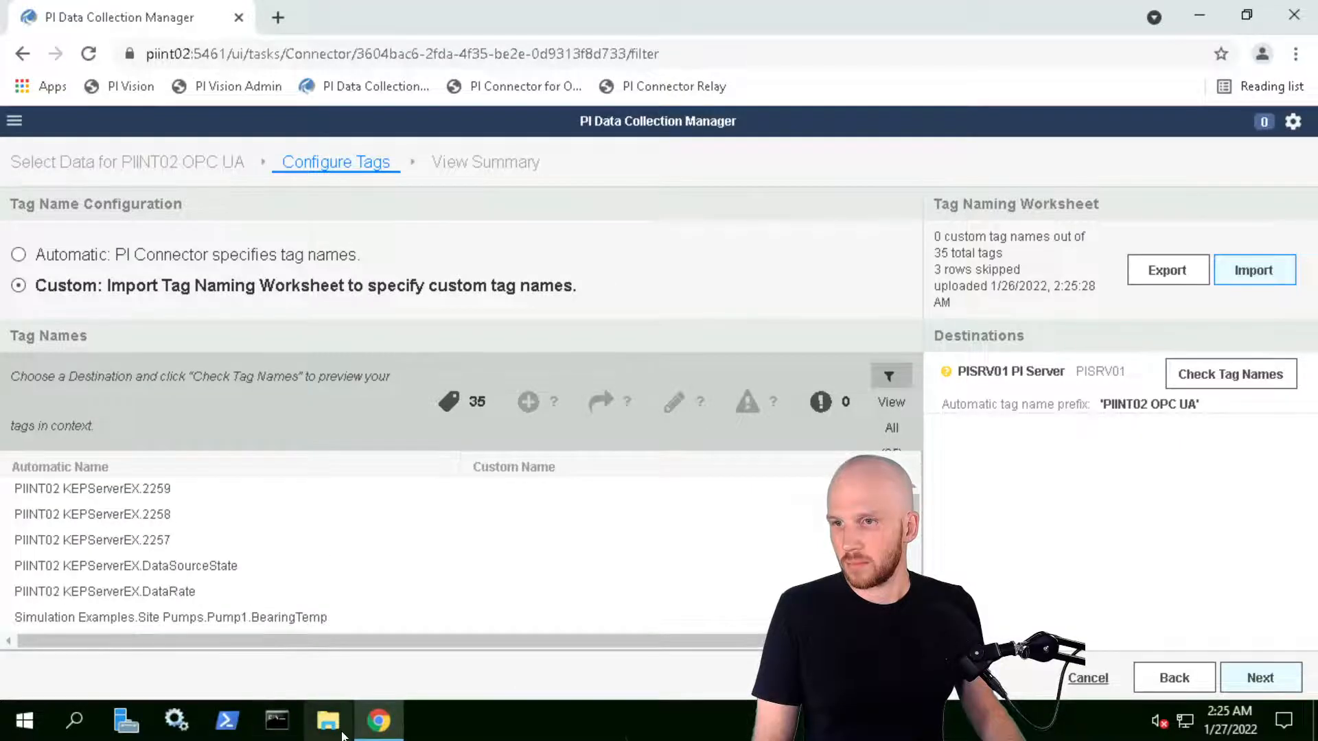
Consult the OPC UA connector's Transformational Rules documentation, then return to Data Collection Manager
left_click(583, 6)
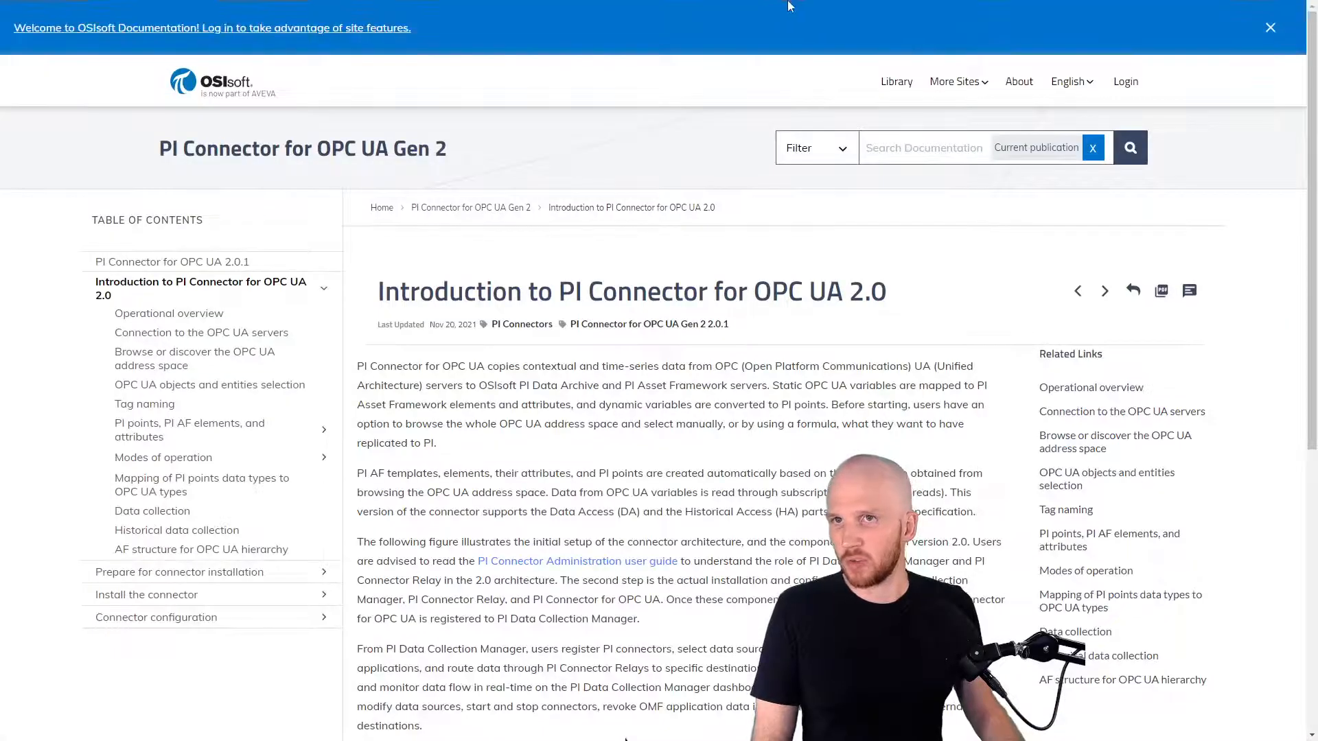
left_click(773, 6)
mouse_move(191, 5)
left_click(237, 11)
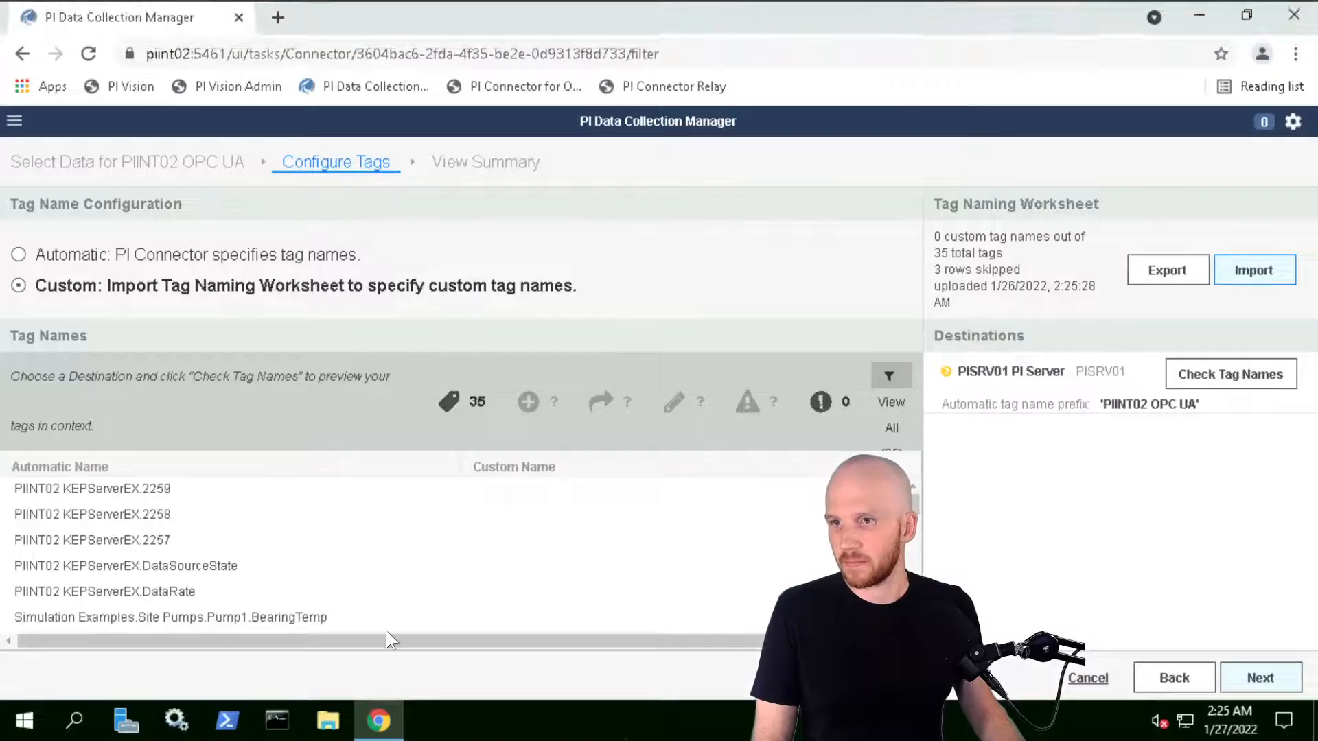
Re-export the worksheet over TagNamingWorksheet.csv and open it in Notepad
left_click(1169, 269)
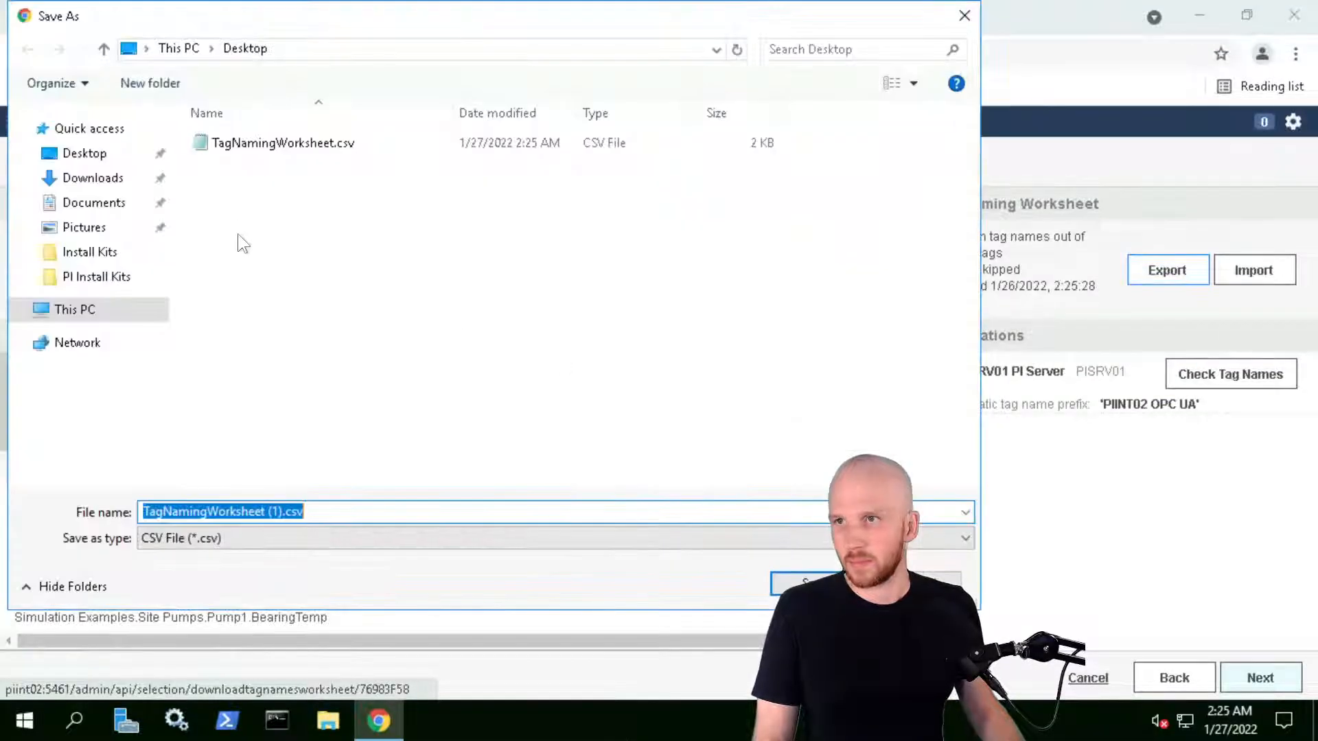
left_click(294, 142)
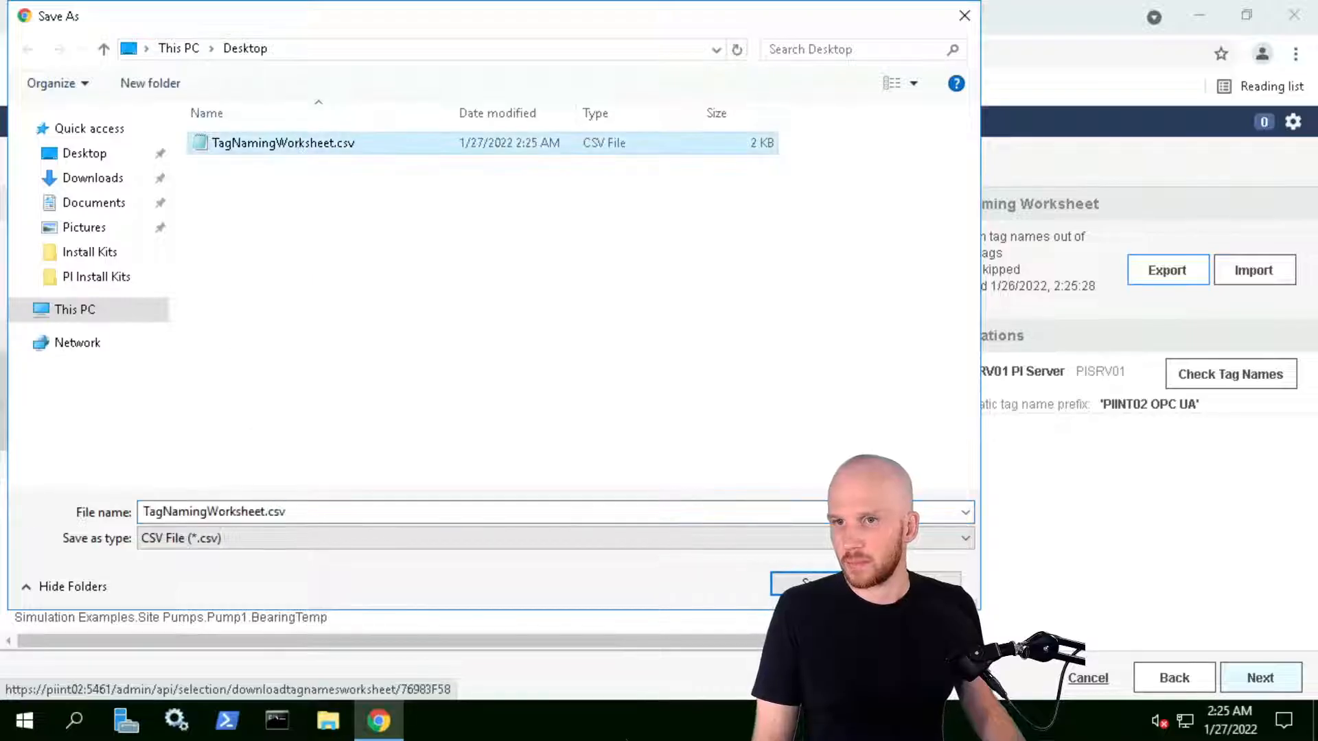
key("Return")
left_click(717, 366)
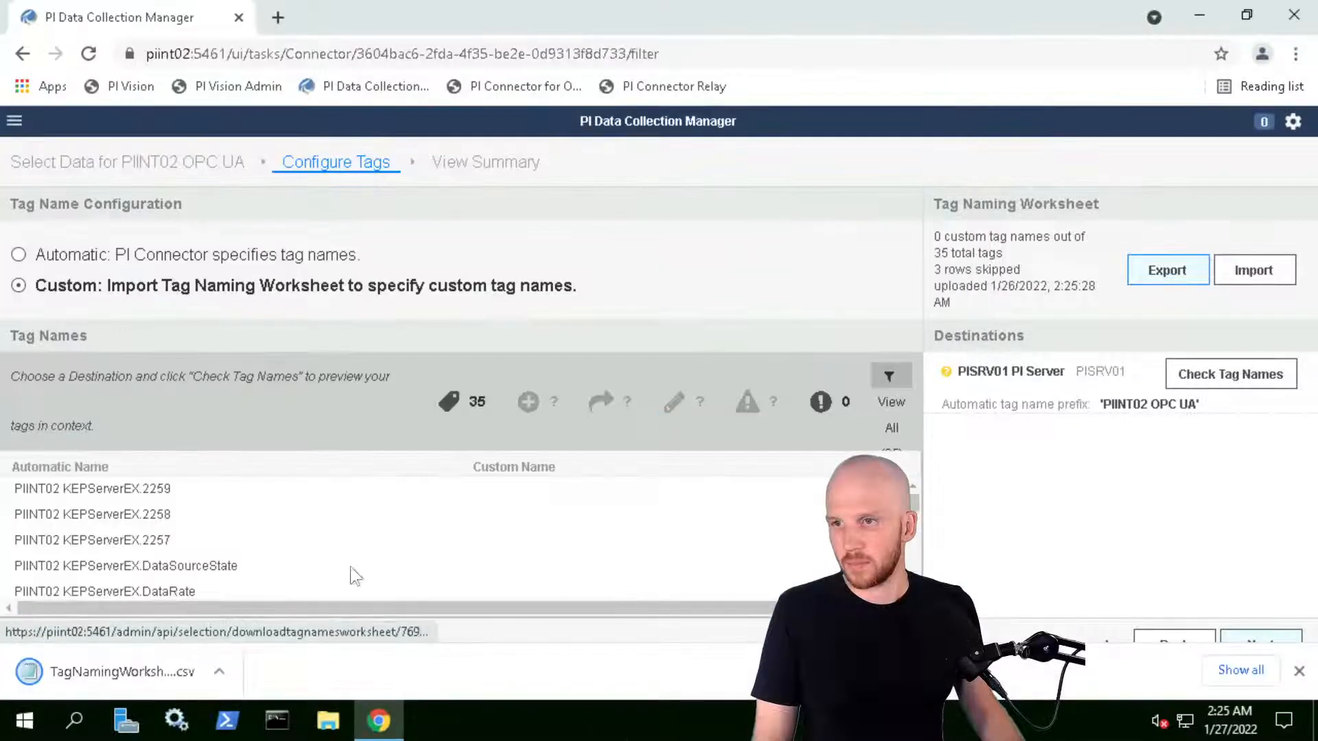
left_click(124, 673)
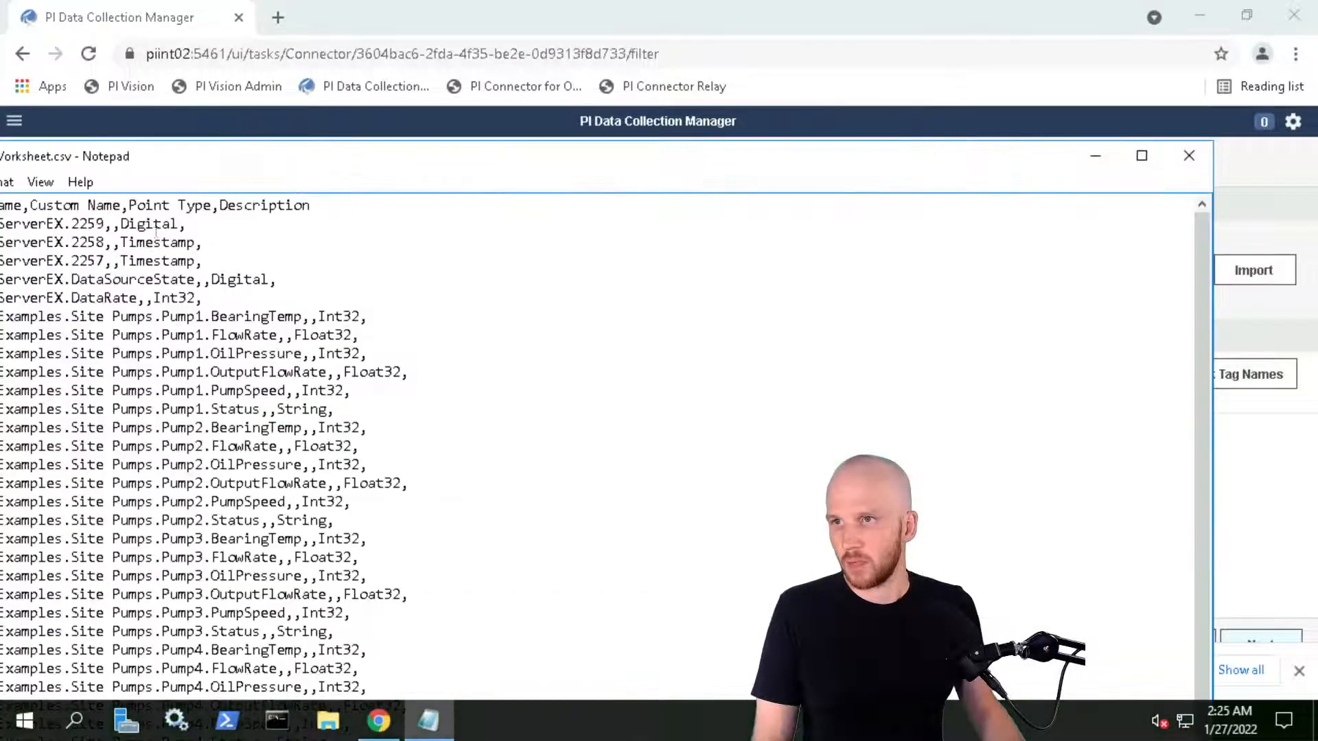
left_click_drag(286, 157, 486, 99)
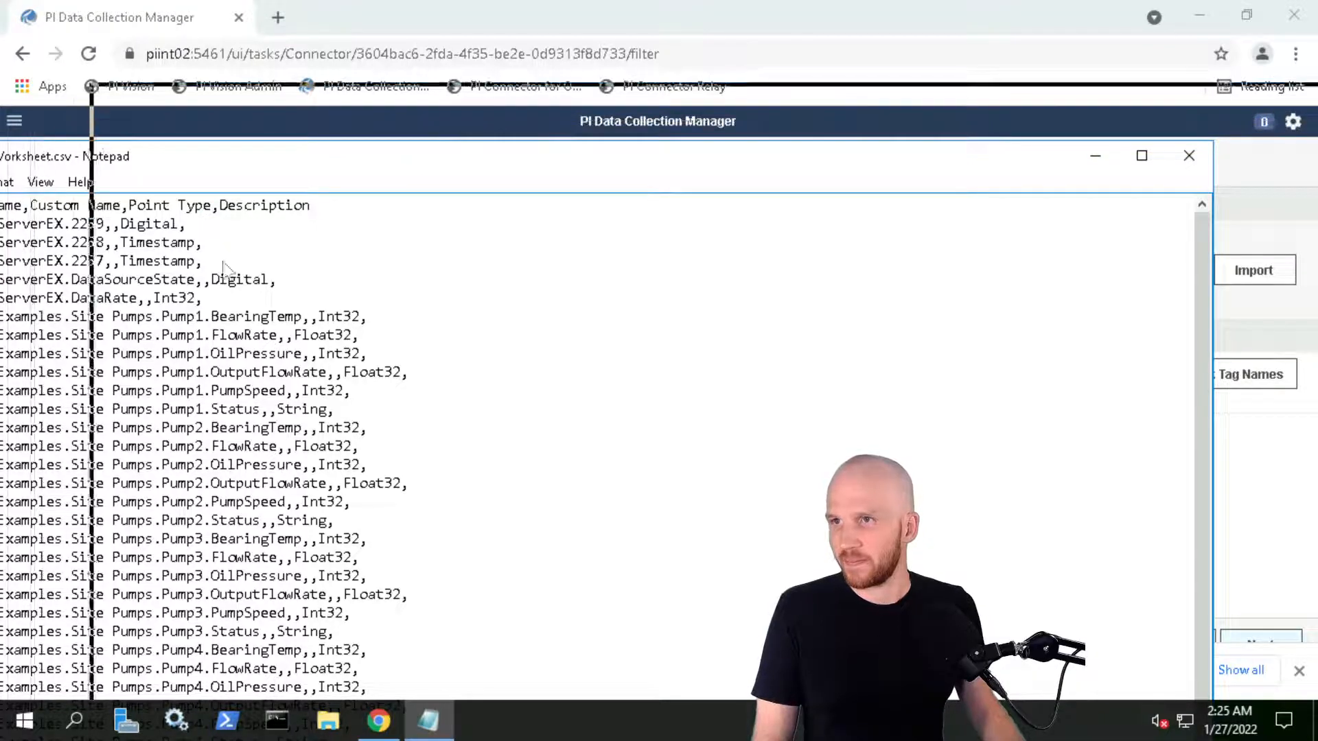
Set the 2259 row's custom name to PIINT02 KEPServerEX.State and save on closing
left_click(312, 166)
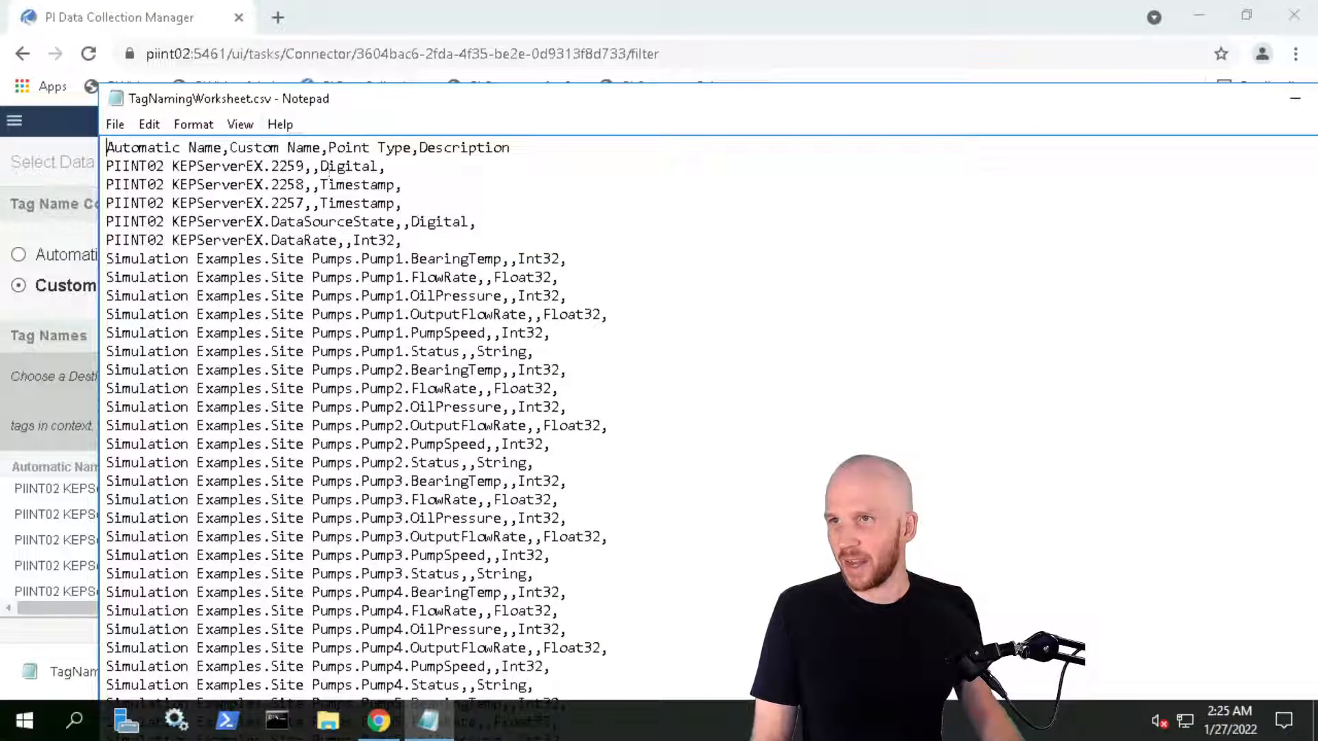
left_click_drag(106, 166, 303, 171)
key("ctrl+c")
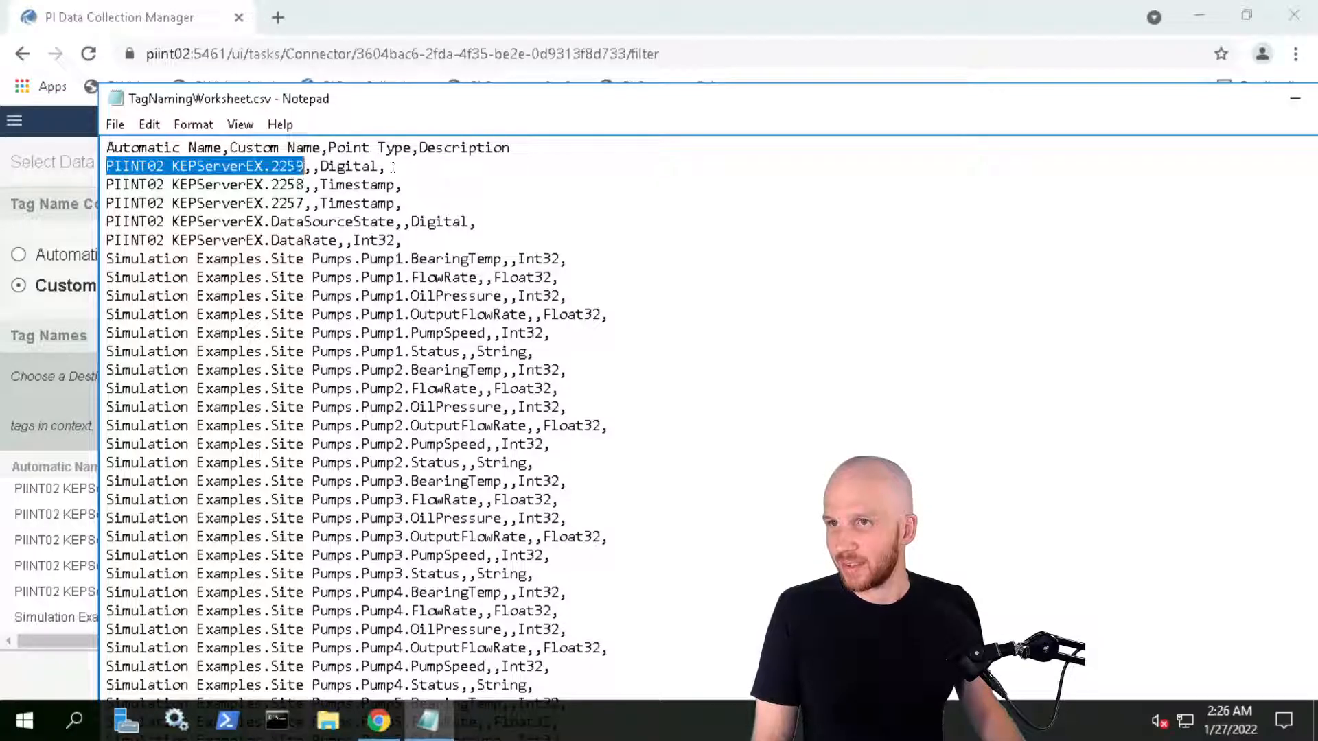
left_click(313, 167)
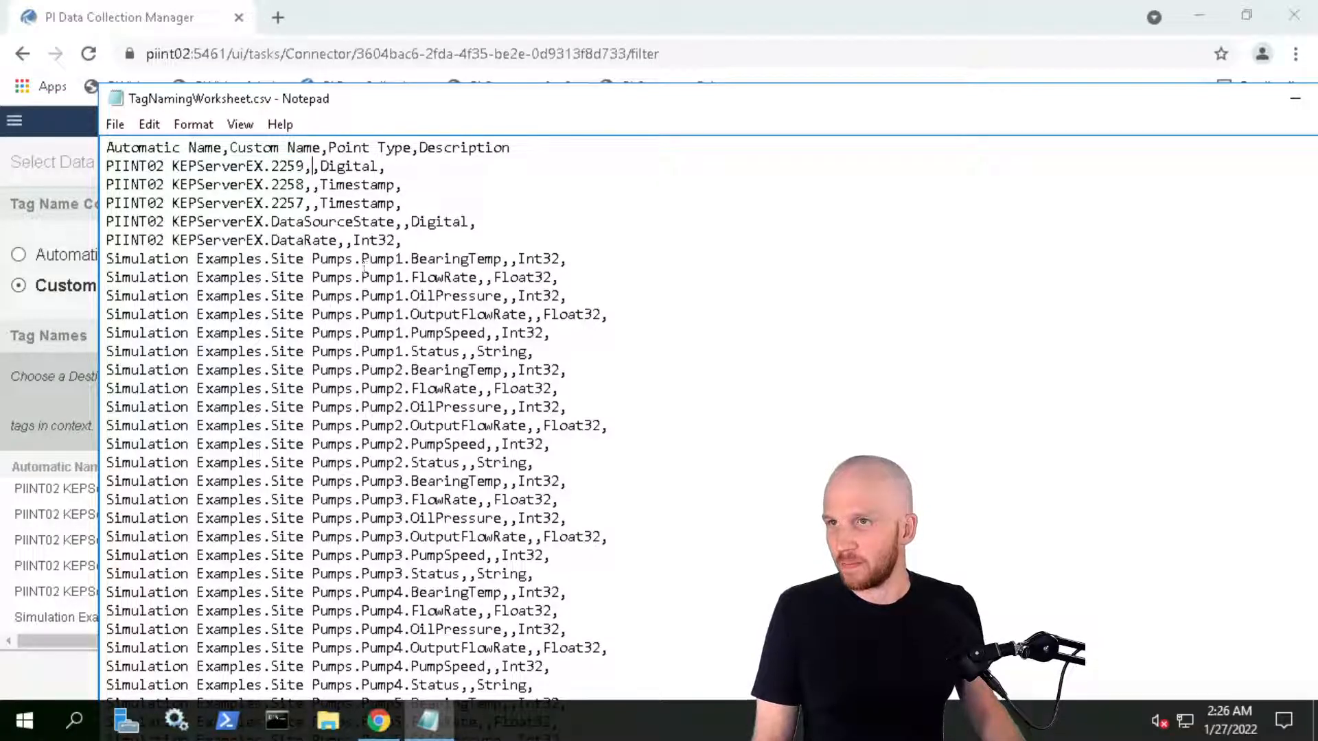
key("ctrl+v")
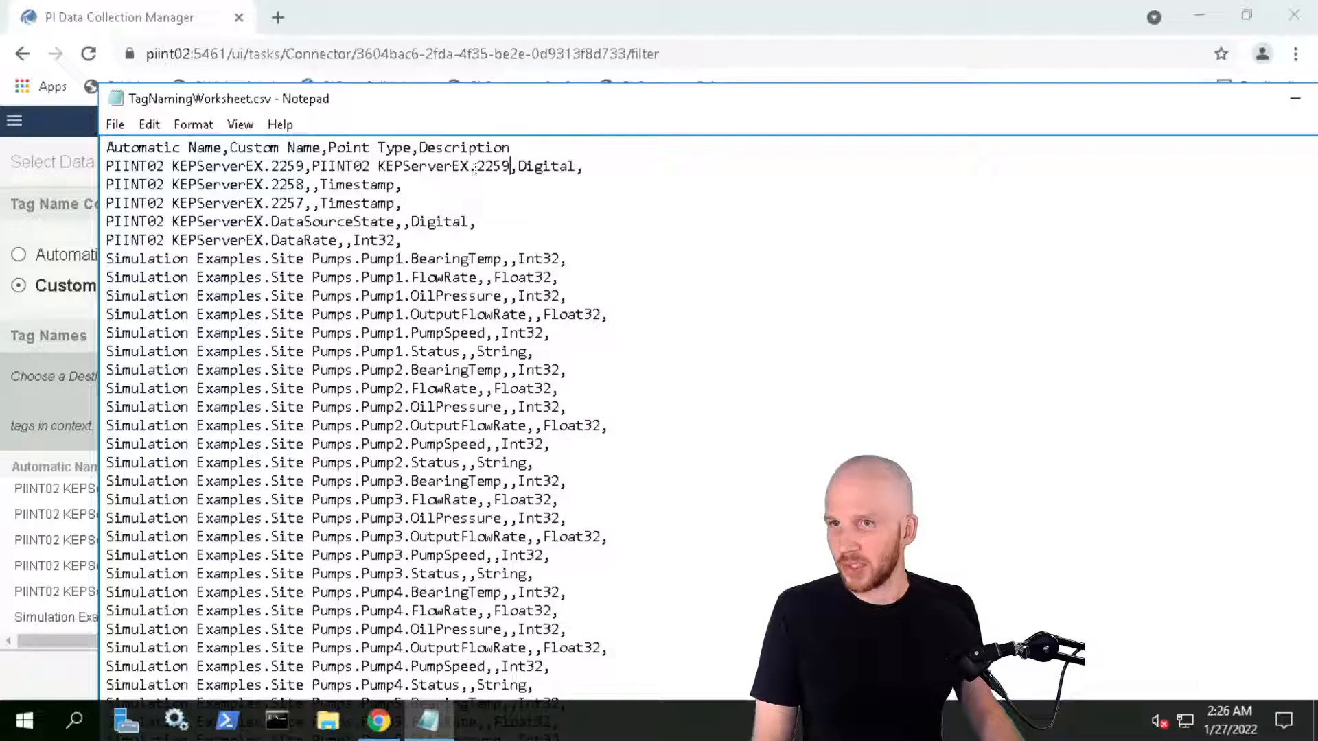
left_click_drag(479, 166, 505, 169)
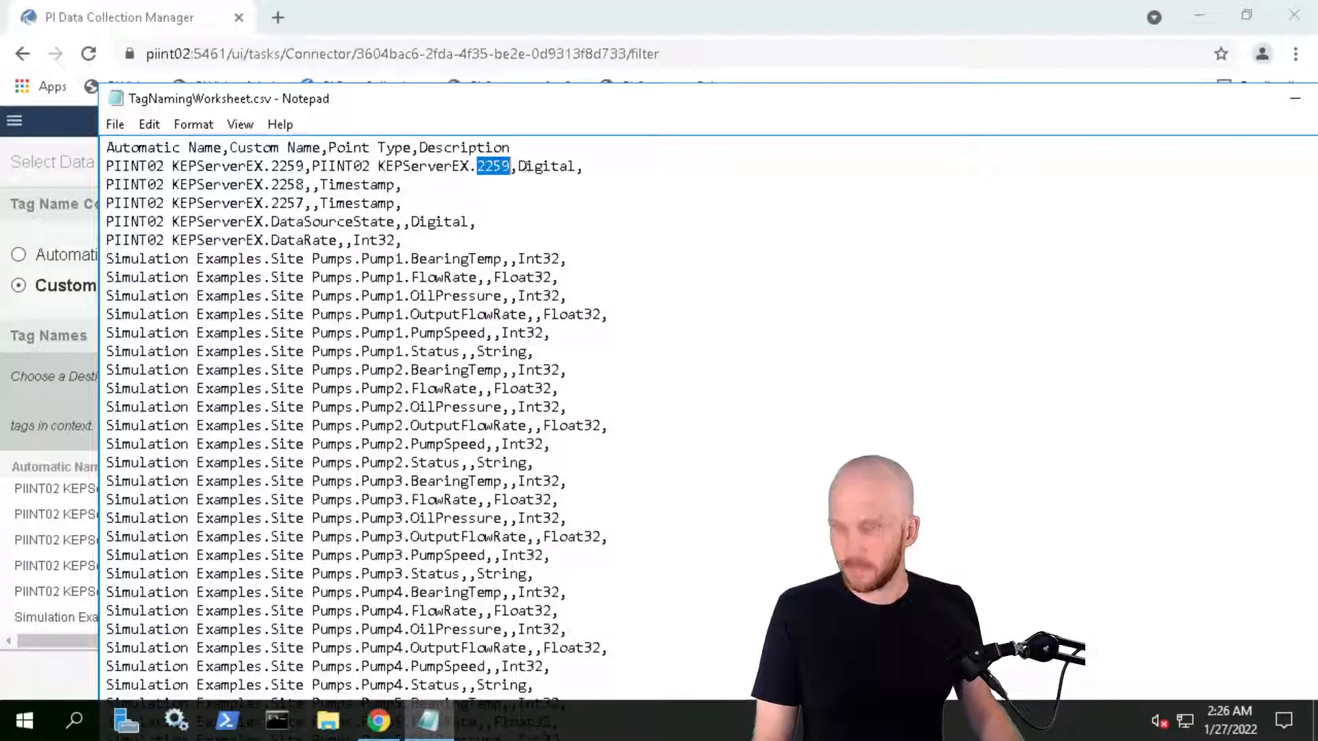
type("State")
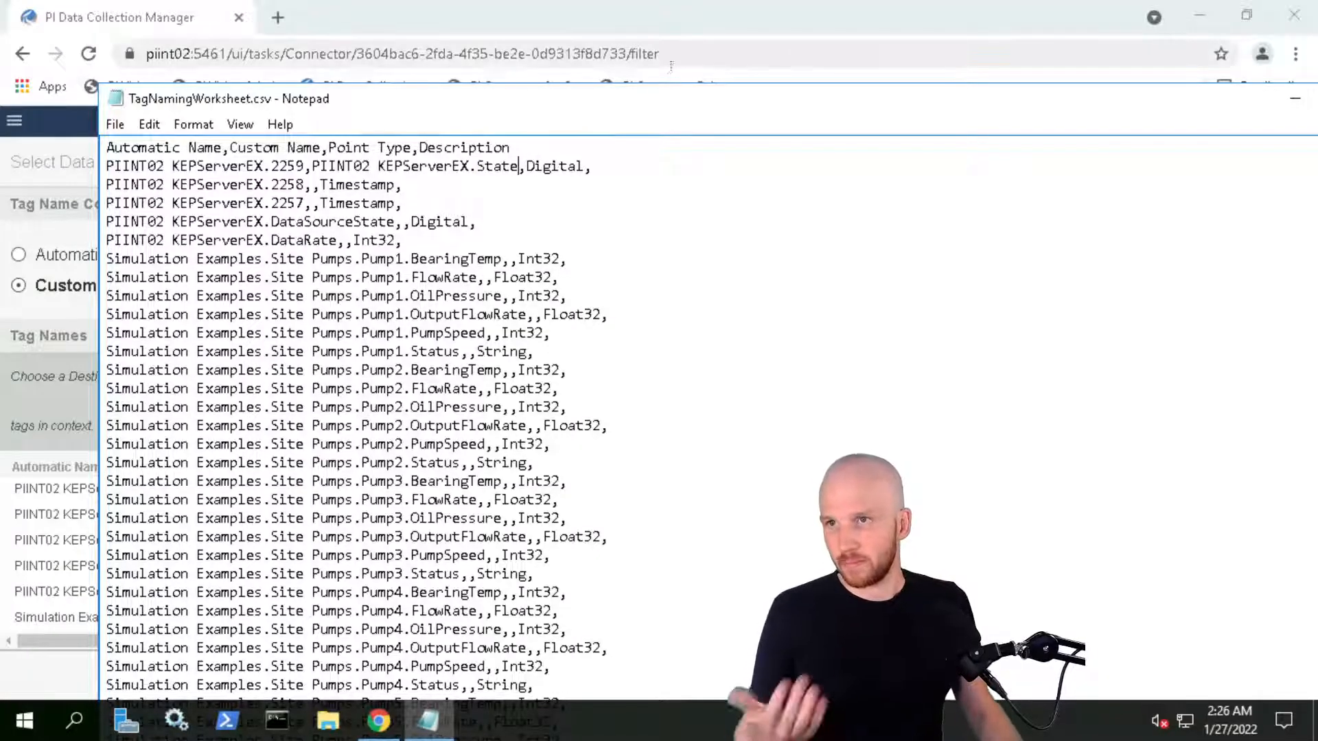
left_click_drag(666, 95, 499, 105)
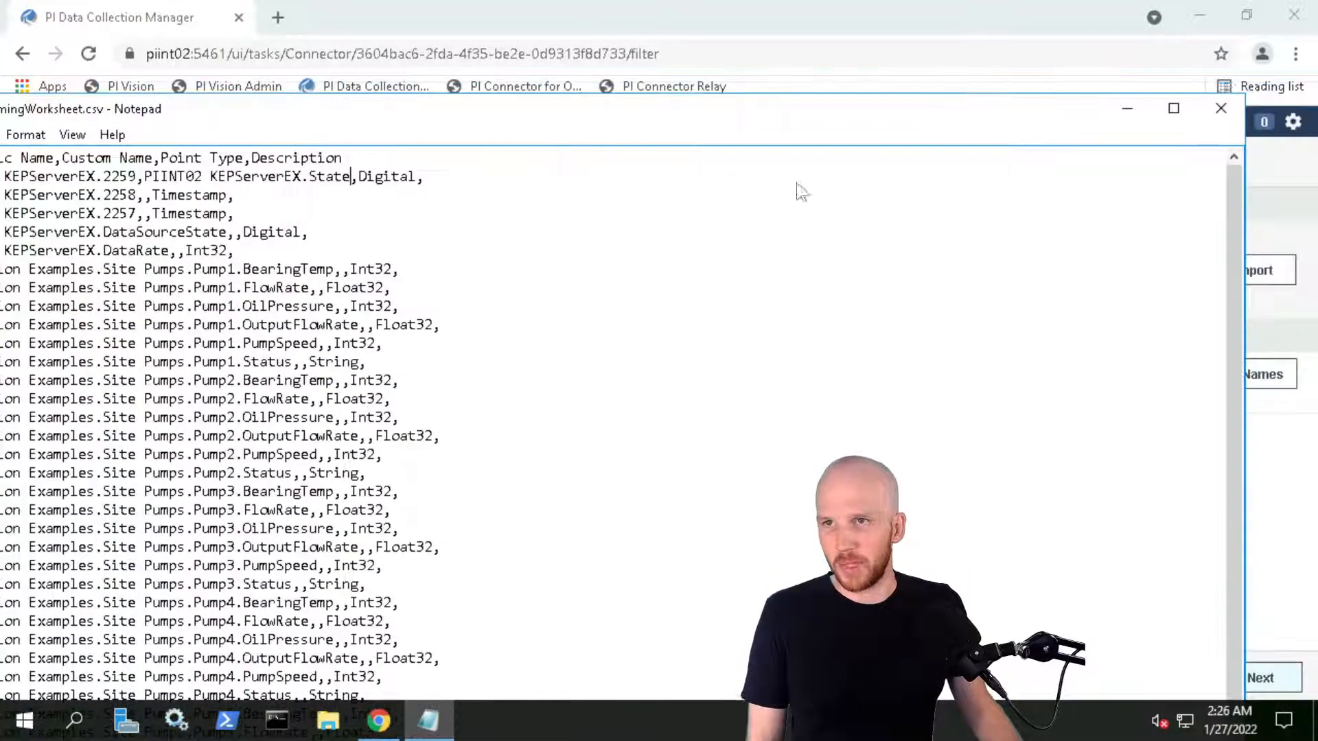
left_click(1221, 108)
left_click(598, 371)
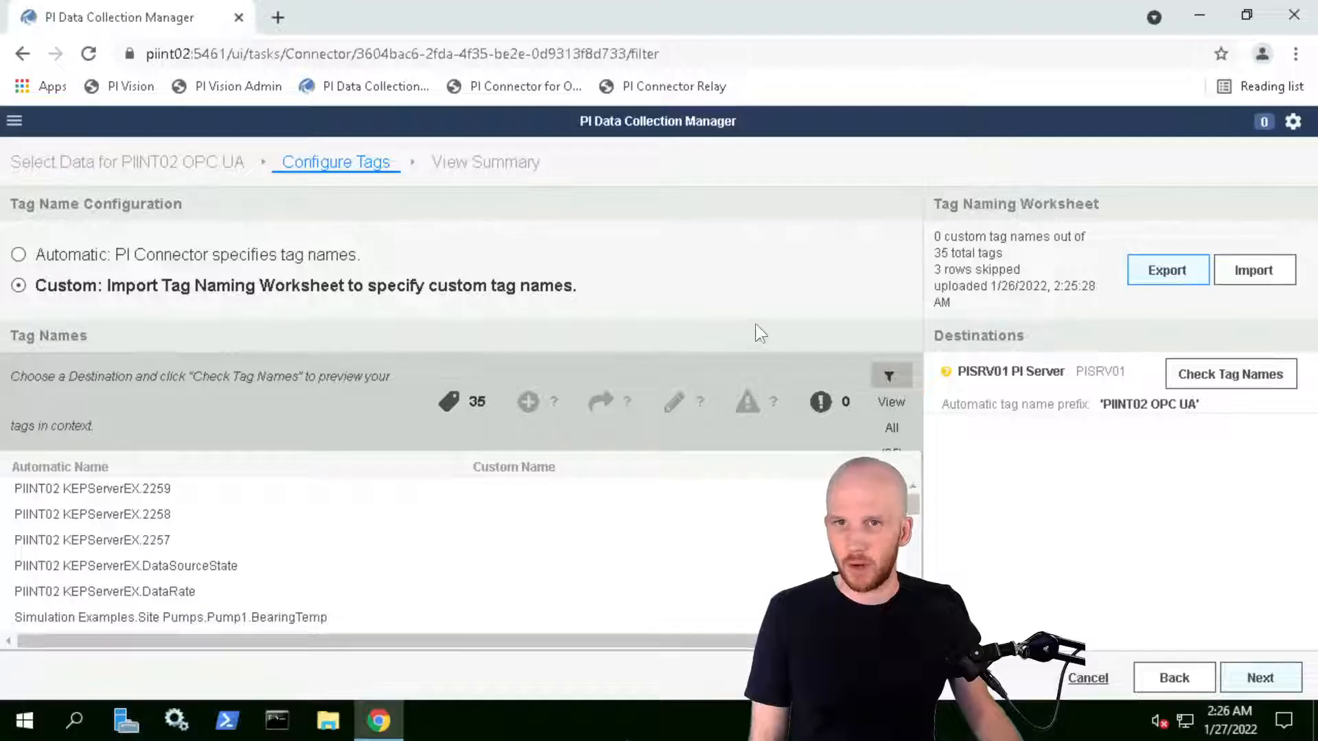
Import the edited TagNamingWorksheet.csv and continue to View Summary, showing 35 PI Tags
left_click(1253, 270)
double_click(268, 142)
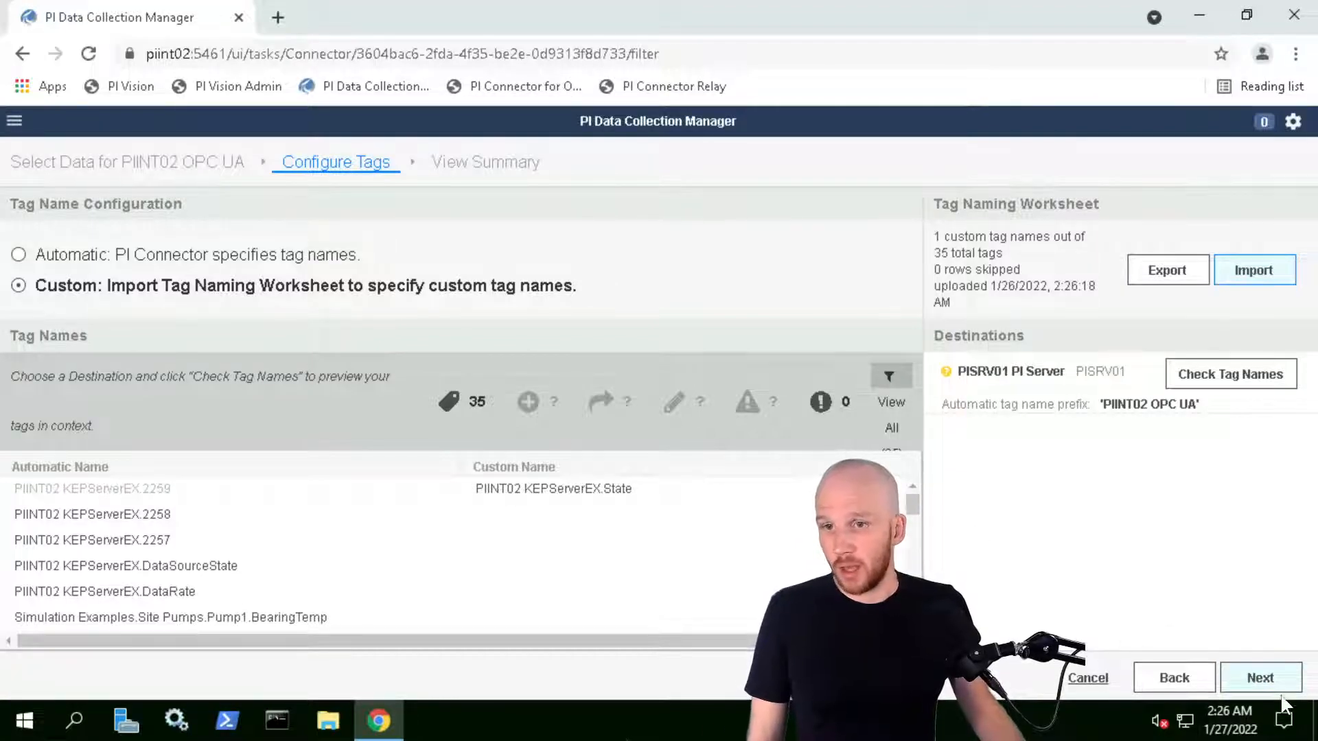
left_click(1260, 678)
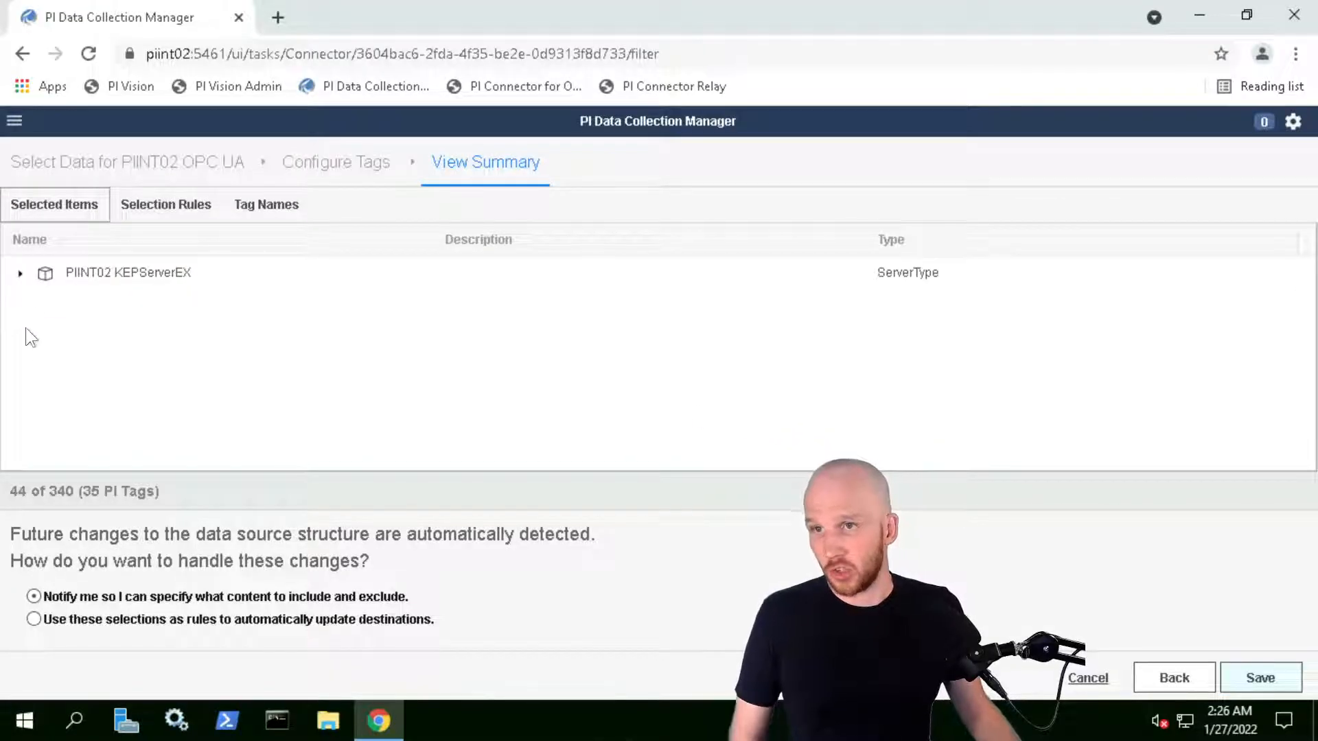
Expand PIINT02 KEPServerEX and its Objects folder in the Selected Items tree
left_click(21, 274)
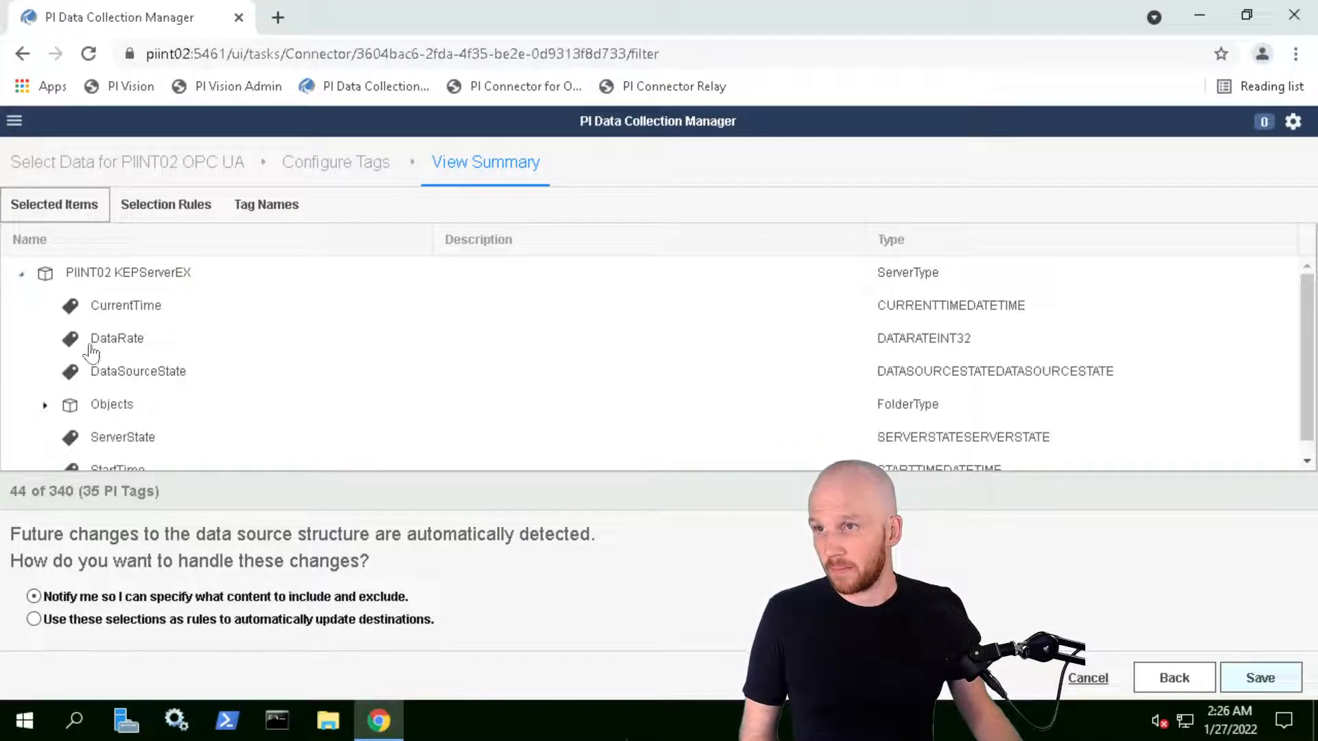
left_click(47, 408)
scroll(240, 352, "down", 1)
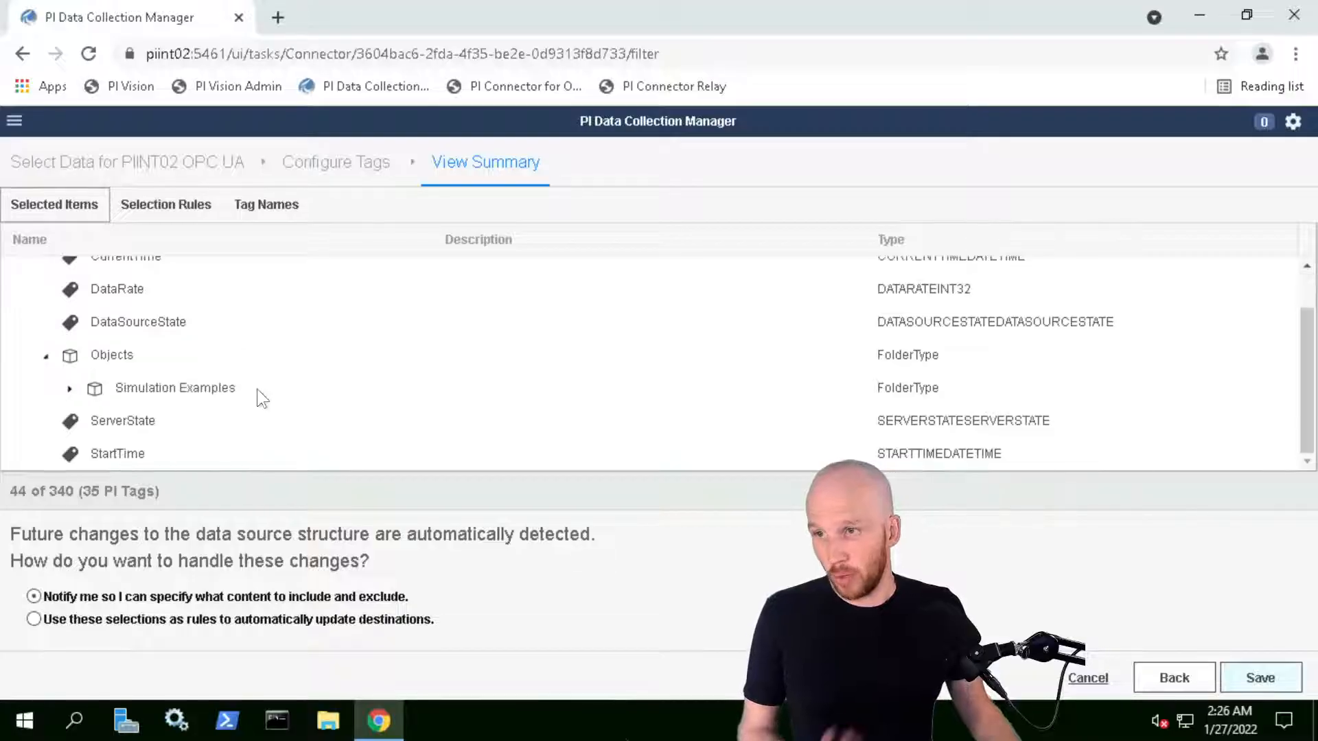
scroll(254, 388, "up", 1)
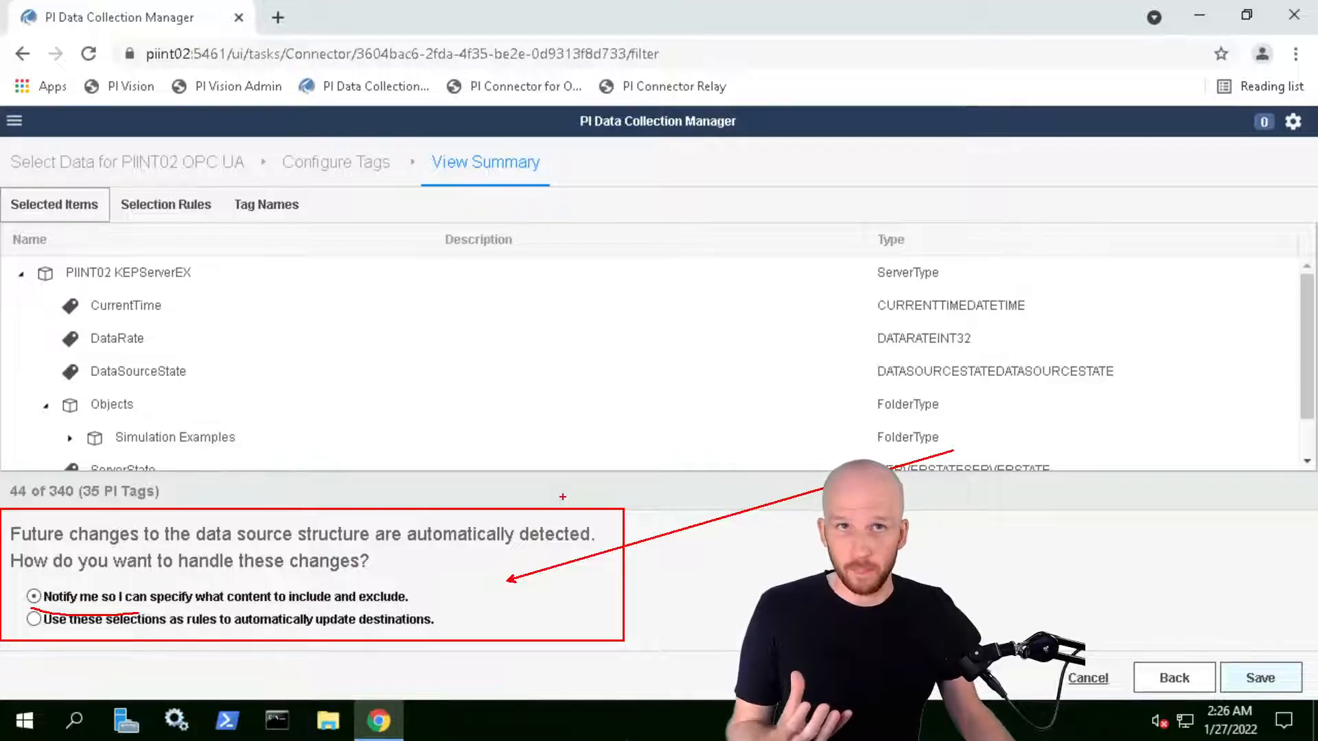
left_click_drag(26, 632, 173, 639)
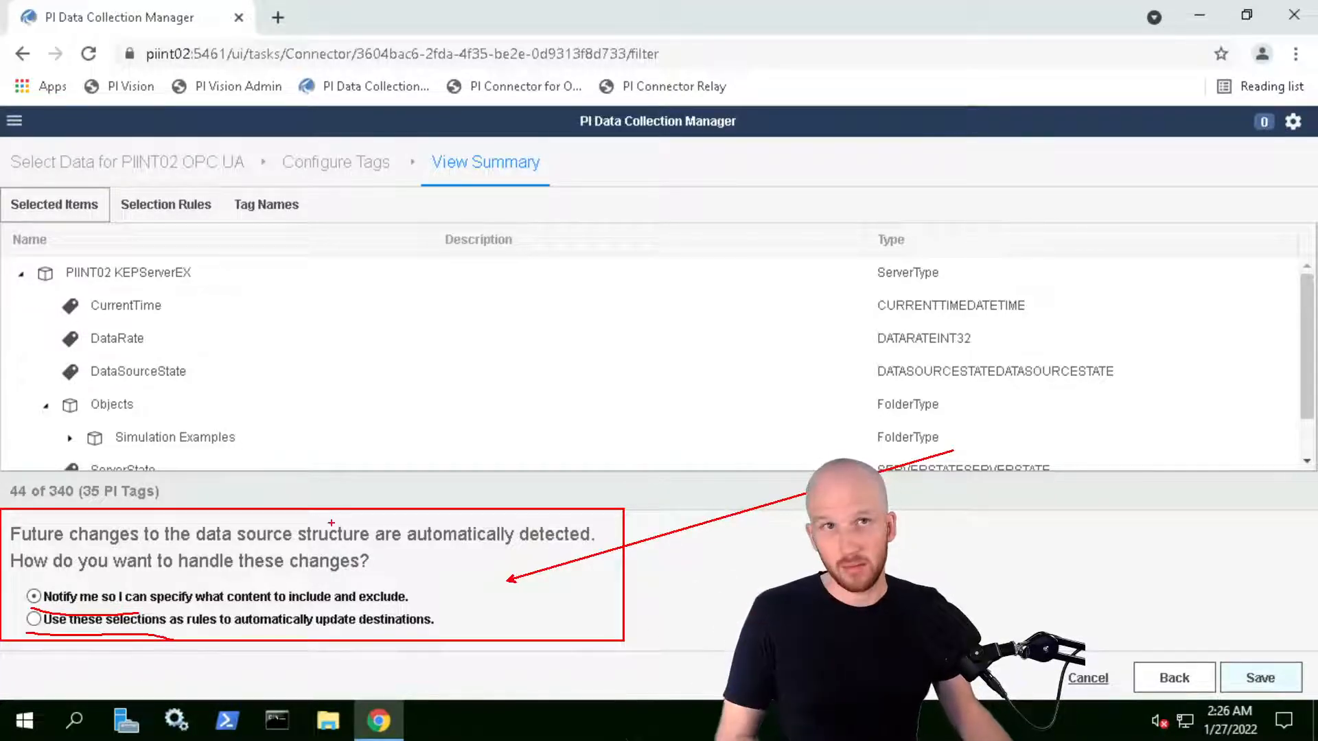
key("Escape")
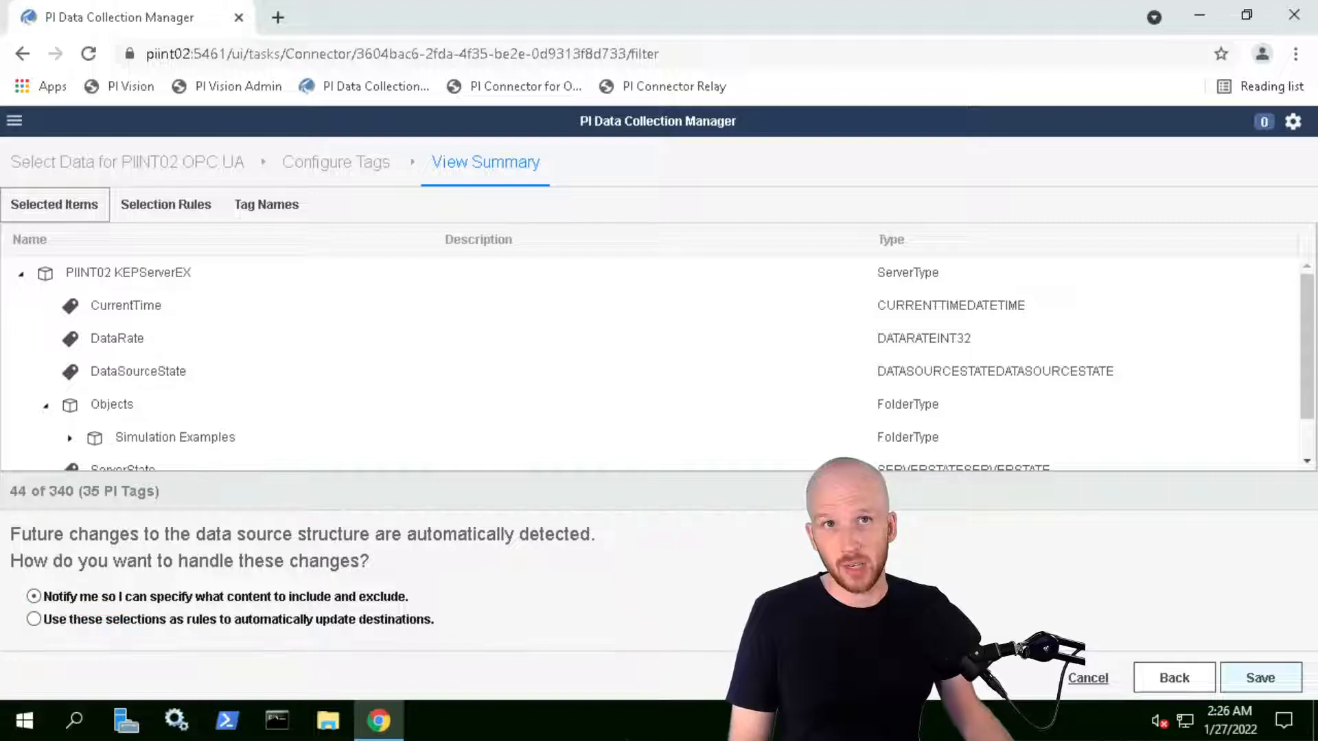
Choose 'Use these selections as rules to automatically update destinations' and save the connector
left_click(32, 620)
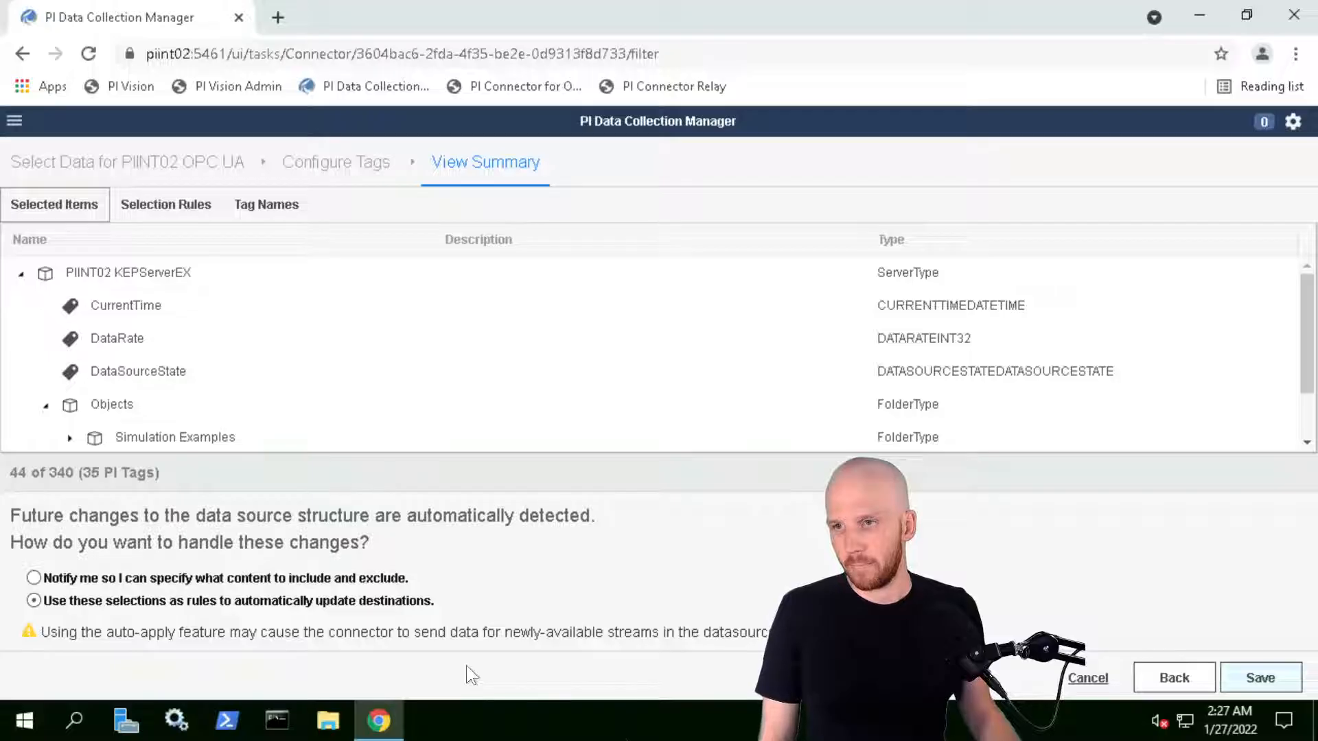
left_click(1259, 678)
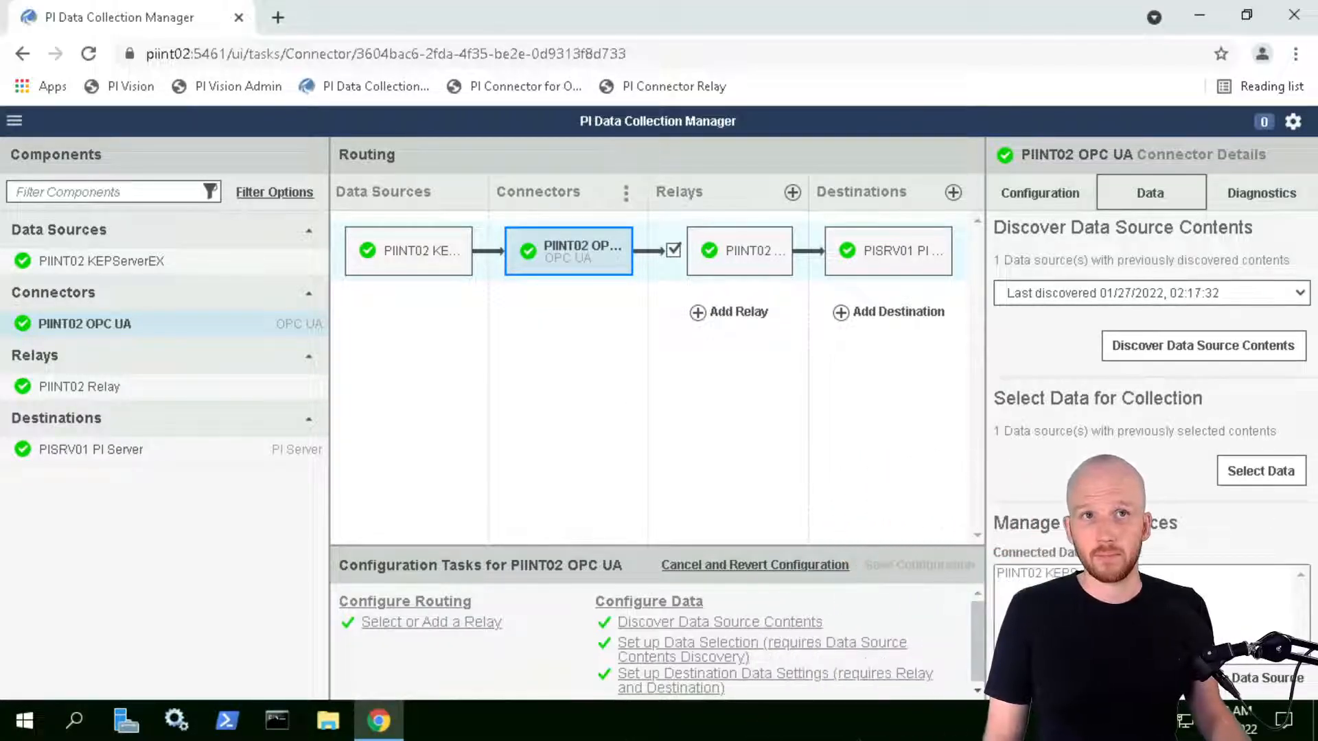
Switch to the PISRV01 machine showing the Pumps database in PI System Explorer
mouse_move(370, 7)
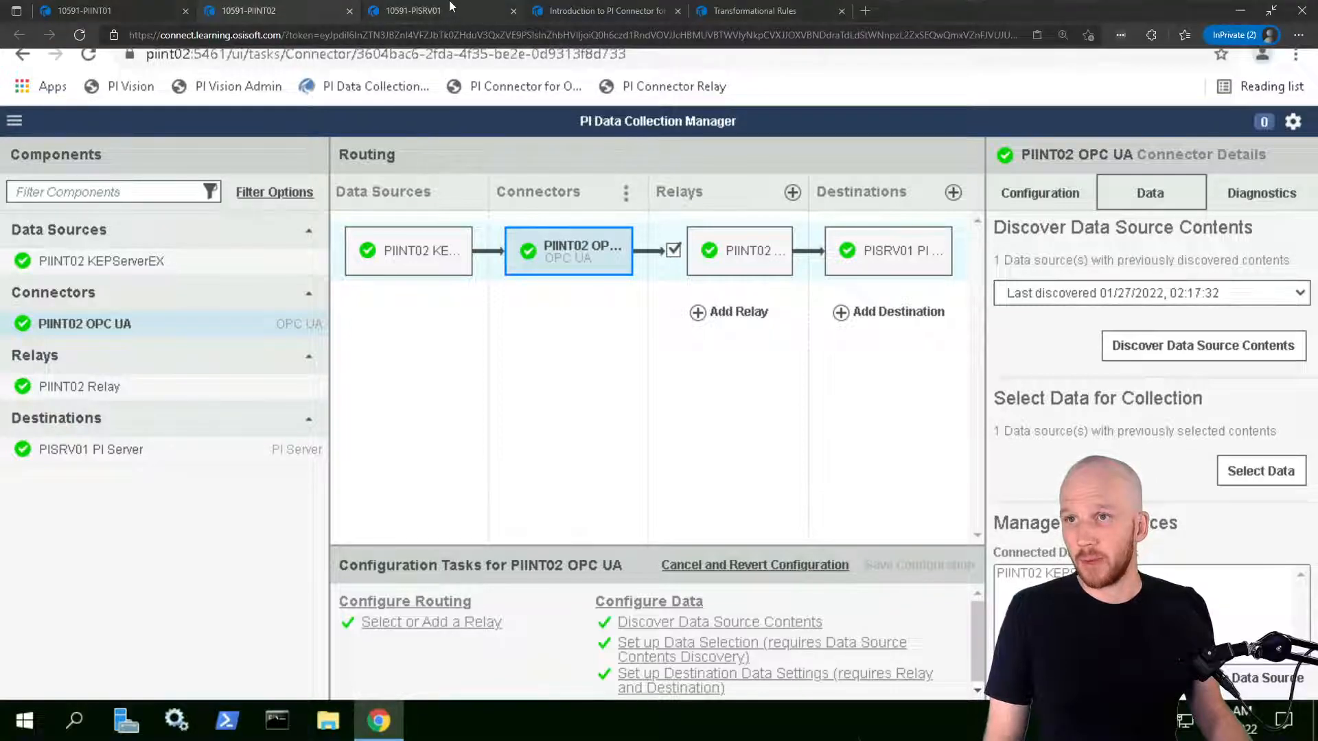
left_click(451, 8)
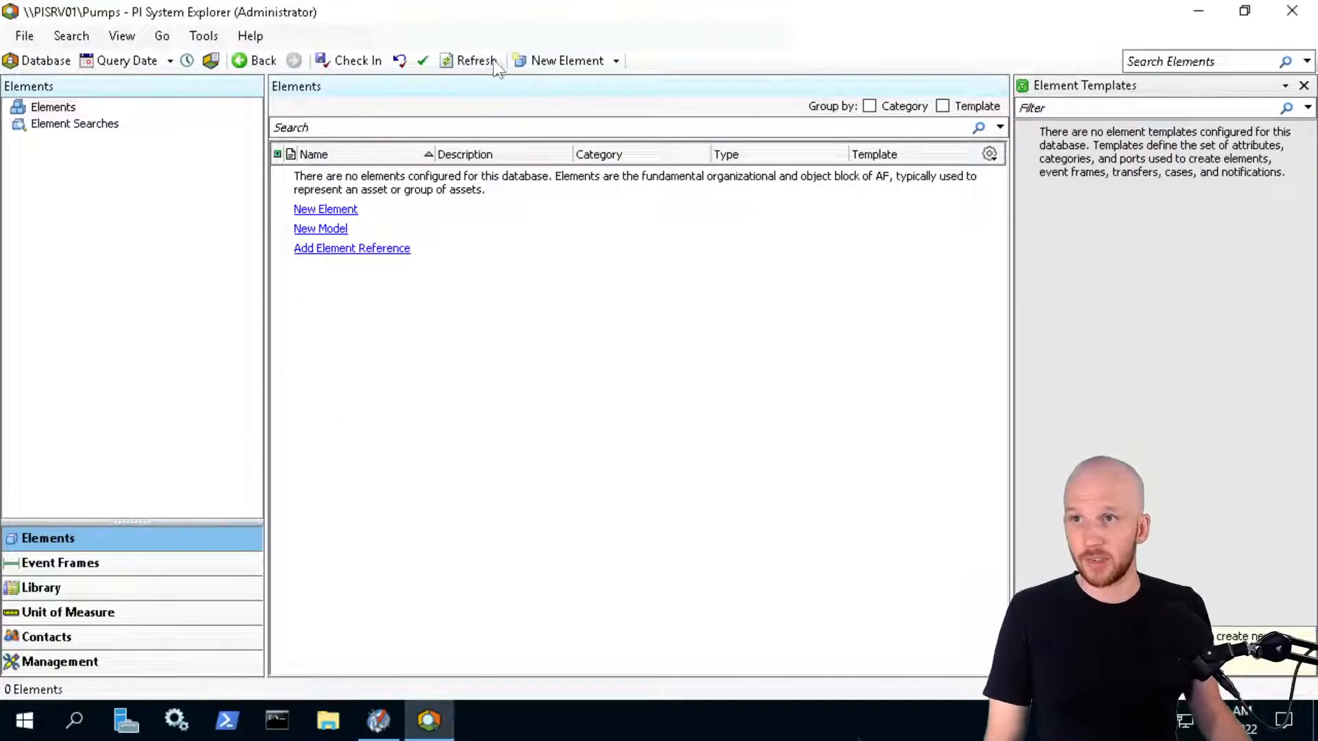
Reload the Pumps database and expand PIINT02 OPC UA > KEPServerEX > Objects > Simulation Examples > Site Pumps to Pump1
left_click(496, 63)
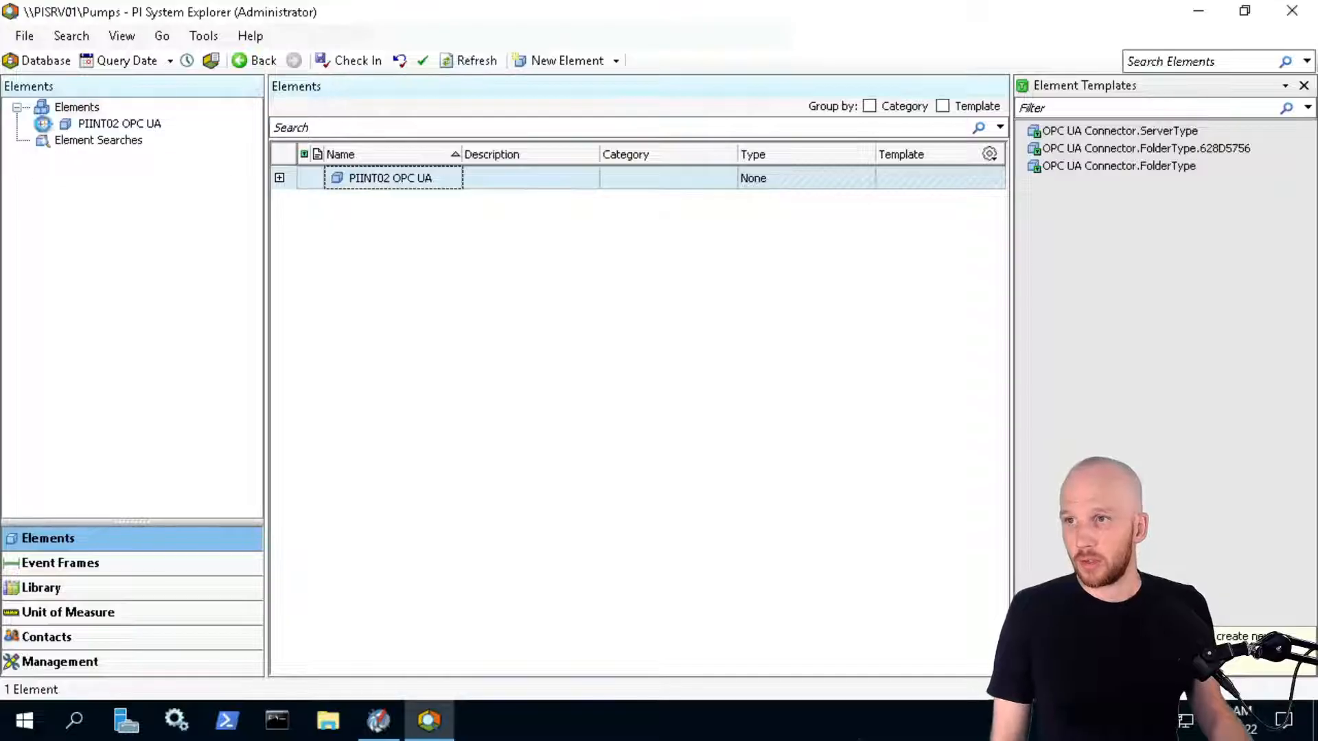
left_click(40, 124)
left_click(65, 140)
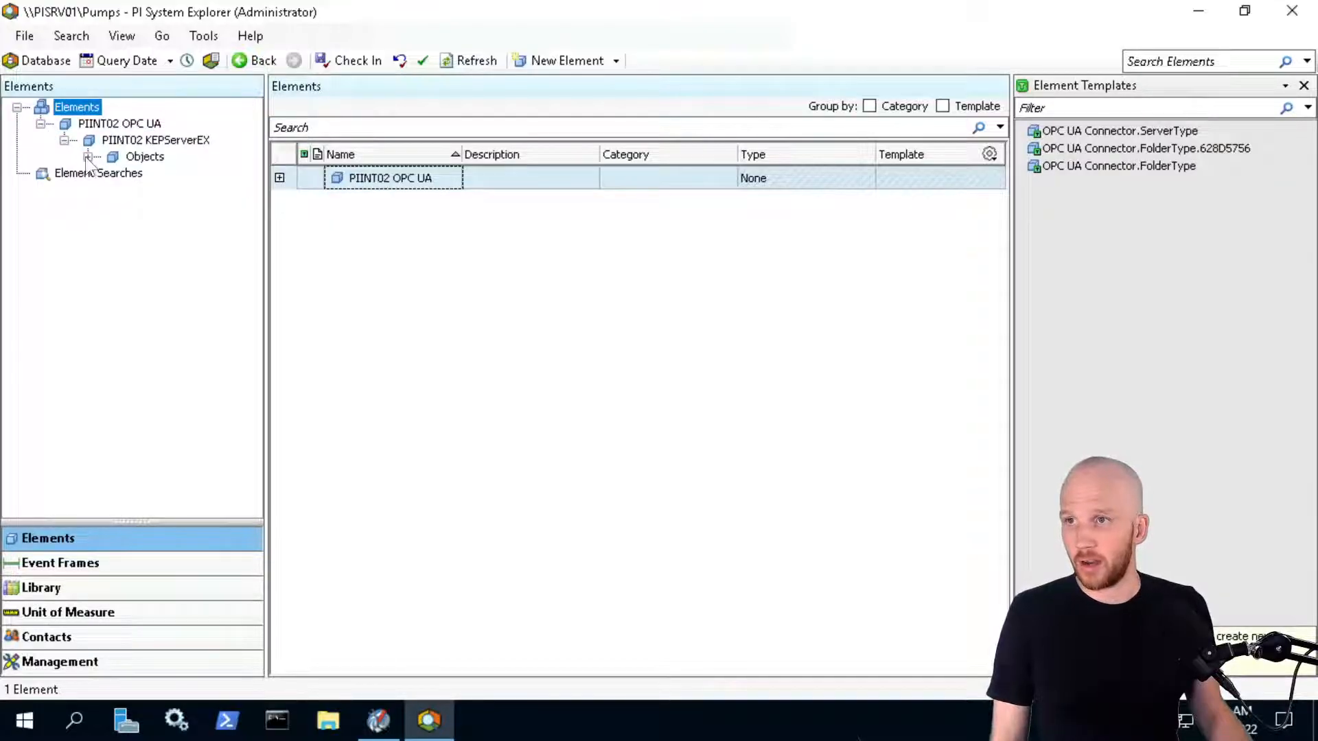
left_click(88, 157)
left_click(112, 173)
left_click(136, 190)
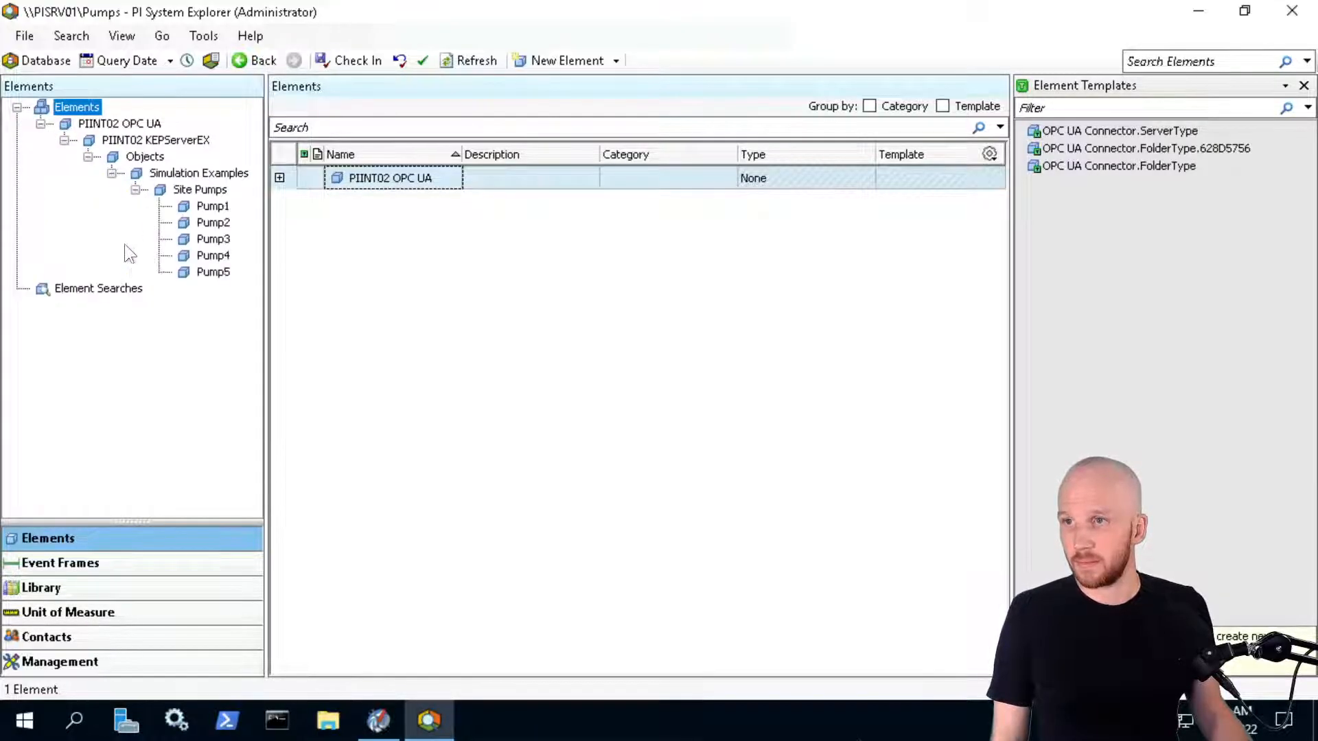
left_click(213, 206)
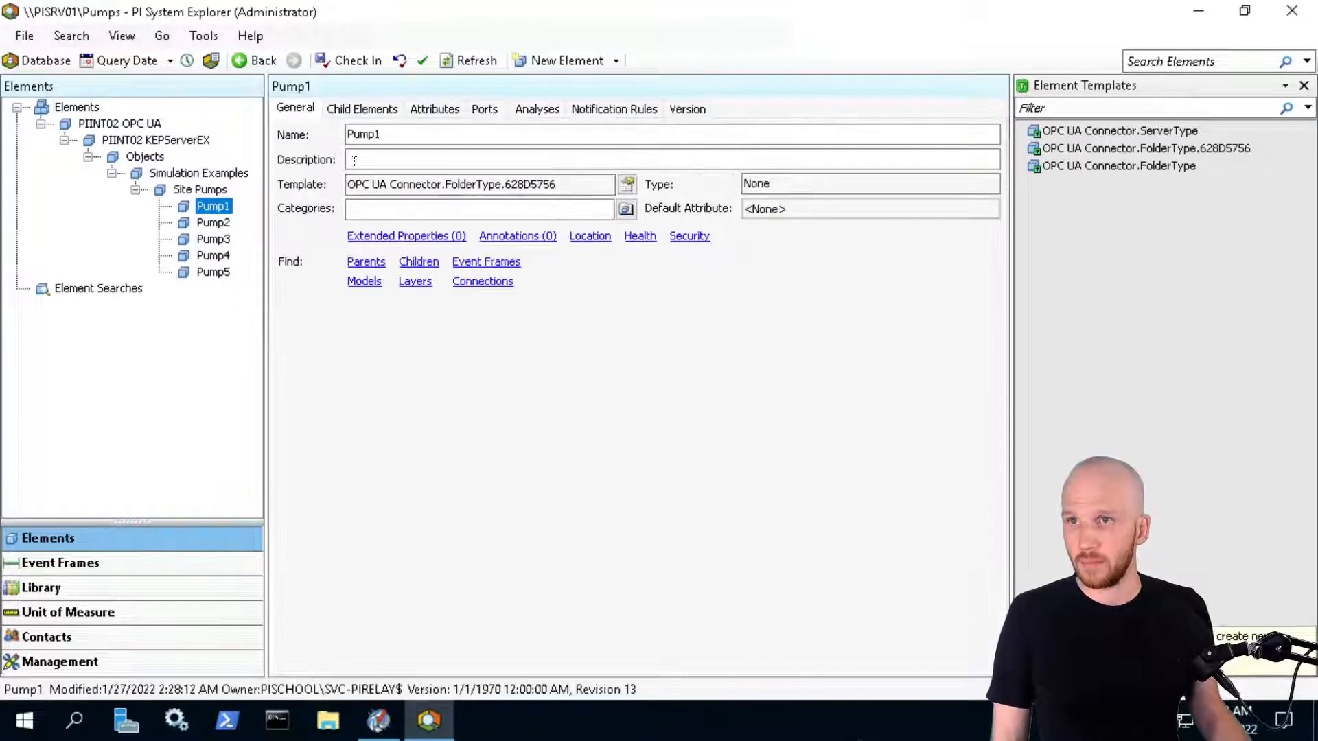
View Pump1's attribute values, compare Pump2 and Pump3, then return to Pump1
left_click(435, 111)
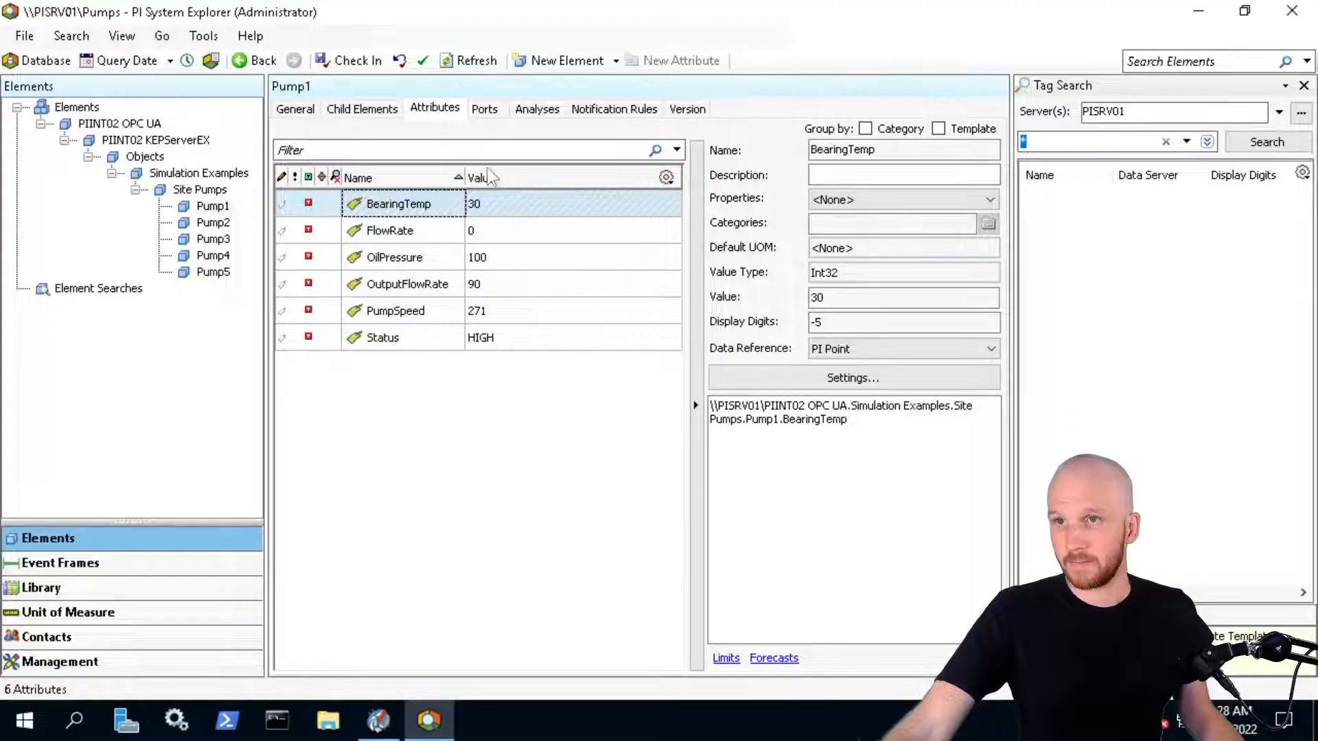
left_click(212, 223)
left_click(212, 206)
left_click(212, 239)
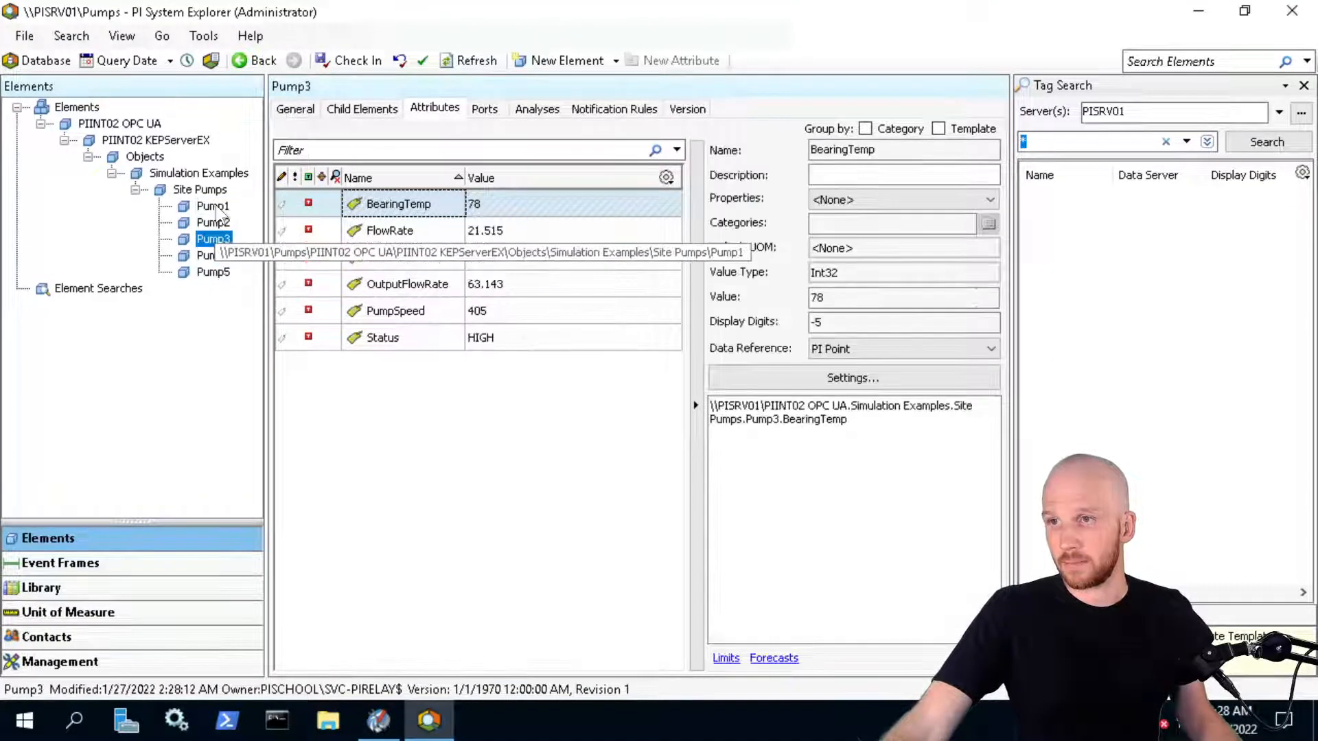
left_click(213, 206)
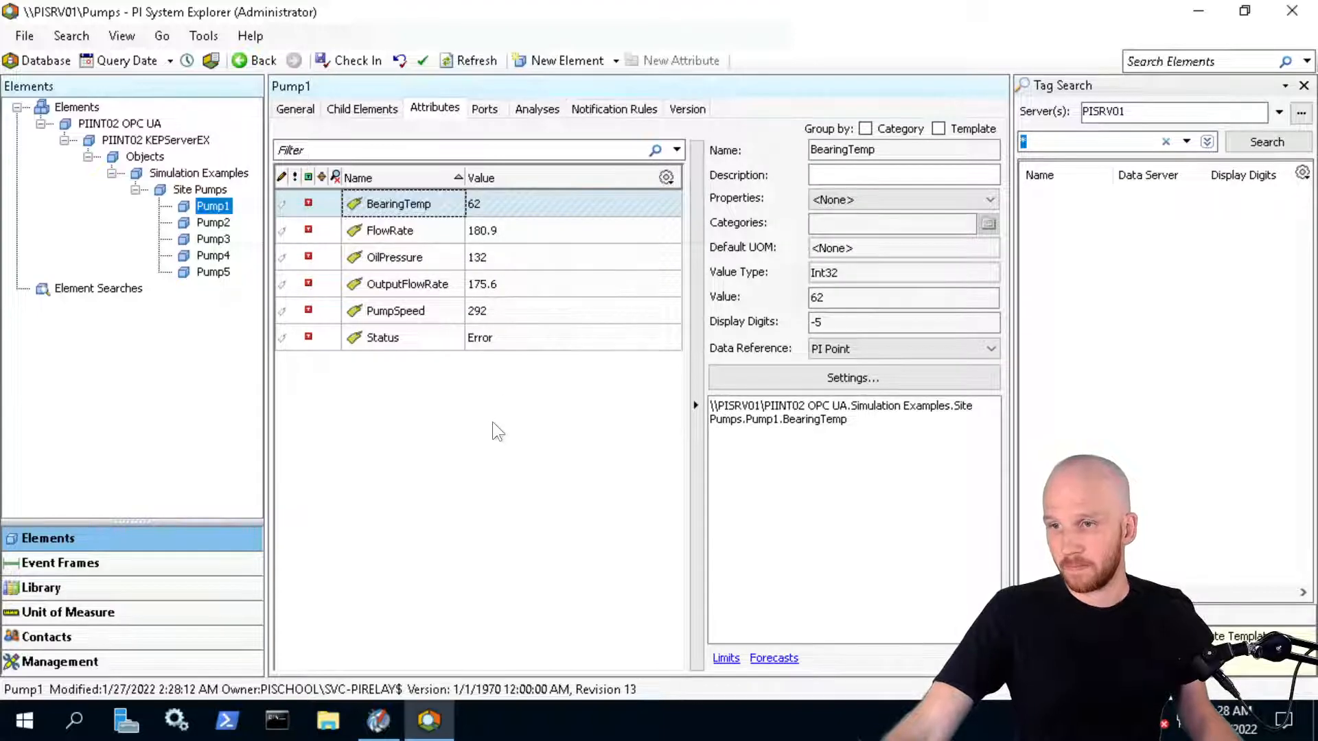
Open Data > Current Values in System Management Tools to bring up Tag Search
left_click(378, 720)
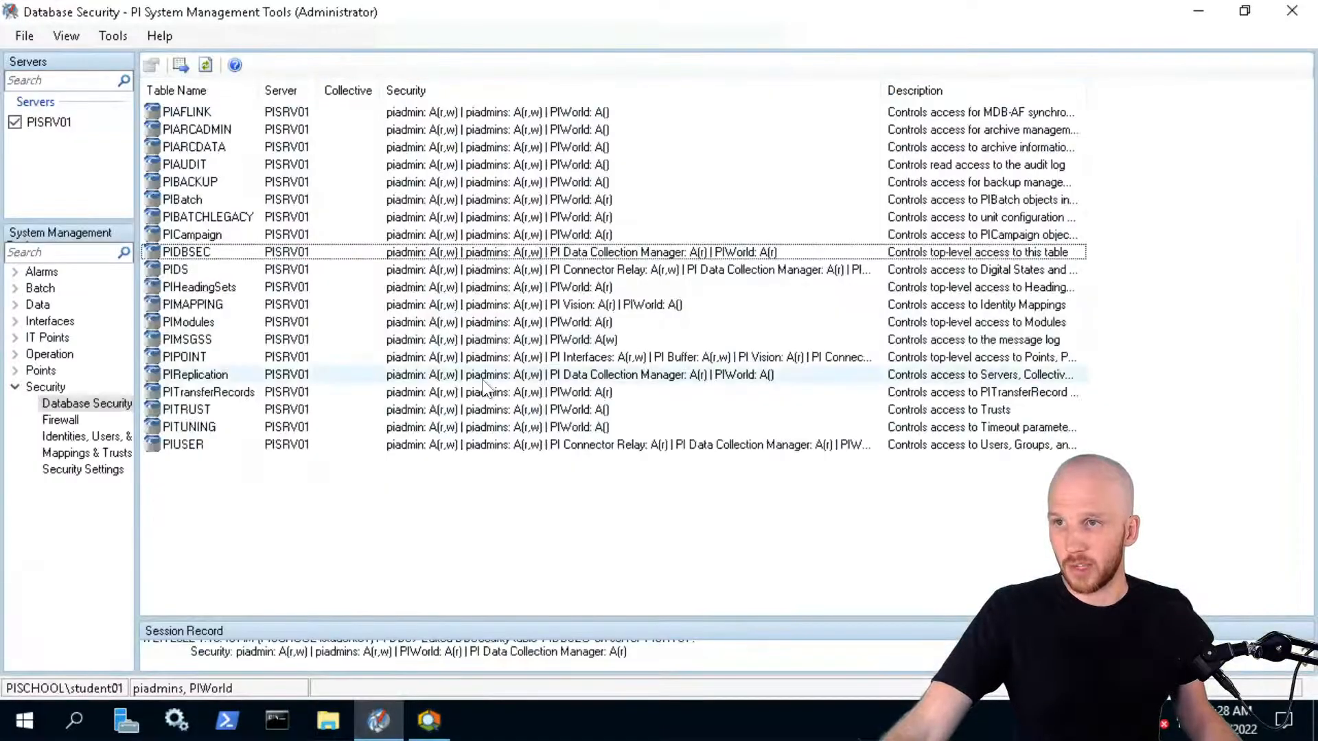
left_click(15, 305)
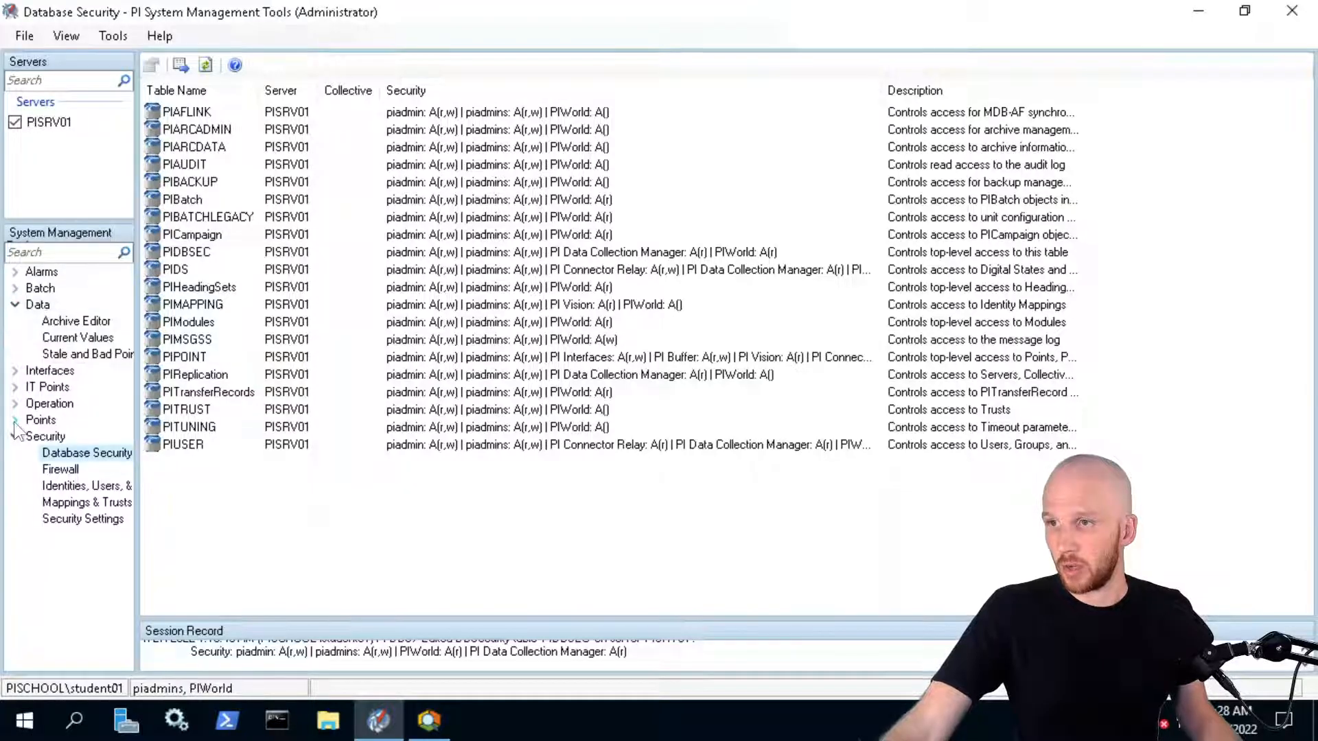
left_click(69, 339)
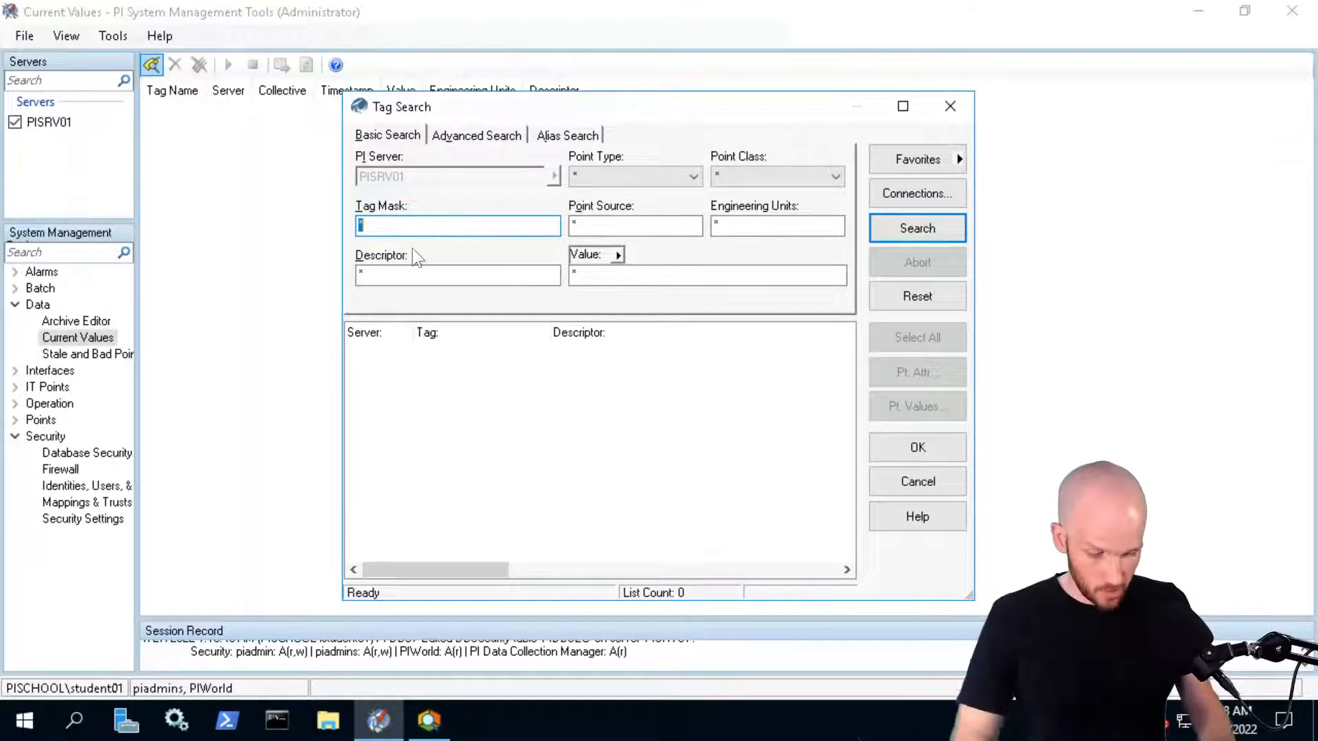
Search with tag mask pump* (30 tags found), then with sim* (no results)
type("pump*")
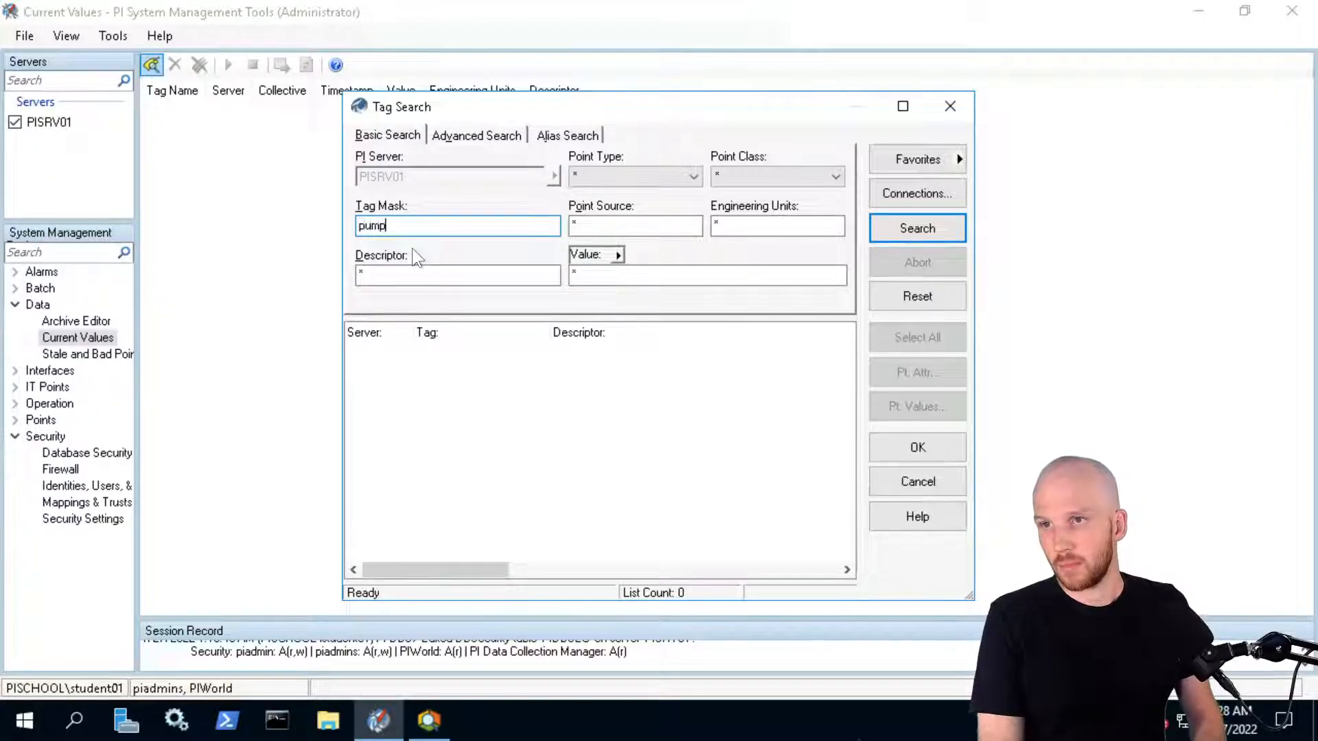
key("Return")
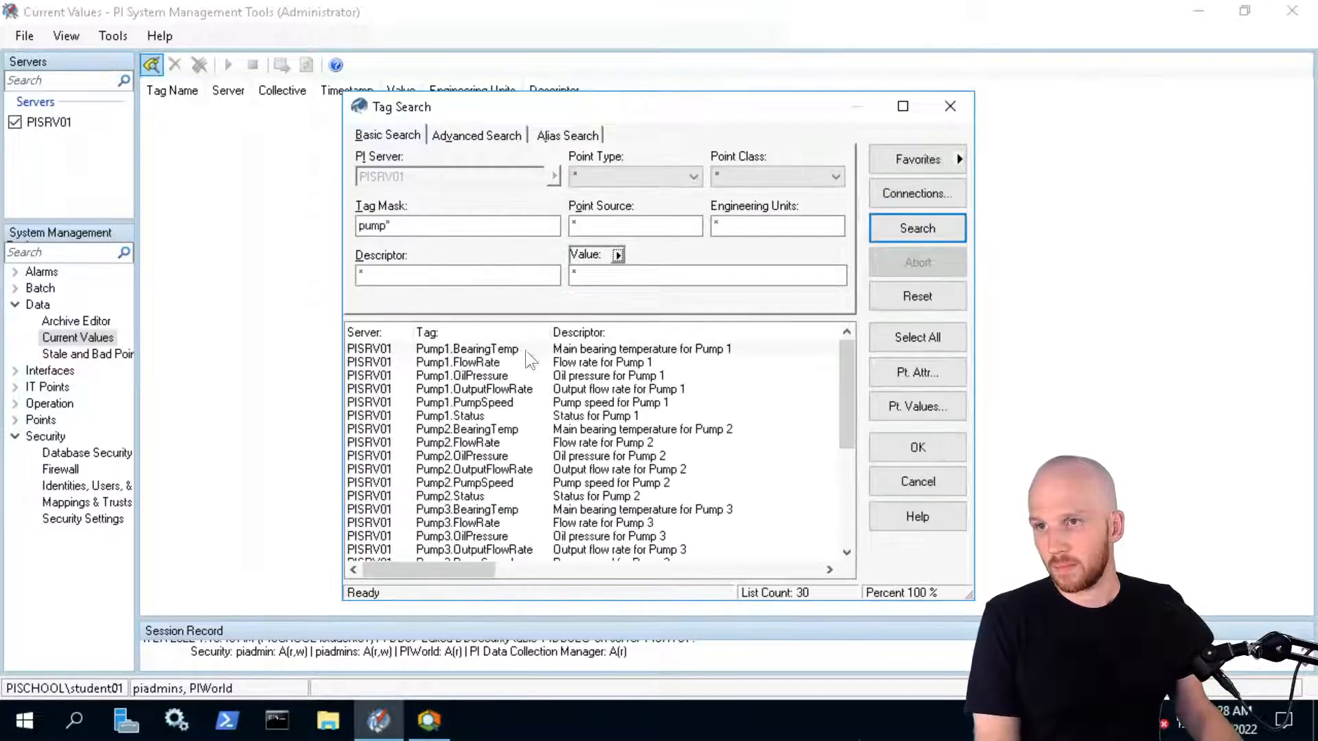
left_click(362, 230)
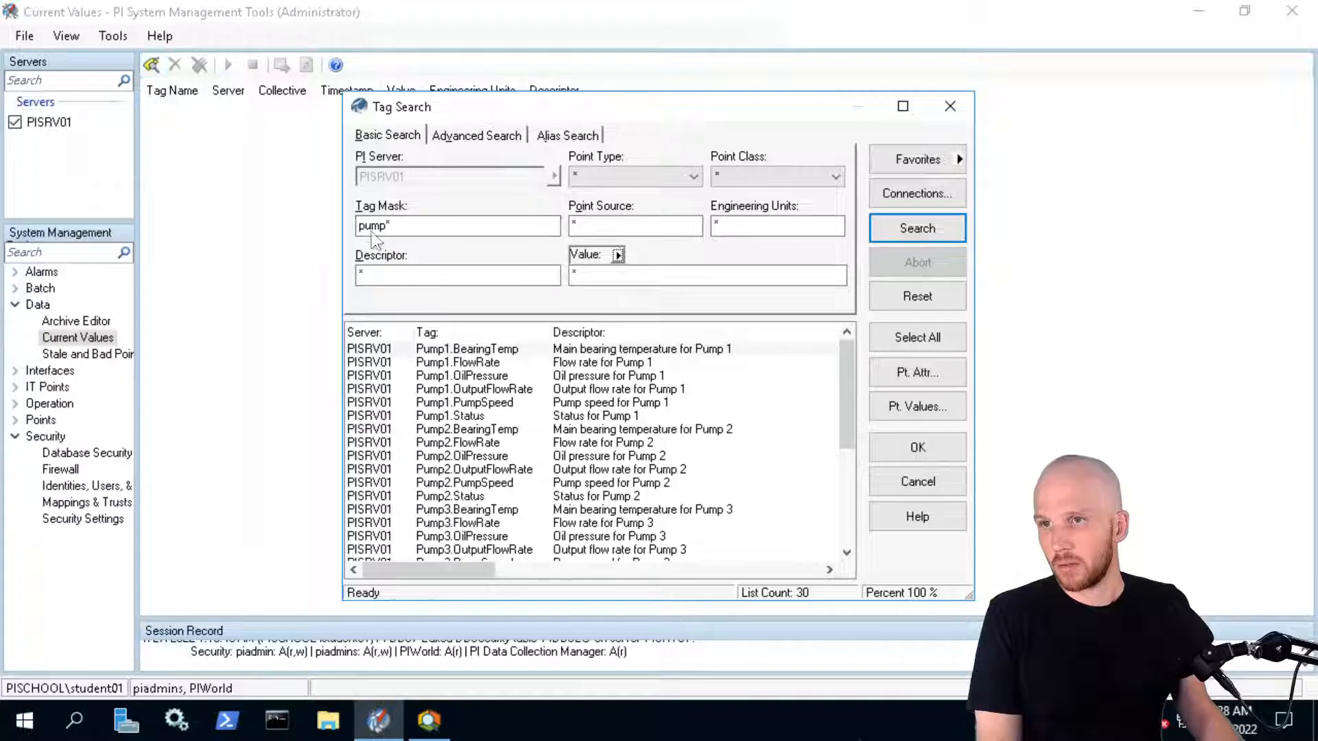
double_click(380, 231)
type("sim*")
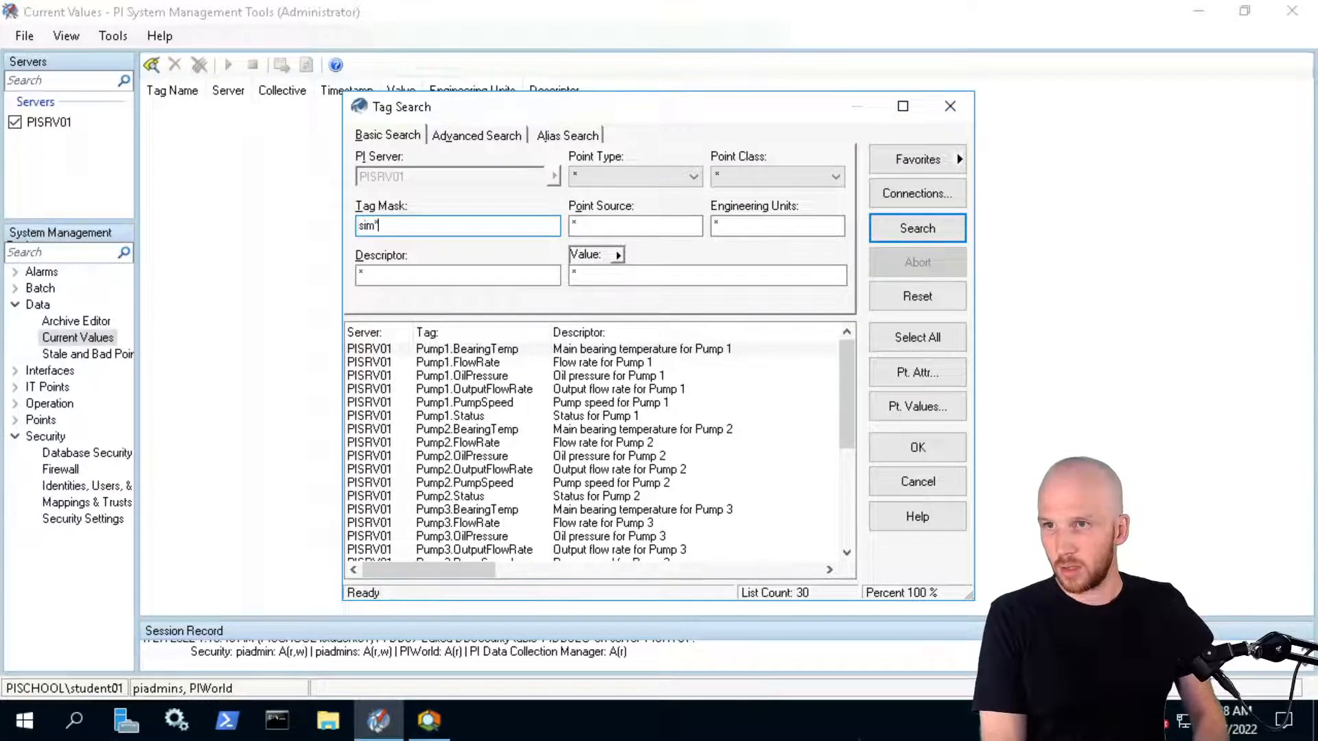
key("Return")
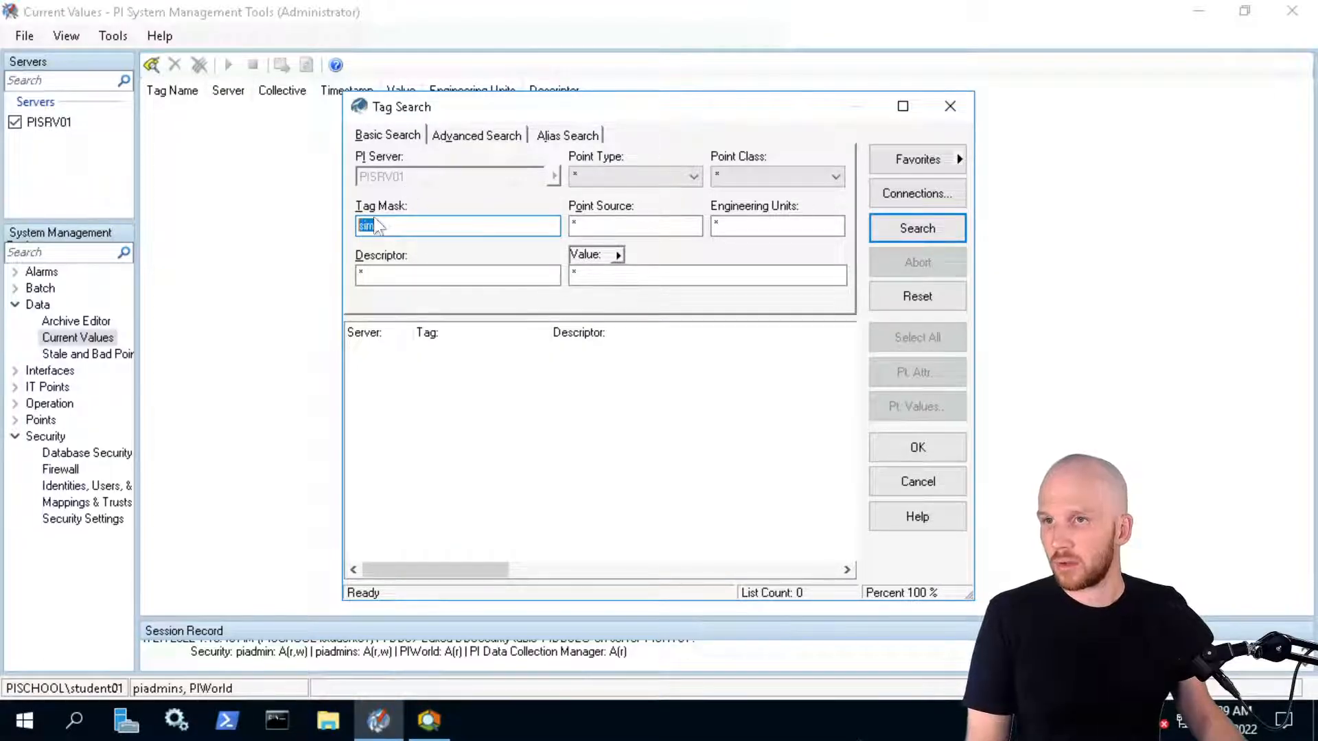
mouse_move(300, 7)
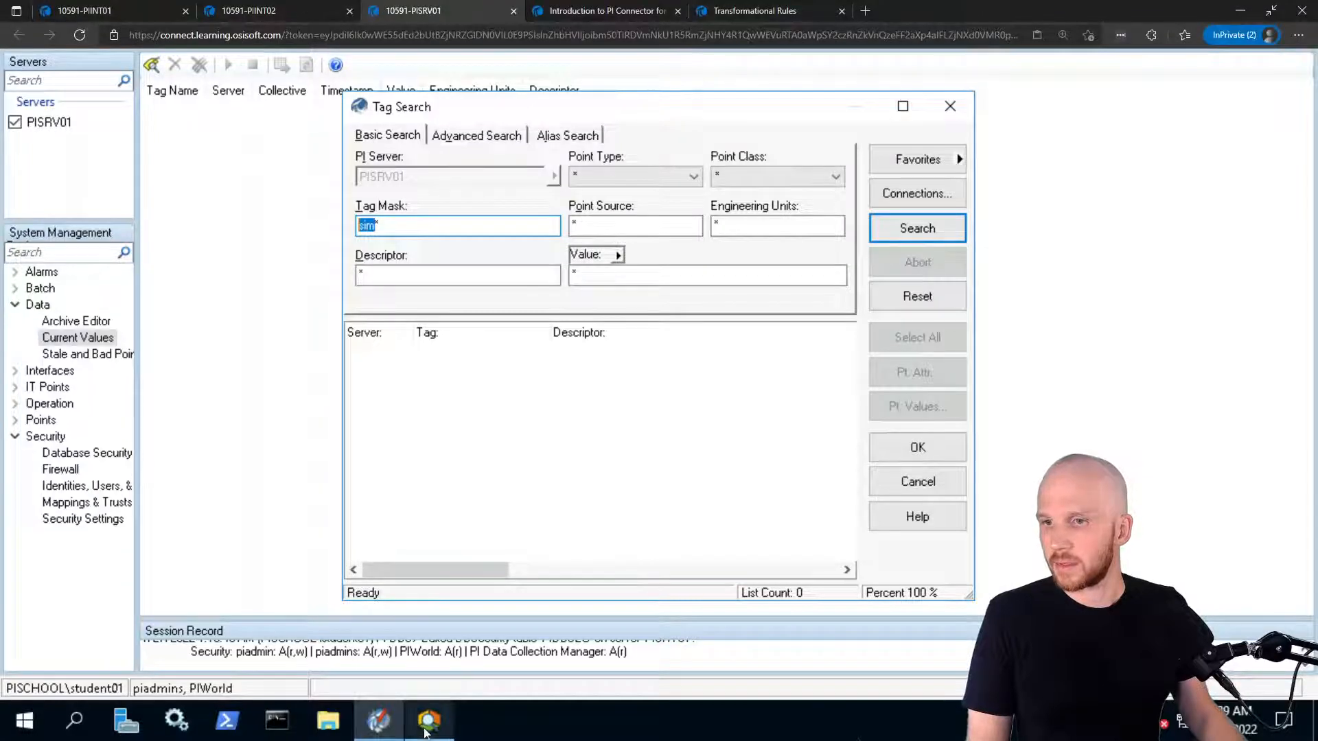
left_click(427, 729)
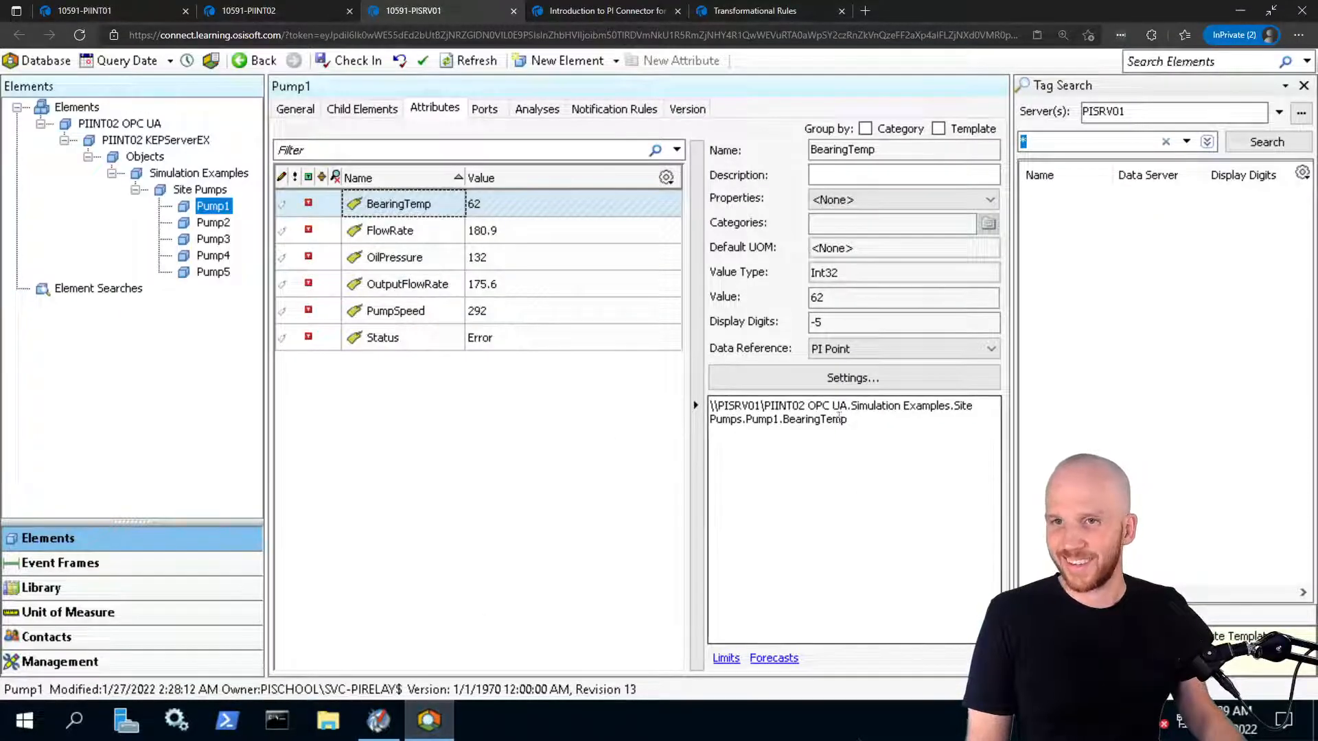
mouse_move(801, 410)
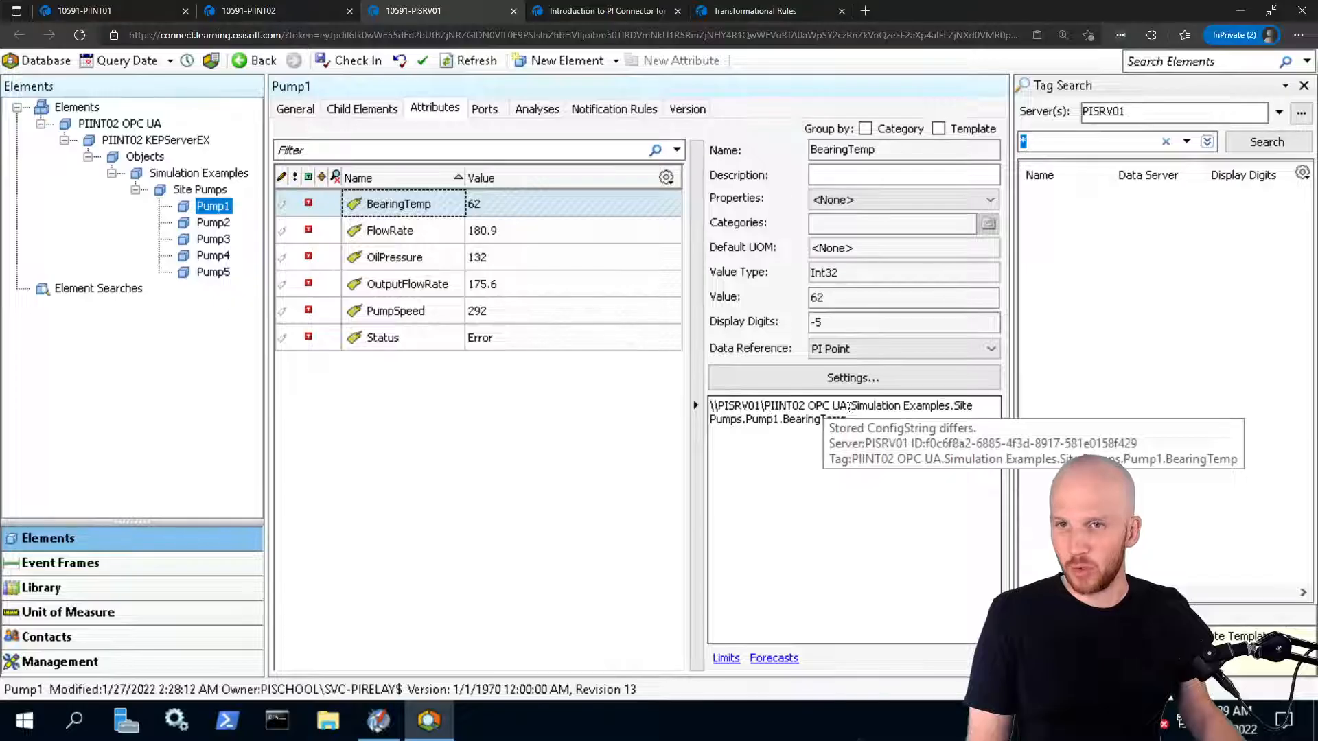
left_click(874, 406)
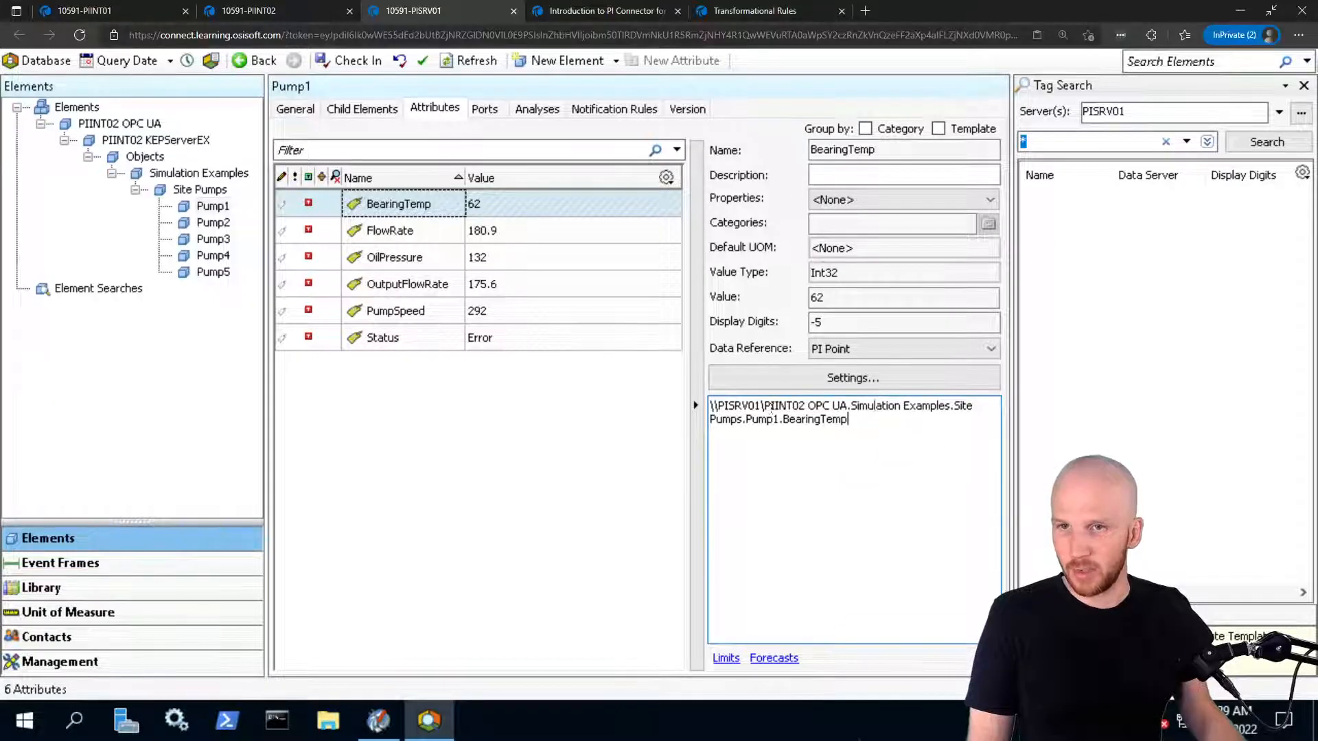
left_click_drag(767, 405, 848, 406)
left_click(884, 424)
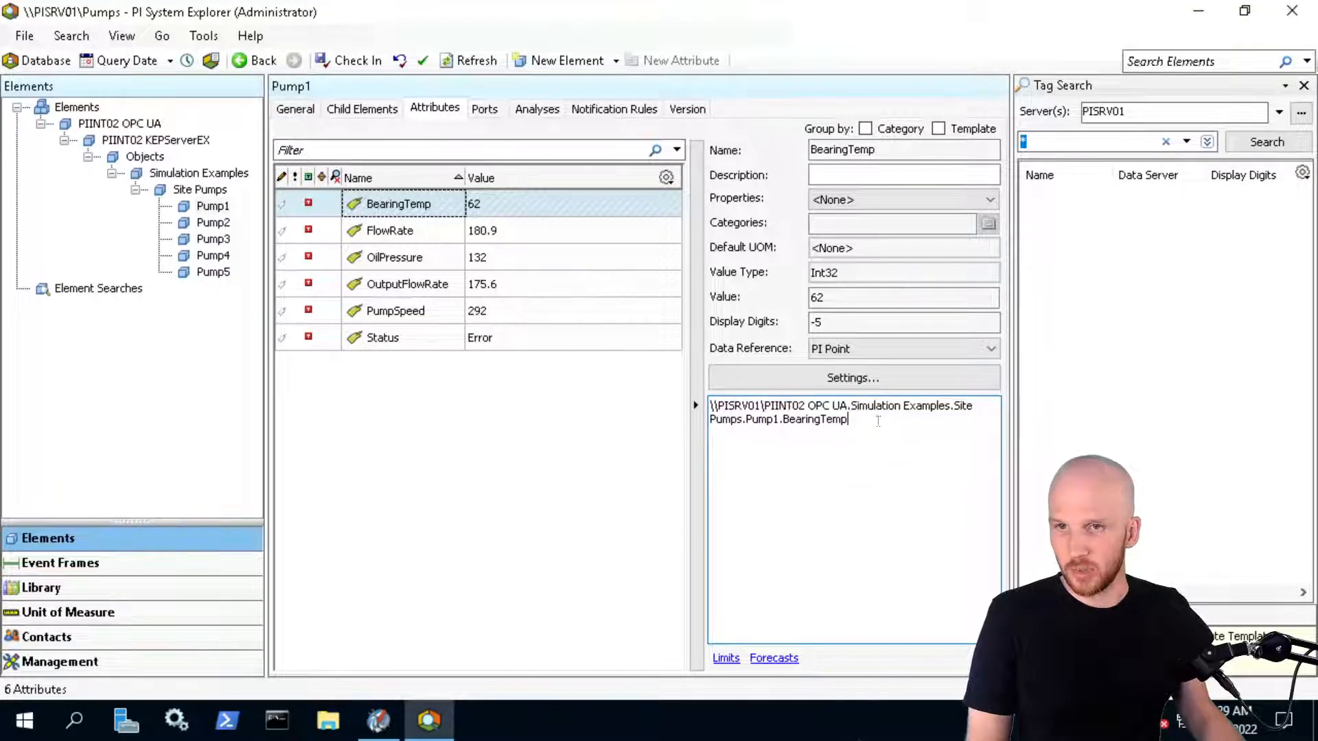
left_click(1198, 12)
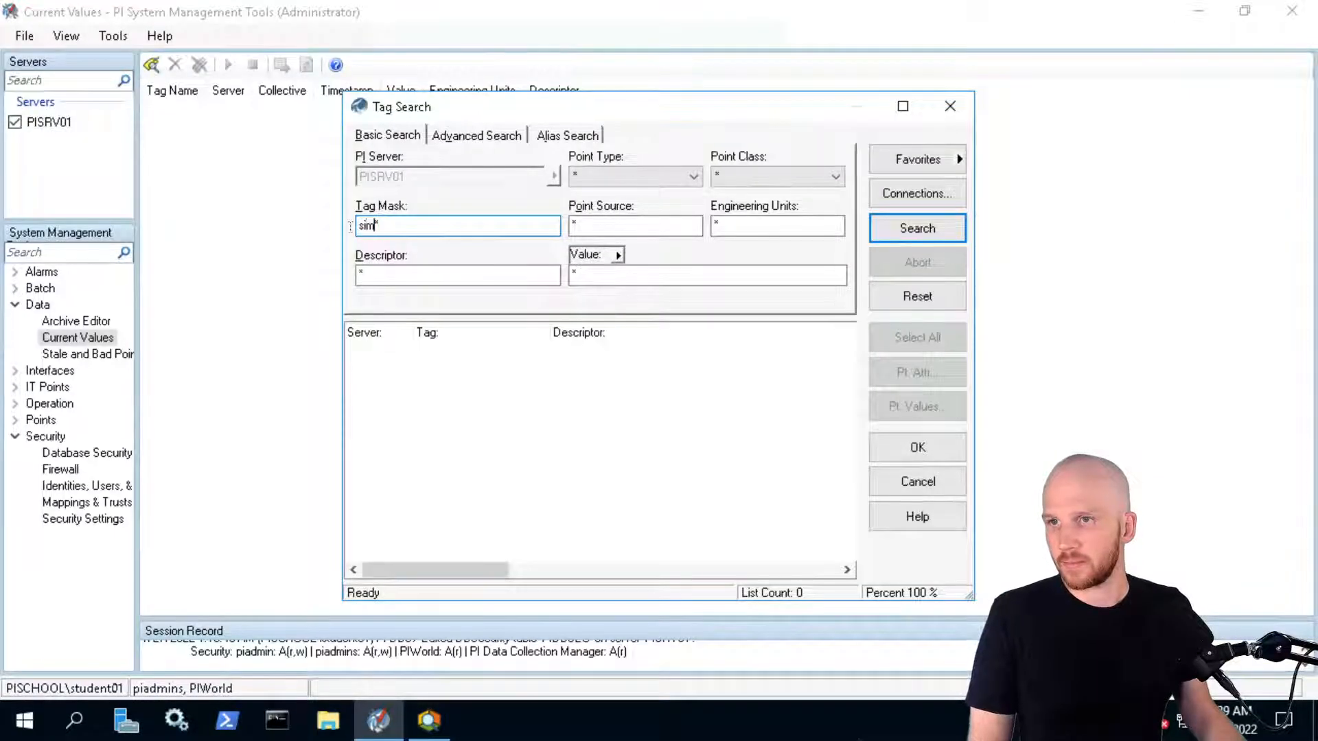
Search with tag mask piint* and add all 35 found PIINT02 tags to Current Values
key("BackSpace")
type("opc*")
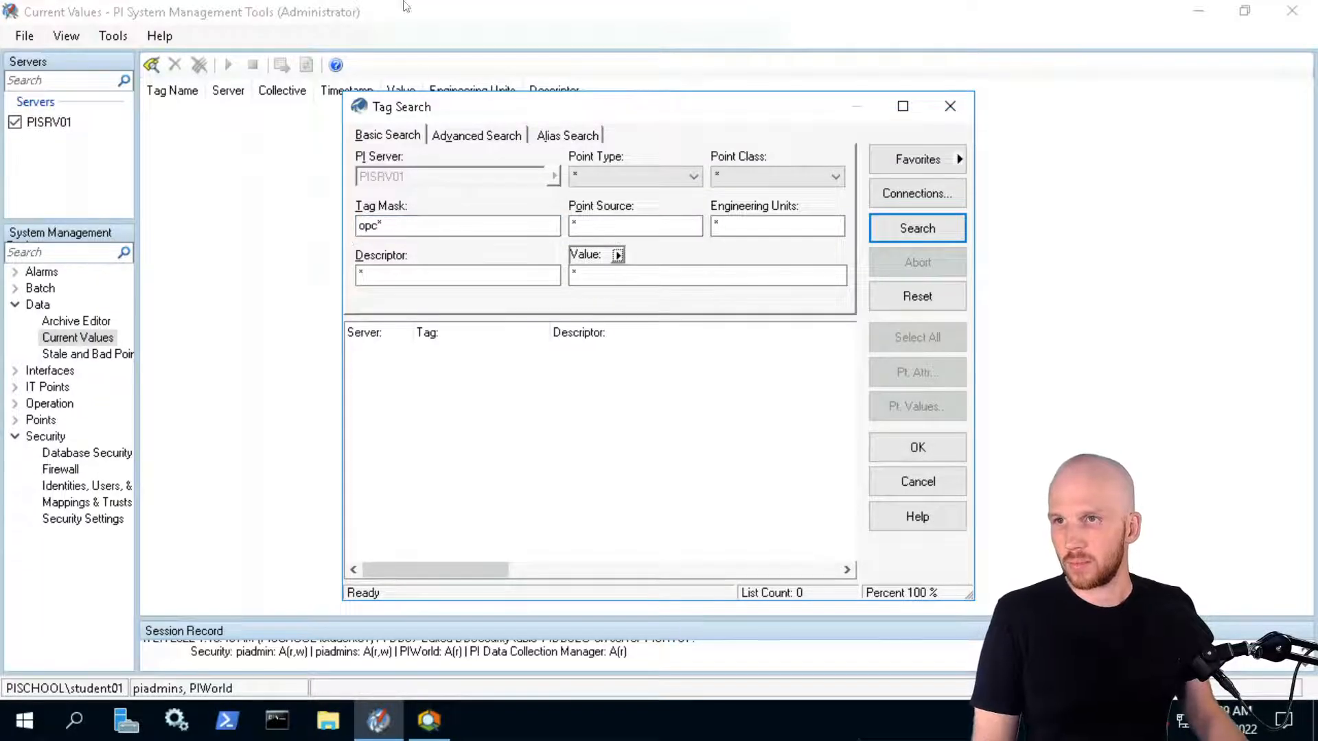
left_click(421, 722)
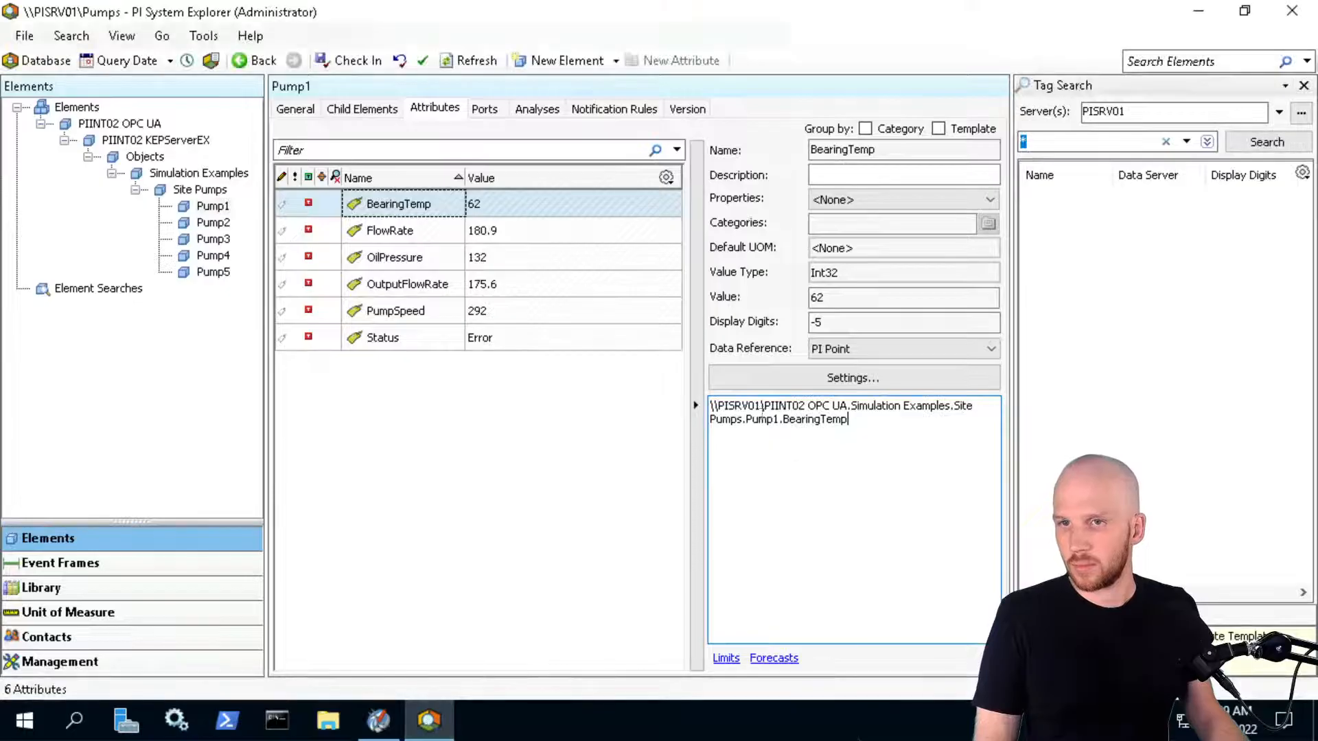
left_click(1198, 11)
left_click_drag(377, 225, 328, 225)
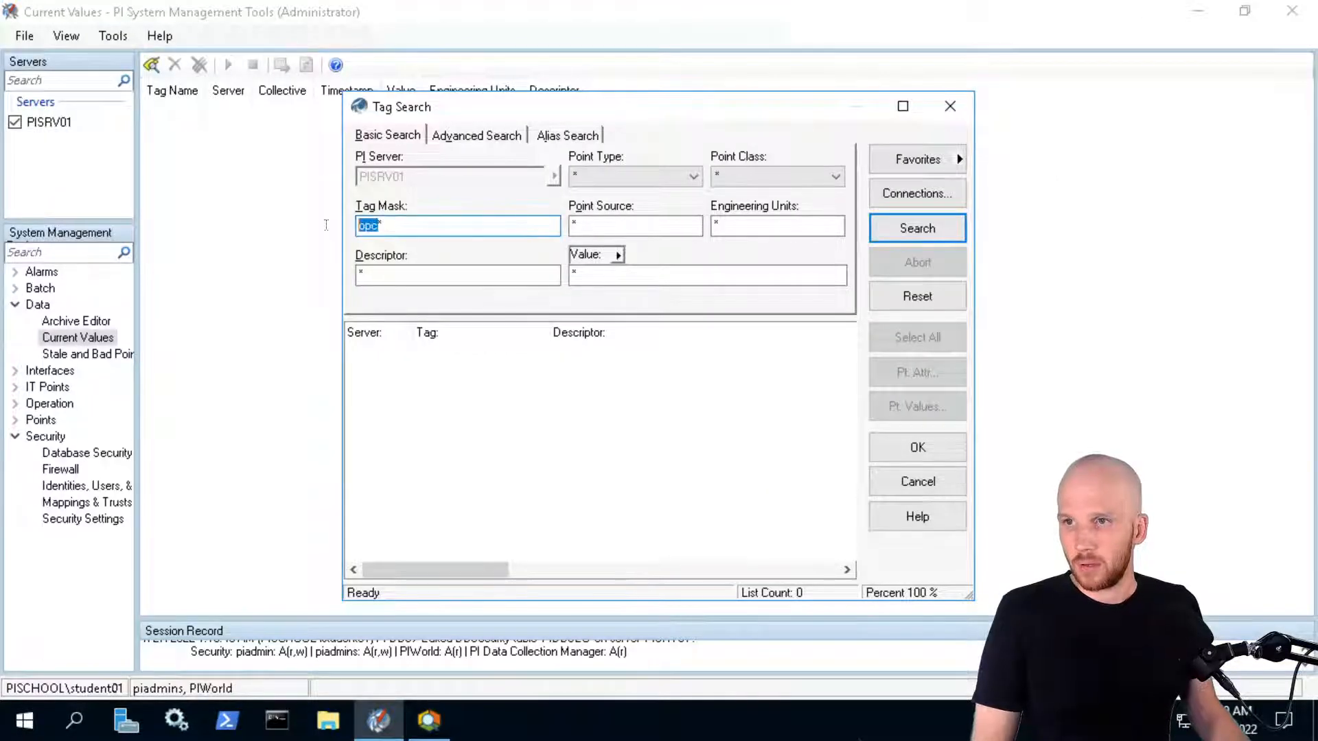
key("Return")
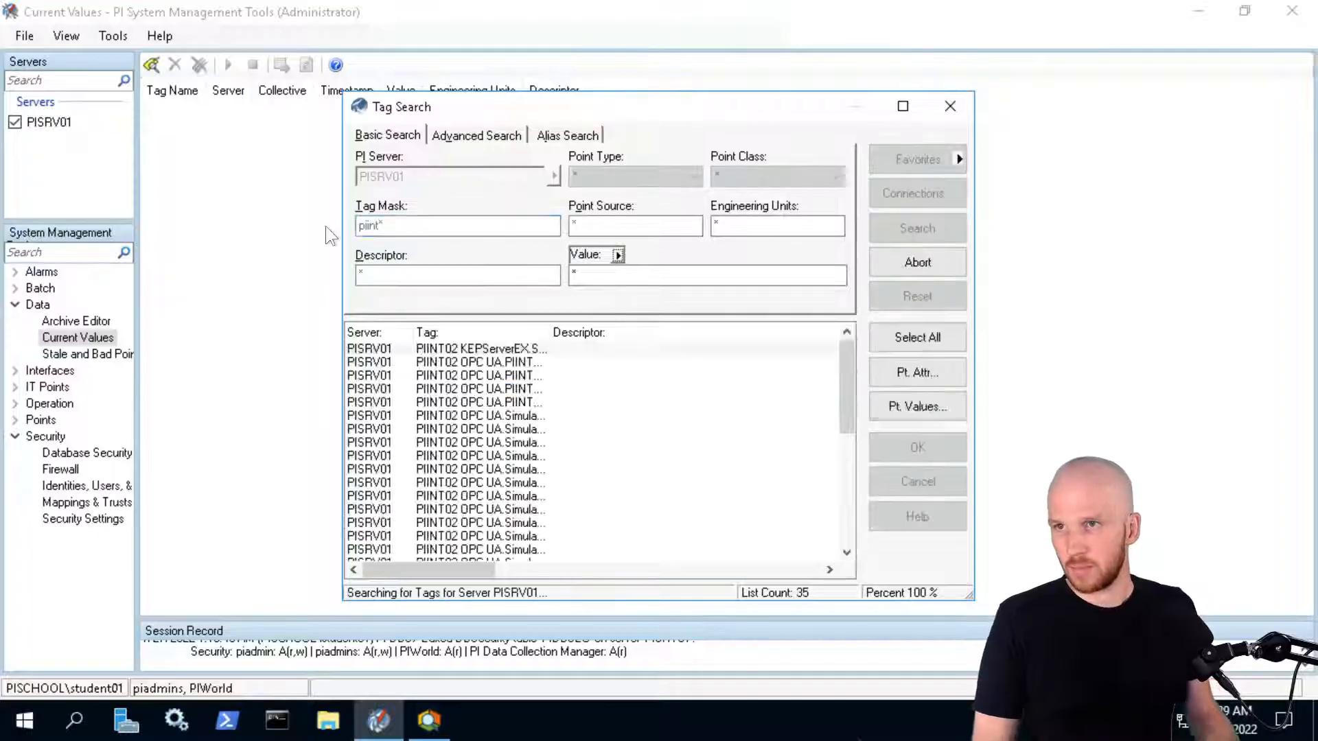
left_click(889, 346)
left_click(914, 447)
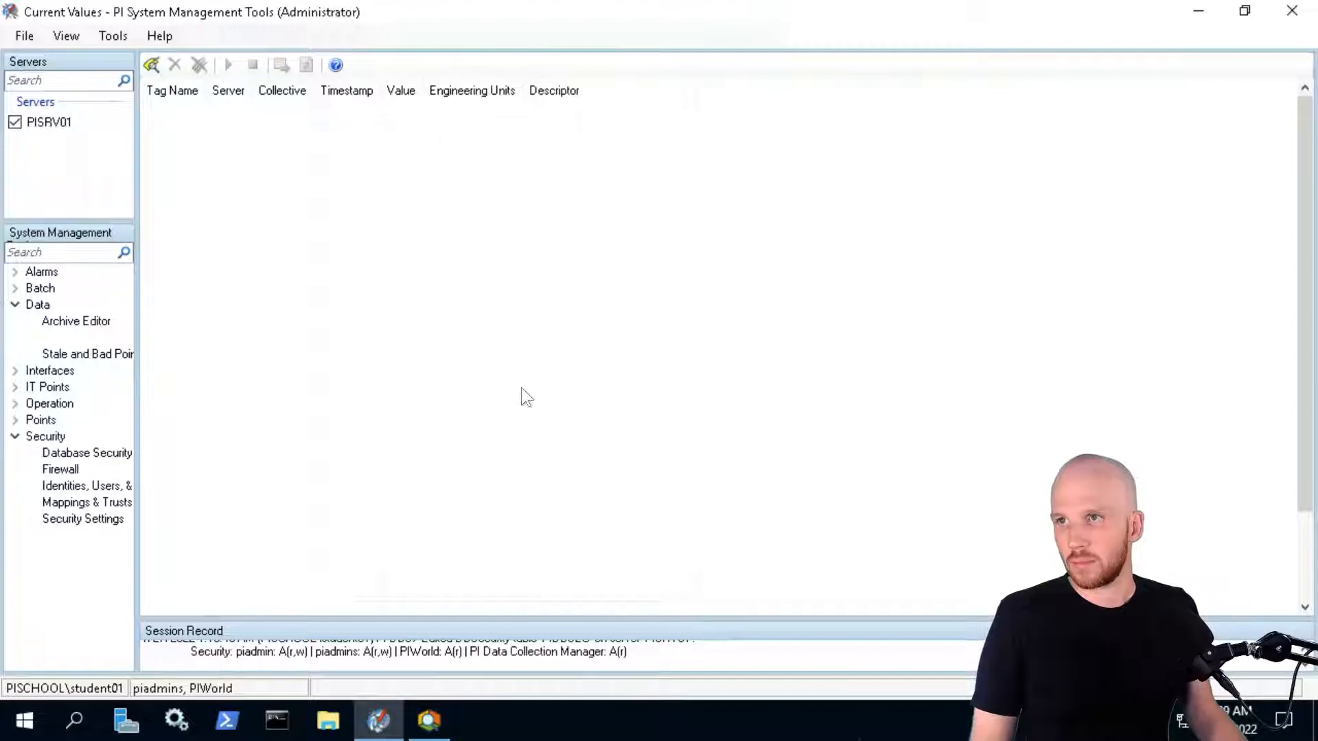
Close Tag Search and start live updating of the PIINT02 tag values in Current Values
left_click(151, 65)
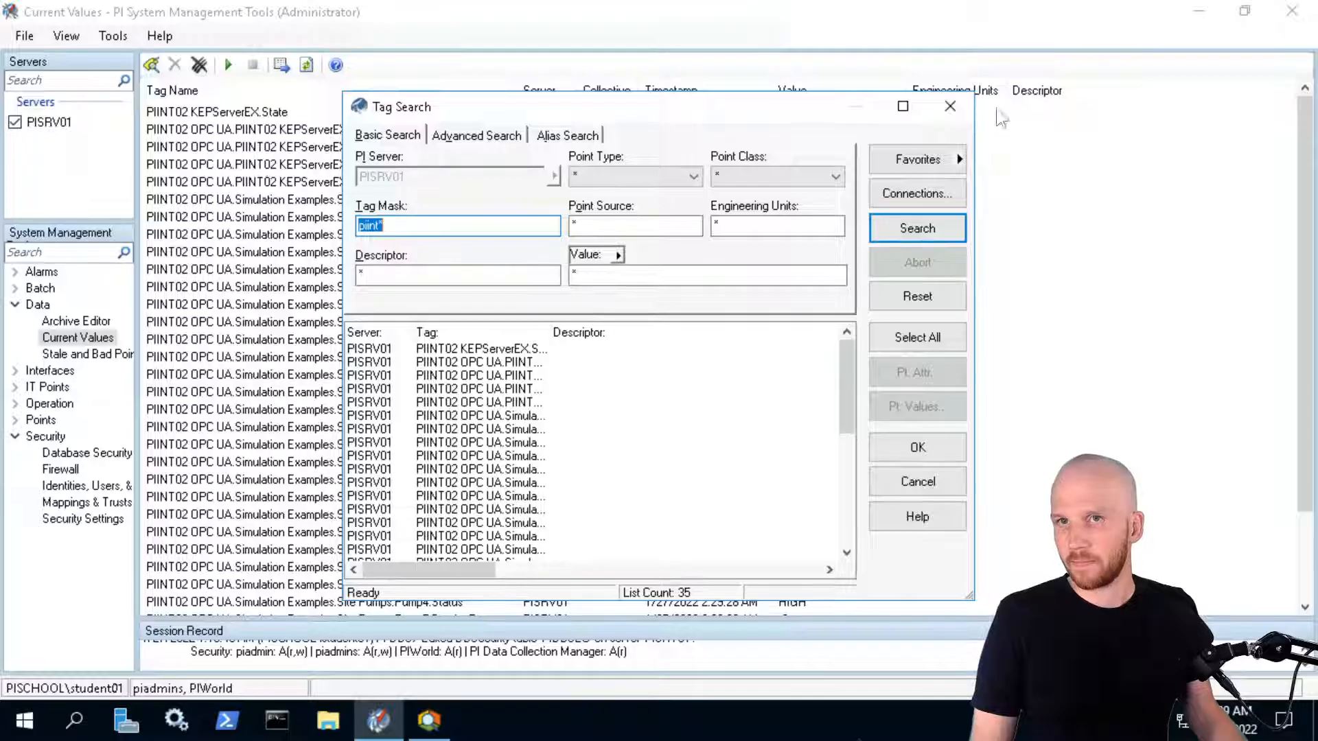
left_click(948, 107)
left_click(376, 171)
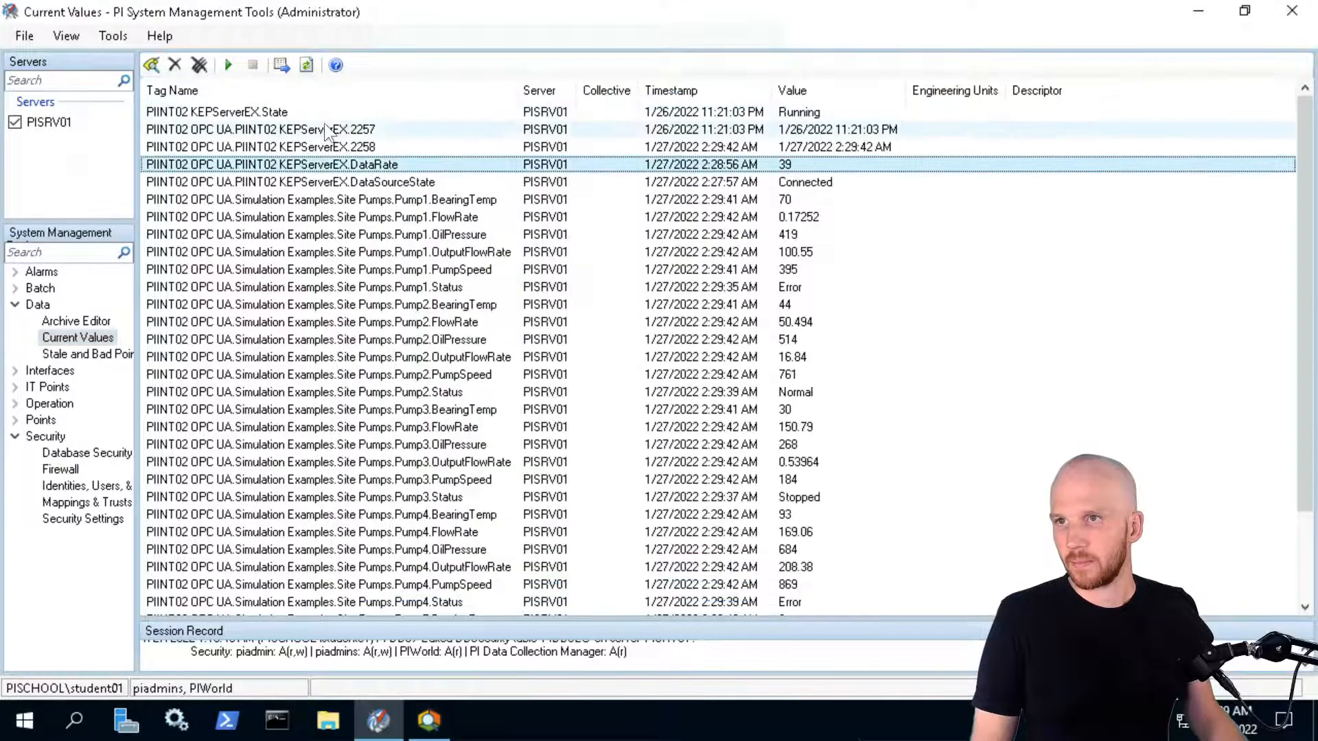
left_click(324, 129)
left_click(226, 63)
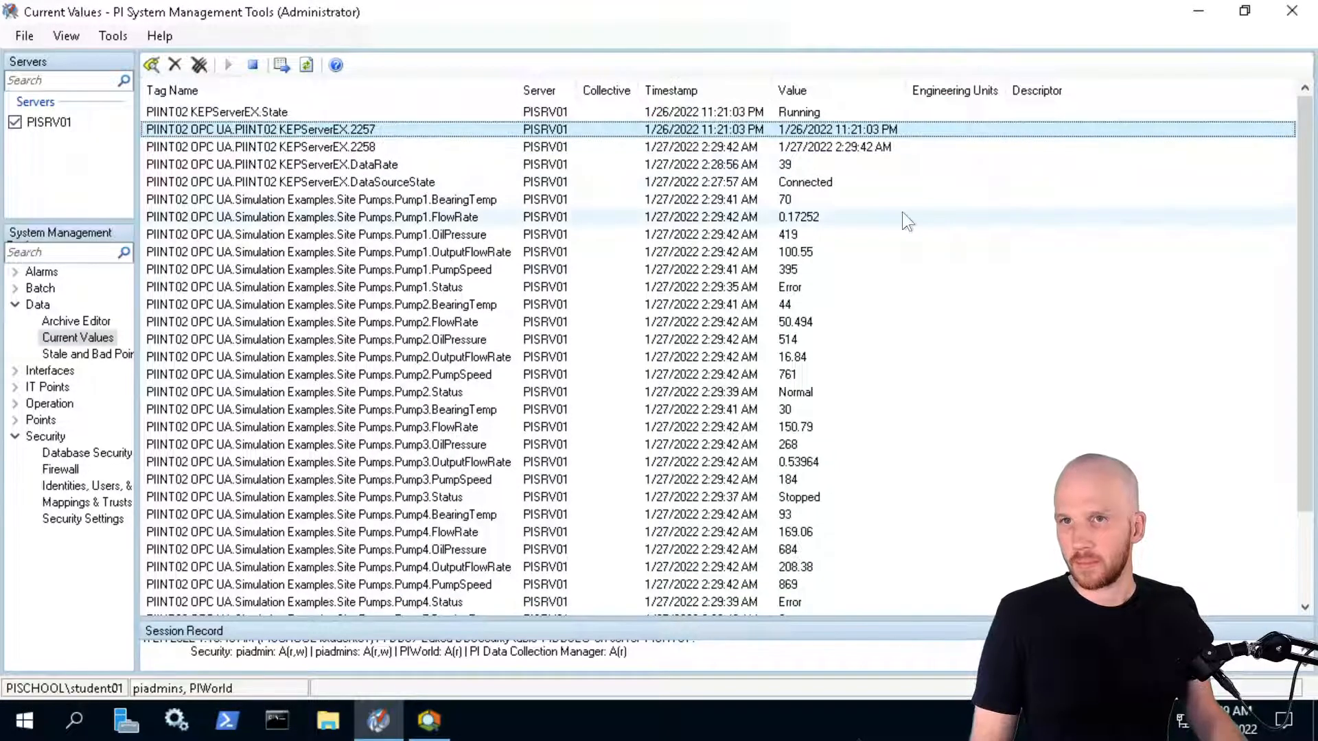
left_click(885, 217)
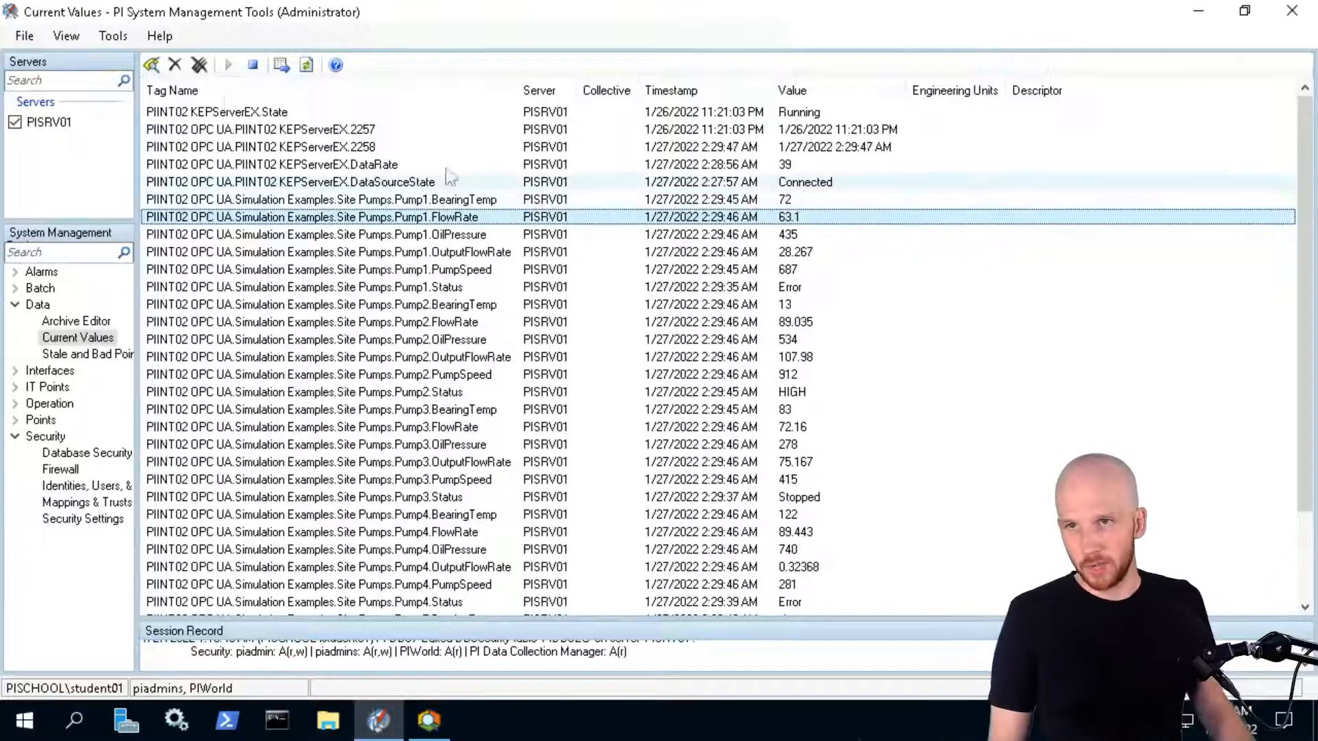
left_click(851, 112)
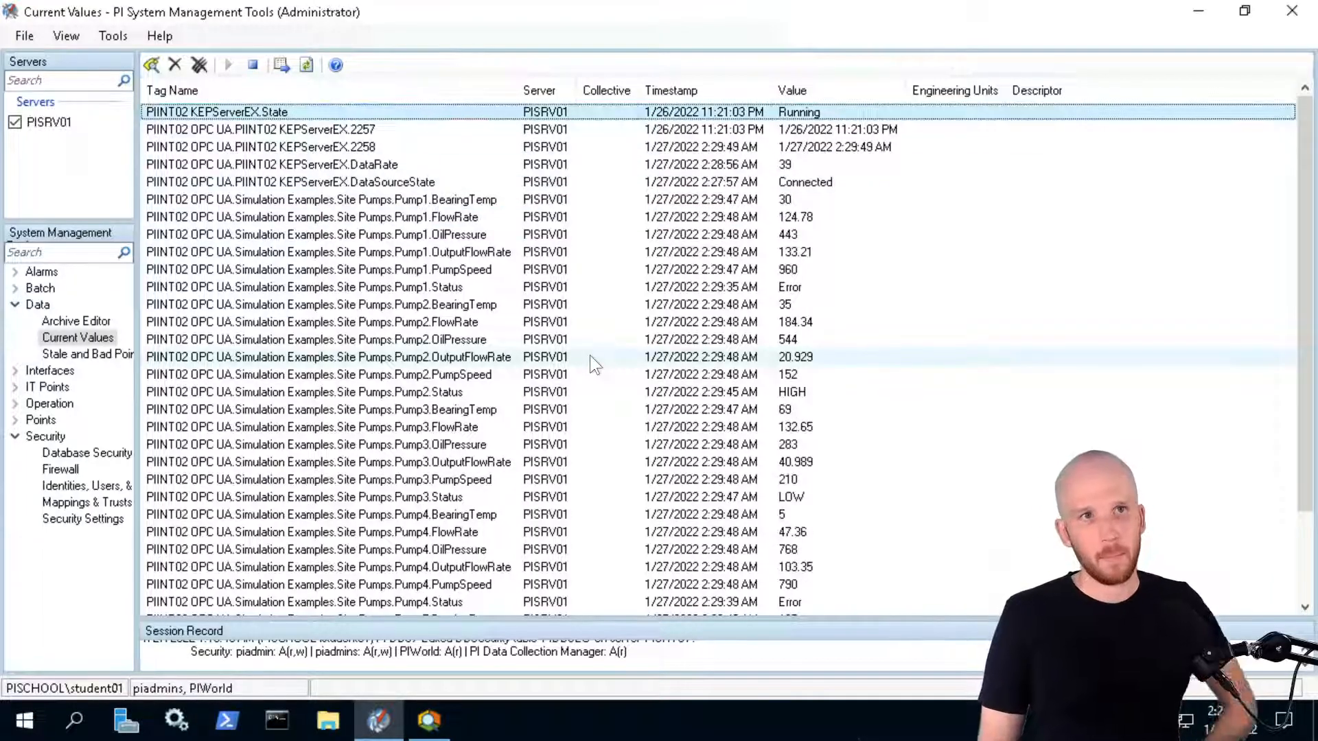